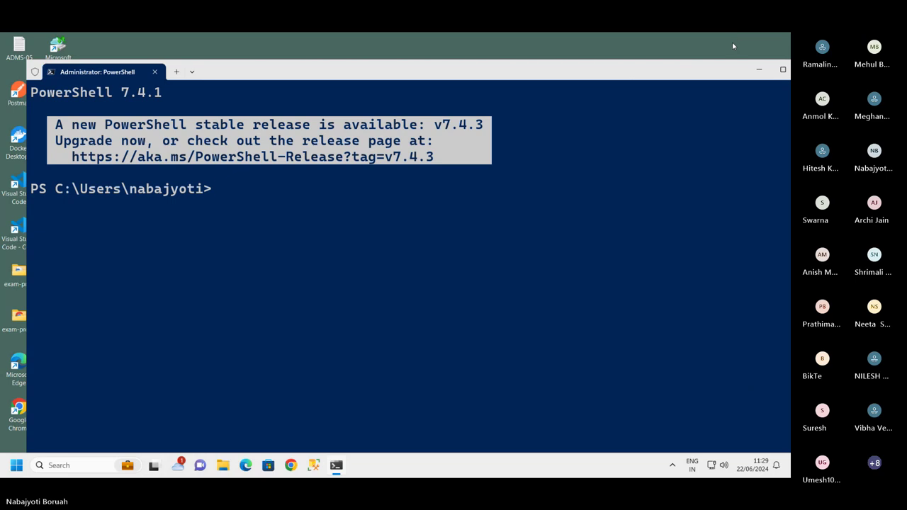
- Minimize the terminal window, switch to Chrome and open portal.azure.com
double_click(673, 75)
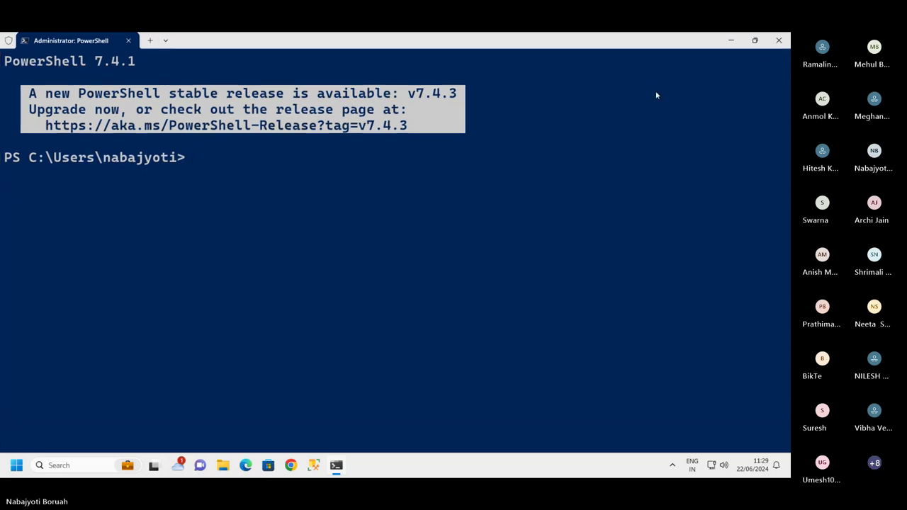
left_click(732, 41)
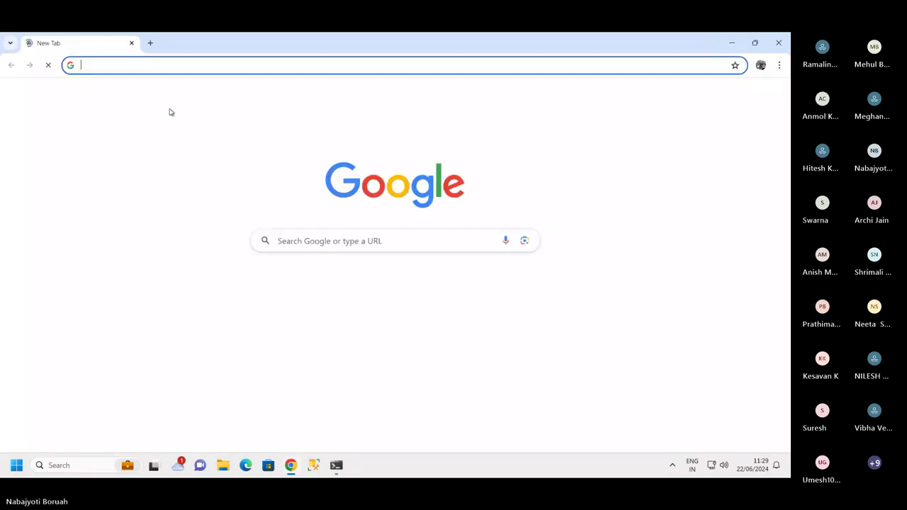
type("portal.azure.com")
key("Return")
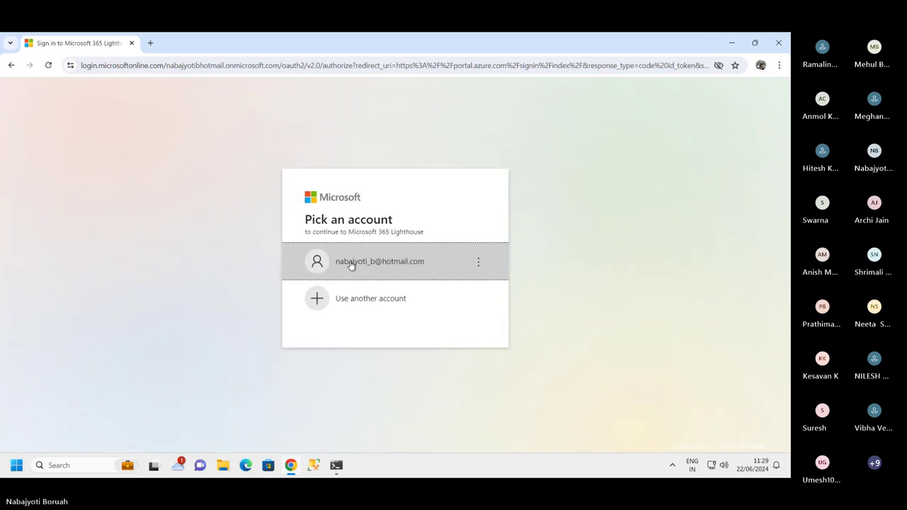
- Sign in to Microsoft Azure with the listed account by entering the account password
left_click(346, 261)
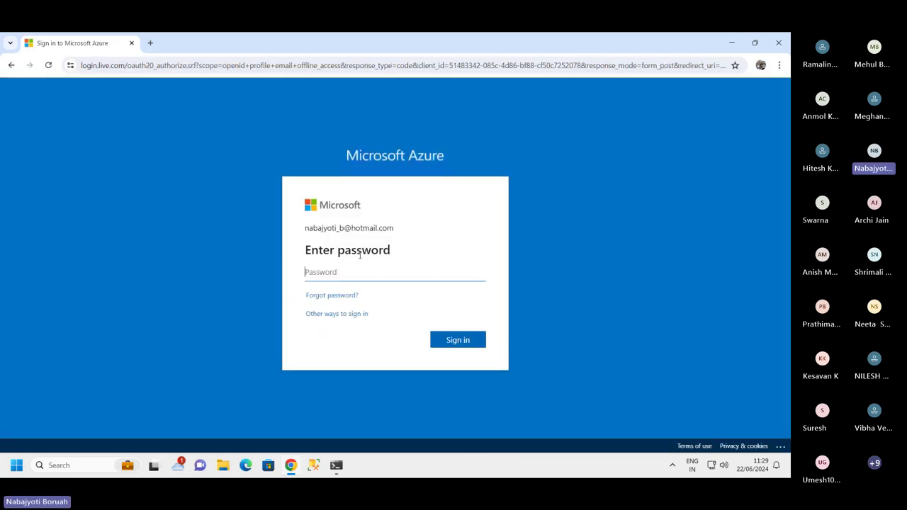
type("•••")
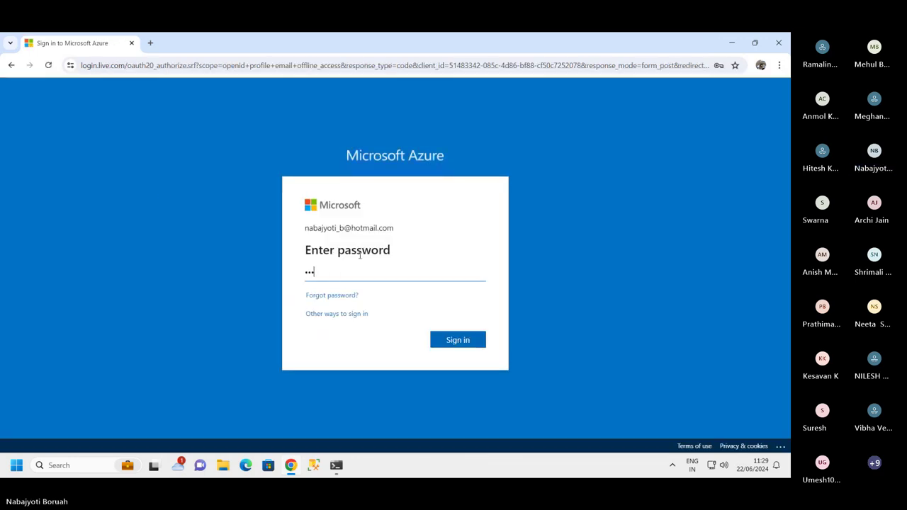
type("•••••••")
left_click(454, 343)
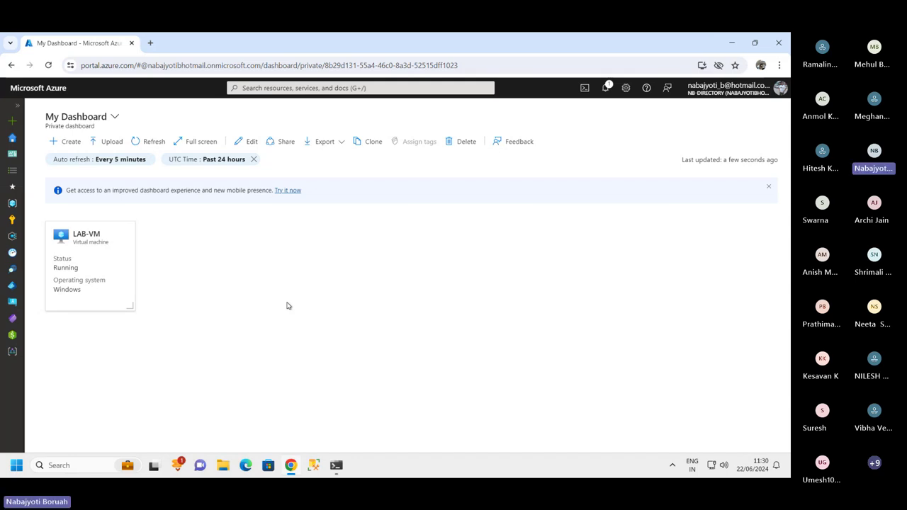
- Open Azure Machine Learning from the full list of services and start creating a new workspace
left_click(17, 107)
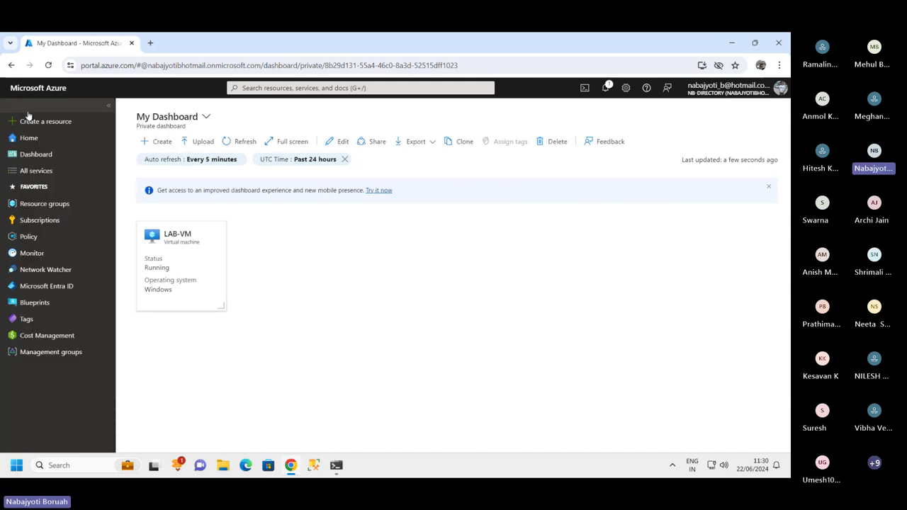
left_click(49, 171)
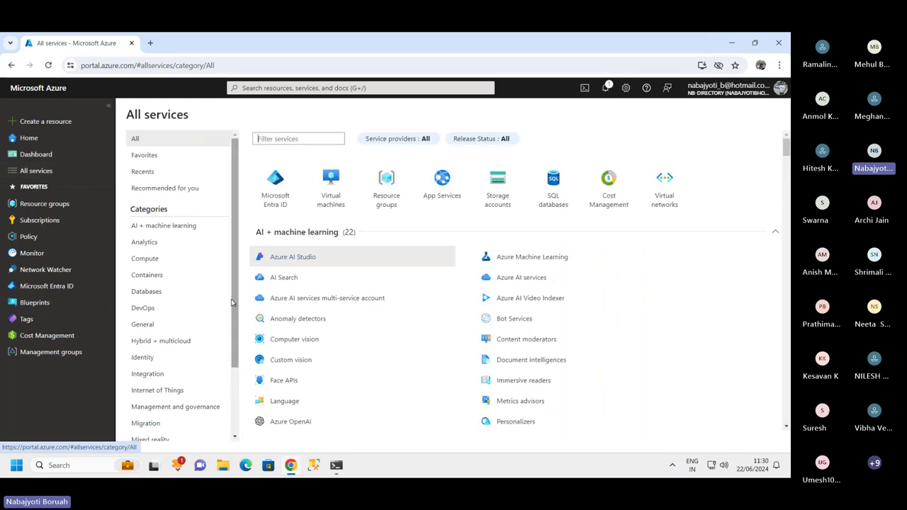
left_click(511, 257)
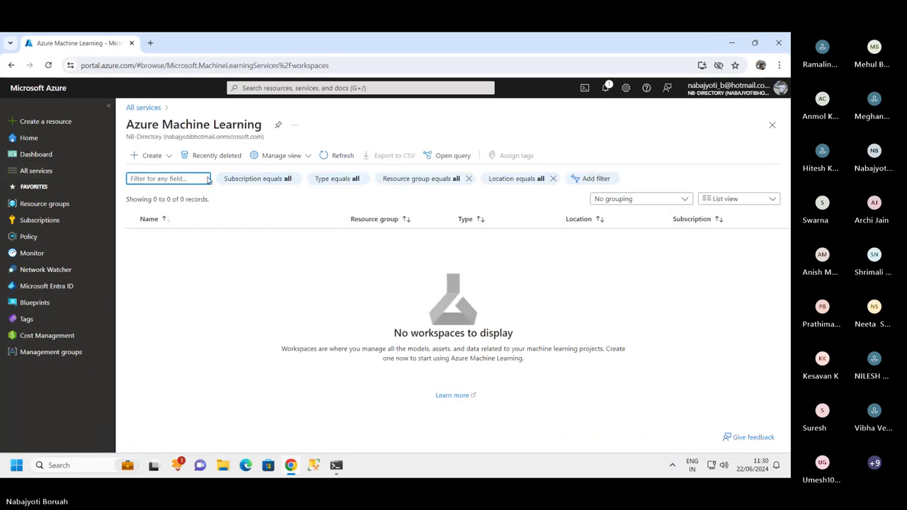
left_click(166, 156)
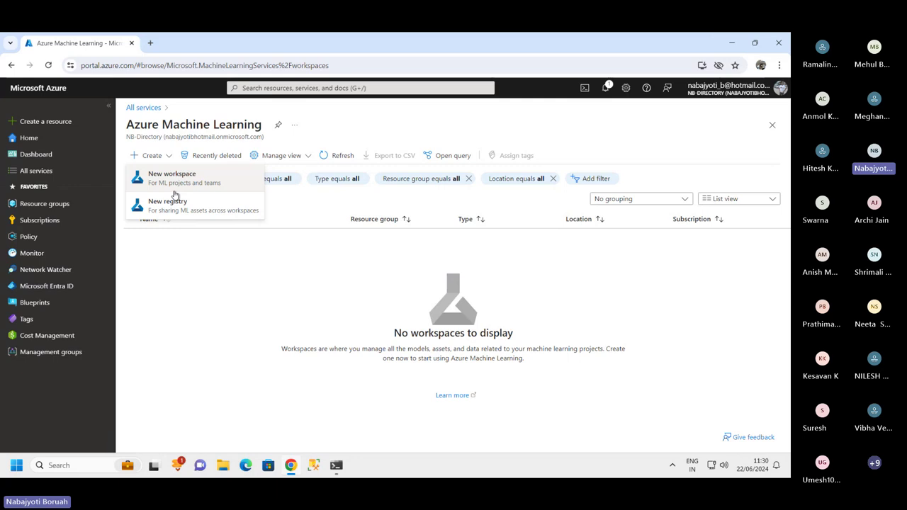
left_click_drag(133, 125, 253, 124)
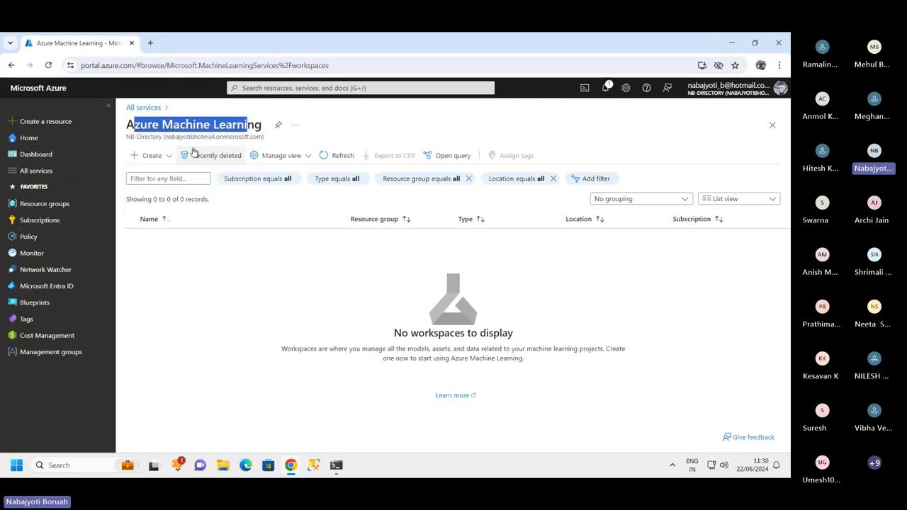
left_click(163, 155)
left_click(167, 181)
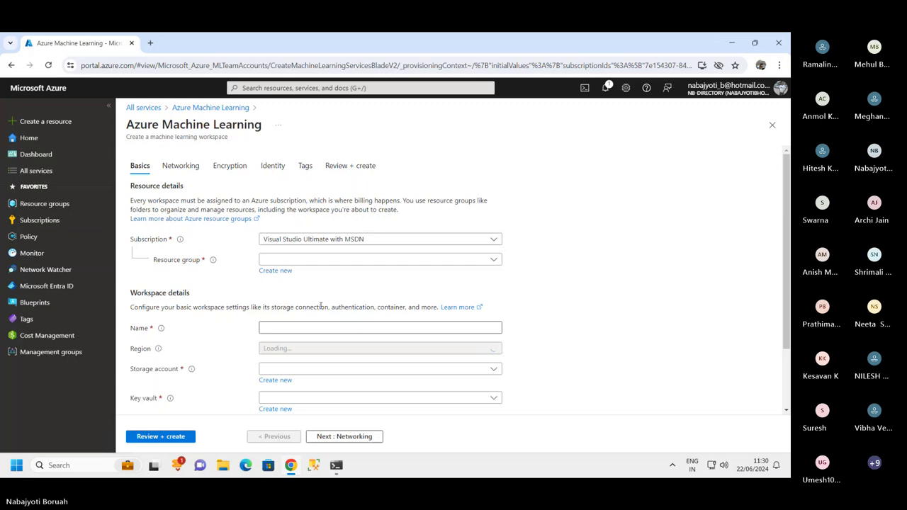
- Create a new resource group named ai-900-resgrp for the workspace
left_click(284, 270)
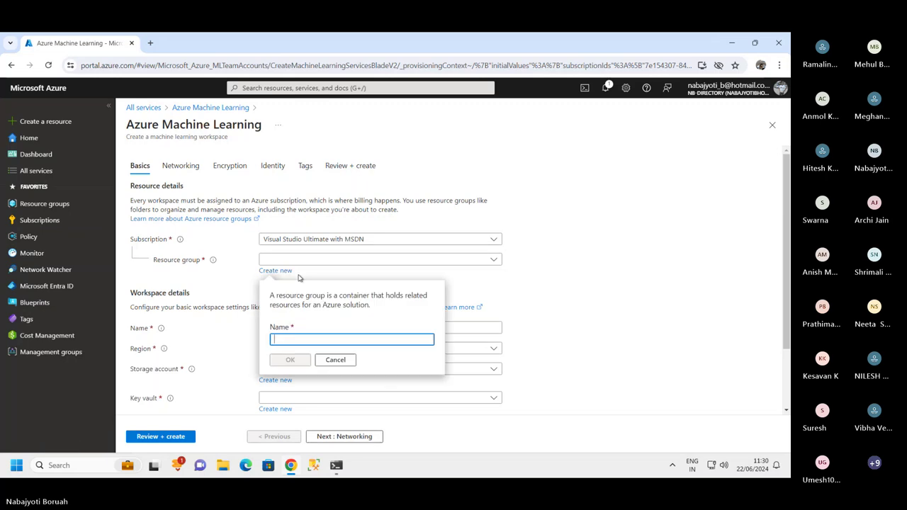
type("ai-900")
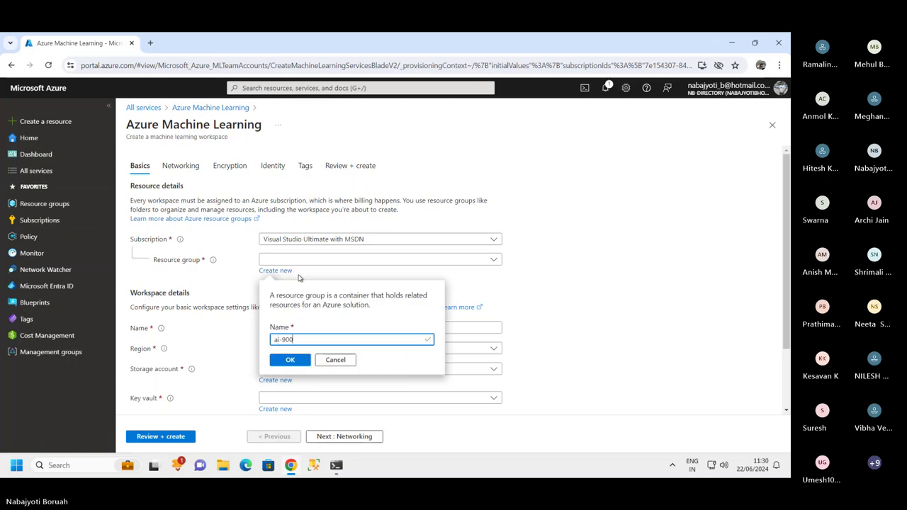
type("-resgrp")
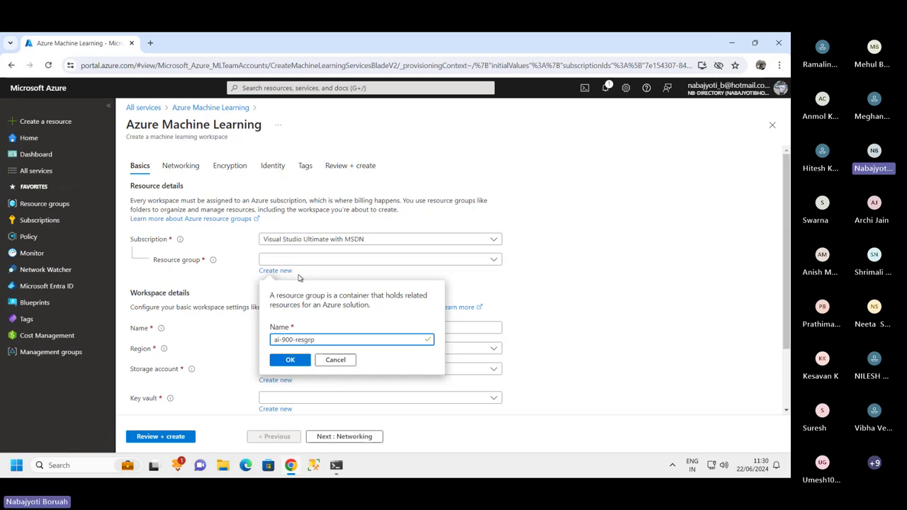
left_click(293, 361)
- Name the machine learning workspace bike-rental-ws
scroll(308, 296, "down", 1)
left_click(284, 248)
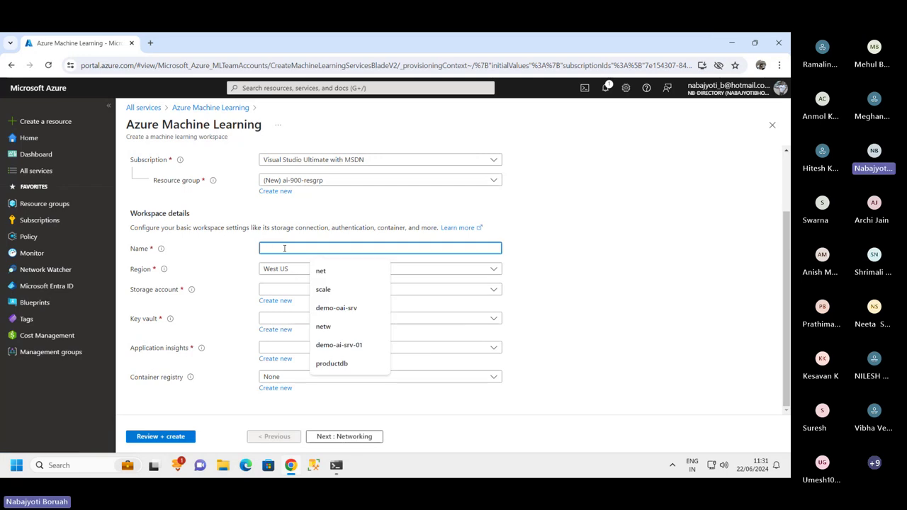
type("bi")
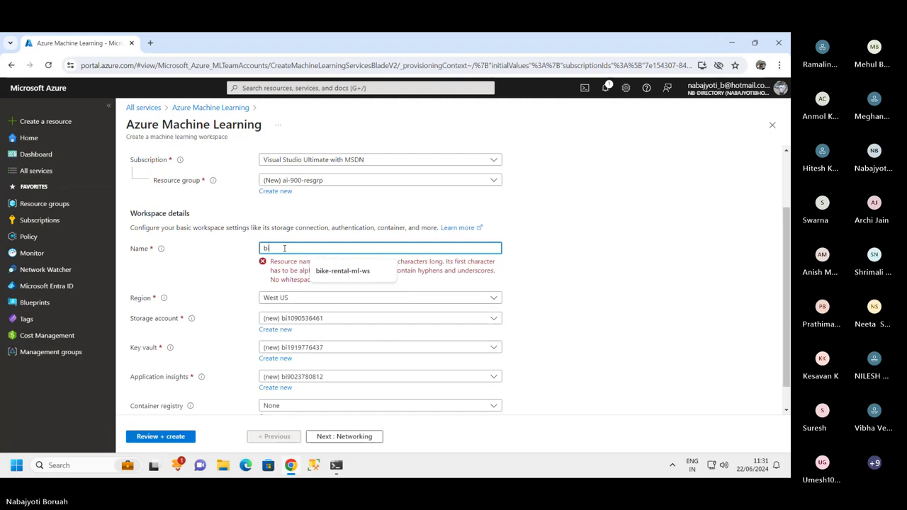
type("ke")
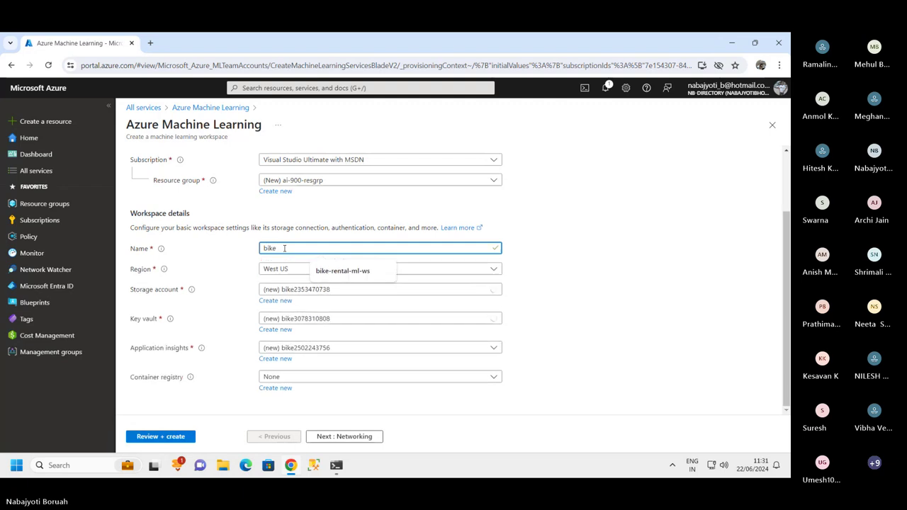
type("-ren")
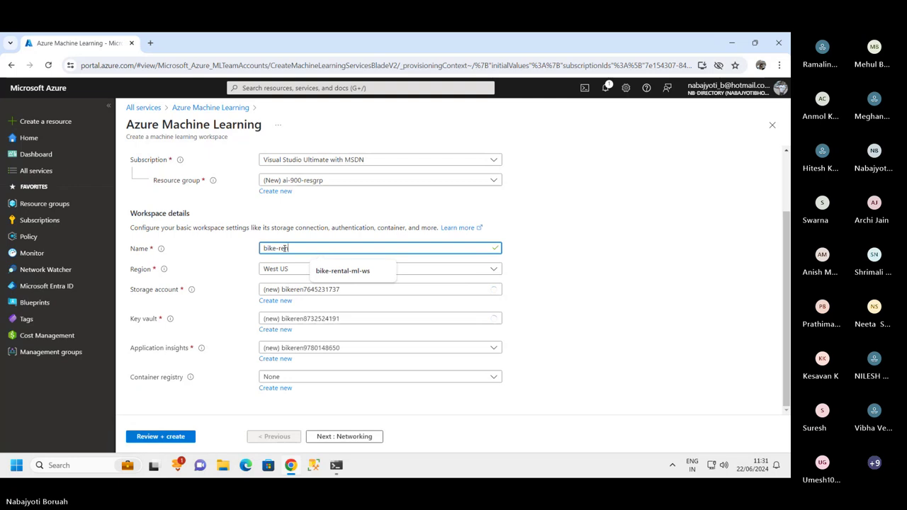
type("tal-")
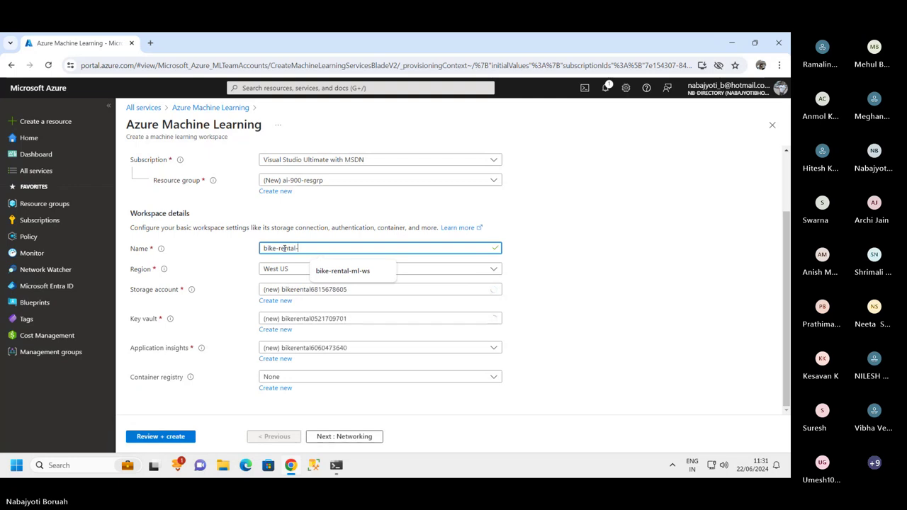
type("ws")
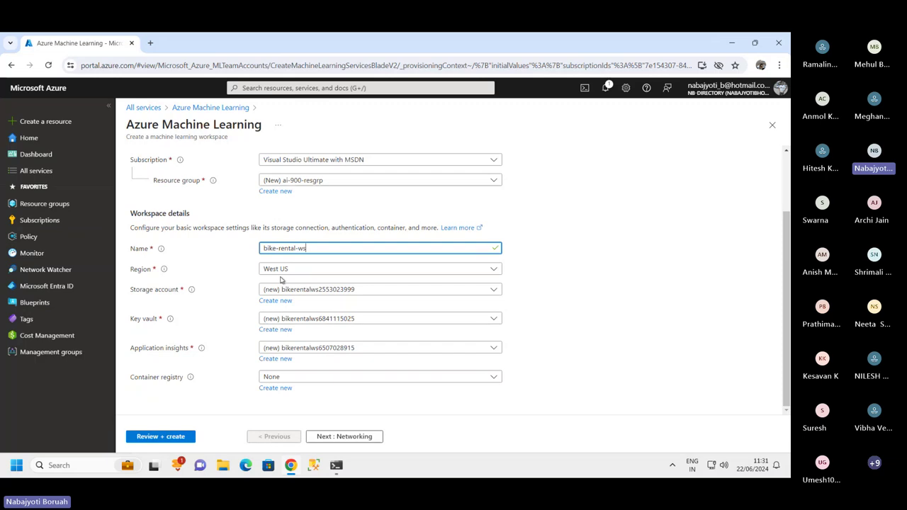
- Keep the default networking, encryption, identity and tag settings and proceed to the workspace review
left_click(340, 435)
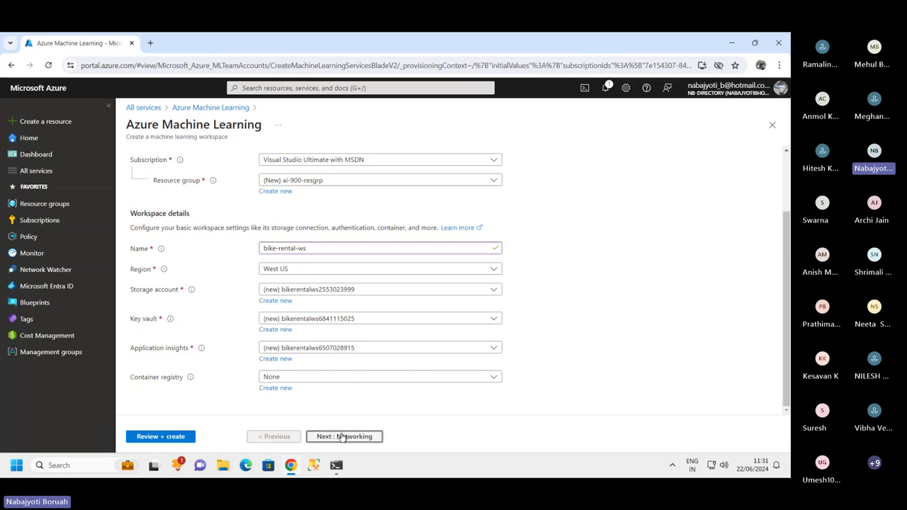
left_click(340, 436)
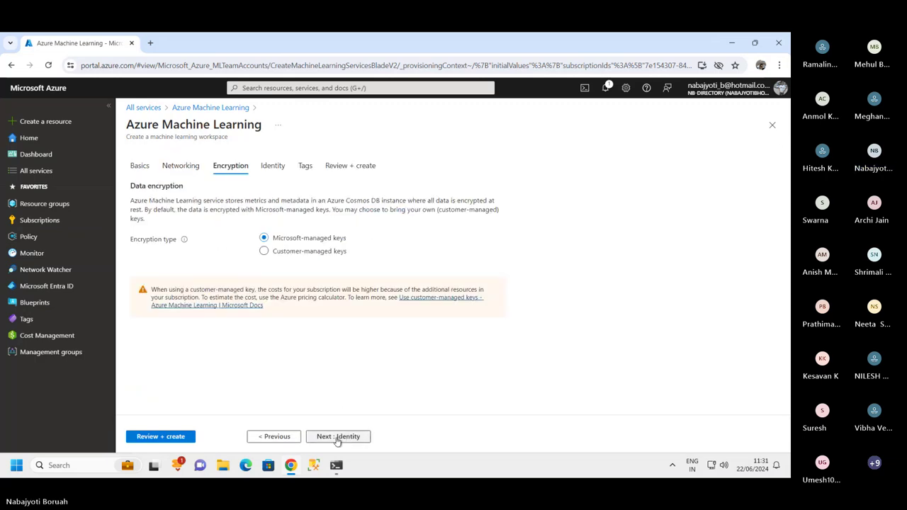
left_click(340, 436)
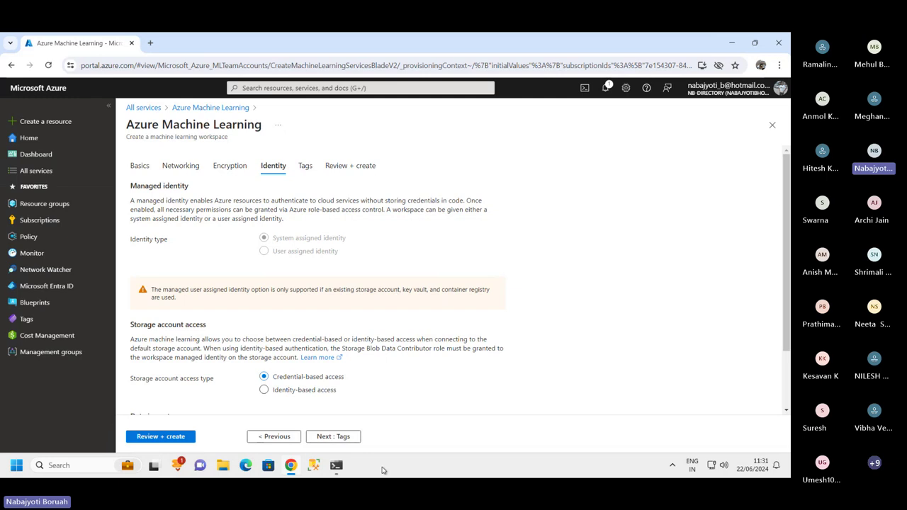
left_click(341, 437)
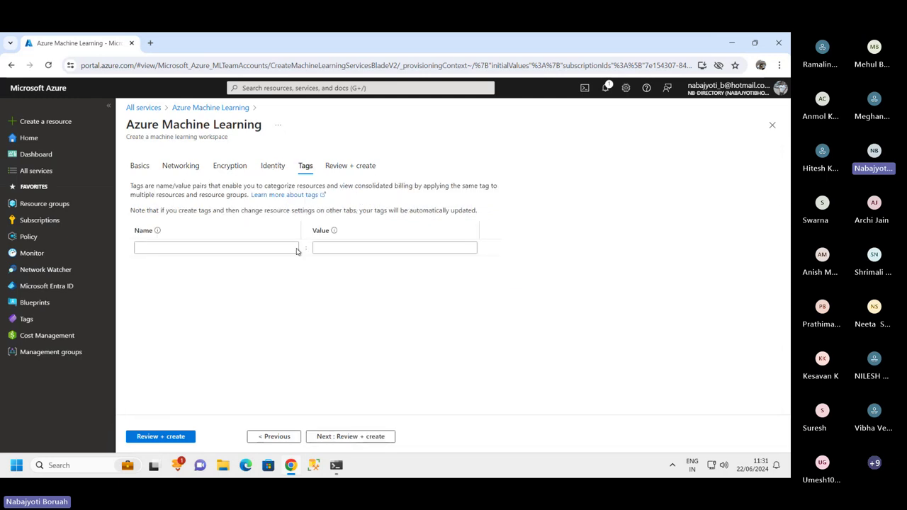
left_click(354, 435)
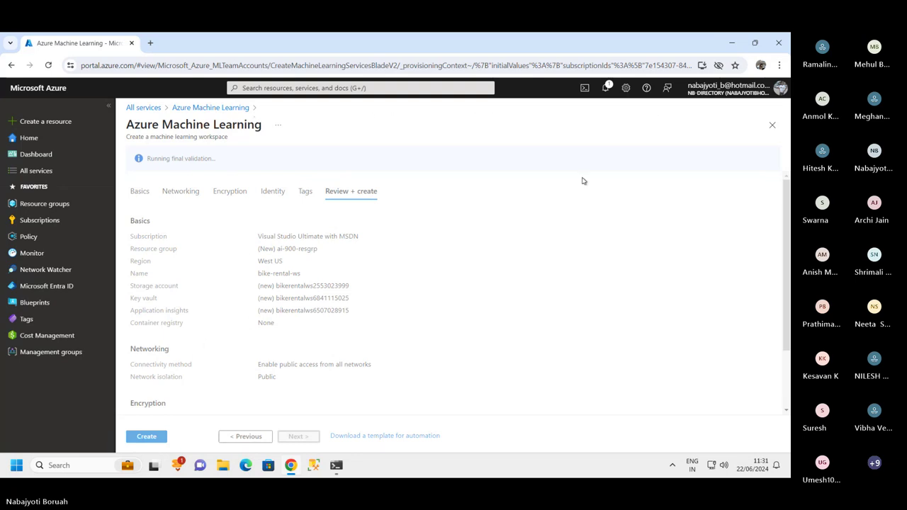
- Check the portal notifications and submit the bike-rental-ws workspace for creation
left_click(607, 86)
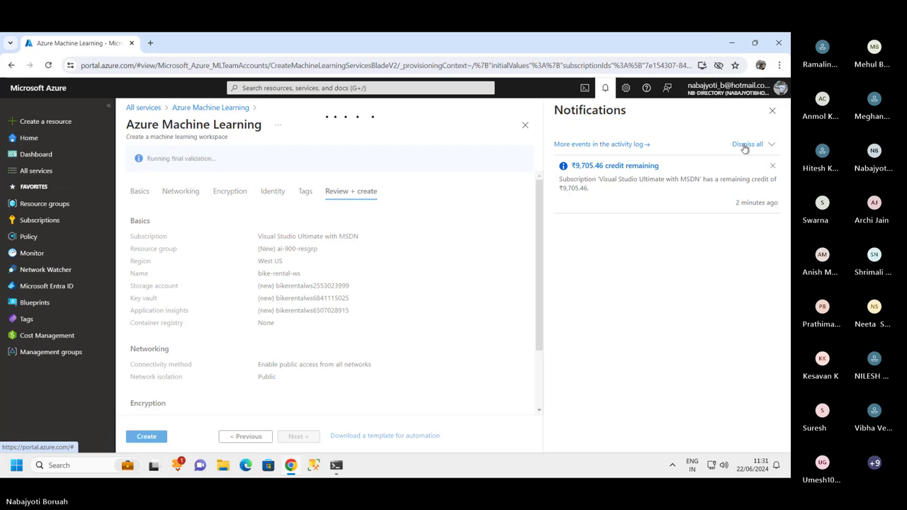
left_click(772, 112)
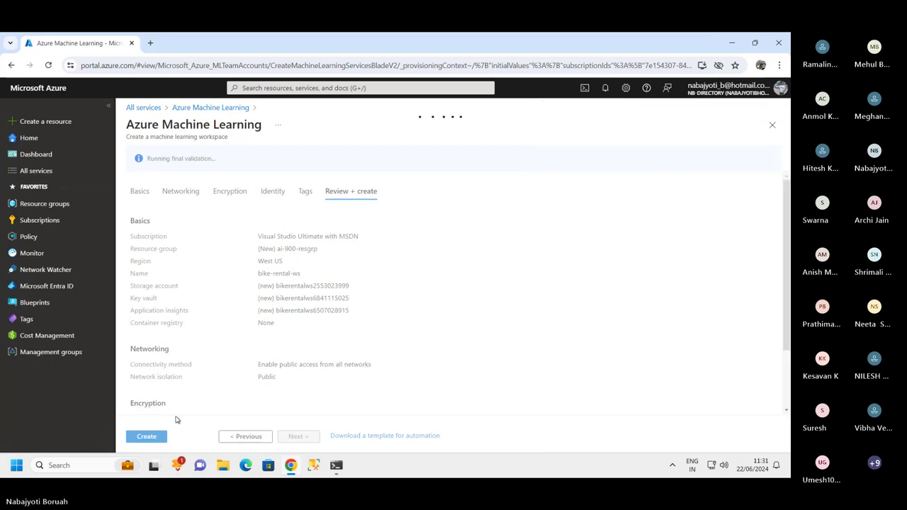
left_click(145, 436)
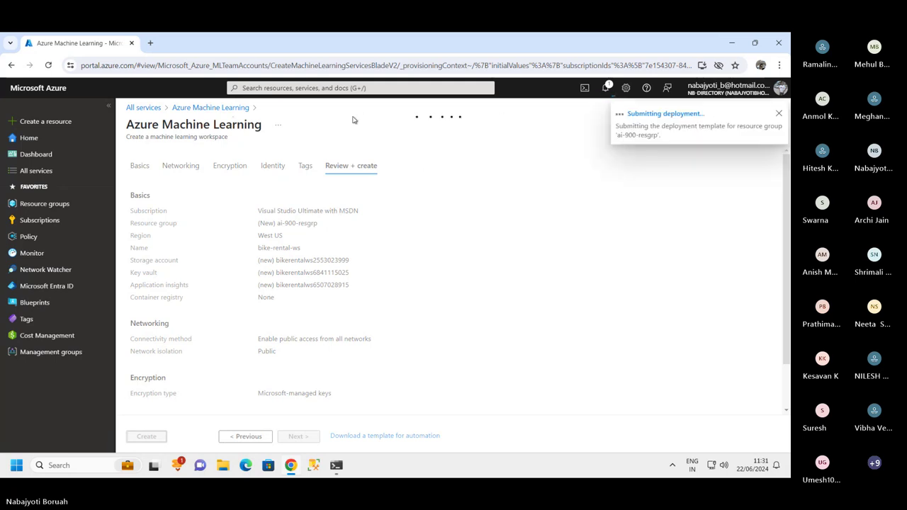
mouse_move(528, 39)
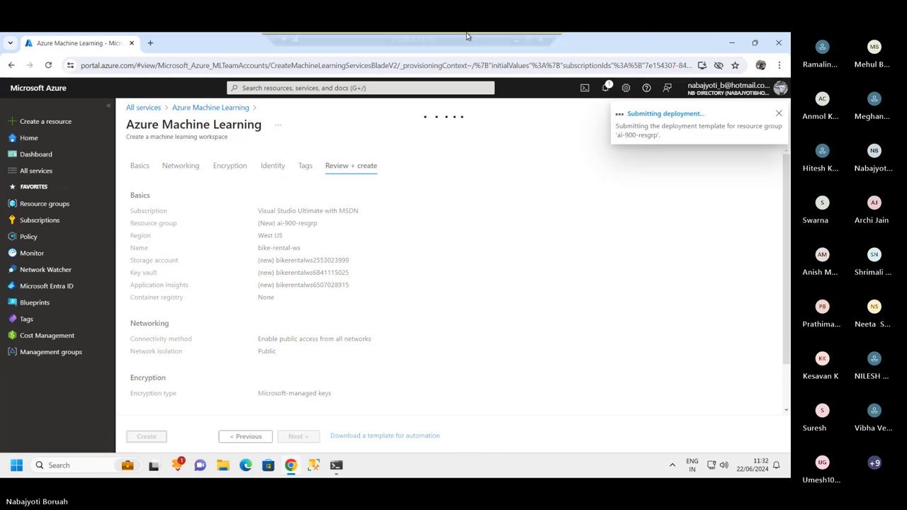
mouse_move(467, 33)
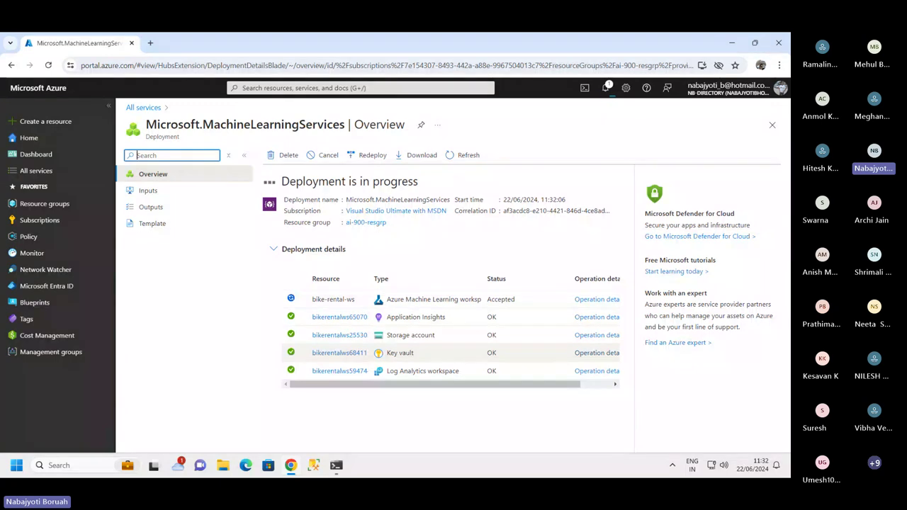
left_click(150, 43)
type("https://aka.ms/bike-rentals")
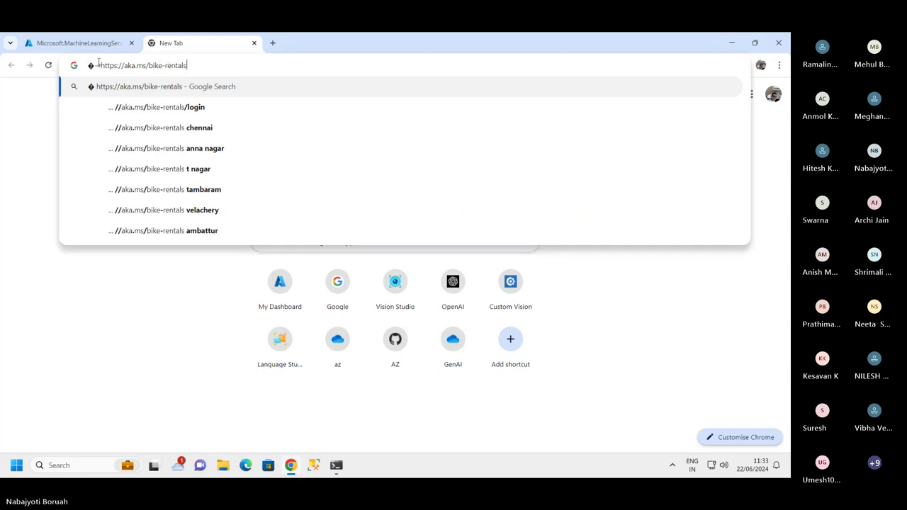
key("BackSpace")
key("BackSpace")
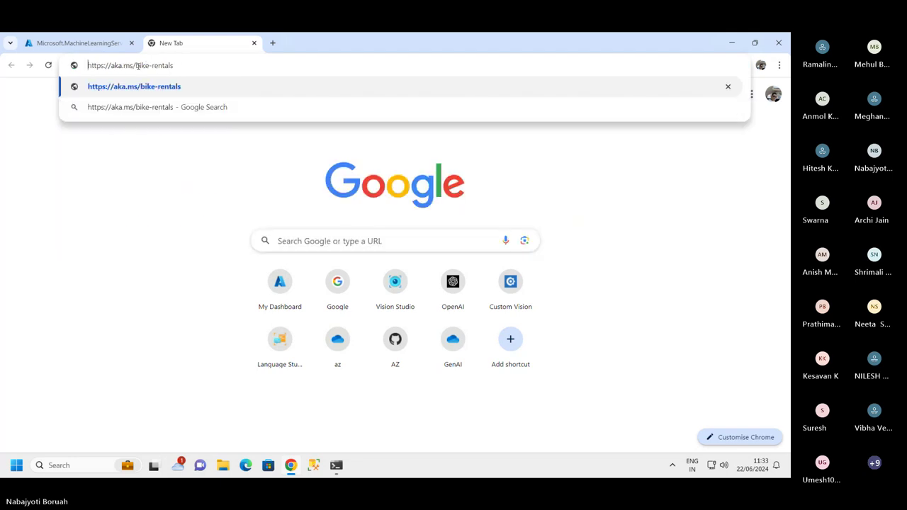
key("Return")
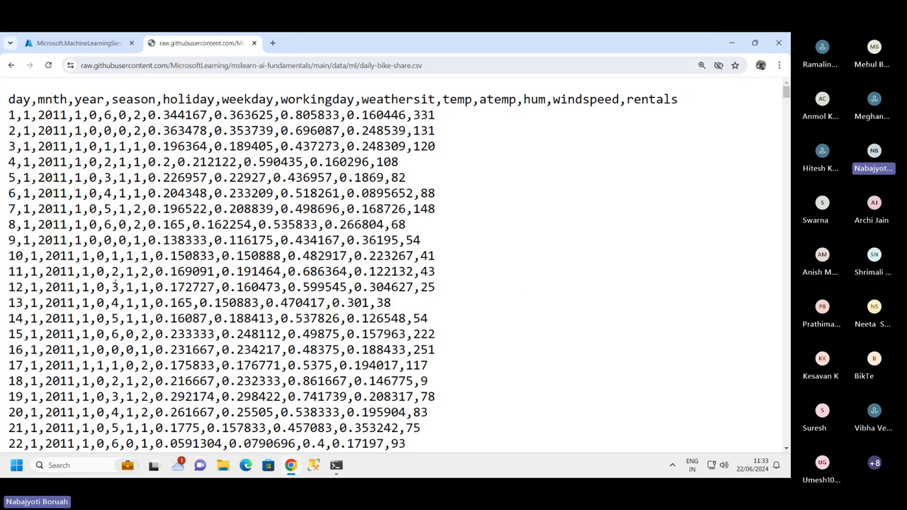
scroll(222, 327, "down", 11)
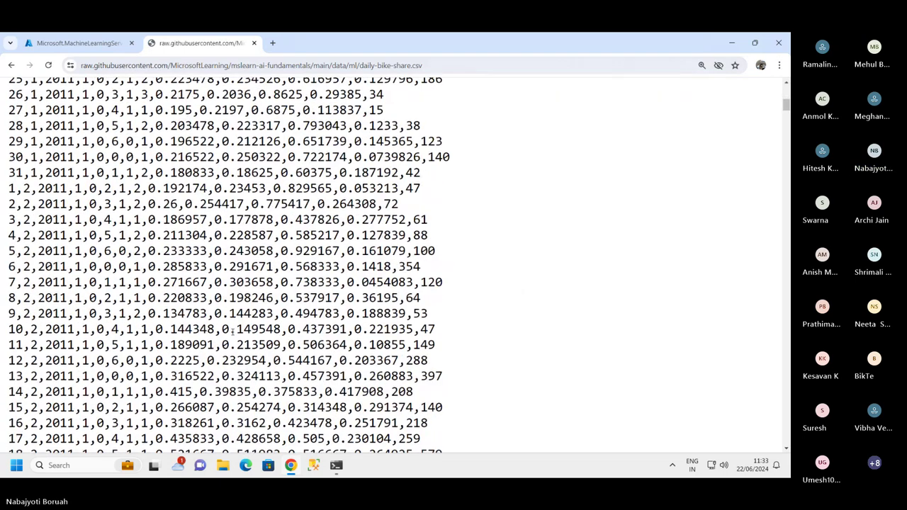
- Look through the 2011 rows of the bike rentals dataset and return to the column header row
scroll(222, 328, "down", 4)
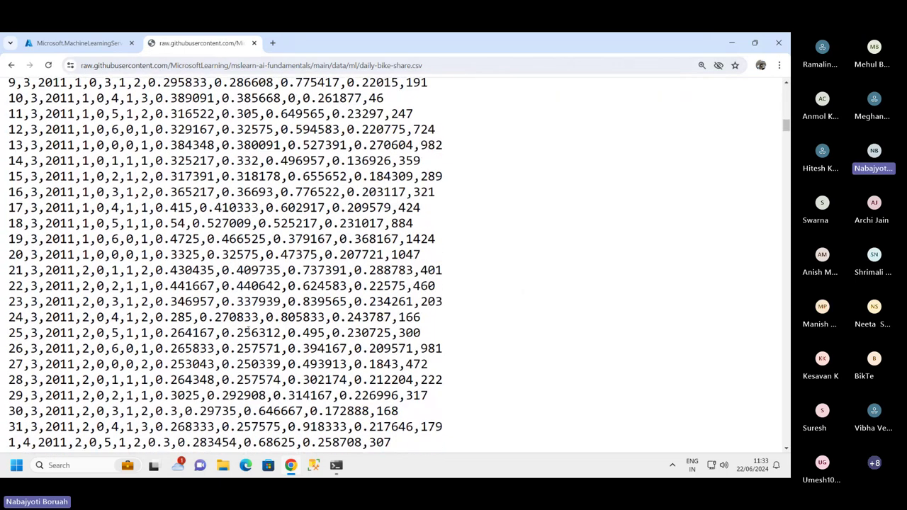
scroll(247, 329, "down", 8)
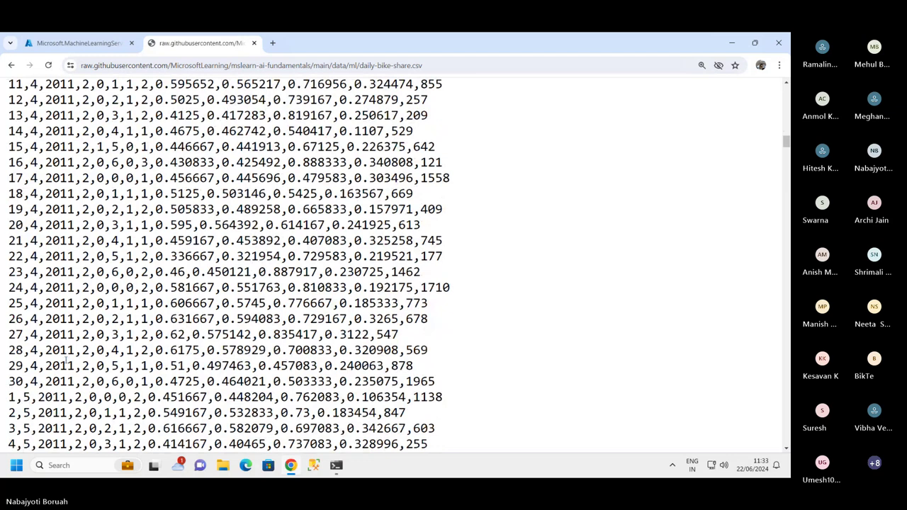
left_click_drag(45, 350, 104, 350)
scroll(97, 362, "down", 4)
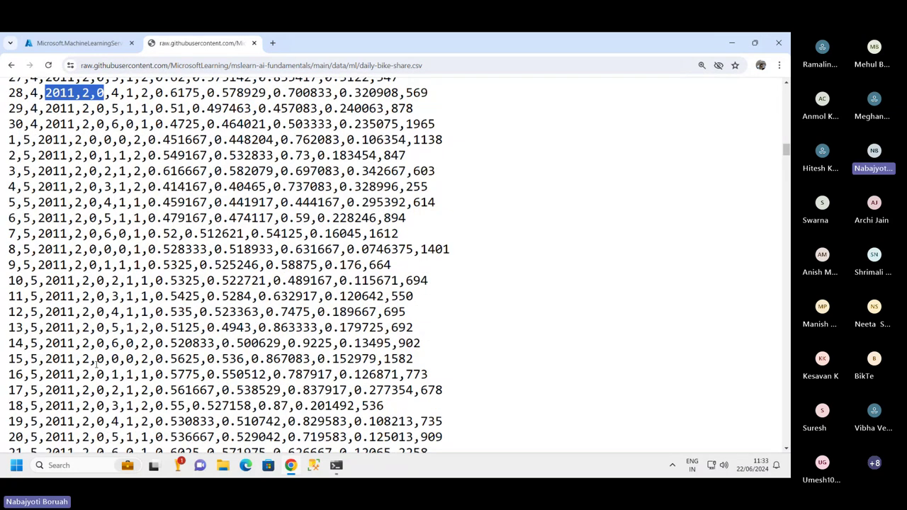
scroll(97, 363, "down", 3)
scroll(97, 363, "up", 17)
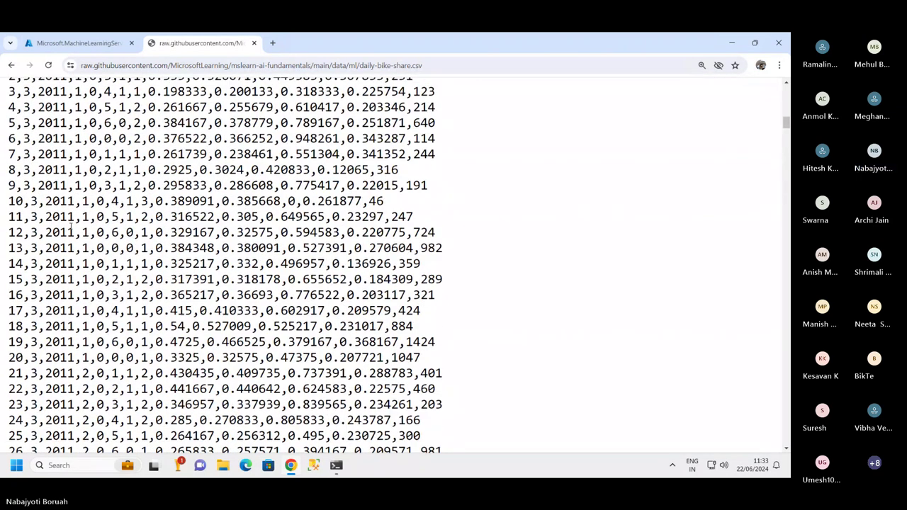
scroll(70, 226, "up", 15)
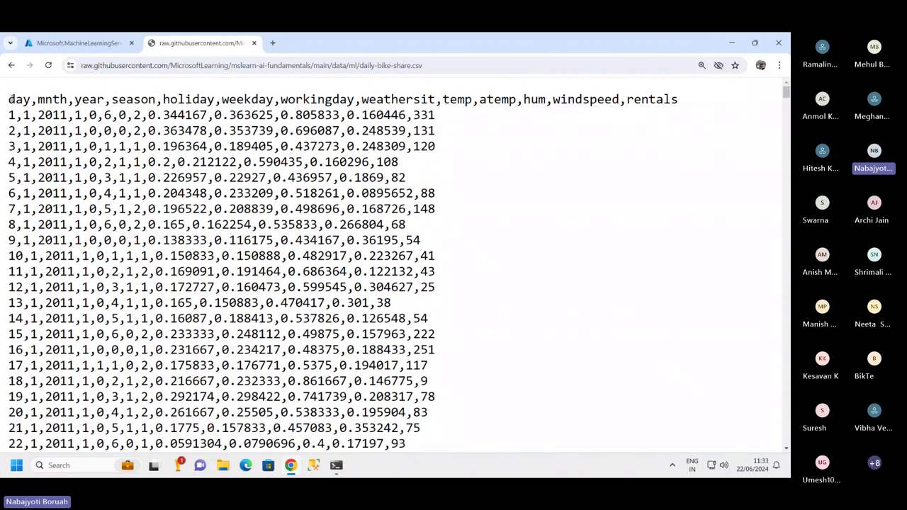
- Examine the dataset's column names from day to rentals and the rentals values in the first three rows
left_click_drag(8, 100, 687, 104)
left_click(650, 120)
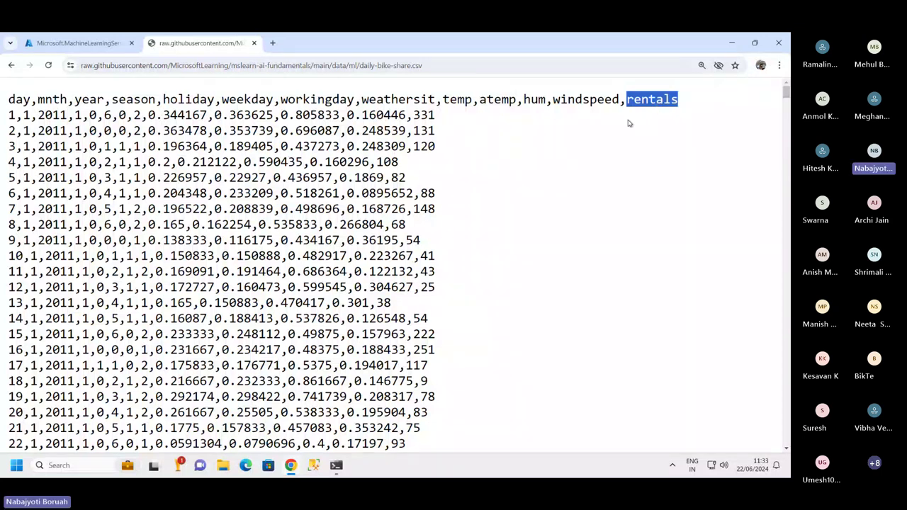
left_click(417, 115)
double_click(428, 115)
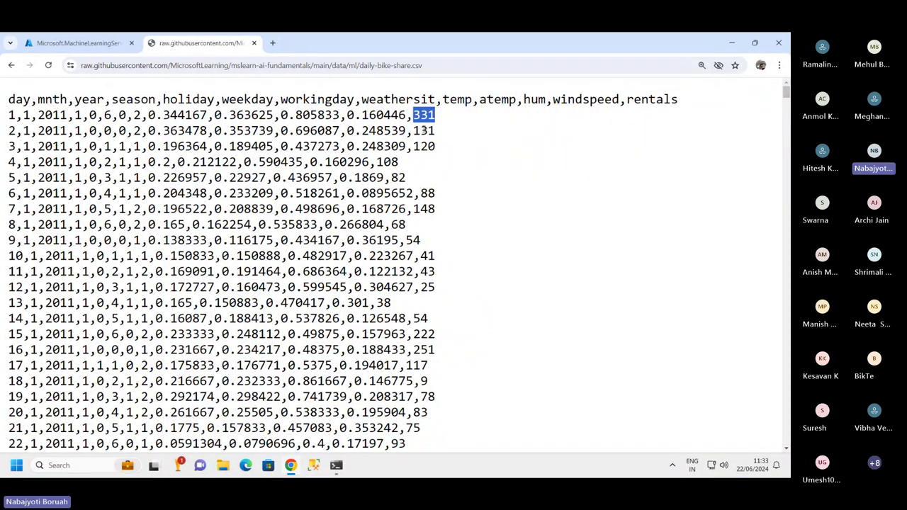
left_click_drag(443, 131, 452, 155)
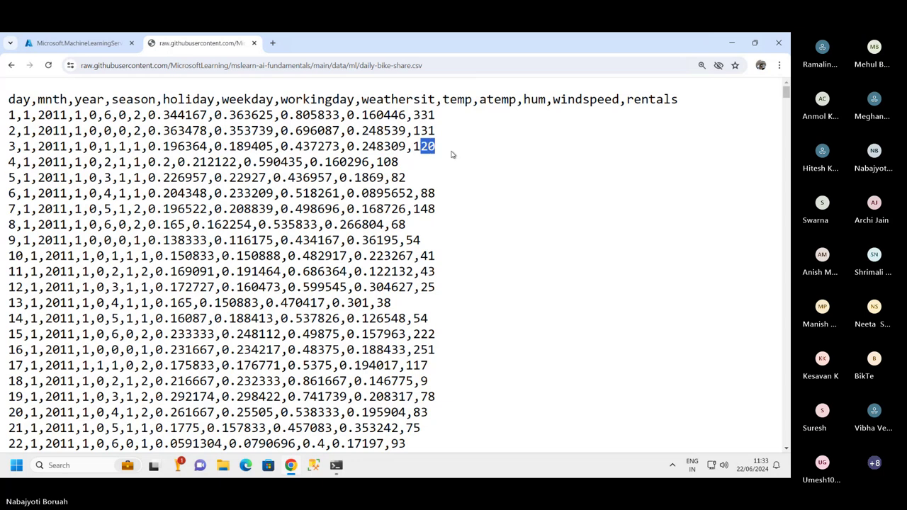
- Review the dataset's daily records from January 2011 through August 2011 and go back to the first row
scroll(227, 261, "down", 10)
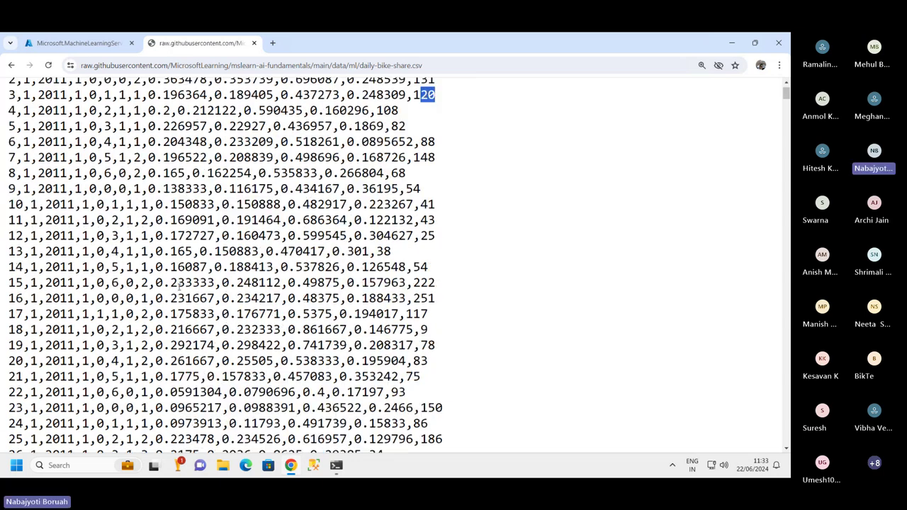
scroll(102, 330, "down", 15)
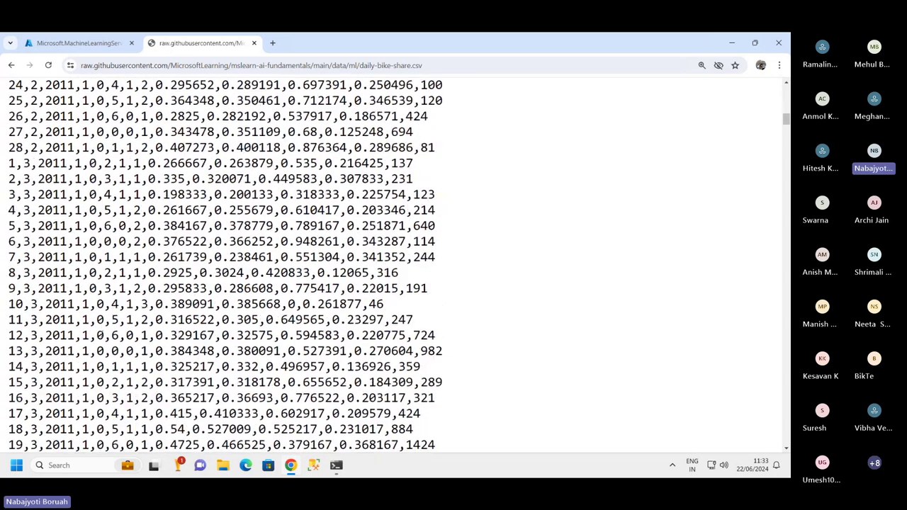
scroll(138, 347, "down", 15)
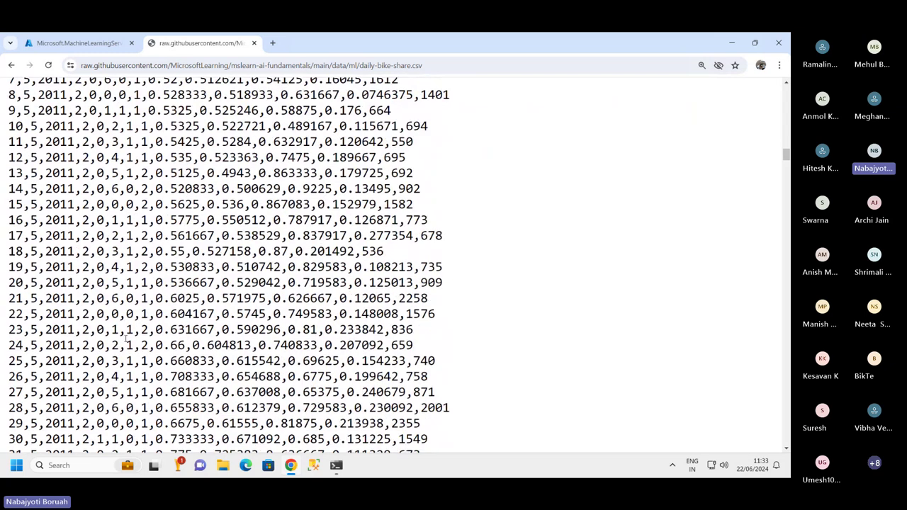
scroll(123, 344, "down", 3)
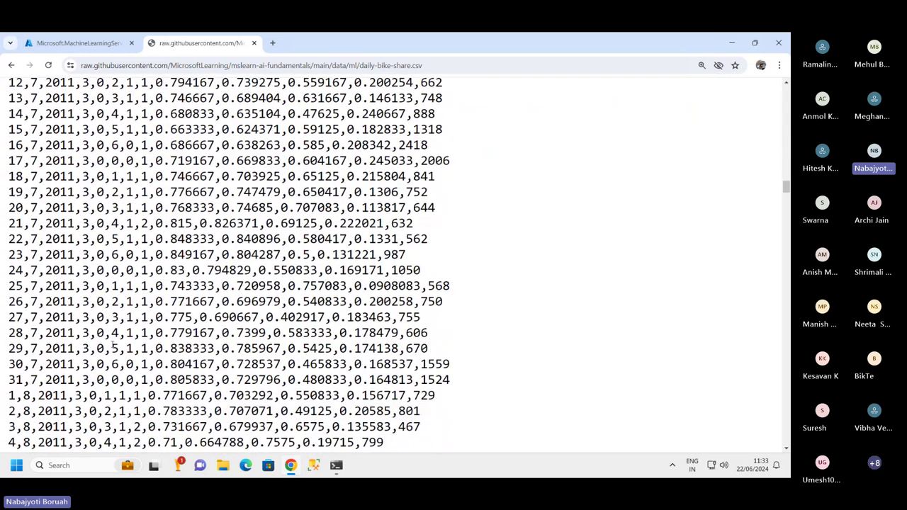
scroll(142, 298, "up", 18)
scroll(174, 245, "up", 16)
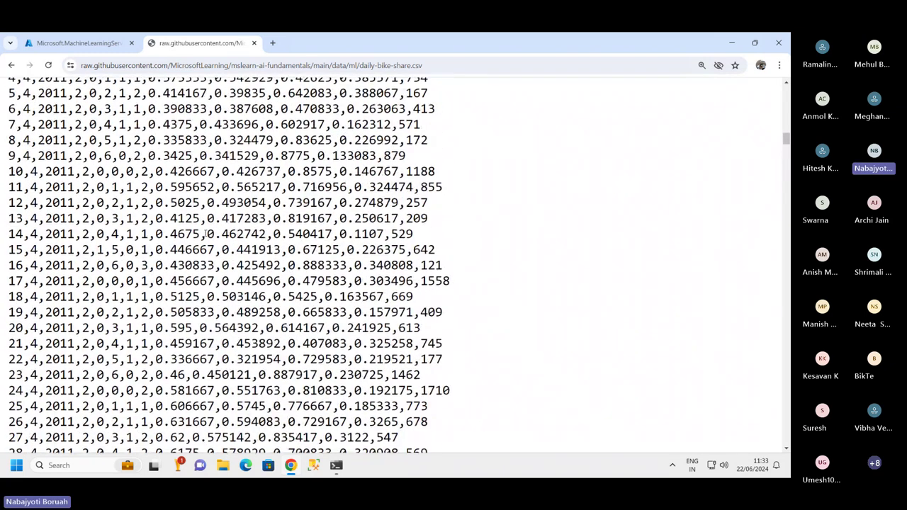
scroll(192, 227, "up", 10)
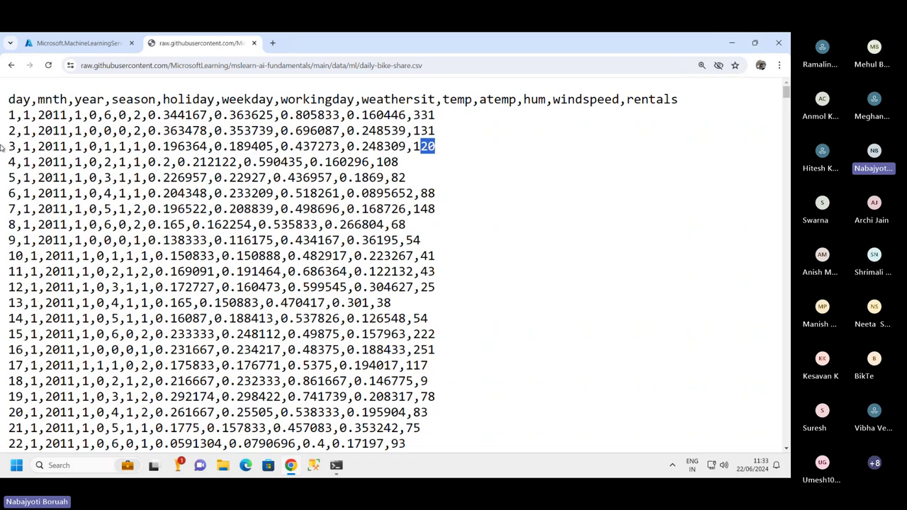
scroll(4, 216, "down", 10)
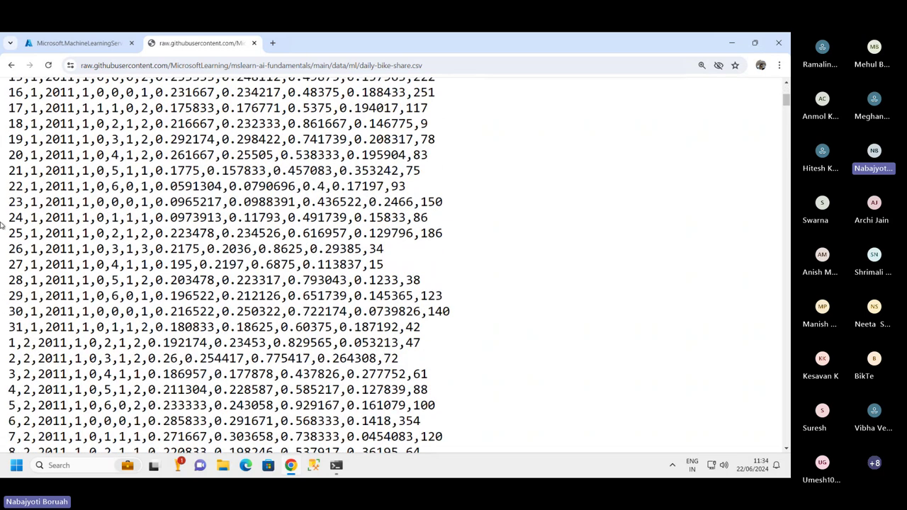
scroll(4, 216, "down", 13)
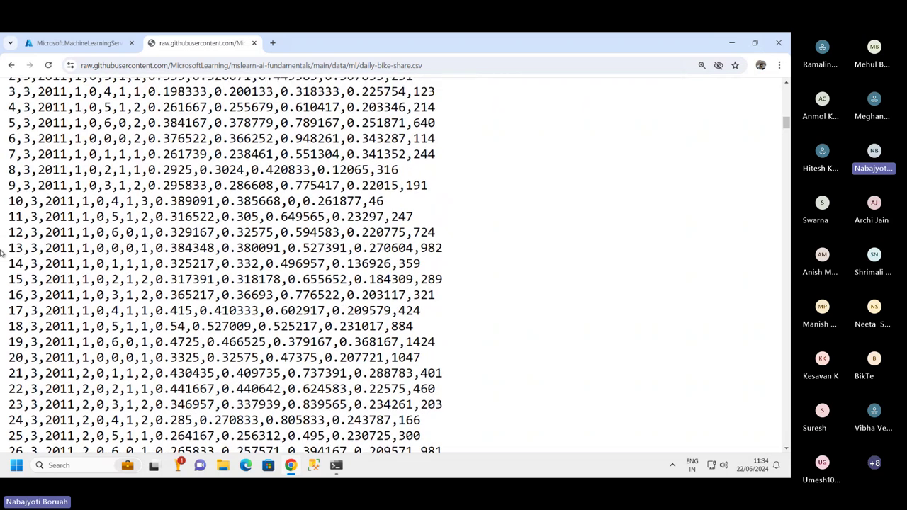
scroll(63, 269, "down", 14)
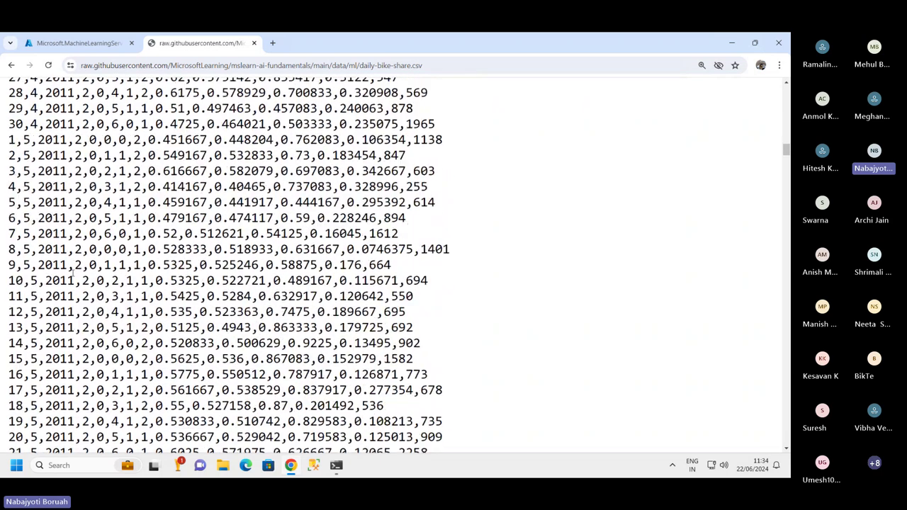
scroll(204, 271, "down", 12)
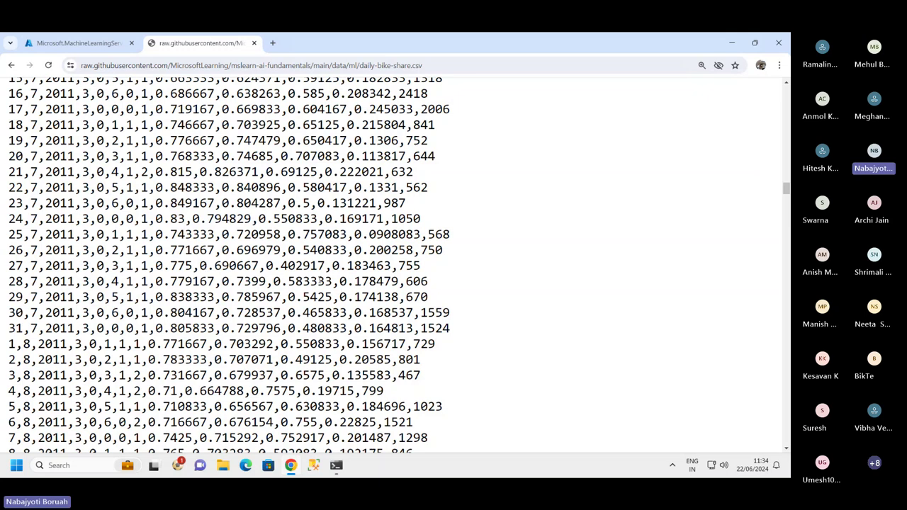
scroll(310, 224, "up", 13)
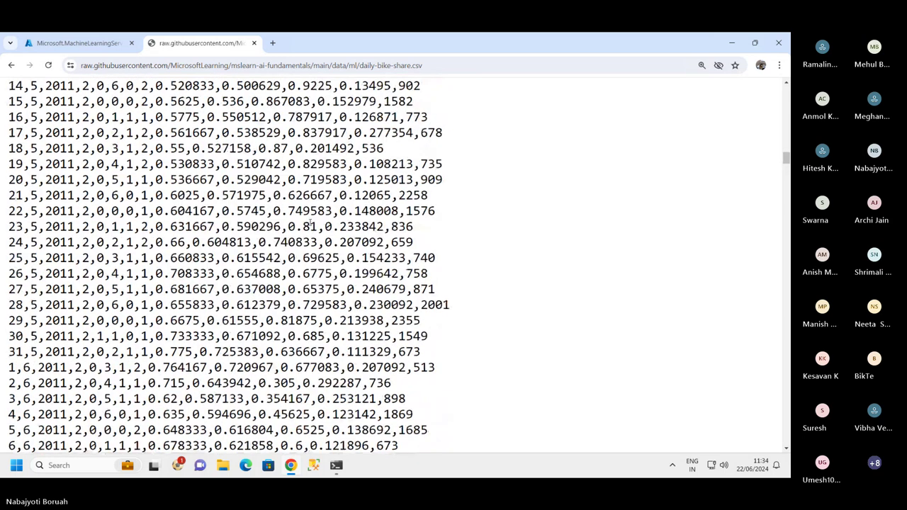
scroll(310, 224, "up", 3)
scroll(256, 185, "up", 20)
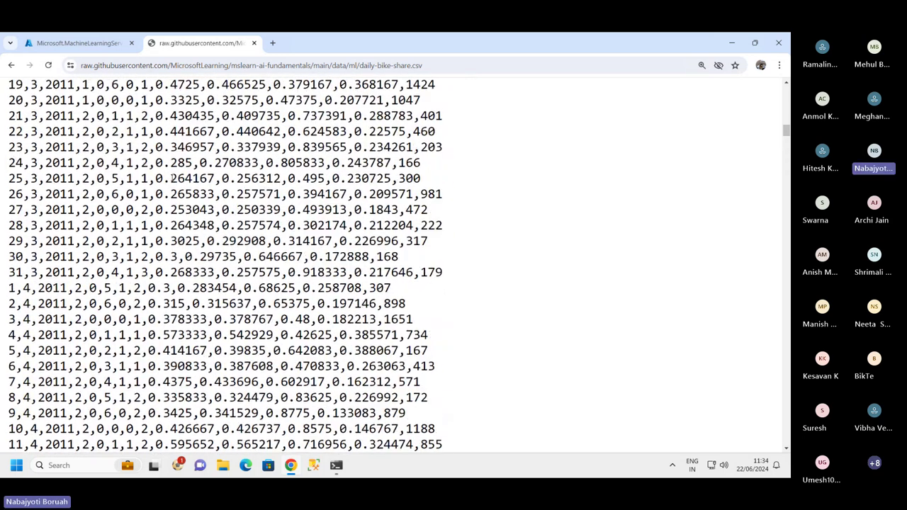
scroll(103, 166, "up", 10)
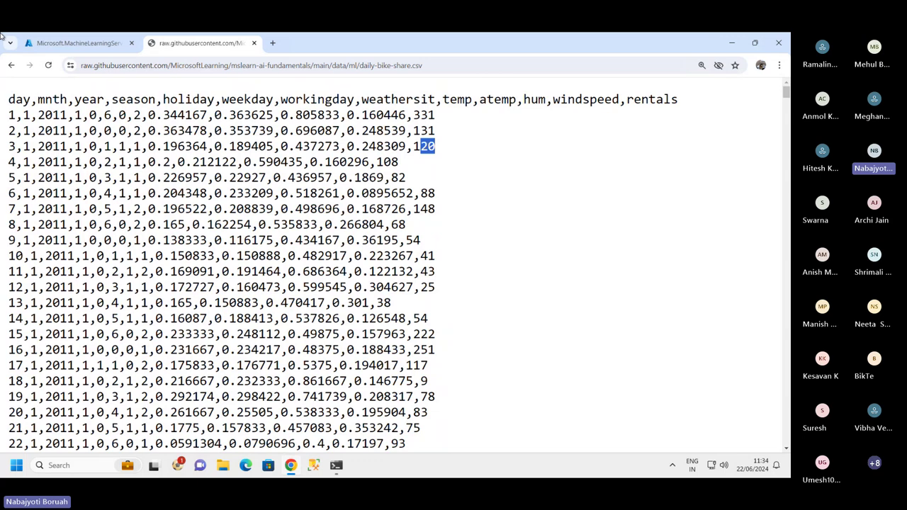
- Return to the Azure portal, open the deployed bike-rental-ws resource and launch its Machine Learning Studio
left_click(78, 42)
left_click(313, 294)
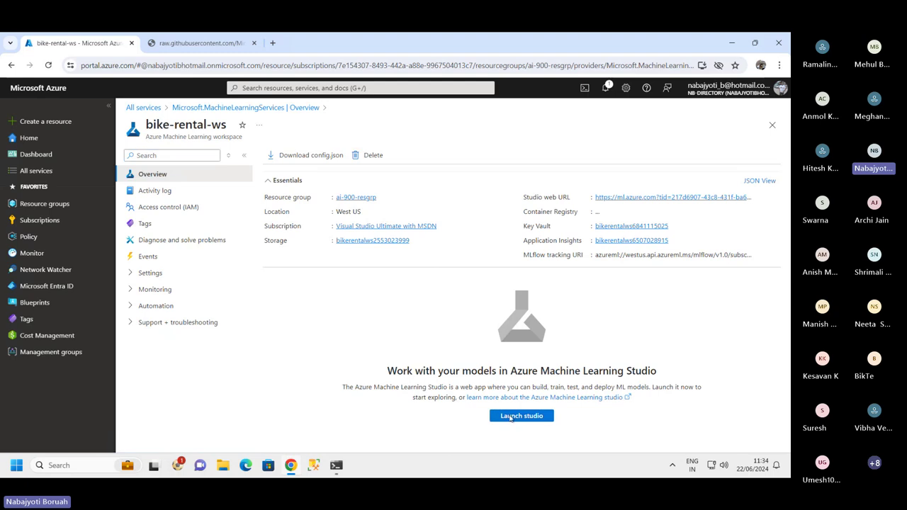
left_click(515, 417)
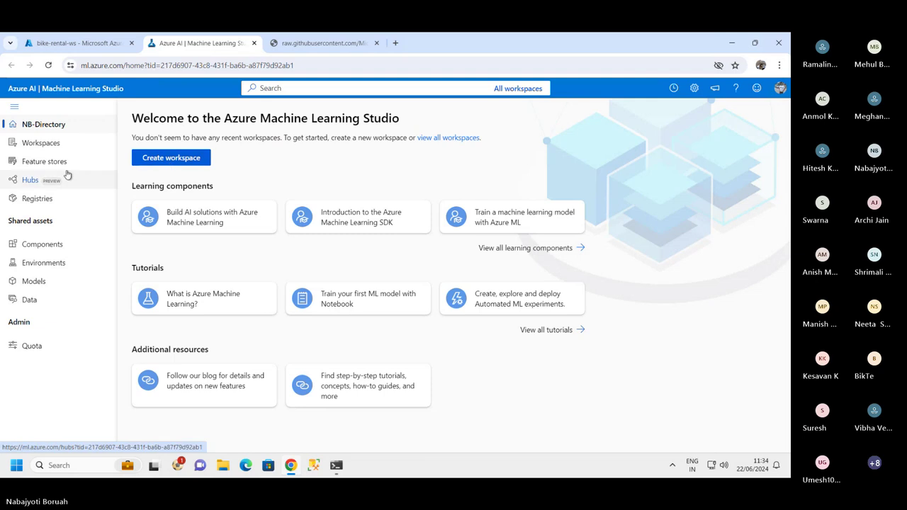
- Open the bike-rental-ws workspace from the studio's workspace list and look over its address and home page
left_click(50, 142)
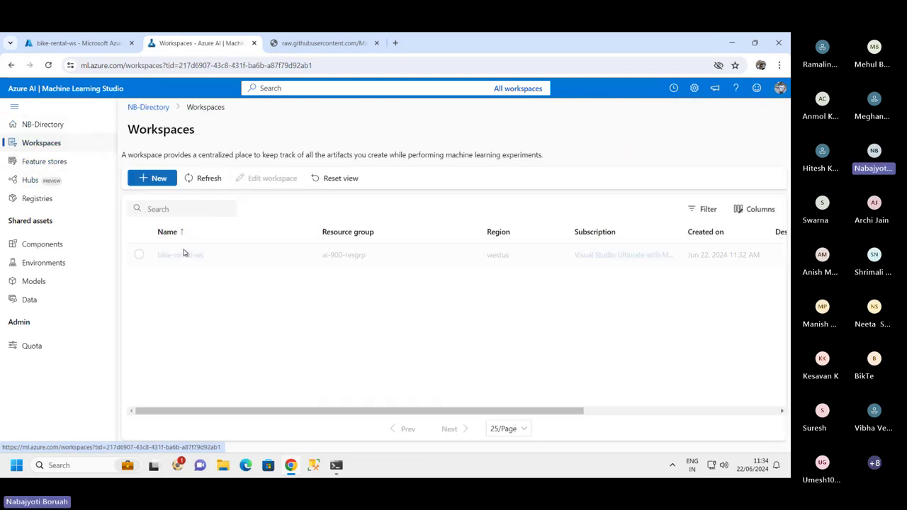
left_click(178, 256)
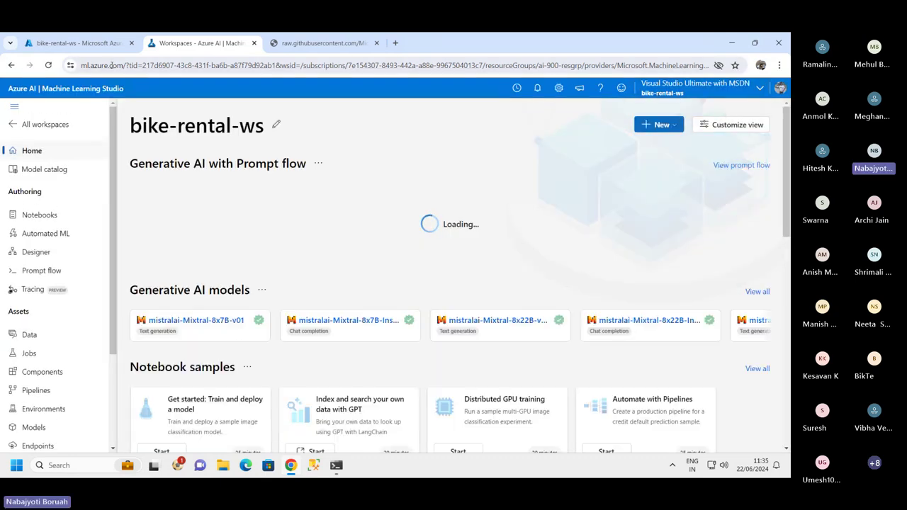
left_click_drag(80, 65, 149, 65)
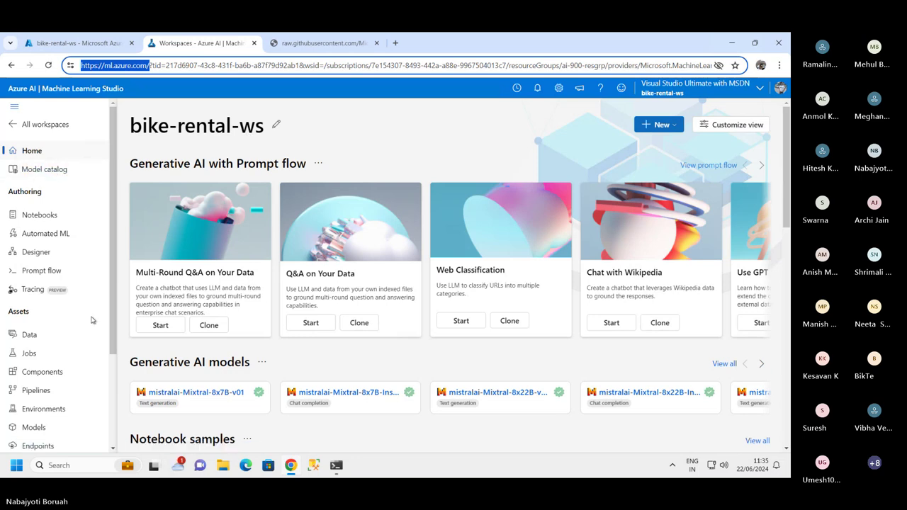
scroll(756, 205, "down", 2)
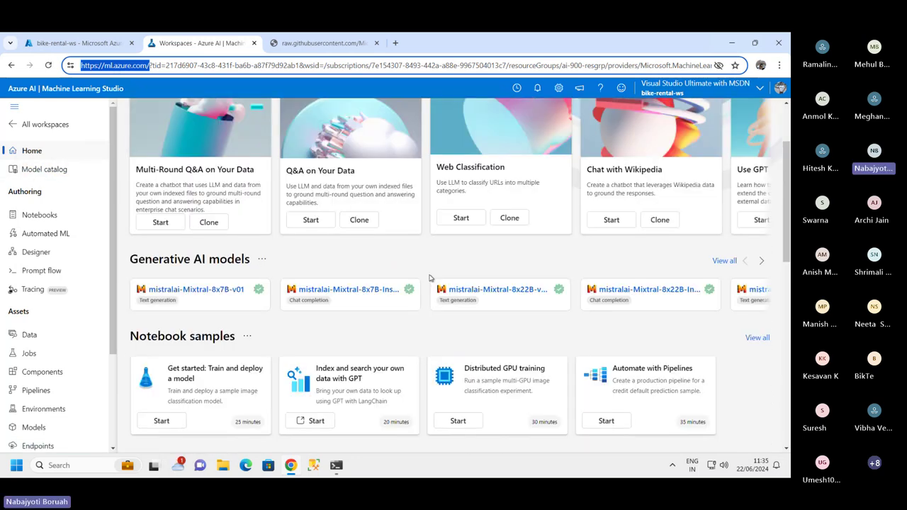
scroll(428, 280, "up", 2)
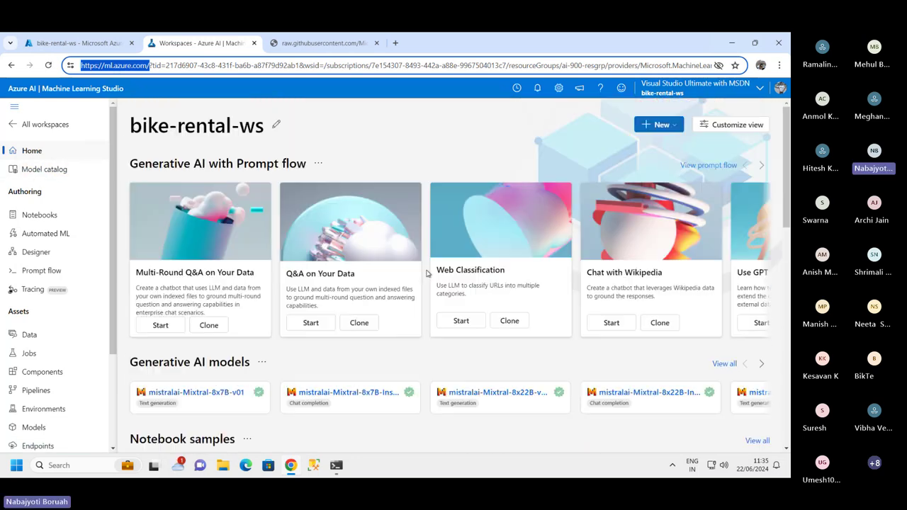
- Open the model catalog and examine its collection, deployment and fine-tuning filters, expanding the full list of inference tasks
left_click(60, 176)
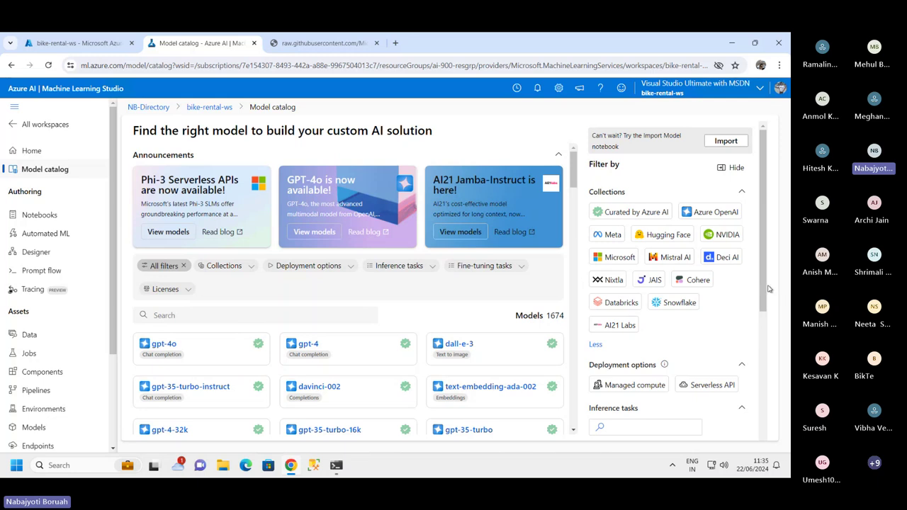
scroll(765, 294, "down", 1)
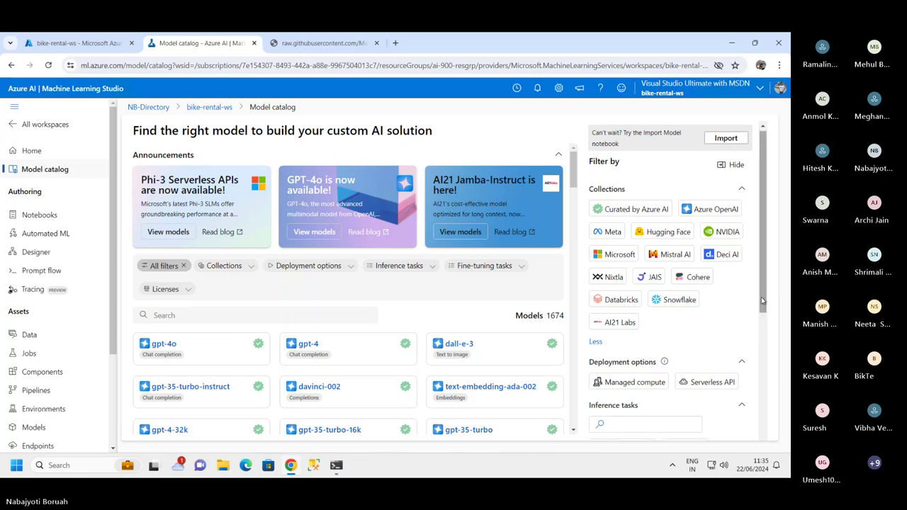
scroll(765, 345, "down", 2)
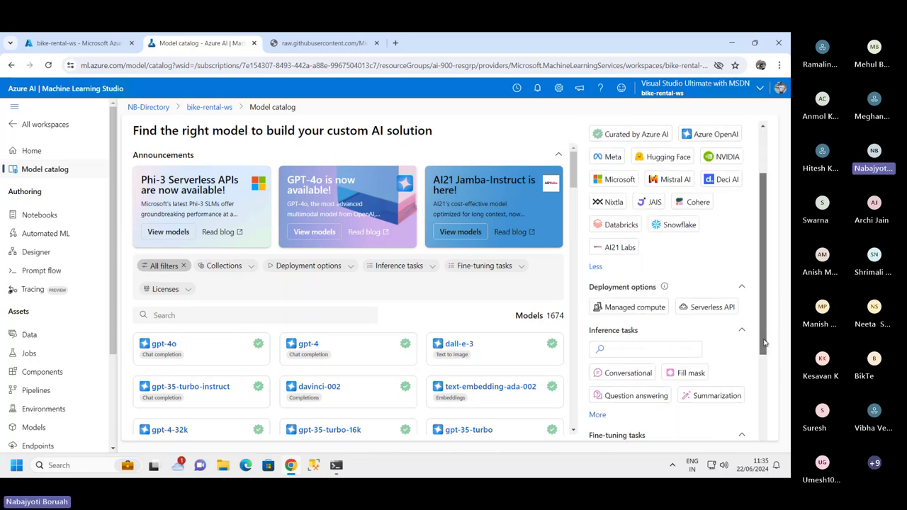
scroll(765, 343, "down", 2)
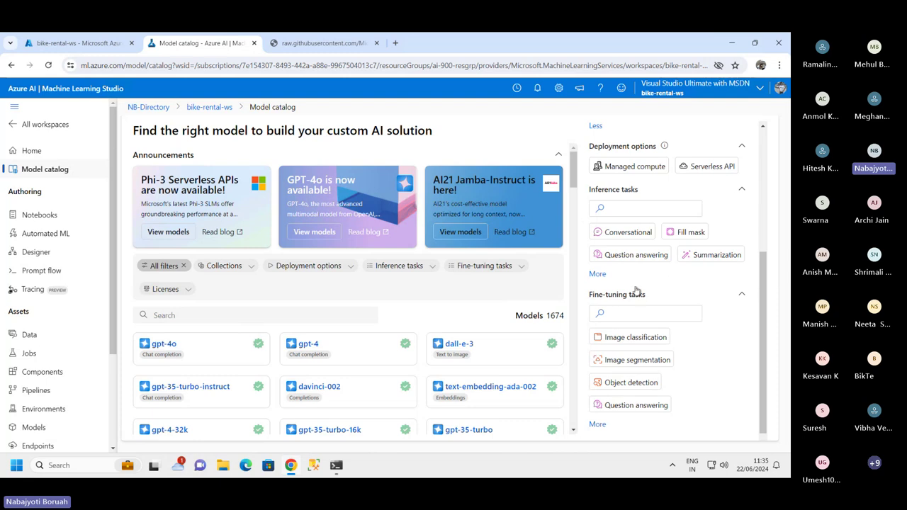
left_click(597, 273)
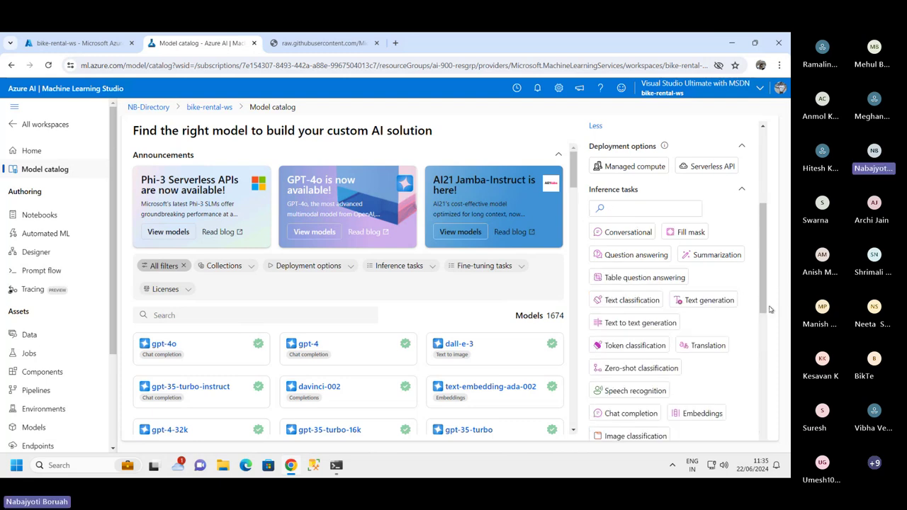
left_click_drag(768, 309, 763, 276)
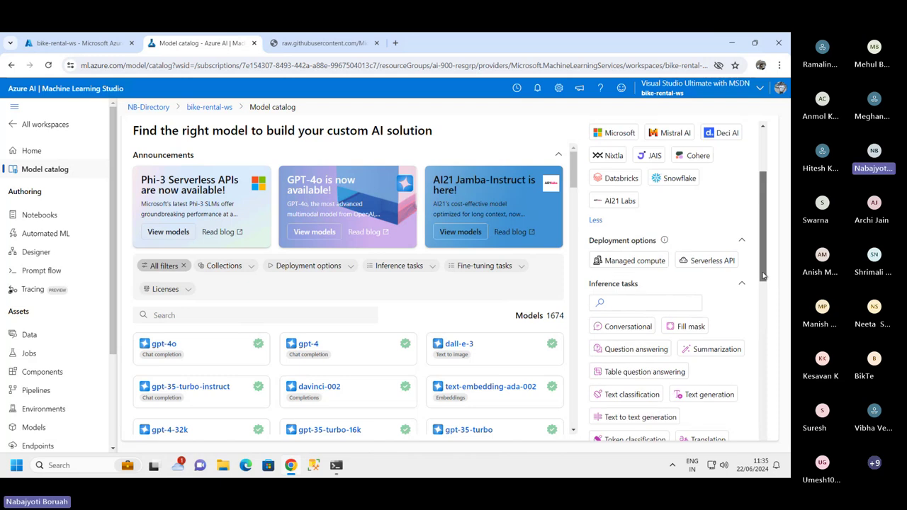
scroll(763, 276, "down", 1)
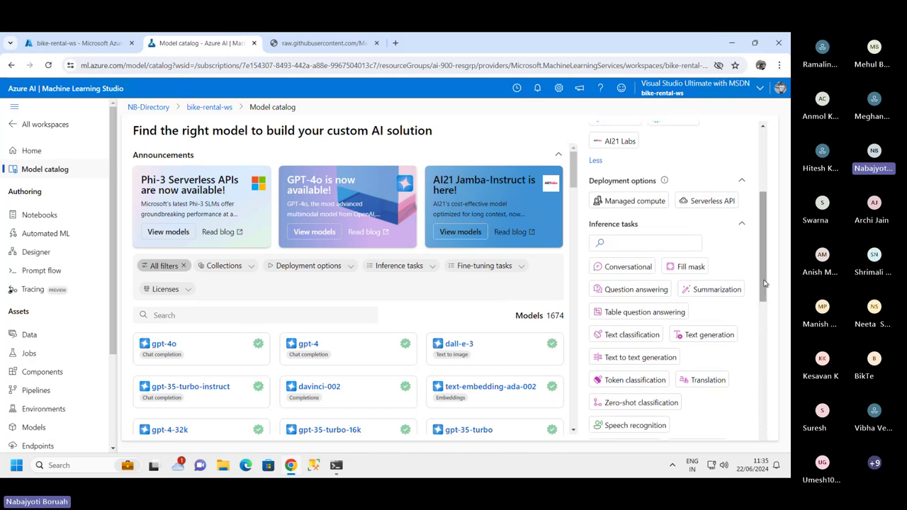
- Examine the model catalog's full list of inference task filters, from conversational through zero-shot image classification
scroll(764, 283, "down", 2)
scroll(762, 298, "up", 5)
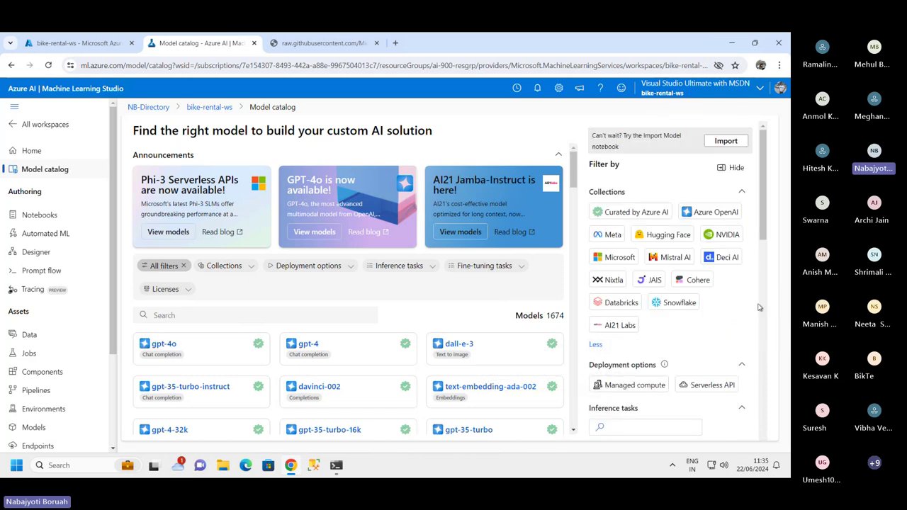
scroll(765, 226, "down", 4)
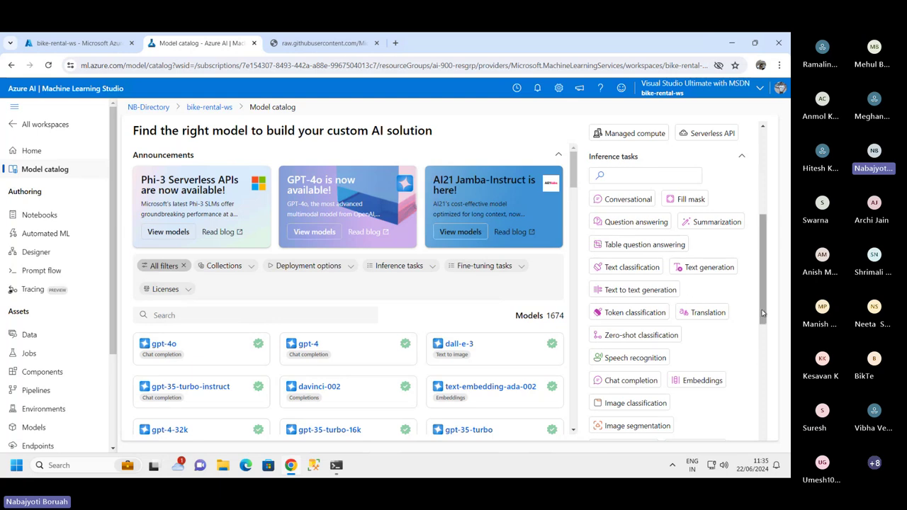
scroll(669, 305, "down", 3)
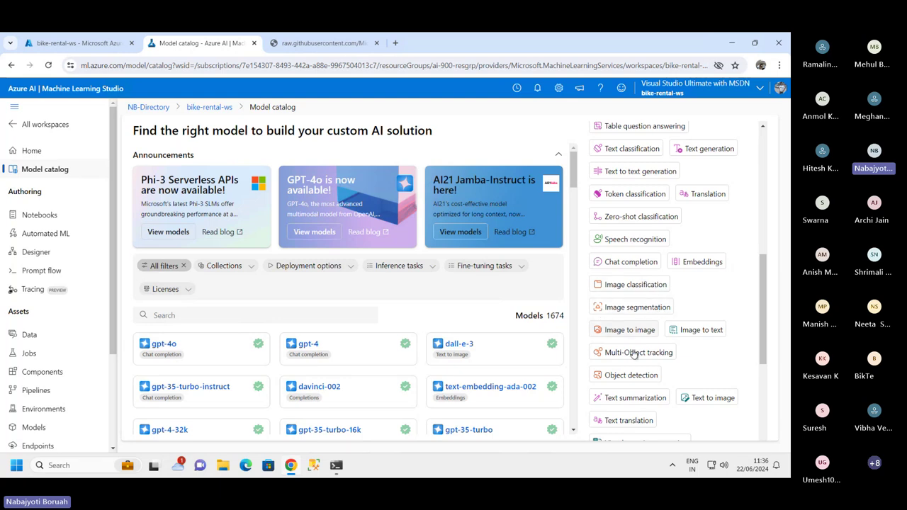
left_click_drag(765, 366, 772, 328)
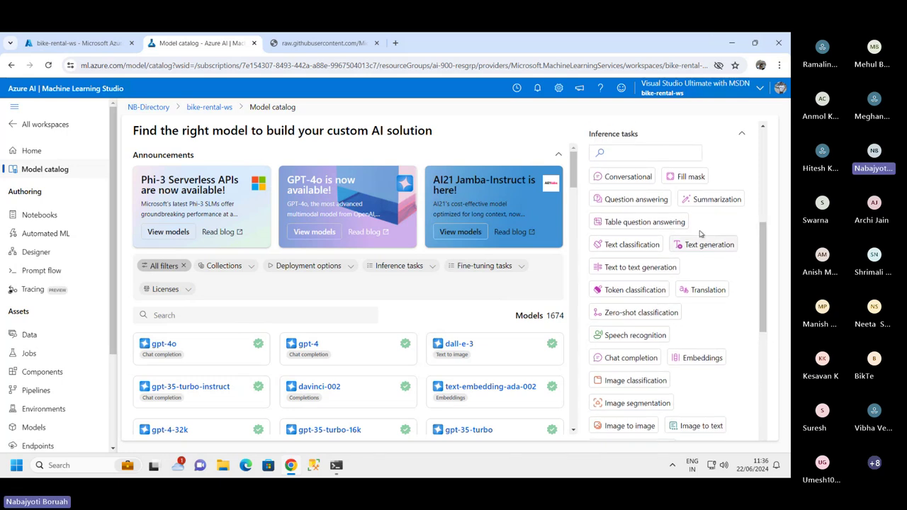
left_click_drag(764, 297, 760, 272)
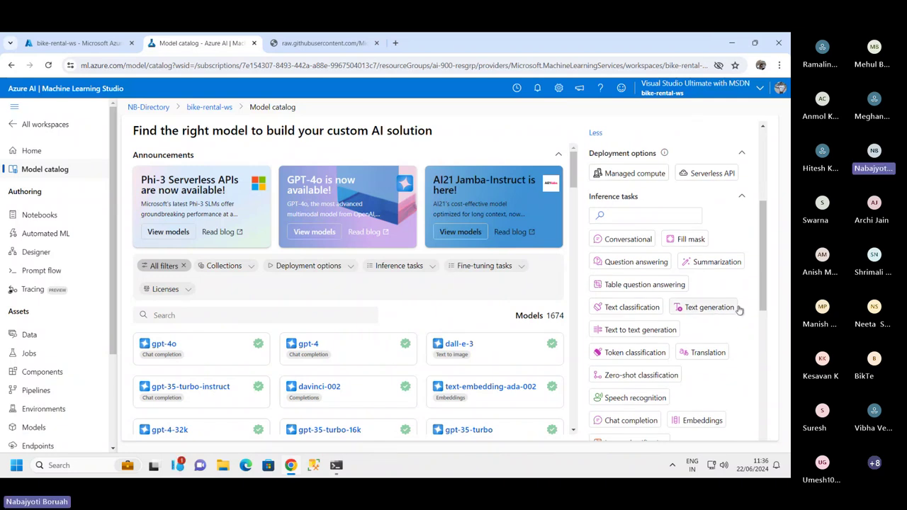
left_click_drag(763, 287, 768, 339)
scroll(767, 333, "up", 4)
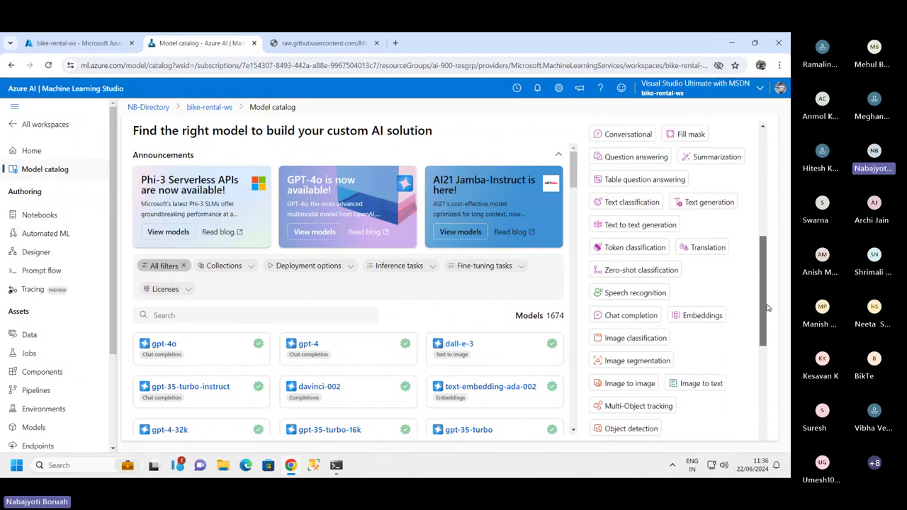
scroll(774, 325, "down", 1)
scroll(774, 326, "down", 3)
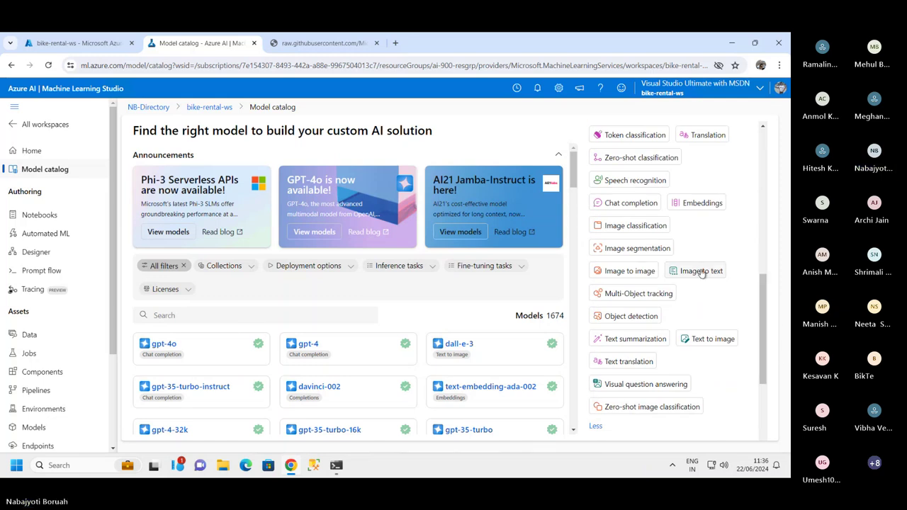
scroll(724, 277, "up", 2)
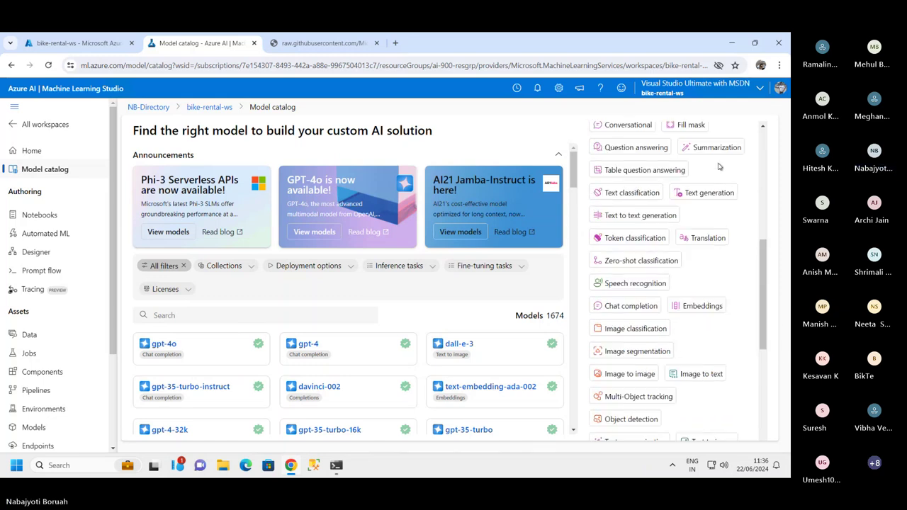
- Filter the model catalog by the Text generation inference task and look over the matching models and collection filters
left_click(715, 195)
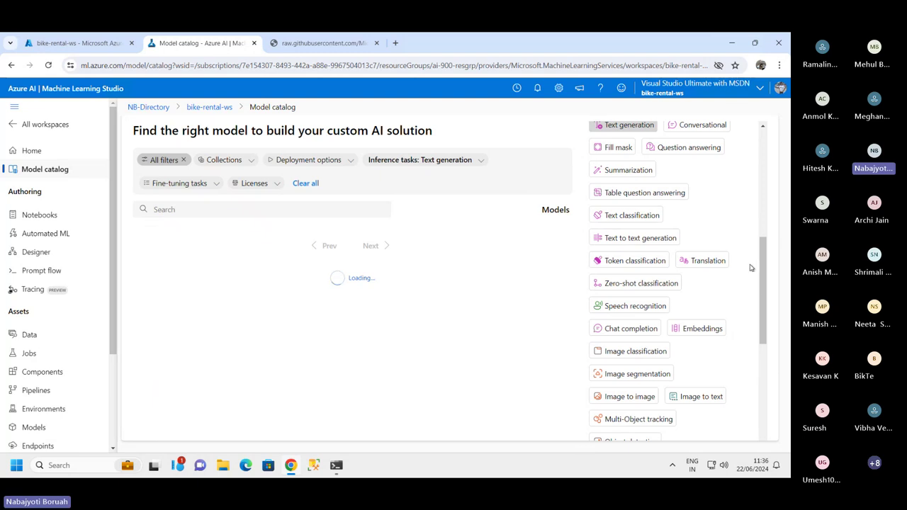
scroll(763, 289, "up", 3)
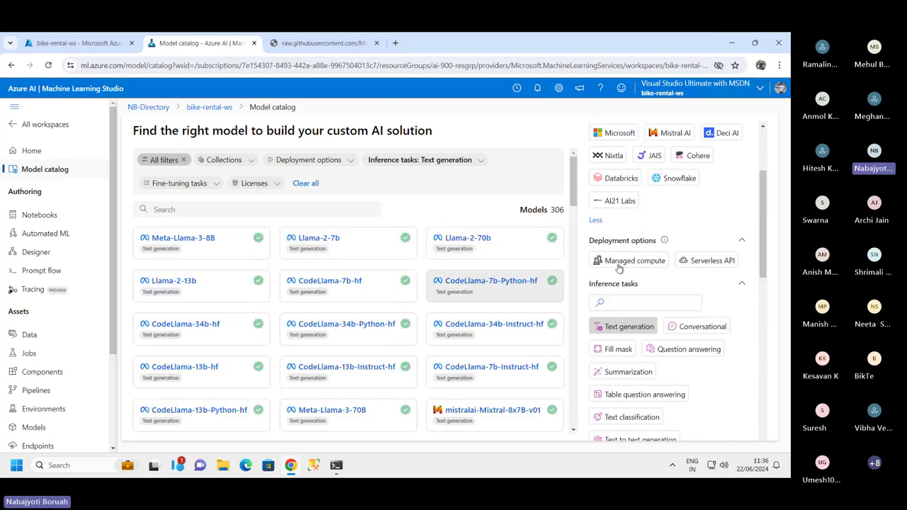
scroll(686, 242, "up", 2)
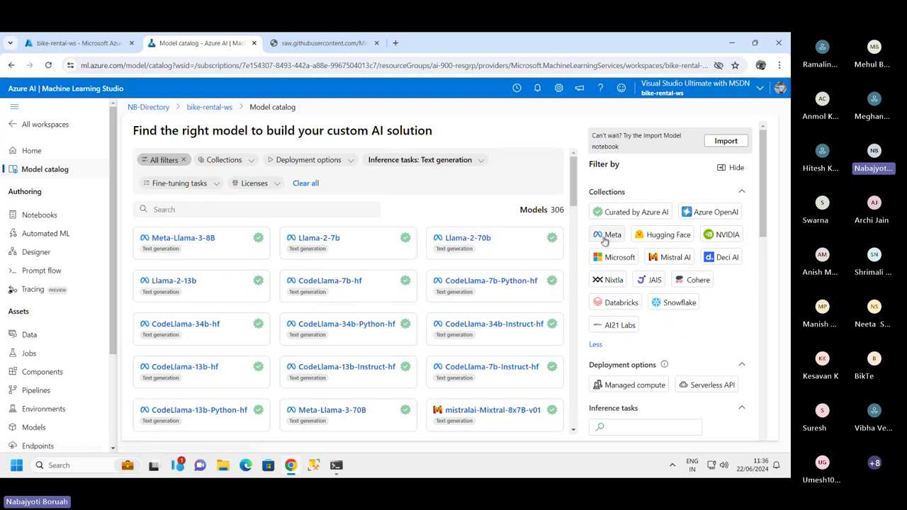
- Open the Meta-Llama-3-8B model's page and read the opening paragraph of its model details
left_click(185, 241)
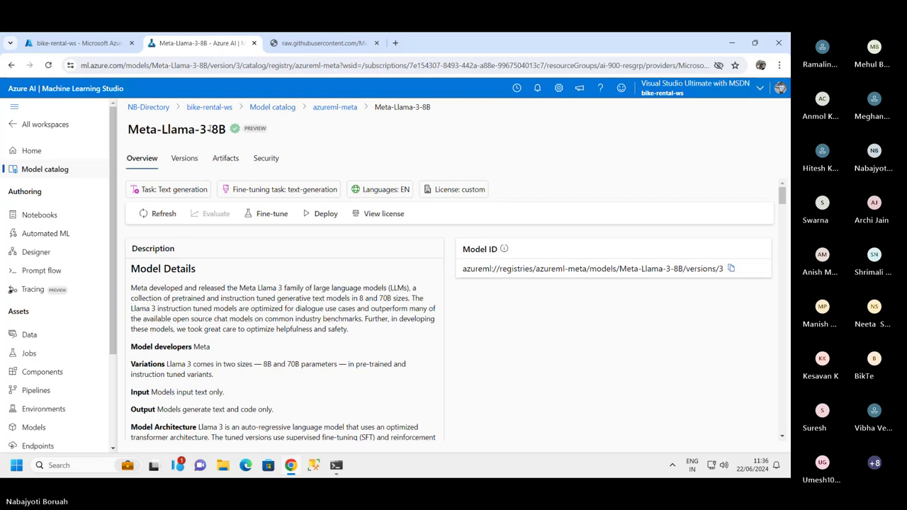
left_click_drag(138, 132, 199, 129)
left_click(187, 269)
left_click_drag(135, 287, 358, 331)
left_click(182, 299)
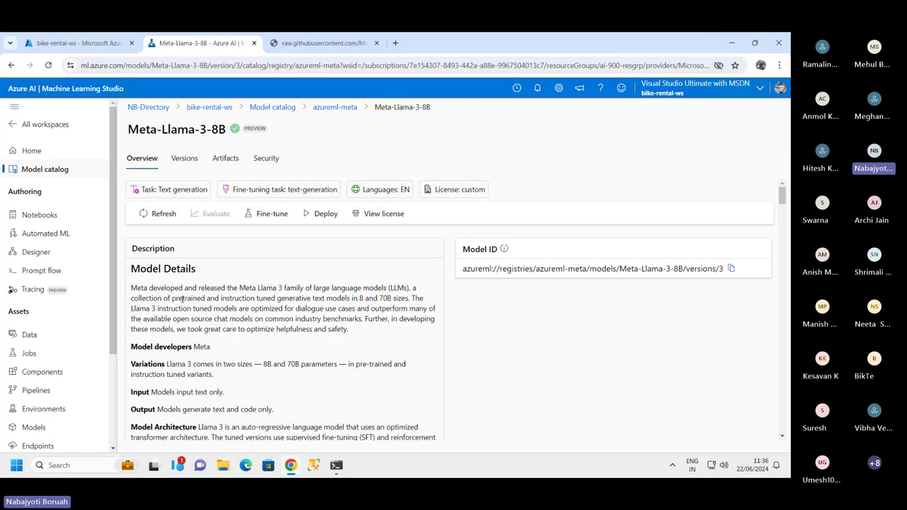
left_click_drag(131, 288, 352, 332)
left_click(250, 310)
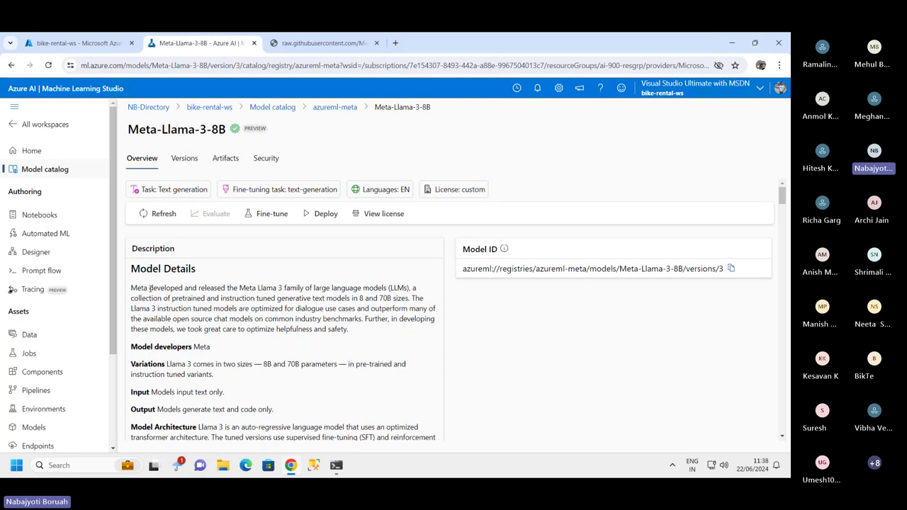
- Read the Meta-Llama-3-8B variations, architecture, training data table, model family and release date
scroll(255, 342, "down", 2)
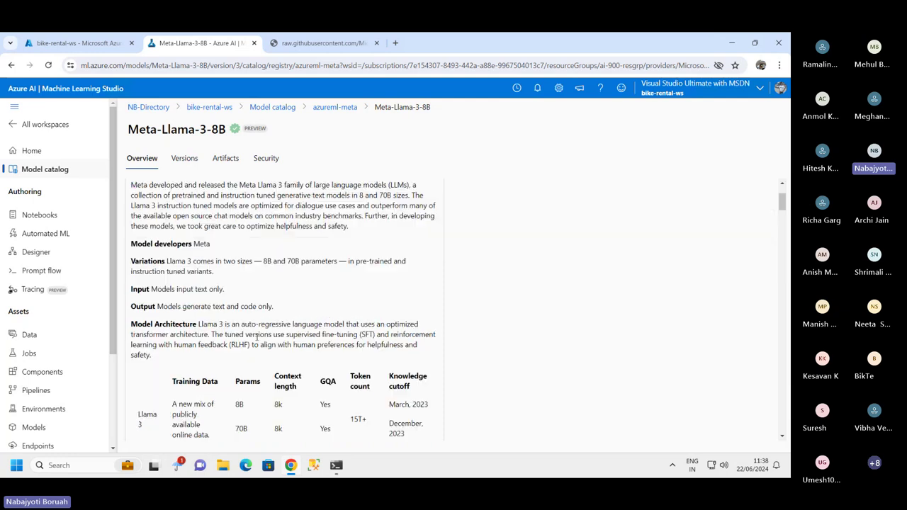
left_click_drag(144, 263, 322, 282)
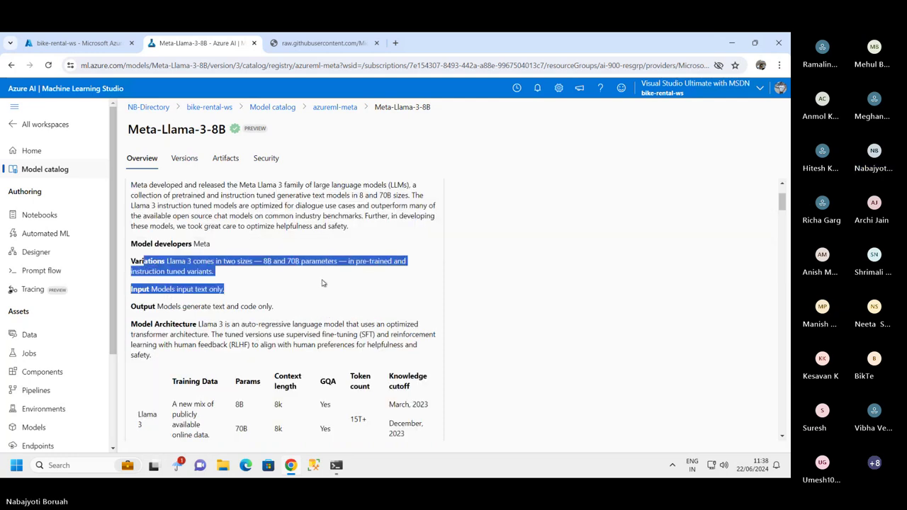
left_click(204, 298)
scroll(200, 312, "down", 2)
scroll(199, 313, "down", 1)
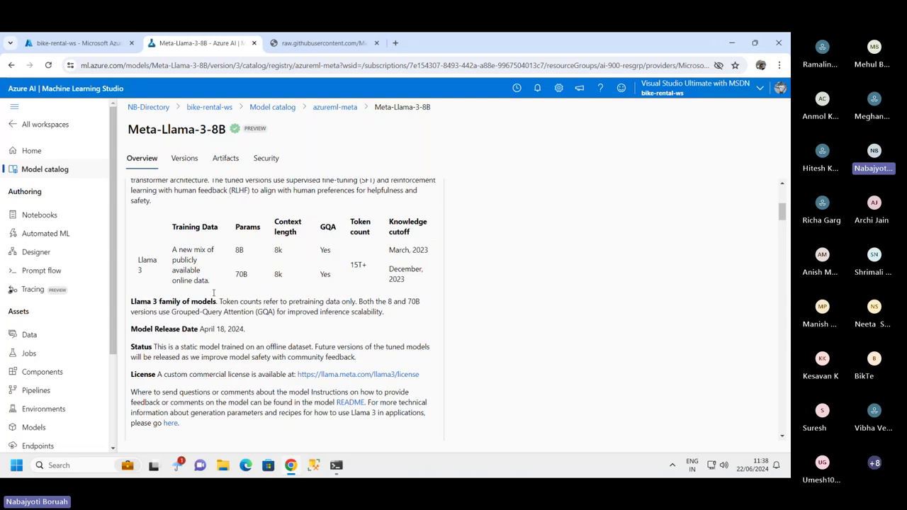
scroll(191, 248, "down", 2)
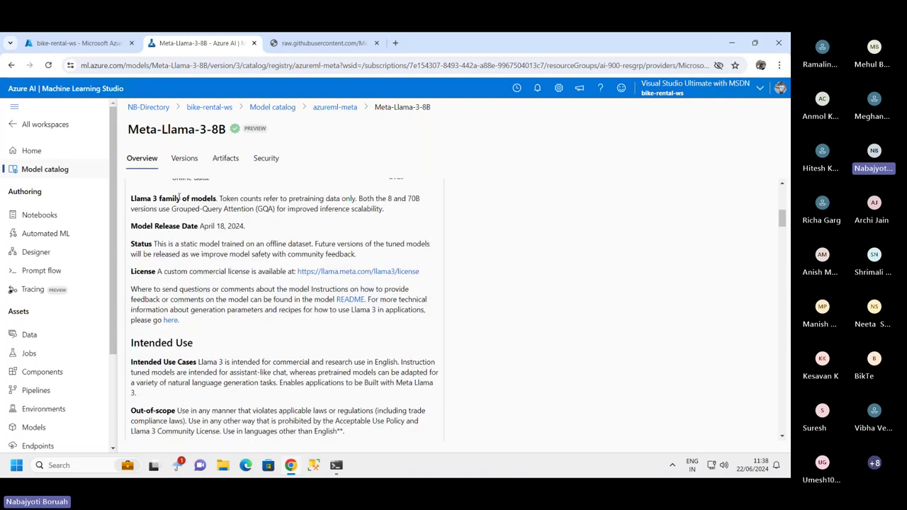
left_click_drag(179, 197, 245, 227)
left_click(146, 238)
- Read the Intended Use section of the Meta-Llama-3-8B overview, including its use cases and out-of-scope notes
scroll(146, 238, "down", 2)
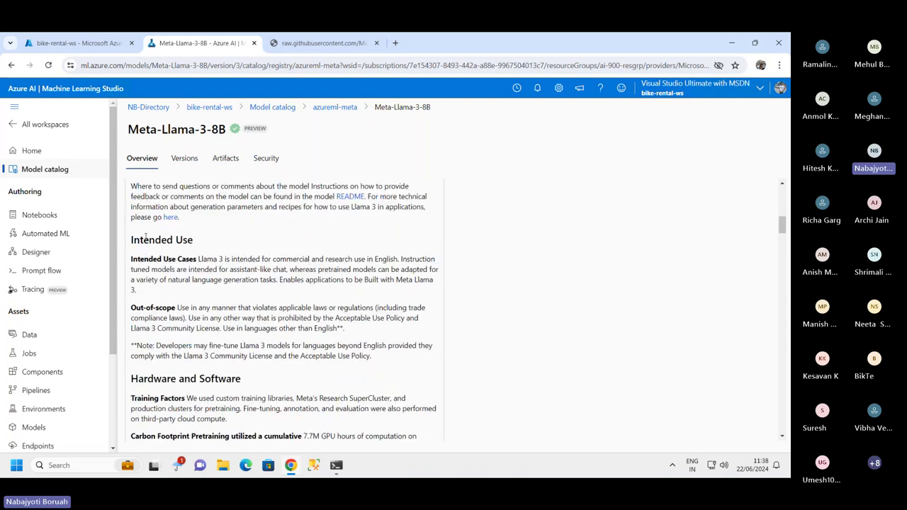
left_click_drag(146, 238, 277, 281)
left_click(200, 270)
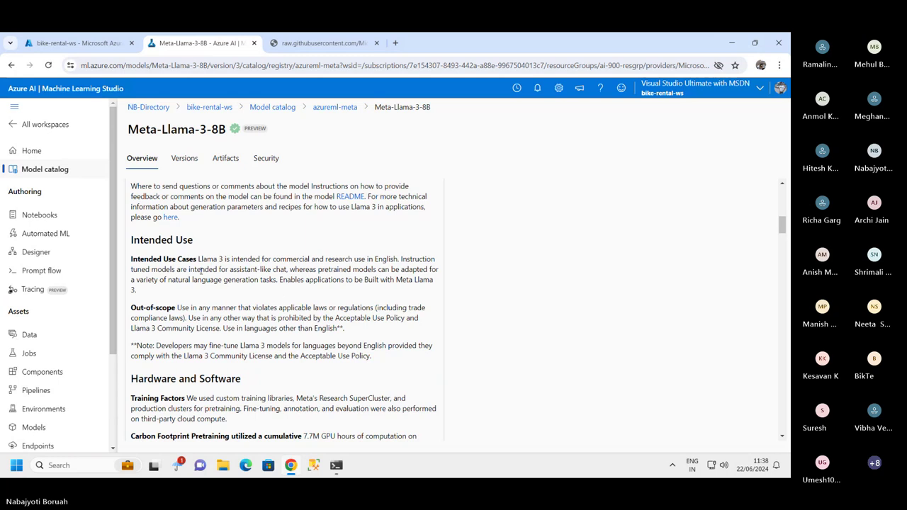
left_click_drag(162, 256, 306, 284)
left_click(261, 306)
scroll(260, 306, "down", 1)
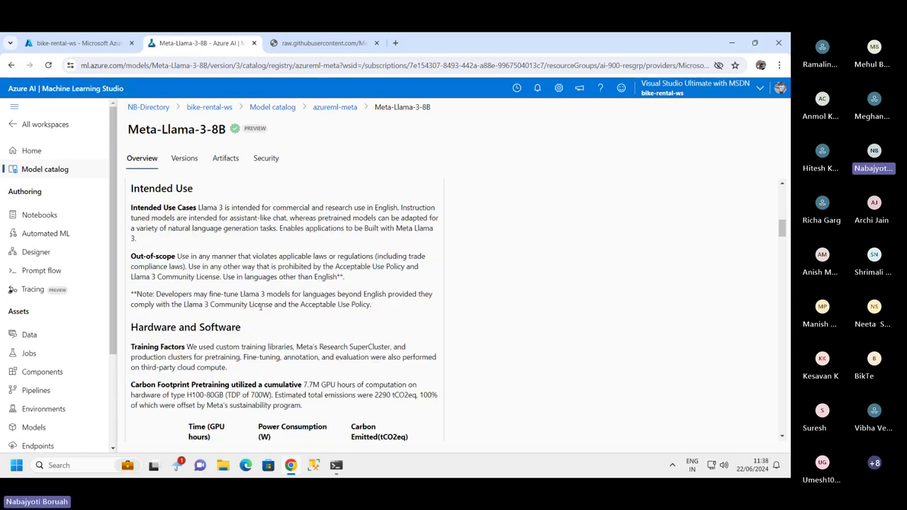
- Skim the model's training data, benchmark and responsibility sections to reach the sample input
scroll(260, 306, "down", 5)
scroll(276, 326, "down", 3)
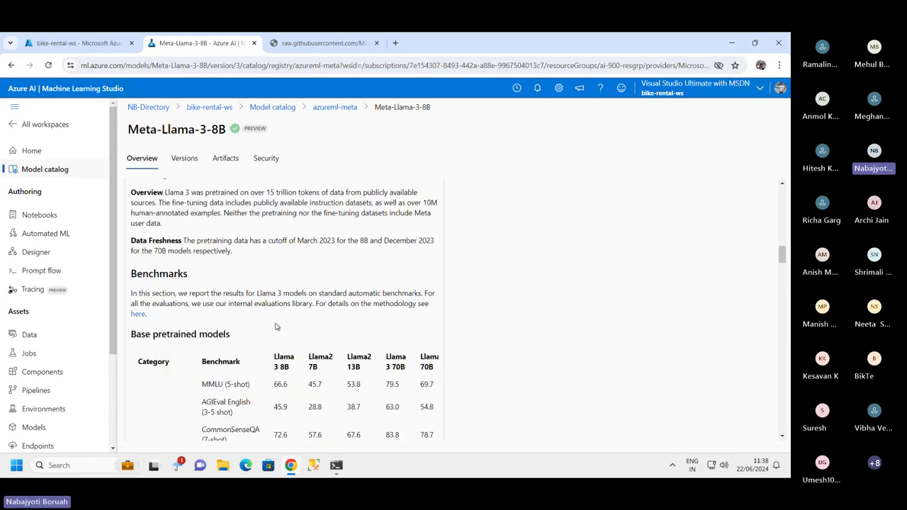
scroll(276, 325, "down", 8)
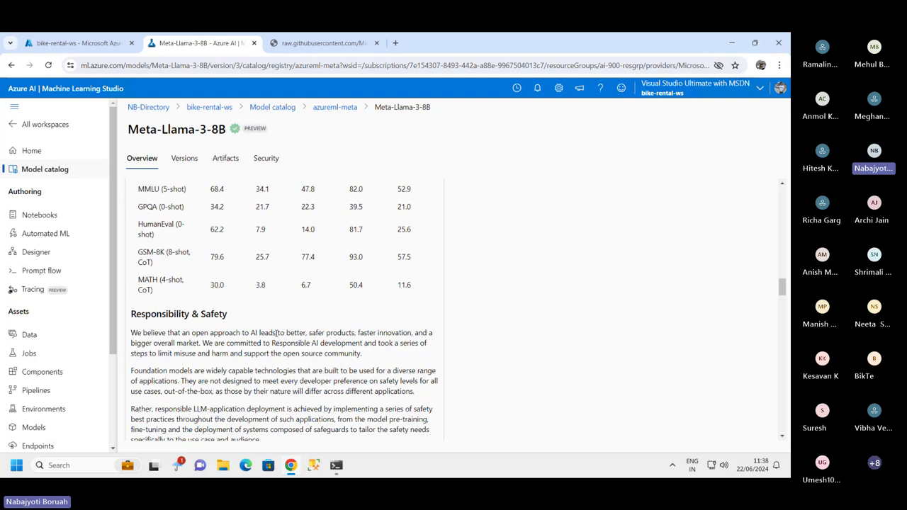
scroll(276, 333, "down", 10)
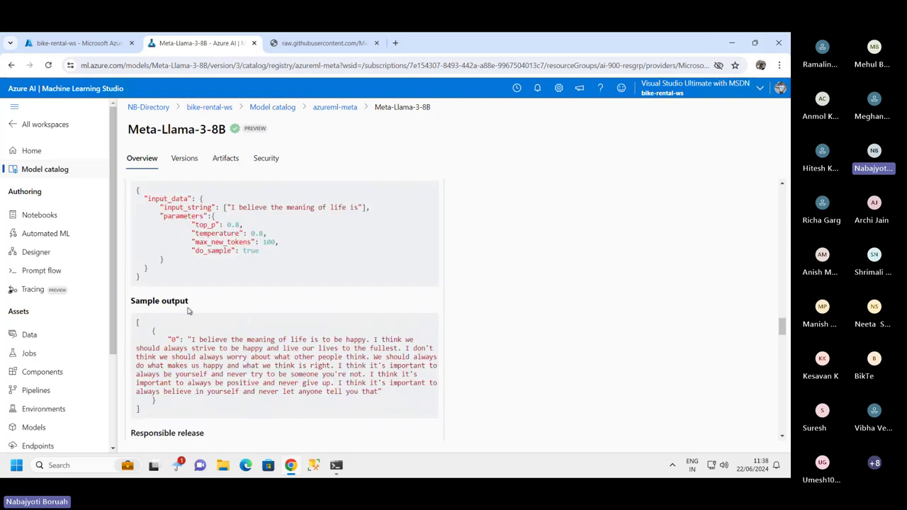
scroll(278, 328, "down", 3)
scroll(275, 327, "up", 3)
scroll(220, 301, "up", 3)
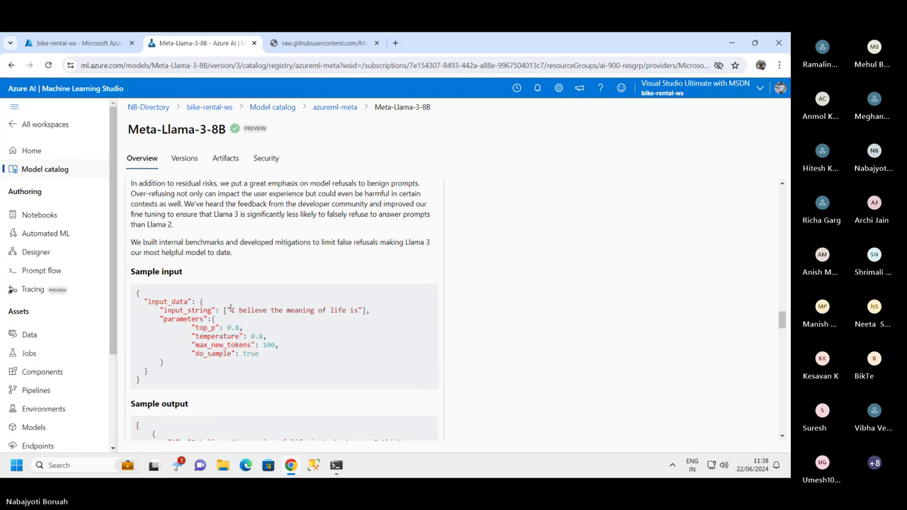
- Highlight the sample input string "I believe the meaning of life is" in the model overview
left_click_drag(230, 310, 365, 310)
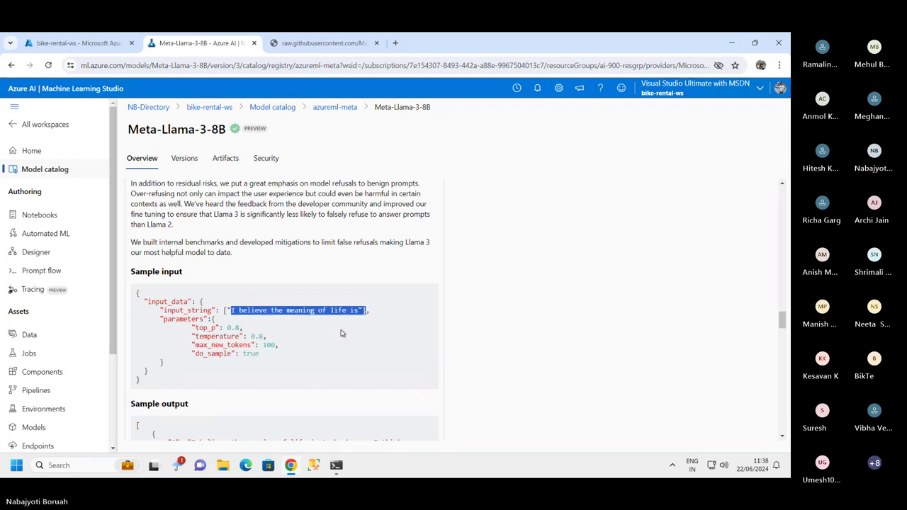
left_click(293, 328)
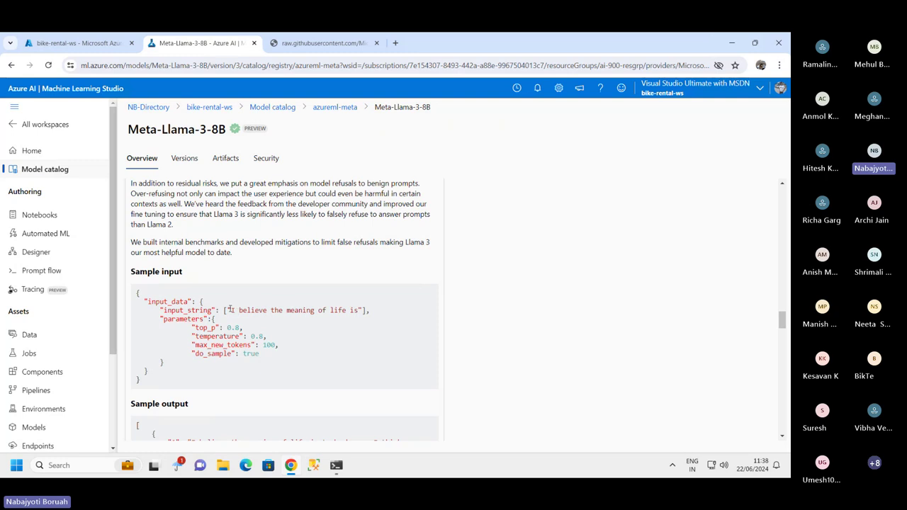
left_click_drag(230, 310, 363, 310)
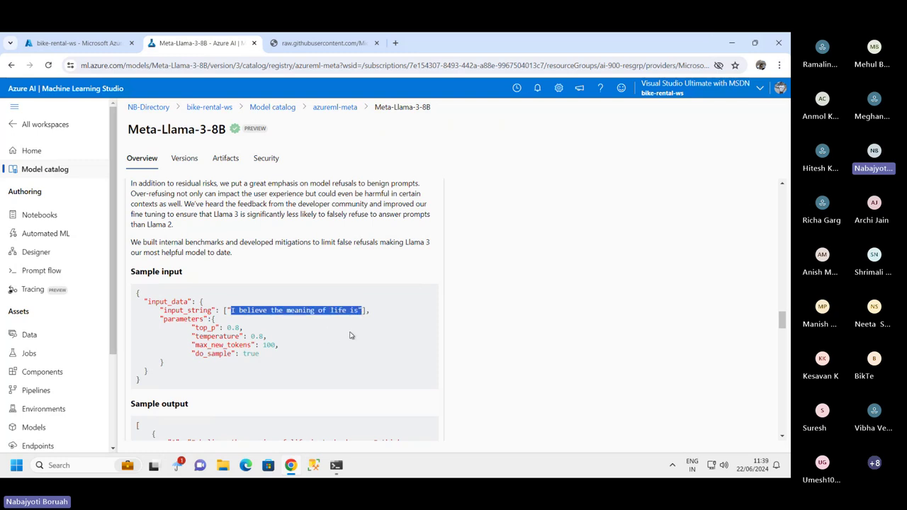
- Highlight and read the generated text in the sample output, then return to the Responsibility & Safety section
scroll(344, 323, "down", 1)
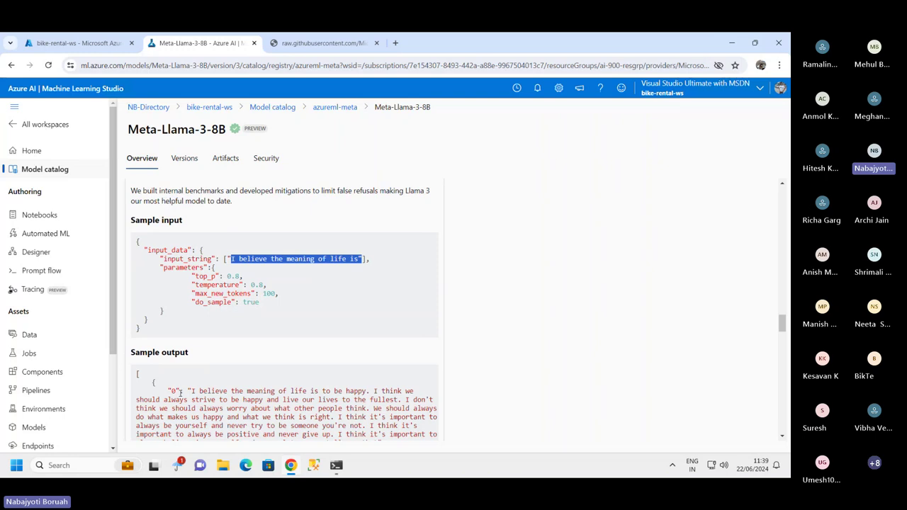
left_click_drag(188, 391, 355, 426)
scroll(332, 408, "down", 2)
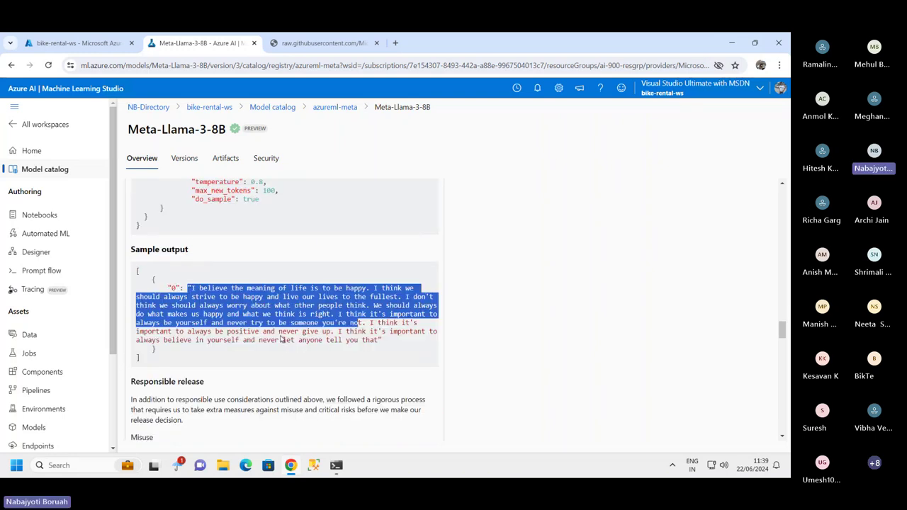
left_click(210, 302)
left_click_drag(196, 287, 379, 341)
left_click(223, 305)
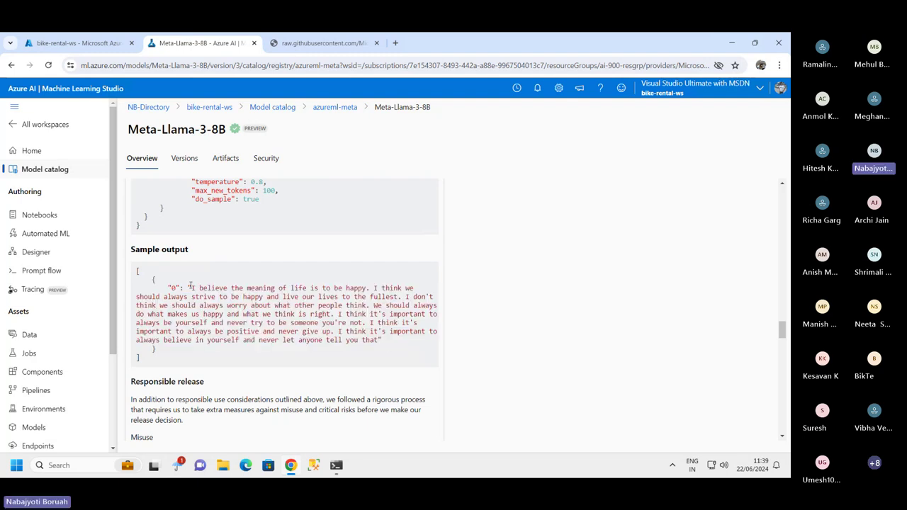
left_click_drag(190, 286, 399, 350)
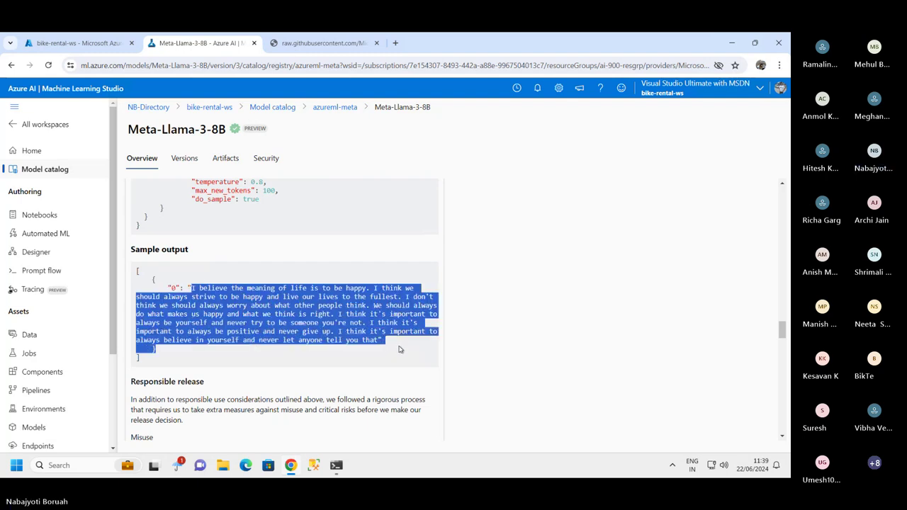
left_click(237, 317)
left_click_drag(191, 297, 386, 352)
scroll(259, 346, "down", 2)
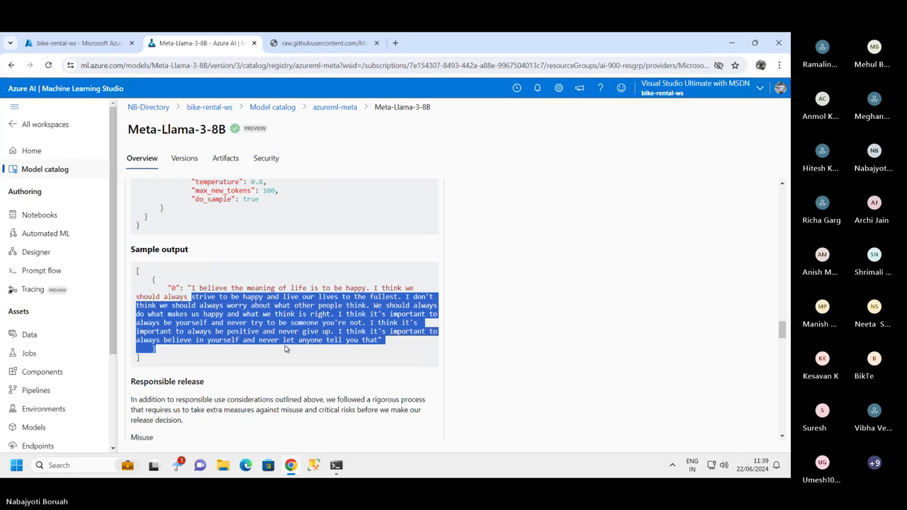
scroll(296, 349, "up", 2)
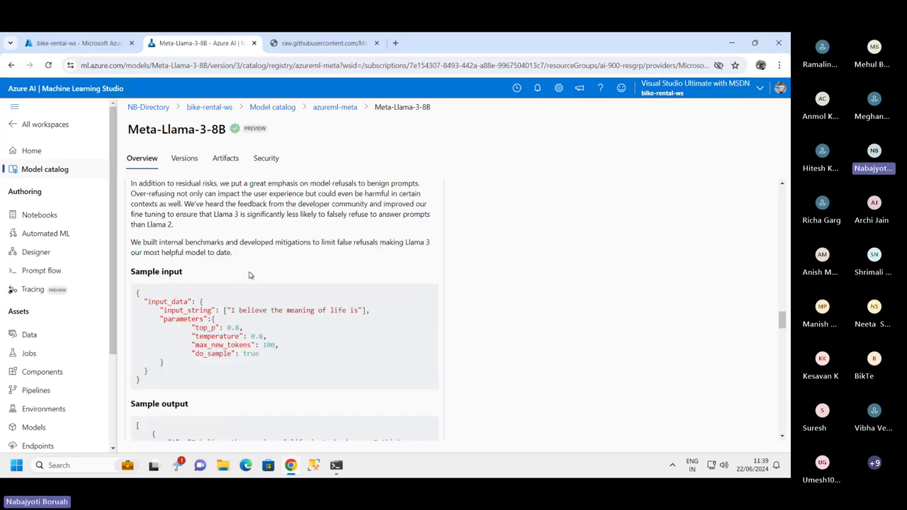
scroll(249, 275, "up", 8)
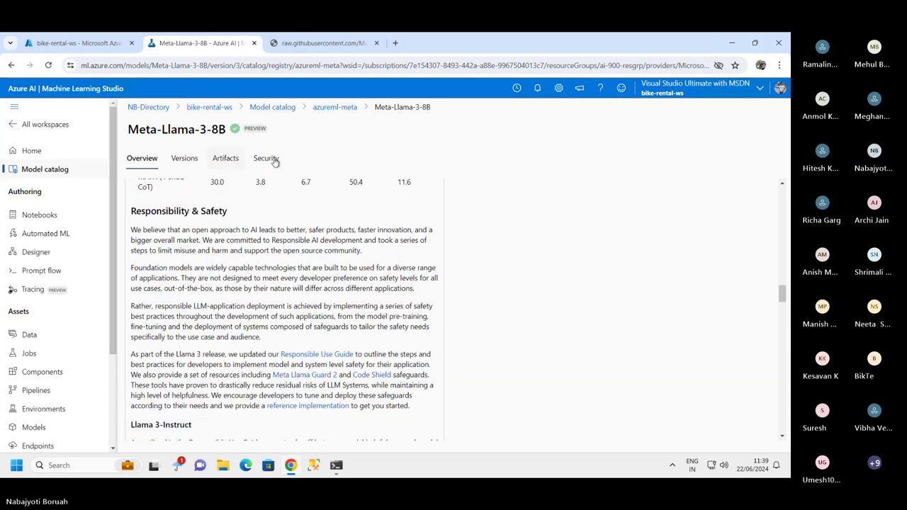
- Check the Meta-Llama-3-8B security scan information and display the files inside its mlflow_model_folder artifact folder
left_click(269, 159)
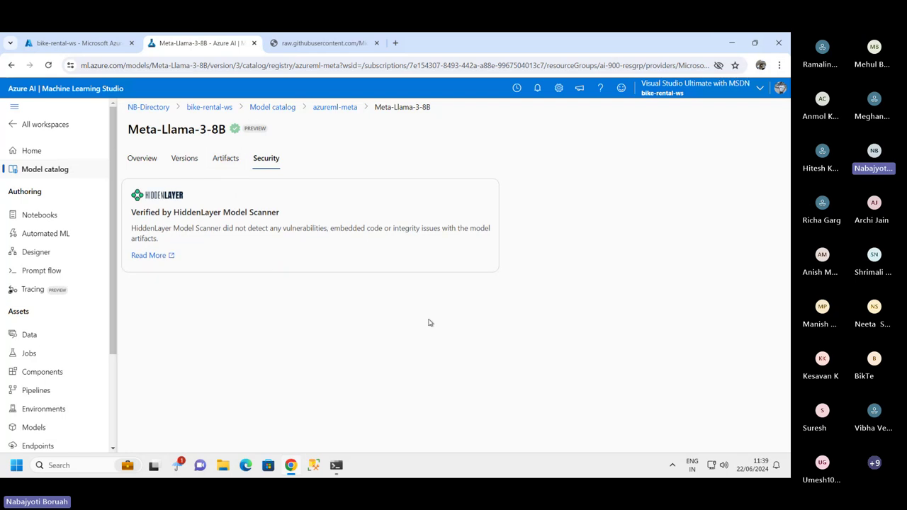
left_click(225, 158)
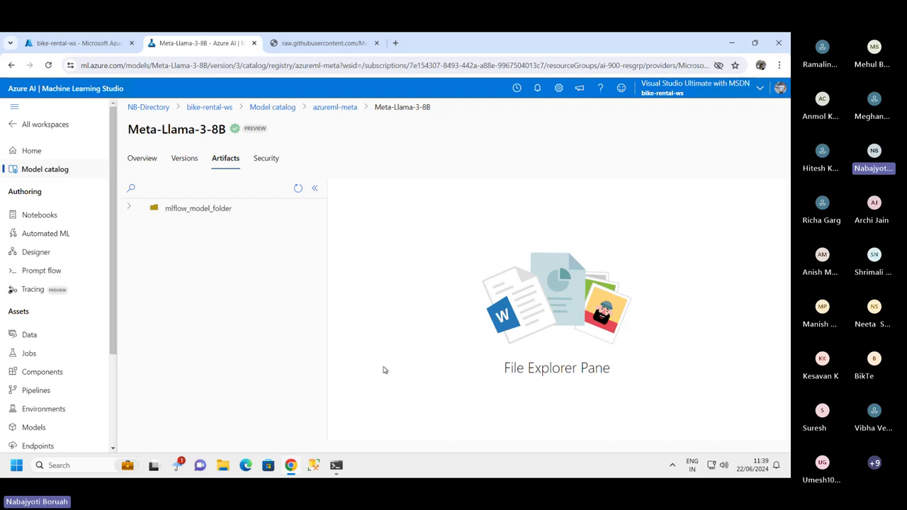
left_click(131, 209)
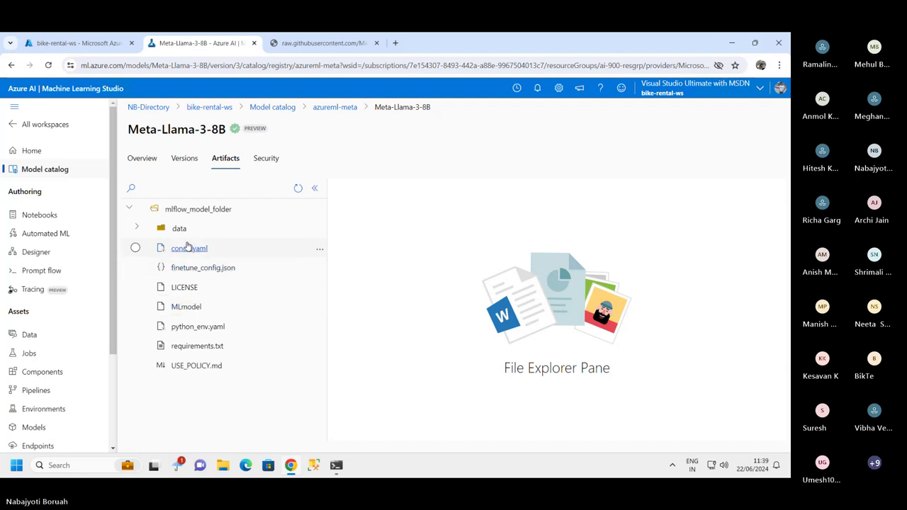
left_click(184, 158)
left_click(225, 158)
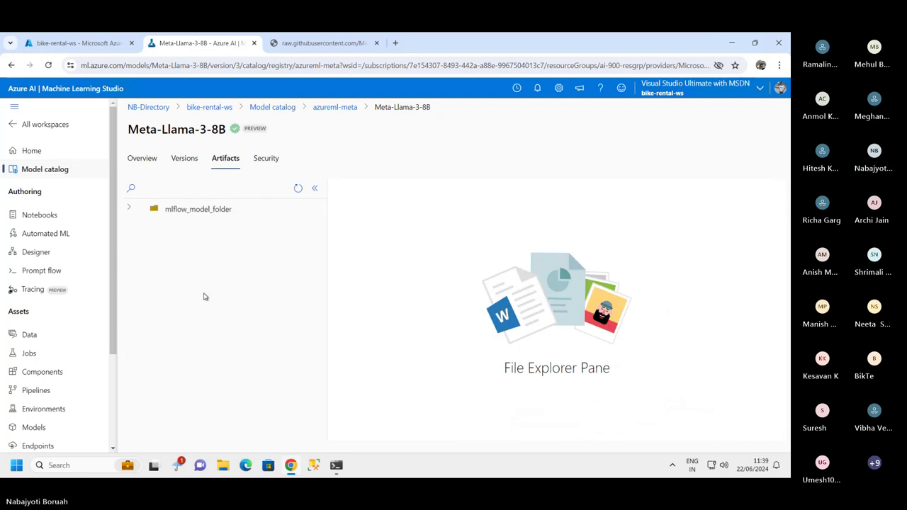
left_click(136, 212)
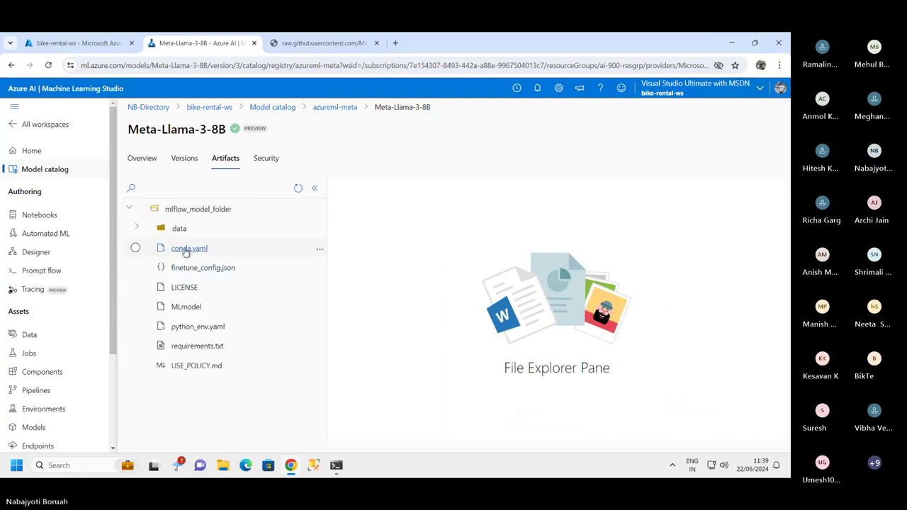
- Open the MLmodel artifact file, highlight its configuration lines through python_function, and read the remaining metadata
left_click(186, 307)
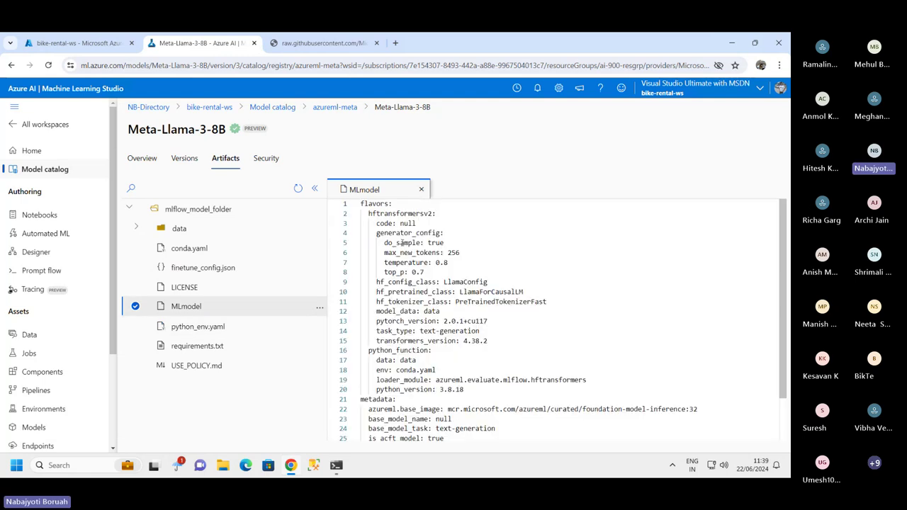
left_click_drag(403, 242, 432, 350)
scroll(529, 379, "down", 2)
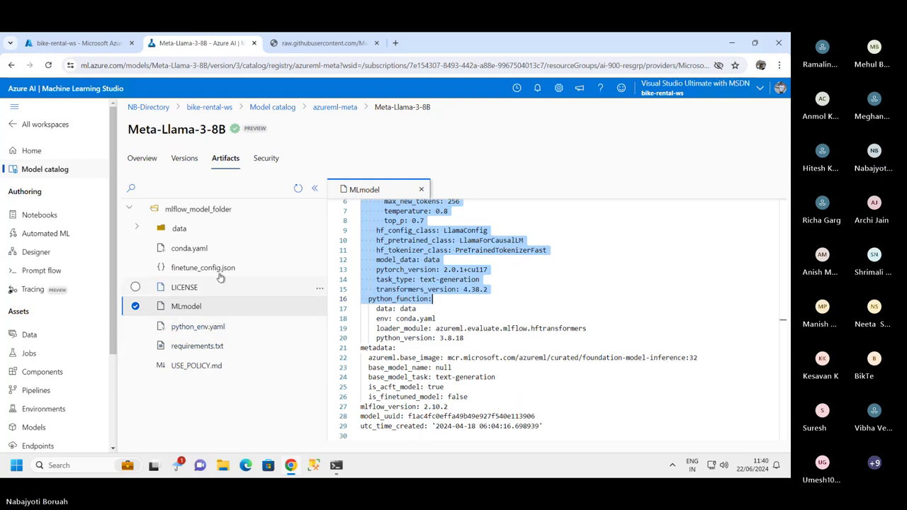
- Inspect the data folder and its model subfolder in the artifacts, then collapse the artifact tree
left_click(139, 229)
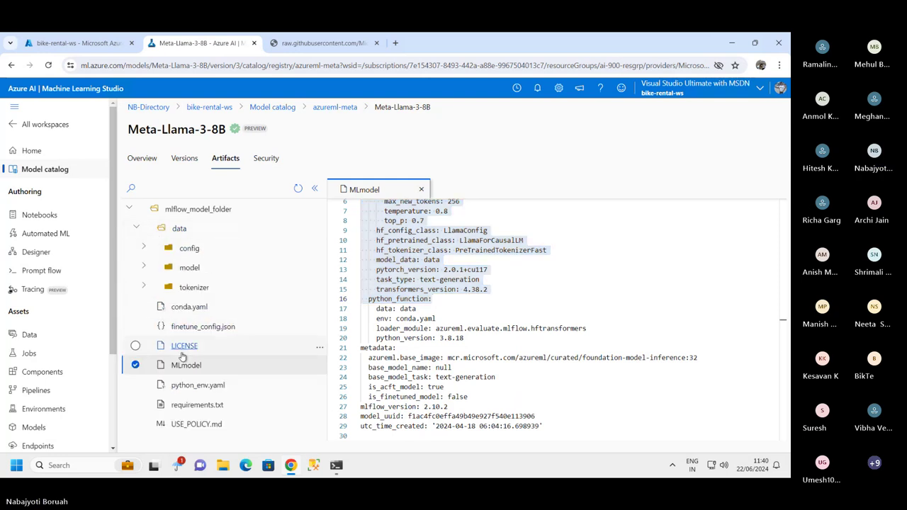
left_click(144, 268)
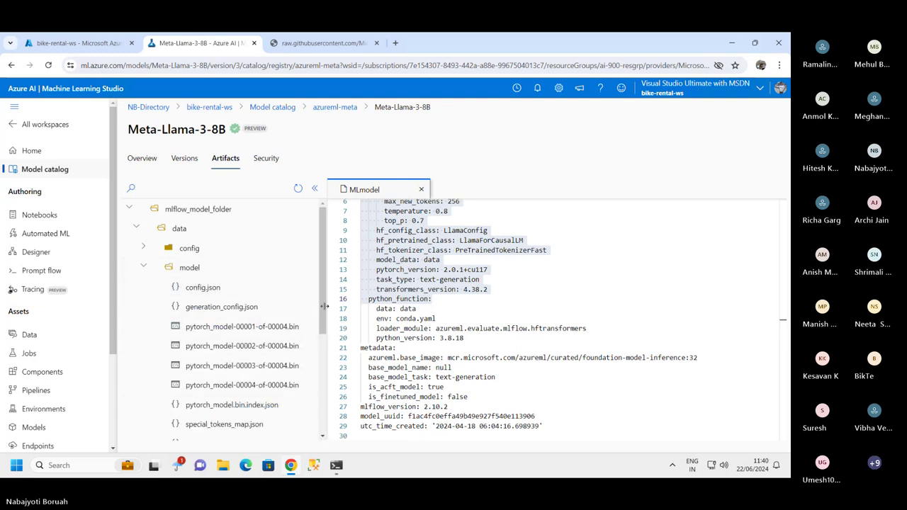
left_click(133, 228)
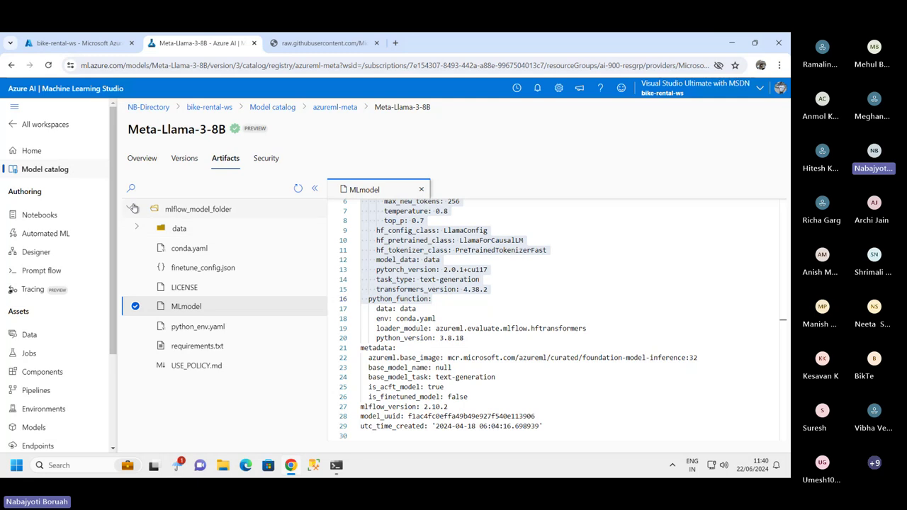
left_click(131, 209)
- Skim the Meta-Llama-3-8B overview from the model details to the benchmarks and return to its beginning
left_click(182, 159)
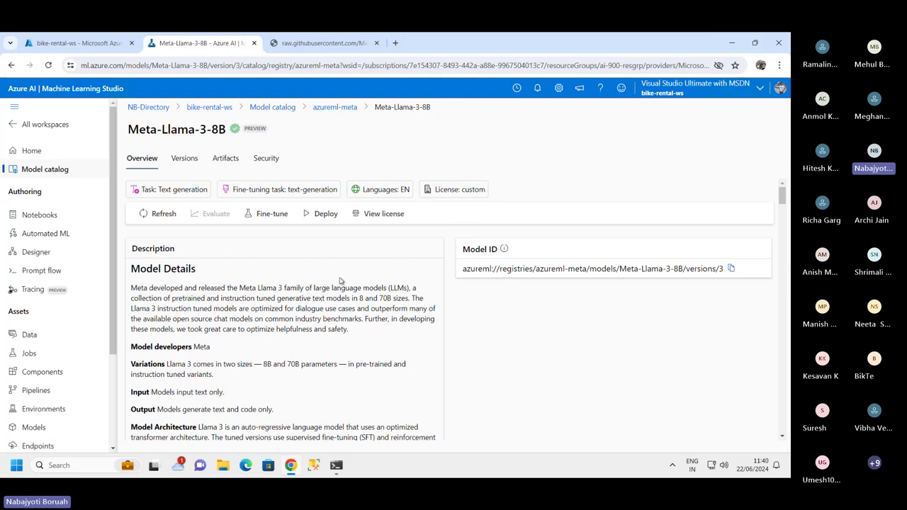
scroll(360, 314, "down", 10)
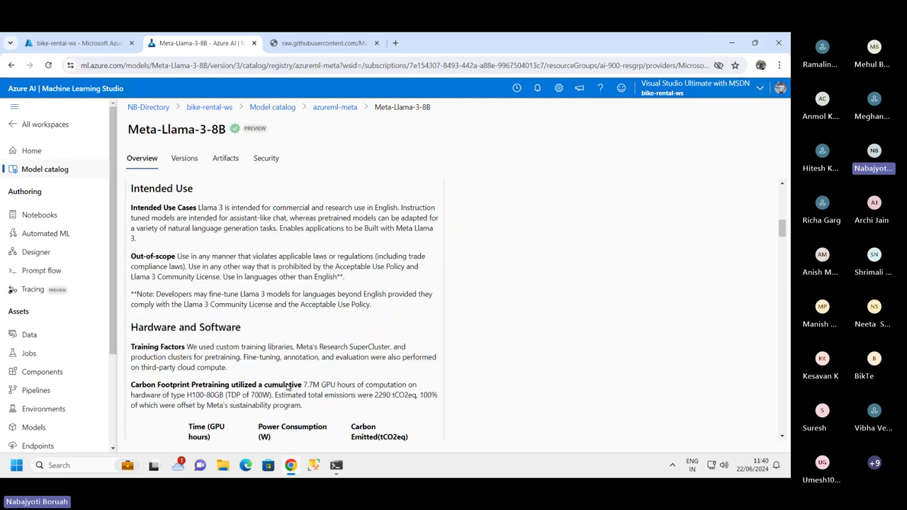
scroll(348, 303, "up", 5)
scroll(347, 303, "down", 10)
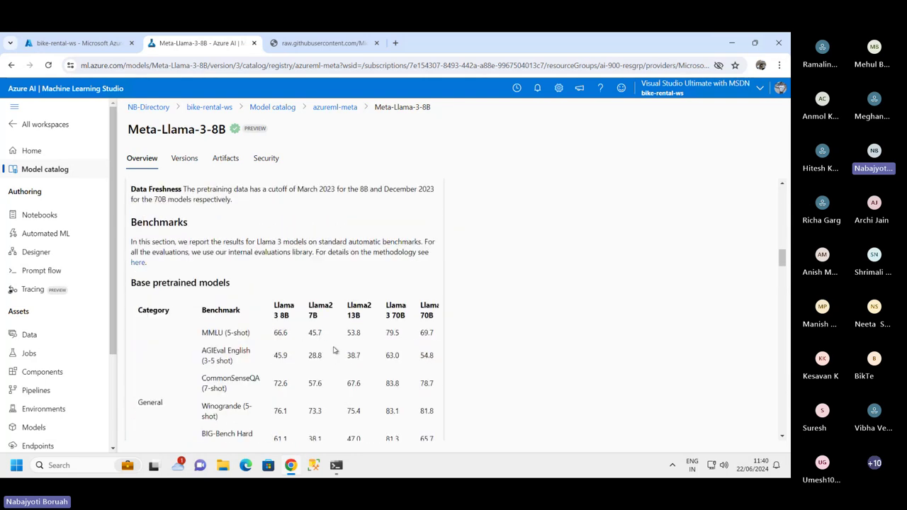
scroll(253, 201, "up", 5)
scroll(253, 201, "up", 3)
scroll(228, 192, "up", 3)
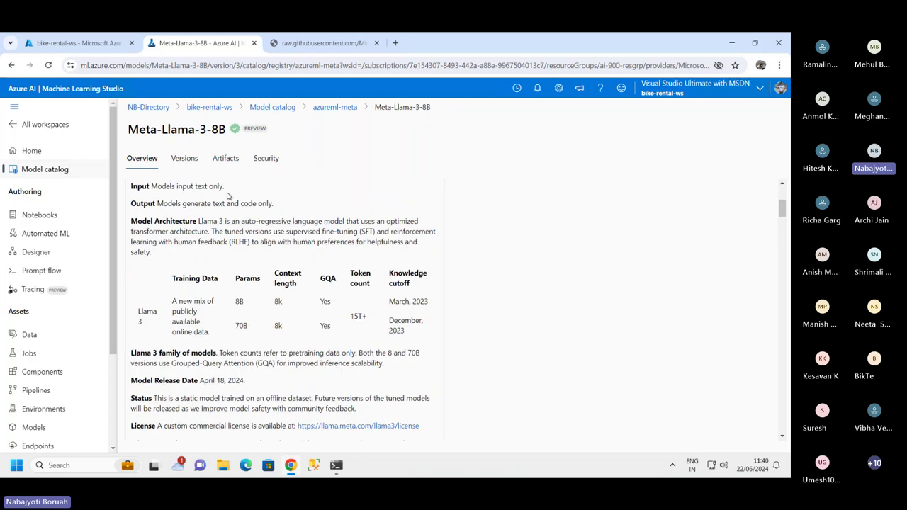
scroll(228, 196, "up", 3)
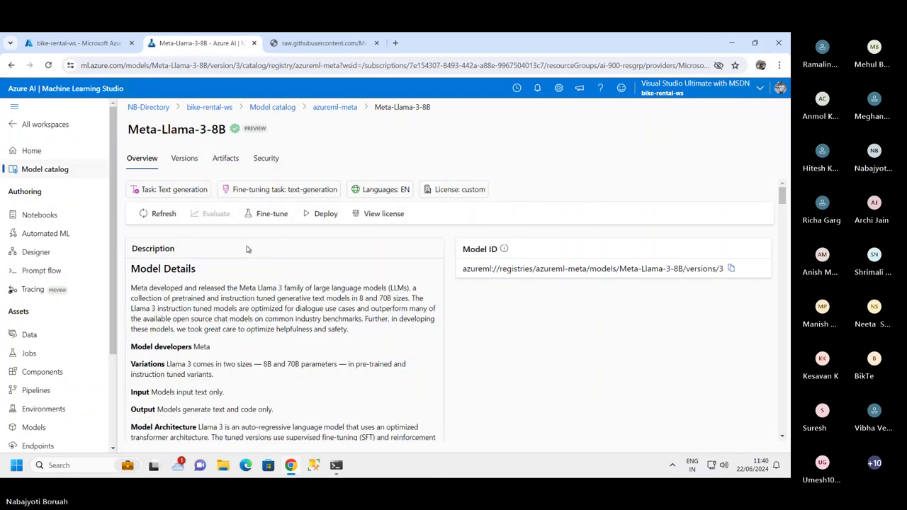
- Review the deployment and fine-tuning options for Meta-Llama-3-8B, including the training data file upload, and close them without submitting anything
left_click(327, 214)
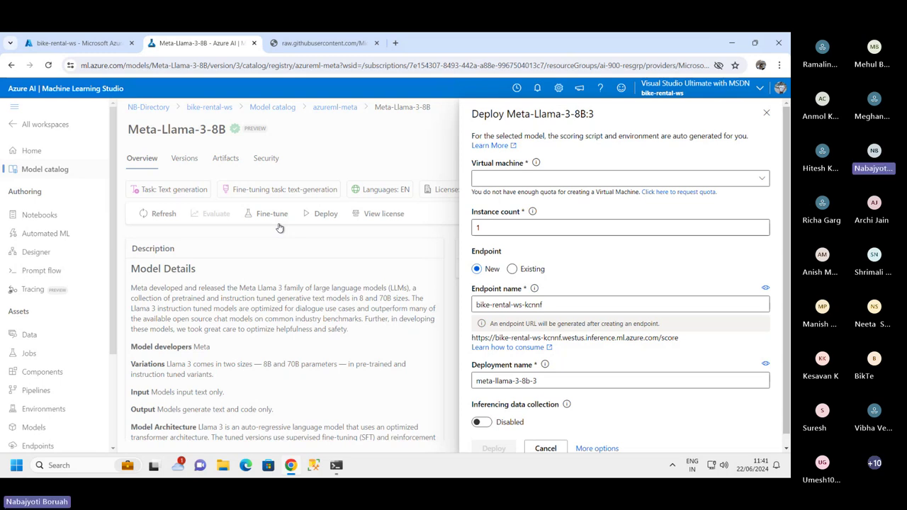
left_click(766, 113)
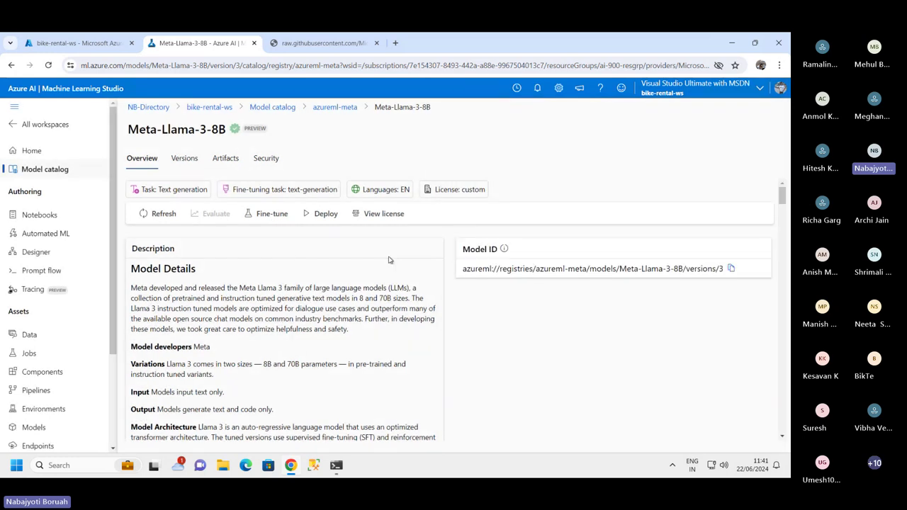
left_click(269, 212)
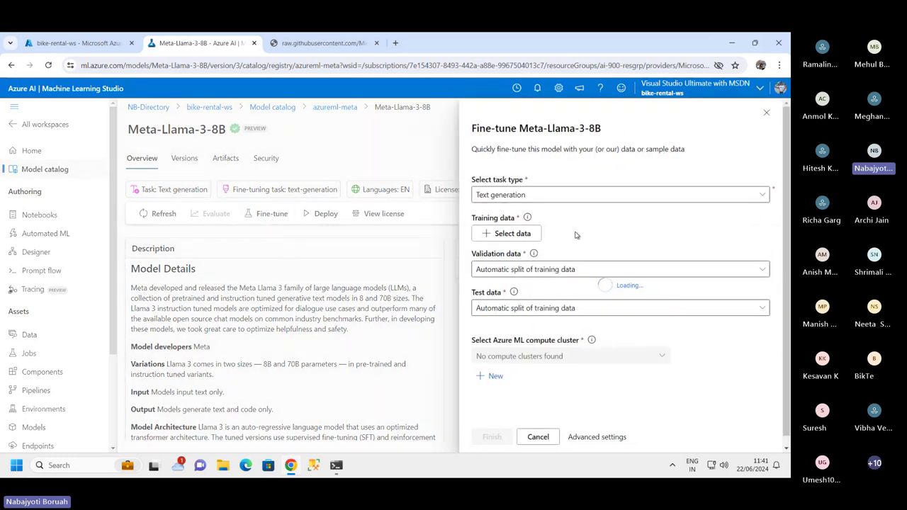
left_click(510, 235)
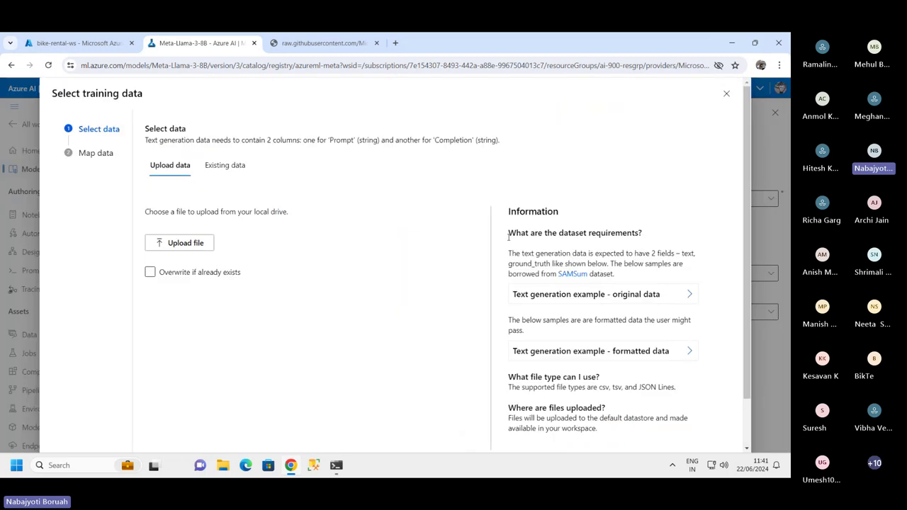
left_click(197, 240)
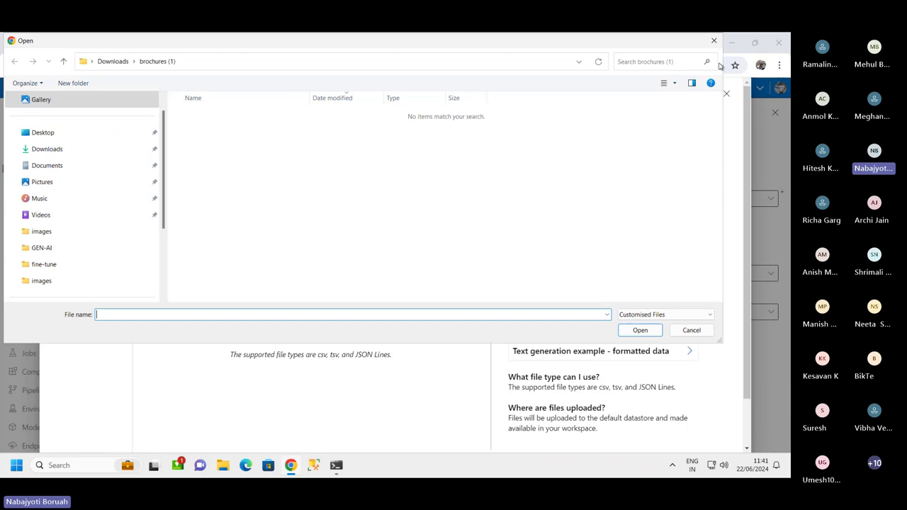
key("Escape")
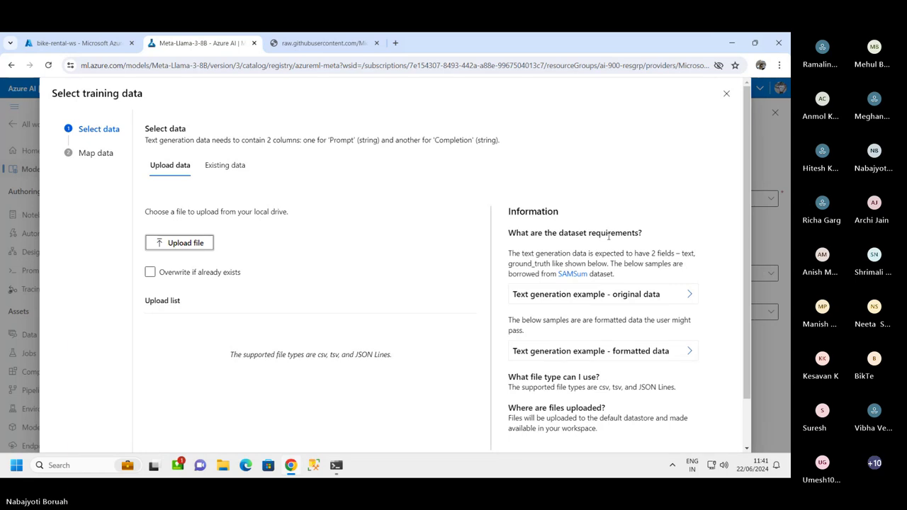
left_click(726, 92)
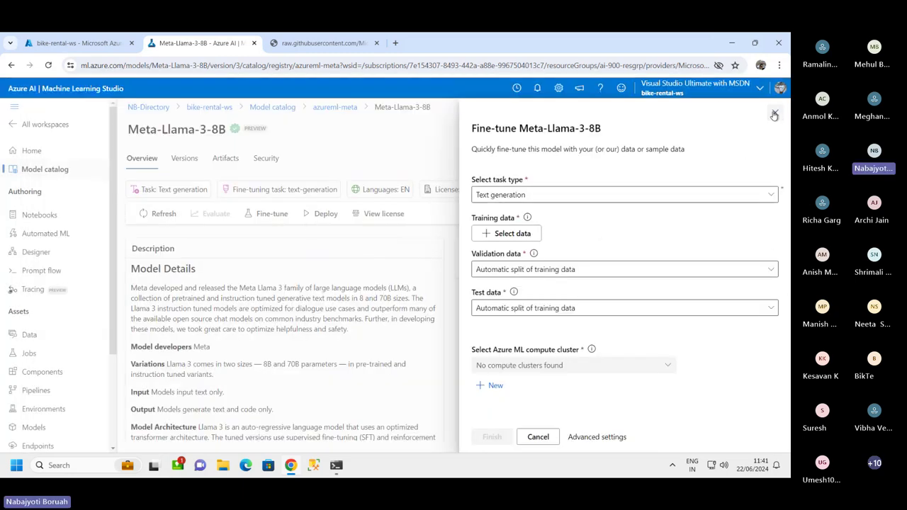
key("Escape")
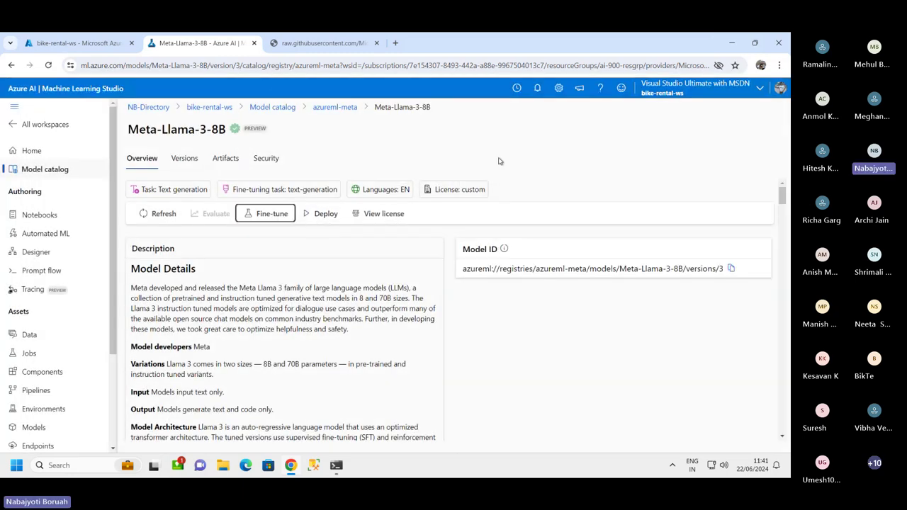
- Return to the model catalog and browse its models, collections, deployment options and task filters
left_click(336, 109)
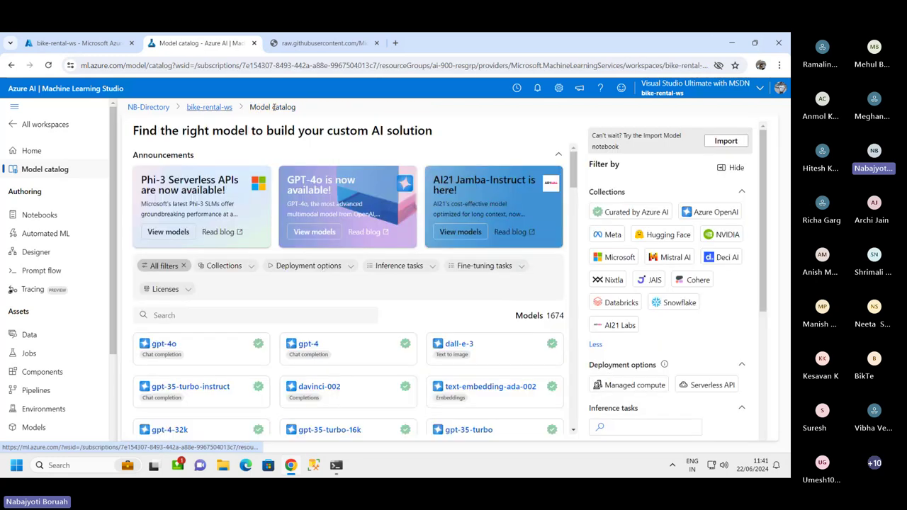
scroll(702, 278, "down", 2)
scroll(411, 288, "down", 2)
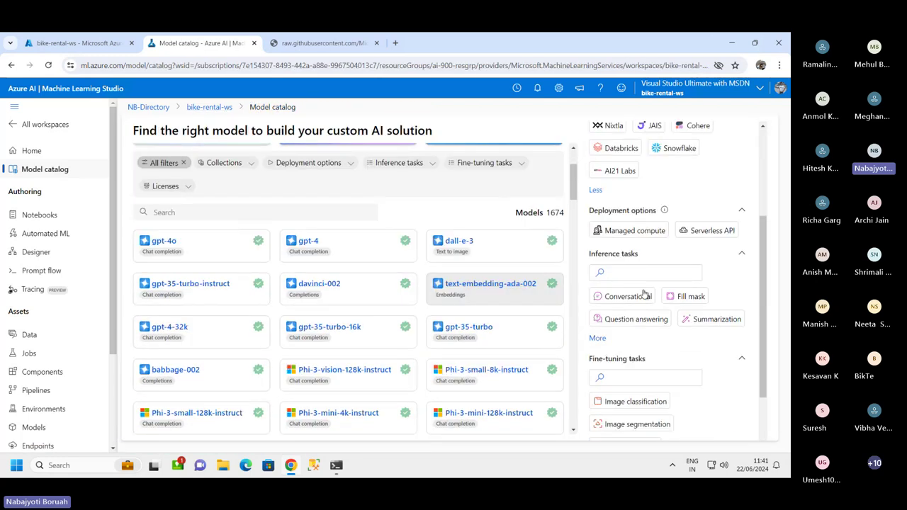
scroll(407, 287, "down", 4)
scroll(404, 280, "up", 5)
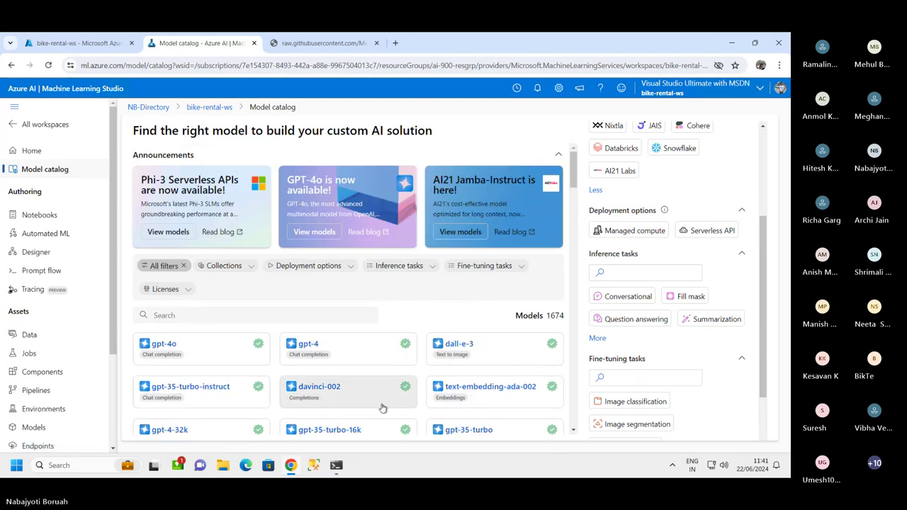
scroll(713, 213, "up", 2)
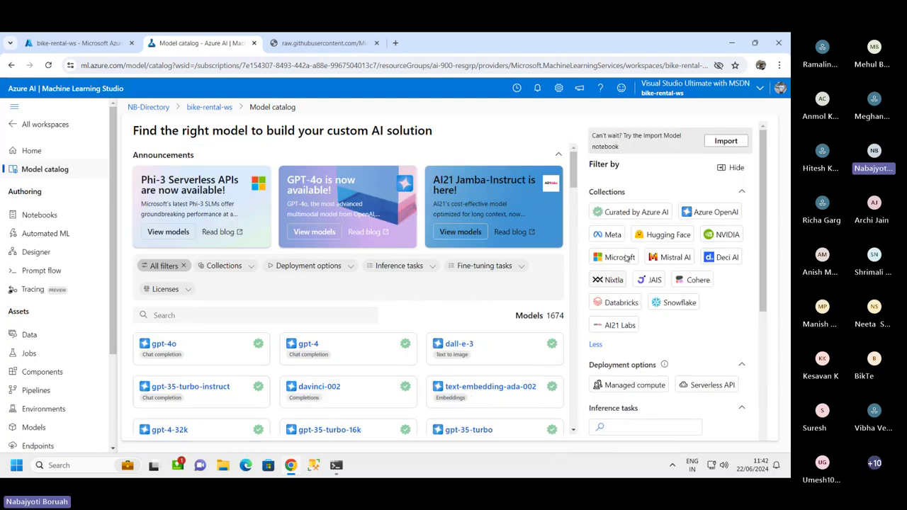
- Filter the catalog to the Azure OpenAI collection, examine gpt-4o and its deployment options, and return to the full catalog
left_click(710, 211)
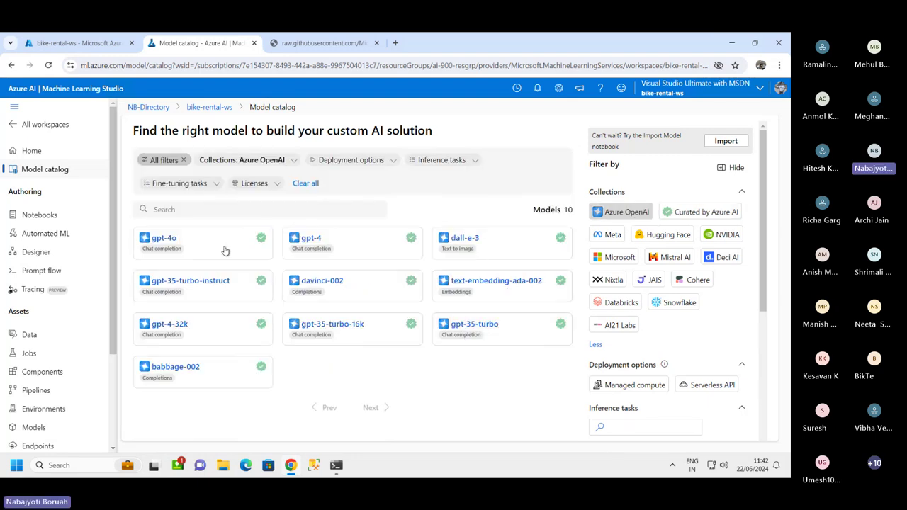
left_click(205, 255)
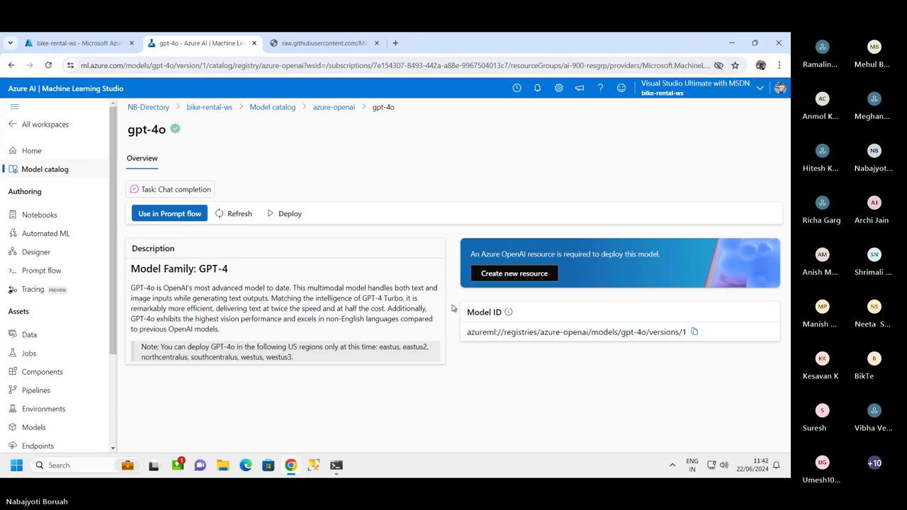
left_click(289, 214)
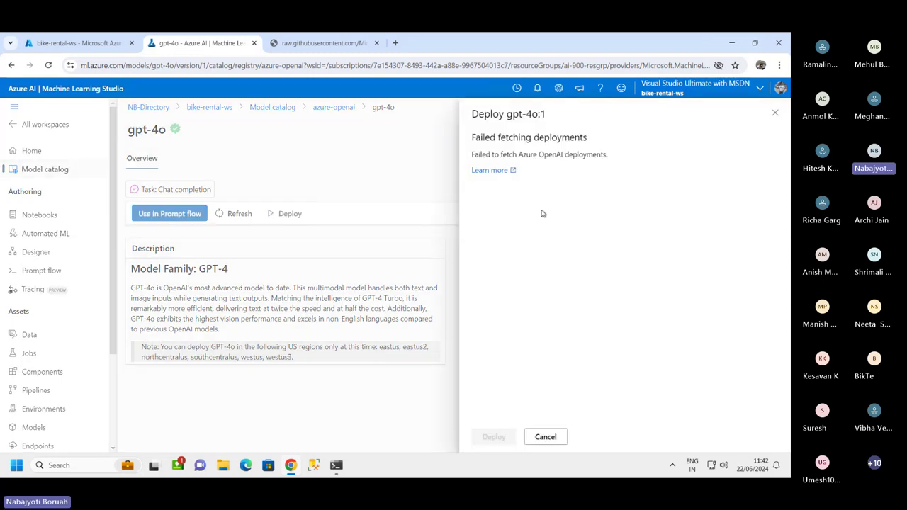
left_click(774, 113)
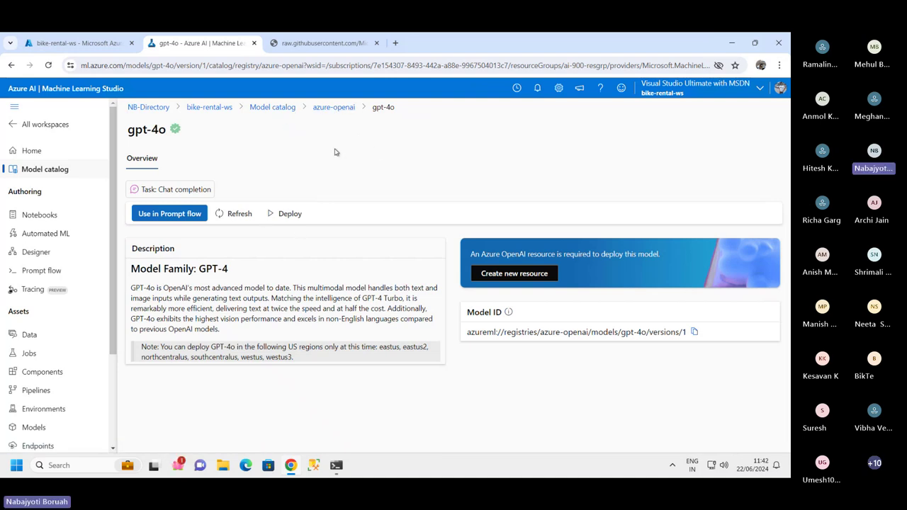
left_click(272, 107)
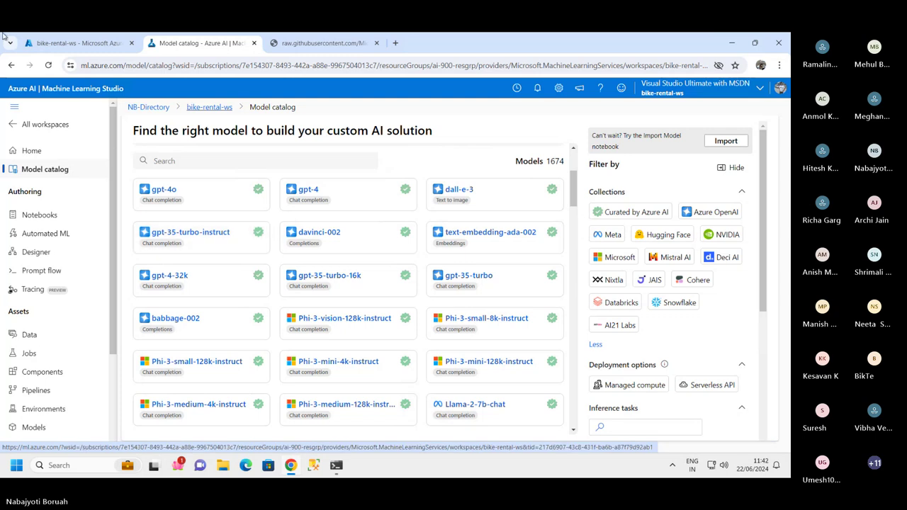
- Start a new Automated ML job in the bike-rental-ws workspace
left_click(91, 45)
left_click(192, 42)
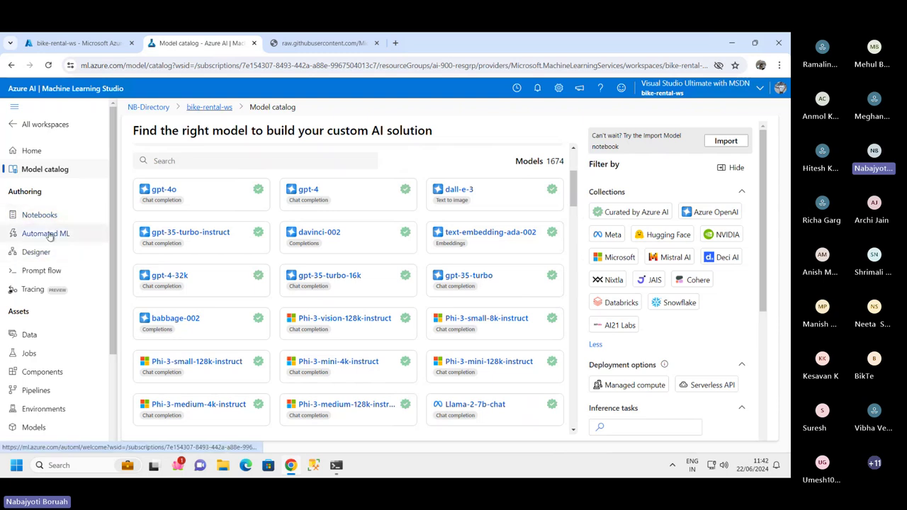
left_click(46, 234)
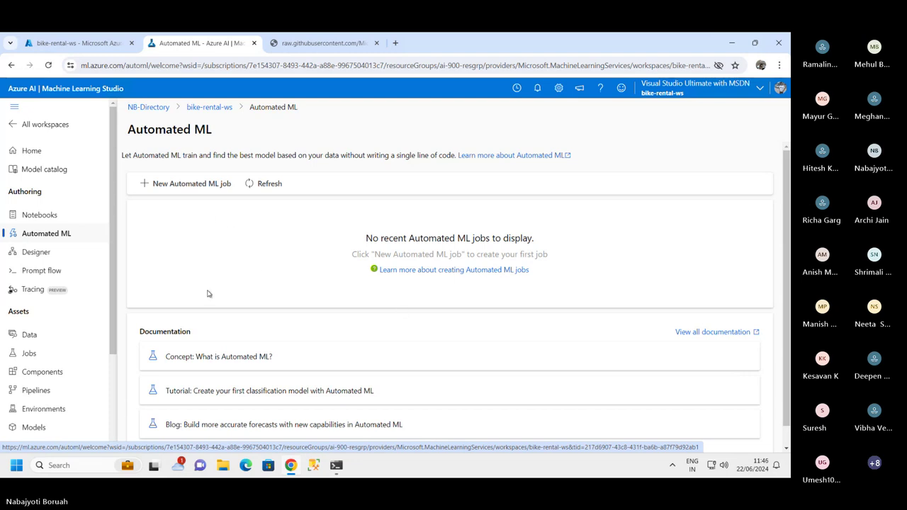
left_click(194, 184)
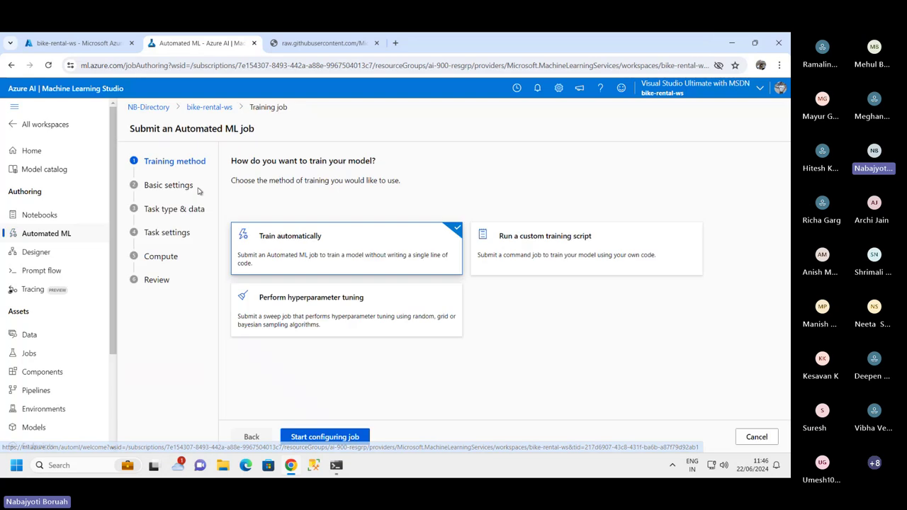
- Open the job's basic settings with automatic training selected and set the job name to bike-rental-ml-job
left_click(199, 189)
left_click_drag(324, 225, 232, 227)
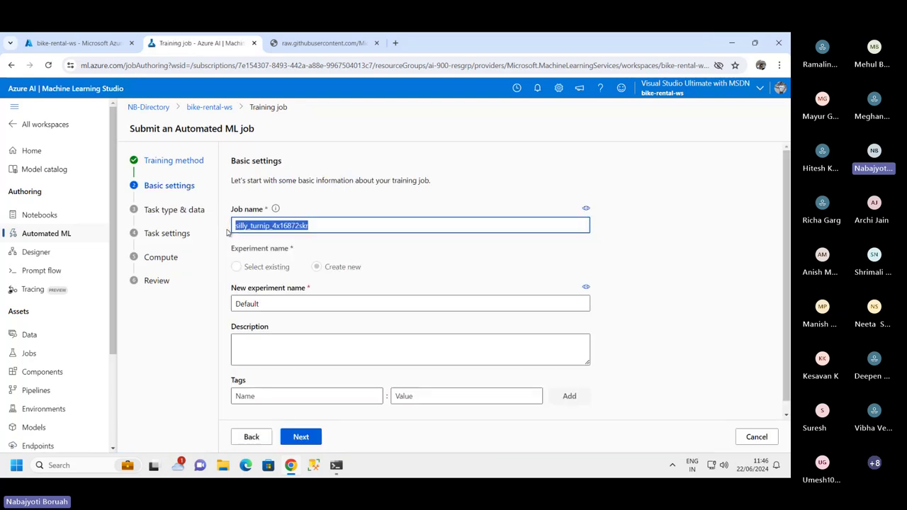
type("b")
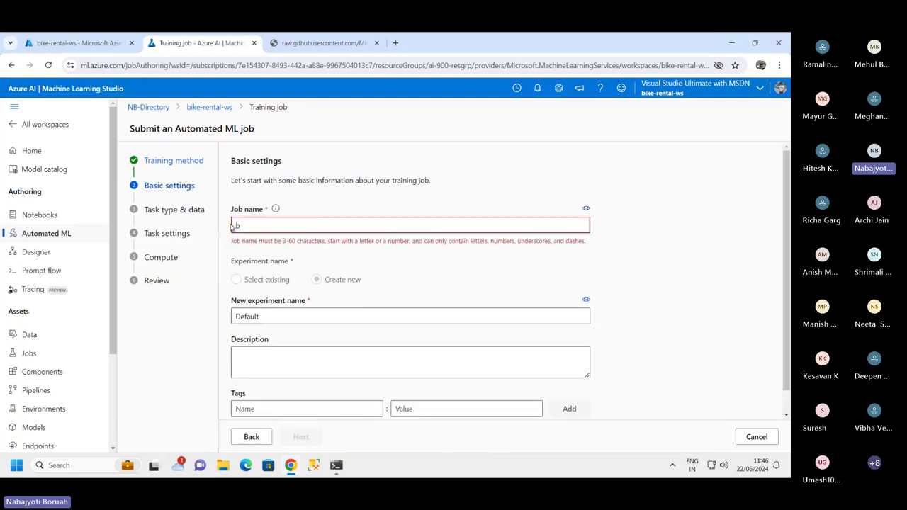
type("ike")
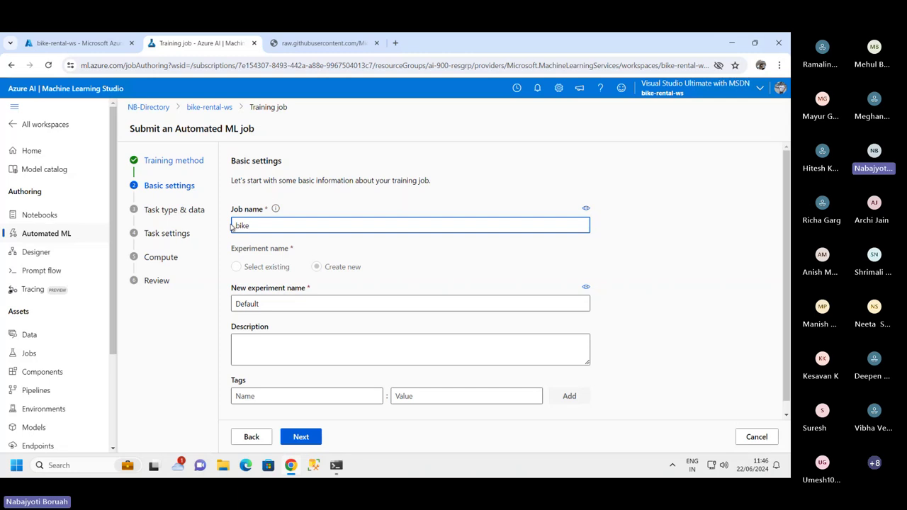
type("=")
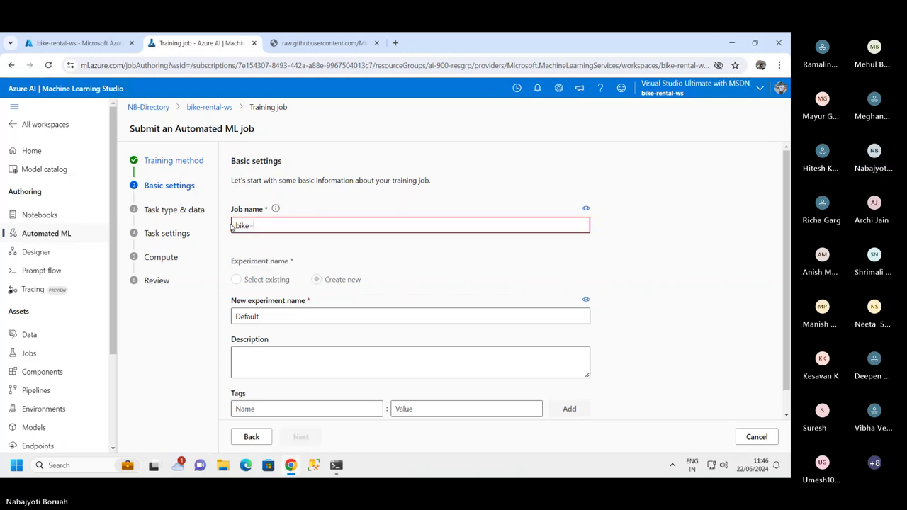
key("BackSpace")
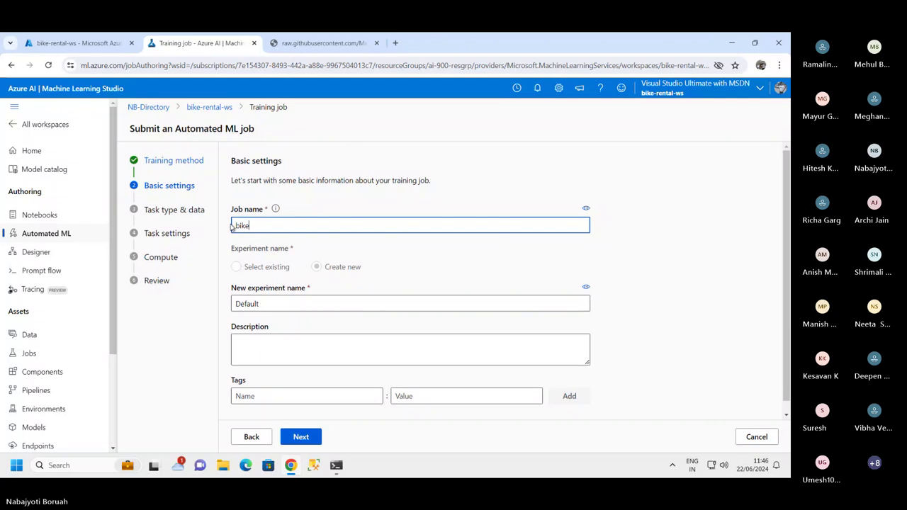
type("-rental-ml-job")
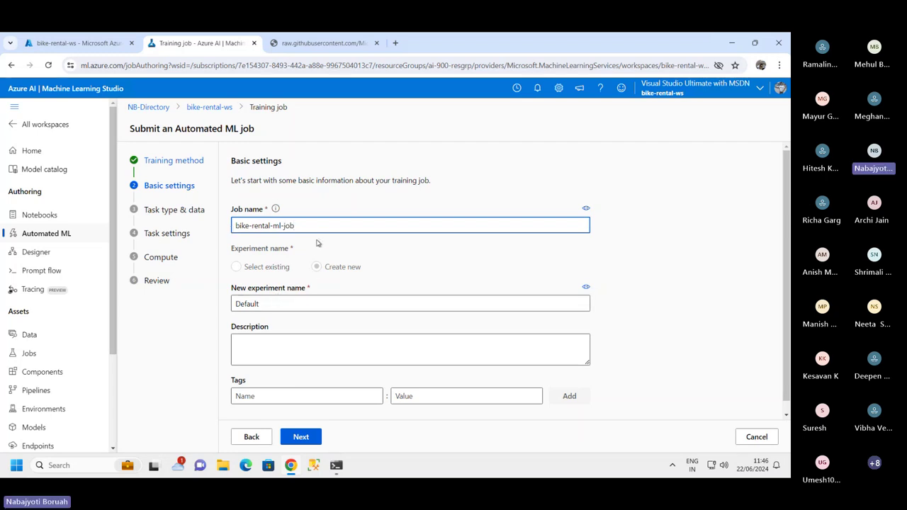
- Copy the job name and reuse it to set the new experiment name to bike-rental-ml-exp
left_click_drag(295, 226, 216, 227)
key("ctrl+c")
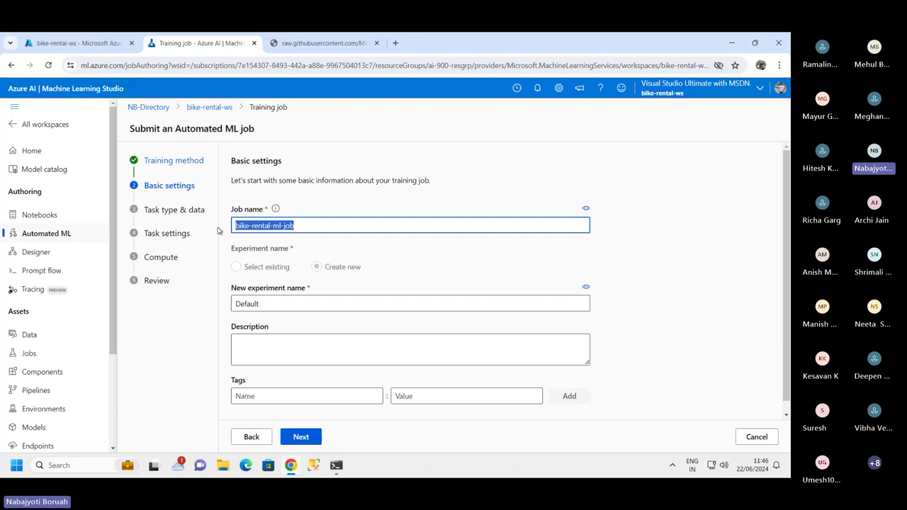
left_click(259, 304)
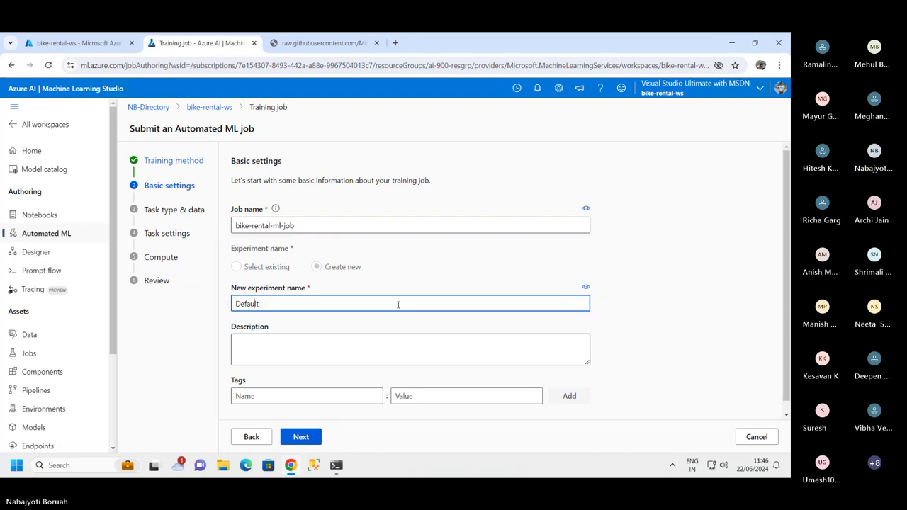
left_click_drag(397, 304, 224, 298)
key("ctrl+v")
key("BackSpace")
key("BackSpace")
key("BackSpace")
type("exp")
- Set the job description to bike-rental-ml-prediction and proceed to the task type and data settings
left_click(254, 348)
key("ctrl+v")
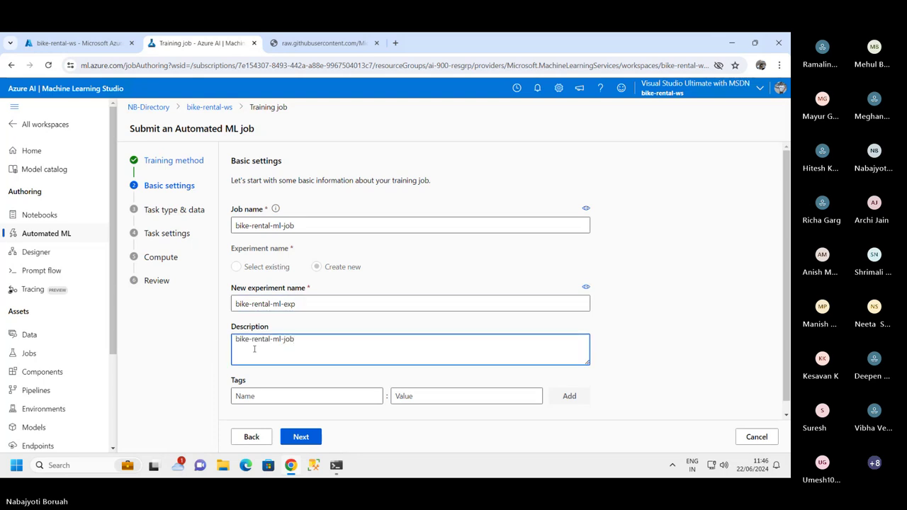
key("BackSpace")
key("BackSpace")
type("prediction")
left_click(299, 356)
scroll(328, 397, "down", 1)
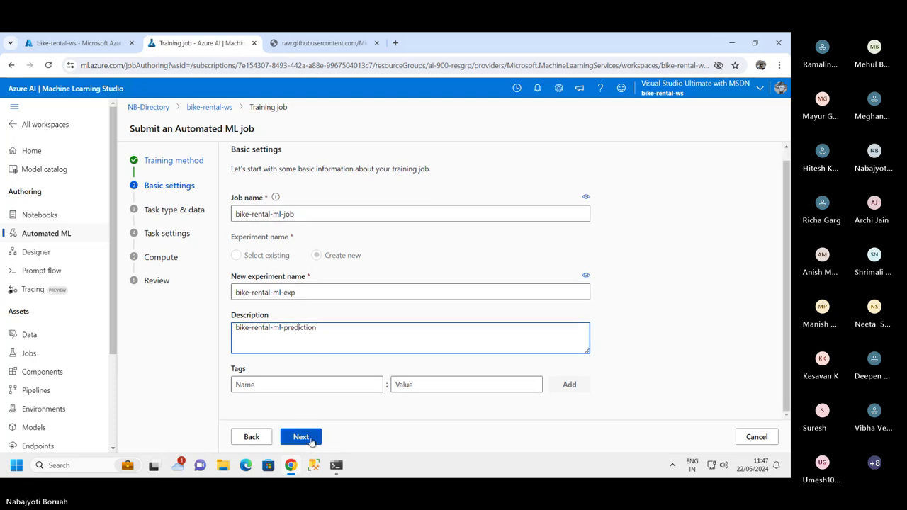
left_click(310, 434)
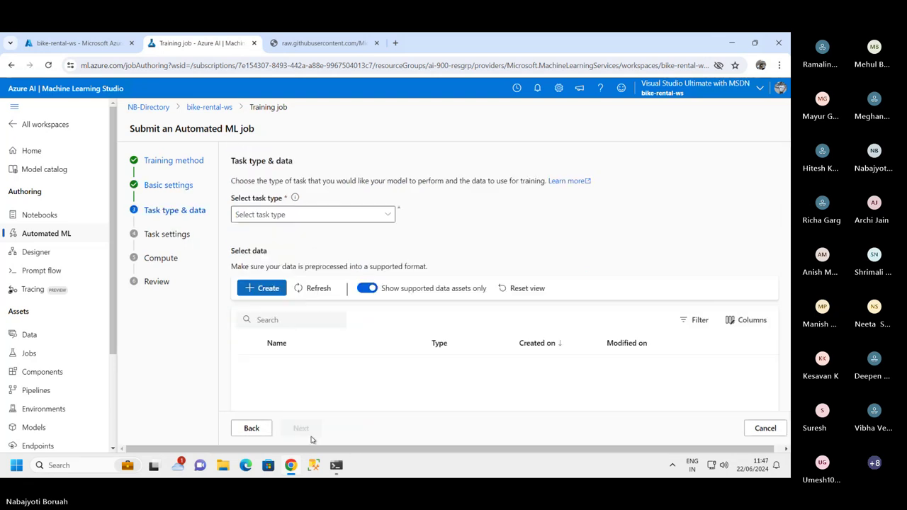
- Select Regression as the task type for the Automated ML job
left_click(383, 215)
left_click(297, 287)
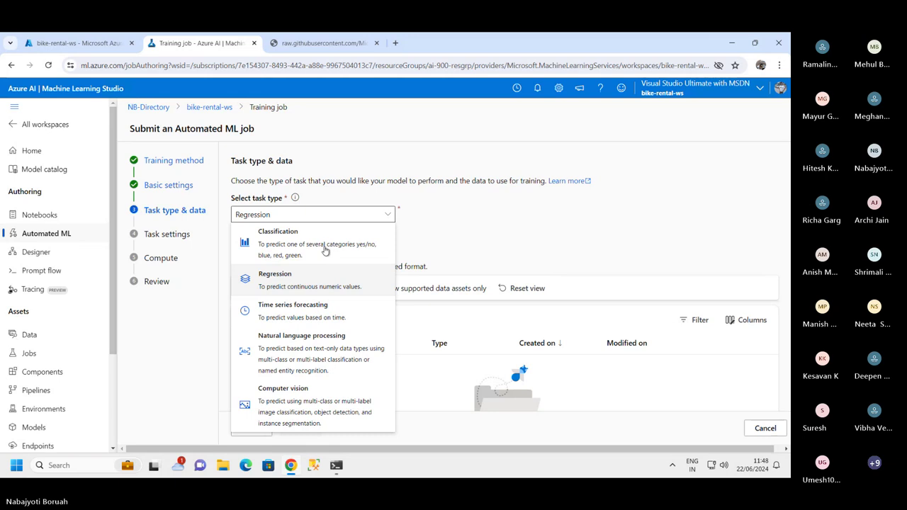
left_click(278, 286)
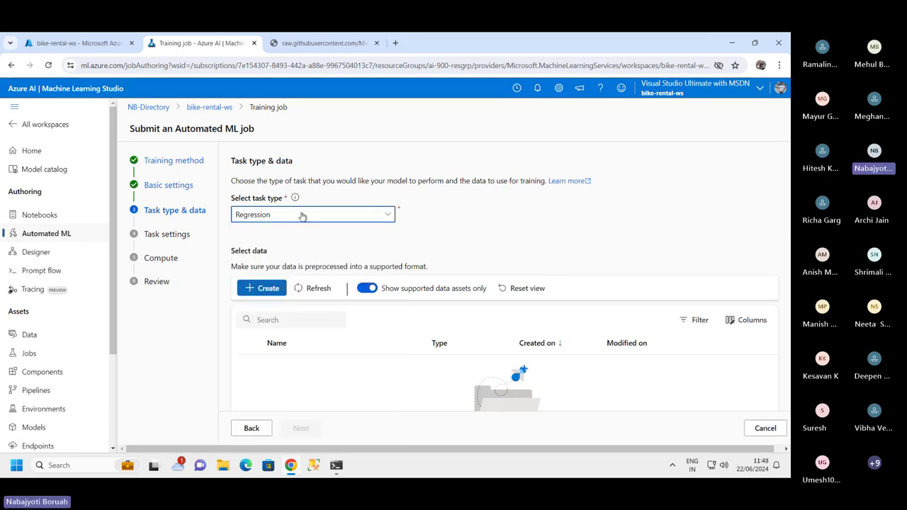
mouse_move(296, 200)
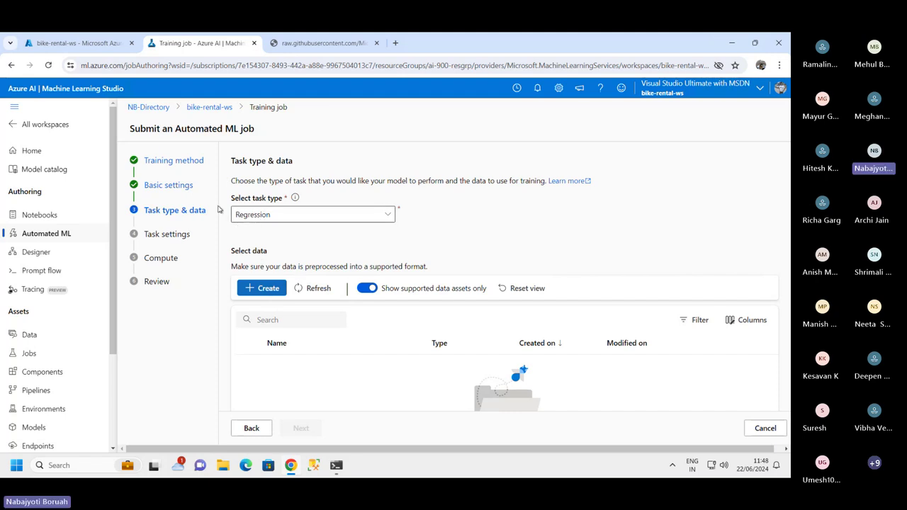
- Start creating a training data asset for the job and name it bike-ds
left_click(262, 288)
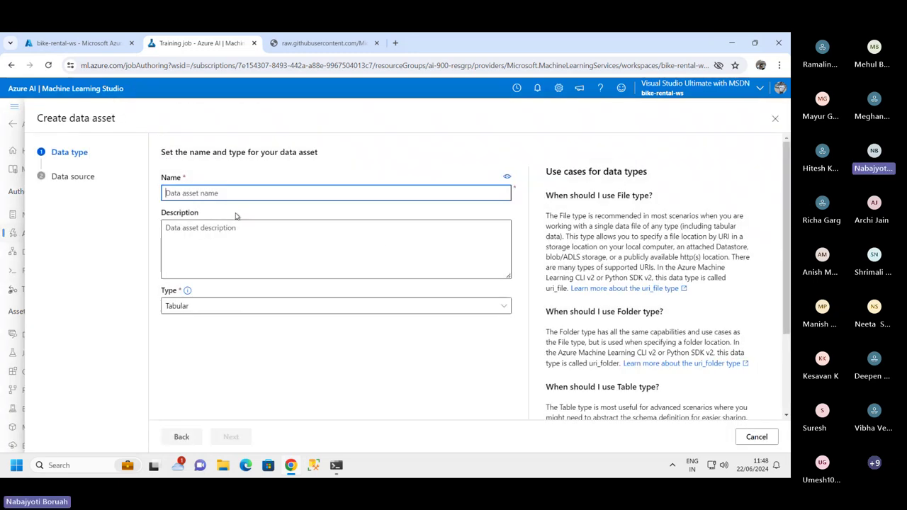
type("b")
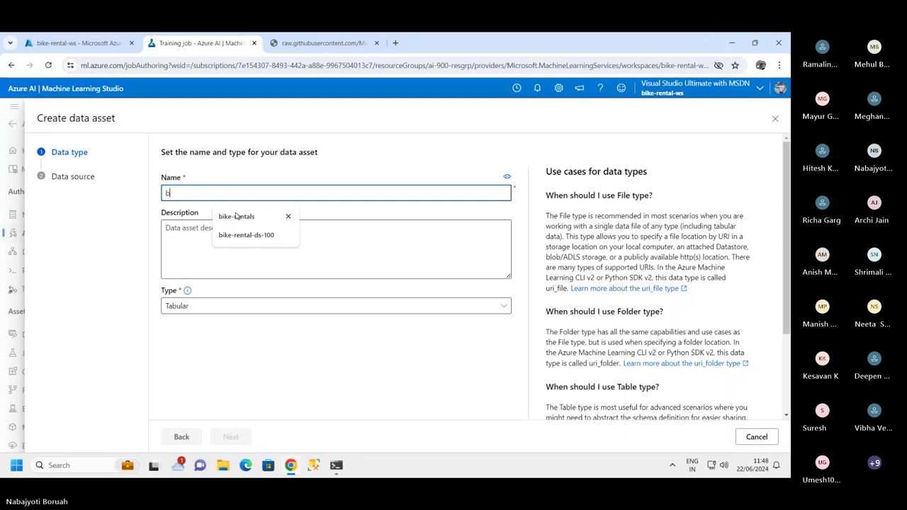
type("ike")
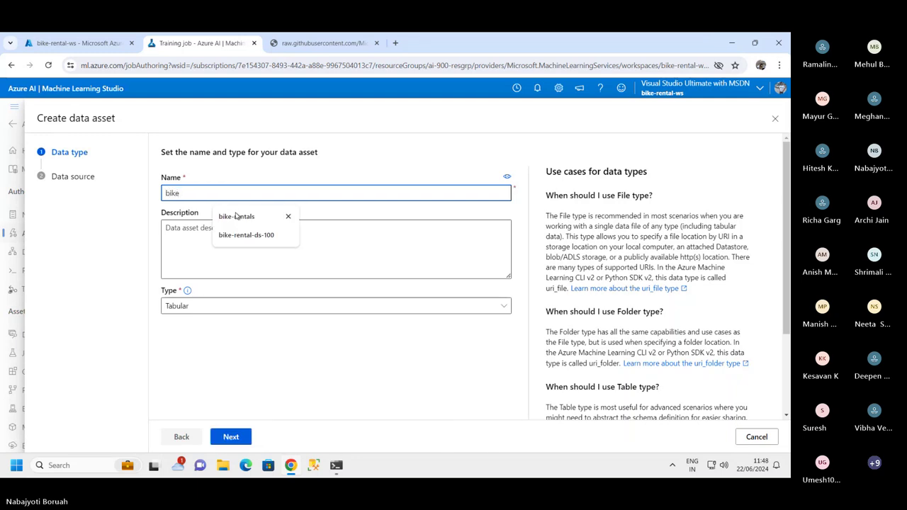
type("-ds")
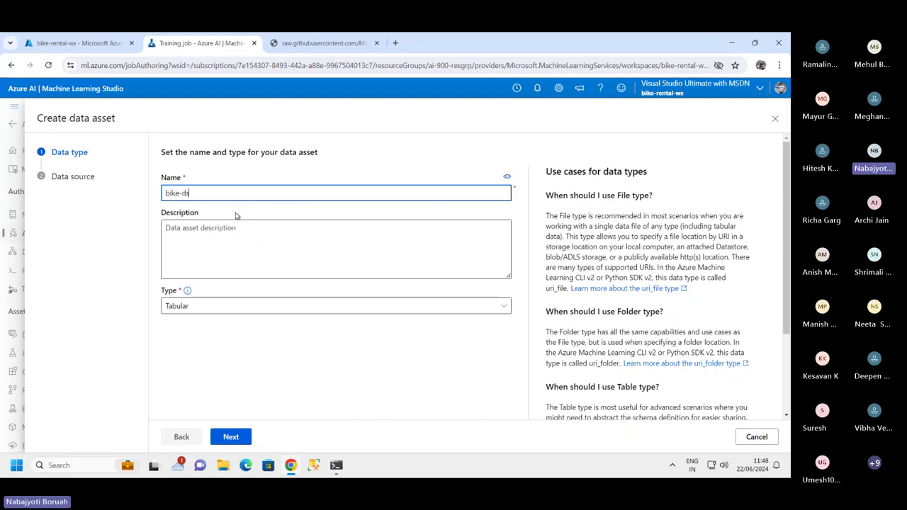
- Describe the data asset as "testing ml to do the prediction on rental", choose the Tabular type, and proceed to the data source
left_click(234, 232)
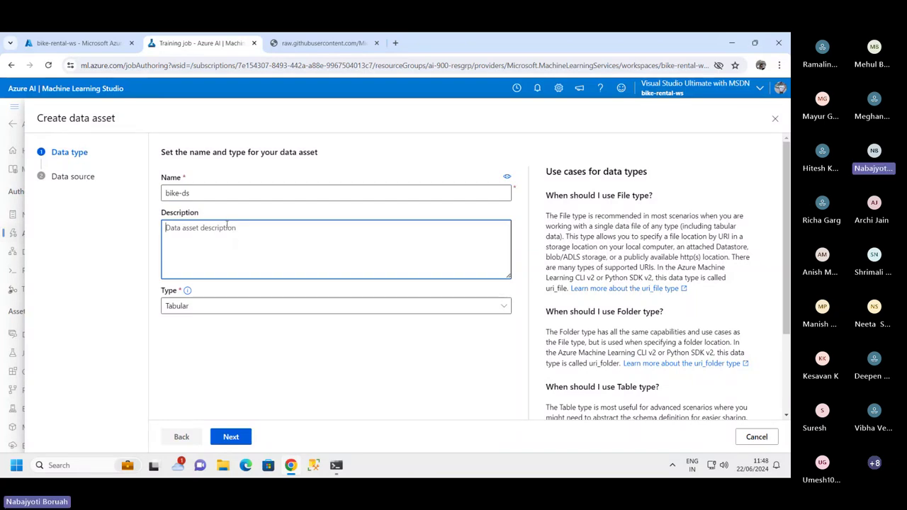
type("tes")
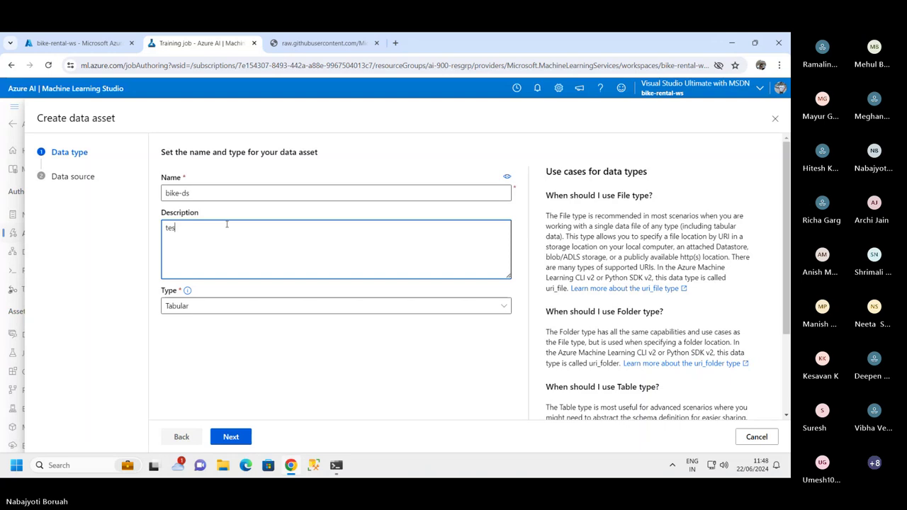
type("ting ")
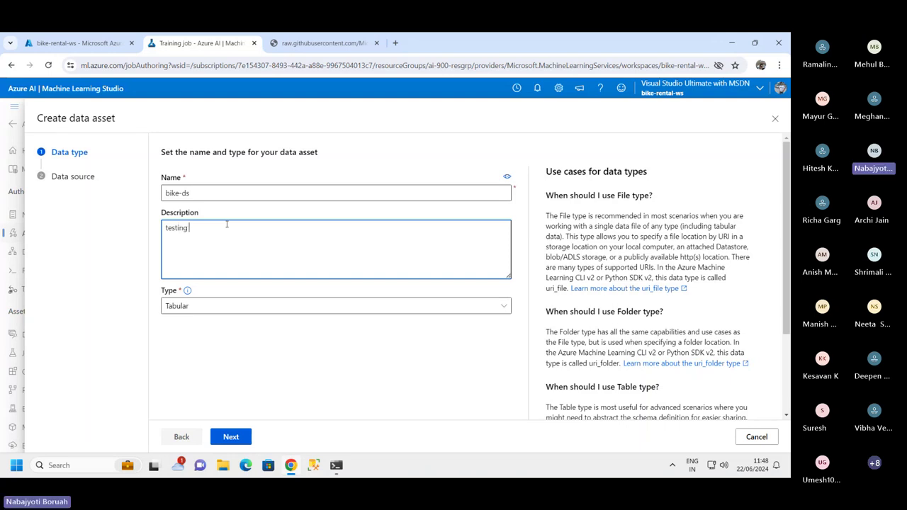
type("ml to")
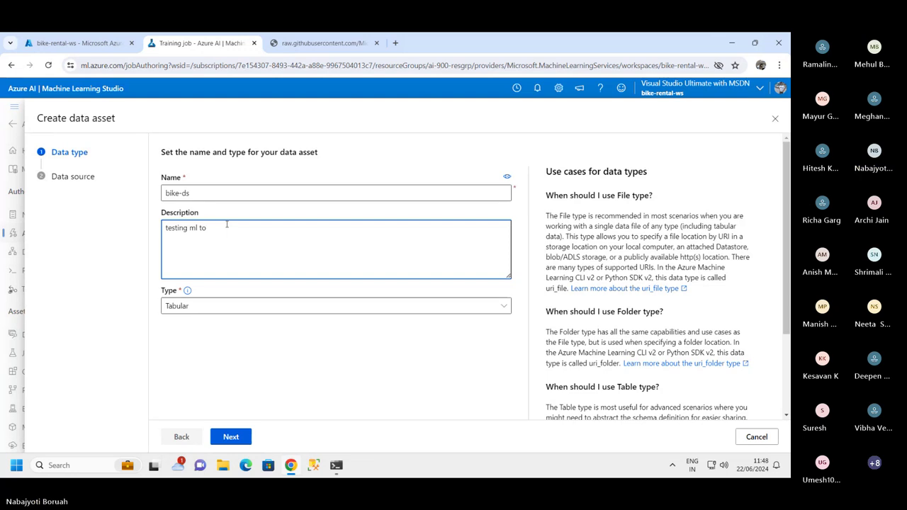
type(" do t")
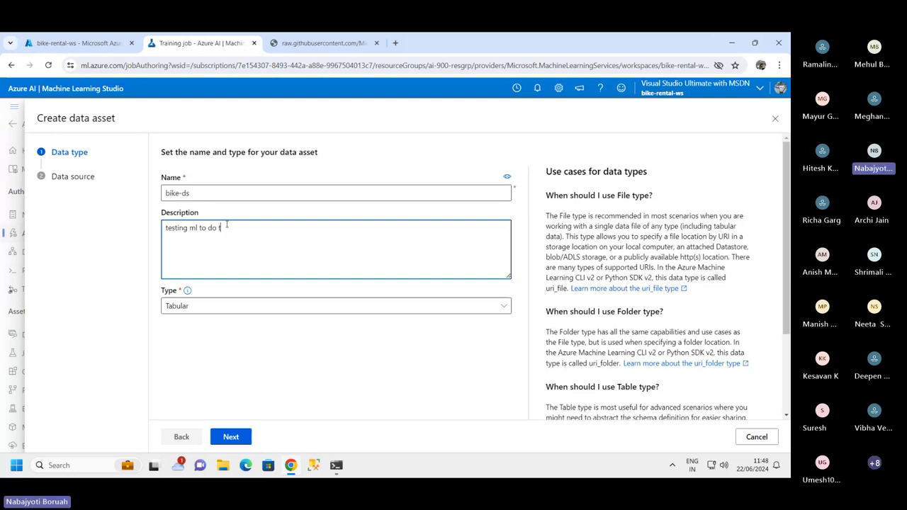
type("he predictio")
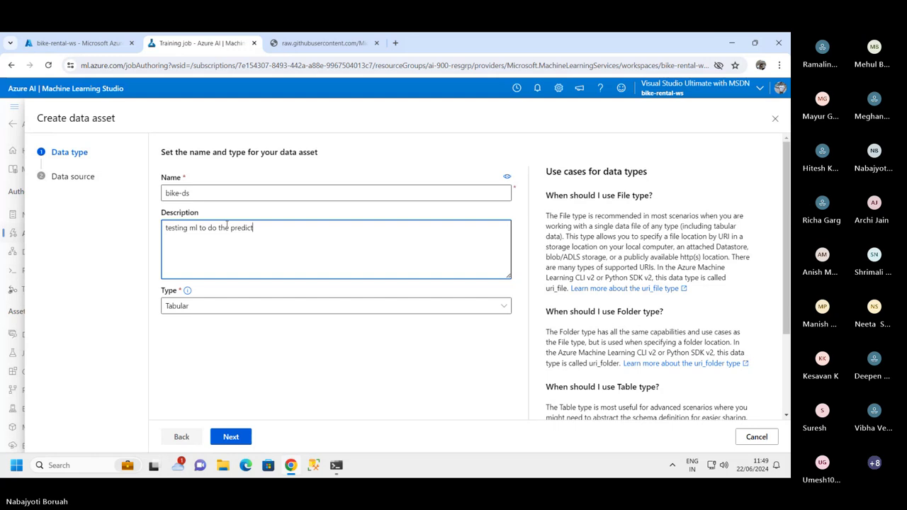
type("n")
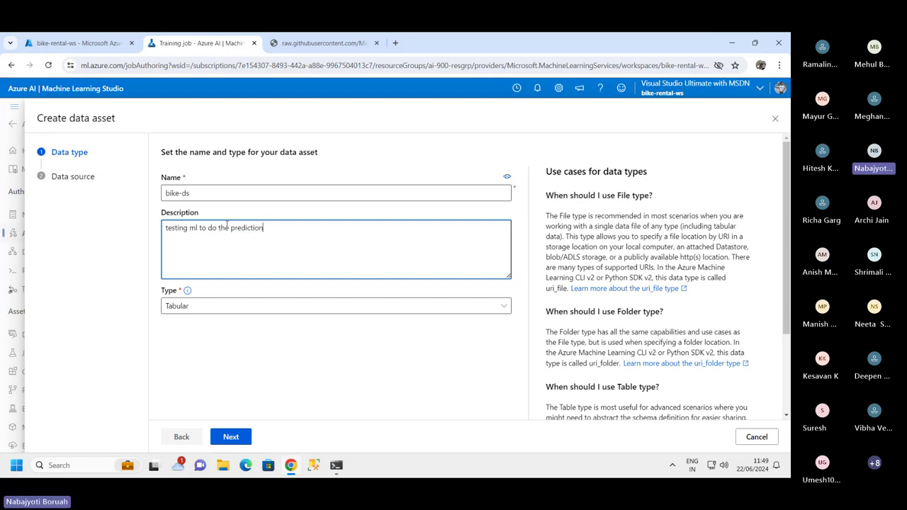
type(" on re")
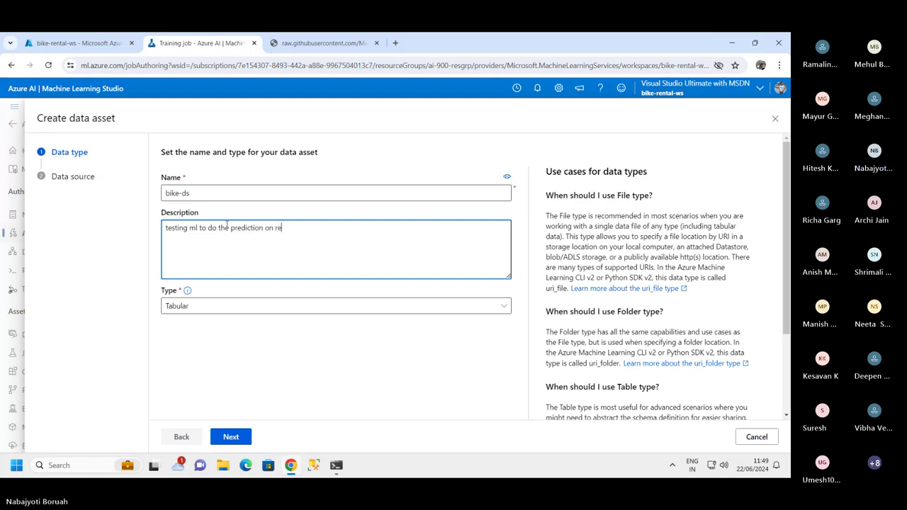
type("ntal")
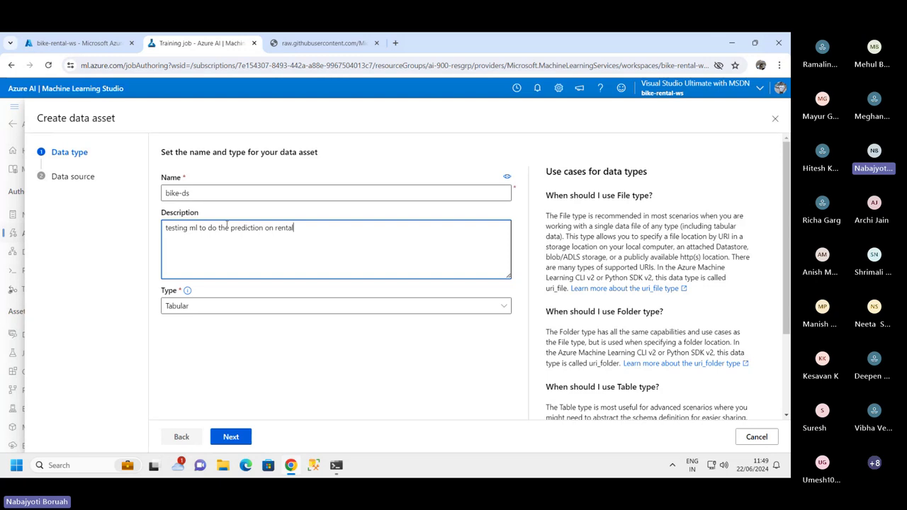
left_click(234, 312)
left_click(198, 379)
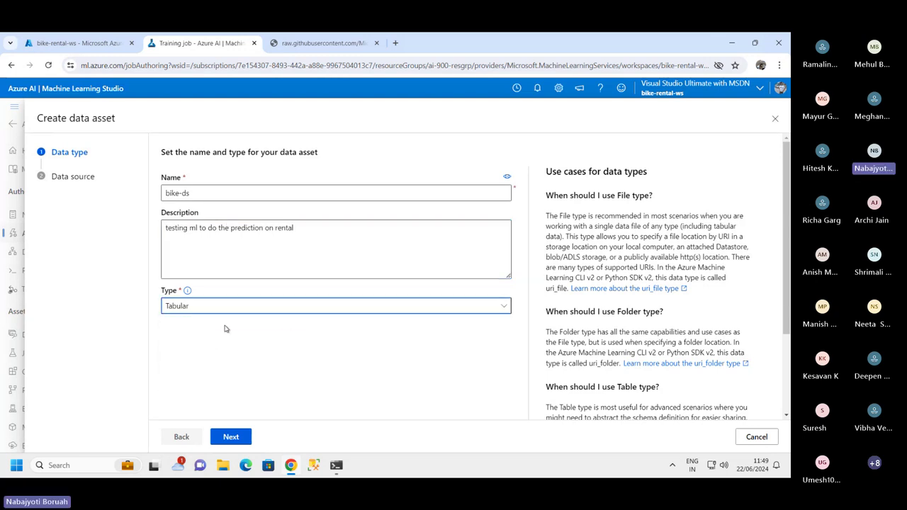
left_click(230, 438)
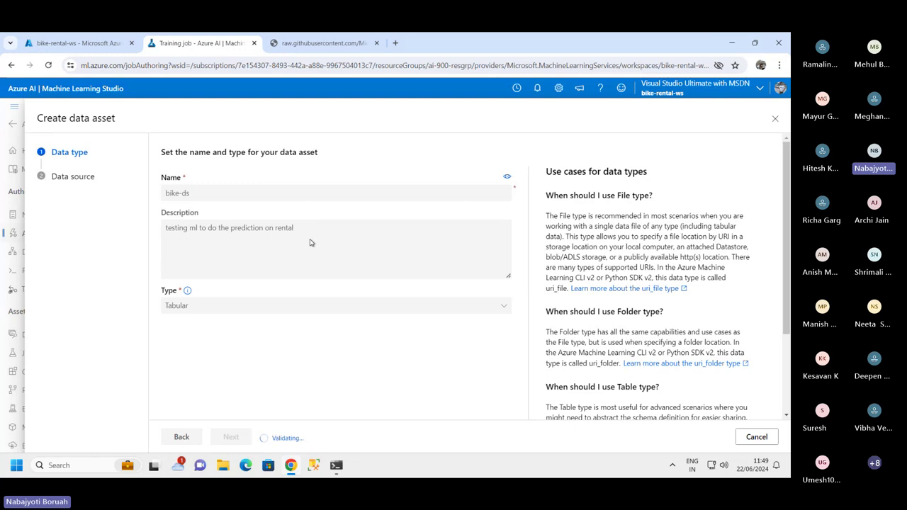
- Choose web files as the data asset's source and proceed to the web URL settings
left_click(486, 297)
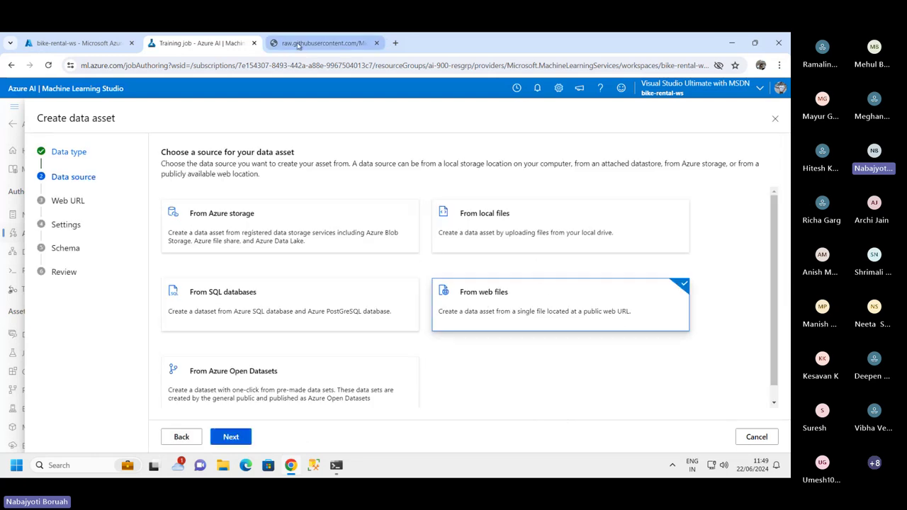
left_click(298, 44)
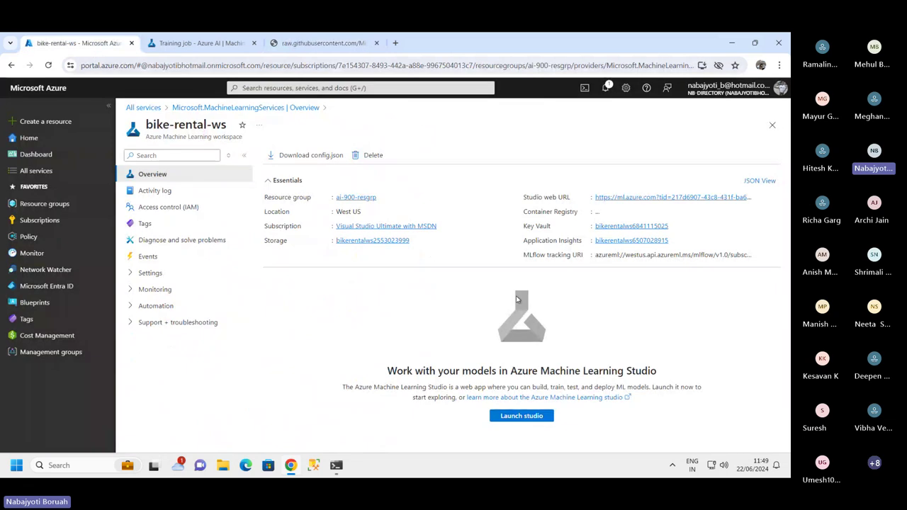
left_click(199, 43)
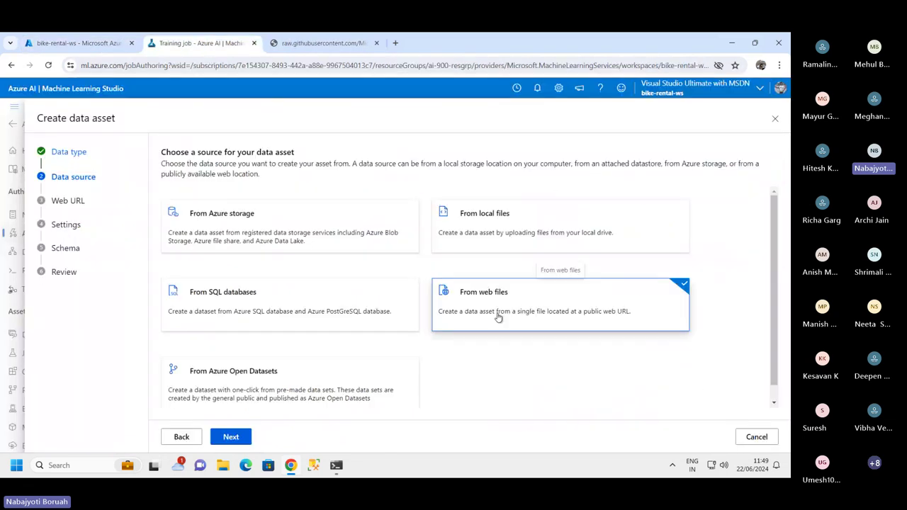
left_click(231, 437)
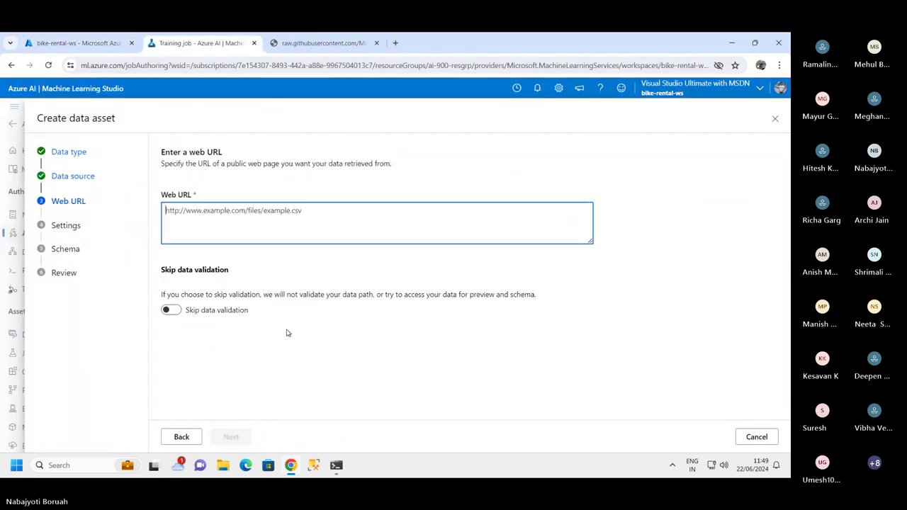
type("bike-rental-ml-job")
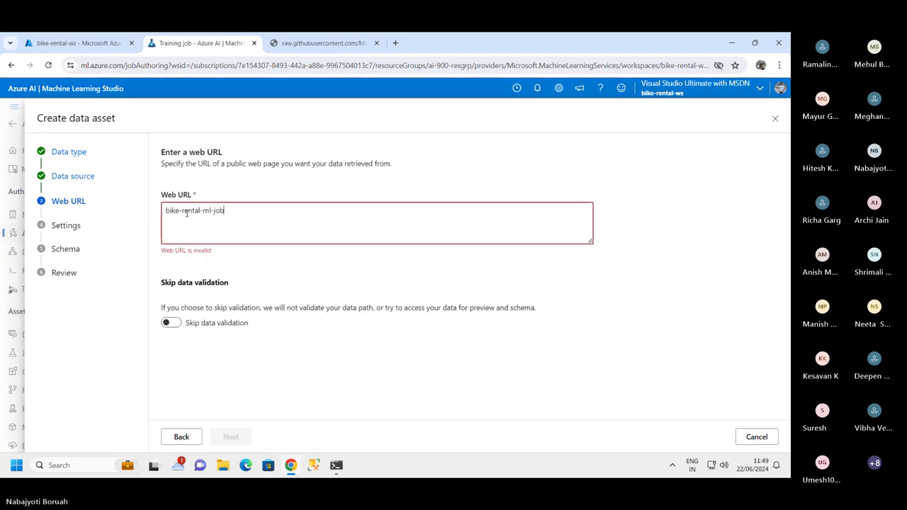
left_click_drag(227, 210, 149, 211)
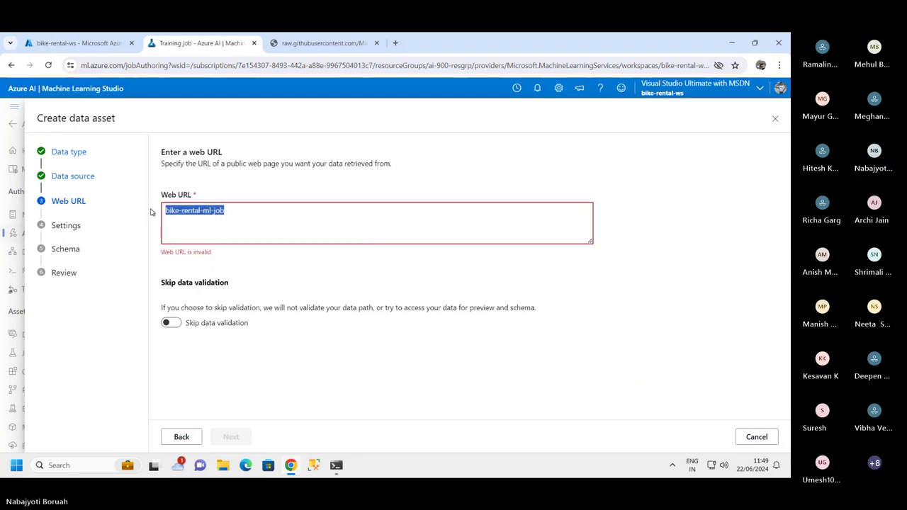
key("BackSpace")
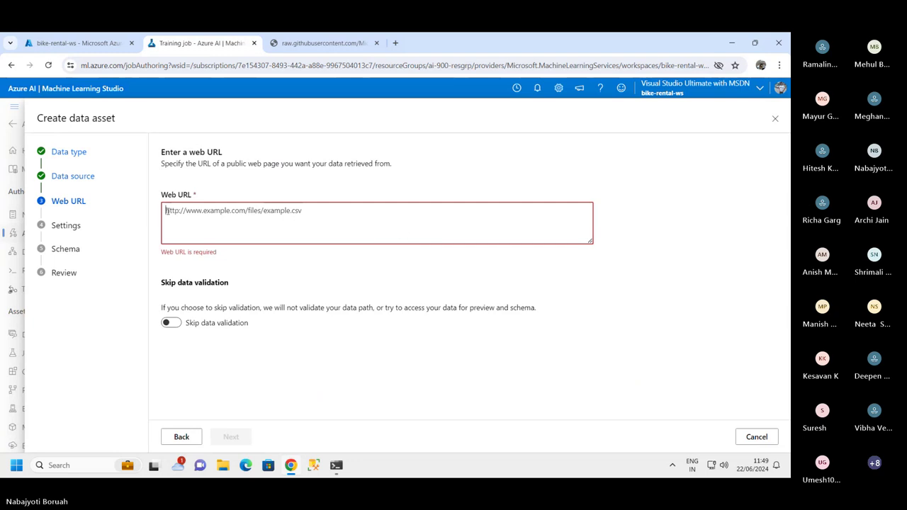
type("https://aka.ms/bike-rentals")
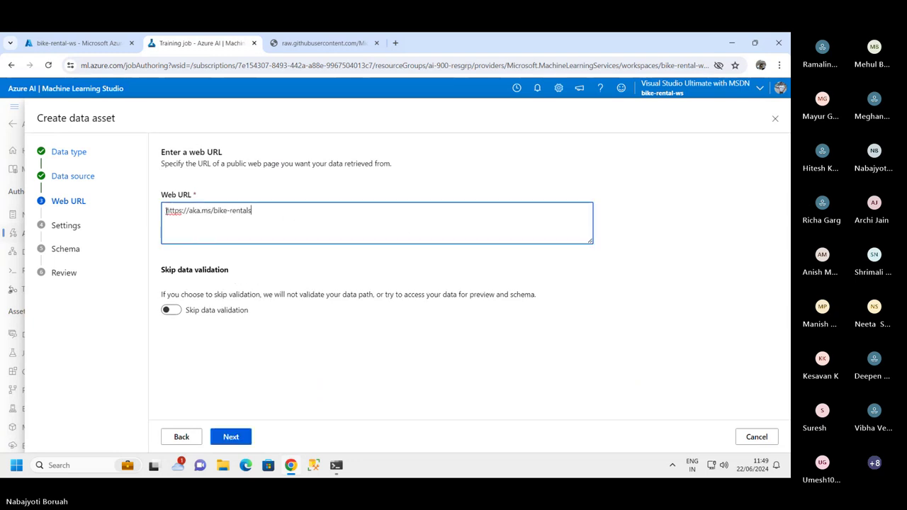
left_click(231, 437)
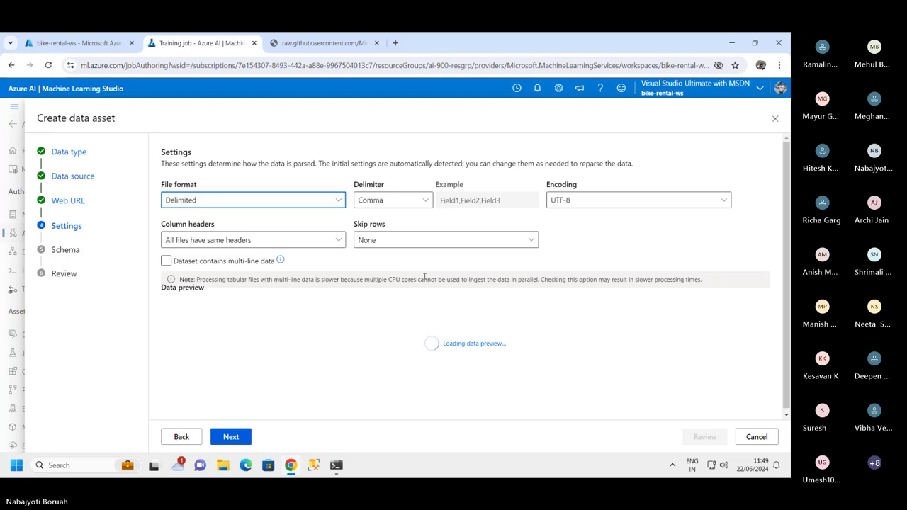
- Keep the Delimited file format, set the column headers to "Only first file has headers", and proceed to the schema
left_click(339, 202)
left_click(338, 204)
left_click(340, 203)
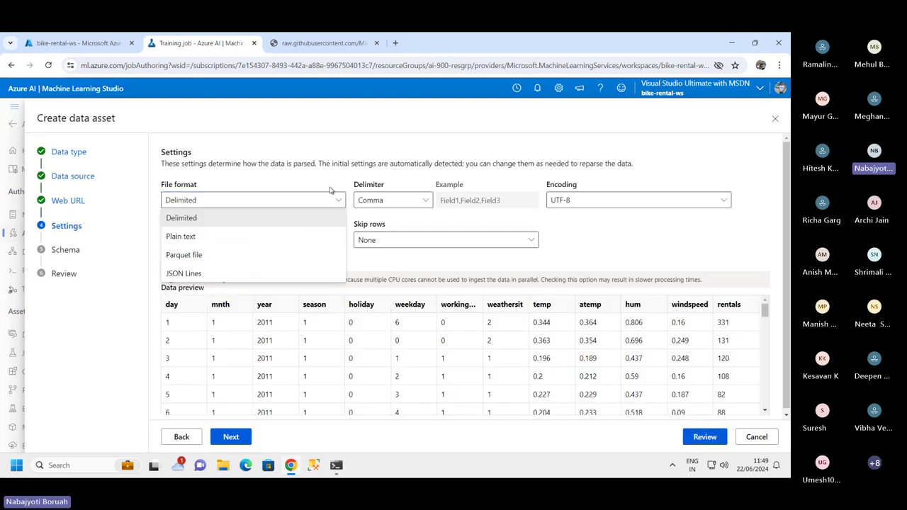
left_click(335, 203)
left_click(310, 235)
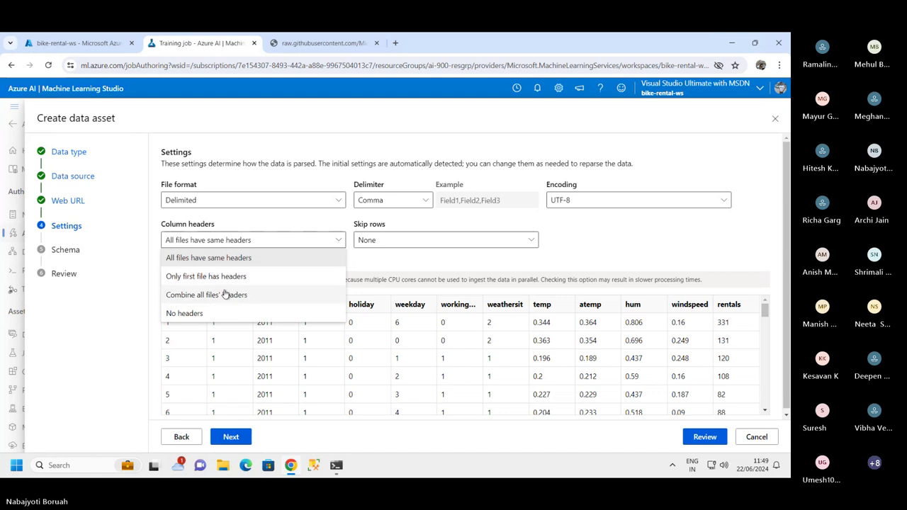
left_click(275, 277)
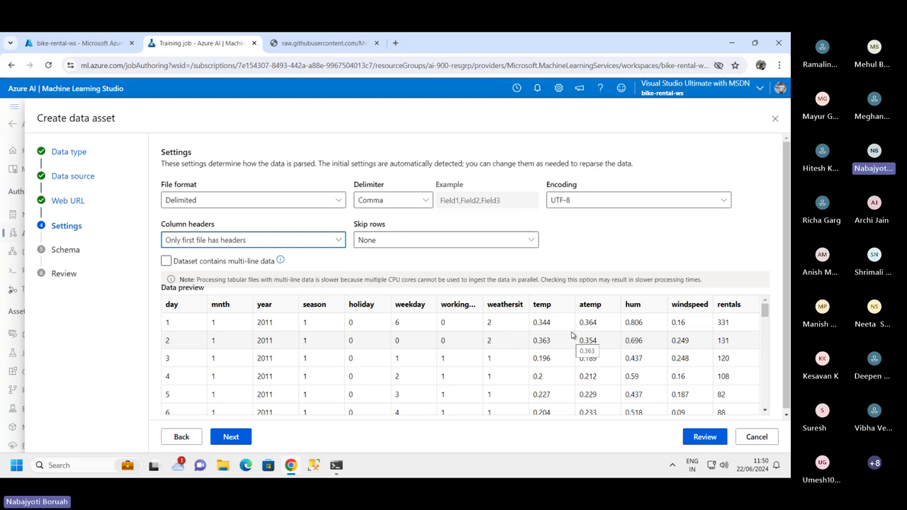
left_click(230, 437)
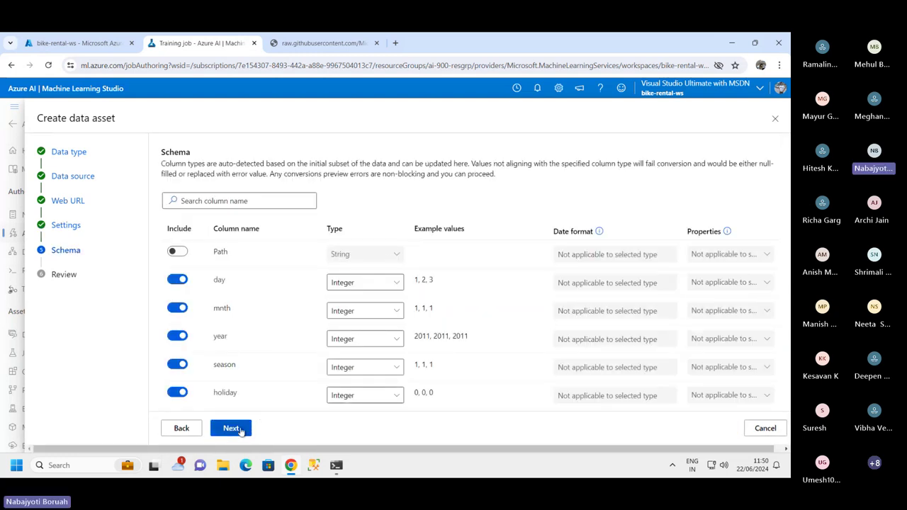
- Accept the detected schema, review the asset's settings, and create the data asset
left_click(231, 429)
scroll(285, 311, "down", 4)
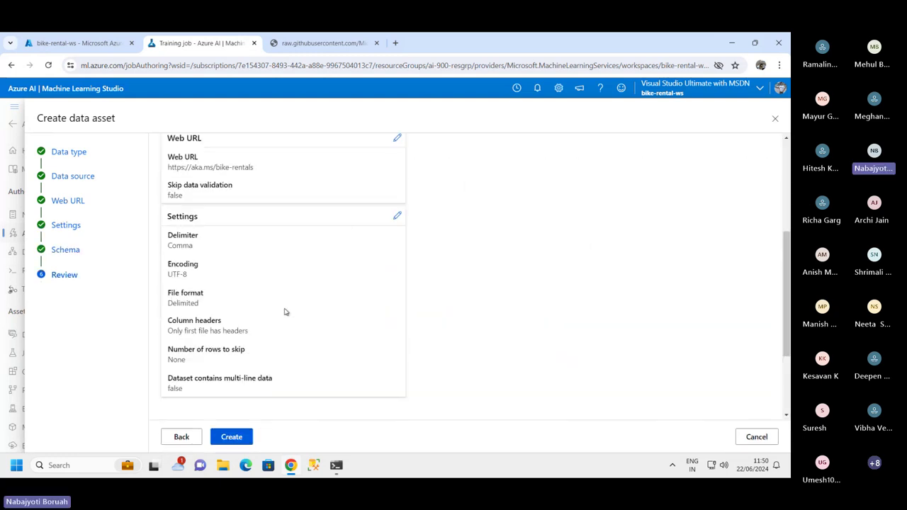
left_click(241, 435)
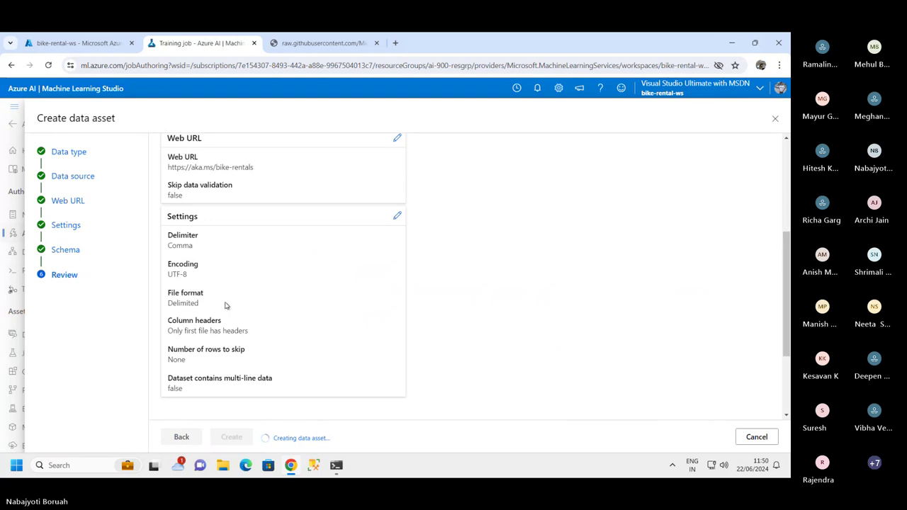
scroll(225, 305, "down", 3)
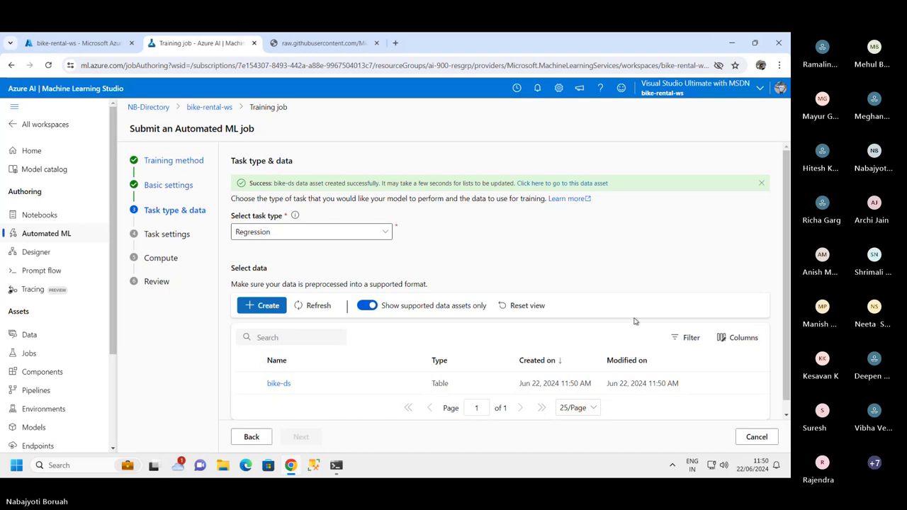
- Use the bike-ds data asset for the regression job and set rentals (Integer) as its target column
scroll(588, 322, "down", 1)
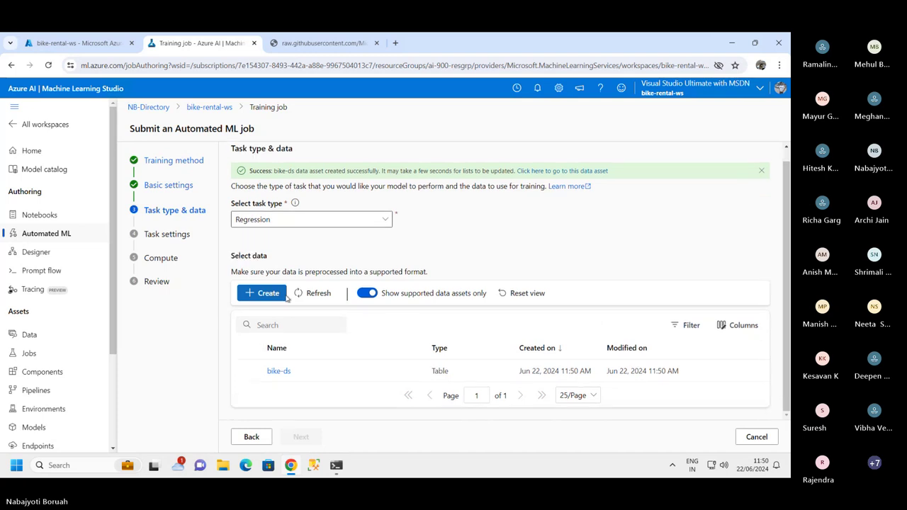
left_click(387, 223)
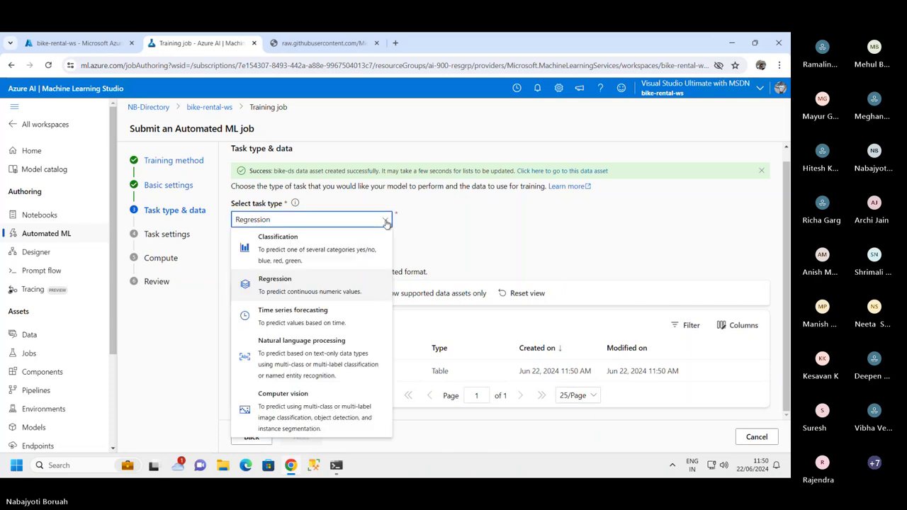
left_click(387, 223)
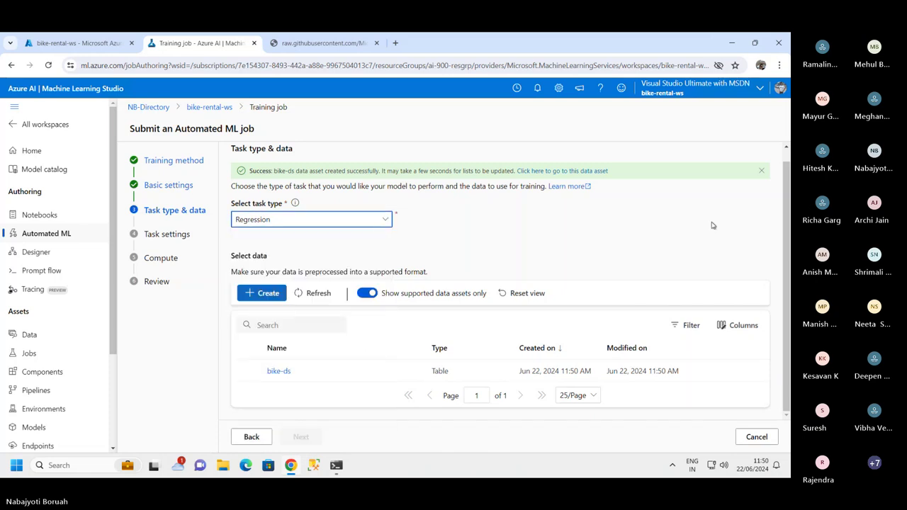
left_click(249, 371)
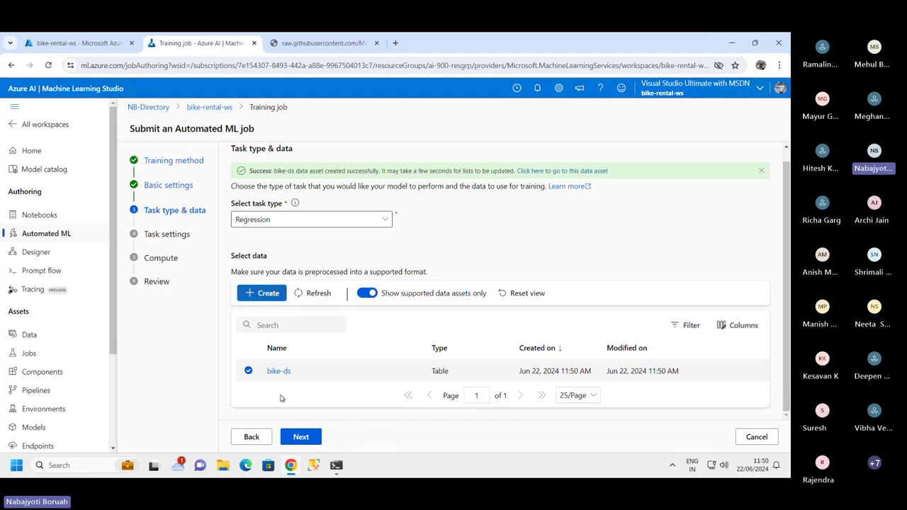
left_click(314, 436)
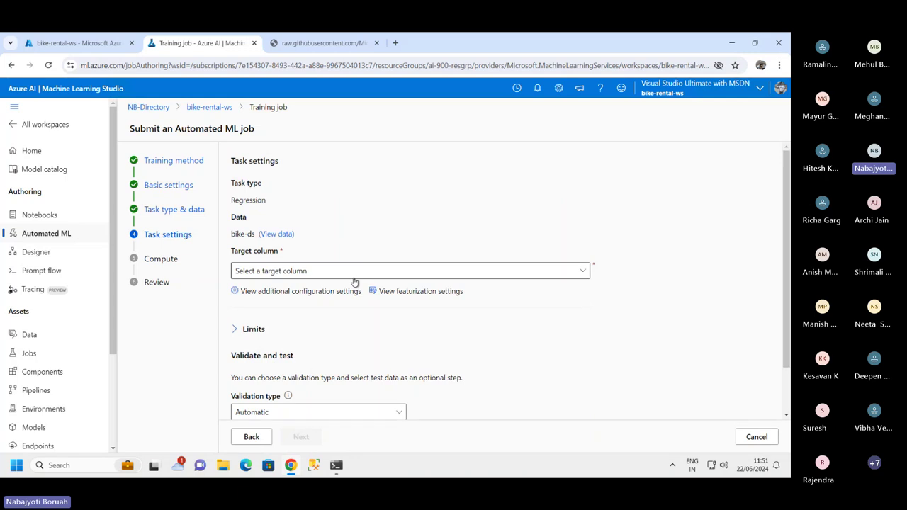
left_click(324, 275)
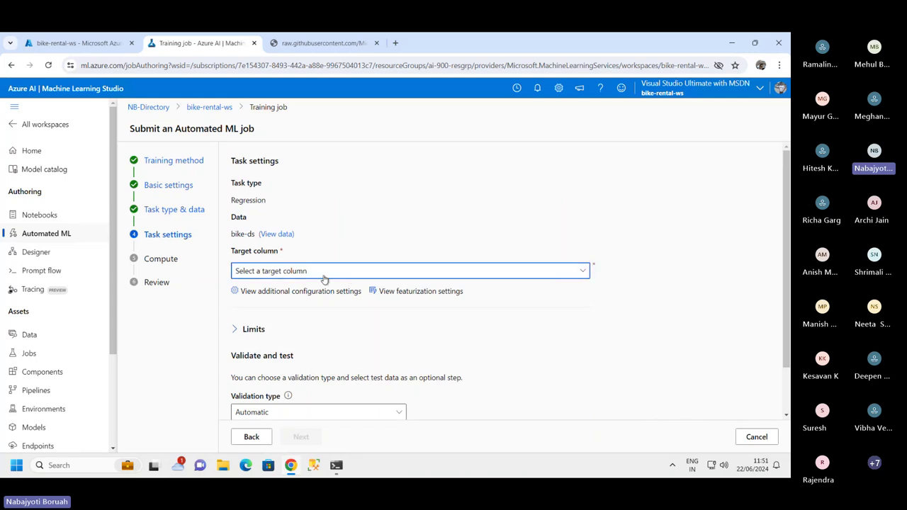
left_click(273, 312)
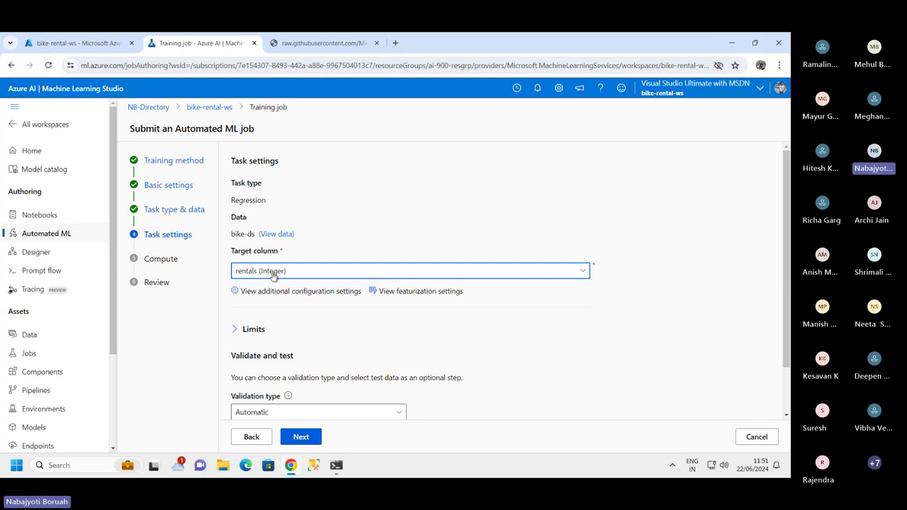
- In the additional configuration settings, keep NormalizedRootMeanSquaredError as the primary metric and disable Explain best model
left_click(318, 291)
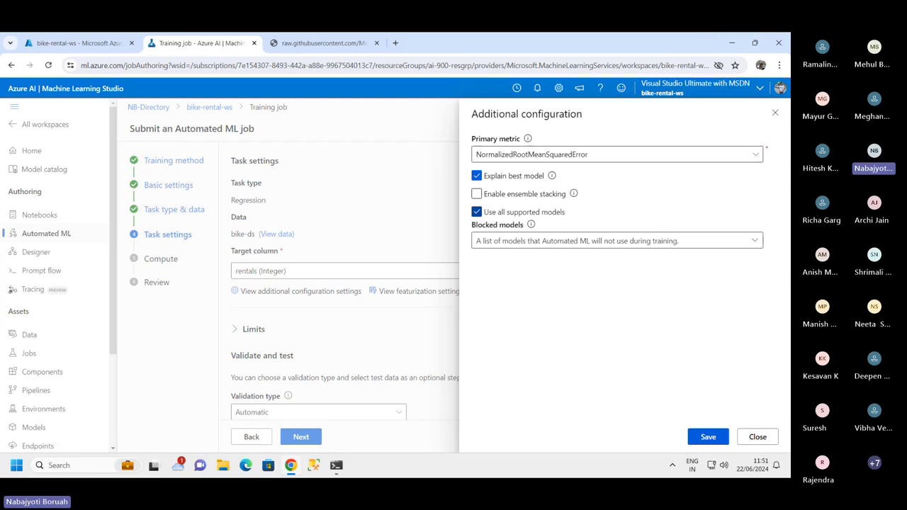
left_click(607, 156)
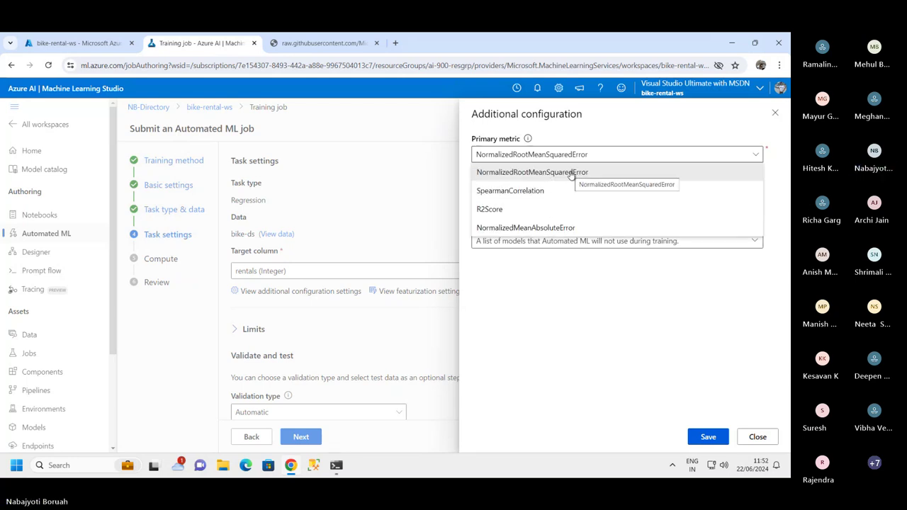
left_click(528, 139)
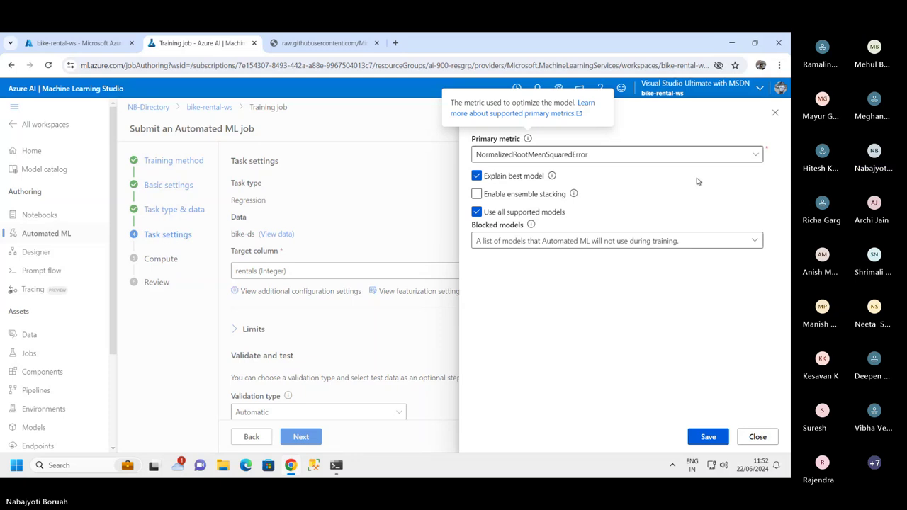
left_click(757, 155)
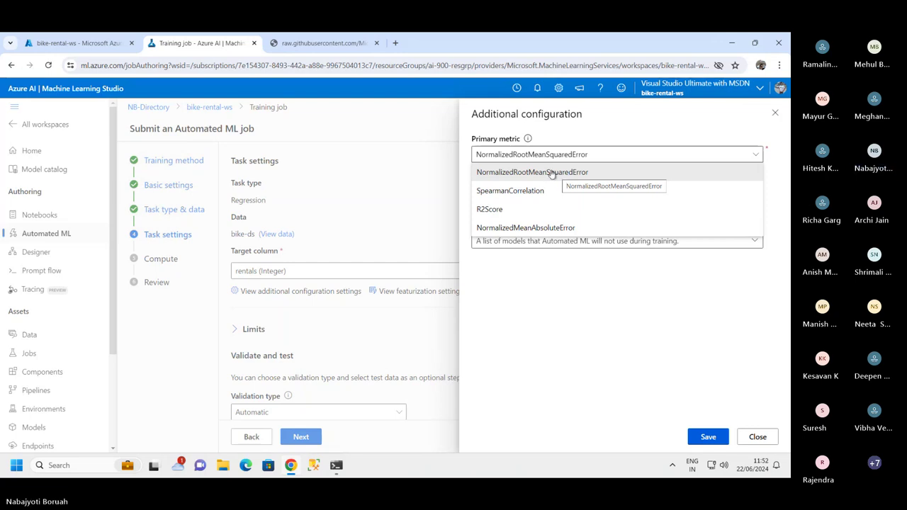
left_click(528, 140)
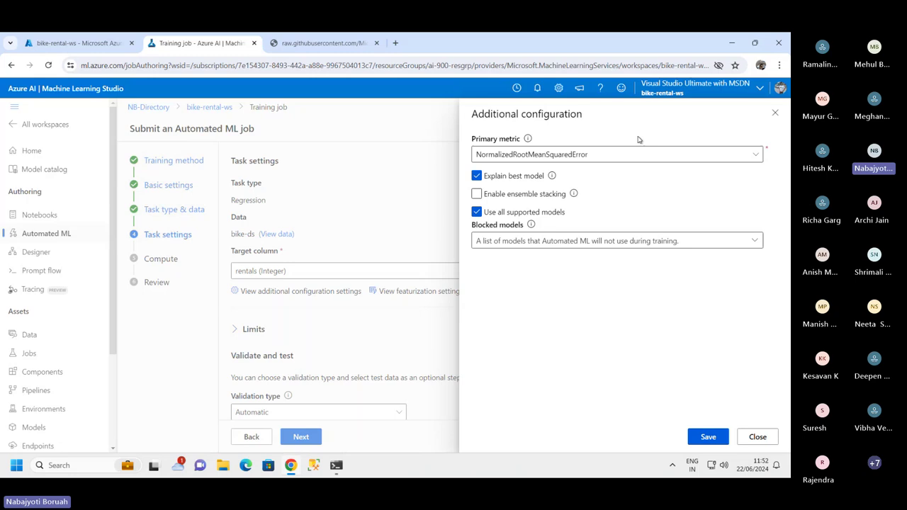
left_click(477, 177)
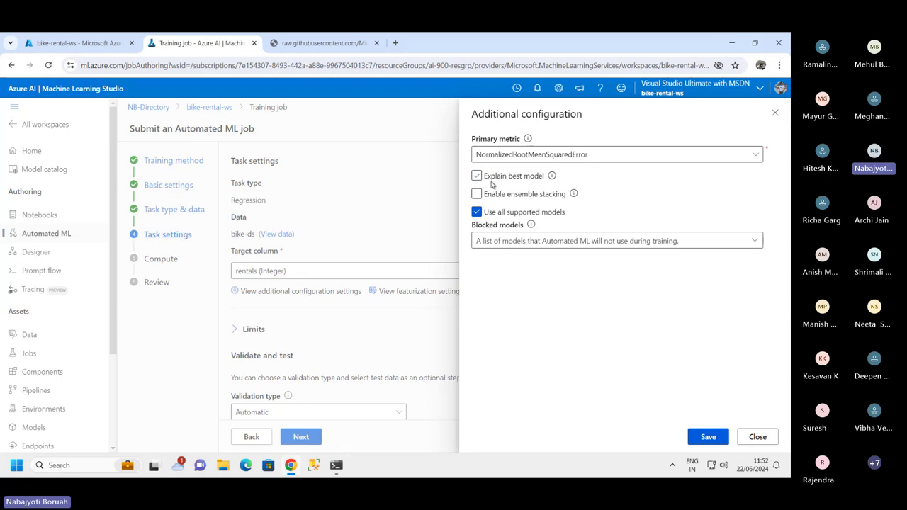
mouse_move(552, 179)
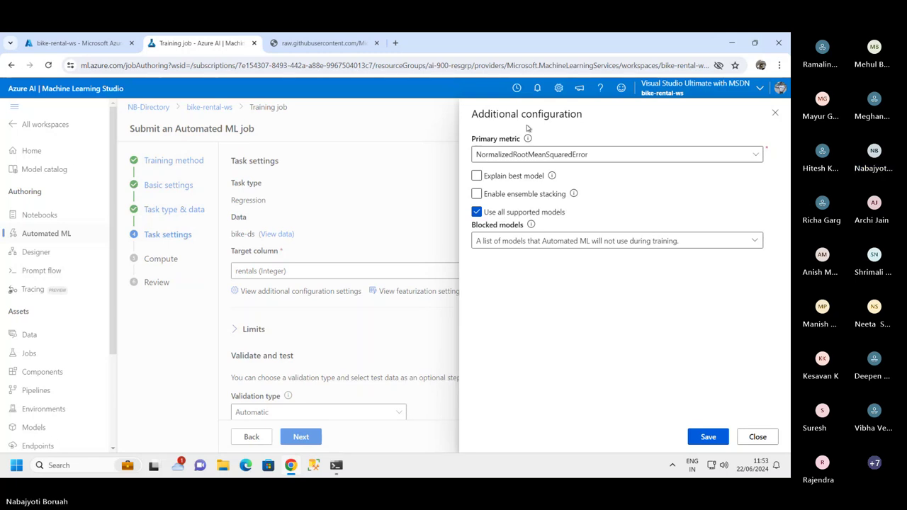
mouse_move(440, 36)
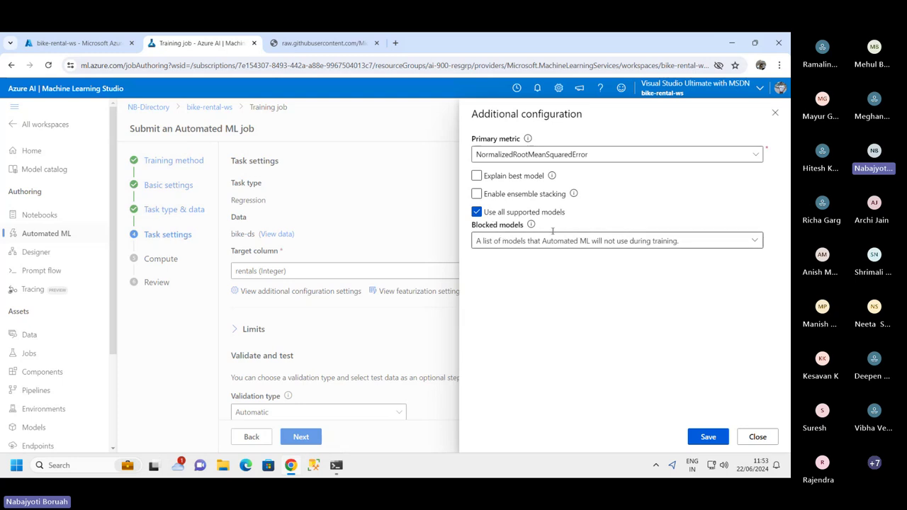
- Disable Use all supported models, allow only RandomForest and LightGBM, and save the additional configuration
left_click(477, 213)
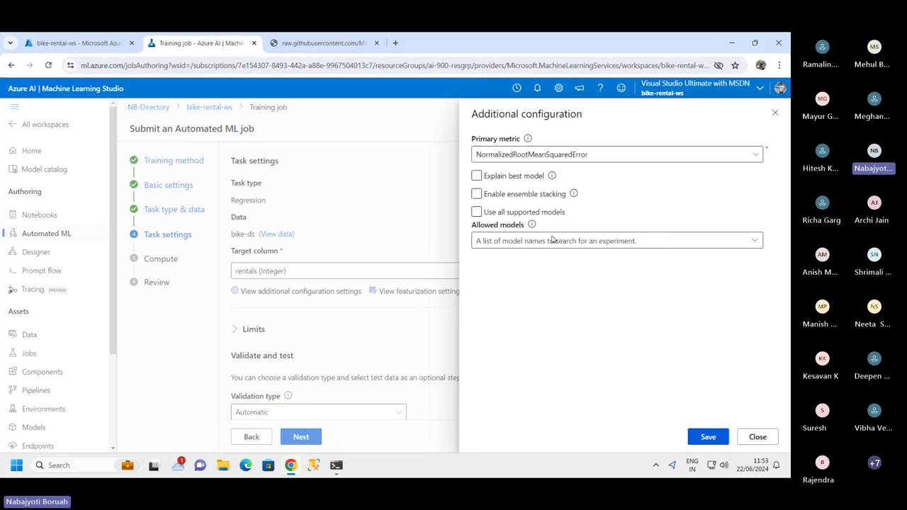
left_click(753, 242)
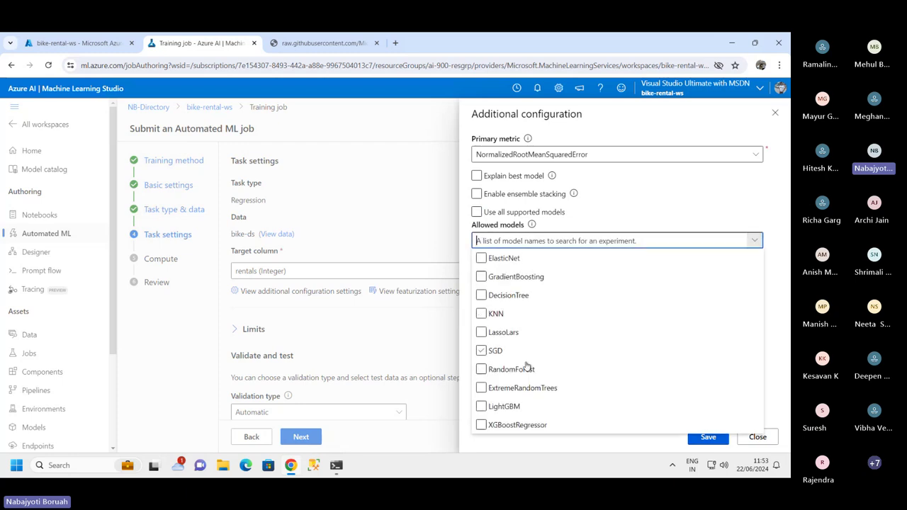
left_click(498, 410)
left_click(498, 410)
left_click(483, 372)
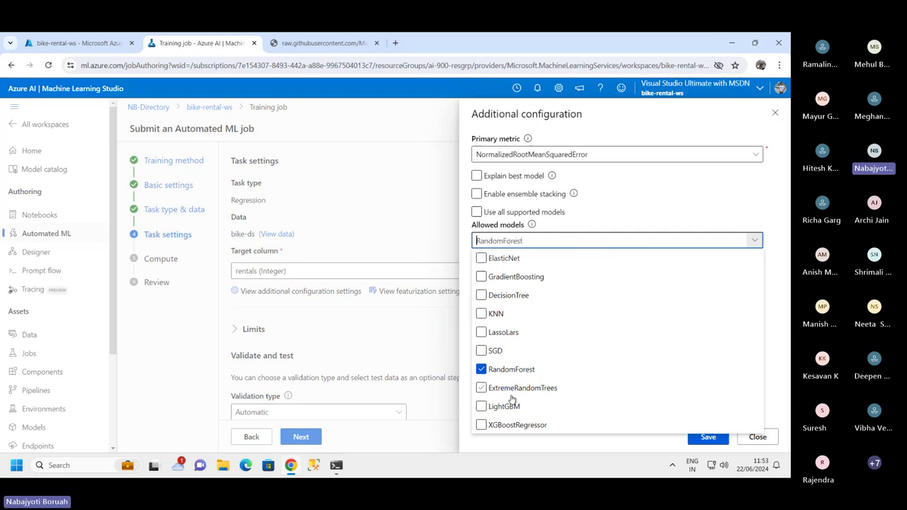
left_click(483, 407)
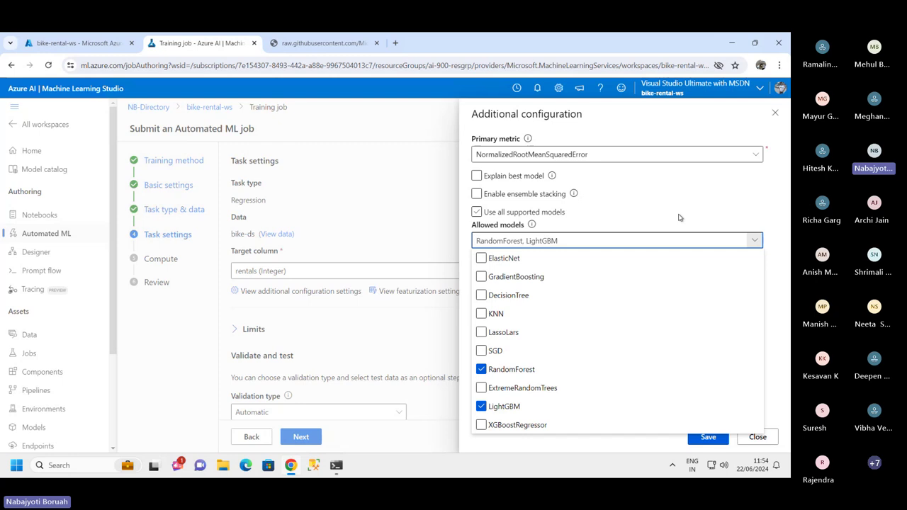
left_click(735, 200)
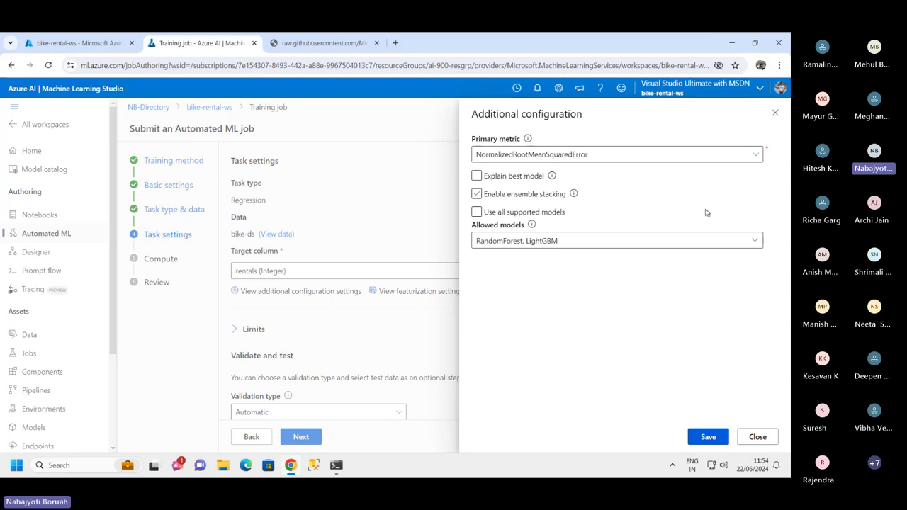
left_click(562, 244)
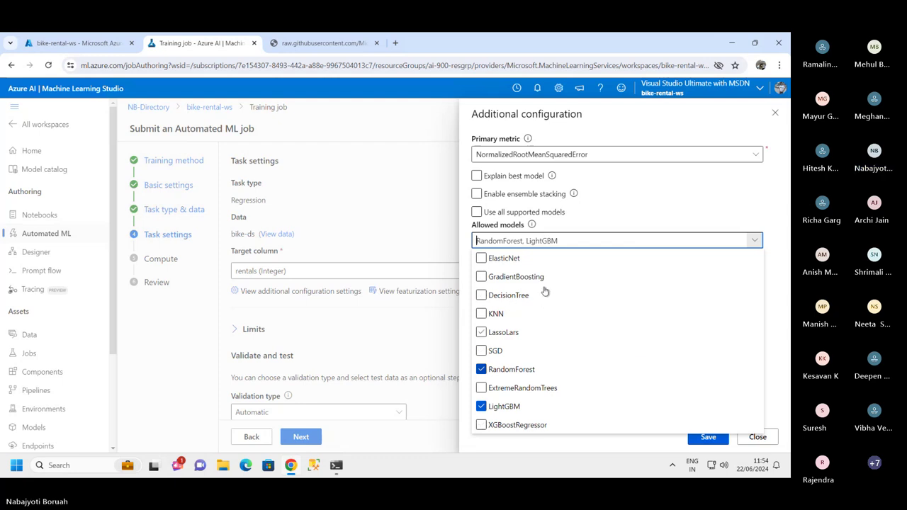
left_click(670, 205)
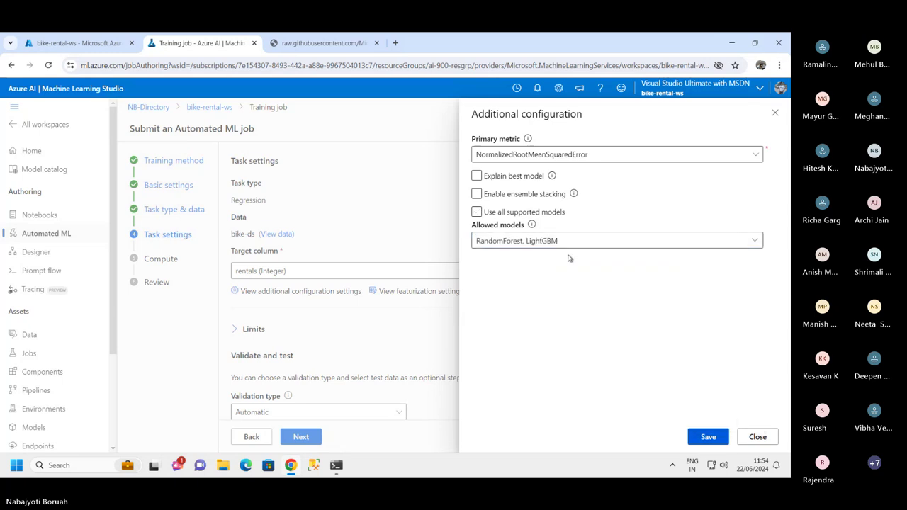
left_click(708, 437)
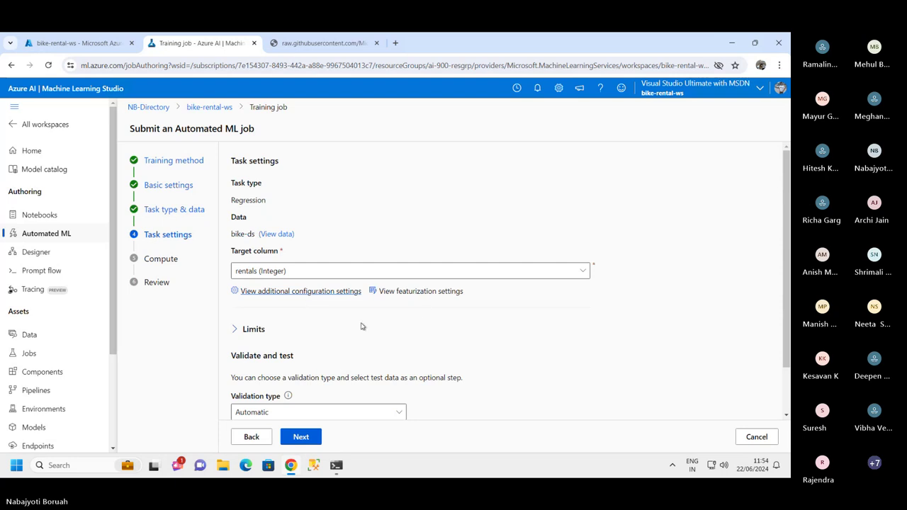
- In the job's limits, set Max trials to 3 and Max concurrent trials to 3
scroll(347, 326, "down", 1)
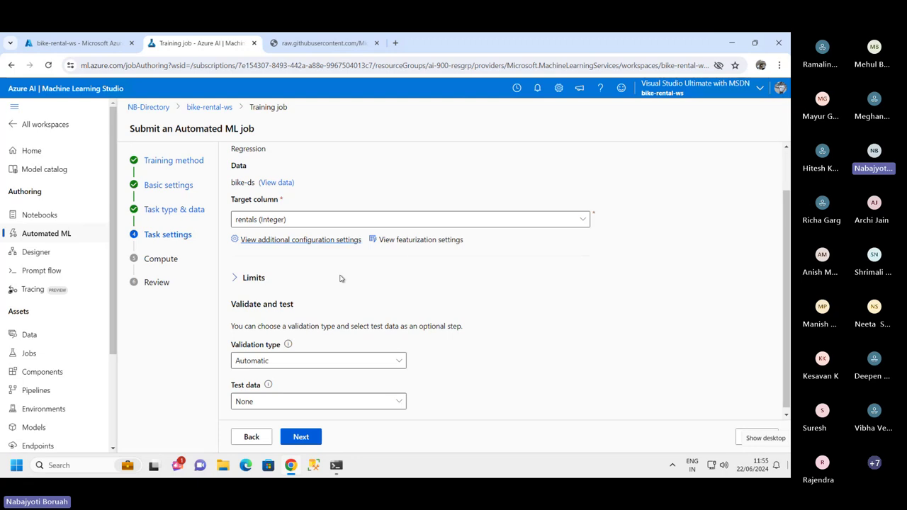
left_click(237, 278)
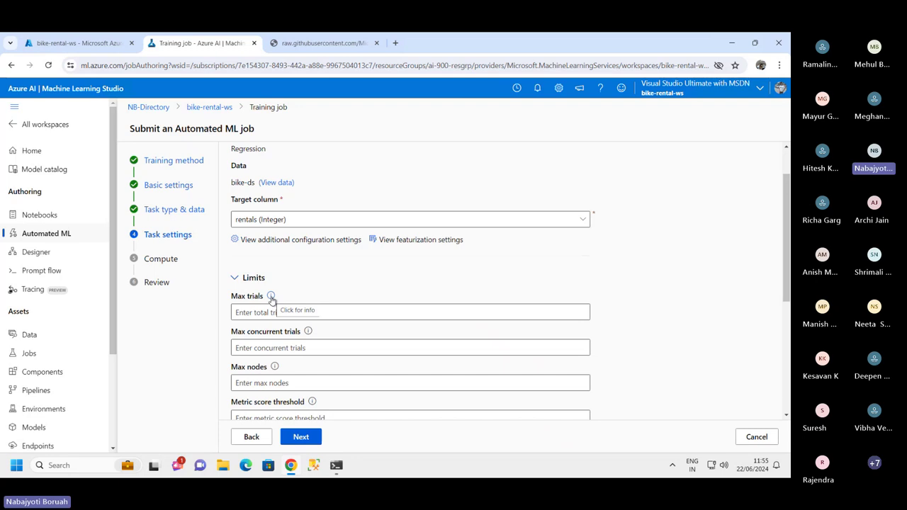
left_click(271, 297)
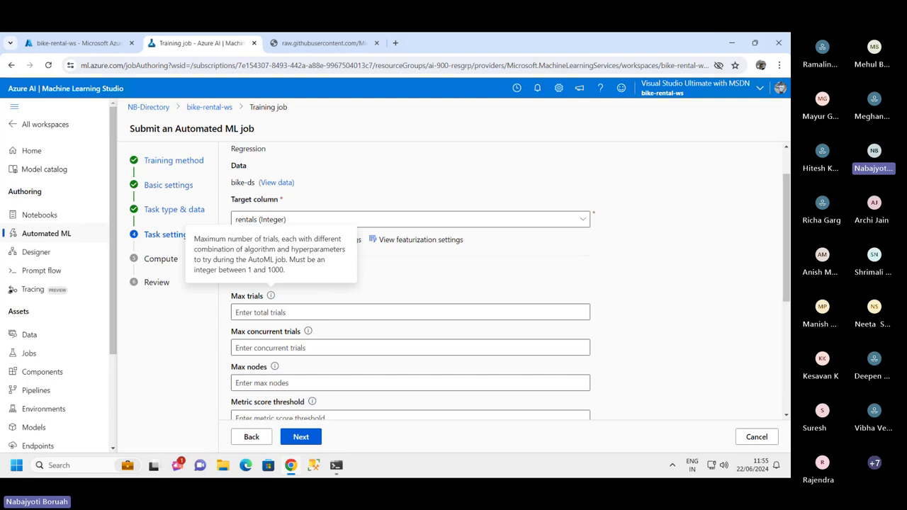
left_click(287, 311)
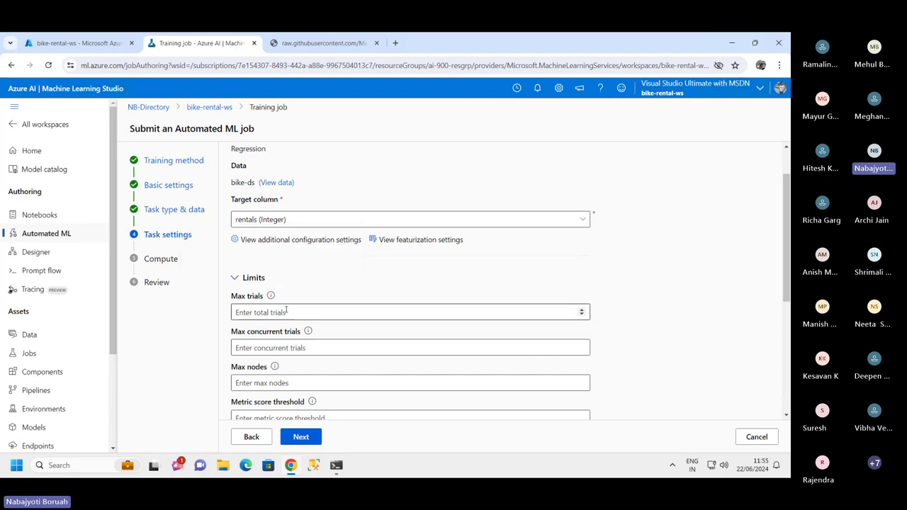
left_click(286, 310)
type("3")
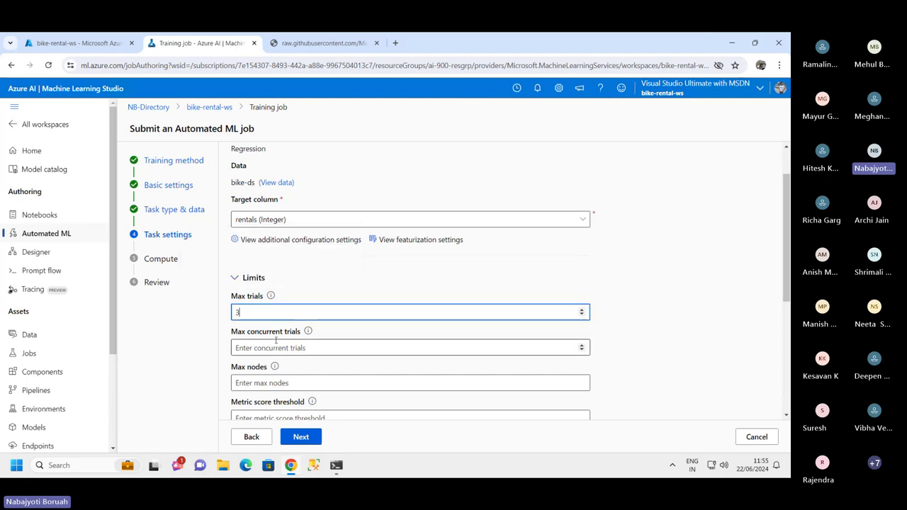
left_click(269, 345)
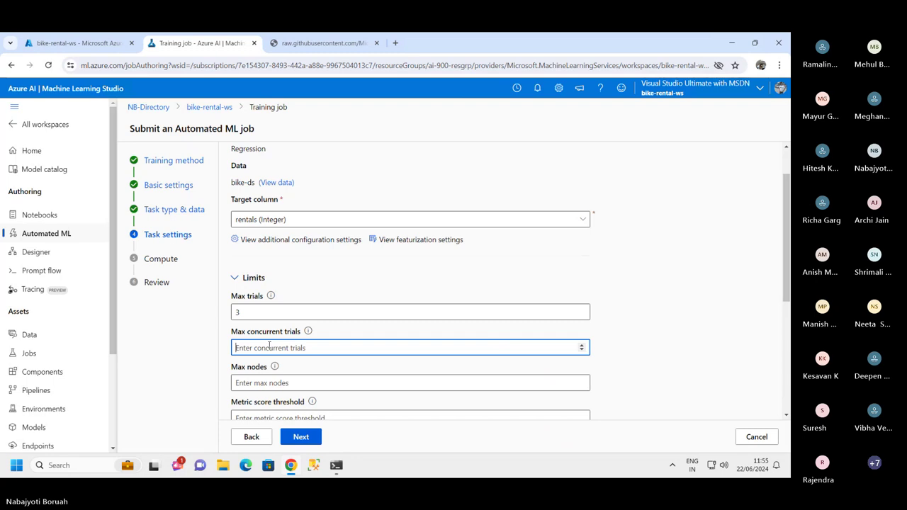
type("3")
left_click(248, 382)
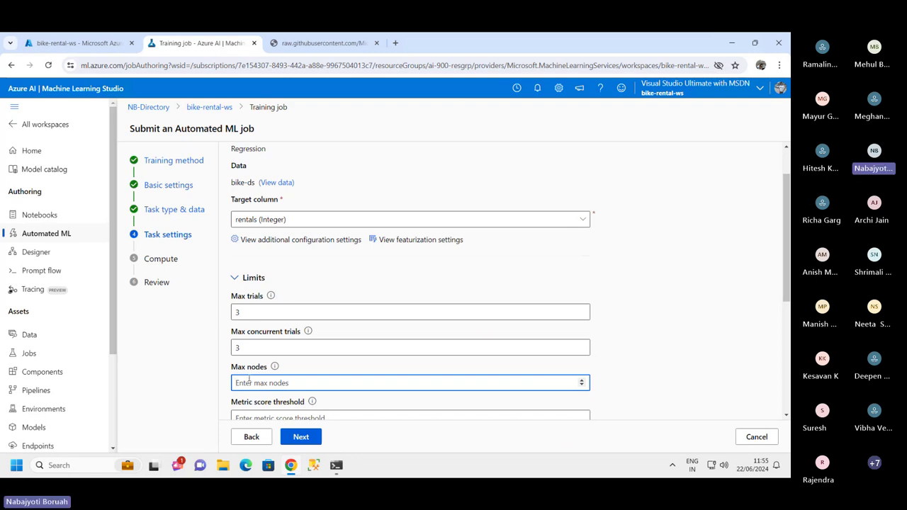
type("0.85")
key("End")
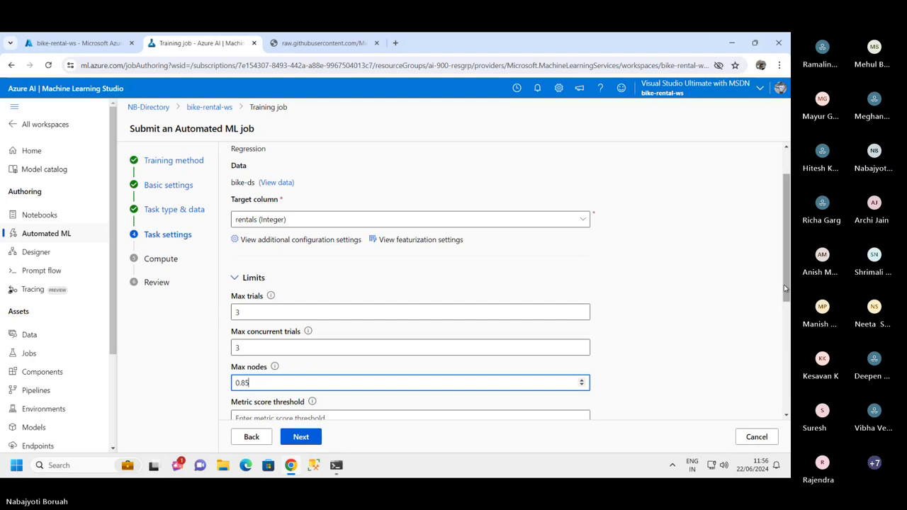
scroll(783, 291, "down", 2)
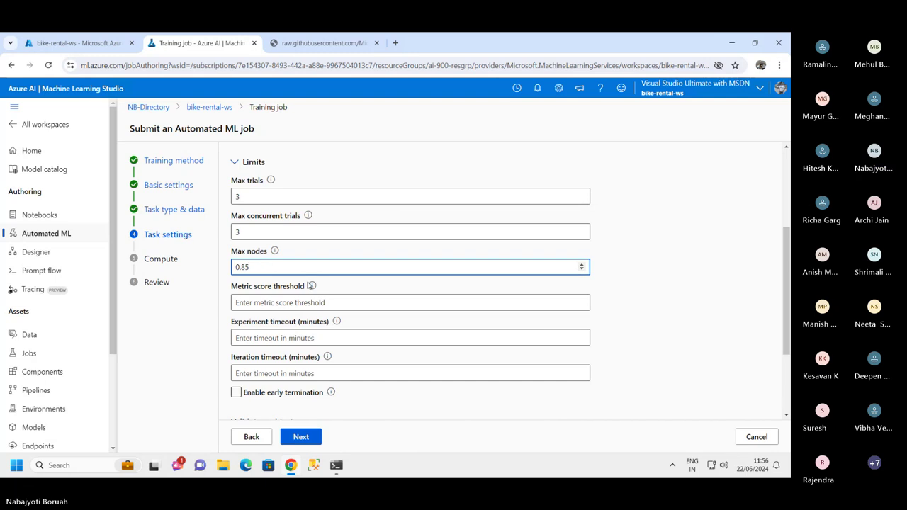
key("shift+Left")
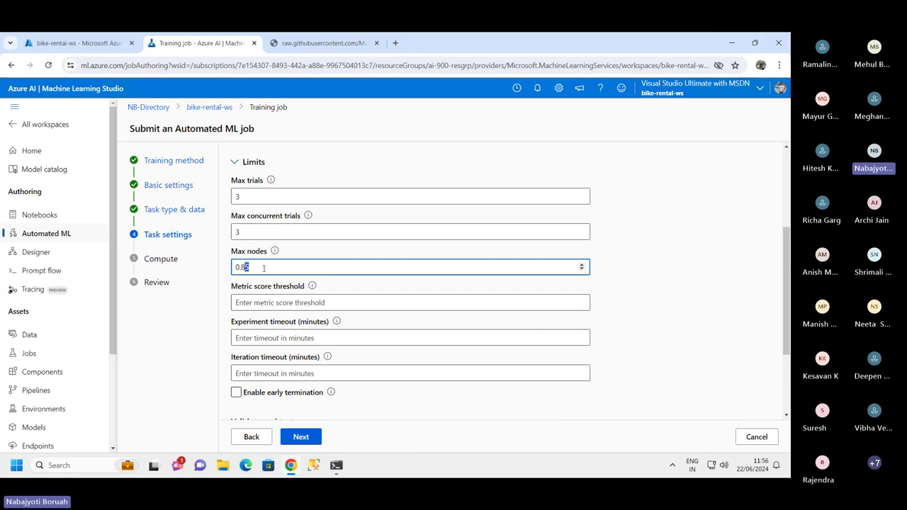
key("BackSpace")
key("Up")
key("Up")
key("Up")
key("Up")
key("Up")
key("ctrl+a")
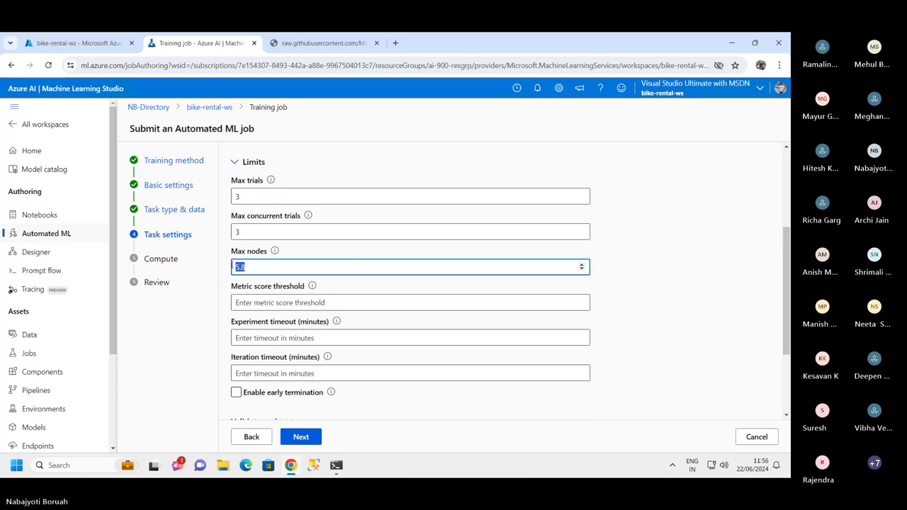
key("BackSpace")
- Set the Metric score threshold to 0.85 and Max nodes to 3, and check the Max nodes help
left_click(296, 303)
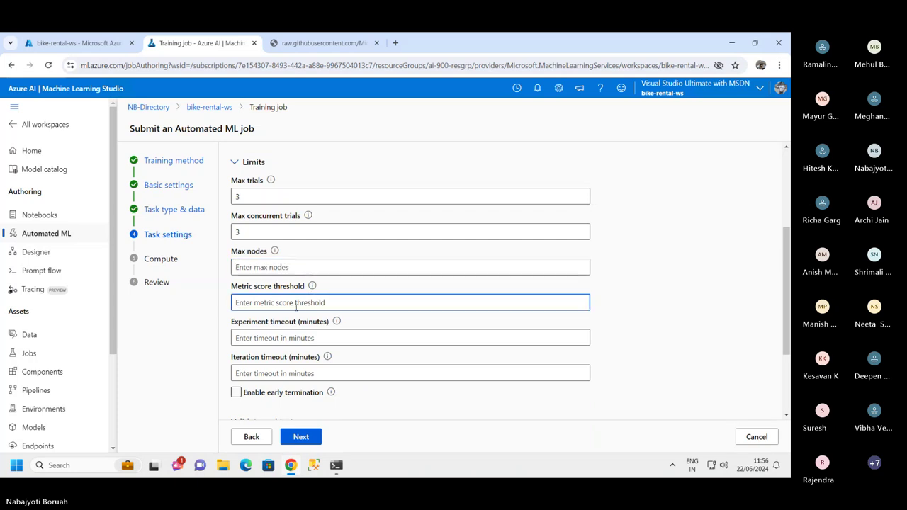
type("0.85")
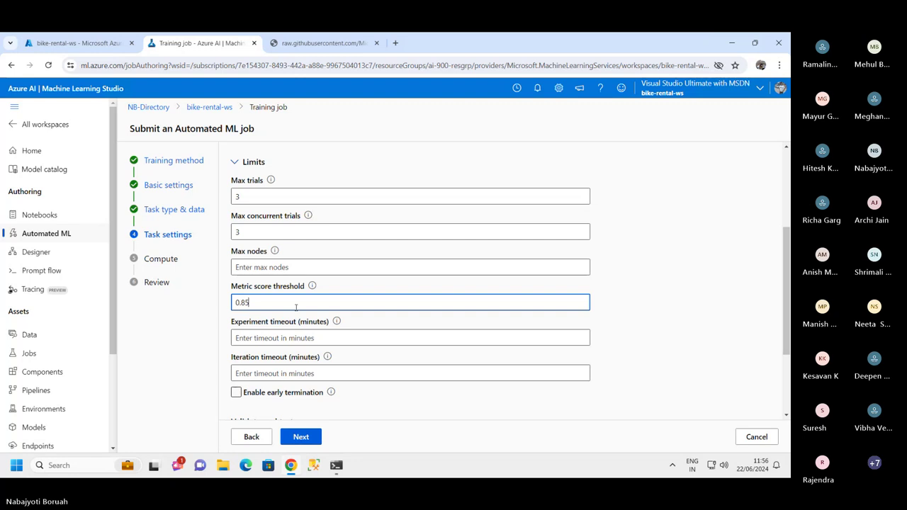
left_click(255, 269)
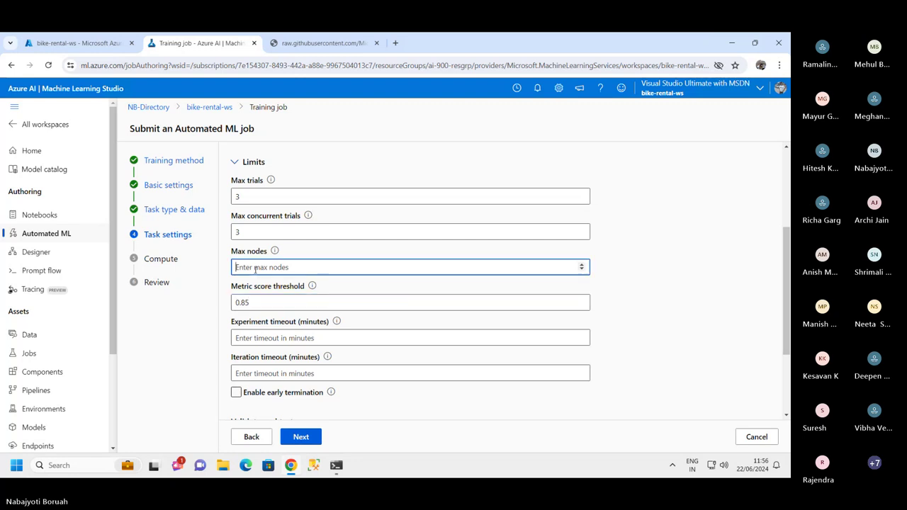
type("3")
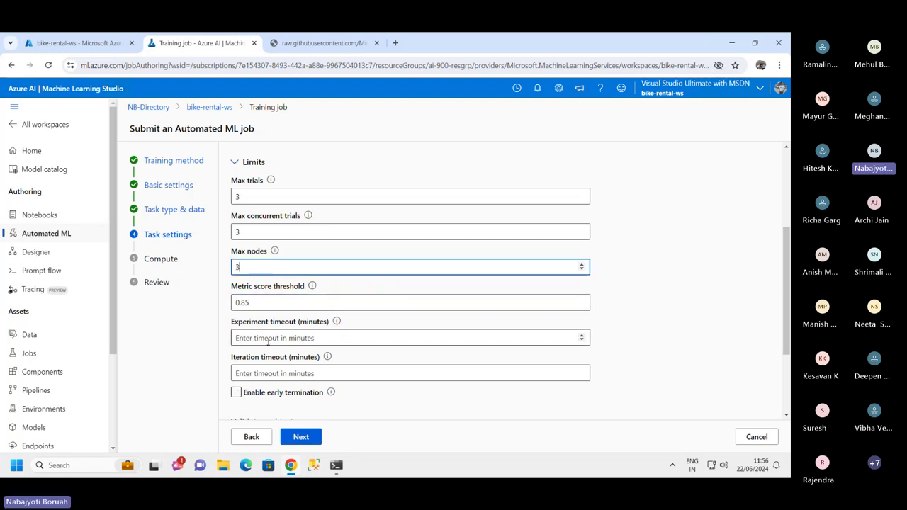
left_click(268, 339)
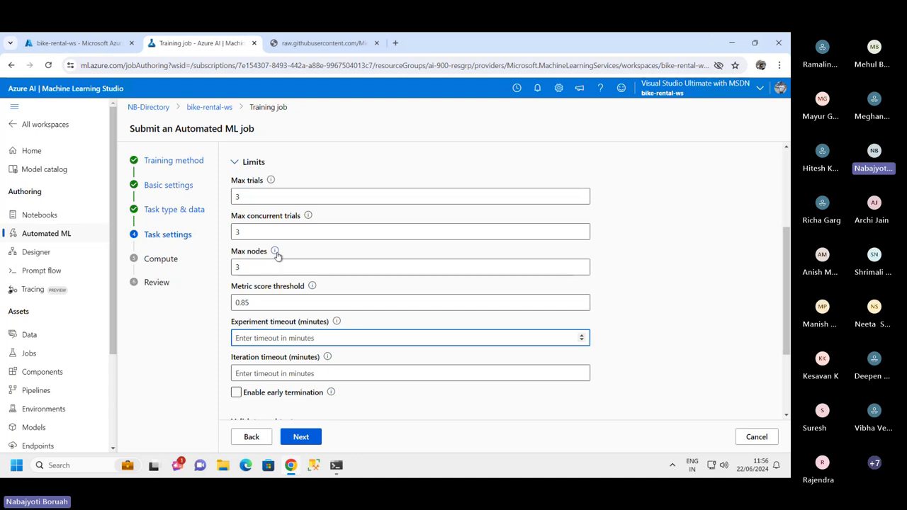
left_click(276, 252)
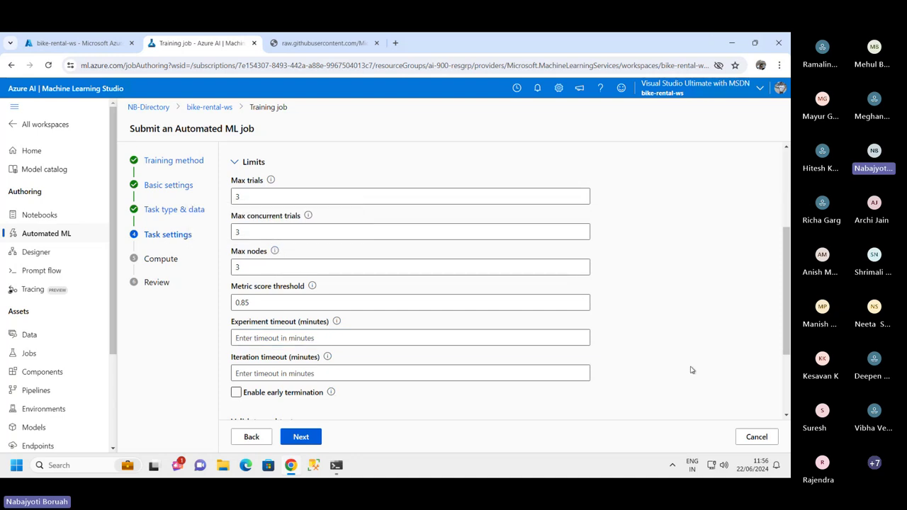
- Set both the experiment timeout and the iteration timeout to 15 minutes and enable early termination
scroll(680, 372, "down", 1)
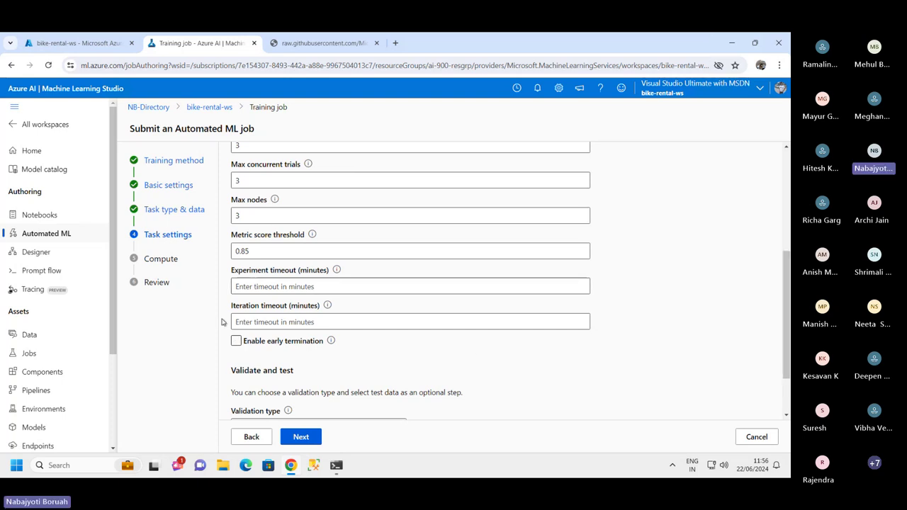
left_click(262, 285)
type("15")
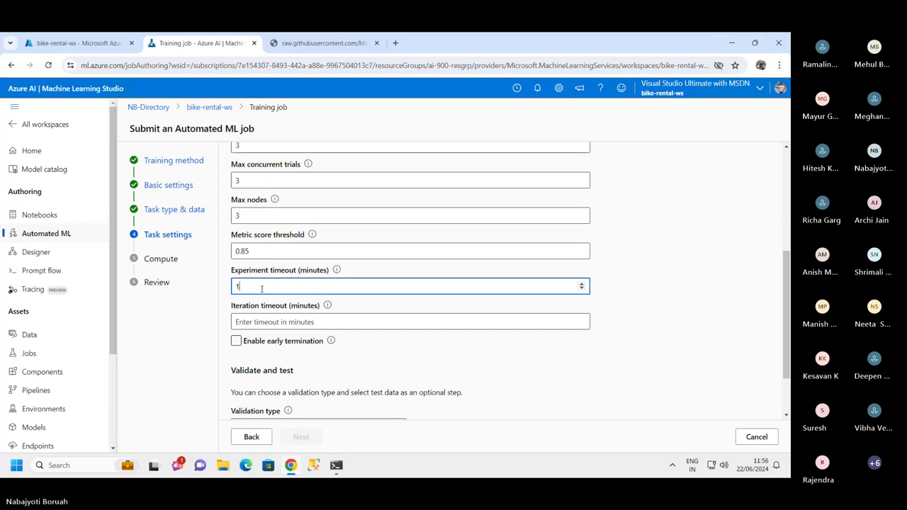
left_click(255, 321)
type("15")
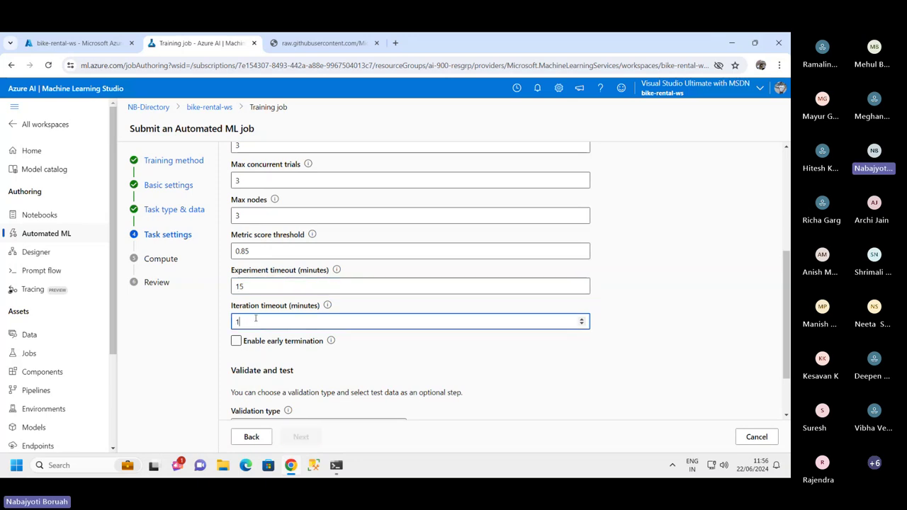
left_click(692, 353)
scroll(693, 352, "down", 1)
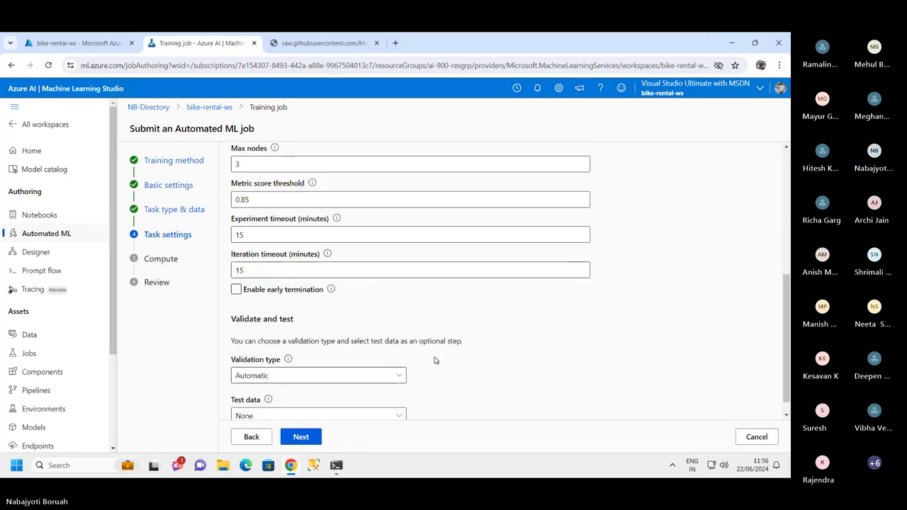
left_click(236, 289)
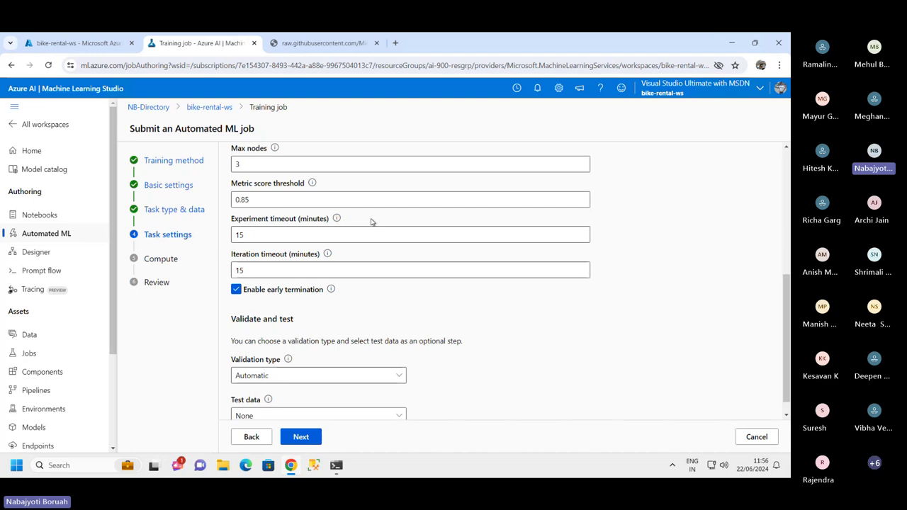
- Set the validation type to Train-validation split, keeping 10 percent validation data and no test data
scroll(396, 269, "down", 1)
left_click(321, 357)
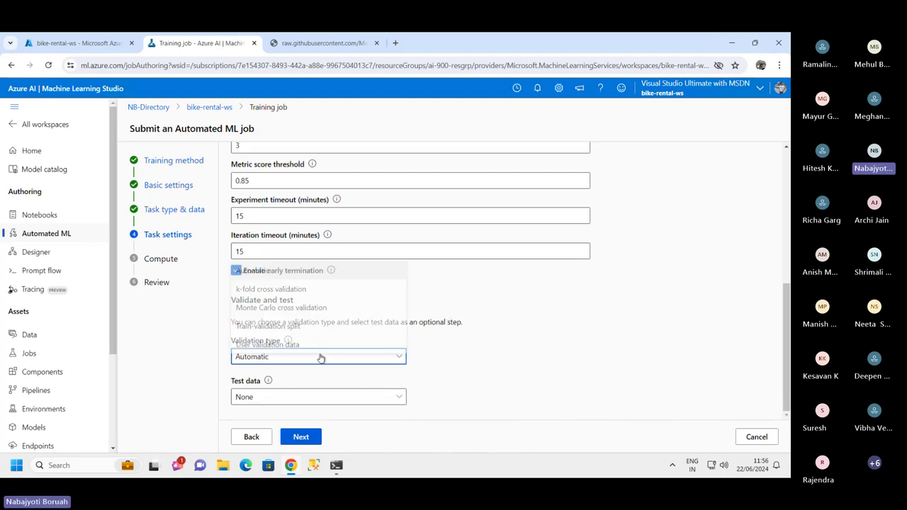
left_click(274, 321)
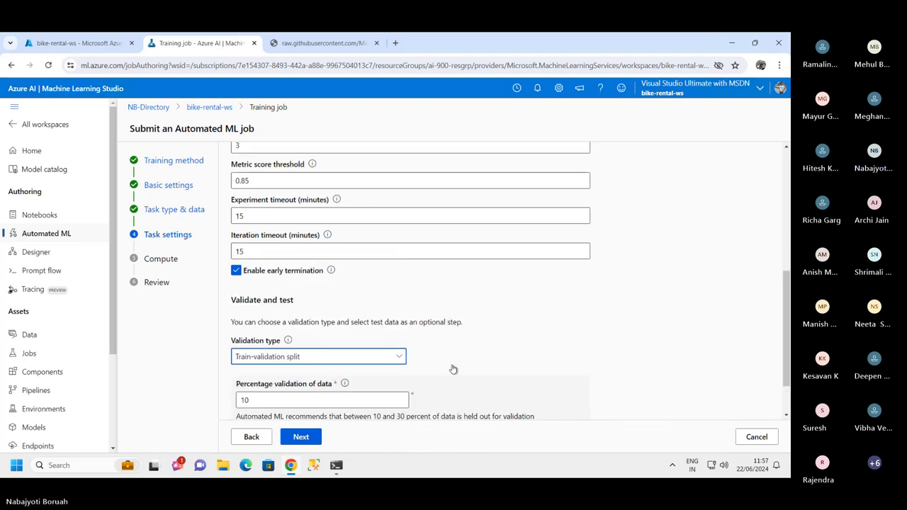
scroll(603, 328, "down", 1)
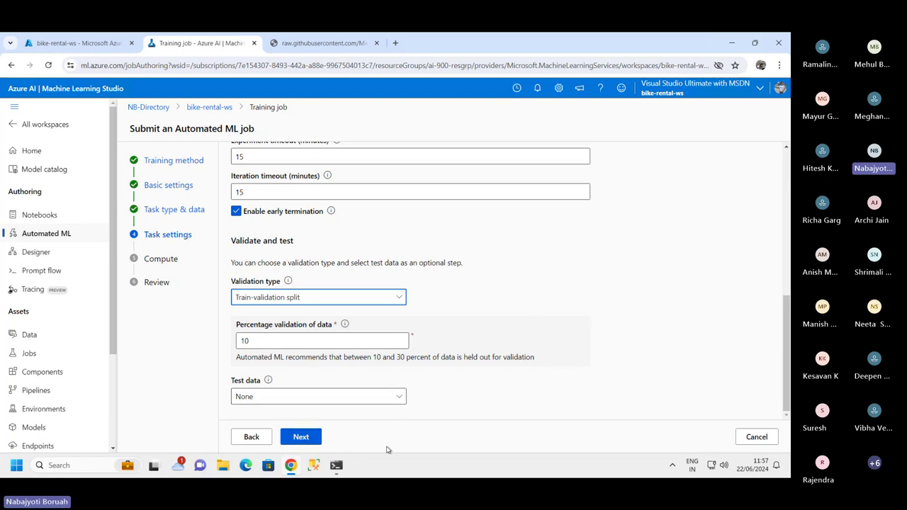
- Keep the default Serverless CPU compute with one Standard_DS3_v2 instance and submit the training job
left_click(301, 436)
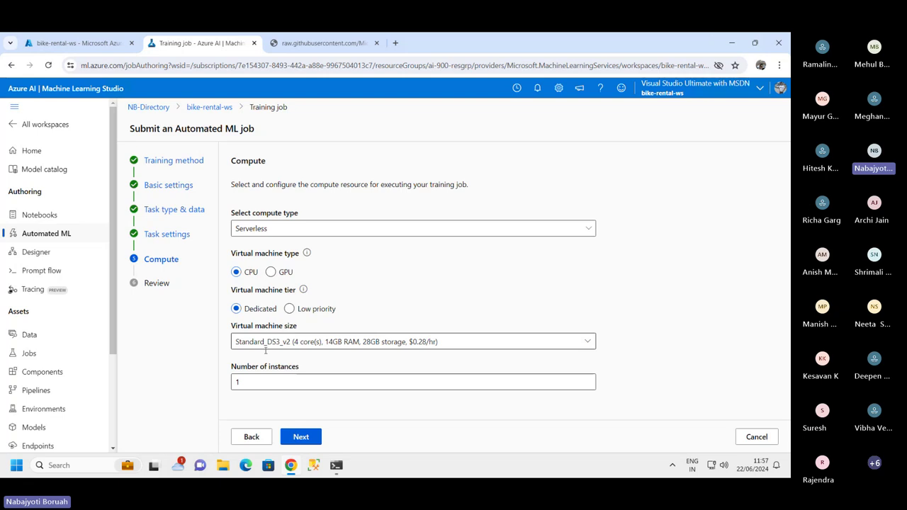
left_click(305, 438)
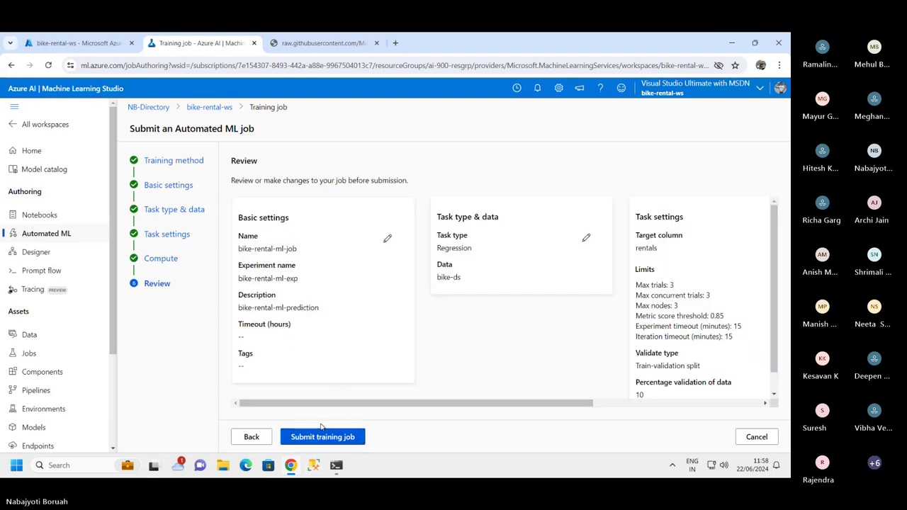
left_click(321, 433)
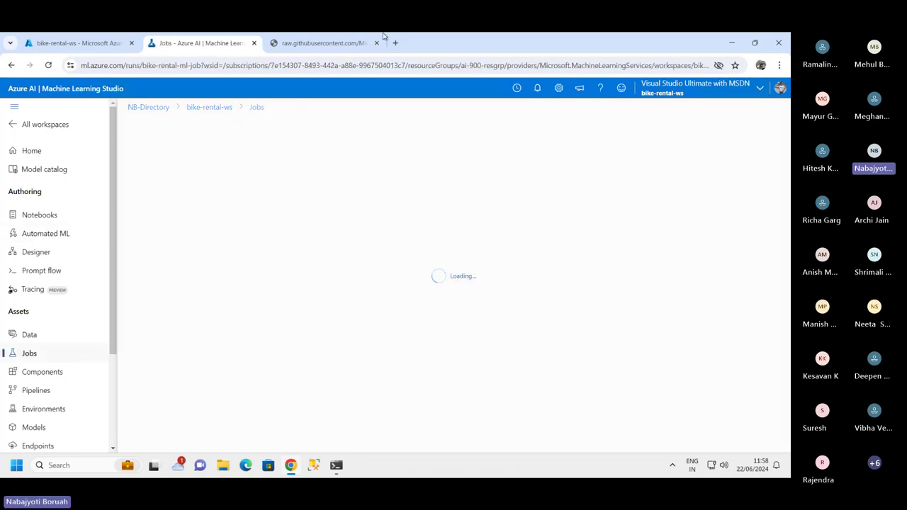
- Review the submitted job's overview, including its status, properties, inputs, and run summary
mouse_move(536, 37)
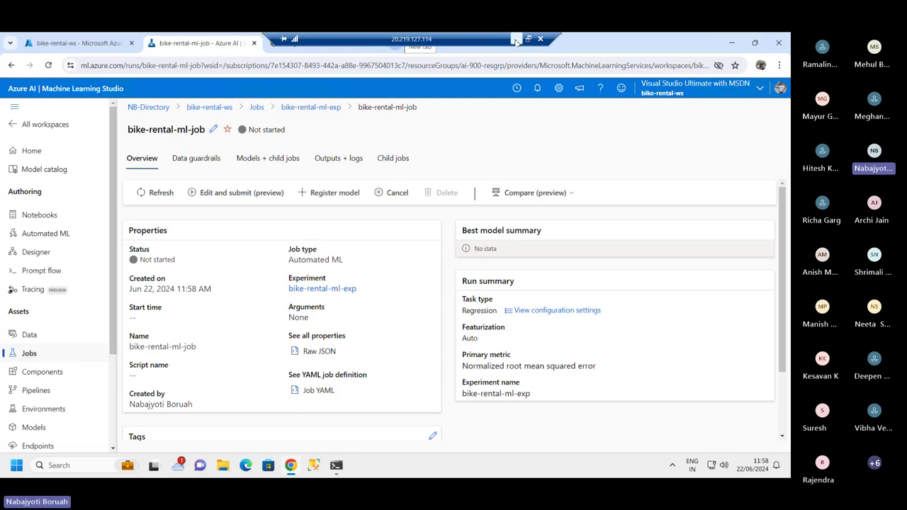
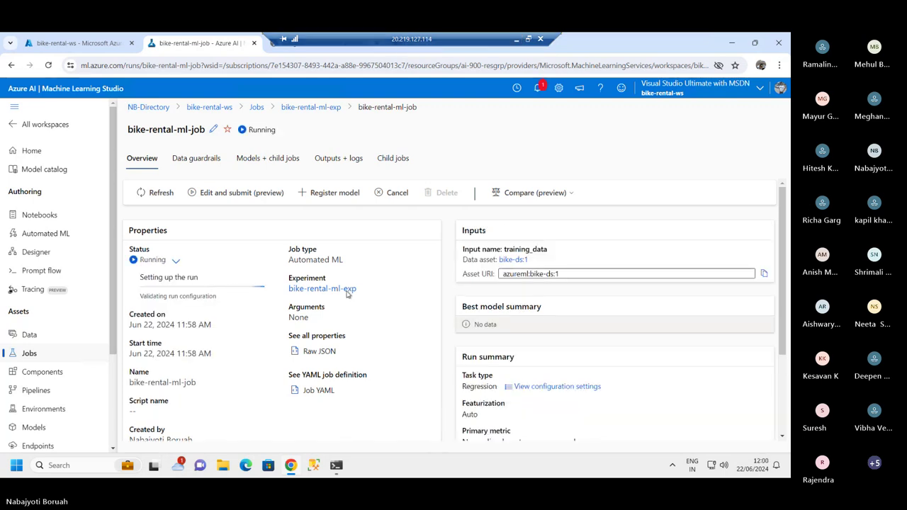
scroll(392, 286, "down", 2)
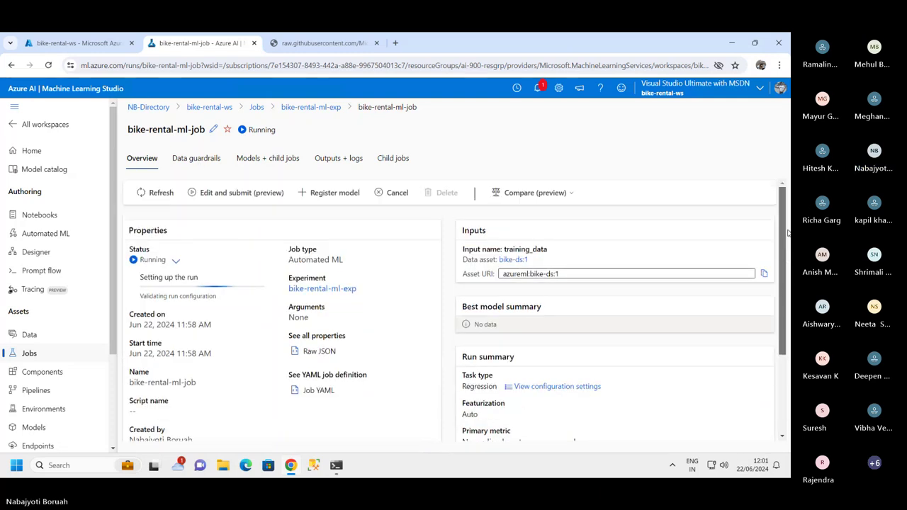
scroll(788, 354, "down", 5)
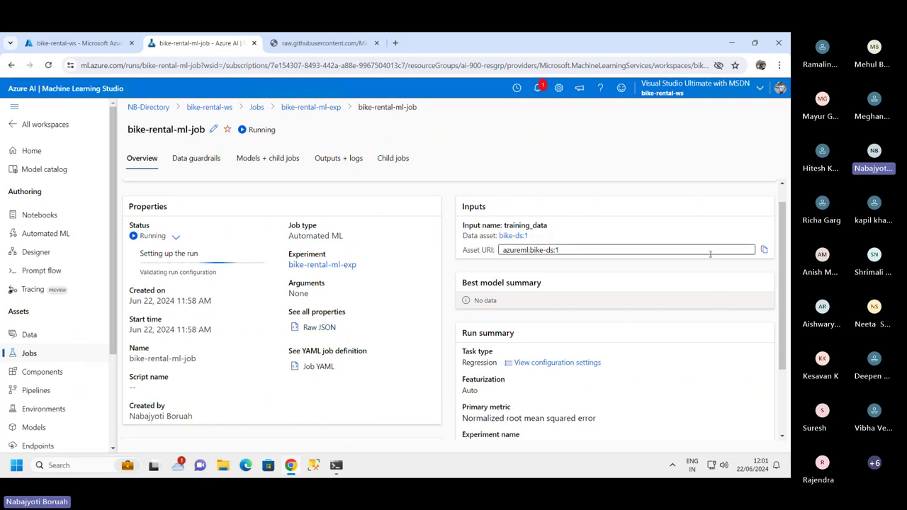
scroll(259, 283, "down", 2)
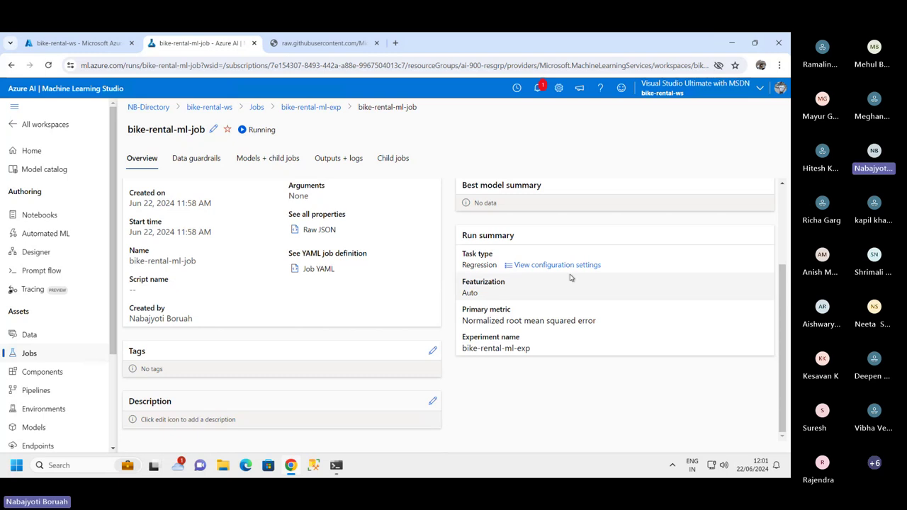
scroll(572, 361, "up", 1)
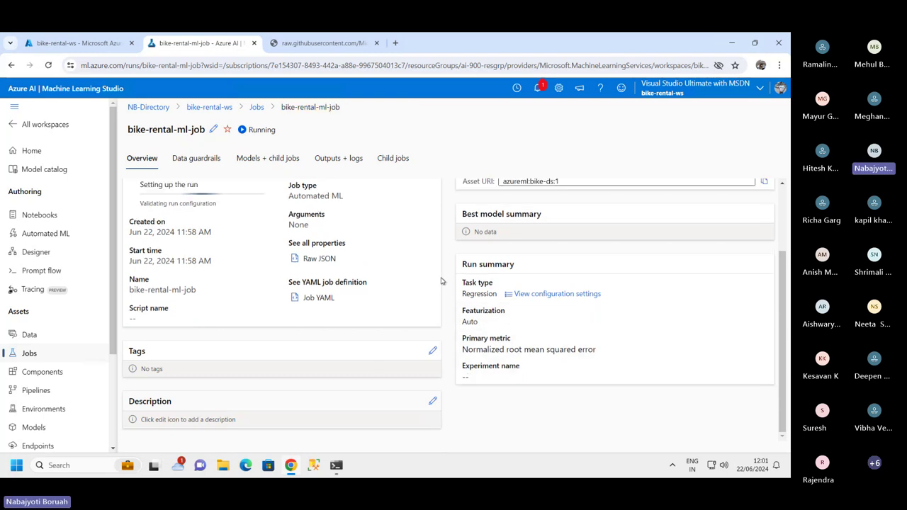
scroll(489, 354, "down", 1)
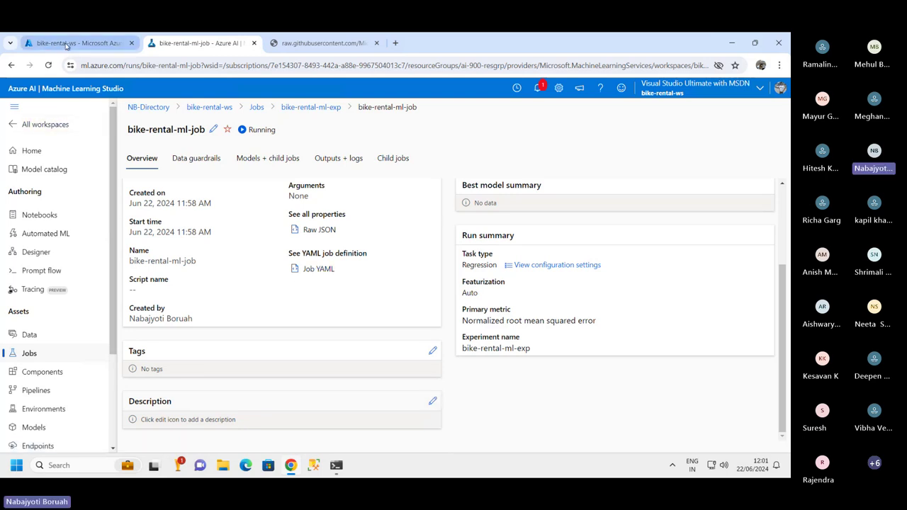
- Switch to the Azure portal and close the bike-rental-ws and deployment overview pages to return to All services
left_click(66, 43)
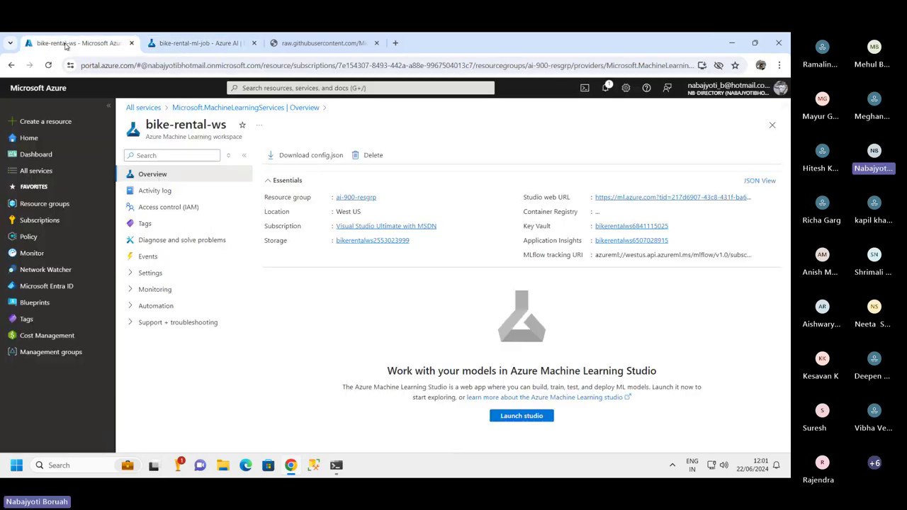
left_click(772, 124)
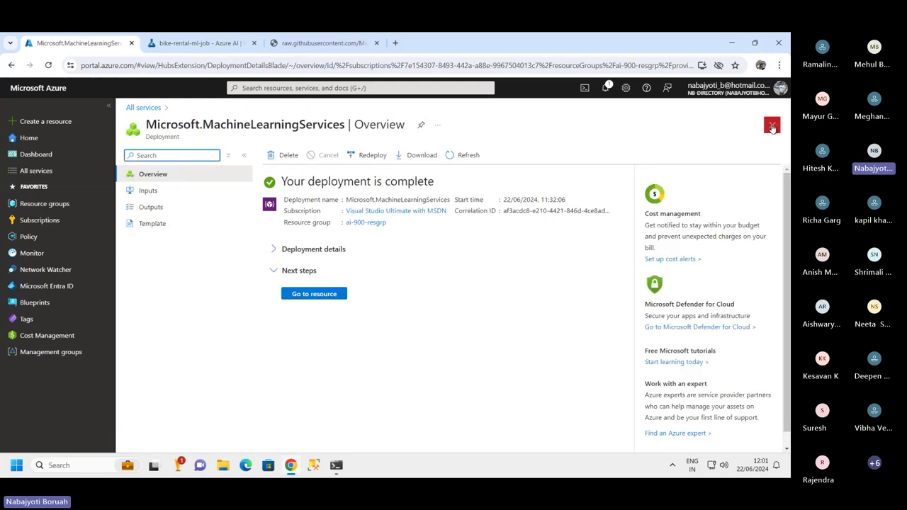
left_click(771, 125)
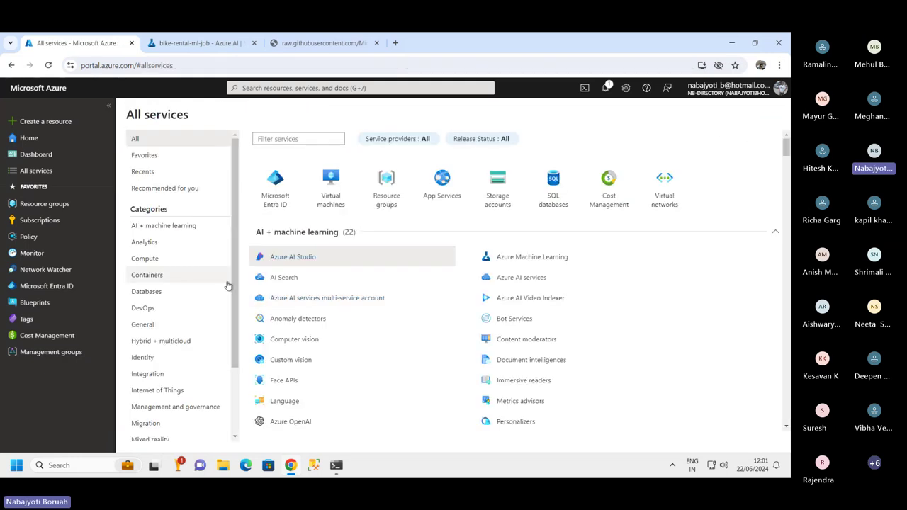
scroll(234, 272, "down", 1)
scroll(236, 262, "up", 1)
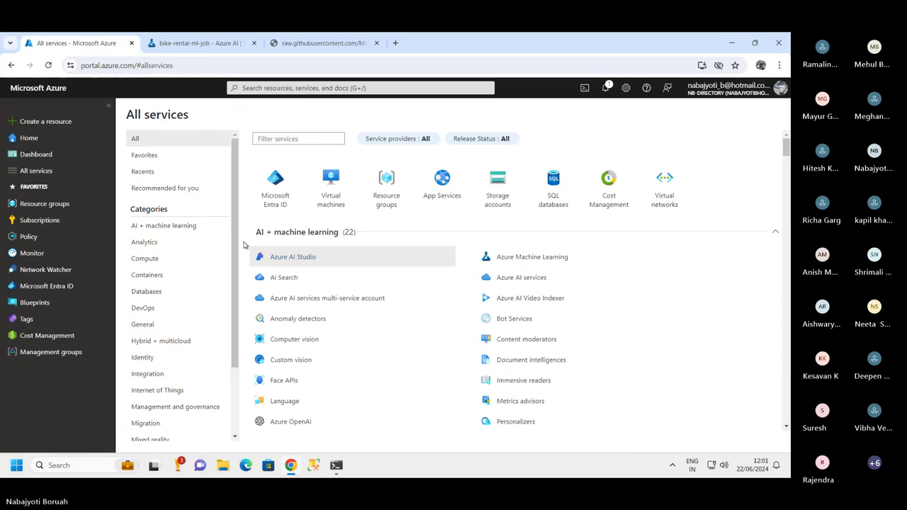
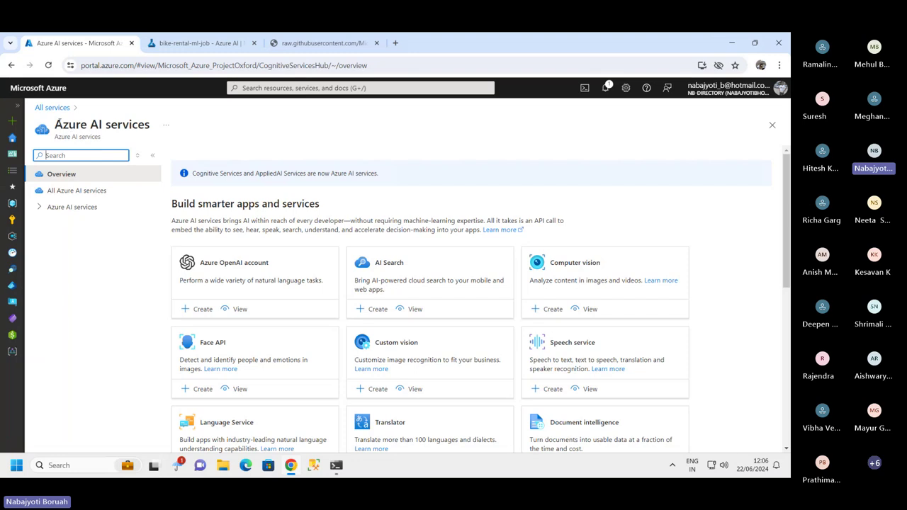
- Examine the Azure AI services catalogue, from the Azure OpenAI account to the Azure AI services multi-service account
left_click_drag(60, 125, 152, 124)
left_click(119, 268)
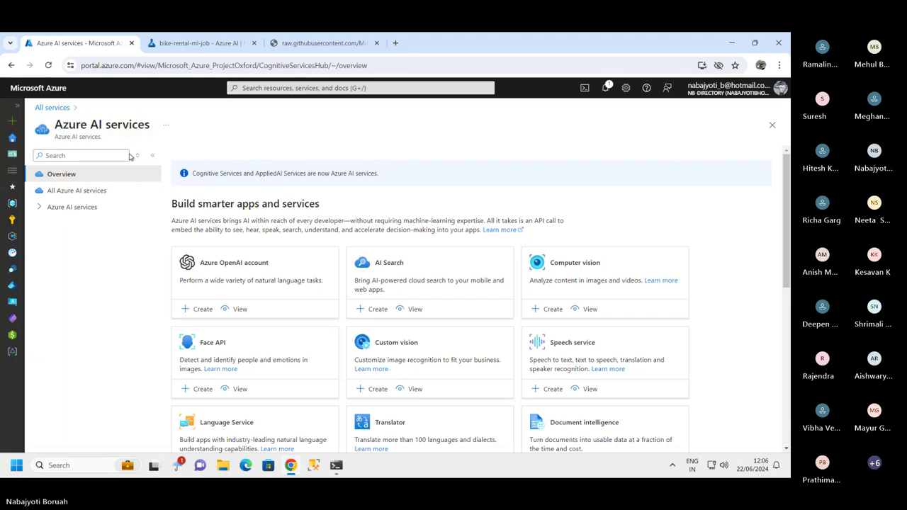
scroll(312, 377, "down", 2)
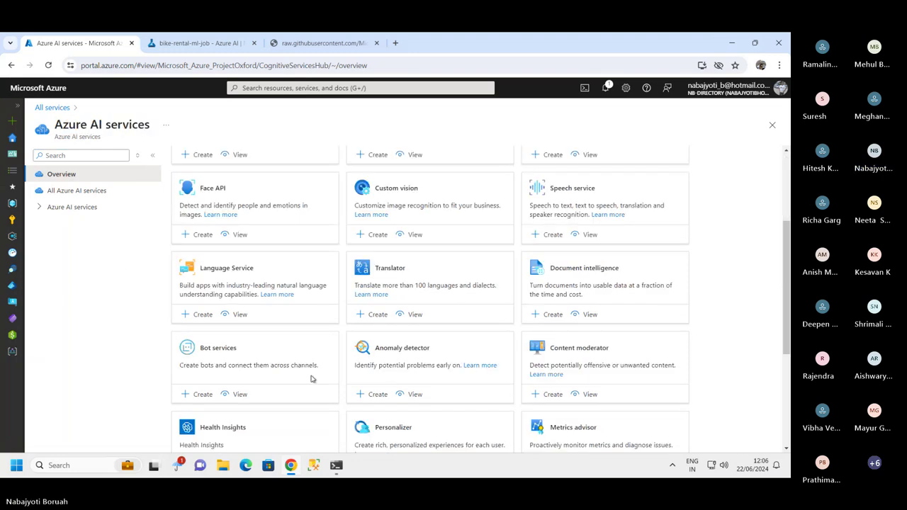
scroll(269, 377, "up", 2)
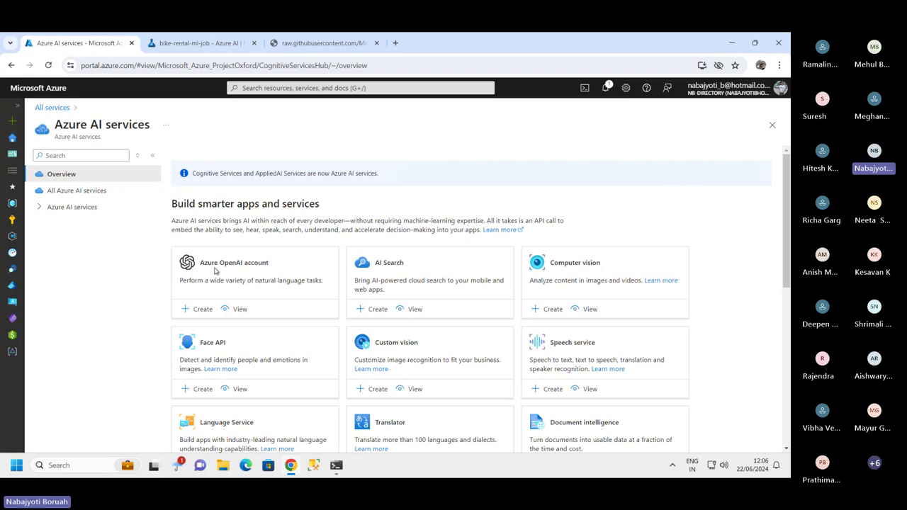
left_click_drag(207, 263, 305, 269)
scroll(495, 301, "down", 2)
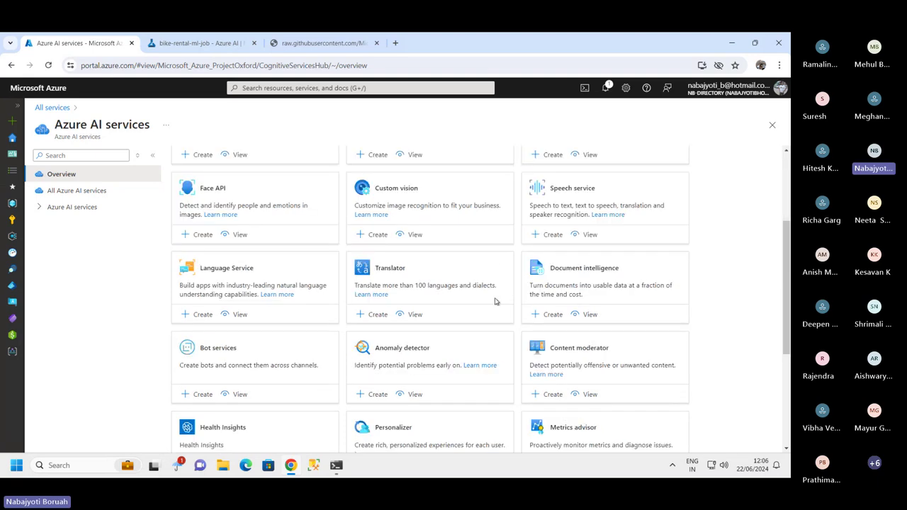
scroll(457, 356, "down", 3)
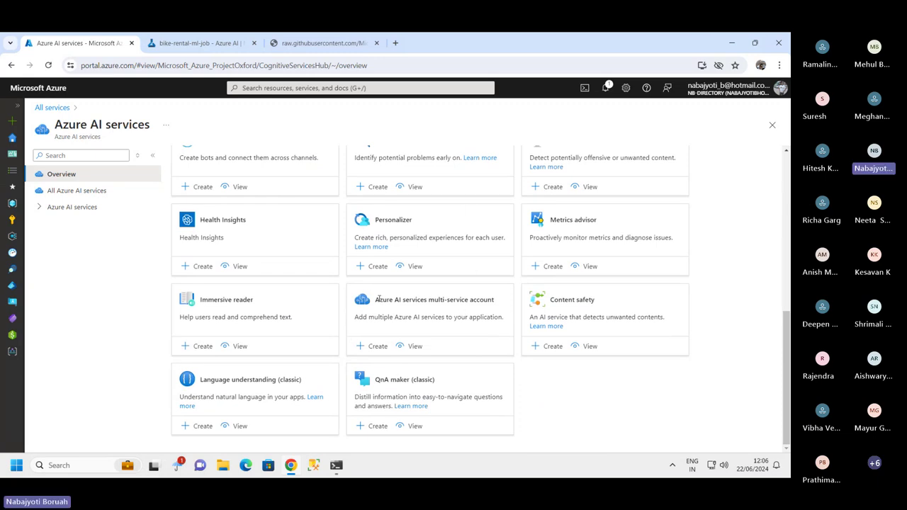
left_click_drag(378, 300, 500, 302)
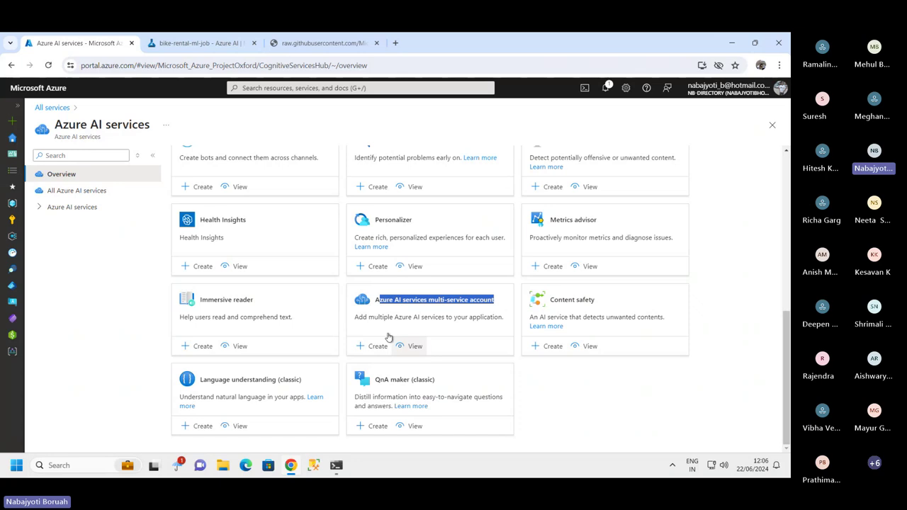
left_click(428, 310)
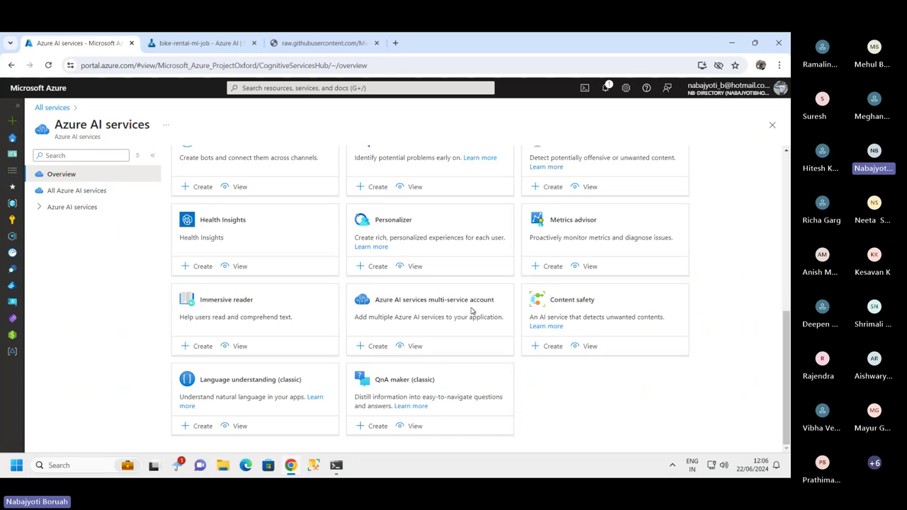
left_click_drag(433, 301, 498, 302)
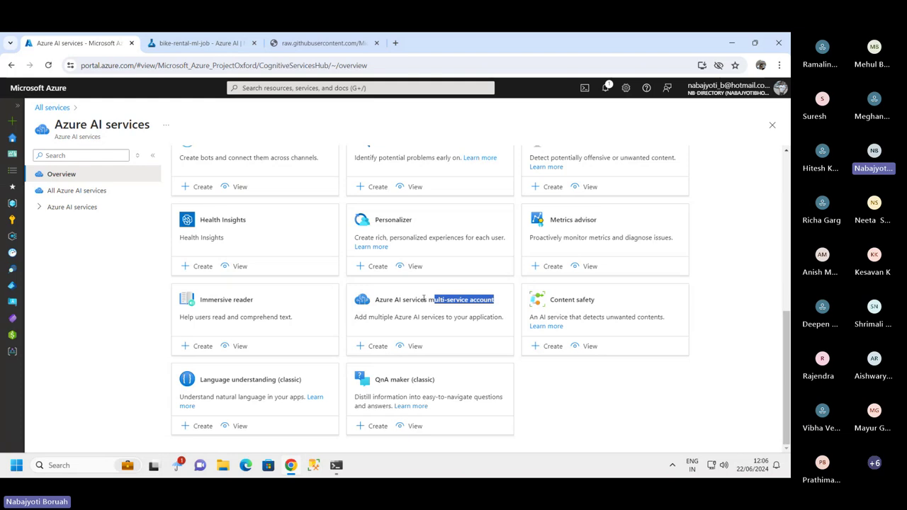
- Start creating an Azure AI services multi-service account and assign it to the existing resource group ai-900-resgrp
left_click(375, 346)
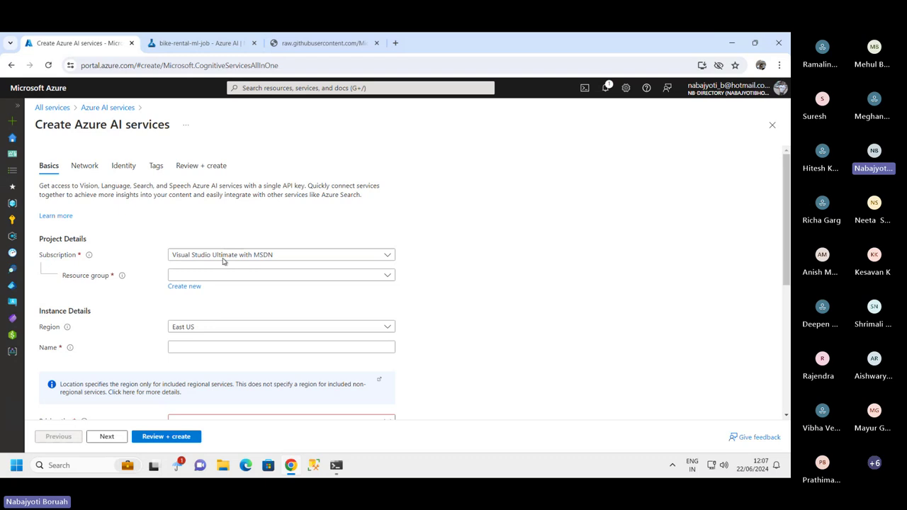
left_click(190, 287)
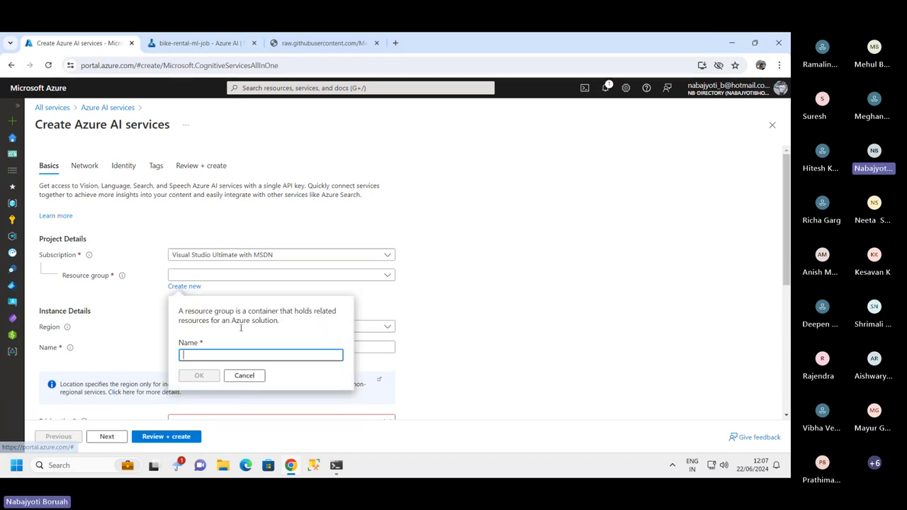
left_click(336, 277)
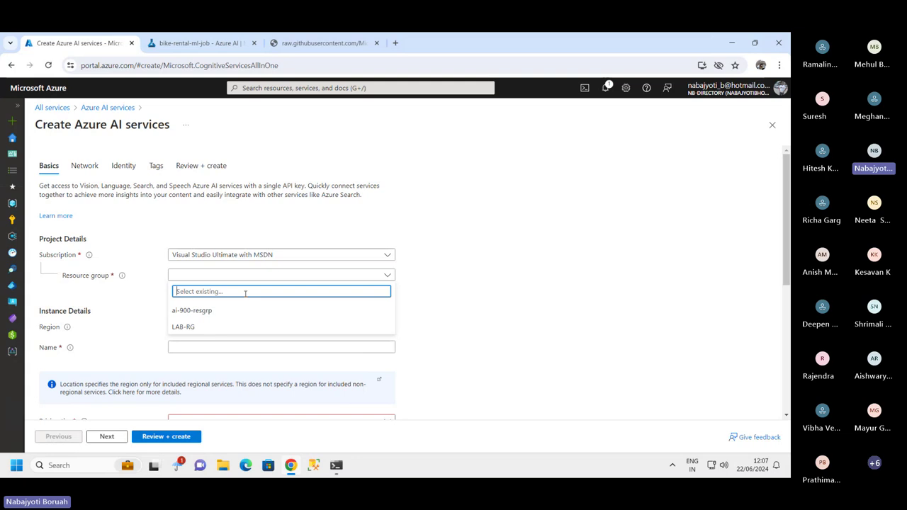
left_click(202, 311)
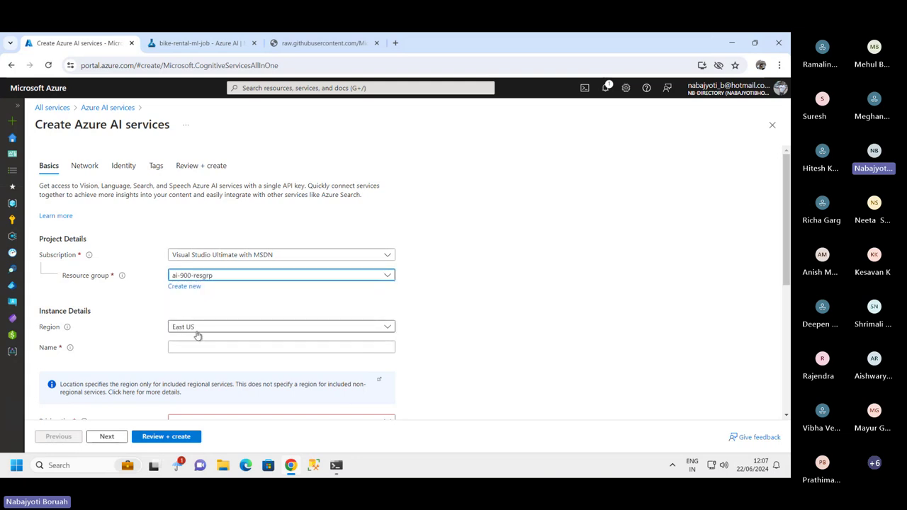
- Set the region of the new Azure AI services resource to West US
left_click(218, 327)
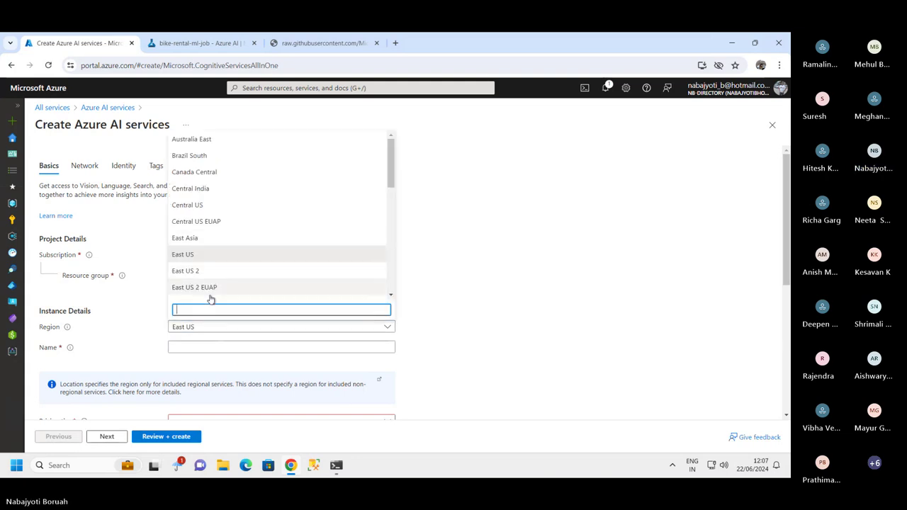
scroll(220, 291, "down", 2)
scroll(213, 248, "down", 1)
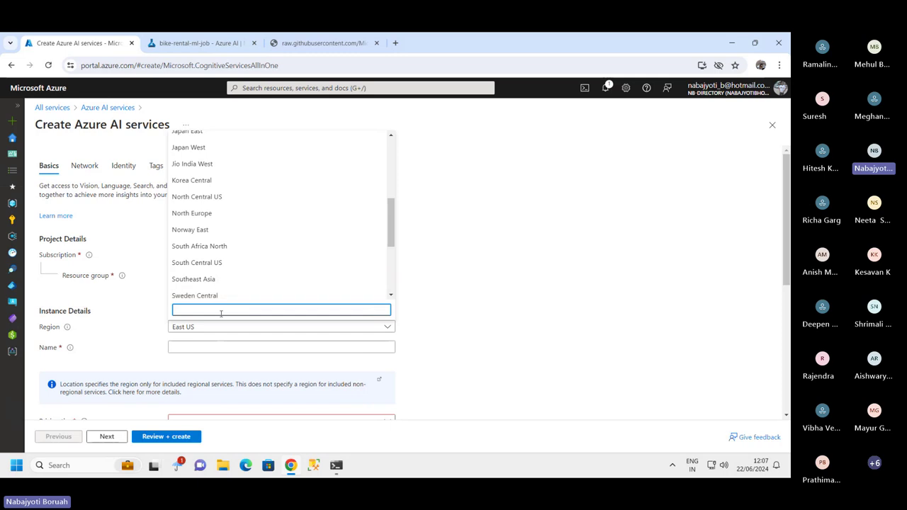
scroll(202, 294, "down", 2)
scroll(212, 277, "down", 1)
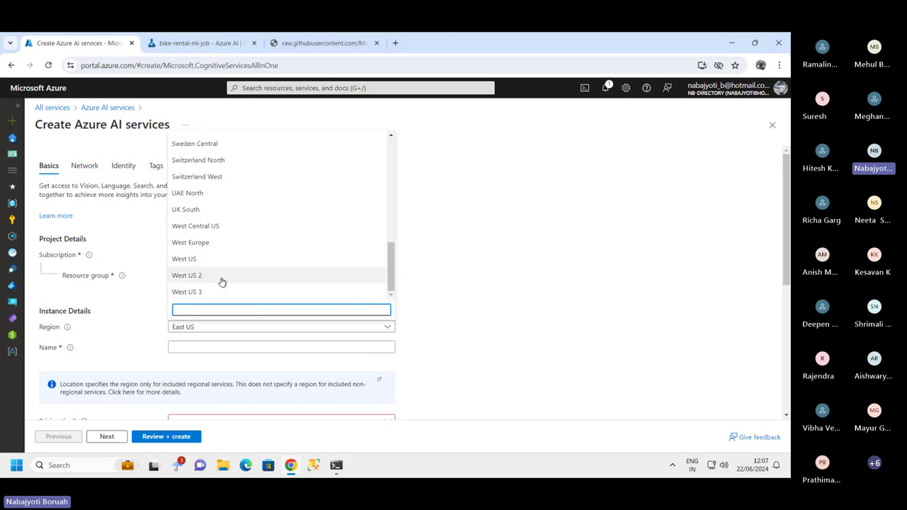
left_click(184, 259)
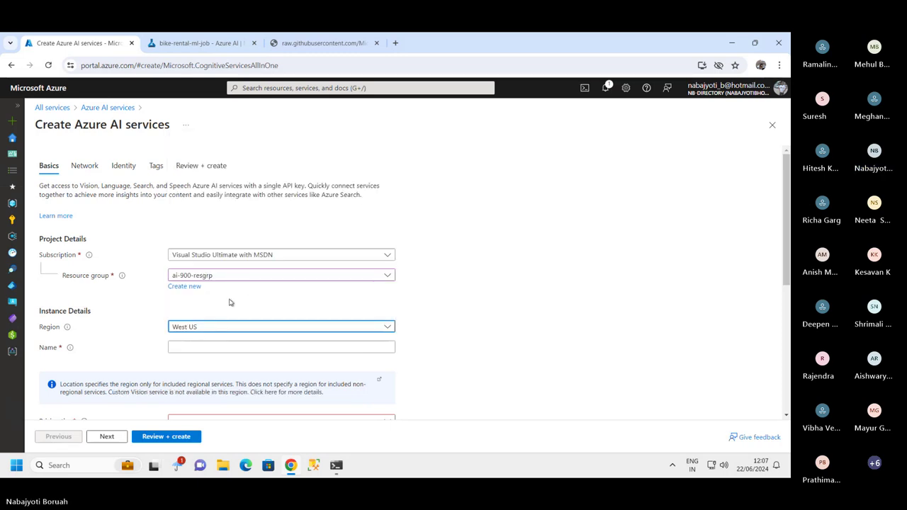
- Name the new Azure AI services resource demo-ai-srv20
left_click(200, 346)
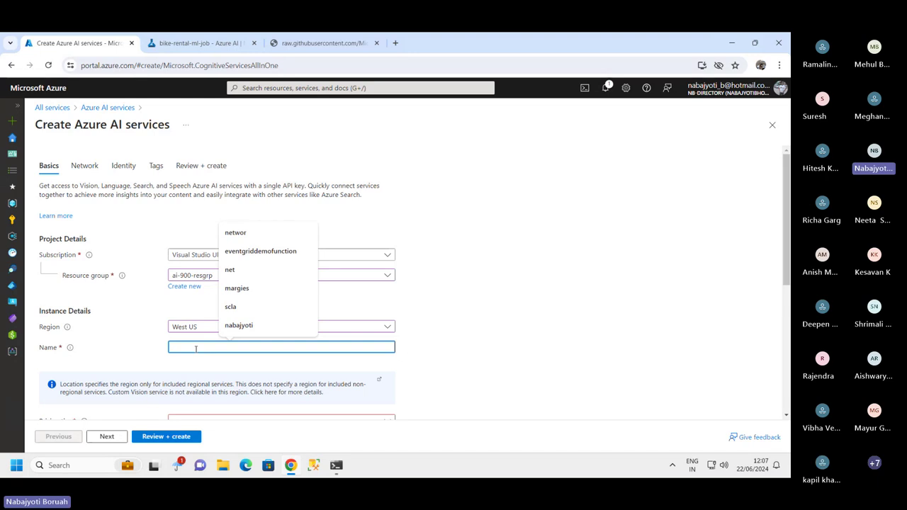
type("demo-")
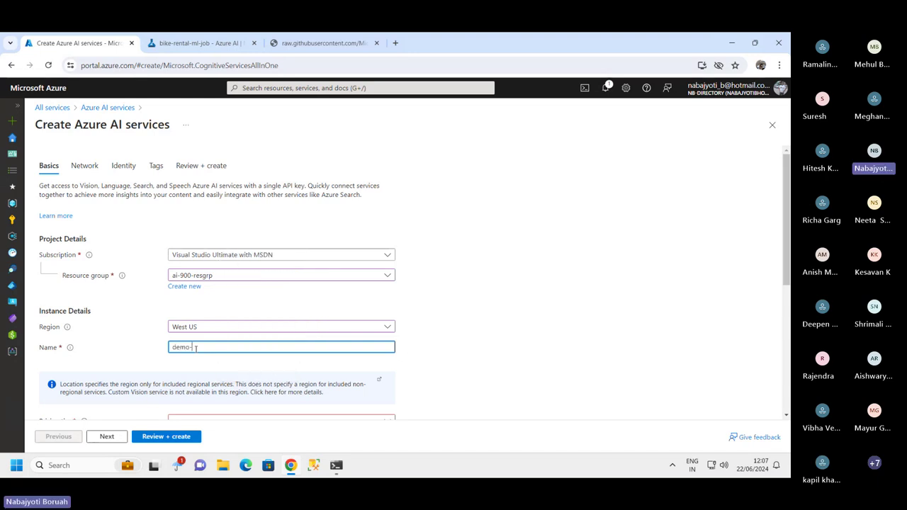
type("ai-srv")
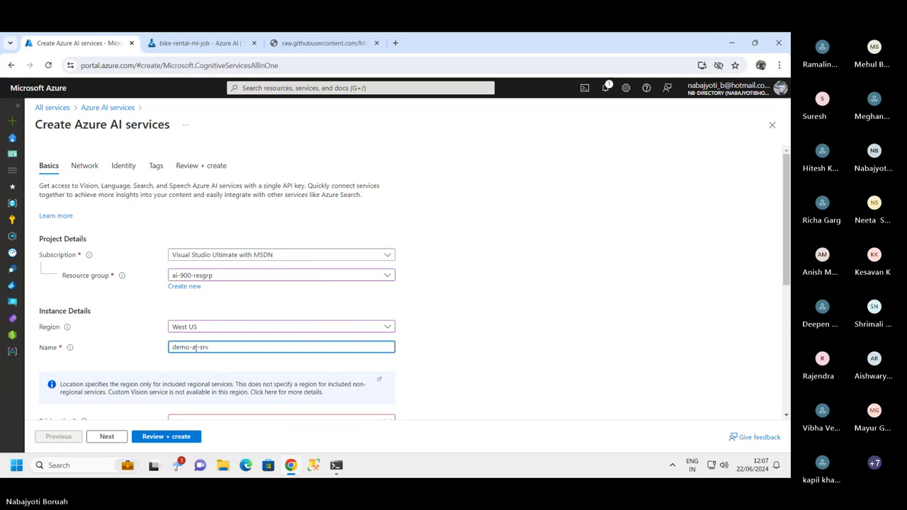
type("20")
left_click(489, 348)
- Choose the Standard S0 pricing tier and acknowledge having read and understood the terms
scroll(481, 347, "down", 2)
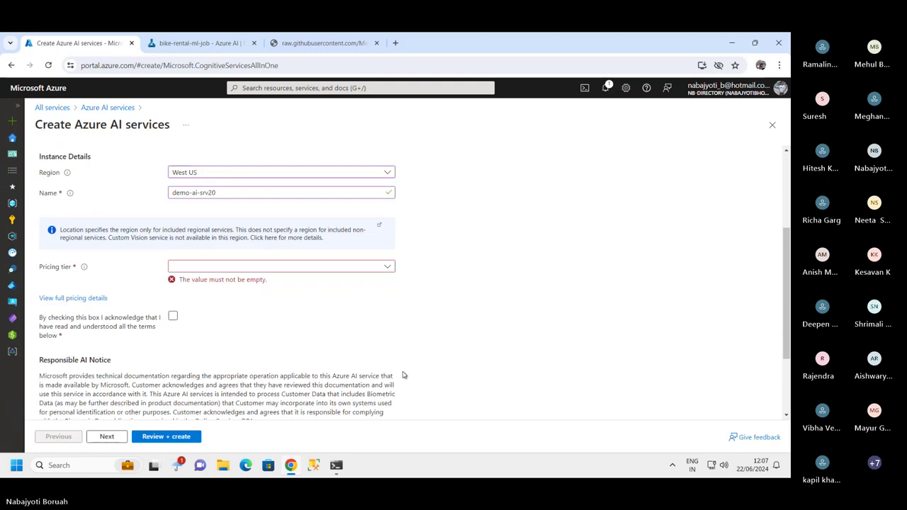
left_click(212, 267)
left_click(194, 281)
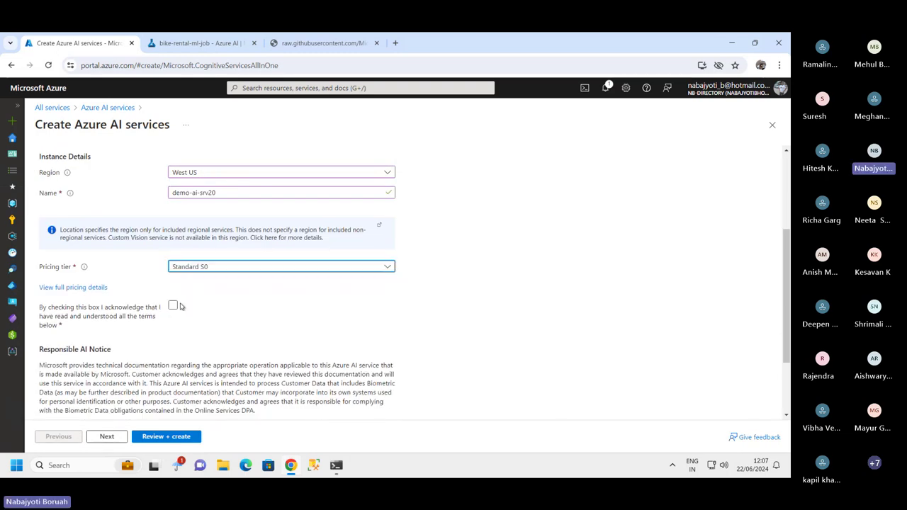
left_click(172, 307)
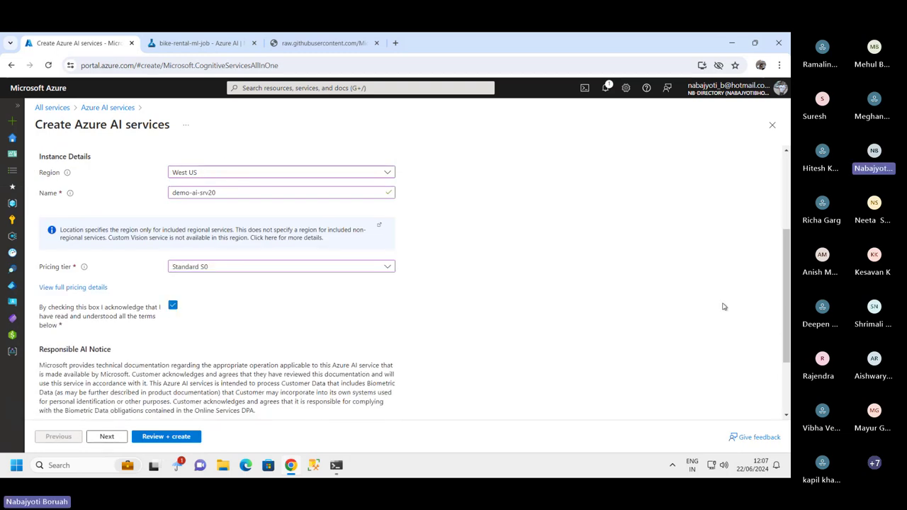
- Check the basic settings of demo-ai-srv20, go to the final review, and create the resource
scroll(702, 198, "up", 3)
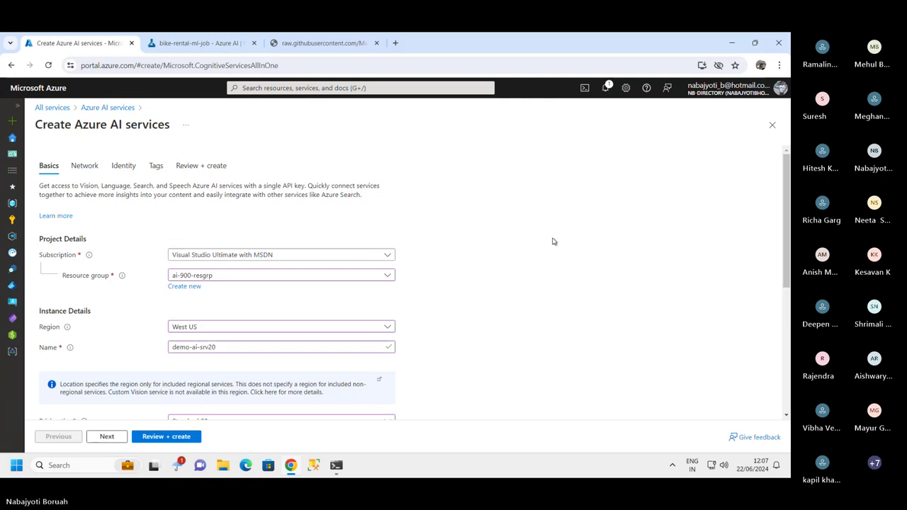
scroll(496, 227, "down", 3)
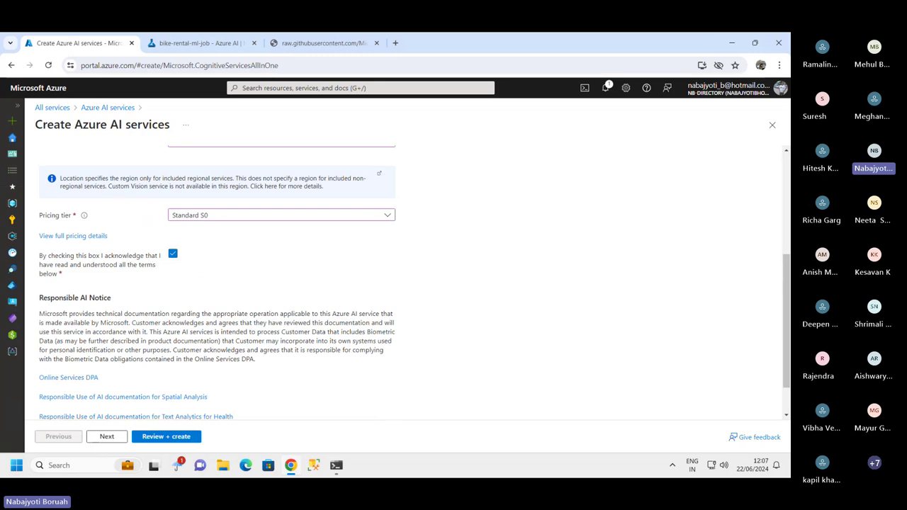
scroll(576, 255, "up", 1)
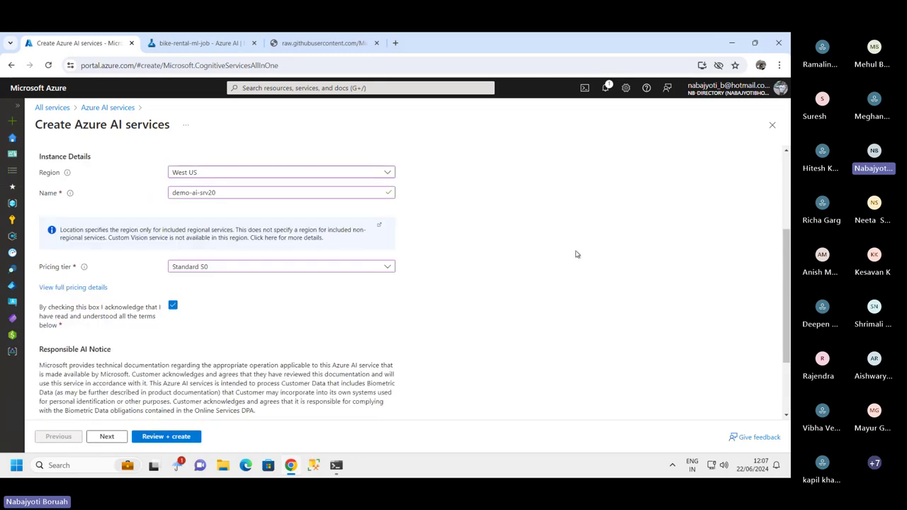
scroll(576, 254, "up", 3)
scroll(564, 269, "down", 4)
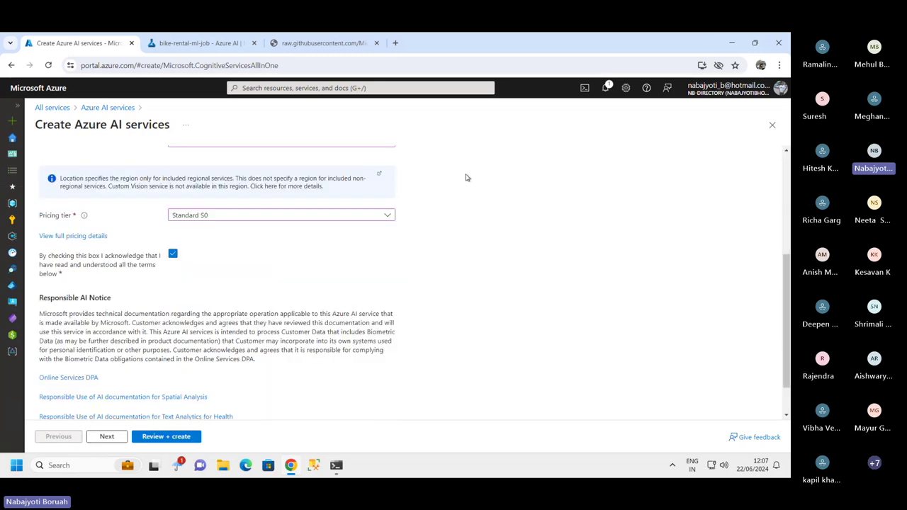
scroll(472, 173, "up", 3)
scroll(524, 244, "down", 2)
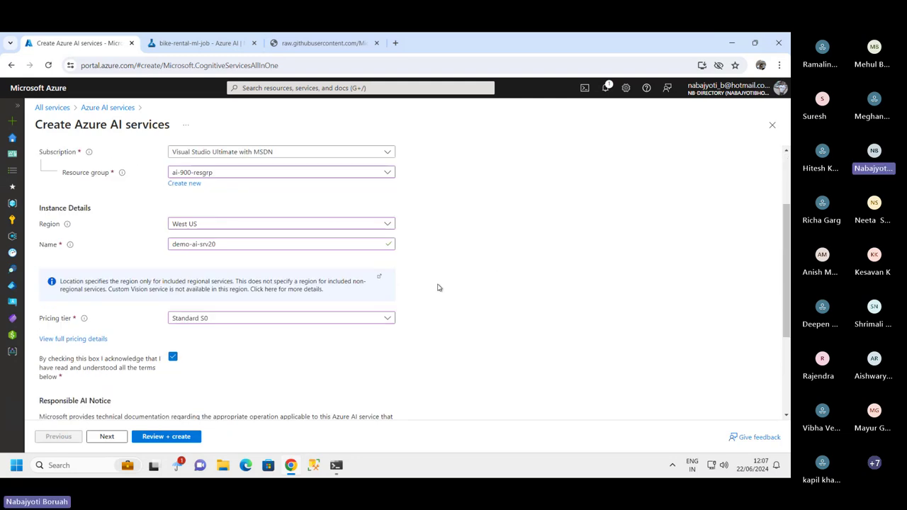
scroll(437, 288, "down", 3)
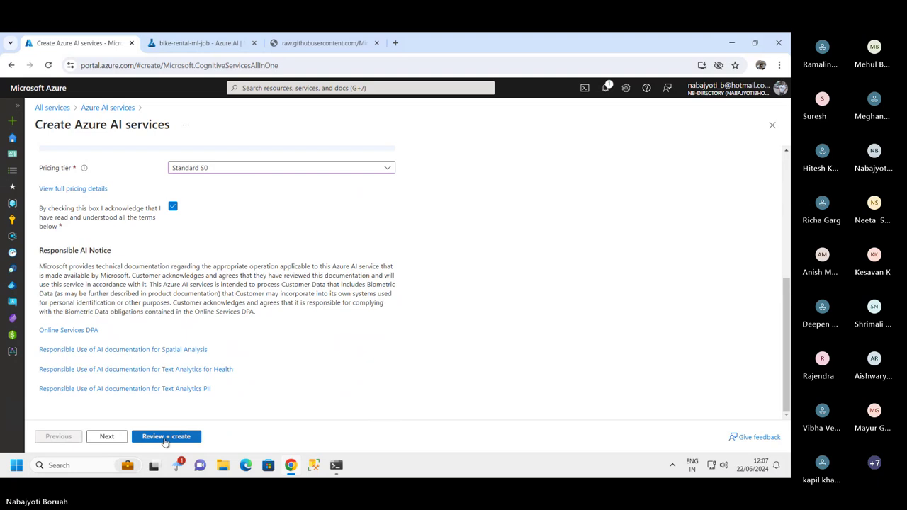
left_click(165, 436)
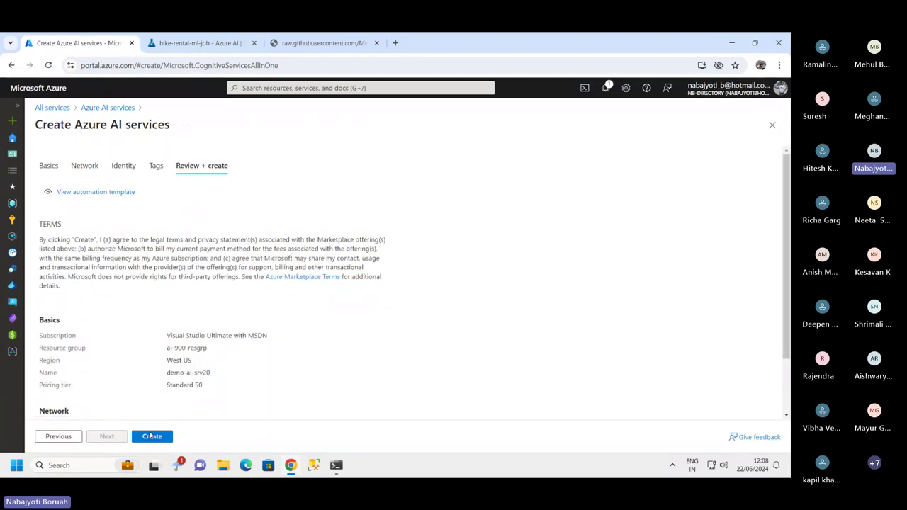
left_click(151, 436)
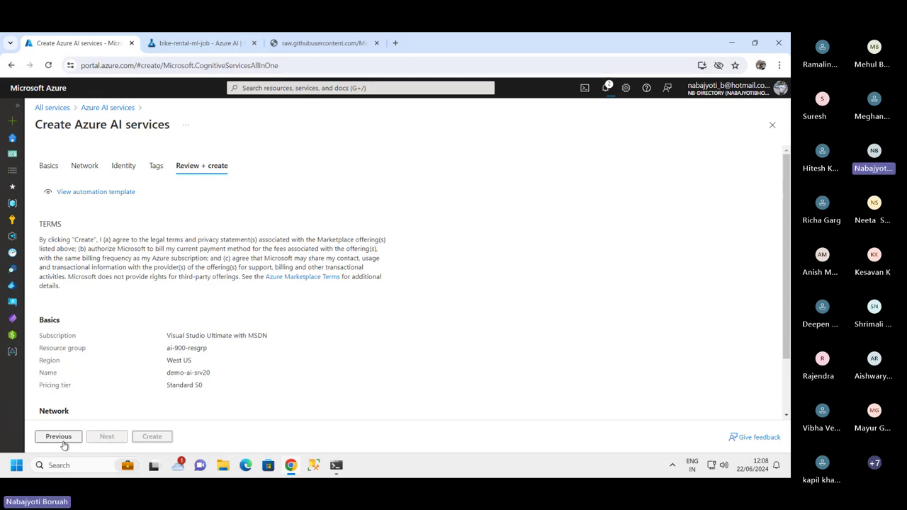
- Check the review summary, let the Azure AI services deployment run, and open the deployed demo-ai-srv20 resource
scroll(326, 260, "down", 1)
scroll(290, 246, "up", 1)
scroll(134, 279, "down", 1)
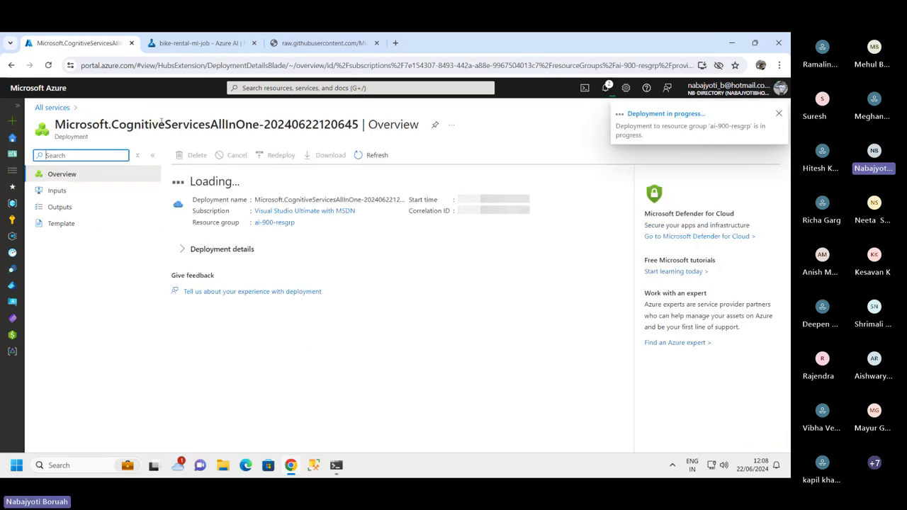
left_click_drag(119, 125, 383, 125)
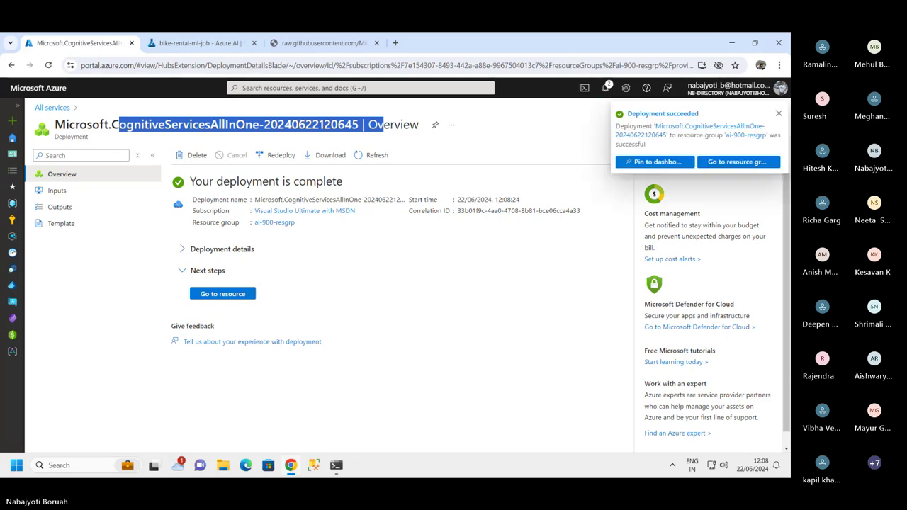
left_click(227, 295)
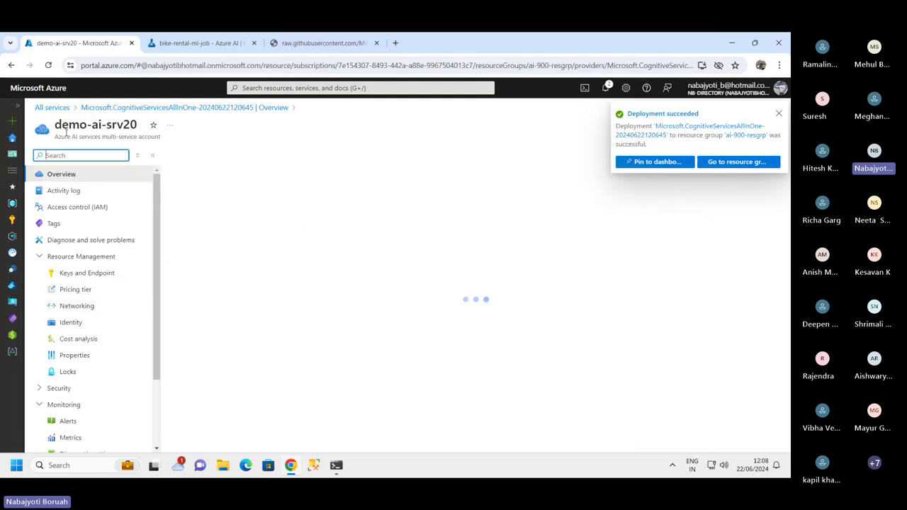
- Examine the access keys, region and endpoint URL of demo-ai-srv20, keeping the keys hidden
left_click(86, 272)
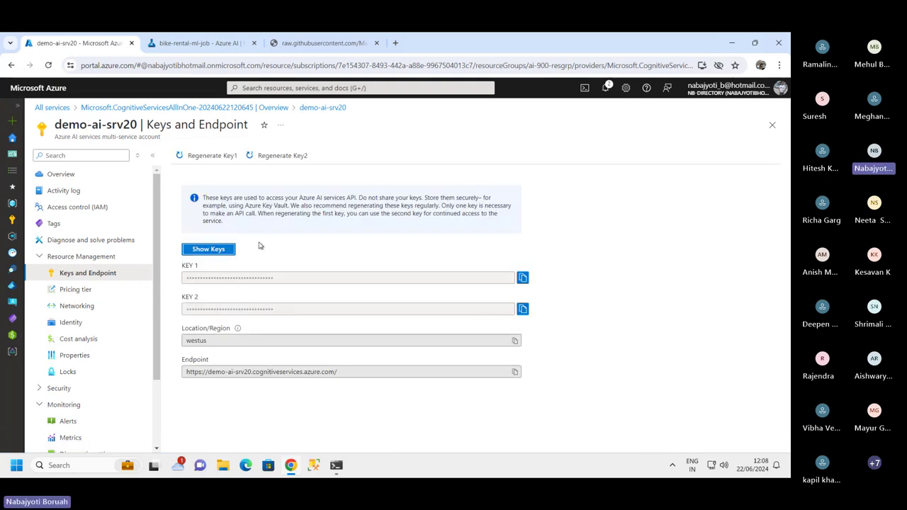
left_click(216, 251)
left_click(217, 251)
left_click_drag(345, 373, 188, 372)
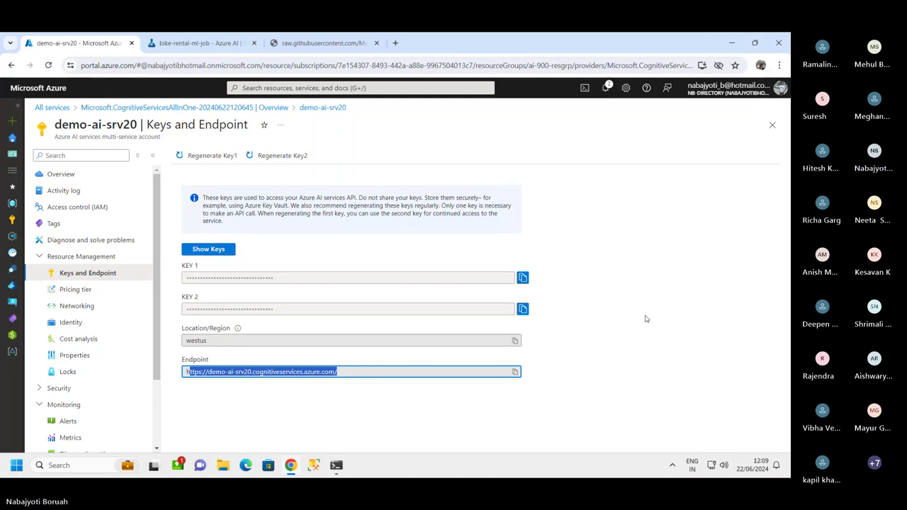
left_click(369, 363)
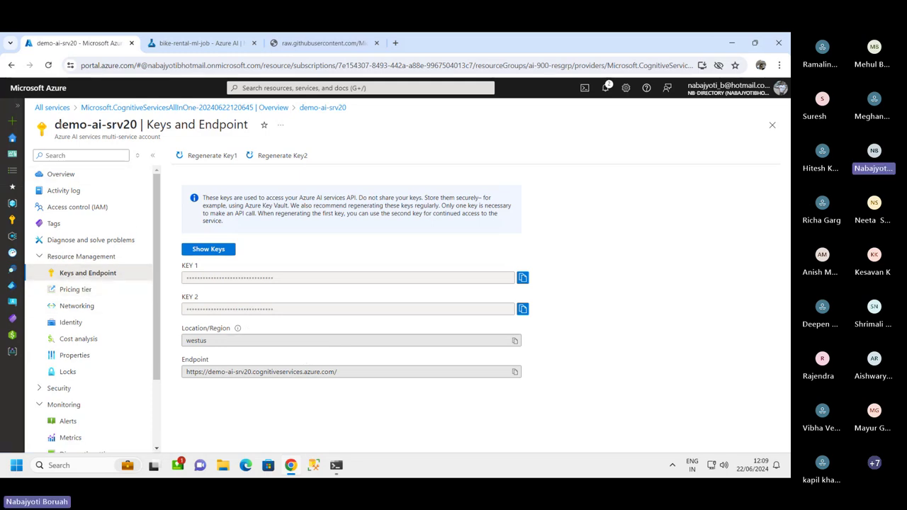
left_click_drag(61, 125, 132, 125)
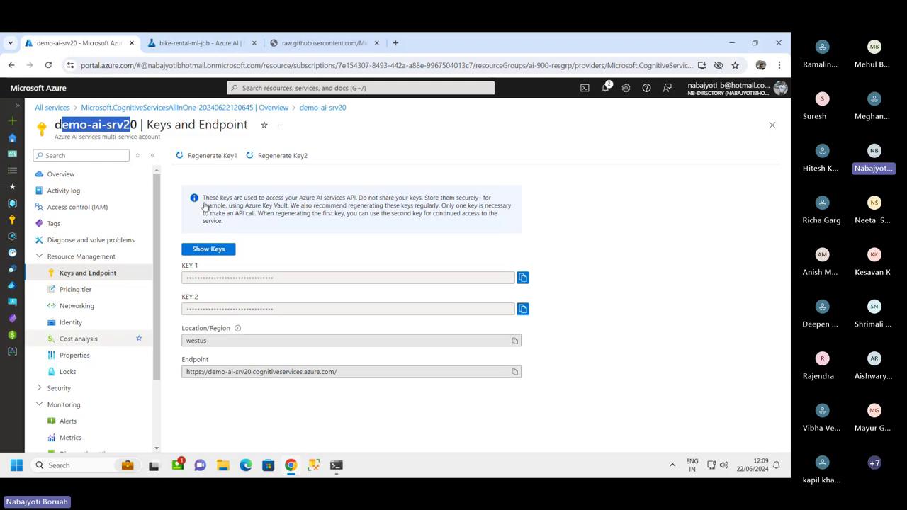
scroll(157, 326, "down", 3)
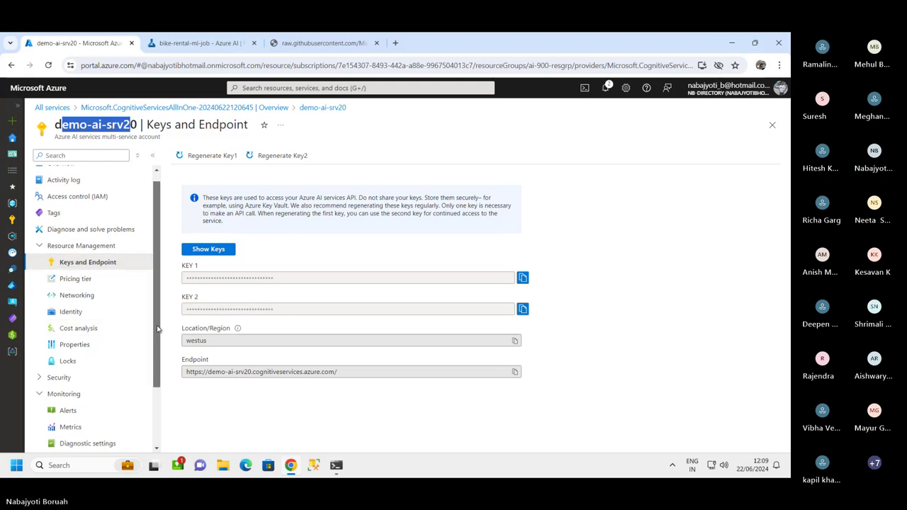
scroll(160, 283, "up", 3)
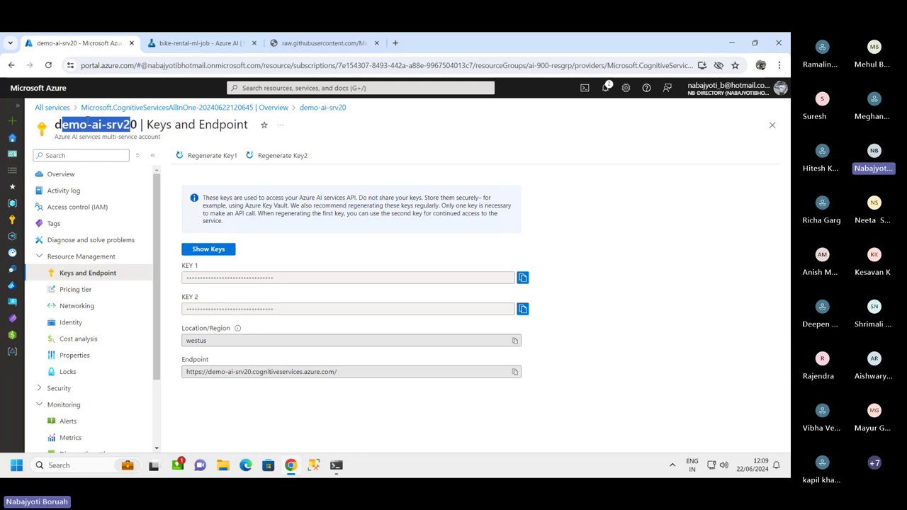
- Load Vision Studio at portal.vision.cognitive.azure.com in place of the daily-bike-share.csv page
left_click(290, 44)
left_click(250, 65)
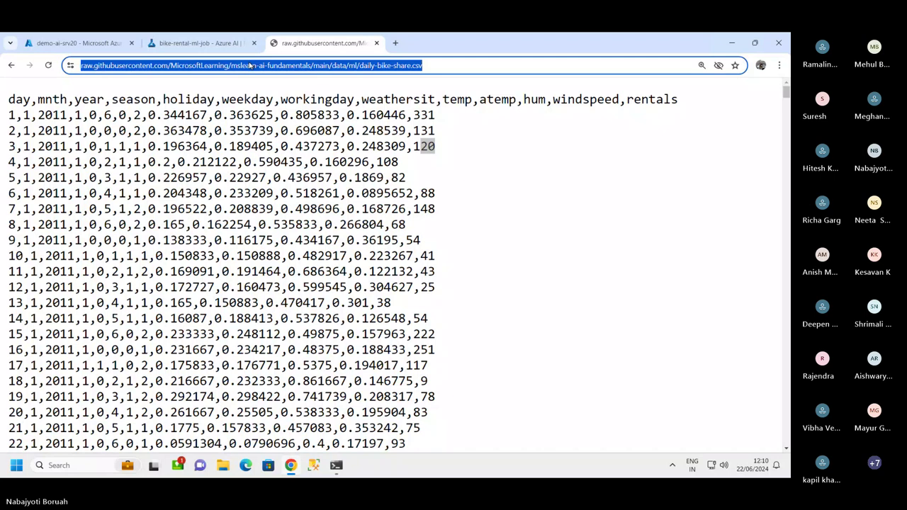
type("vi")
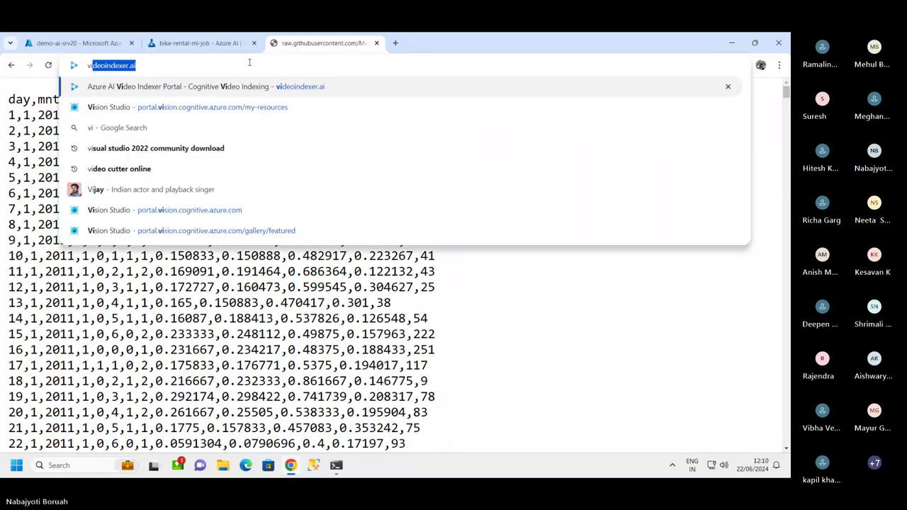
left_click(187, 210)
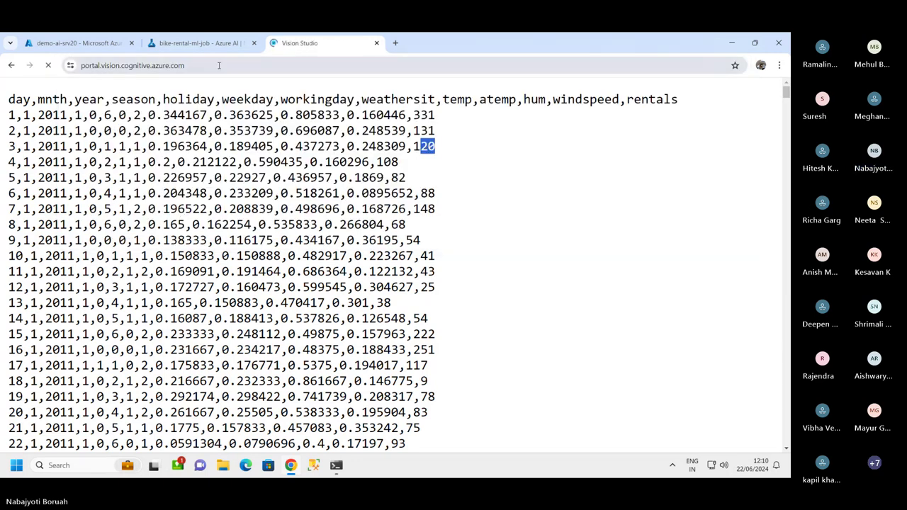
left_click(112, 69)
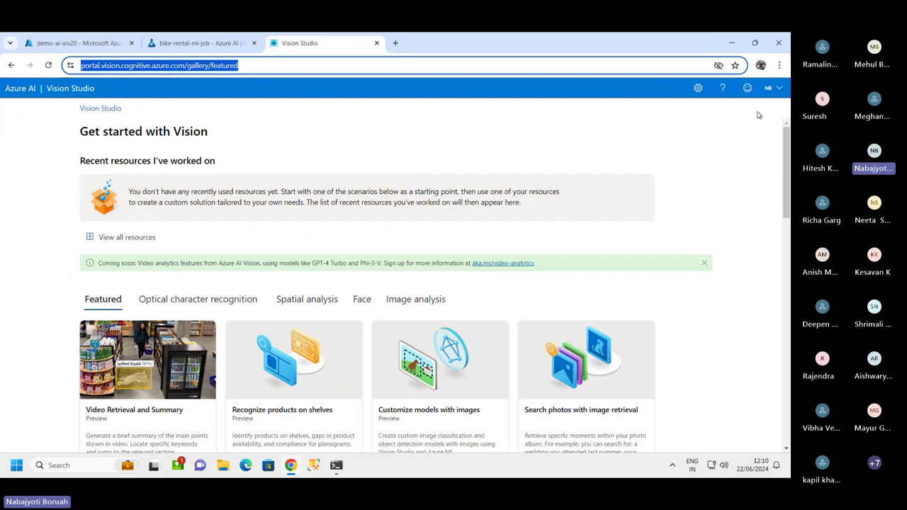
- Sign out of Vision Studio, choosing the signed-in Microsoft account as the one to sign out
left_click(775, 89)
left_click(736, 164)
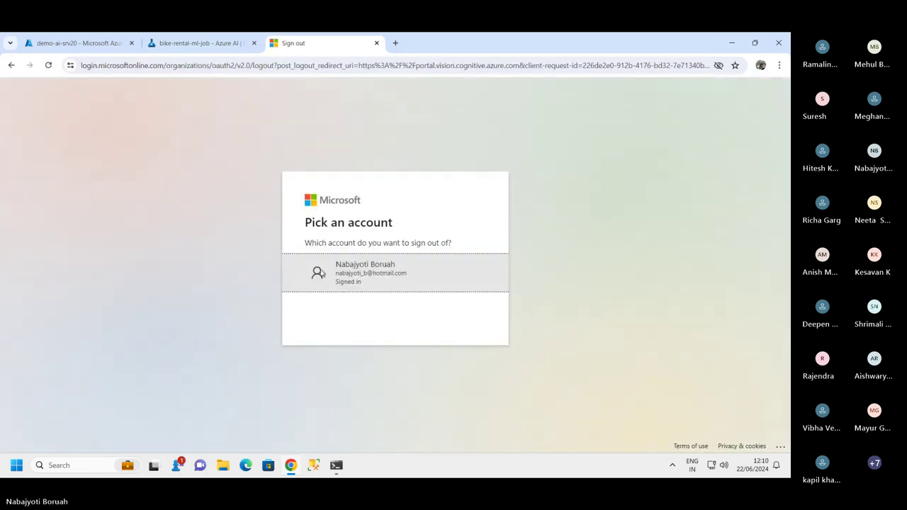
left_click(378, 281)
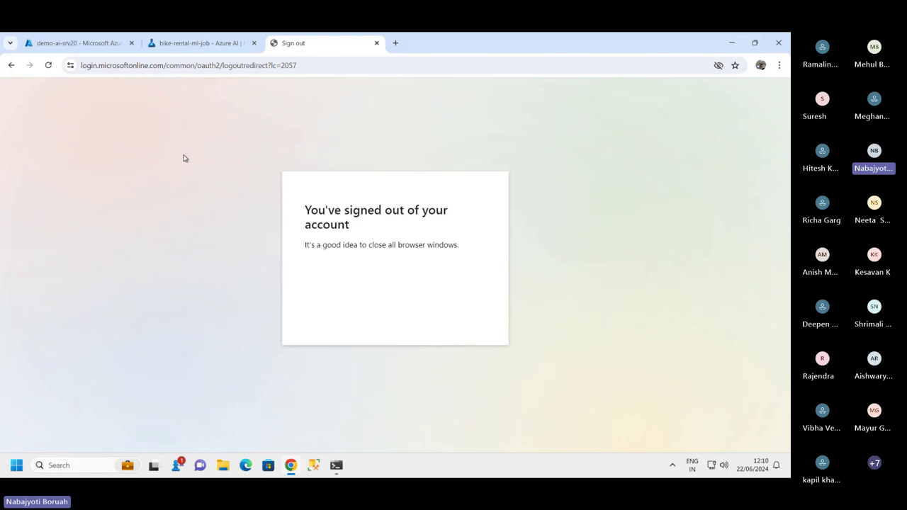
- Reopen the Vision Studio featured gallery at portal.vision.cognitive.azure.com/gallery/featured
left_click(328, 65)
key("Return")
left_click(229, 66)
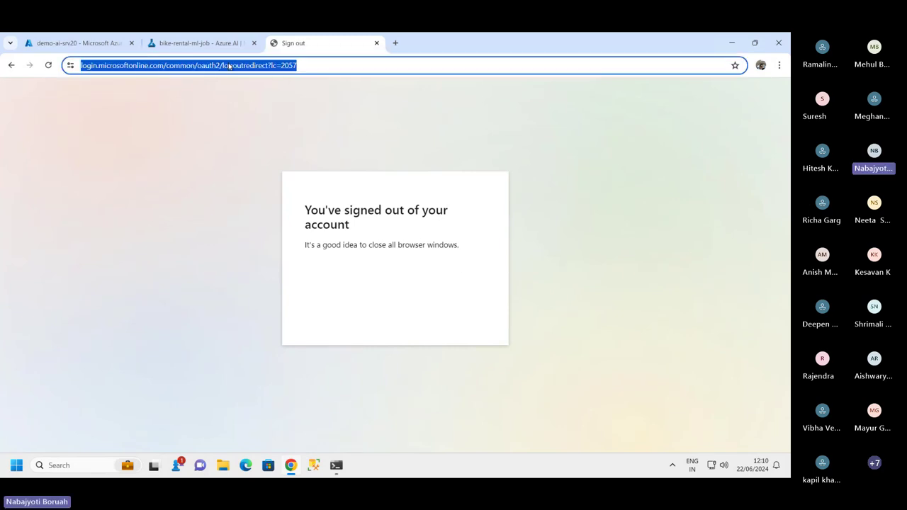
type("v")
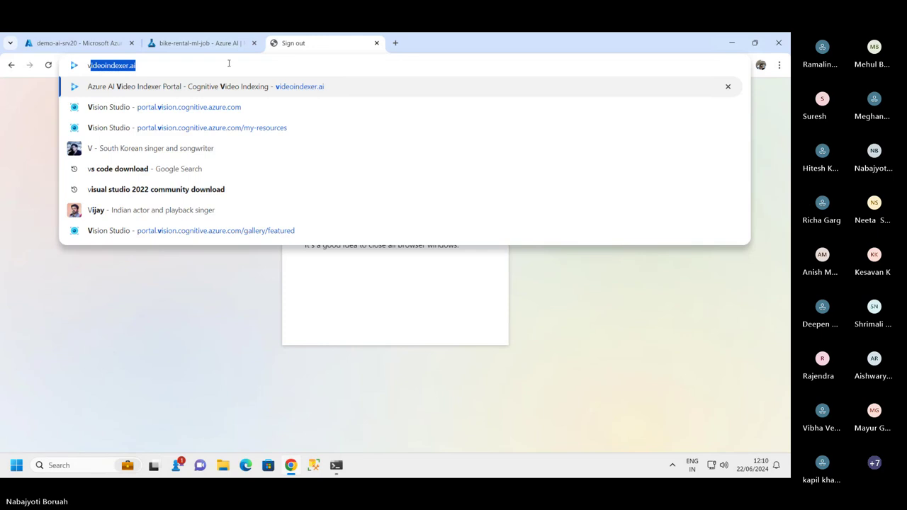
left_click(170, 231)
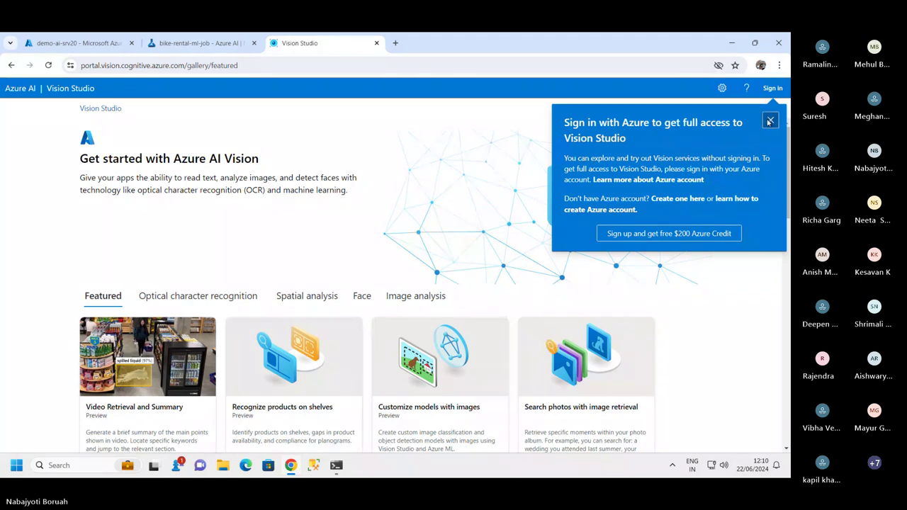
- Start signing in to Vision Studio with the existing Microsoft account and submit the account password
left_click(770, 122)
left_click(771, 87)
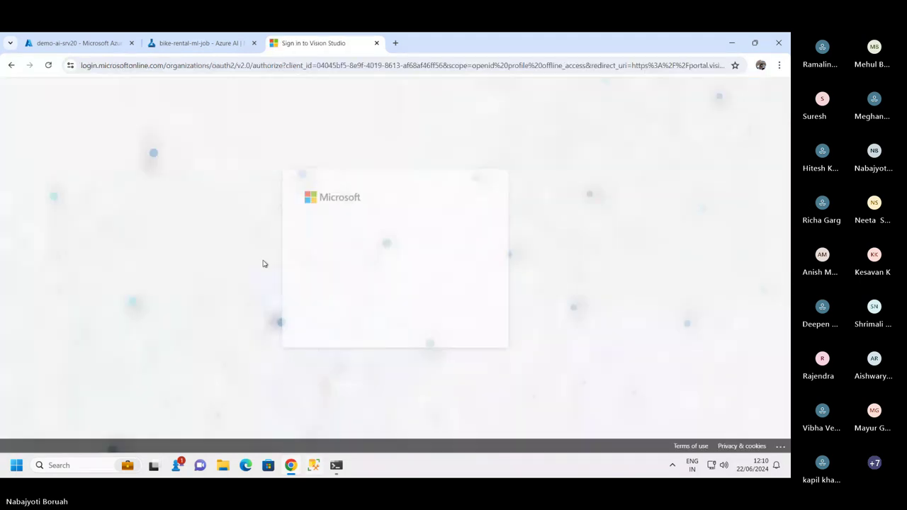
left_click(334, 261)
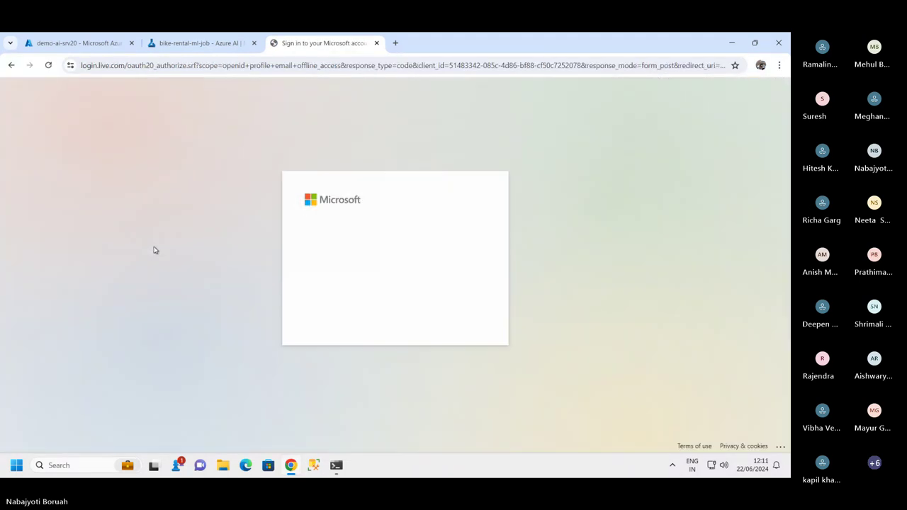
type("•")
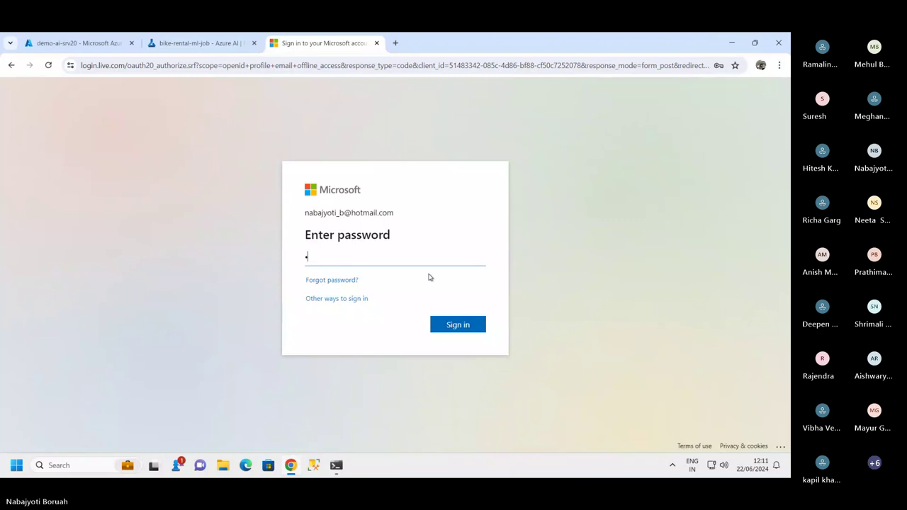
type("••••••")
left_click(458, 324)
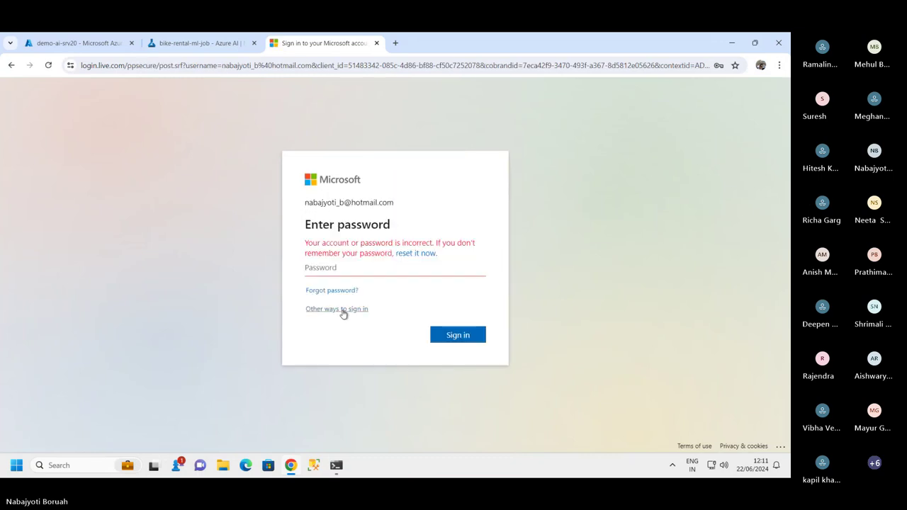
- Re-enter the account password to sign in, and dismiss the Vision Studio welcome dialog
type("••")
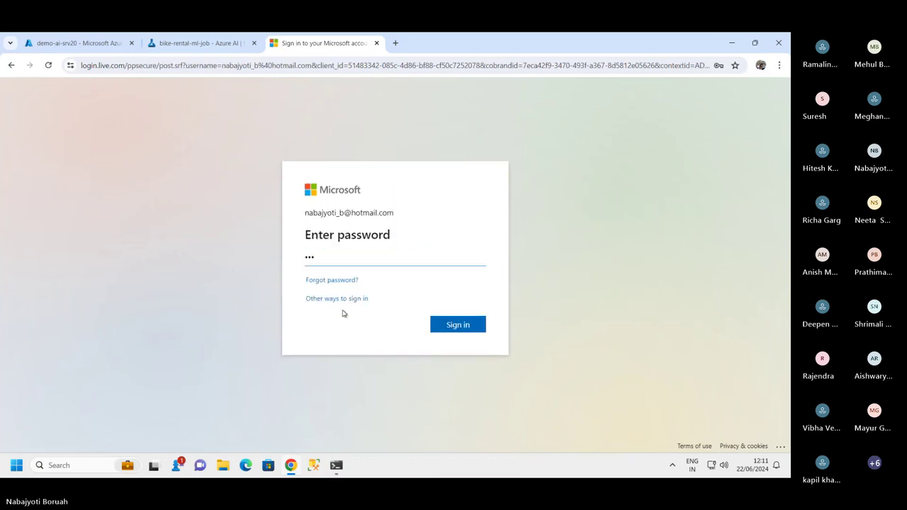
key("BackSpace")
type("••••••••••")
left_click(460, 330)
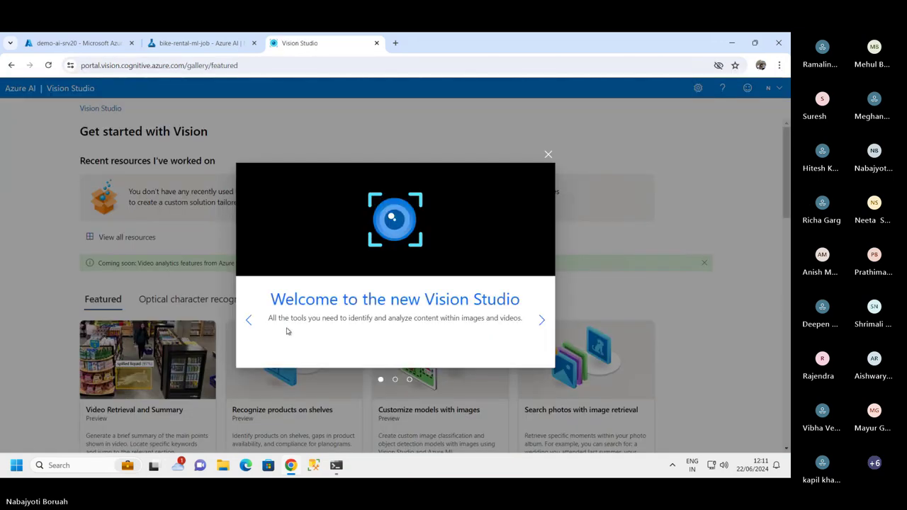
left_click(547, 155)
left_click(548, 154)
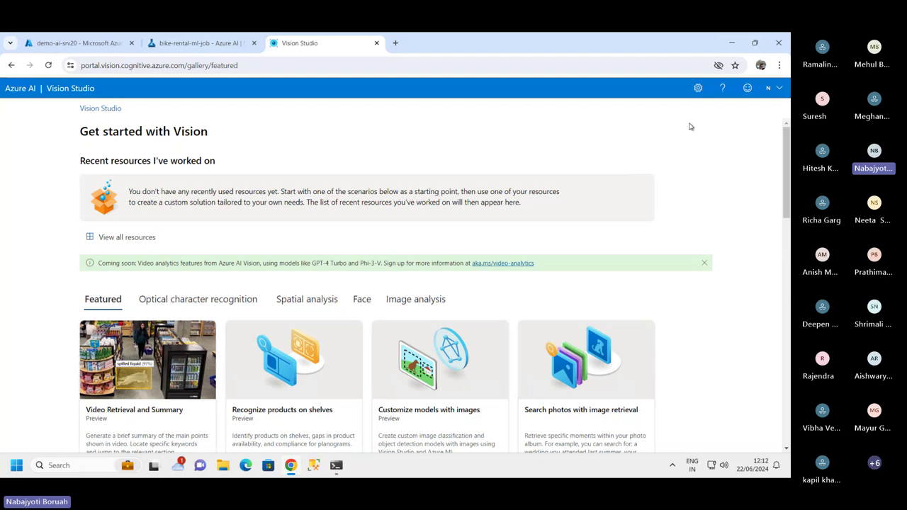
- Open the Vision Studio resource settings, select demo-ai-srv20, and compare it with the resource in the Azure portal
left_click(698, 88)
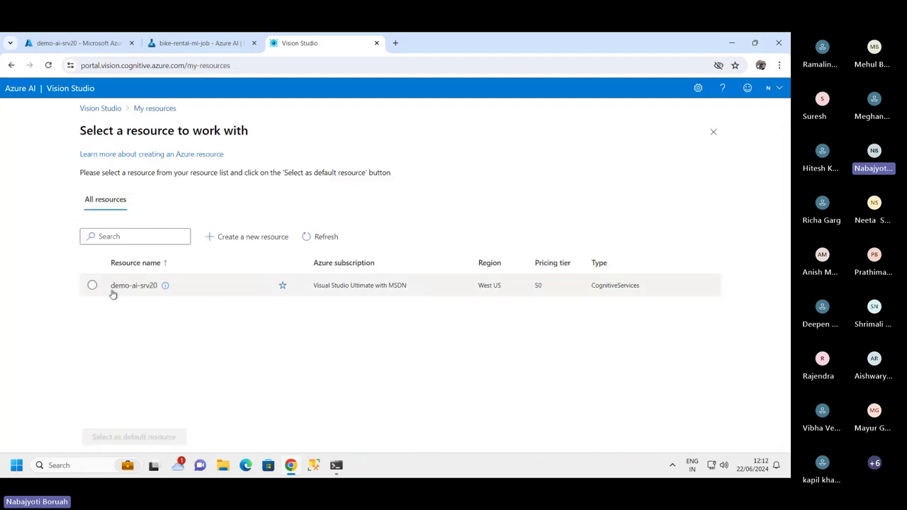
left_click(92, 284)
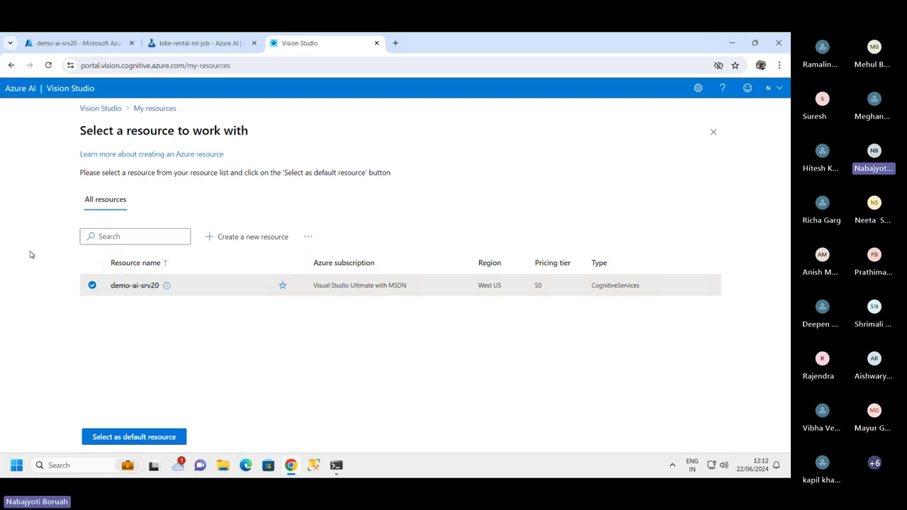
left_click(85, 42)
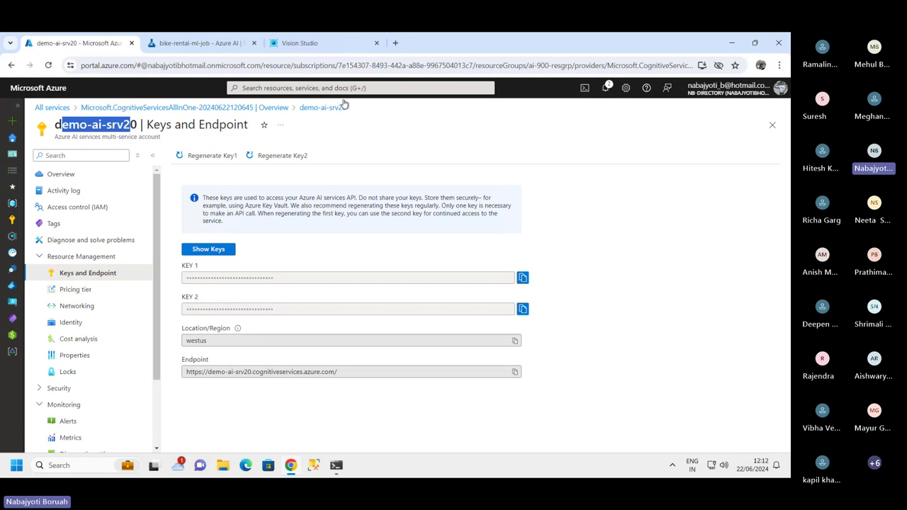
left_click(299, 48)
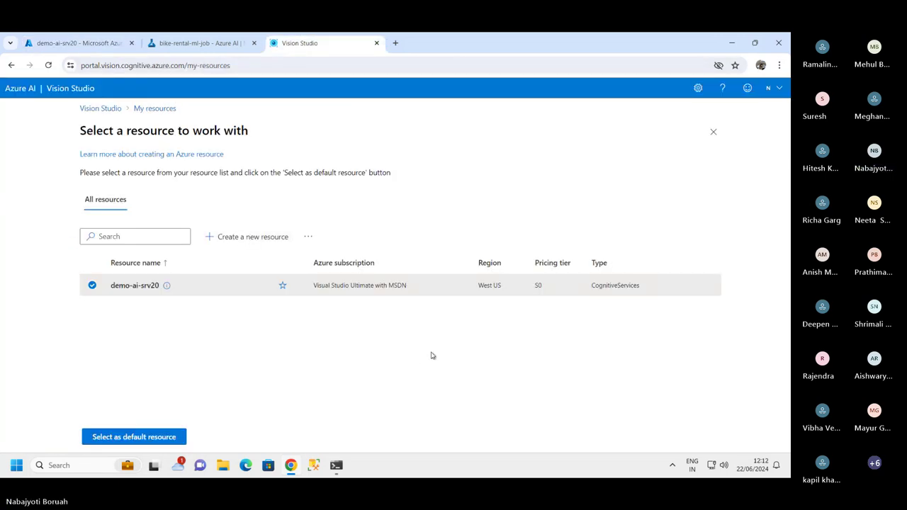
- Switch to Azure Machine Learning studio, refresh bike-rental-ml-job, and review its inputs, outputs and best model summary
left_click(198, 45)
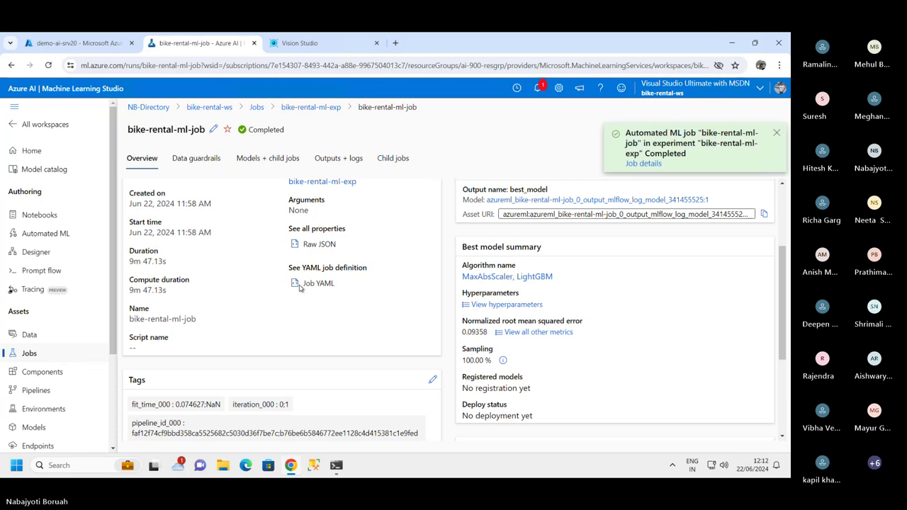
key("ctrl+0")
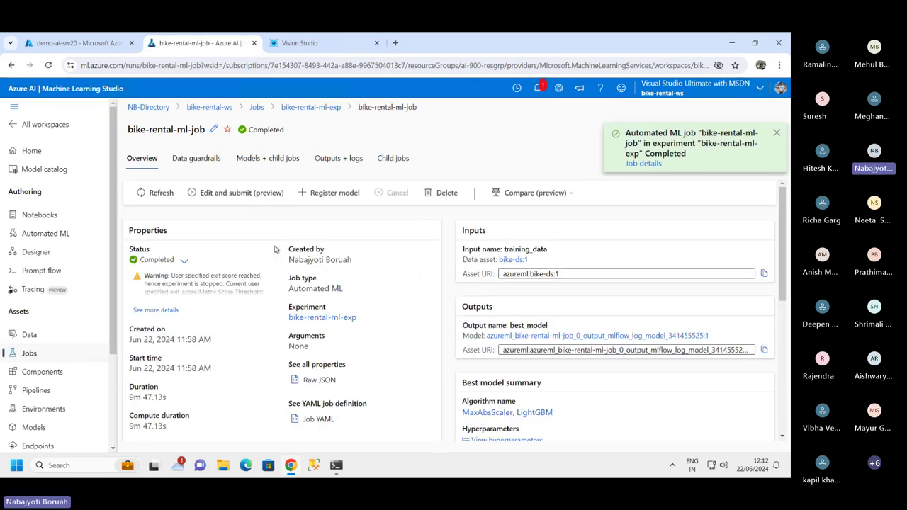
left_click(165, 194)
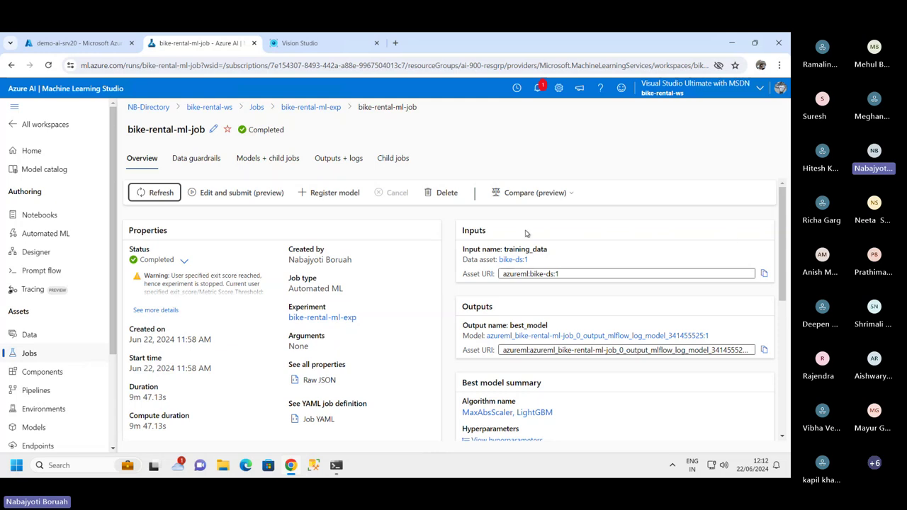
scroll(457, 319, "down", 1)
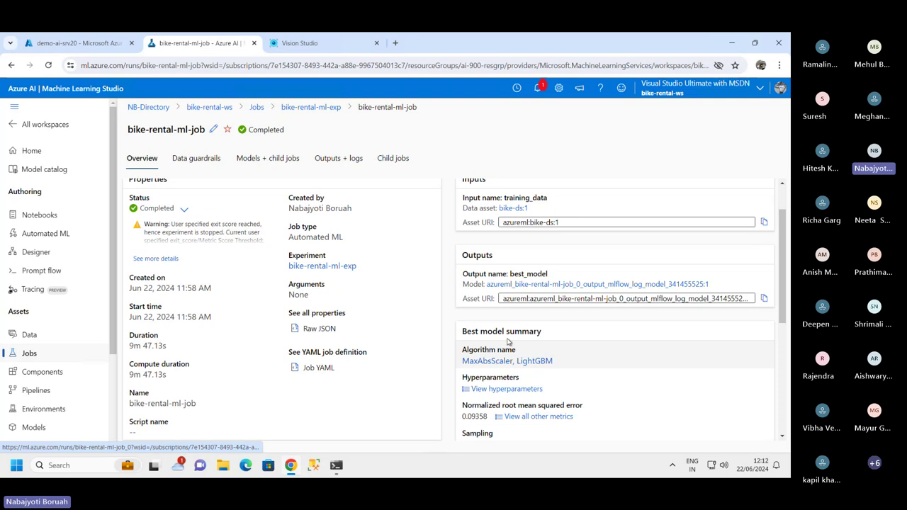
- Open the MaxAbsScaler, LightGBM best model and review its real-time endpoint deployment form, including the available virtual machine sizes
left_click(535, 362)
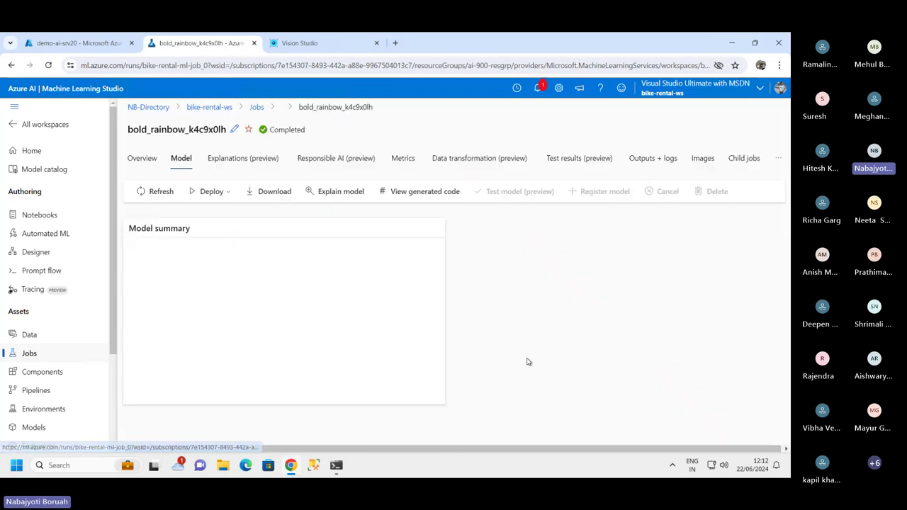
left_click(228, 193)
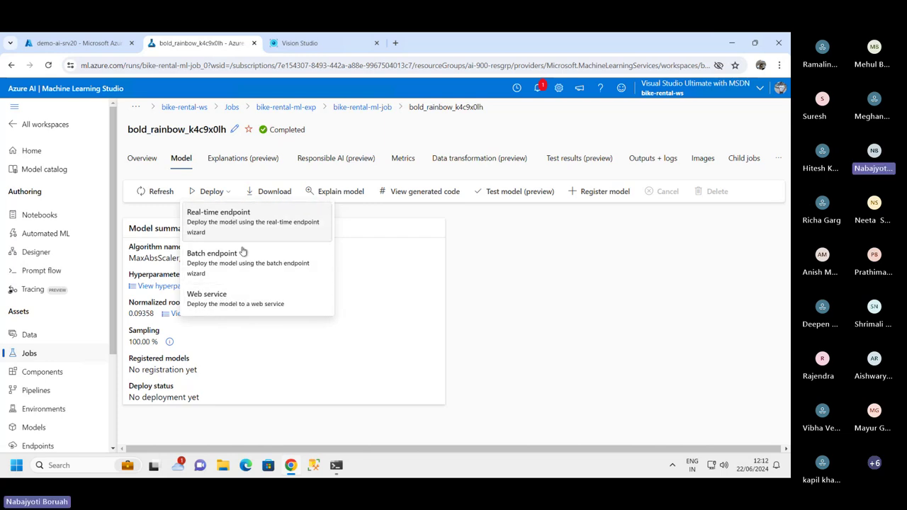
left_click(239, 221)
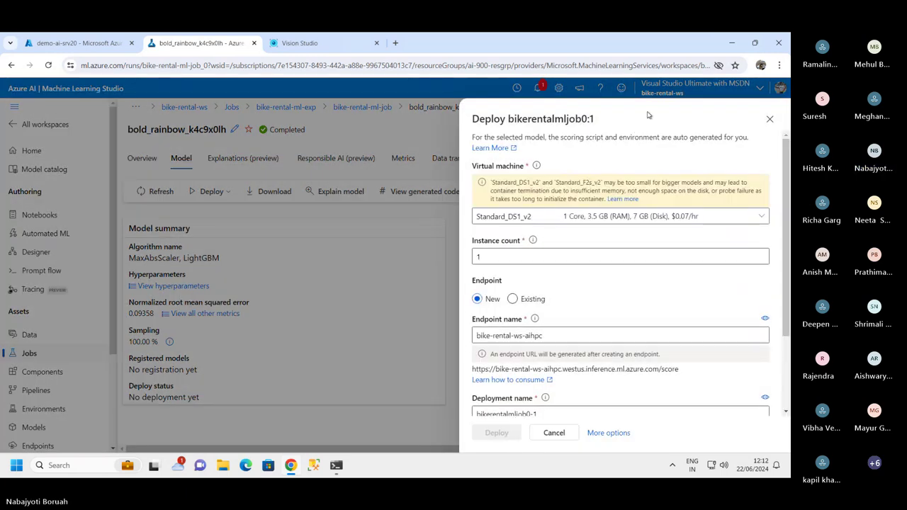
left_click_drag(647, 115, 554, 117)
left_click(548, 126)
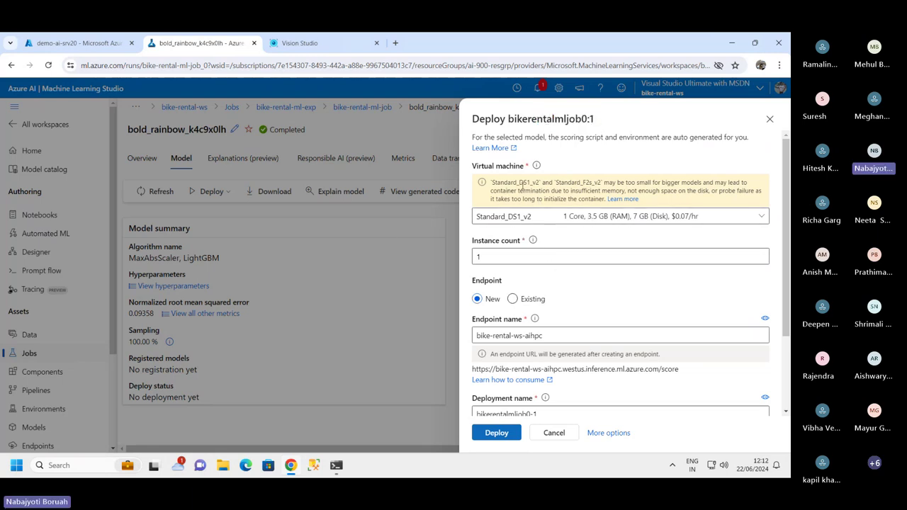
left_click(755, 216)
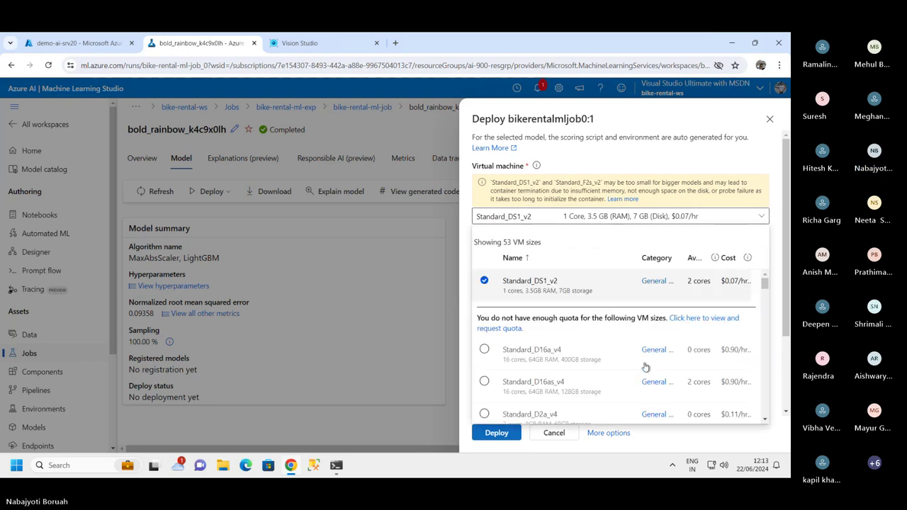
scroll(589, 364, "down", 2)
scroll(588, 304, "up", 2)
left_click(769, 118)
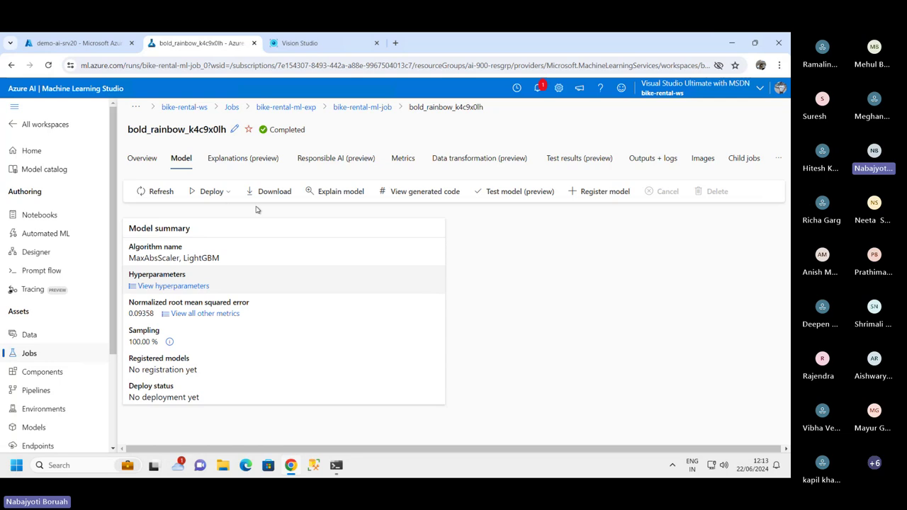
- Start a web service deployment of the model, named bike-rental-model with the description "test ml"
left_click(225, 195)
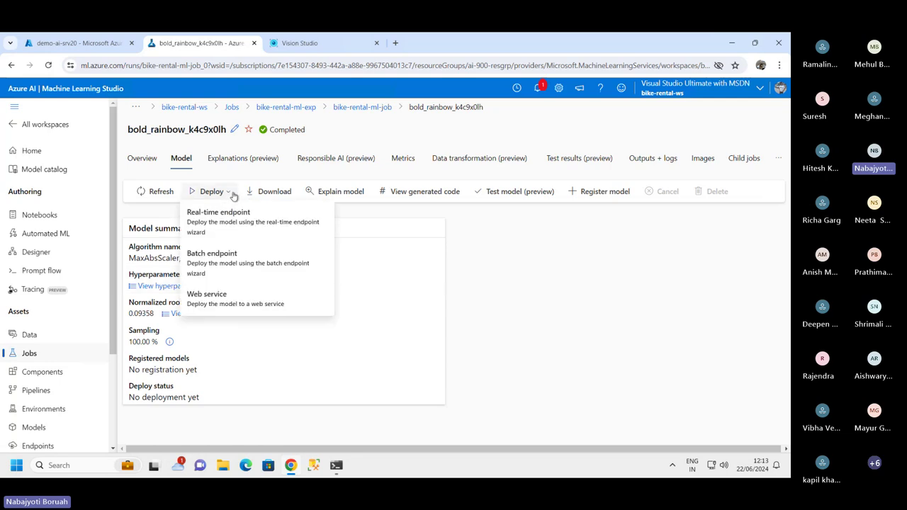
left_click(226, 305)
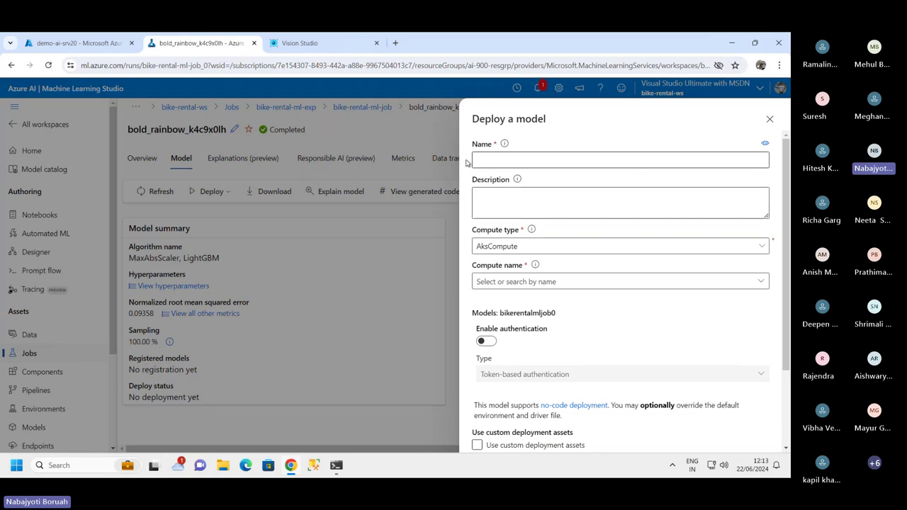
left_click(498, 156)
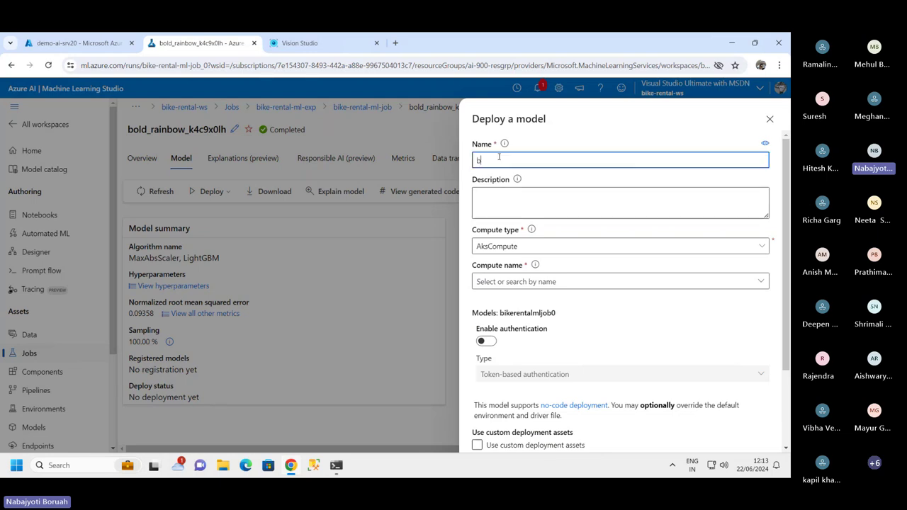
type("bike")
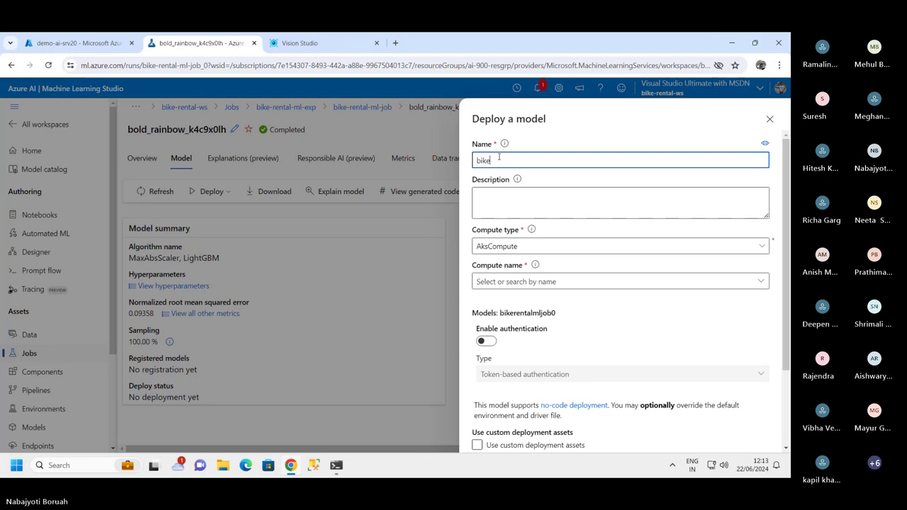
type("-rental-model")
left_click(521, 212)
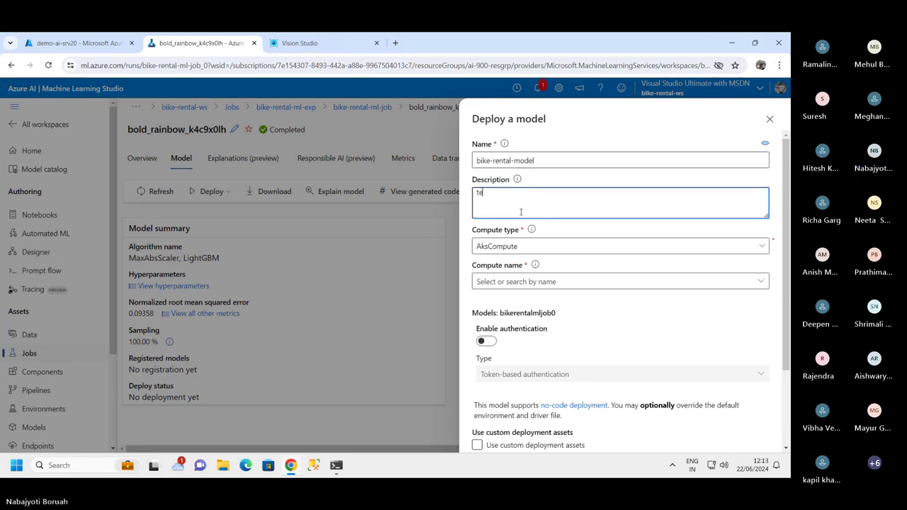
type("test ml")
- Set the deployment's compute type to Azure Container Instance
scroll(560, 211, "down", 2)
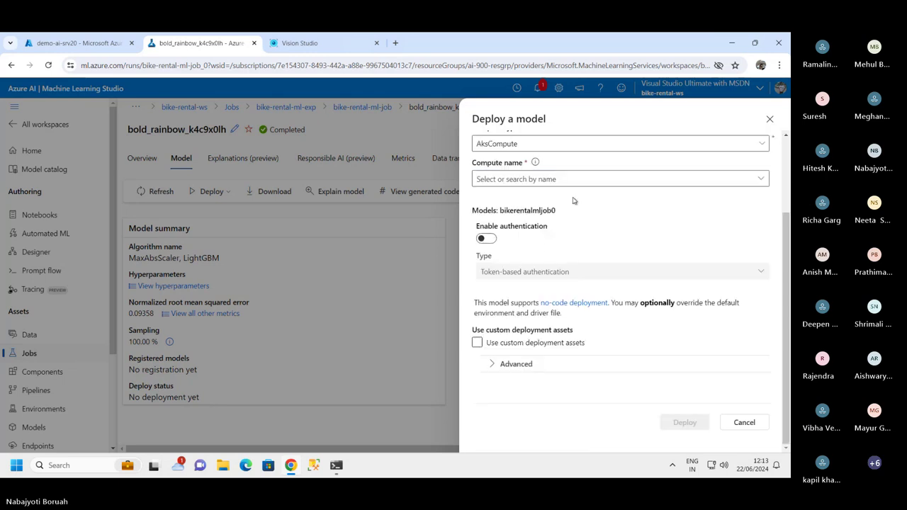
left_click(760, 179)
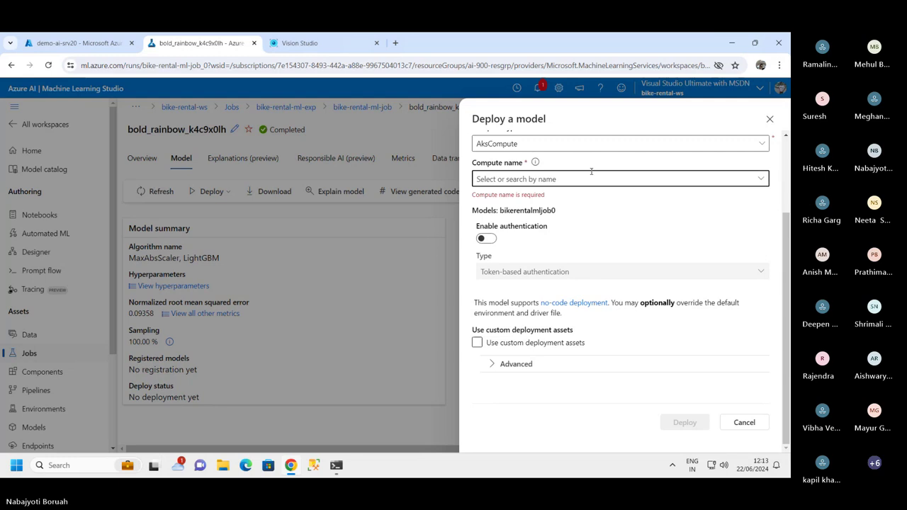
scroll(560, 185, "up", 3)
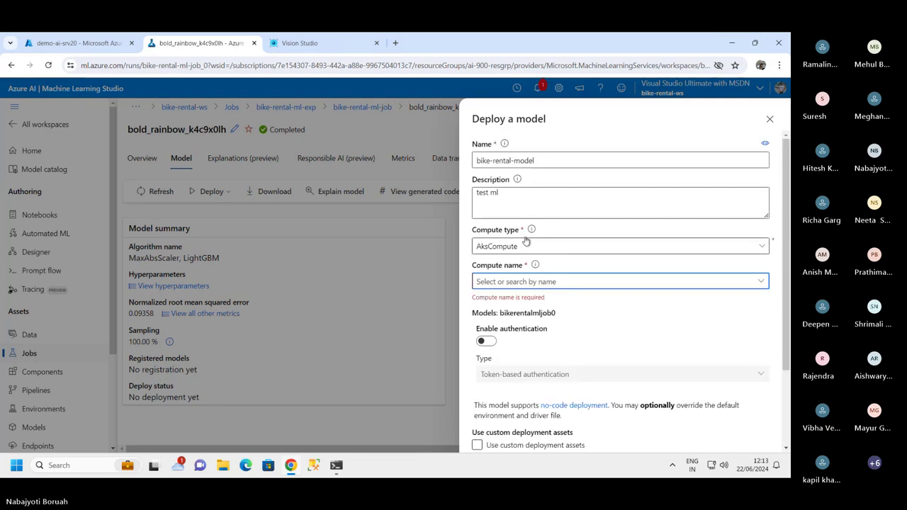
scroll(538, 221, "down", 2)
left_click(564, 148)
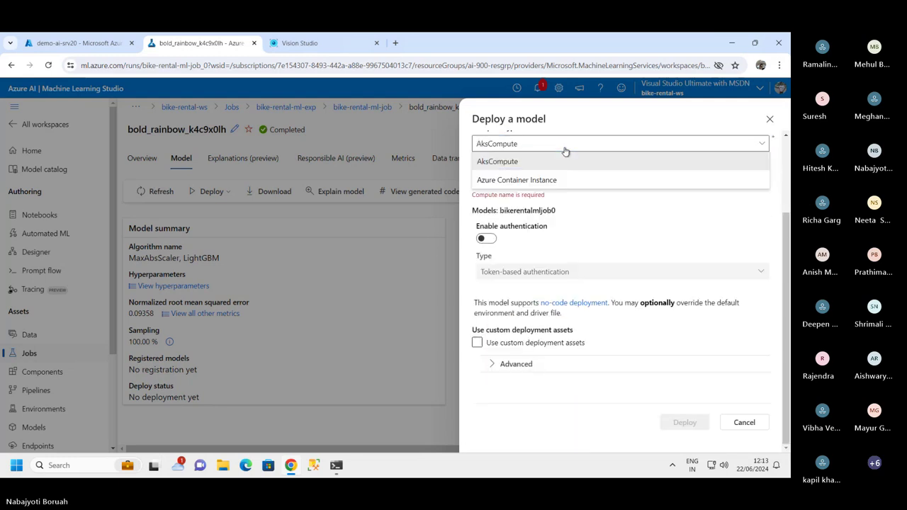
left_click(514, 177)
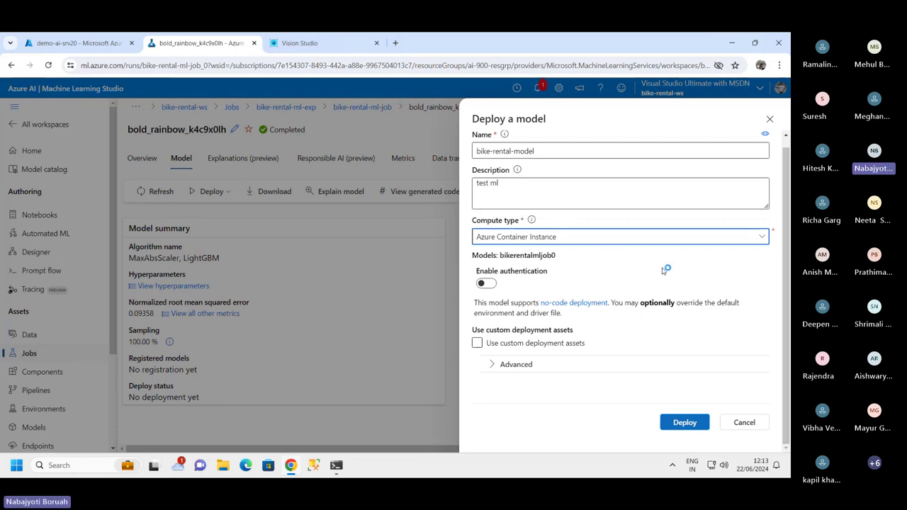
- Enable authentication for the web service and deploy the model
left_click(487, 283)
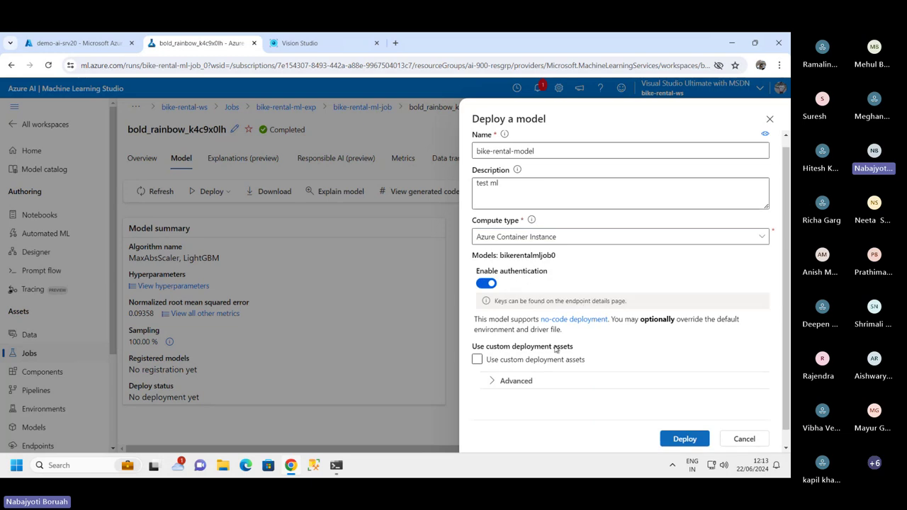
scroll(574, 378, "down", 1)
left_click(684, 423)
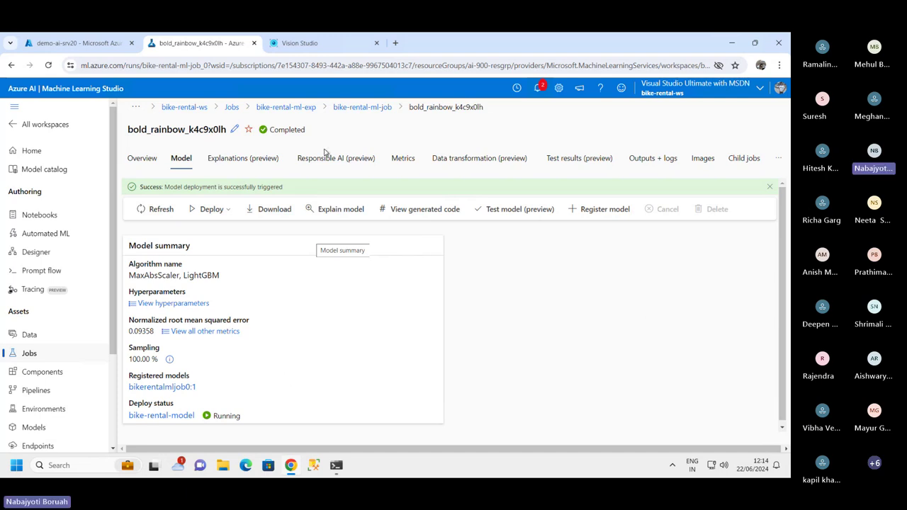
- Switch to Vision Studio, make demo-ai-srv20 the default resource, and return to the start page
left_click(288, 44)
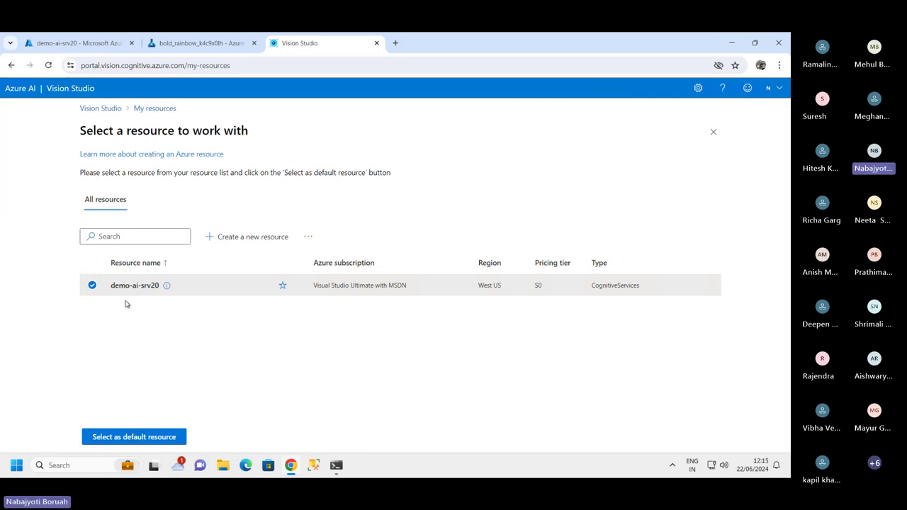
left_click(134, 437)
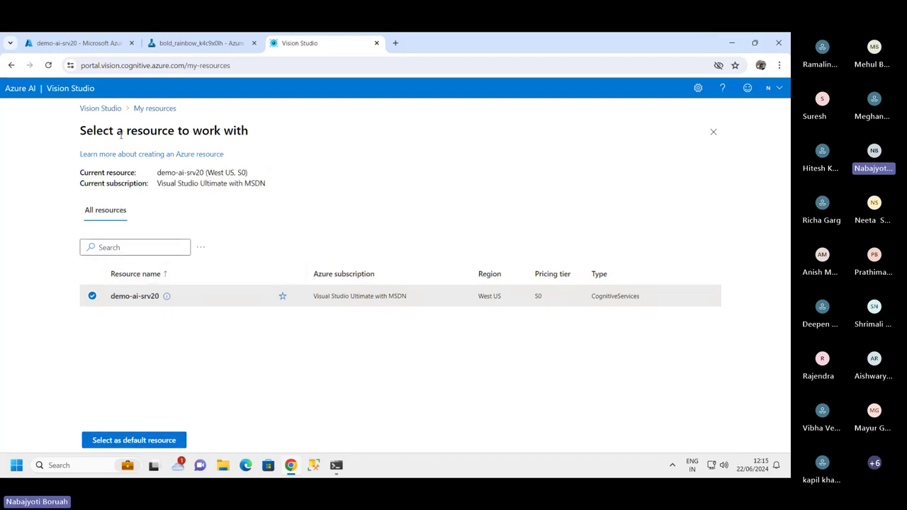
left_click(112, 111)
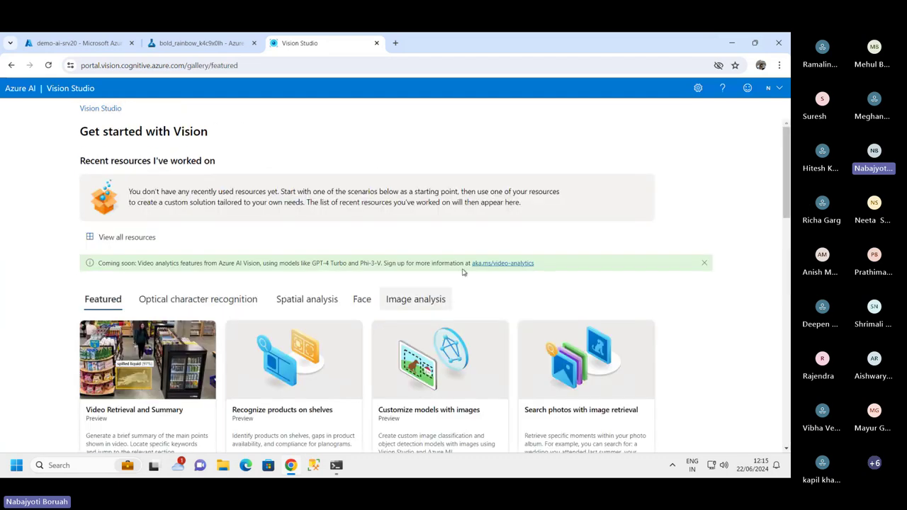
- Browse the Image analysis scenarios, dismissing the video analytics notice, and open the Detect common objects in images demo
scroll(505, 256, "down", 3)
scroll(505, 256, "up", 3)
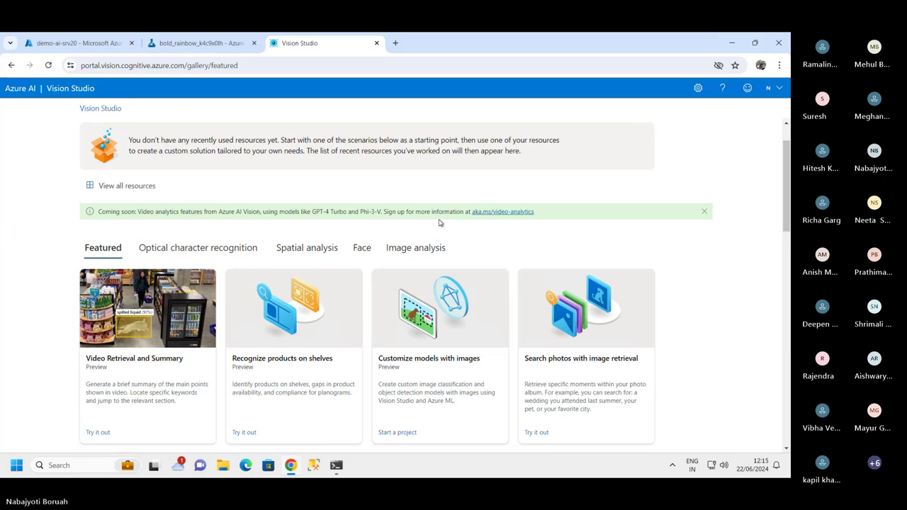
left_click(406, 252)
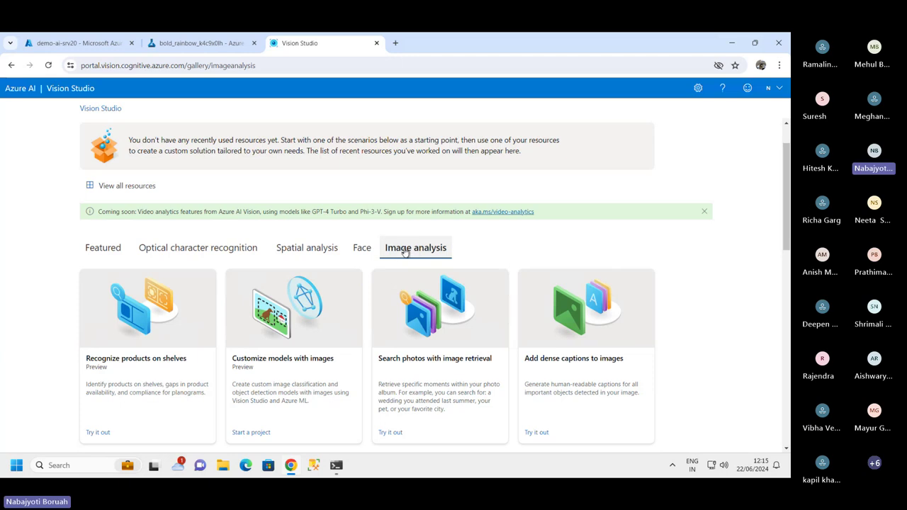
left_click(704, 211)
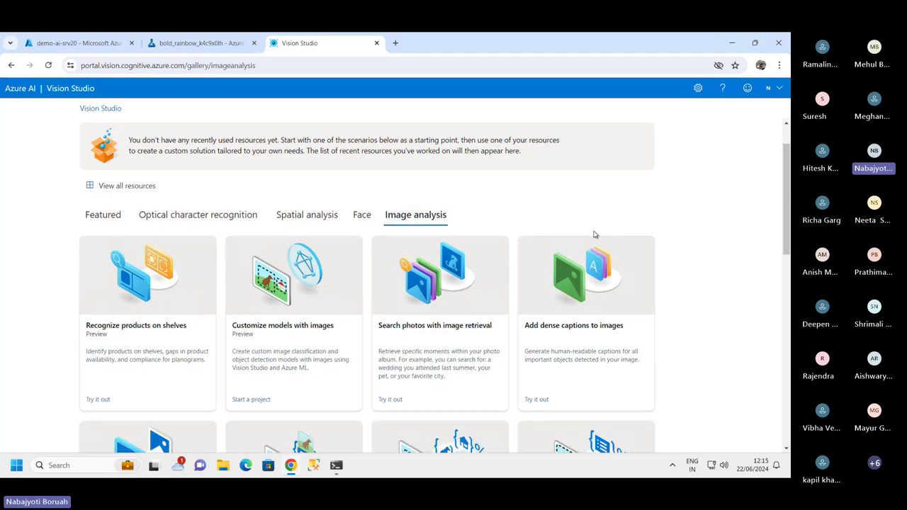
scroll(454, 233, "down", 5)
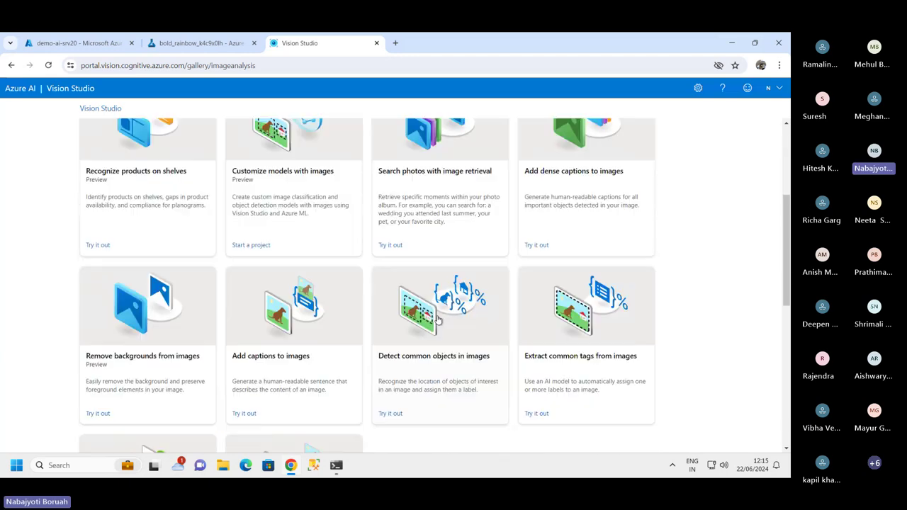
scroll(250, 318, "up", 5)
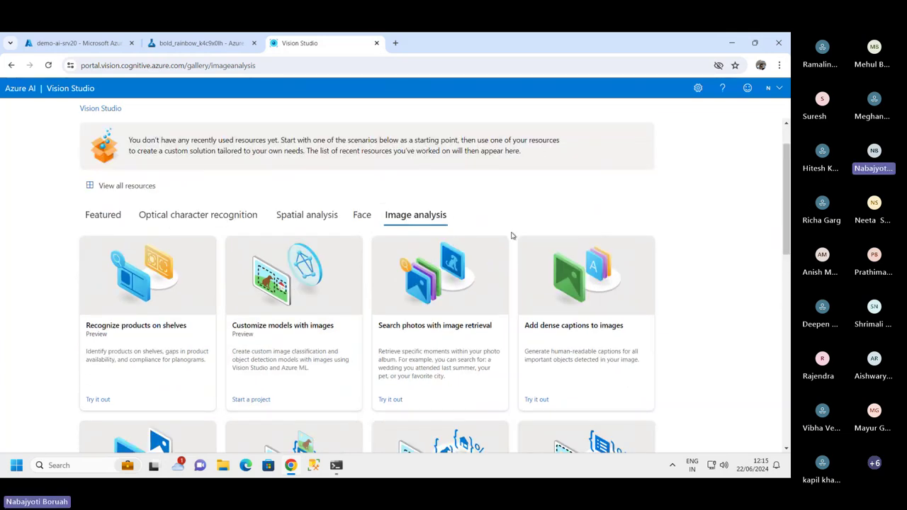
scroll(495, 288, "down", 4)
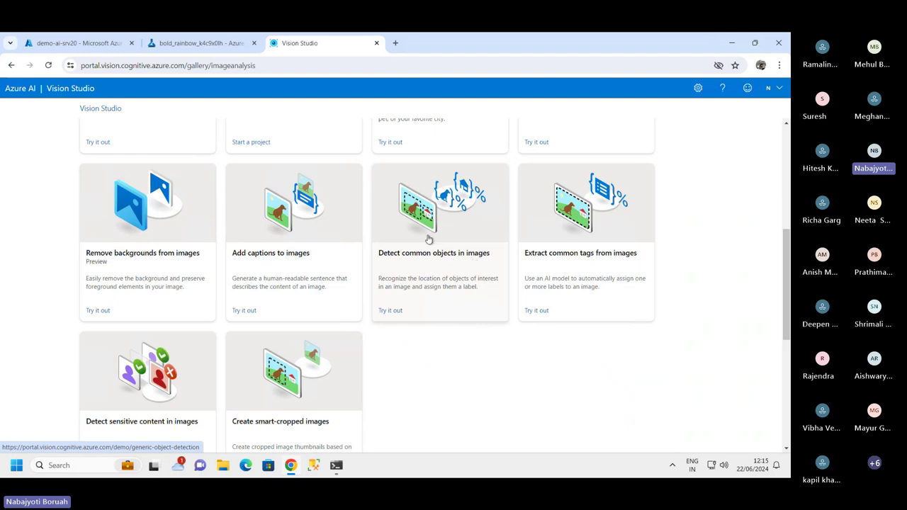
left_click(390, 312)
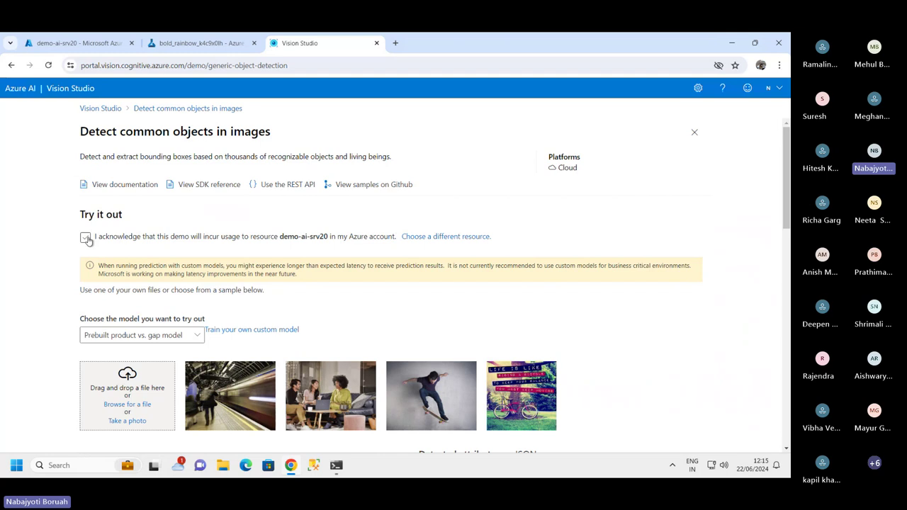
- Try to acknowledge that the object detection demo will incur usage to the demo-ai-srv20 resource
left_click(85, 238)
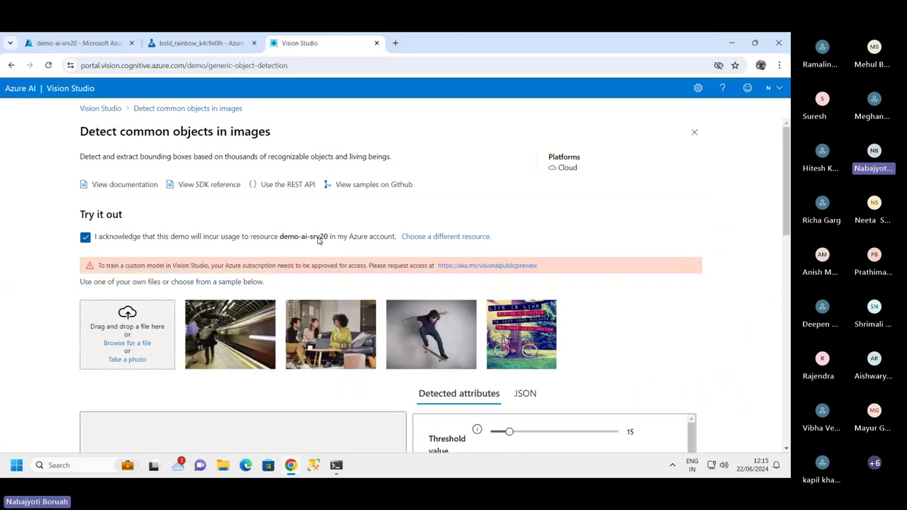
left_click(321, 241)
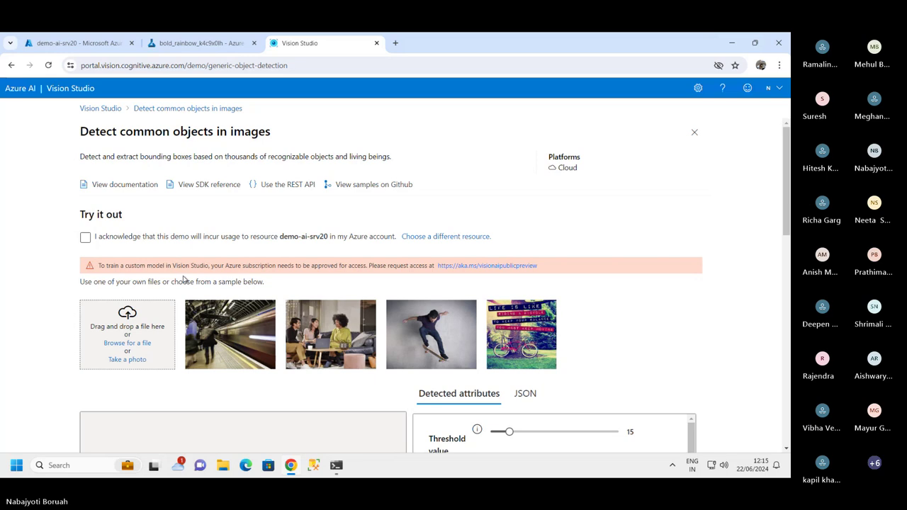
left_click(322, 238)
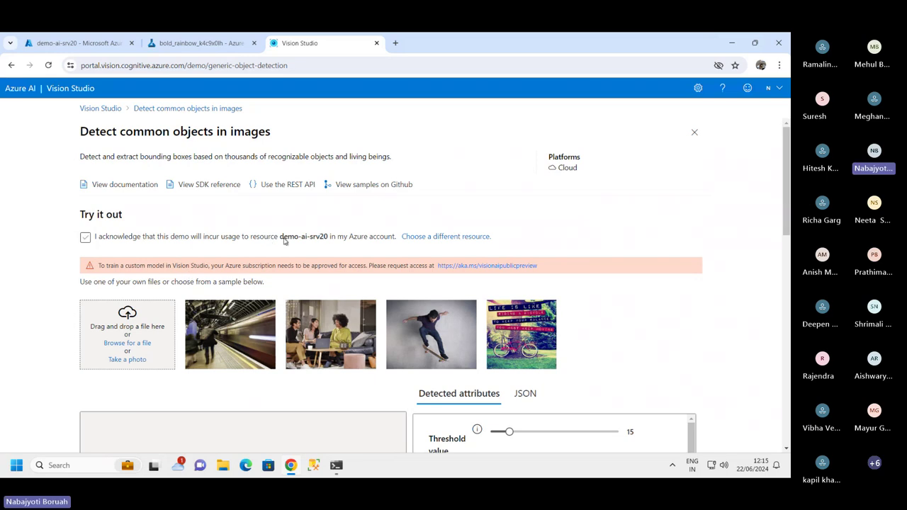
left_click(323, 238)
left_click(322, 240)
left_click(303, 238)
- Look over the object detection demo page, including its sample images and the detected attributes area
scroll(363, 351, "down", 2)
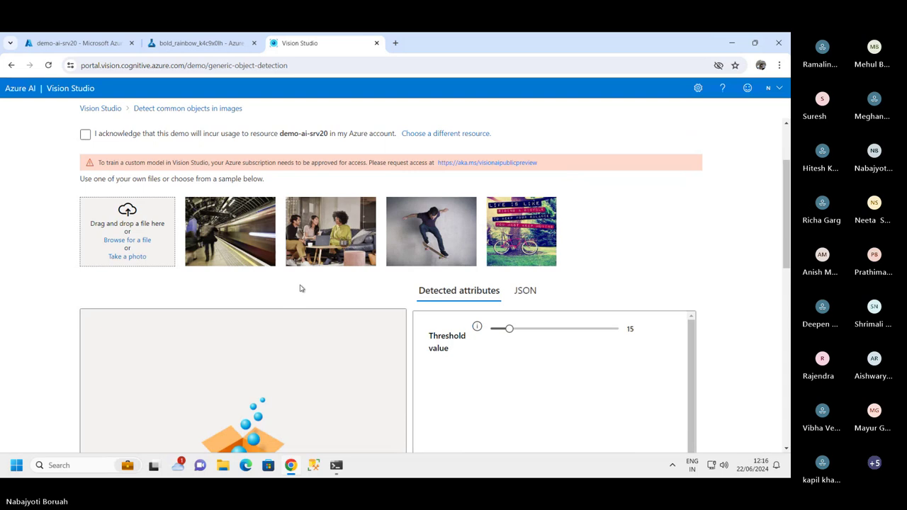
scroll(263, 261, "up", 2)
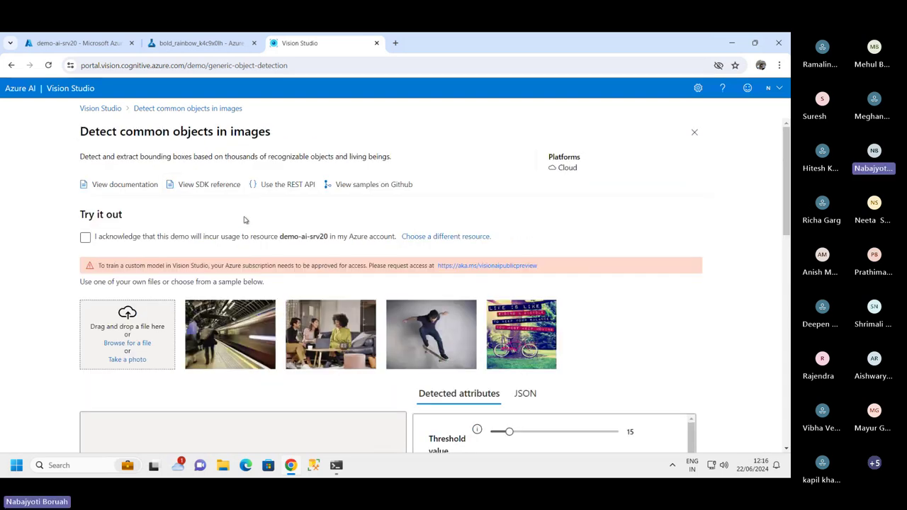
scroll(263, 305, "down", 5)
scroll(287, 269, "up", 5)
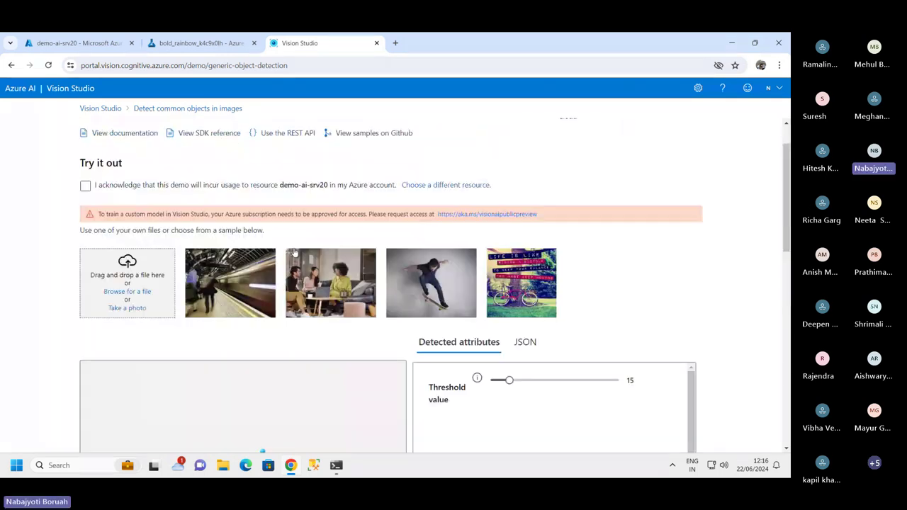
scroll(226, 157, "up", 1)
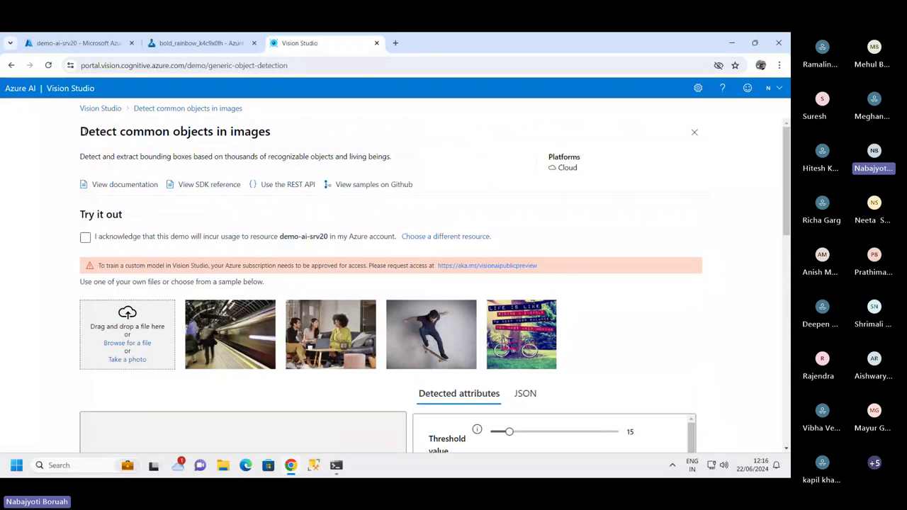
- Acknowledge the usage charge to demo-ai-srv20 and run object detection on the sample image of three people around a table
left_click_drag(86, 131, 300, 134)
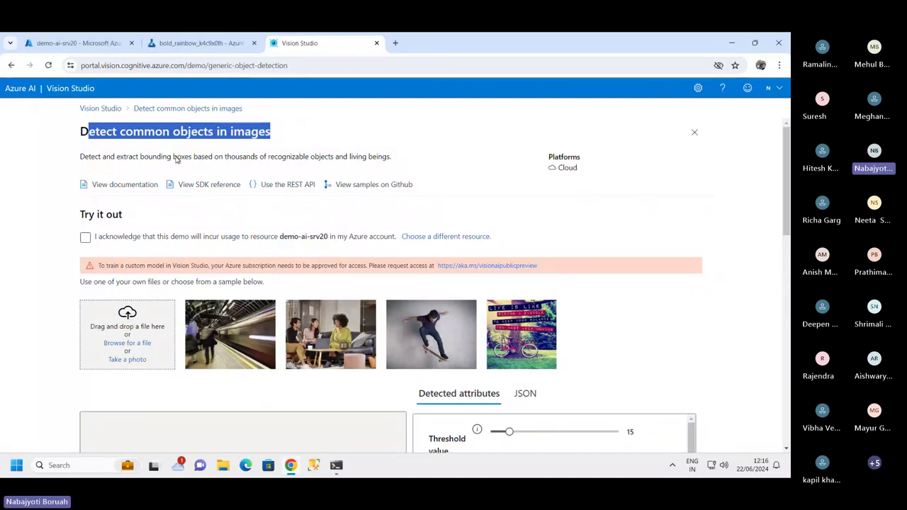
left_click(85, 236)
scroll(377, 275, "down", 1)
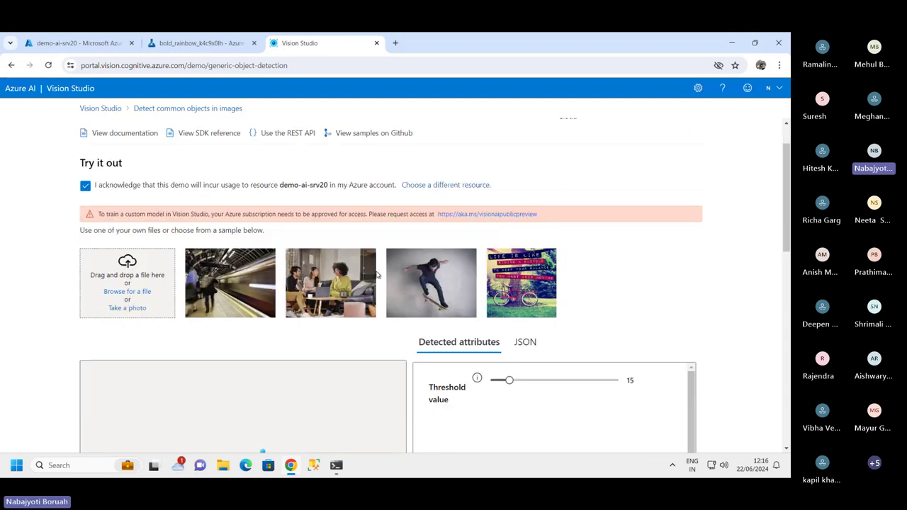
left_click(374, 276)
scroll(659, 375, "down", 2)
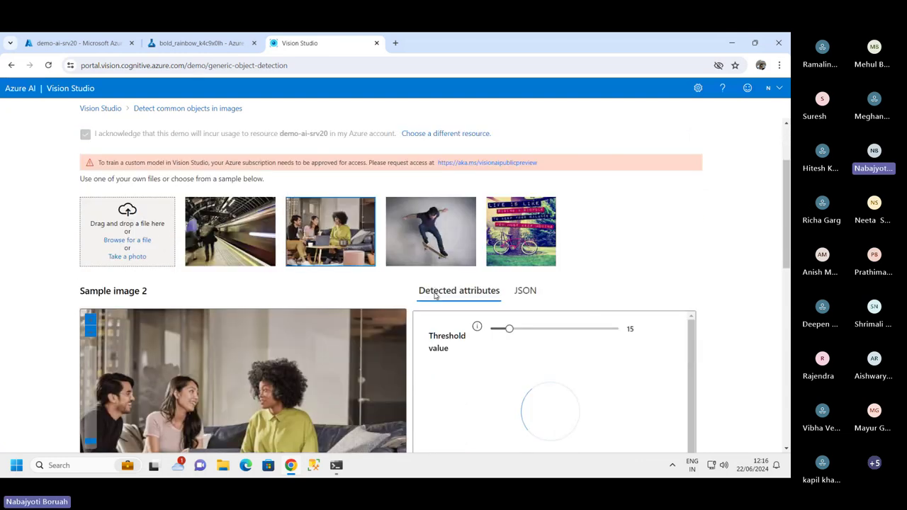
scroll(499, 333, "down", 1)
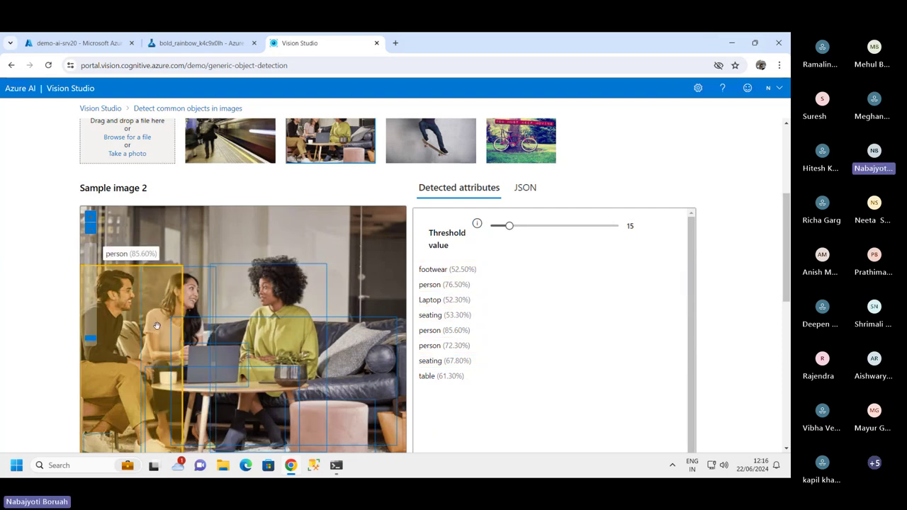
scroll(241, 340, "down", 1)
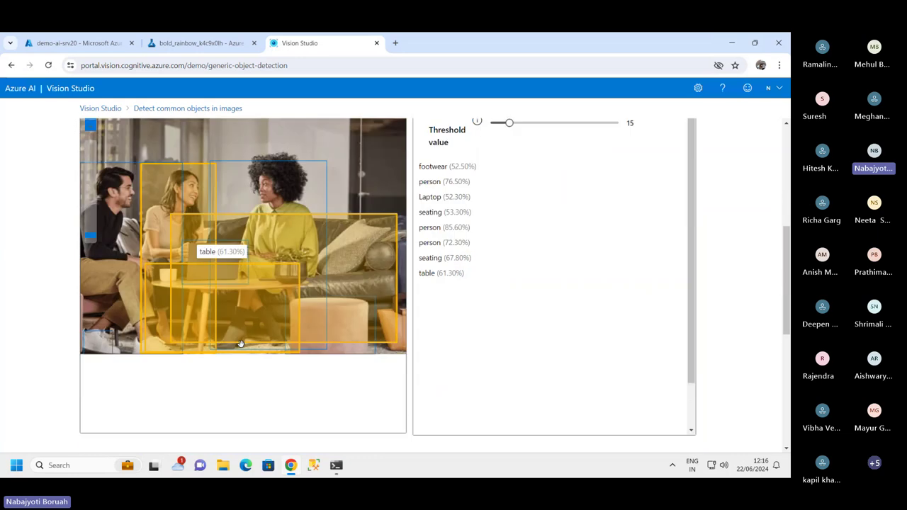
scroll(222, 265, "up", 1)
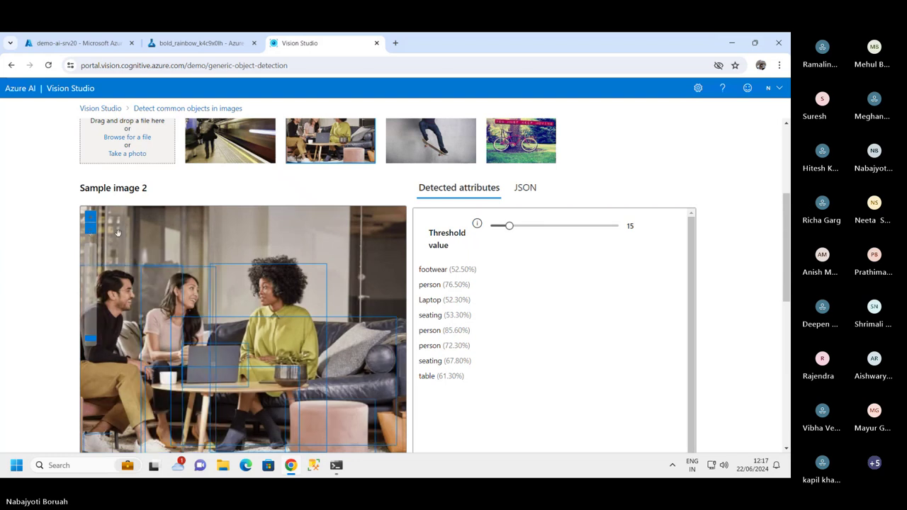
- Run object detection on the skateboarder sample image and display the labels of its bounding boxes
scroll(312, 237, "up", 3)
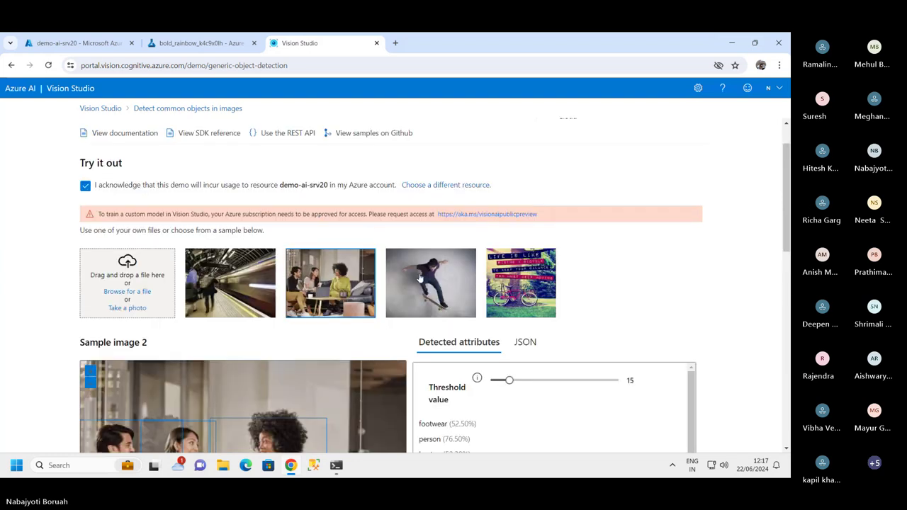
left_click(419, 277)
scroll(432, 319, "down", 1)
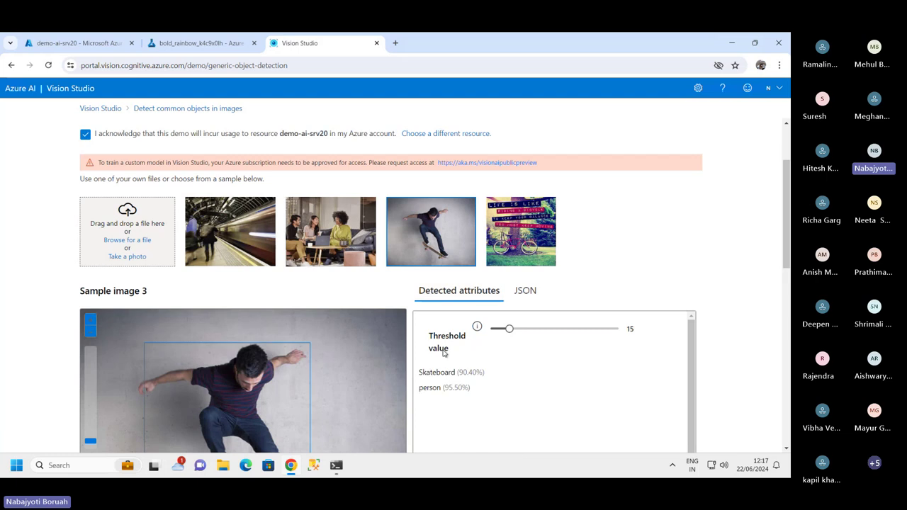
scroll(307, 354, "down", 2)
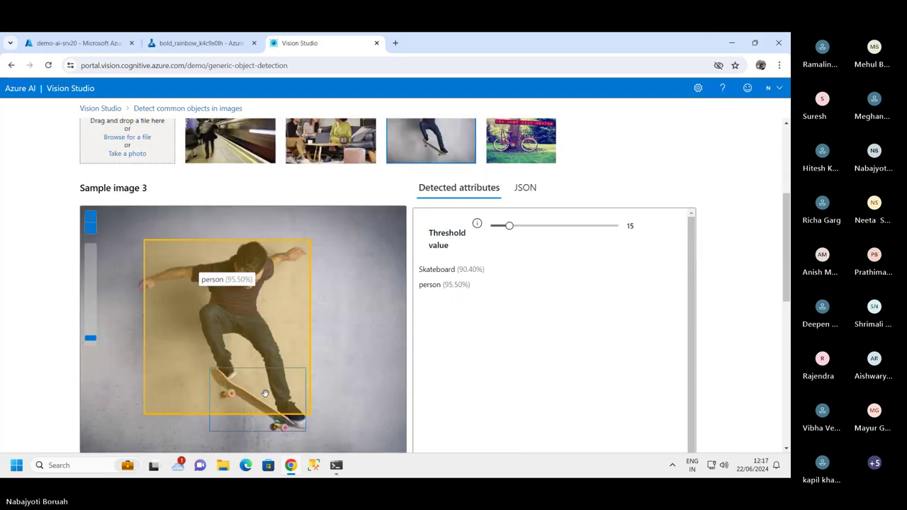
scroll(254, 350, "down", 1)
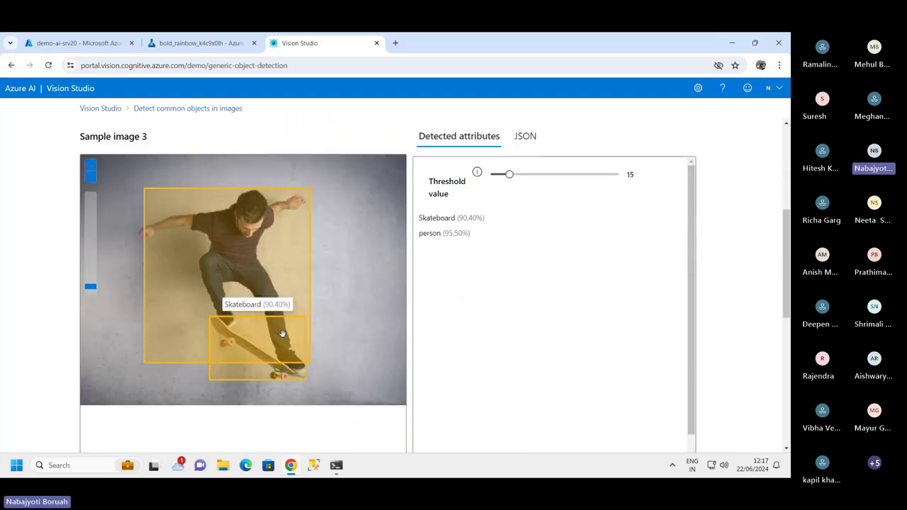
- Examine the bounding boxes and detected attributes of the skateboarder image, as well as the demo's title
scroll(243, 279, "up", 2)
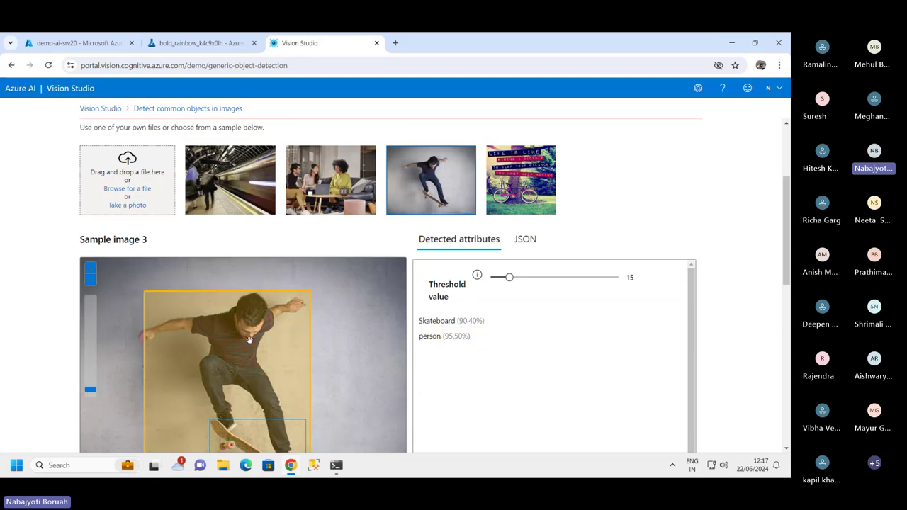
scroll(284, 358, "down", 3)
scroll(266, 259, "up", 2)
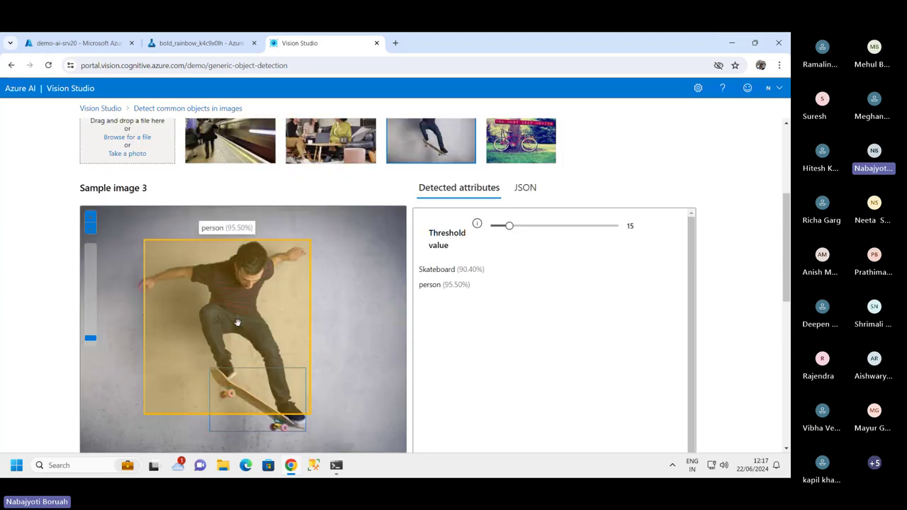
scroll(237, 322, "down", 2)
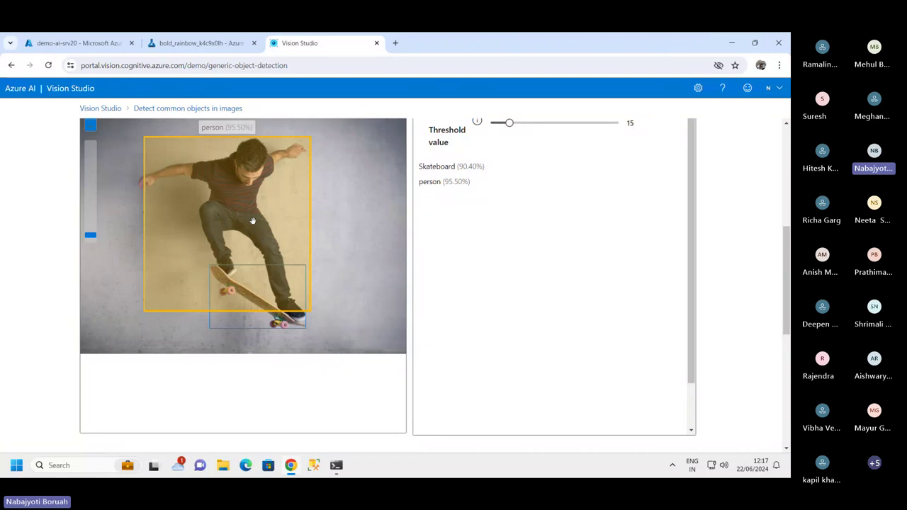
scroll(320, 257, "up", 2)
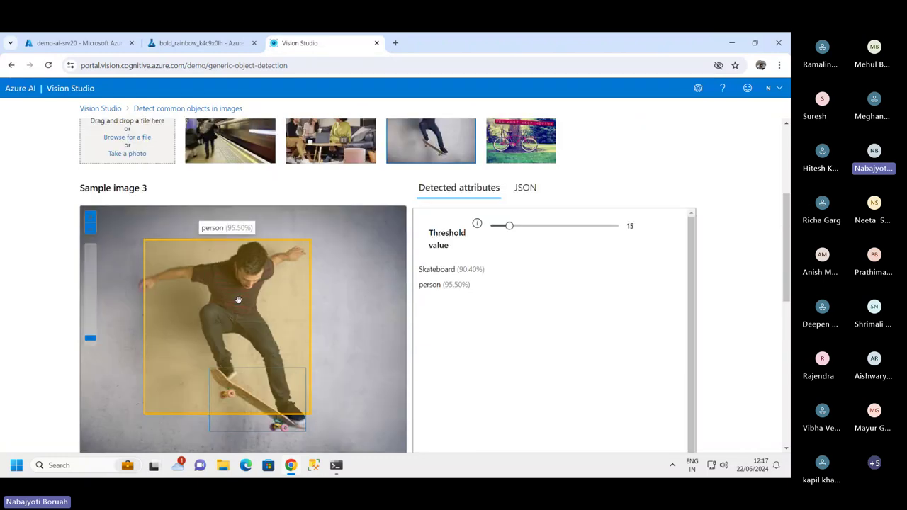
scroll(233, 304, "up", 3)
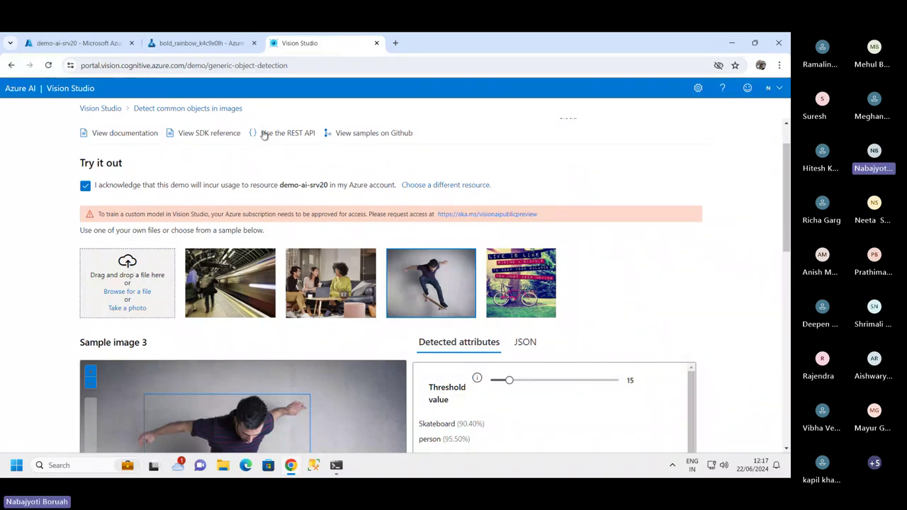
scroll(264, 135, "up", 1)
left_click_drag(271, 132, 88, 132)
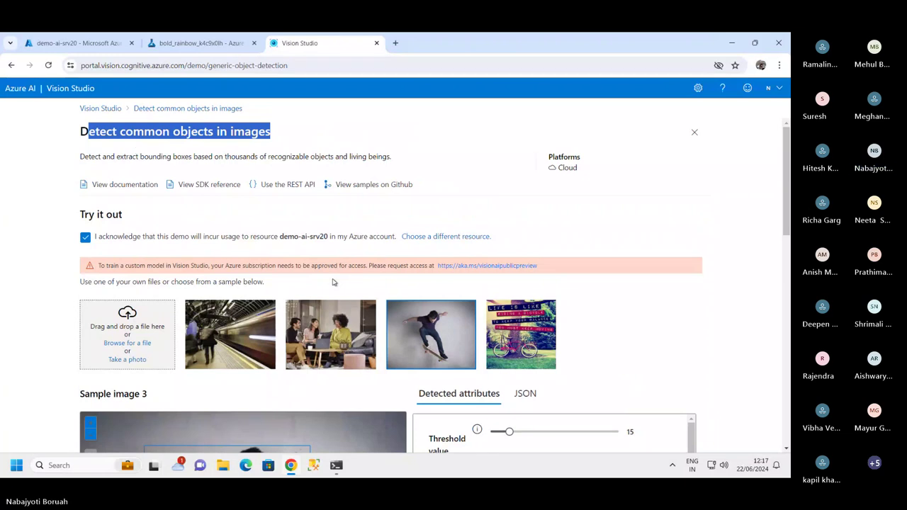
- Return to the Vision Studio start page and open the Remove backgrounds from images demo among the Image analysis scenarios
left_click(100, 107)
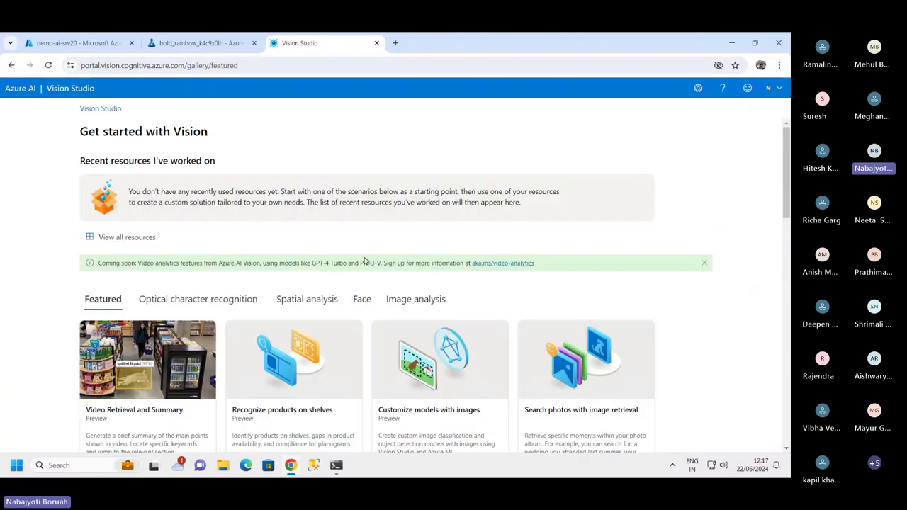
left_click(433, 300)
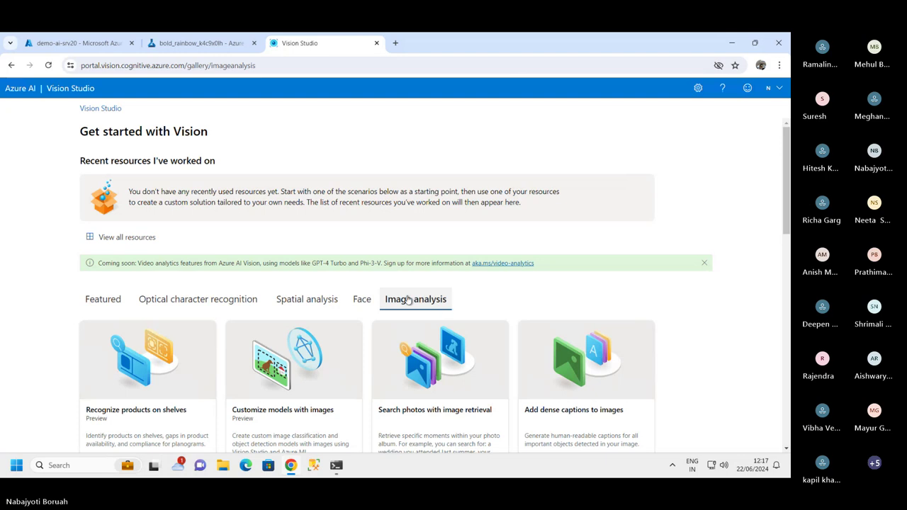
scroll(397, 320, "down", 2)
scroll(514, 330, "down", 2)
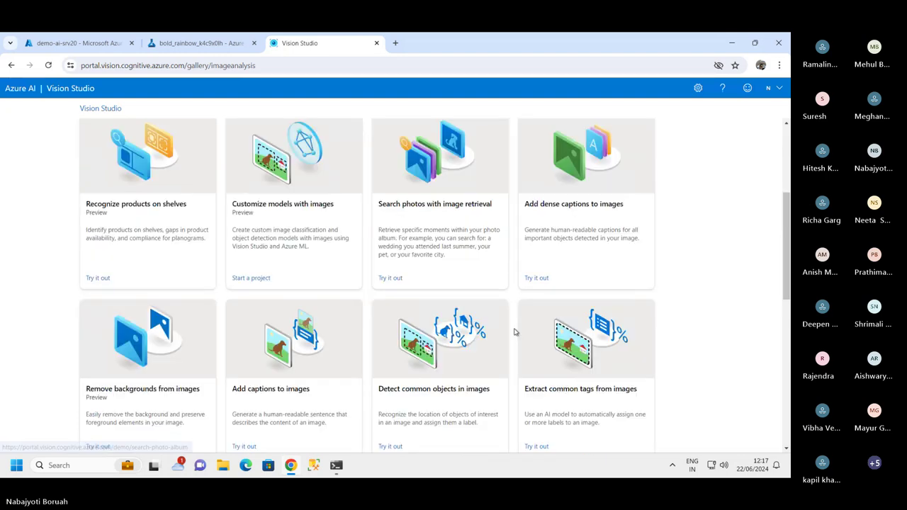
scroll(564, 343, "down", 2)
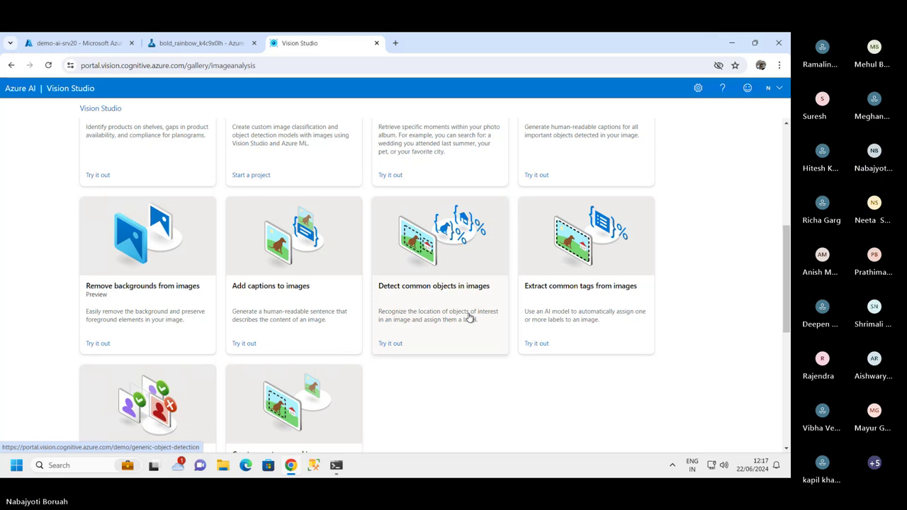
left_click(99, 343)
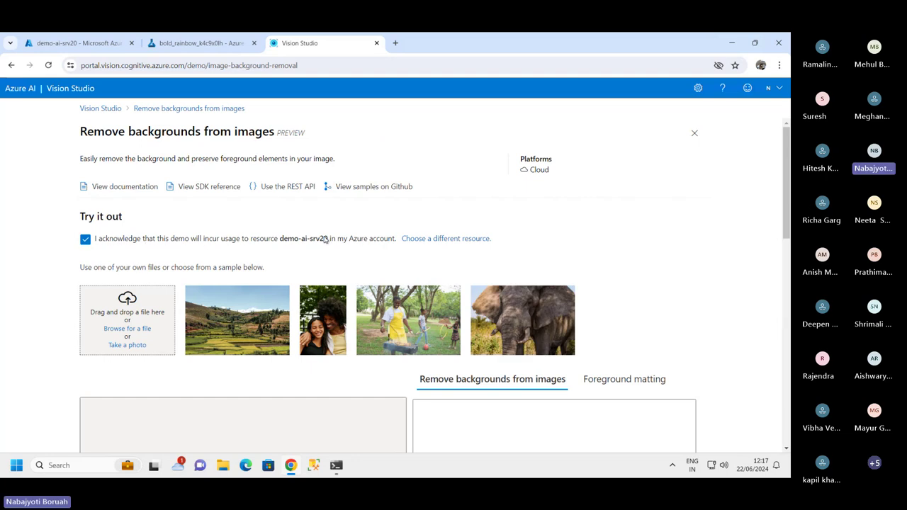
- Remove the background from the sample portrait of two people and compare the result with the original
scroll(340, 298, "down", 2)
scroll(347, 321, "up", 1)
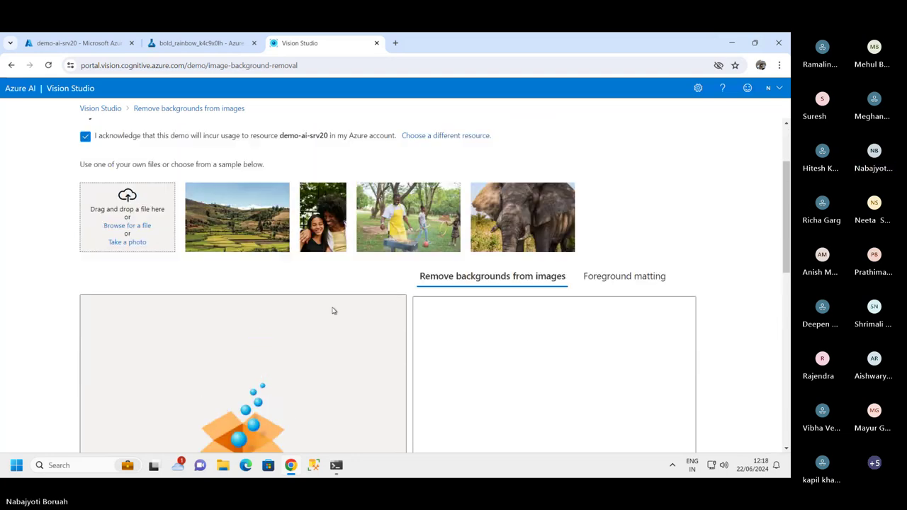
left_click(331, 246)
scroll(318, 328, "down", 2)
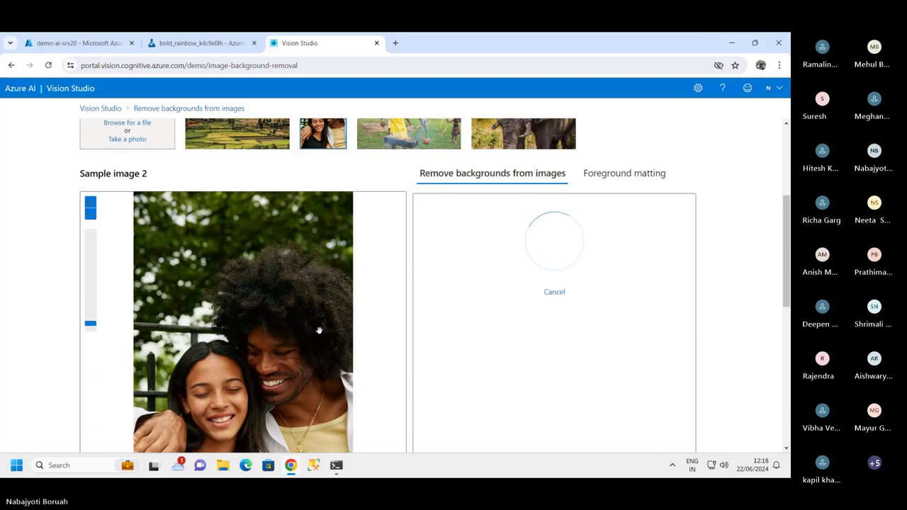
scroll(496, 340, "down", 1)
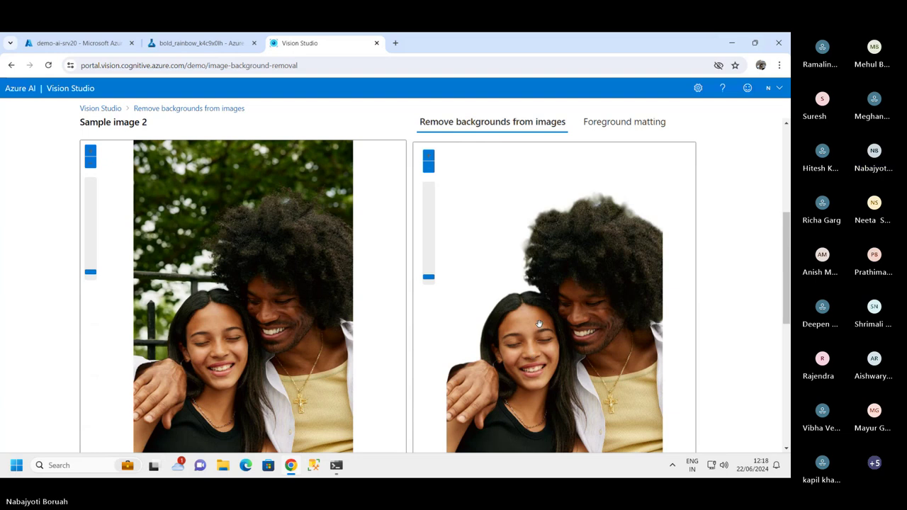
scroll(538, 324, "down", 3)
scroll(496, 284, "up", 4)
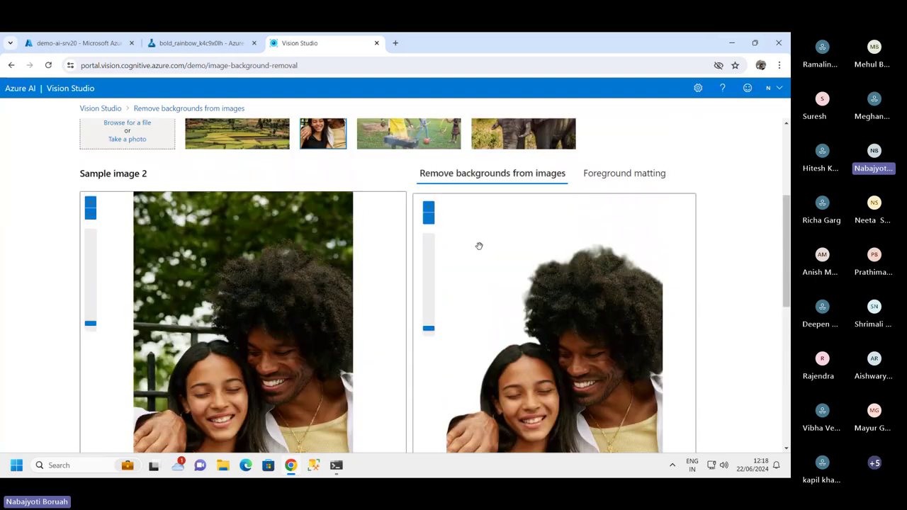
scroll(593, 323, "down", 1)
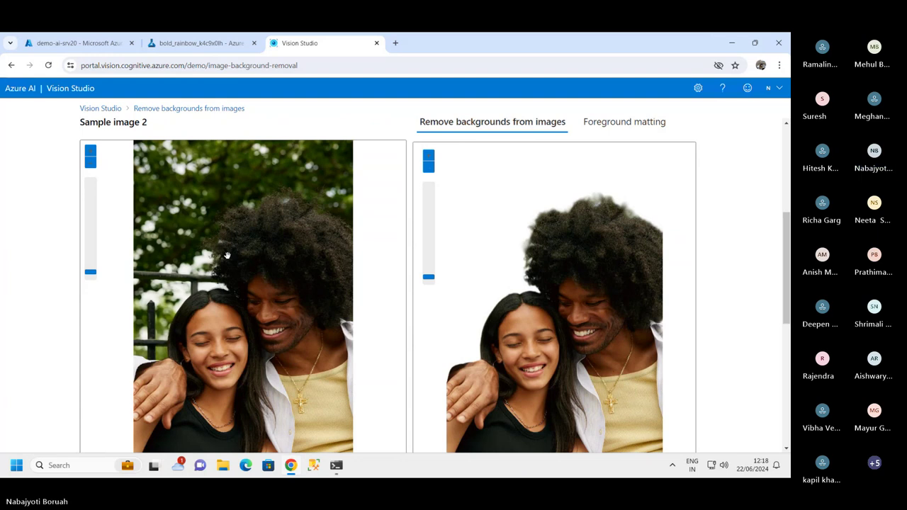
- Remove the background from the terraced-fields landscape sample and compare the result with the original
scroll(257, 306, "up", 3)
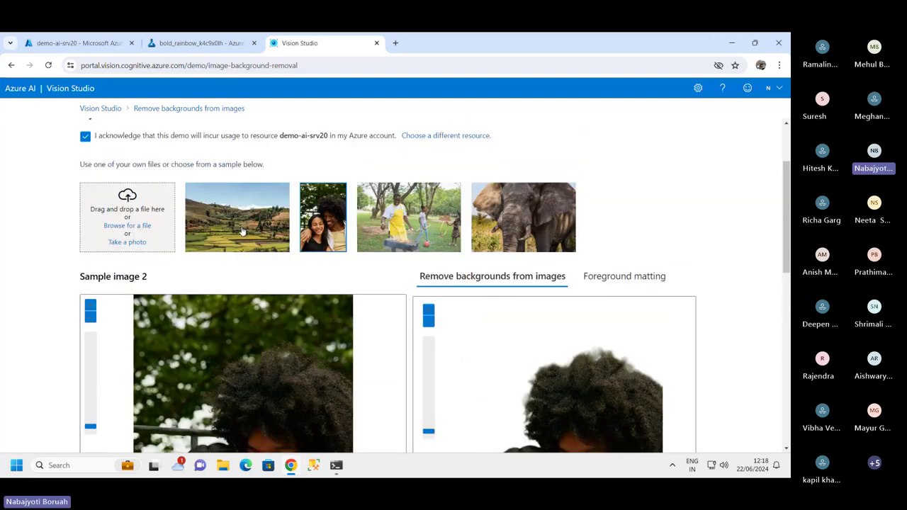
left_click(242, 231)
scroll(545, 421, "down", 1)
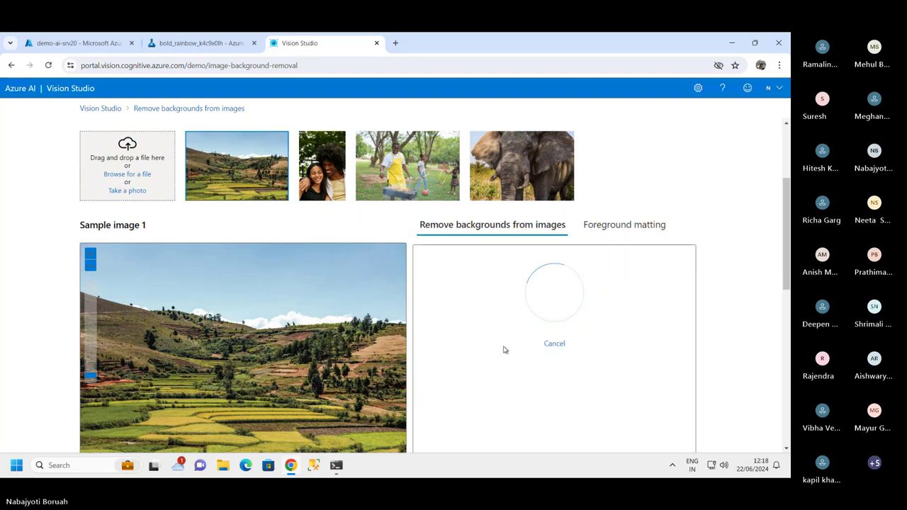
scroll(528, 336, "down", 2)
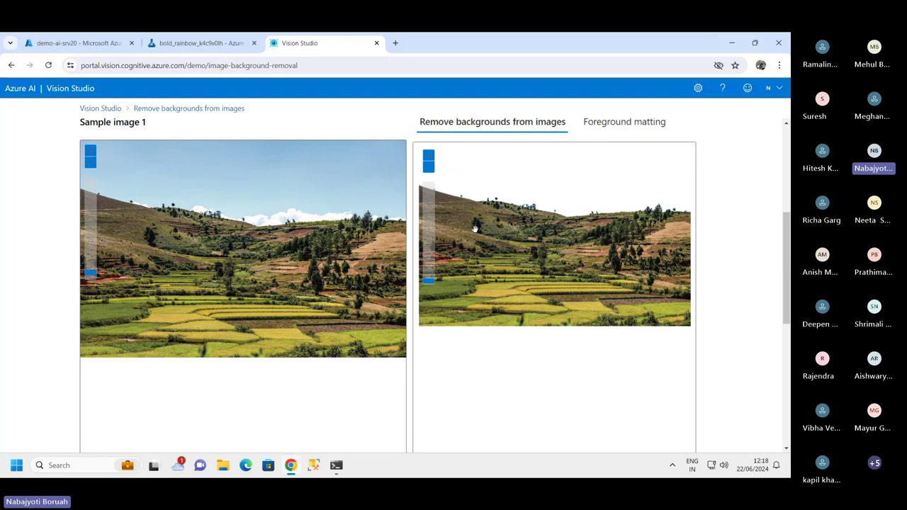
scroll(474, 228, "up", 2)
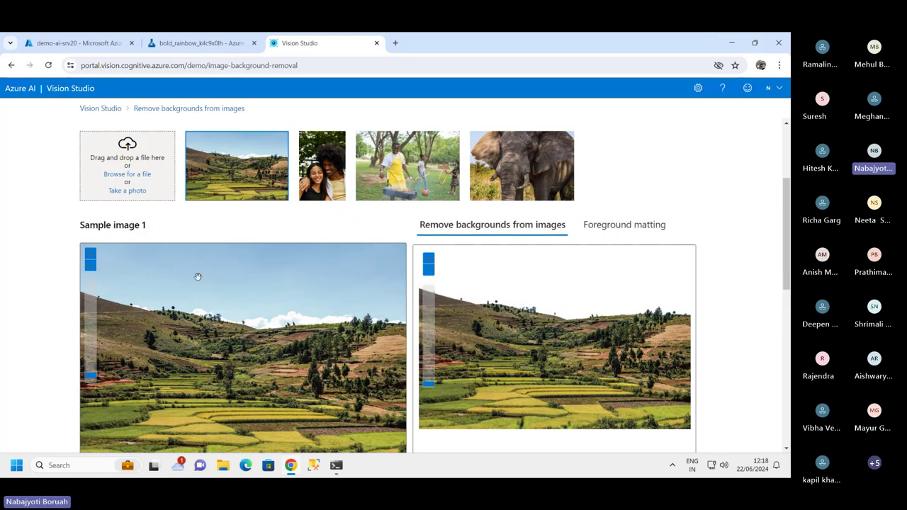
- Remove the background from the outdoor barbecue sample image and compare the result with the original
scroll(197, 277, "up", 3)
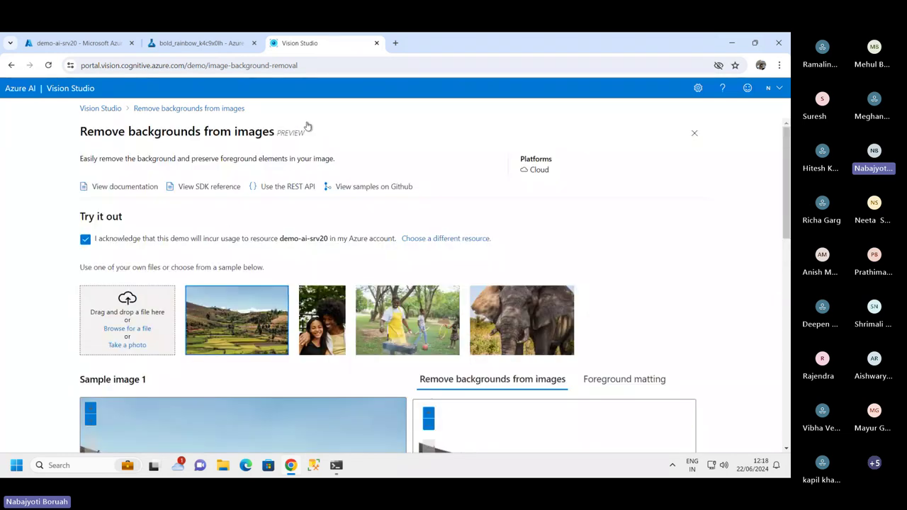
left_click(410, 330)
scroll(526, 413, "down", 4)
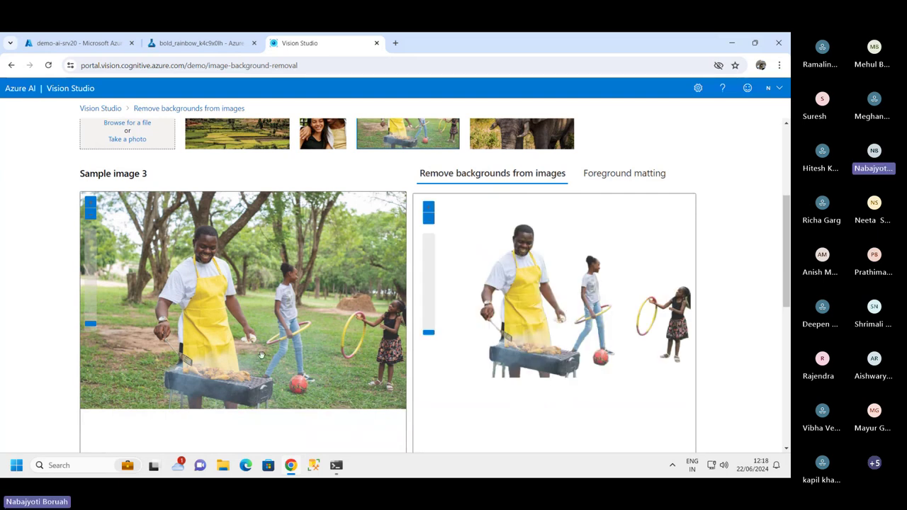
scroll(324, 352, "up", 3)
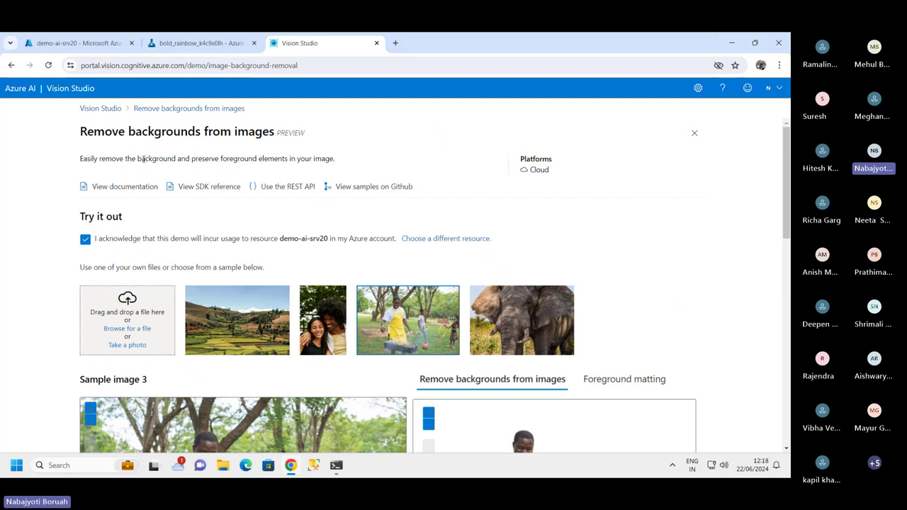
- Return to the Vision Studio start page and open the Search photos with image retrieval demo among the Image analysis scenarios
left_click(100, 109)
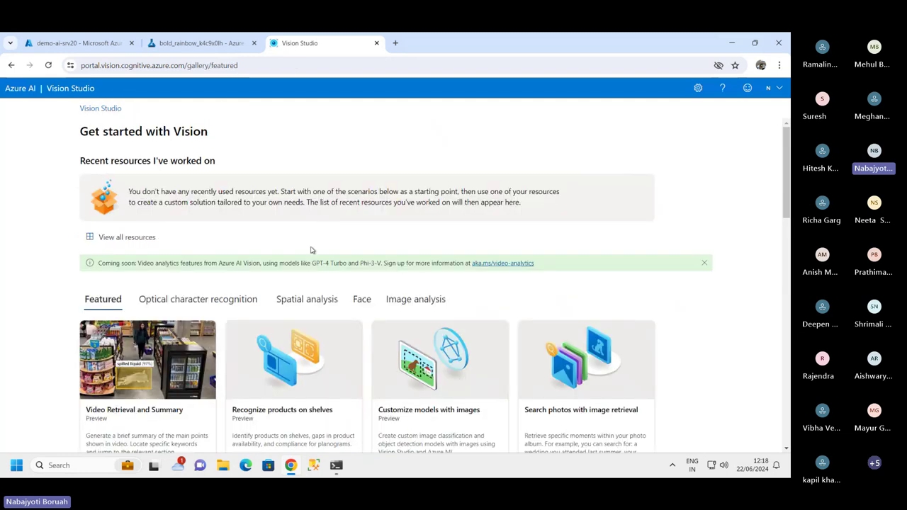
scroll(382, 256, "down", 1)
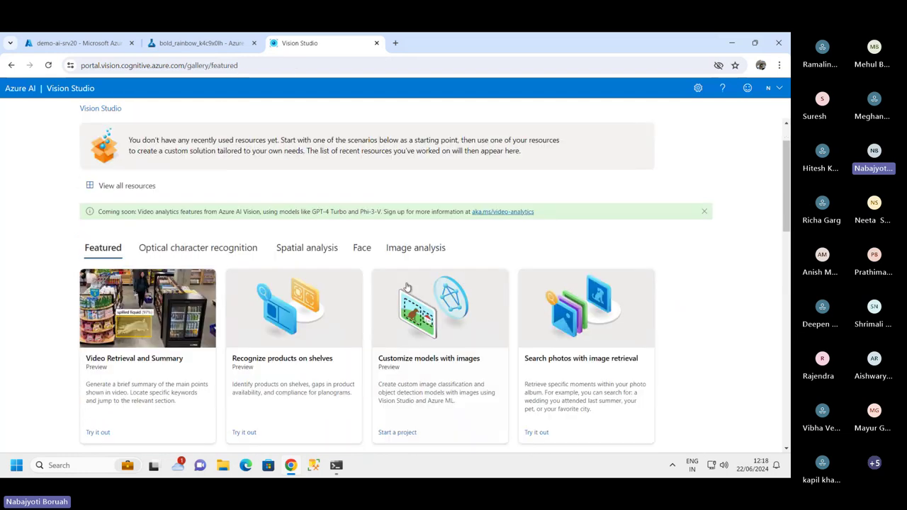
left_click(432, 249)
scroll(475, 281, "down", 2)
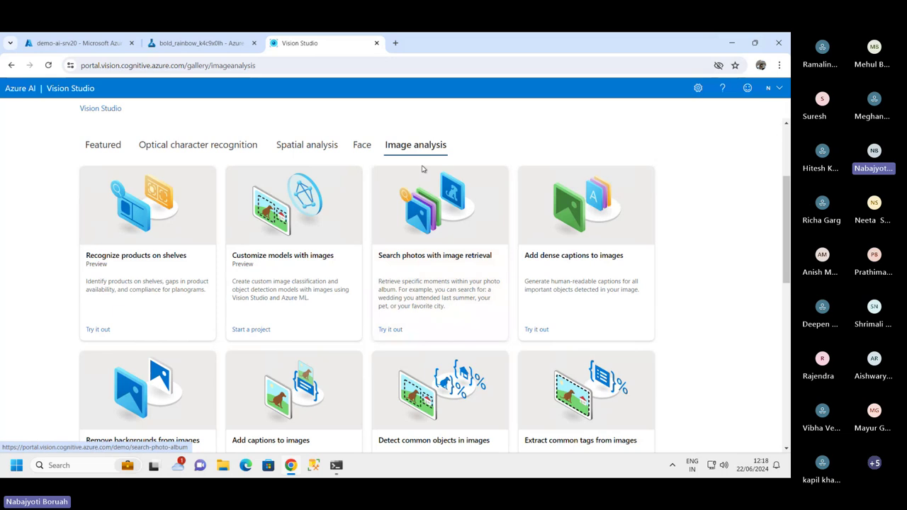
scroll(496, 291, "down", 3)
scroll(468, 317, "down", 1)
scroll(396, 315, "up", 2)
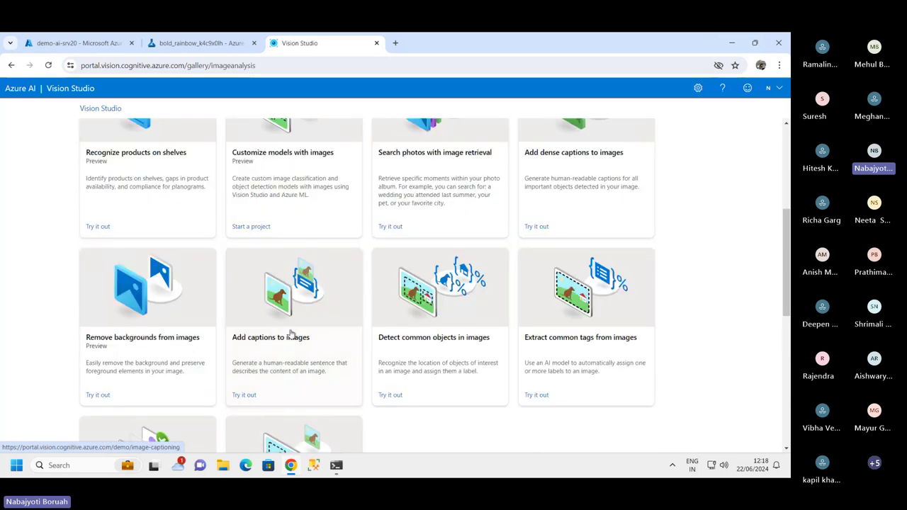
scroll(293, 334, "up", 4)
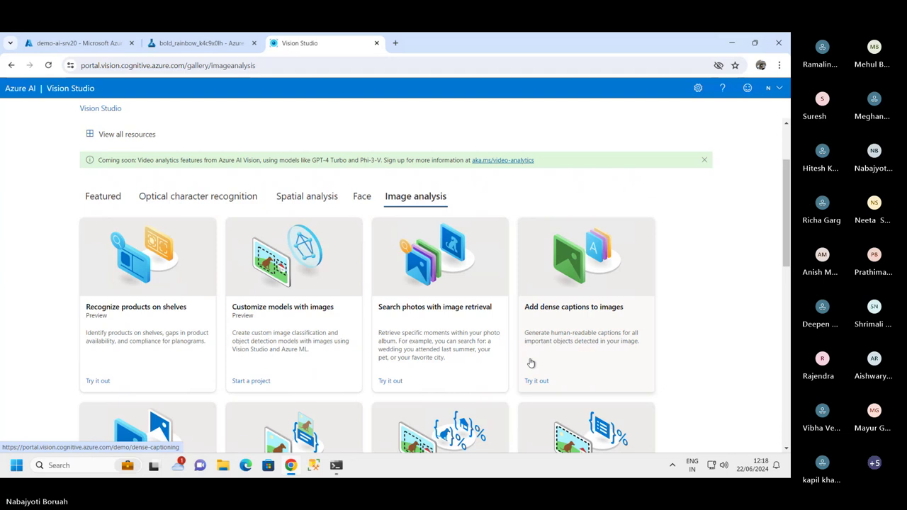
left_click(390, 381)
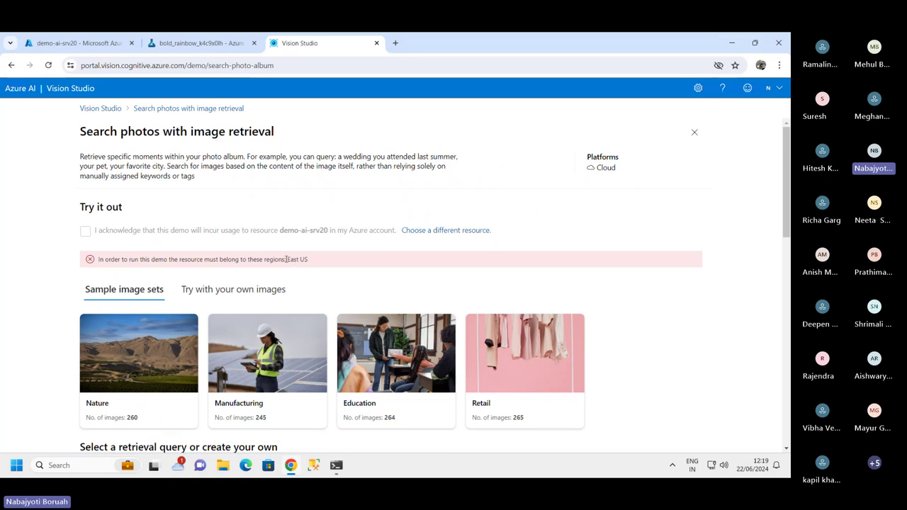
- Examine the photo retrieval demo's region requirement, highlighting the required region, and review its sample image sets and query section
left_click_drag(286, 259, 318, 264)
mouse_move(80, 48)
scroll(252, 331, "down", 2)
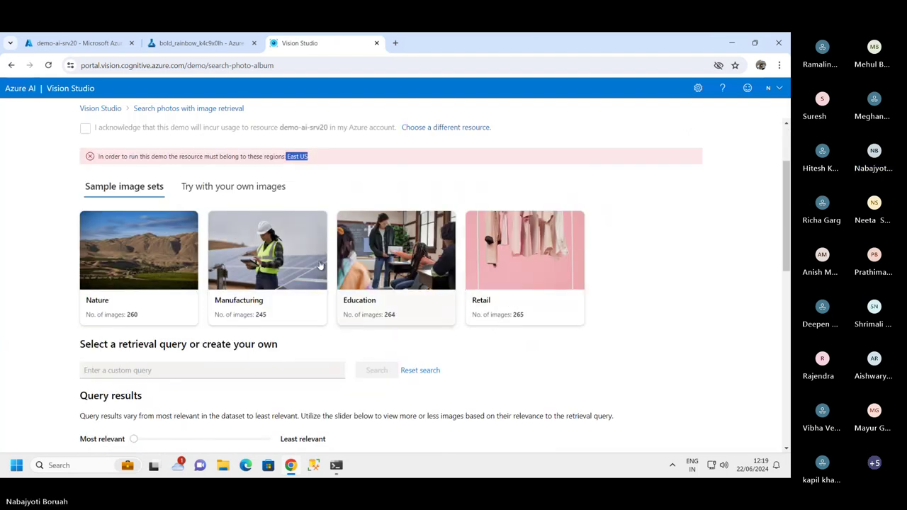
scroll(207, 213, "up", 2)
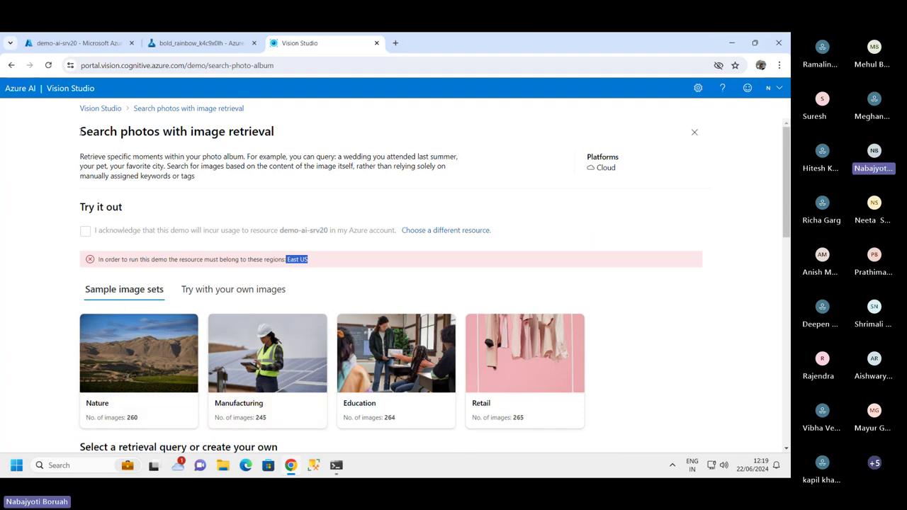
- Examine the Search photos with image retrieval demo page, including its region requirement, sample image sets, query section and next steps
left_click_drag(80, 131, 279, 138)
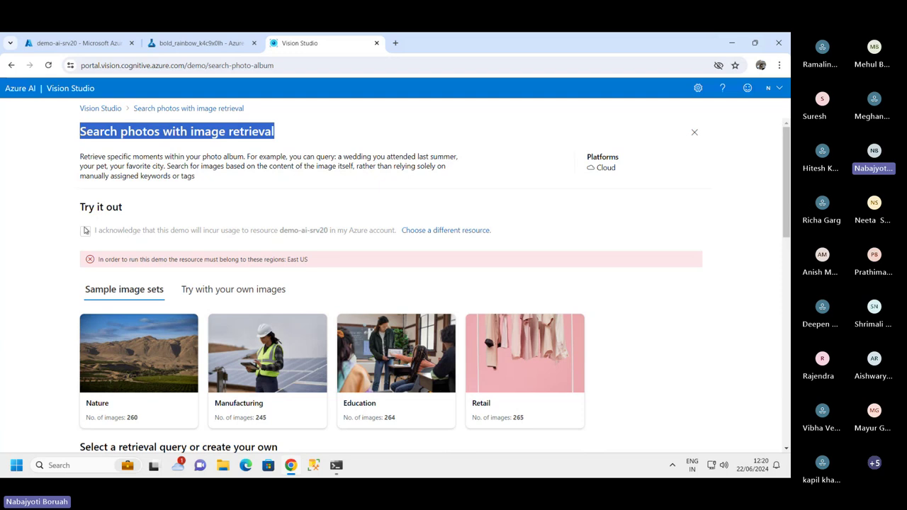
scroll(398, 209, "down", 1)
scroll(370, 231, "down", 1)
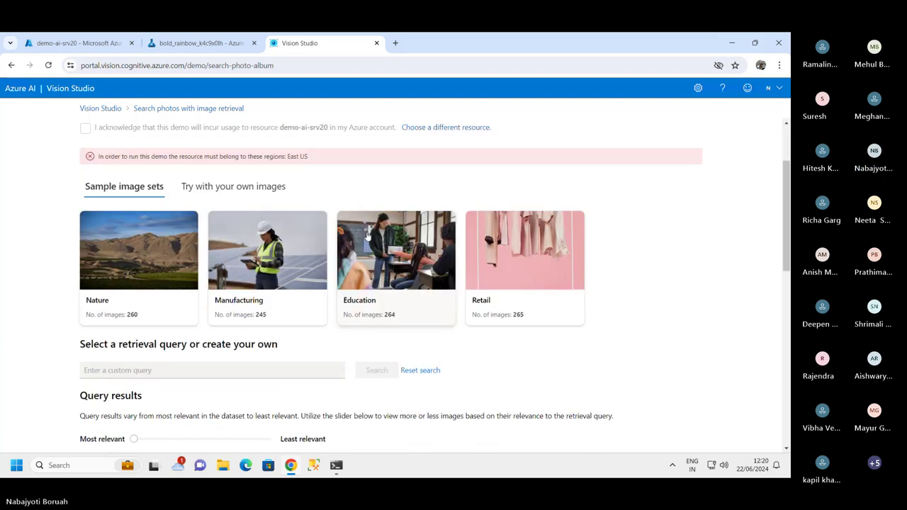
scroll(383, 269, "down", 3)
scroll(398, 294, "up", 3)
scroll(465, 253, "down", 5)
scroll(273, 291, "up", 4)
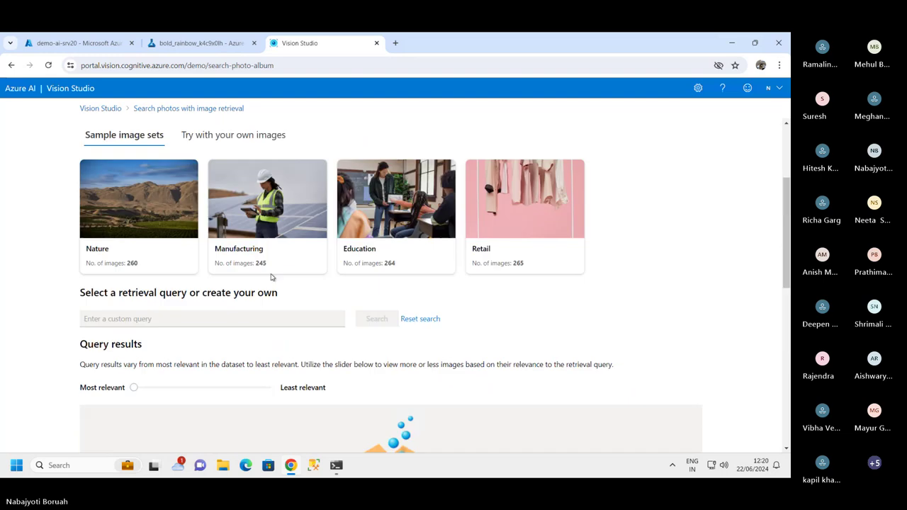
scroll(271, 278, "up", 3)
scroll(267, 280, "down", 3)
scroll(266, 280, "up", 2)
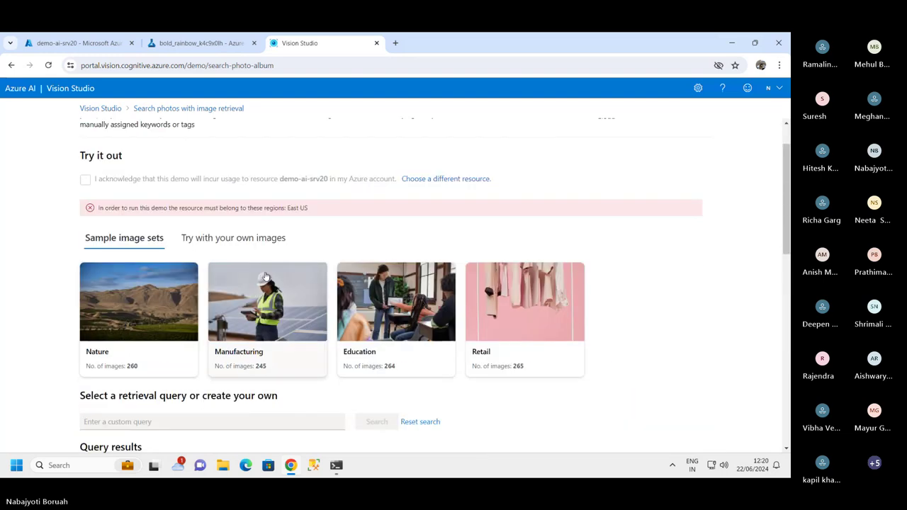
scroll(340, 223, "up", 1)
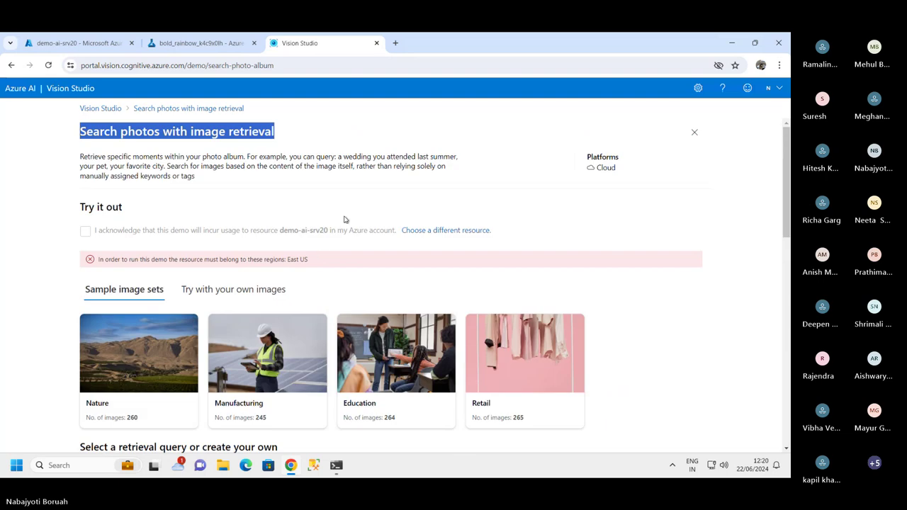
scroll(318, 231, "down", 6)
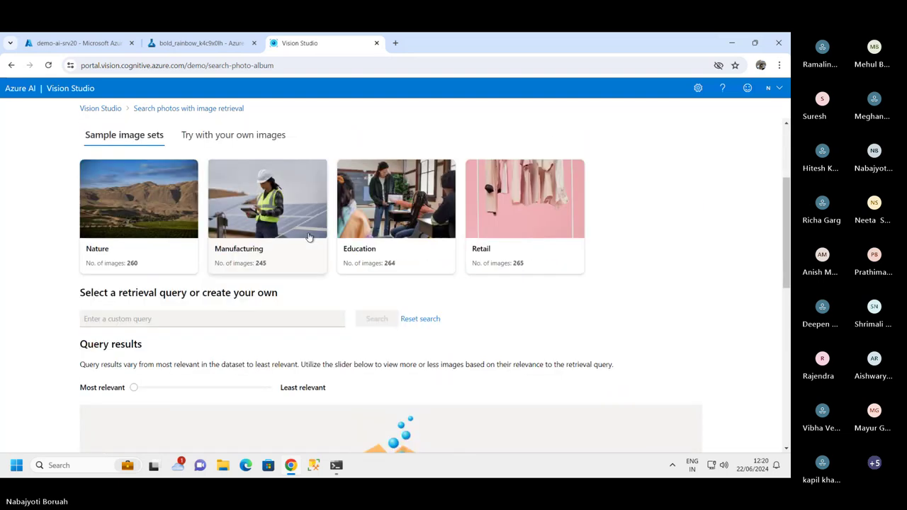
scroll(306, 238, "down", 3)
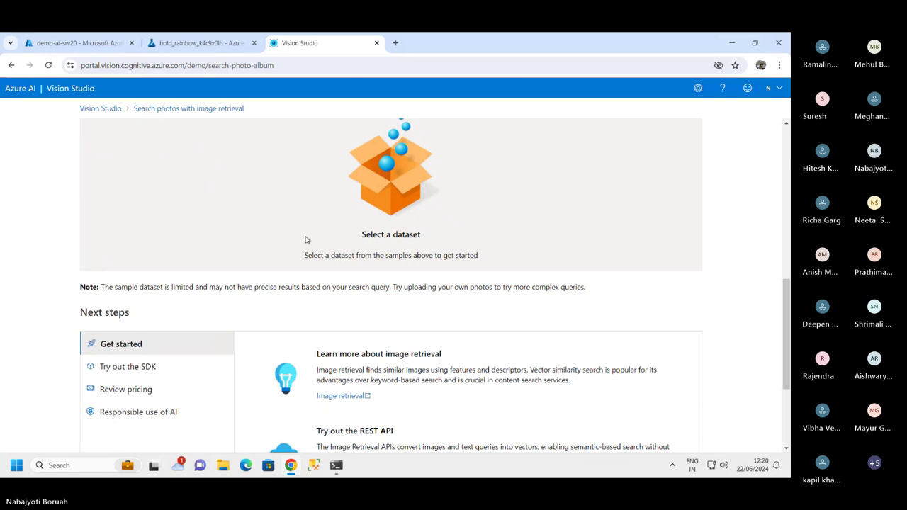
scroll(306, 239, "up", 9)
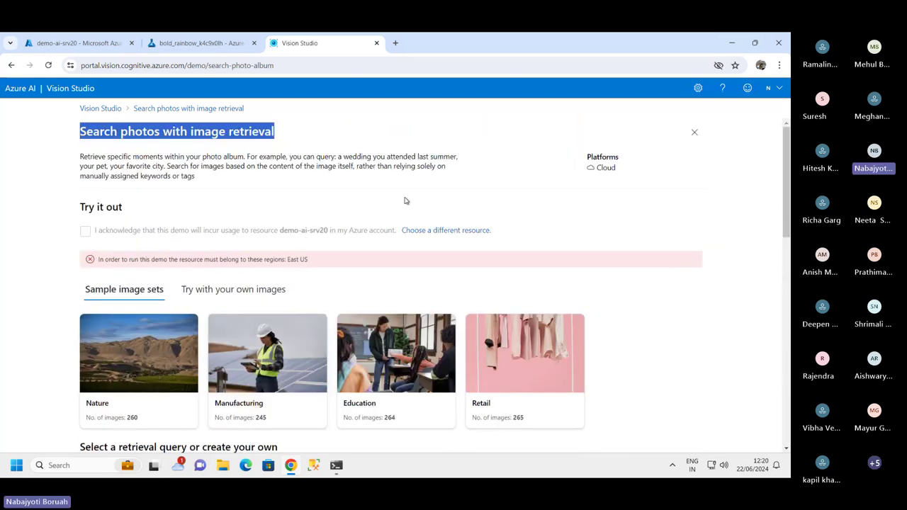
- Return to the Vision Studio gallery and open the Recognize products on shelves demo
left_click(100, 108)
scroll(292, 259, "down", 2)
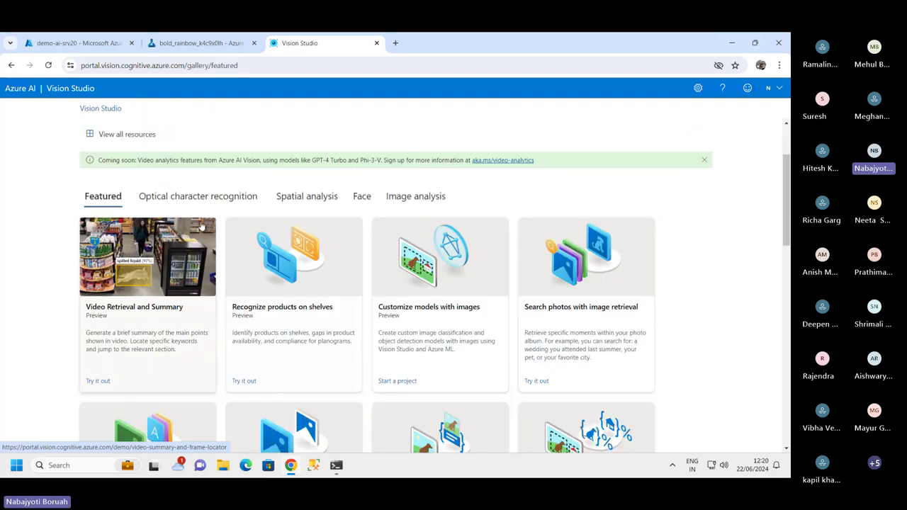
scroll(451, 244, "down", 2)
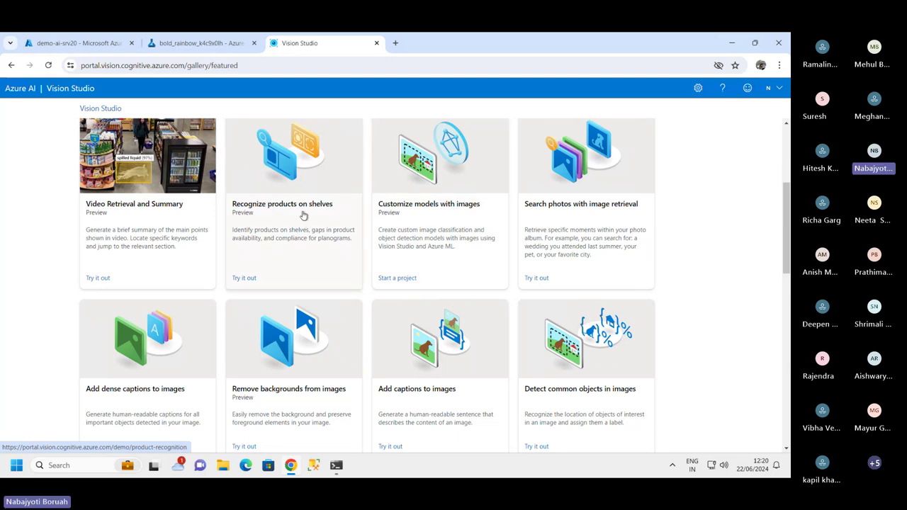
left_click(245, 279)
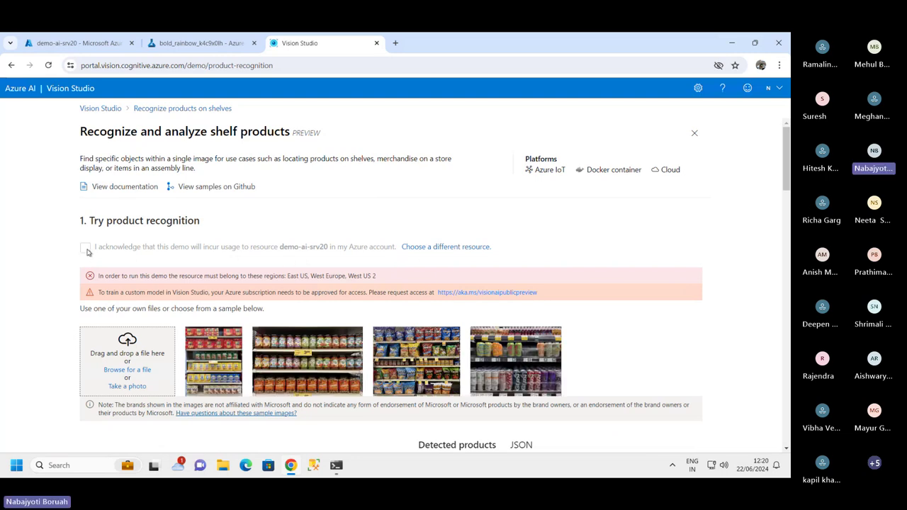
- Review the shelf product recognition demo's supported regions, highlighting the region list and the page title
scroll(303, 239, "down", 2)
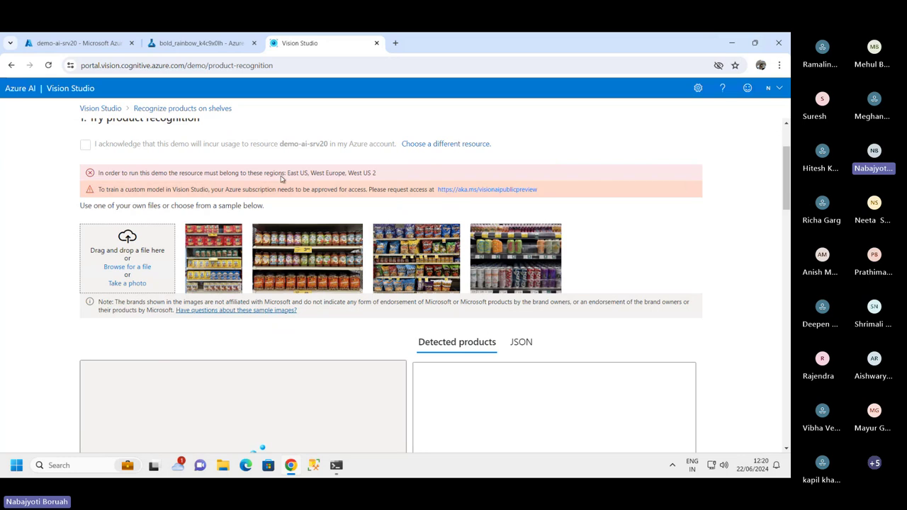
left_click_drag(292, 173, 408, 175)
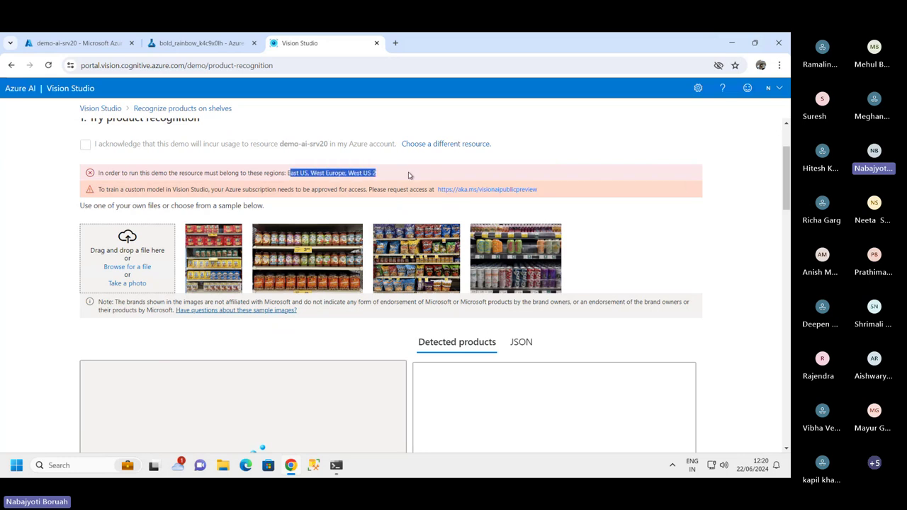
left_click_drag(347, 172, 400, 173)
scroll(315, 195, "up", 2)
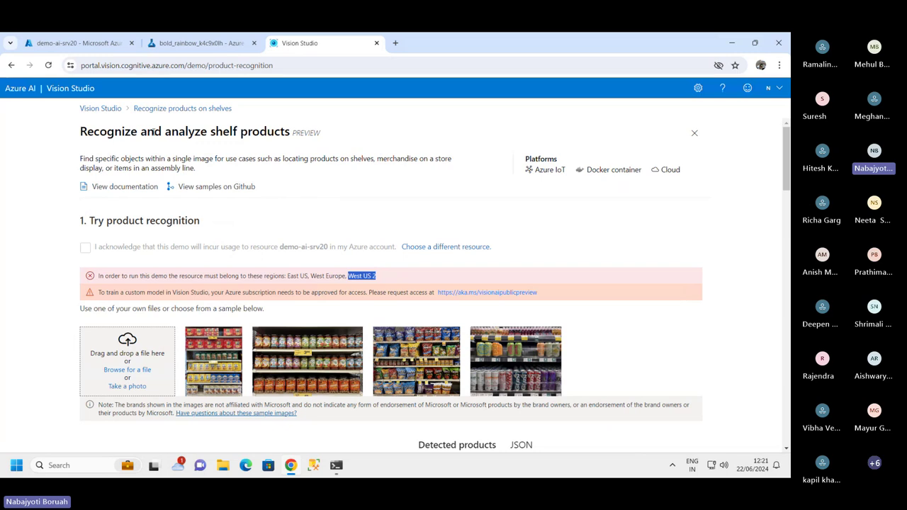
left_click_drag(140, 131, 373, 145)
- Go back to the Vision Studio gallery and display its Image analysis demos
left_click(101, 109)
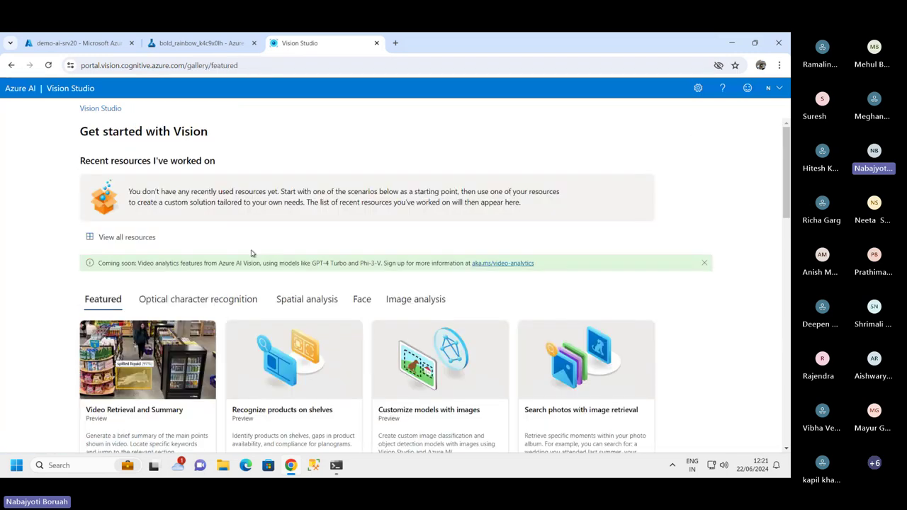
scroll(305, 236, "down", 1)
scroll(333, 273, "down", 2)
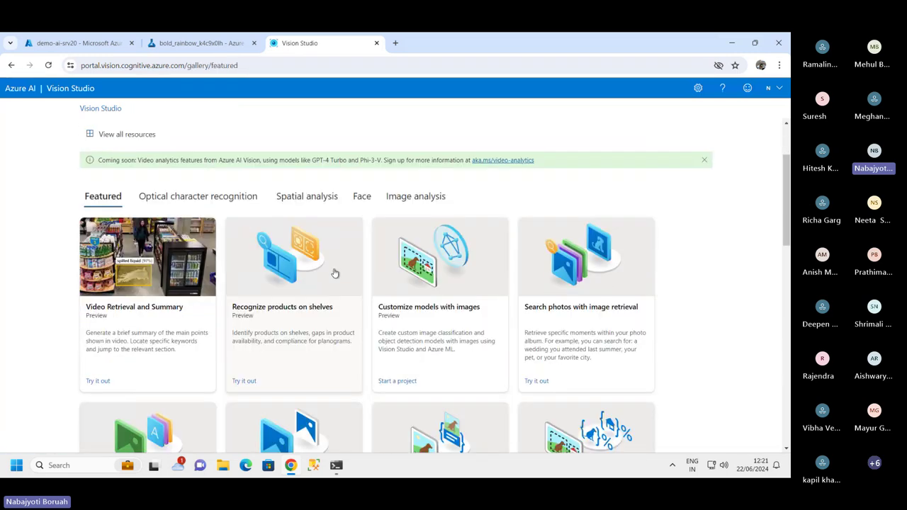
scroll(320, 241, "up", 3)
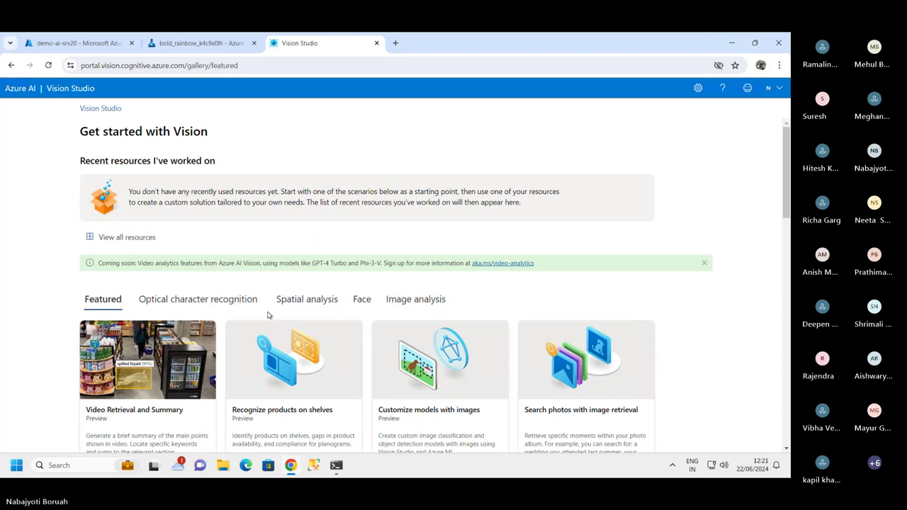
scroll(283, 315, "down", 1)
scroll(418, 269, "up", 1)
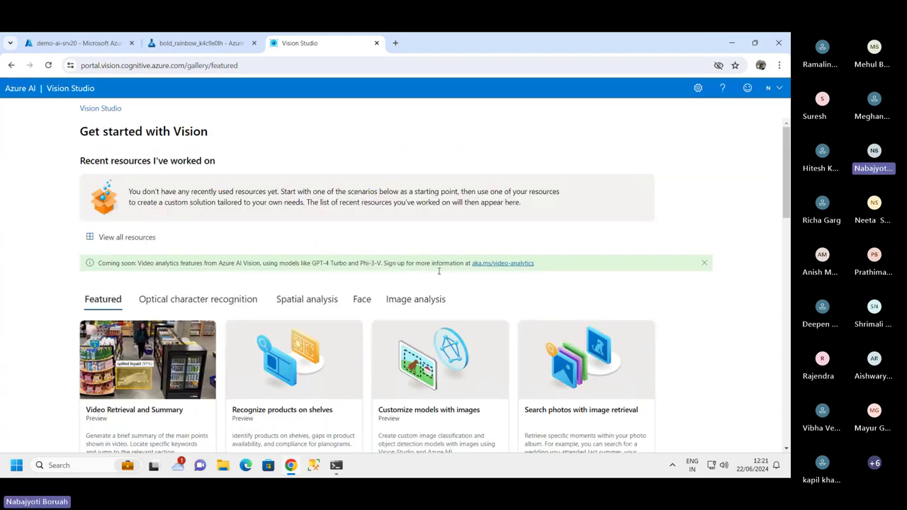
left_click(427, 298)
- Look through the Image analysis demo cards, from product recognition to smart-cropped images
scroll(428, 298, "down", 2)
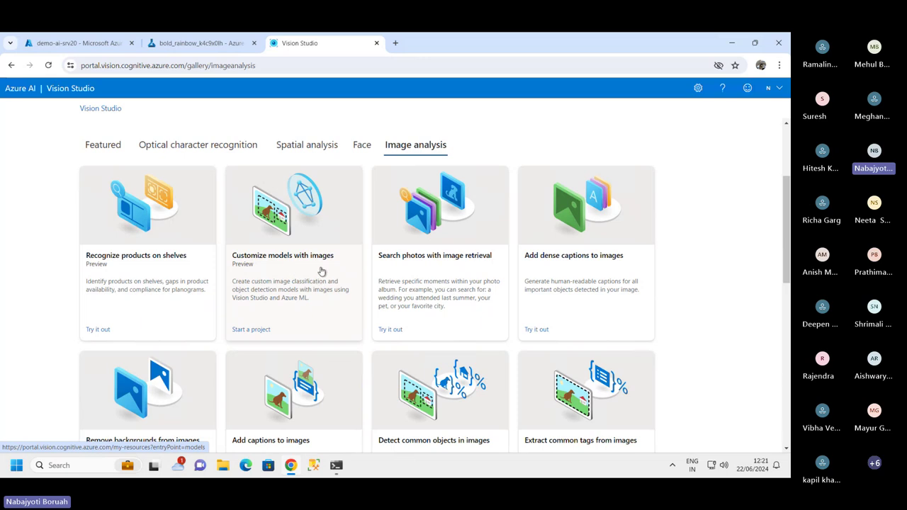
scroll(290, 251, "down", 1)
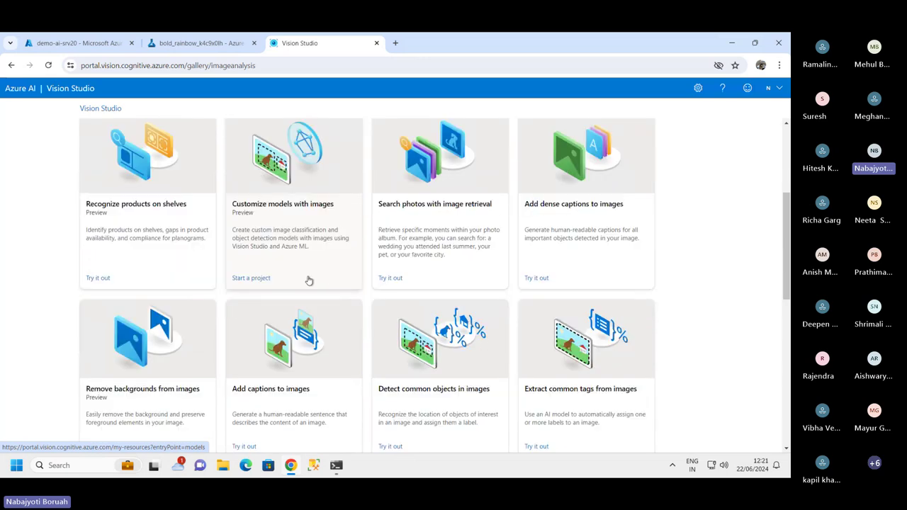
scroll(496, 339, "down", 2)
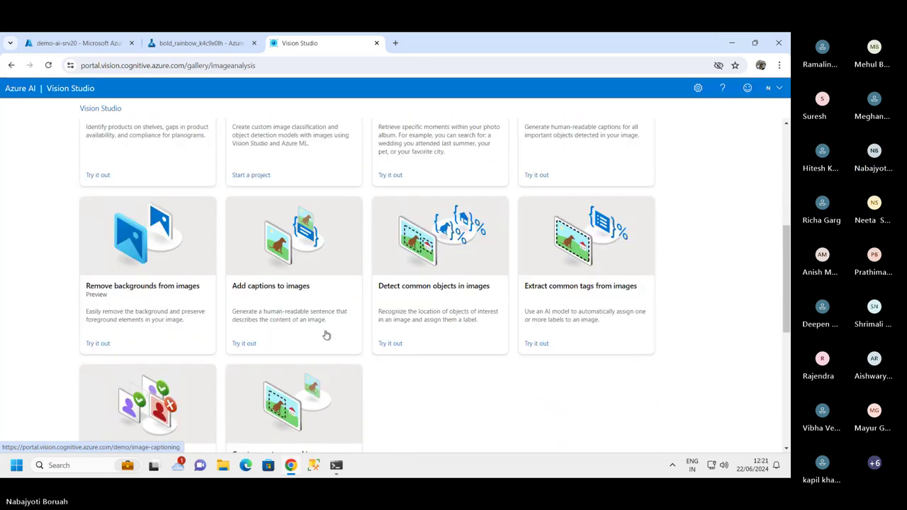
scroll(311, 316, "down", 3)
scroll(323, 328, "down", 3)
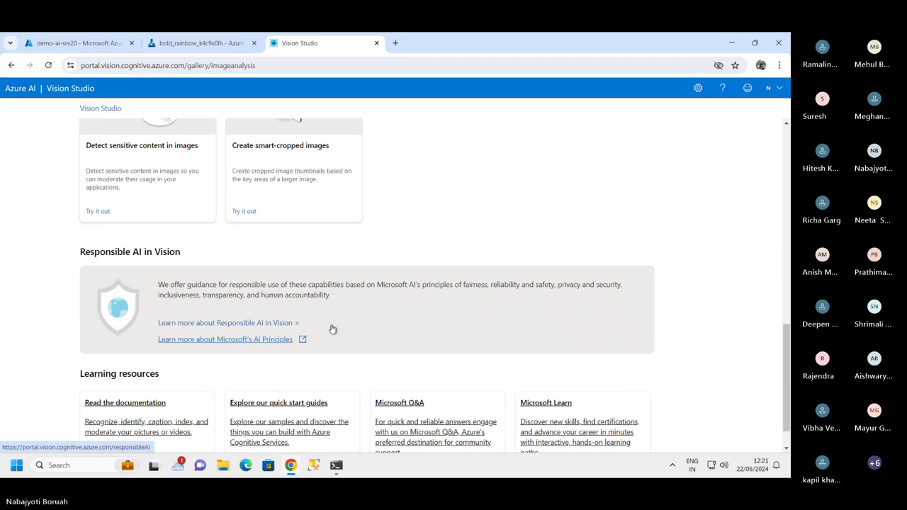
scroll(330, 330, "down", 1)
scroll(333, 312, "up", 5)
scroll(336, 296, "up", 6)
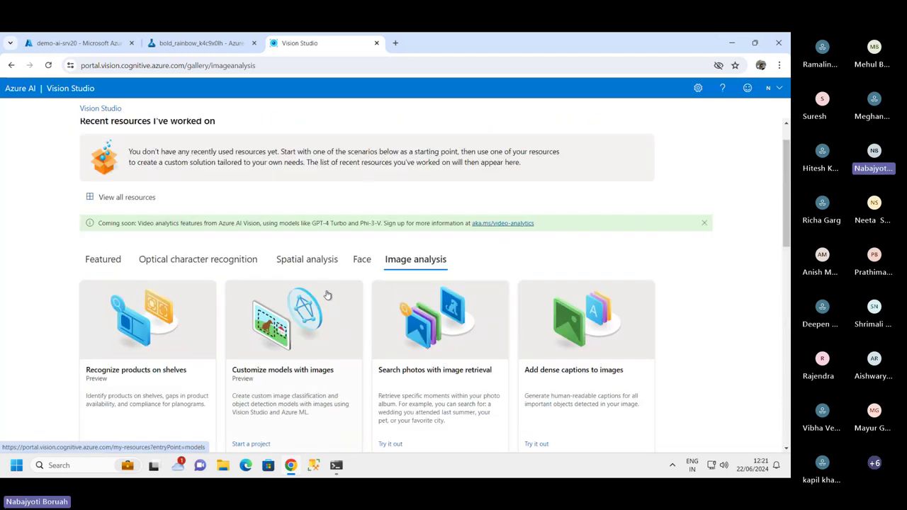
scroll(326, 298, "down", 2)
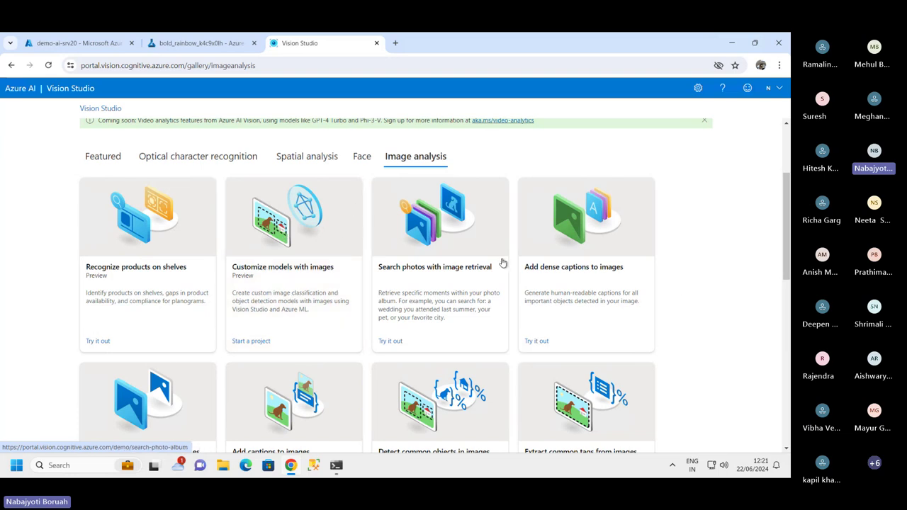
scroll(523, 438, "down", 2)
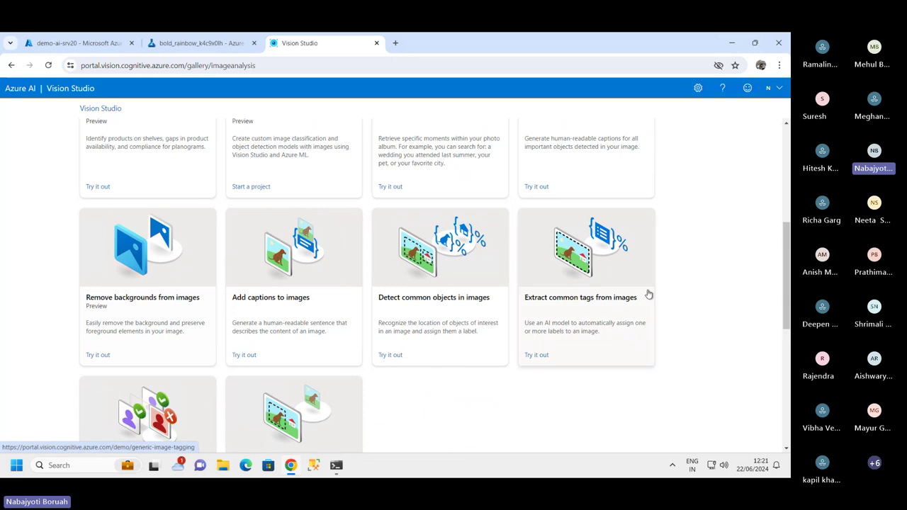
scroll(571, 359, "up", 3)
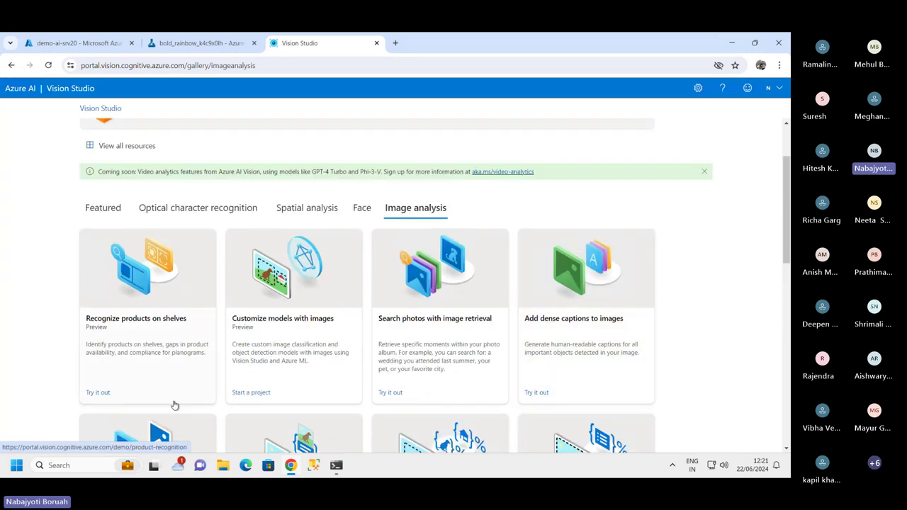
scroll(472, 319, "down", 3)
scroll(348, 273, "up", 4)
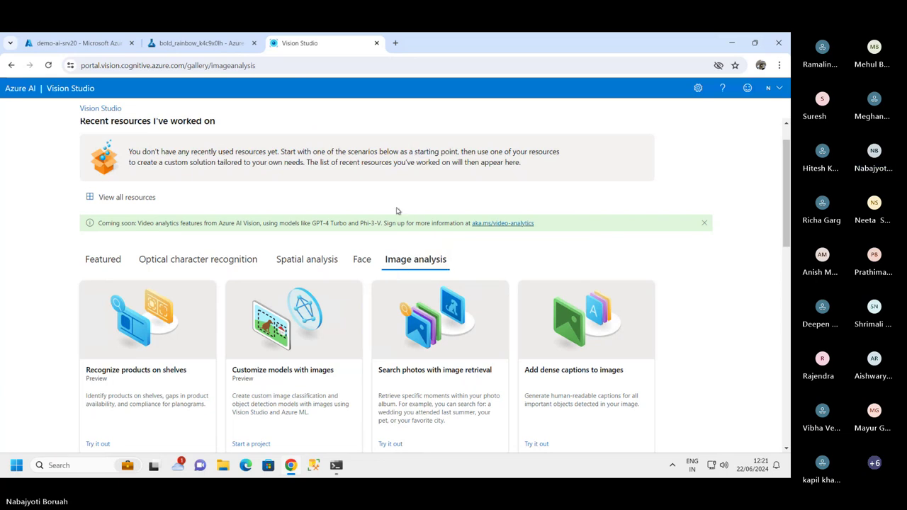
- Open the Detect faces in an image demo from the Face category
left_click(362, 260)
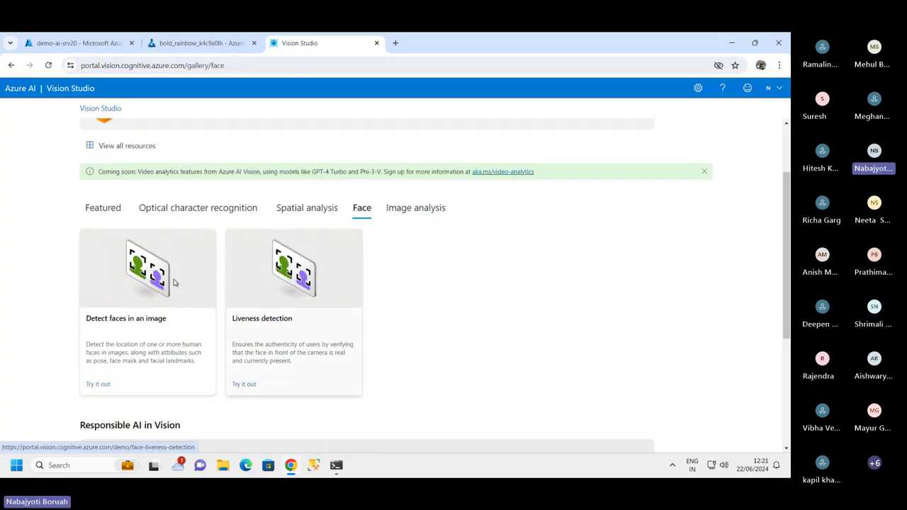
scroll(174, 284, "down", 1)
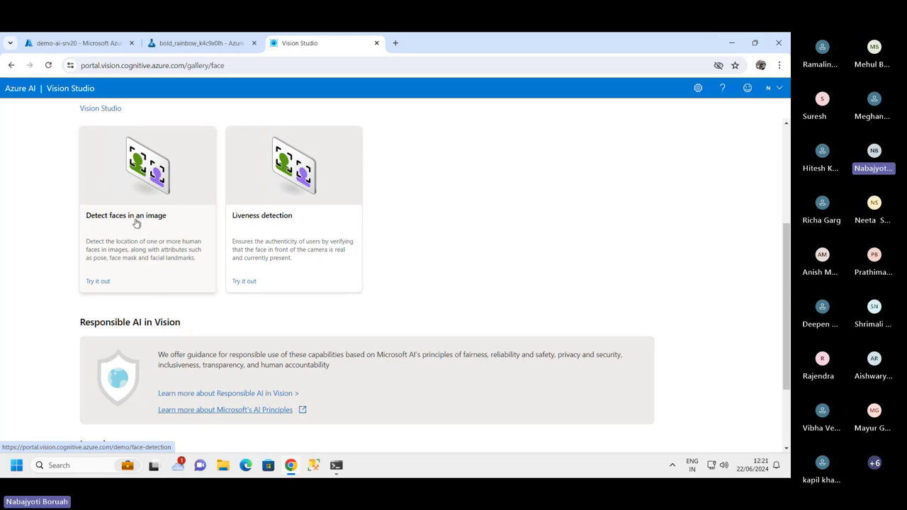
left_click(98, 282)
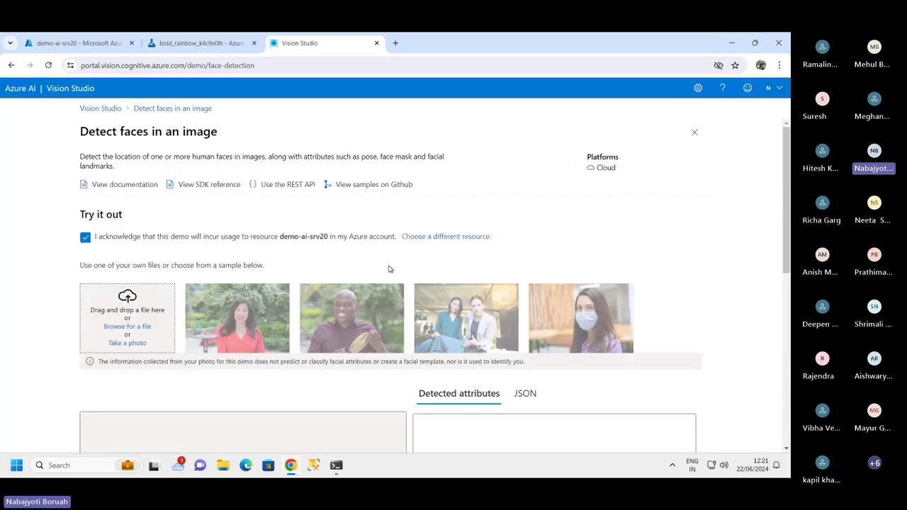
- Run face detection on the third sample image, which shows two women
left_click(485, 320)
scroll(496, 298, "down", 2)
scroll(462, 317, "down", 1)
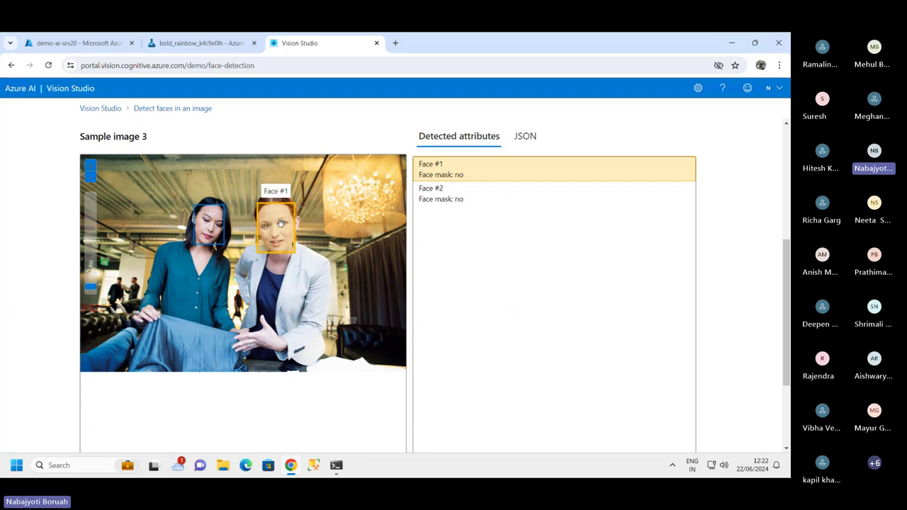
- Examine the face boxes in sample image 3 and the detected attributes listed for each face
scroll(284, 233, "down", 2)
scroll(312, 252, "up", 3)
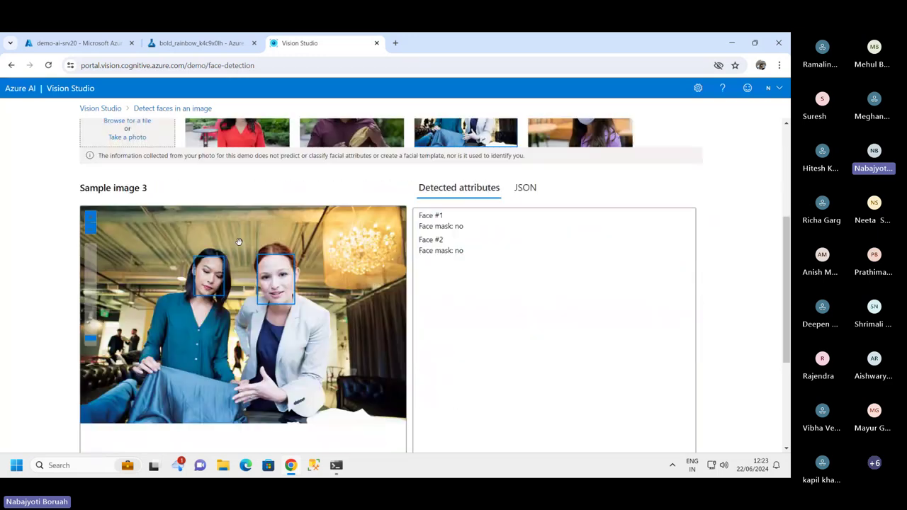
scroll(241, 255, "down", 1)
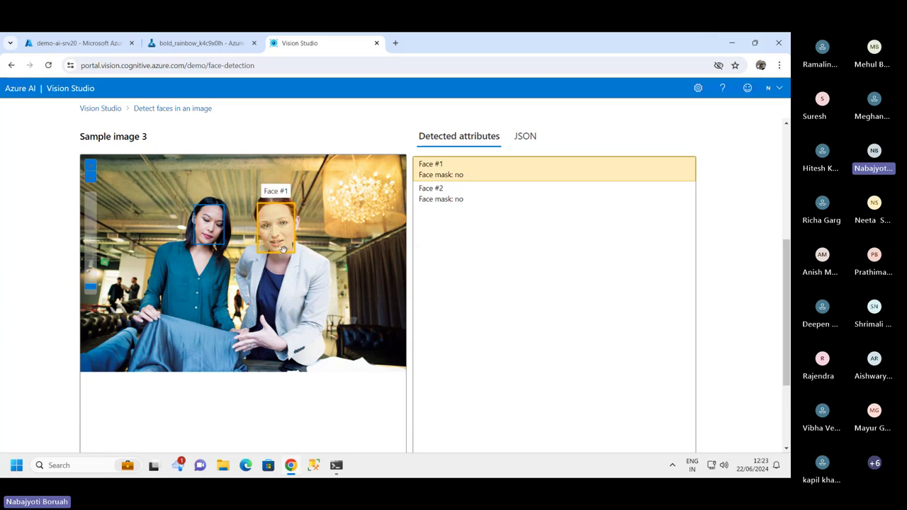
scroll(294, 243, "up", 2)
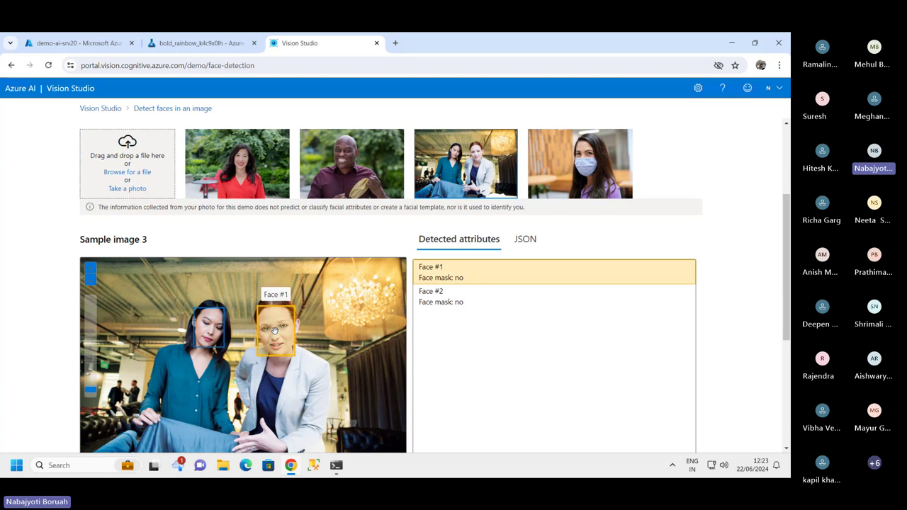
scroll(354, 294, "down", 2)
scroll(353, 294, "up", 4)
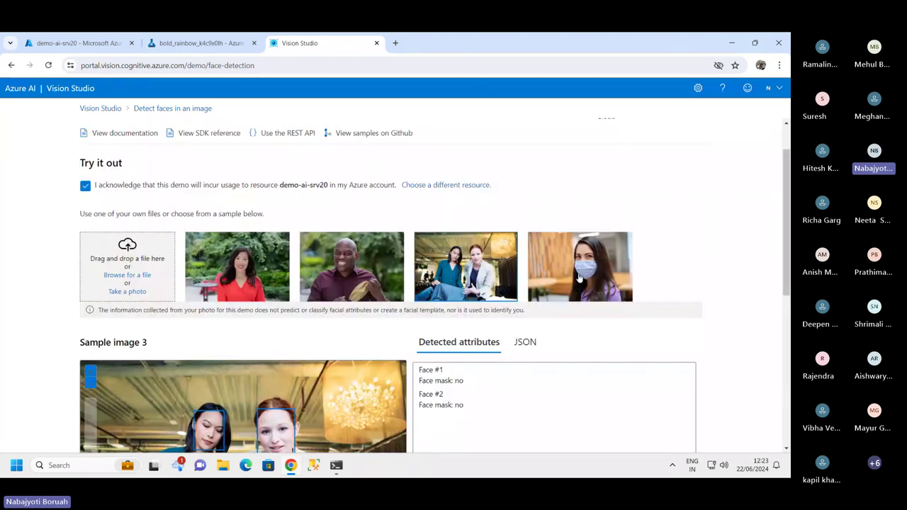
- Run face detection on the fourth sample image, the woman wearing a face mask, and examine the detected mask attributes
left_click(580, 278)
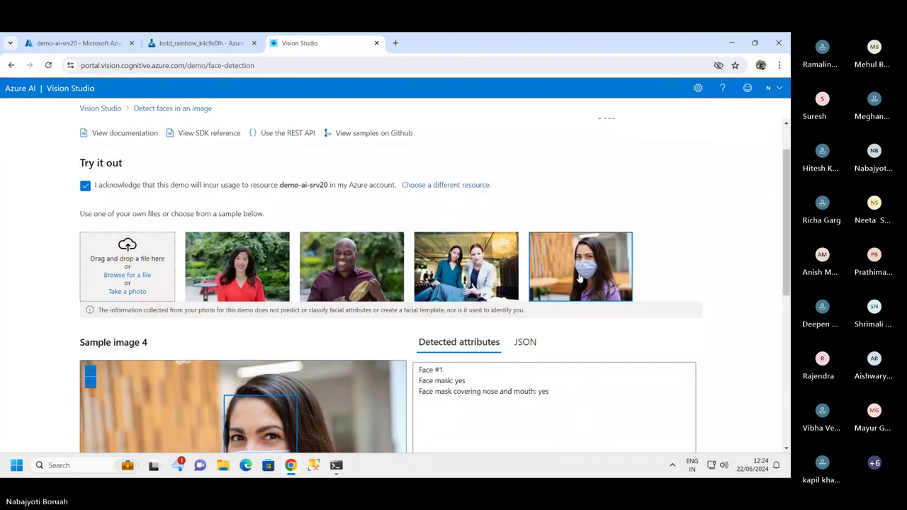
scroll(328, 377, "down", 2)
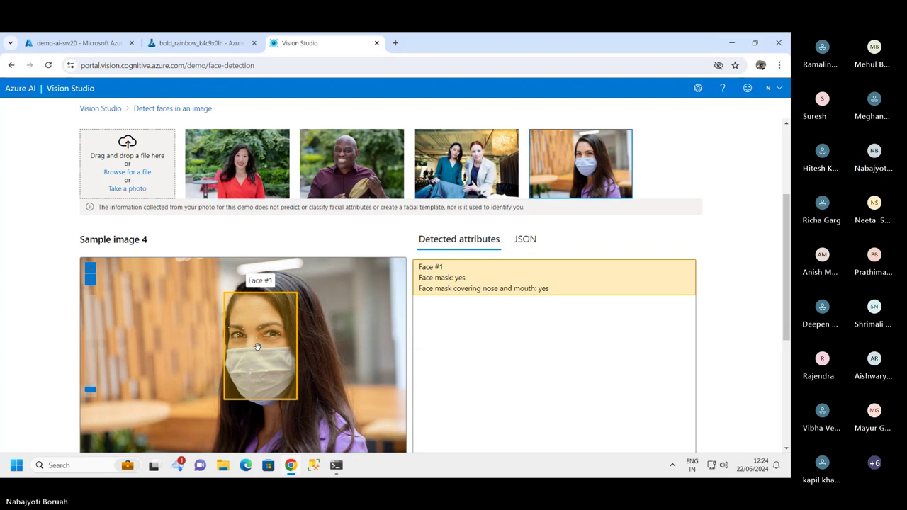
scroll(312, 340, "down", 2)
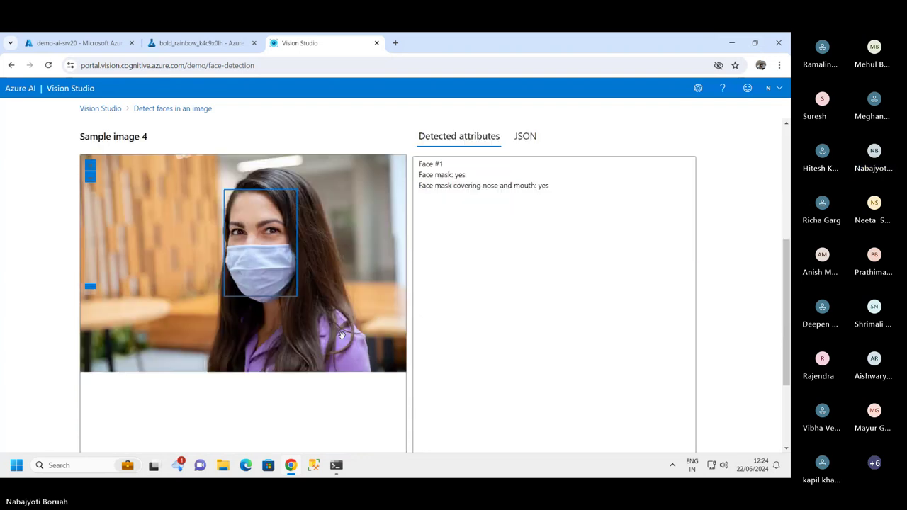
scroll(326, 330, "up", 3)
scroll(631, 231, "up", 2)
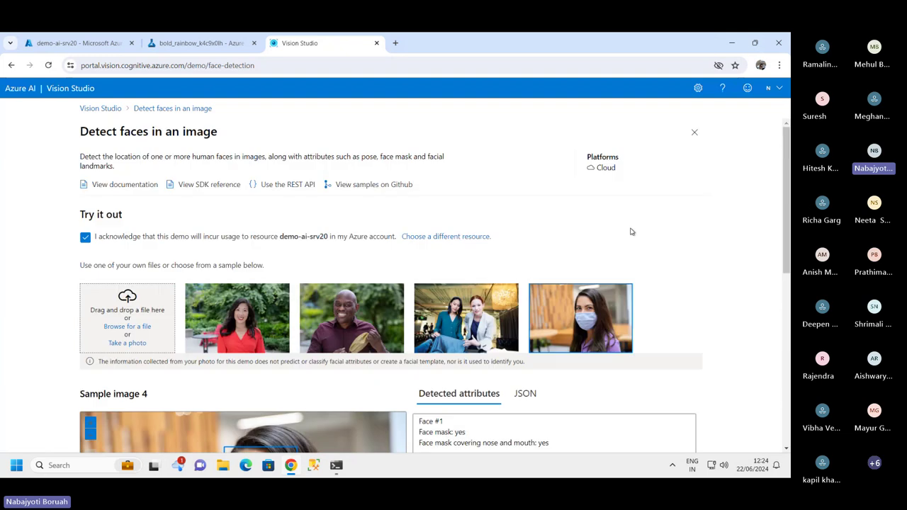
- Return to the Vision Studio gallery and open the Liveness detection demo from the Face category
left_click(102, 110)
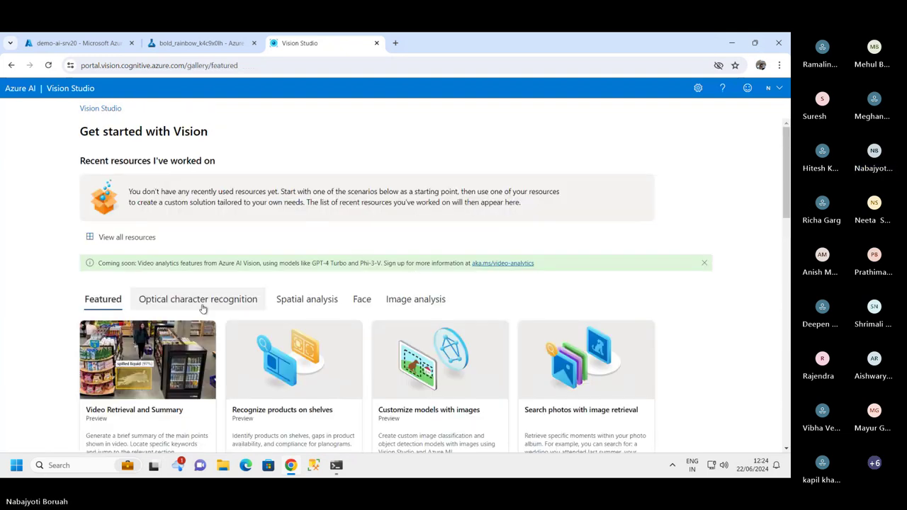
left_click(362, 299)
scroll(364, 340, "down", 2)
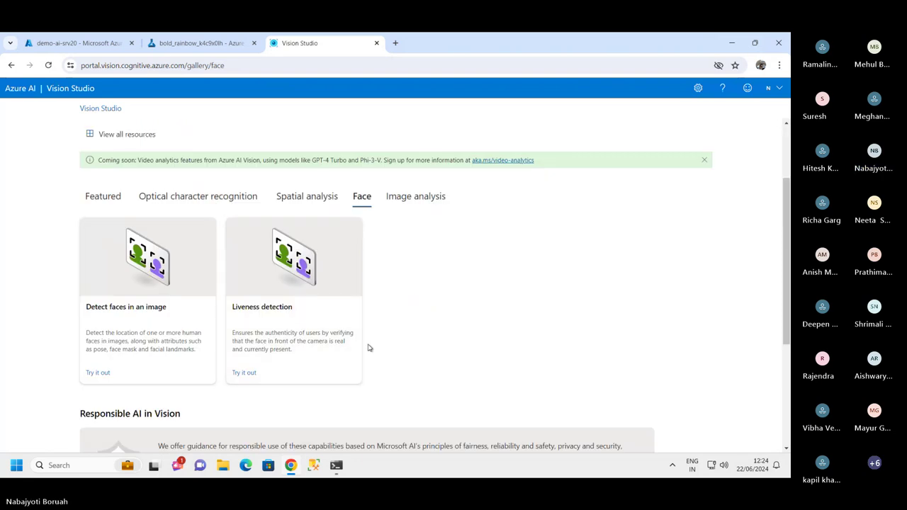
left_click(244, 373)
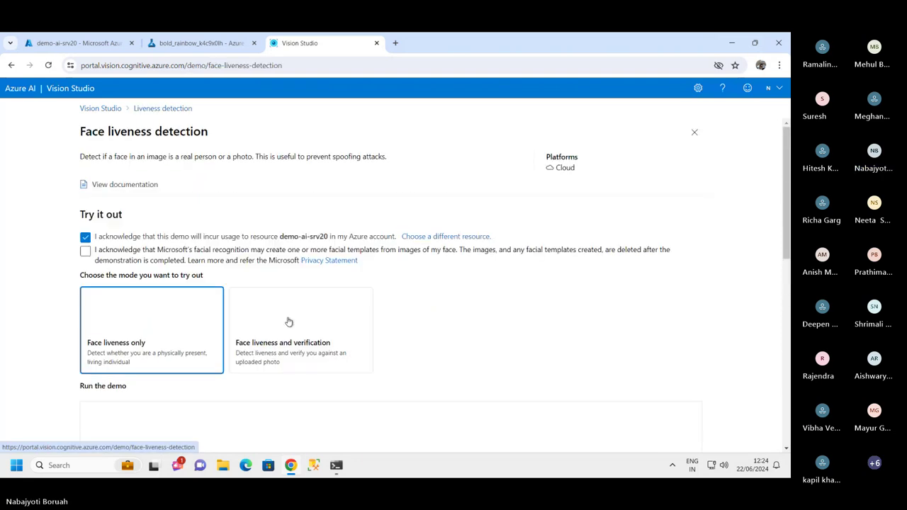
scroll(188, 328, "down", 2)
scroll(285, 310, "up", 2)
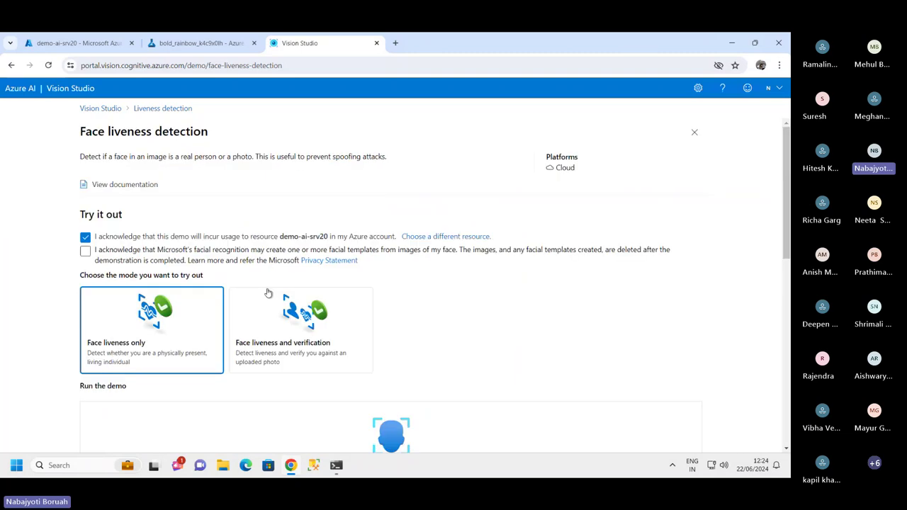
- Accept the facial template acknowledgement and look over the liveness demo's purpose and its face check area
left_click(85, 251)
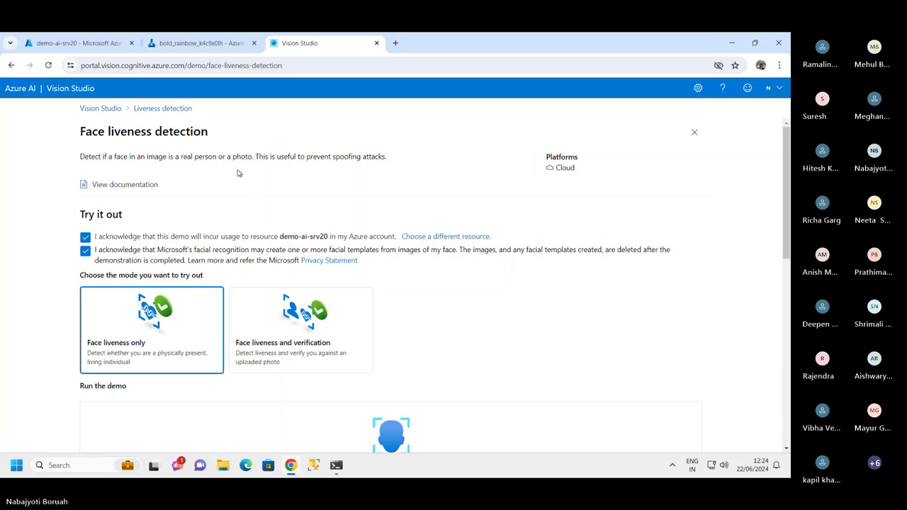
left_click_drag(257, 154, 399, 151)
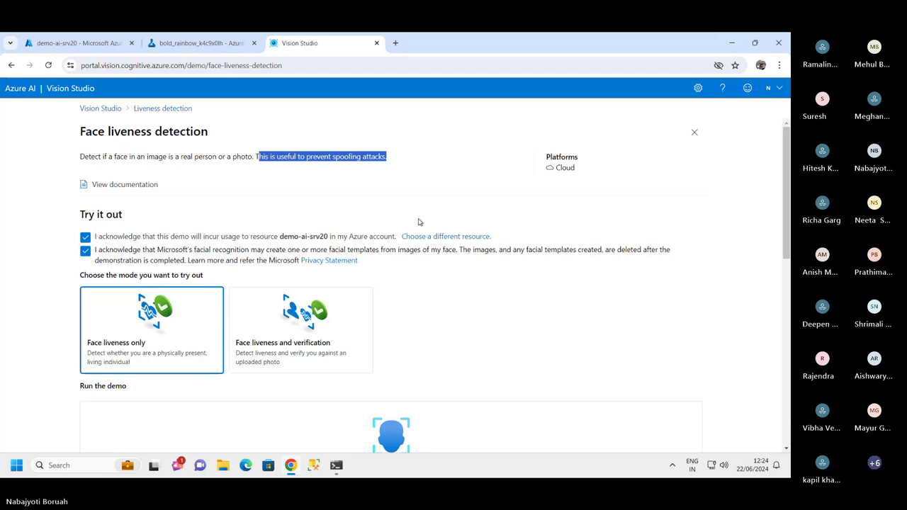
scroll(419, 223, "down", 2)
scroll(428, 329, "down", 2)
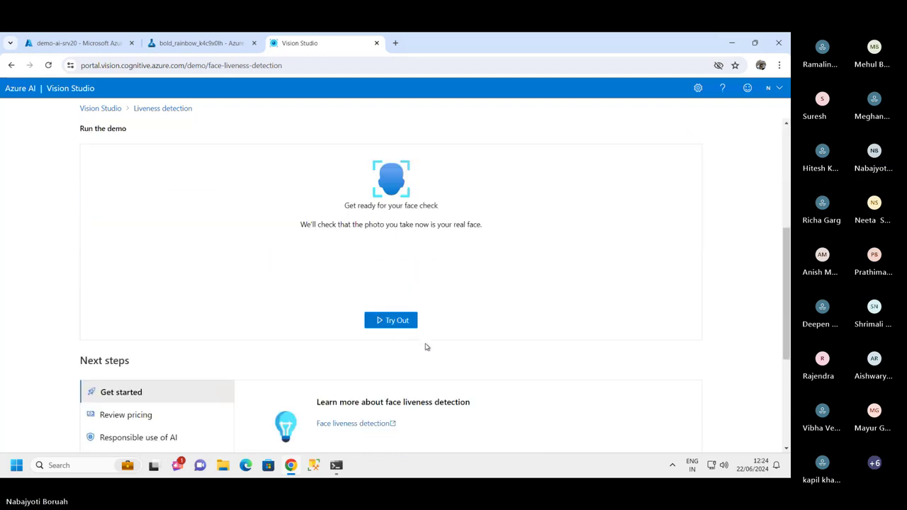
scroll(199, 314, "down", 3)
scroll(330, 277, "up", 3)
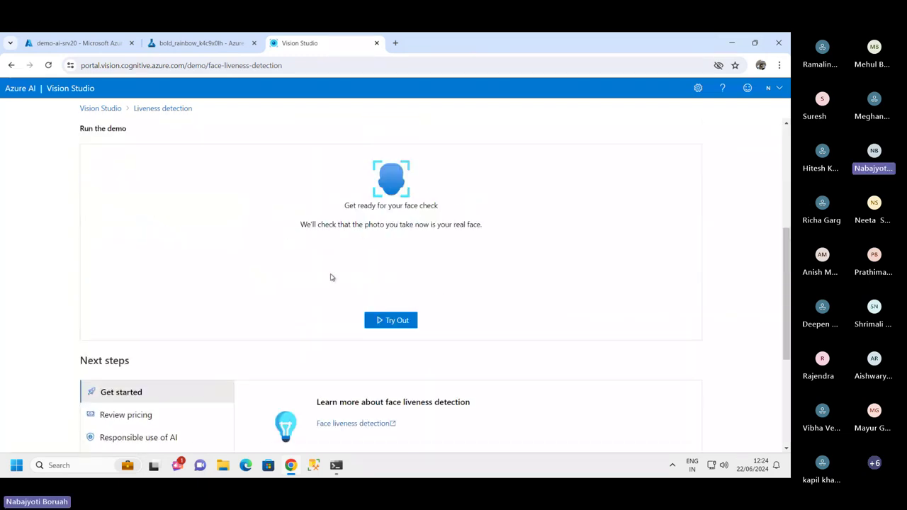
- Select the Face liveness and verification mode and look at its options for supplying a reference photo
scroll(132, 262, "up", 2)
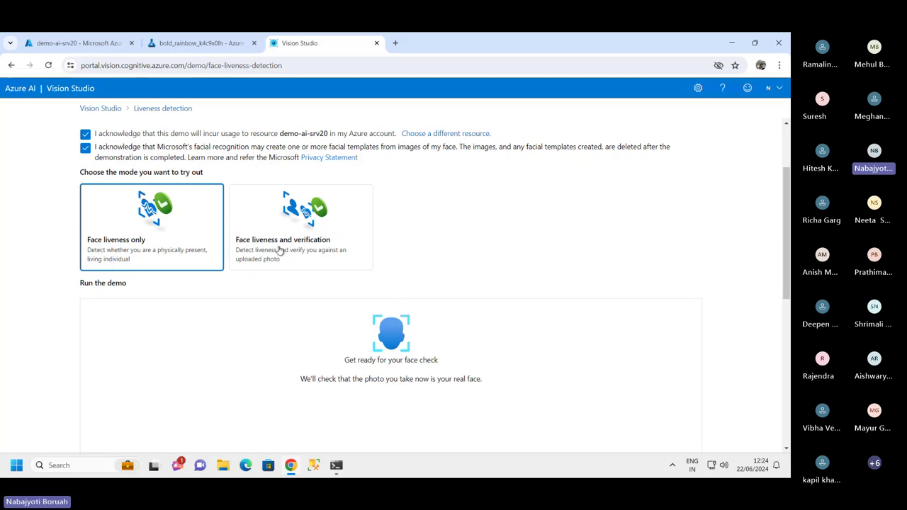
left_click(314, 241)
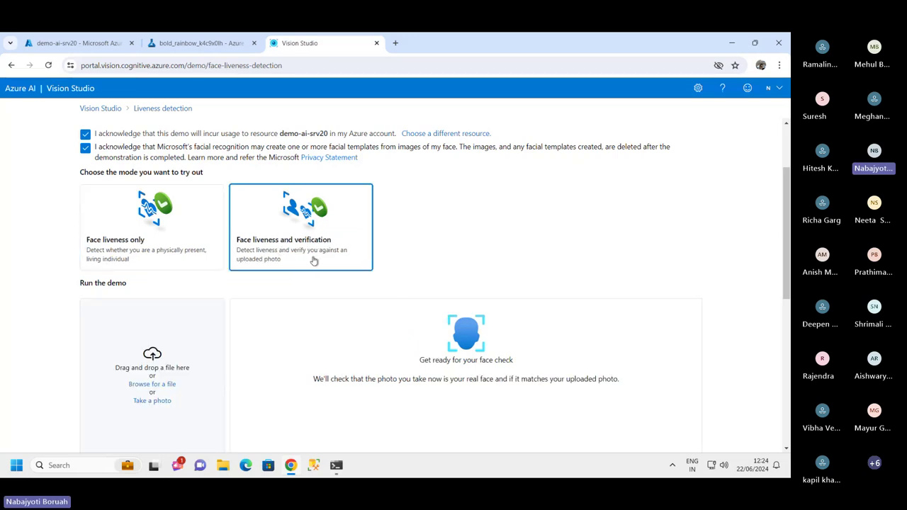
scroll(305, 263, "down", 2)
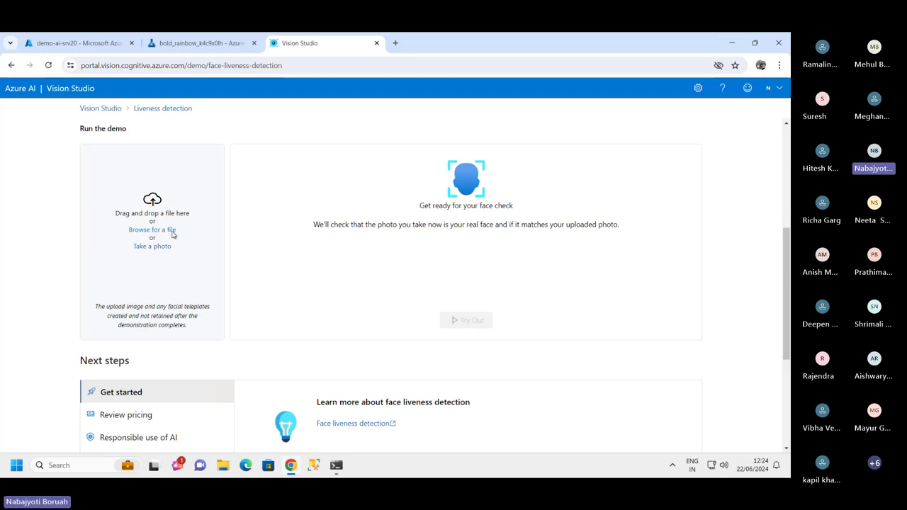
scroll(258, 235, "up", 1)
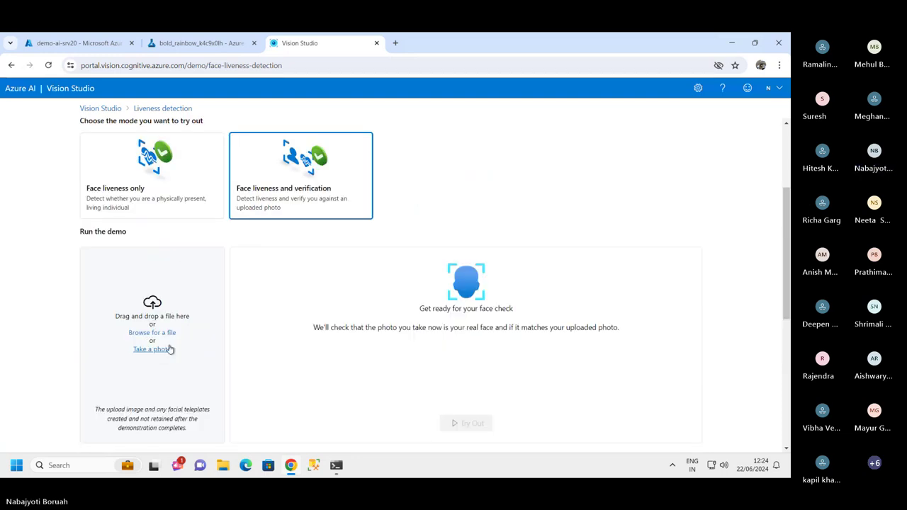
scroll(318, 261, "up", 1)
- Try to run the face check in Face liveness only mode and read the Face API access requirements
left_click(184, 279)
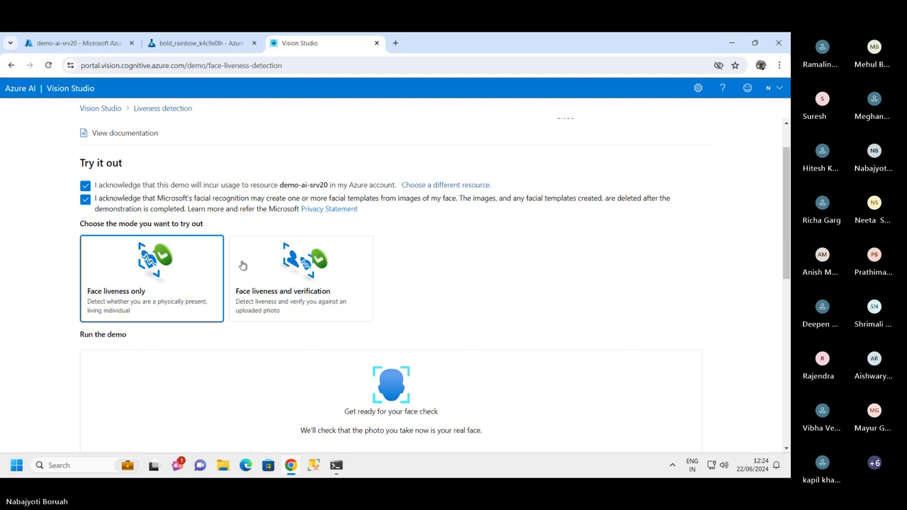
scroll(388, 287, "down", 2)
left_click(393, 376)
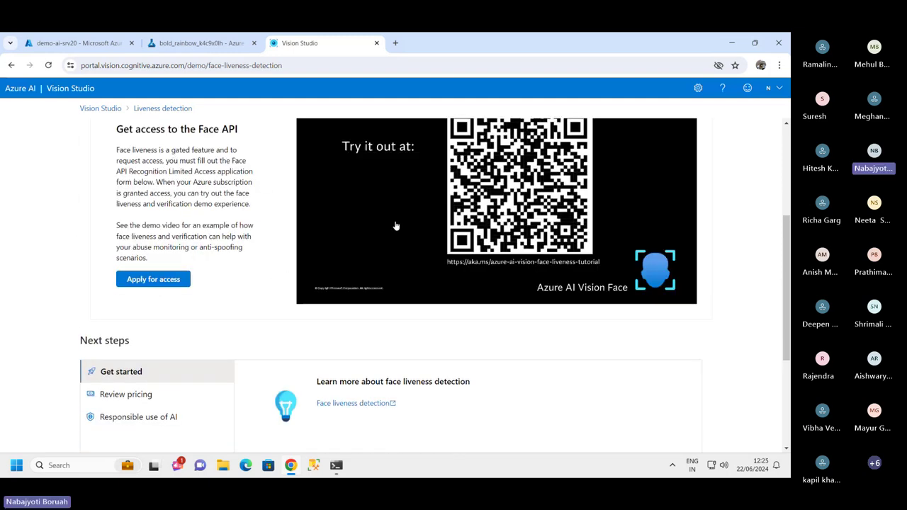
scroll(212, 290, "down", 2)
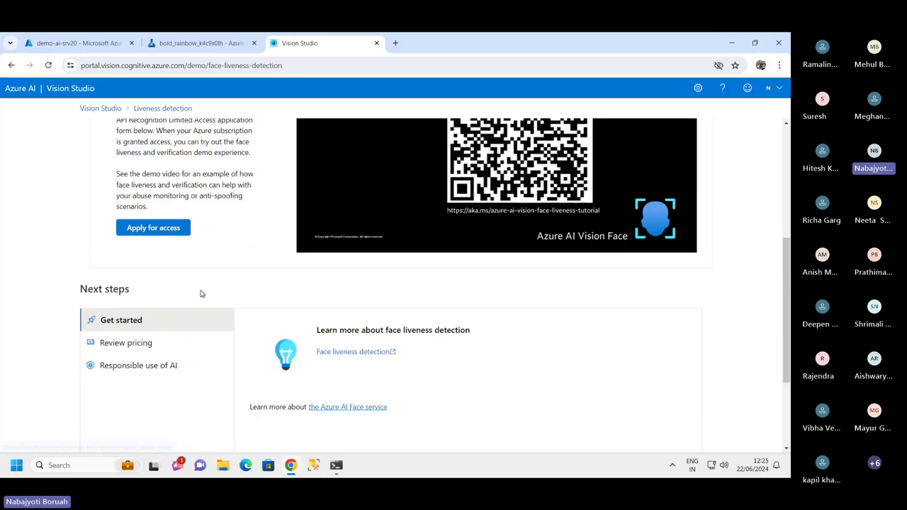
scroll(553, 252, "up", 3)
scroll(552, 252, "up", 1)
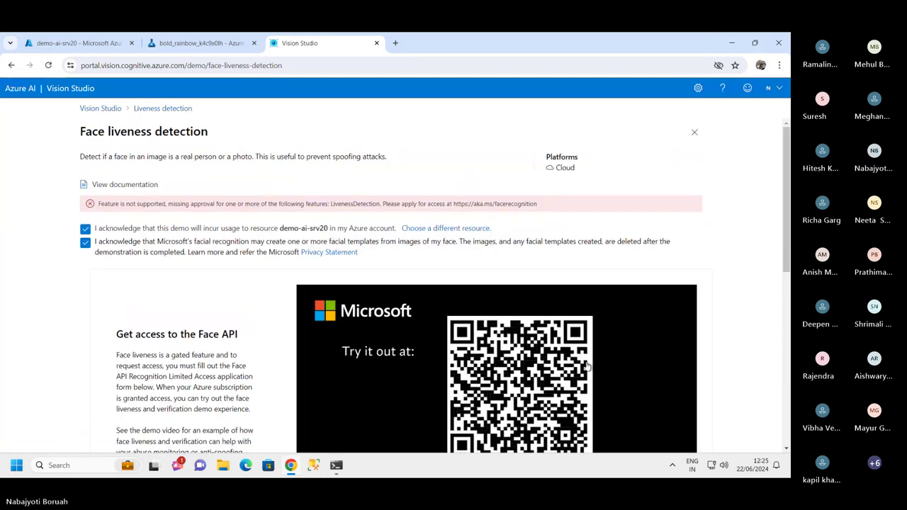
- Open the Face API access application form and highlight its title
scroll(443, 355, "down", 2)
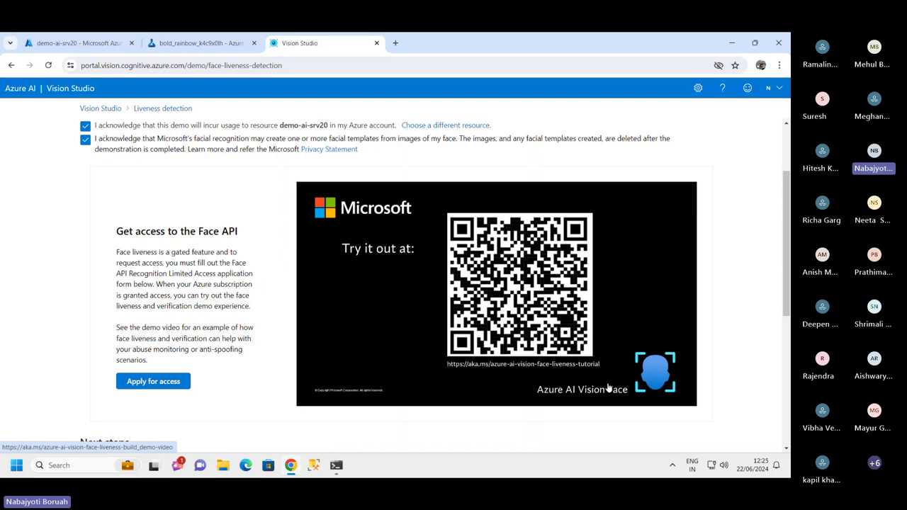
left_click(153, 381)
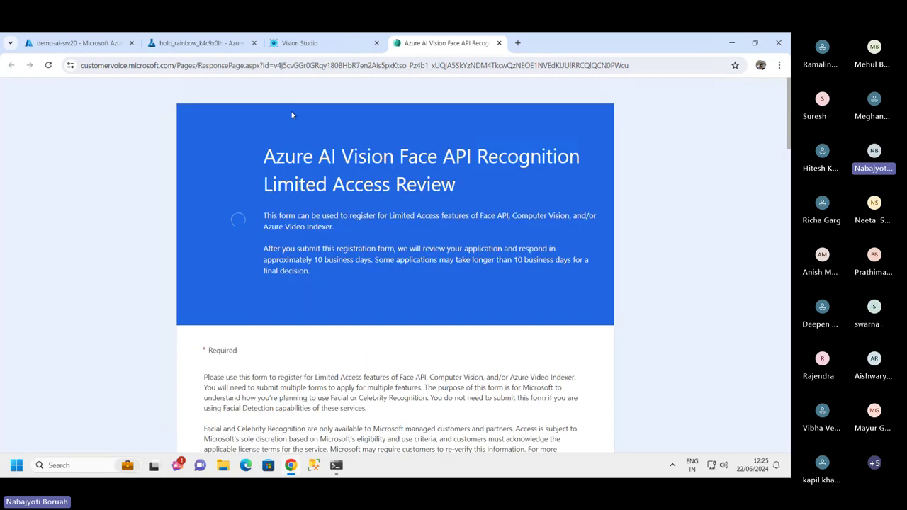
scroll(291, 112, "down", 1)
left_click_drag(322, 131, 564, 184)
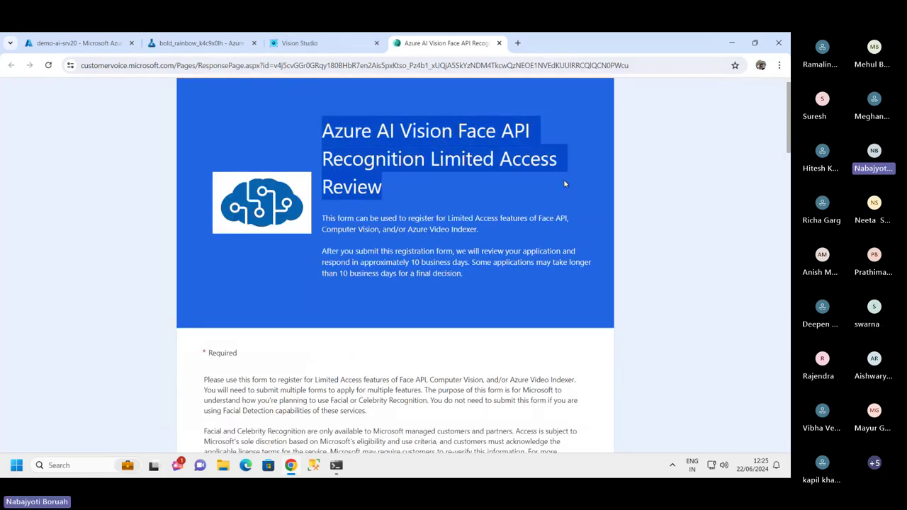
- Return to the Face liveness detection page in Vision Studio, then go back to the demo gallery
left_click(299, 43)
scroll(405, 271, "up", 2)
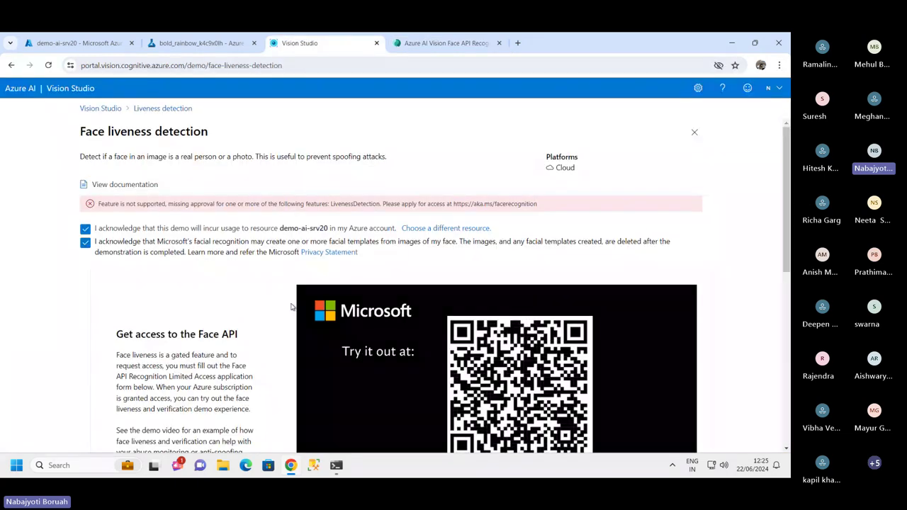
left_click_drag(143, 131, 208, 132)
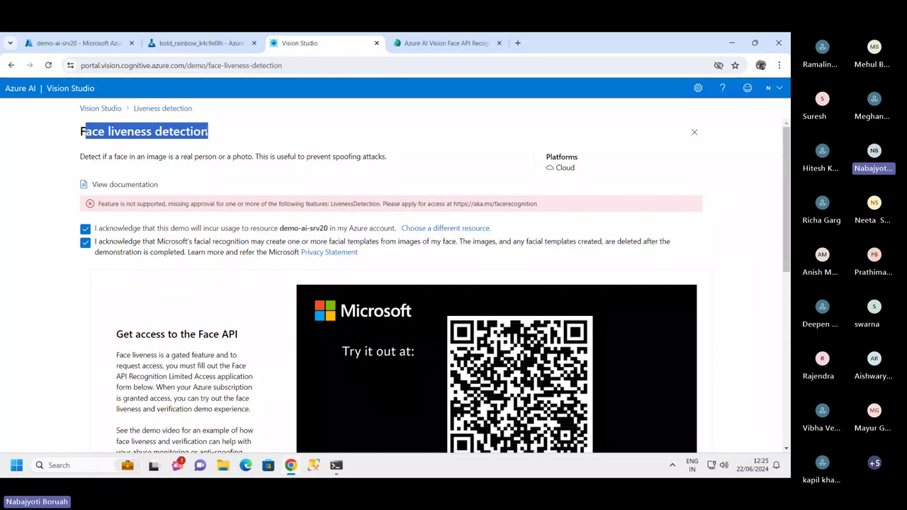
key("alt+Left")
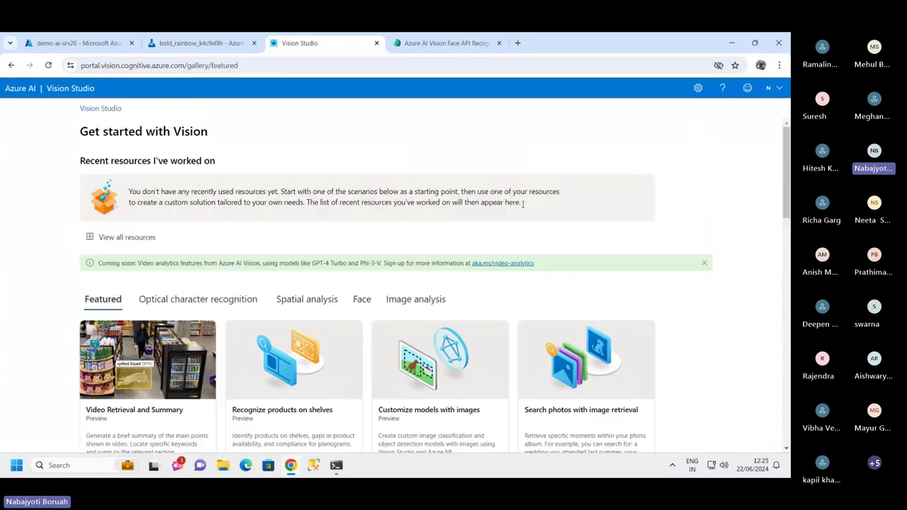
- Look through the Featured demo cards, from video retrieval to face detection
scroll(397, 283, "down", 5)
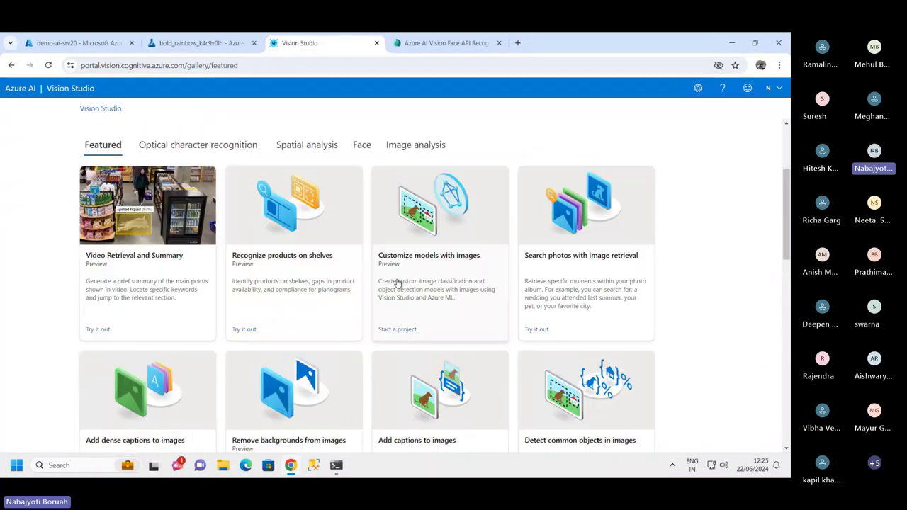
scroll(476, 301, "down", 3)
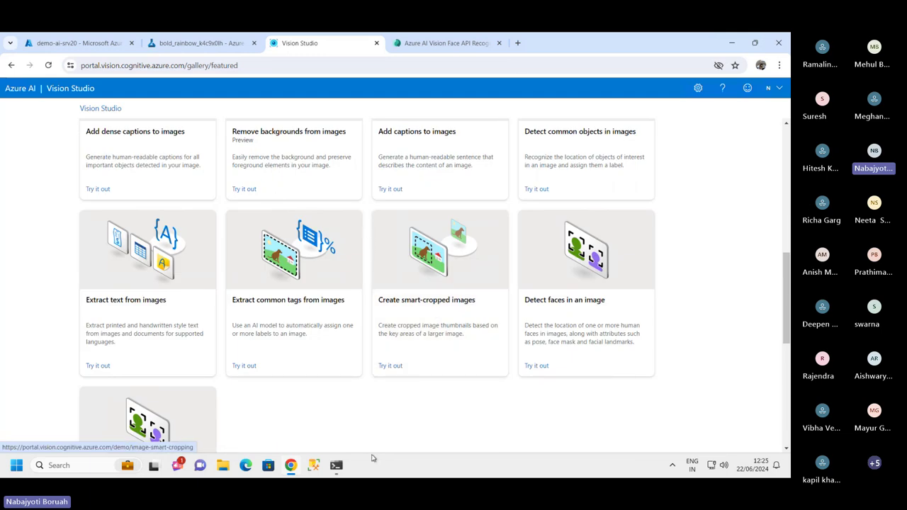
scroll(172, 311, "up", 2)
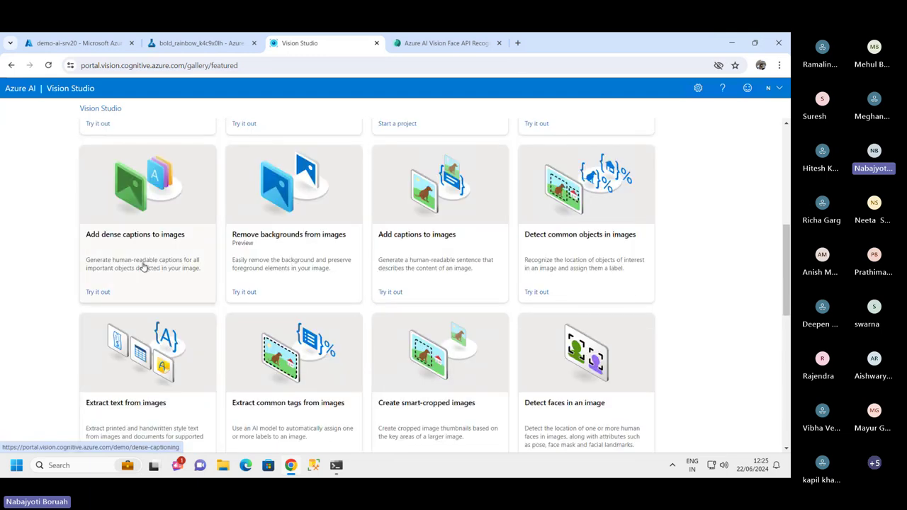
scroll(146, 263, "up", 3)
scroll(355, 219, "up", 3)
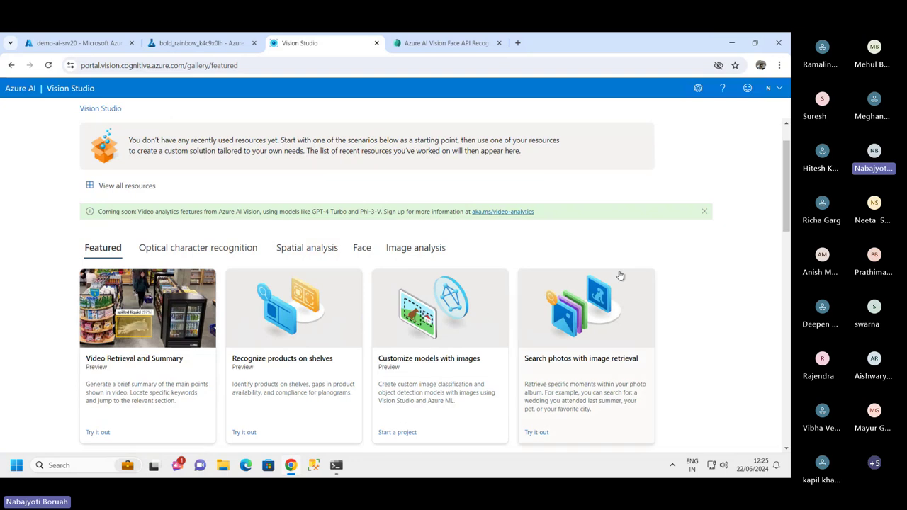
- Show the Face category and look over its demo cards
left_click(360, 247)
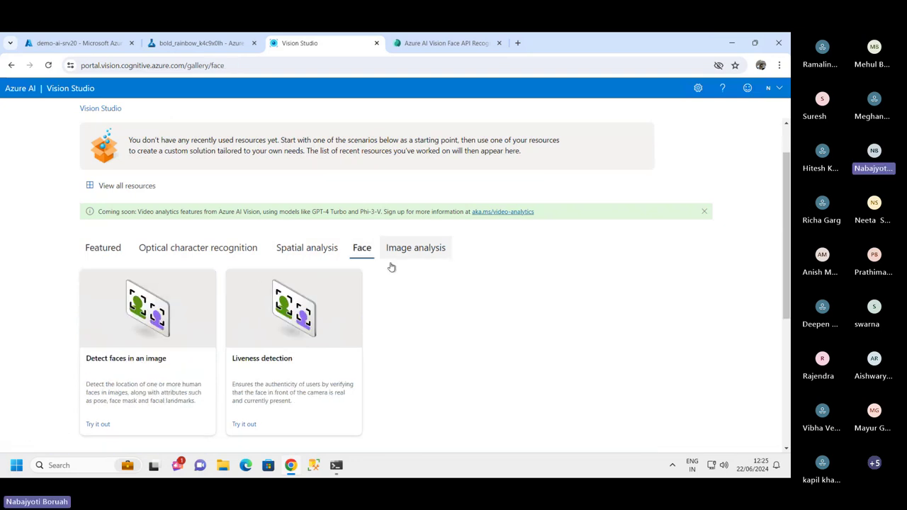
scroll(513, 359, "down", 3)
scroll(467, 362, "up", 3)
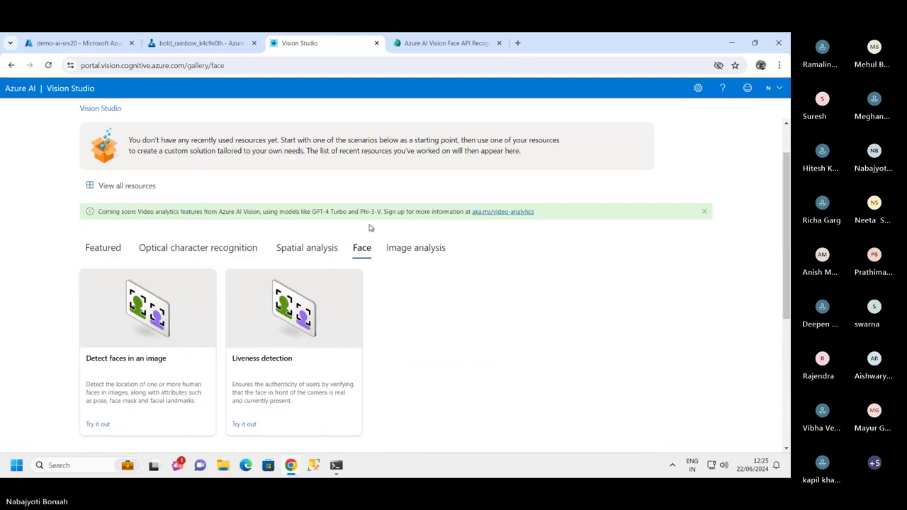
- Open the Video Retrieval and Summary demo from the Spatial analysis category and view its frame search area
left_click(309, 253)
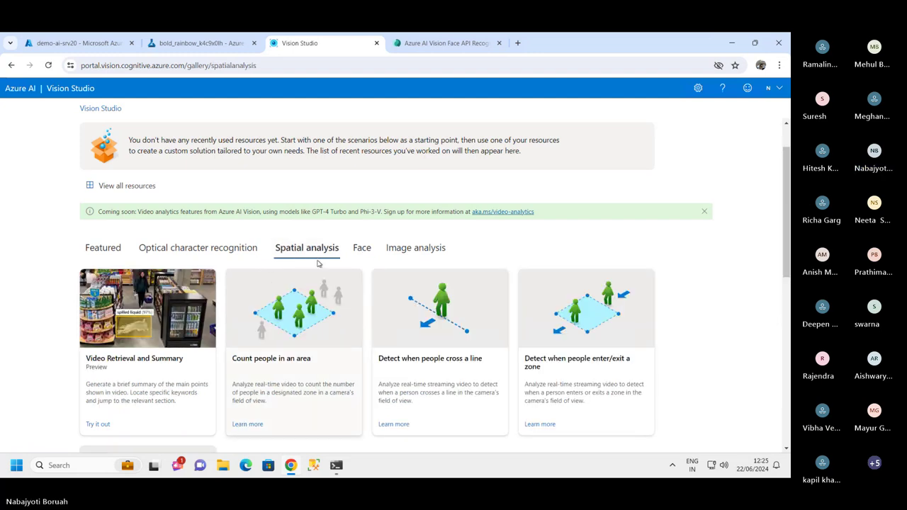
scroll(234, 269, "down", 2)
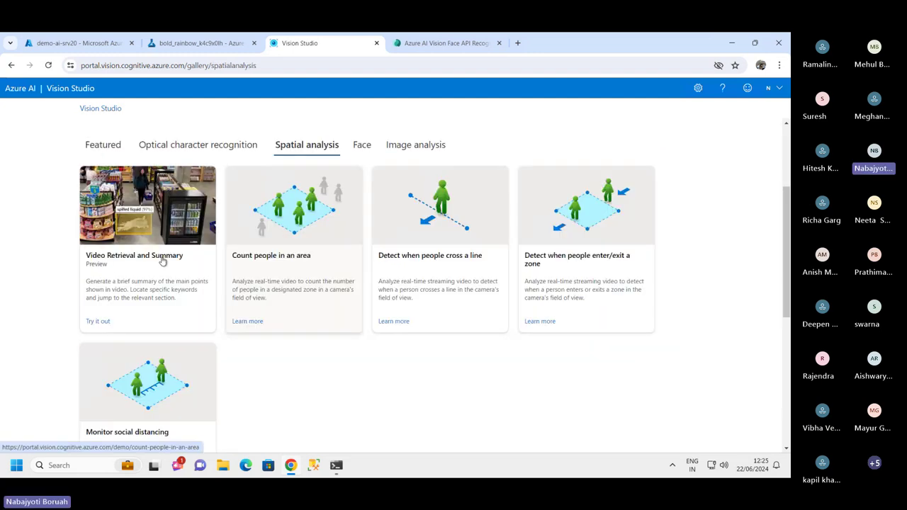
left_click(149, 235)
scroll(272, 315, "down", 3)
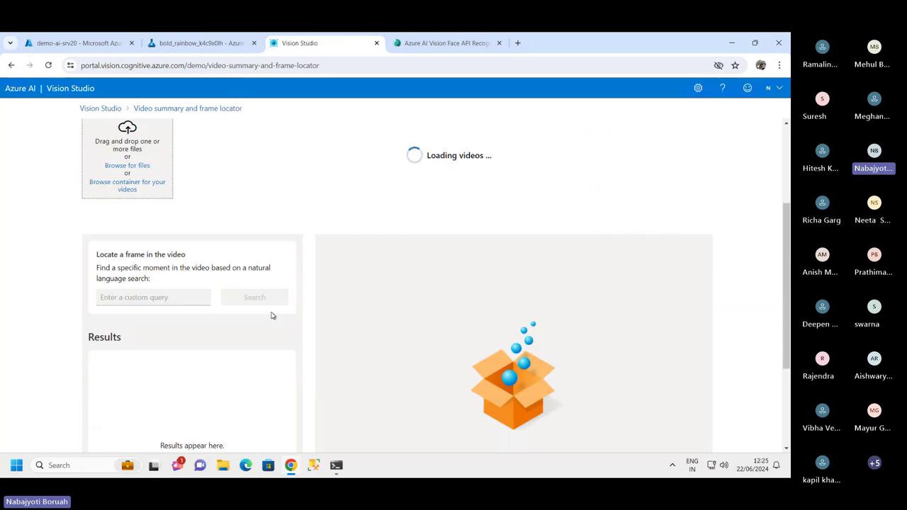
- Look over the sample clips of the Video Retrieval and Summary demo and choose the Retail grocery store video
scroll(255, 301, "up", 3)
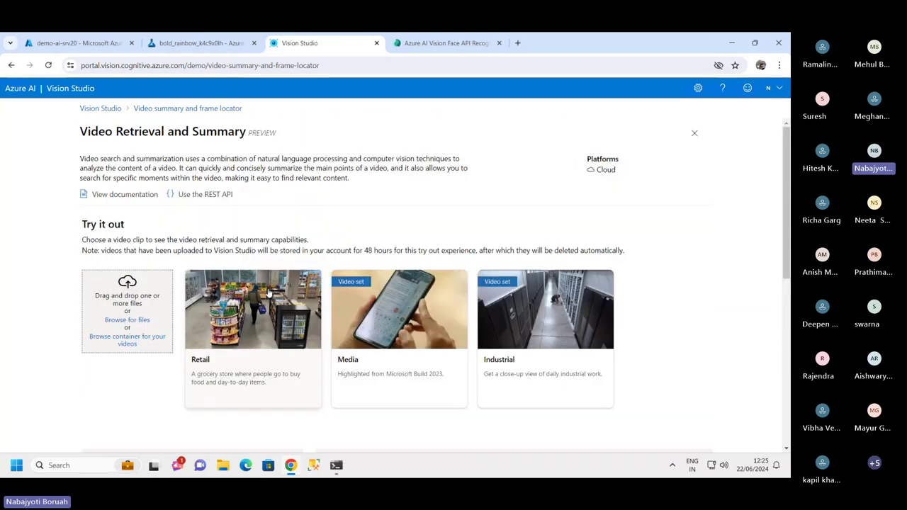
scroll(269, 291, "down", 2)
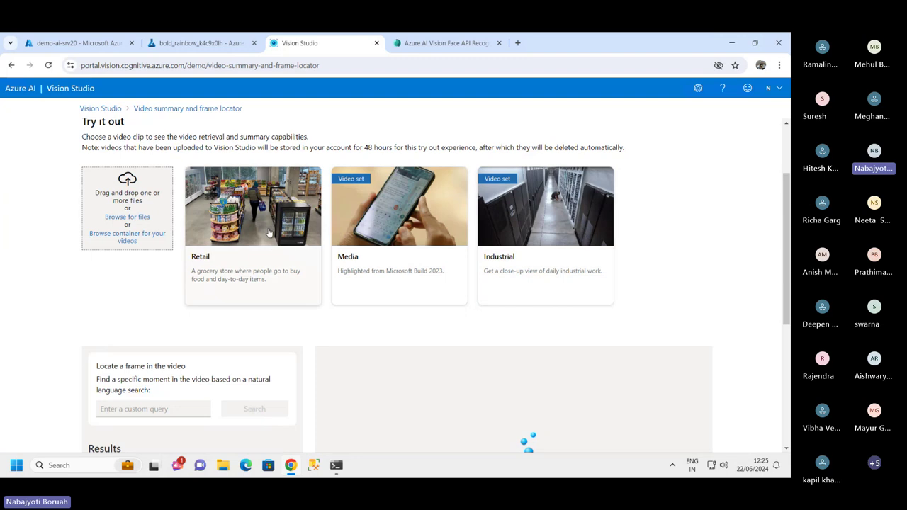
scroll(298, 243, "up", 2)
scroll(316, 296, "down", 4)
scroll(298, 285, "up", 3)
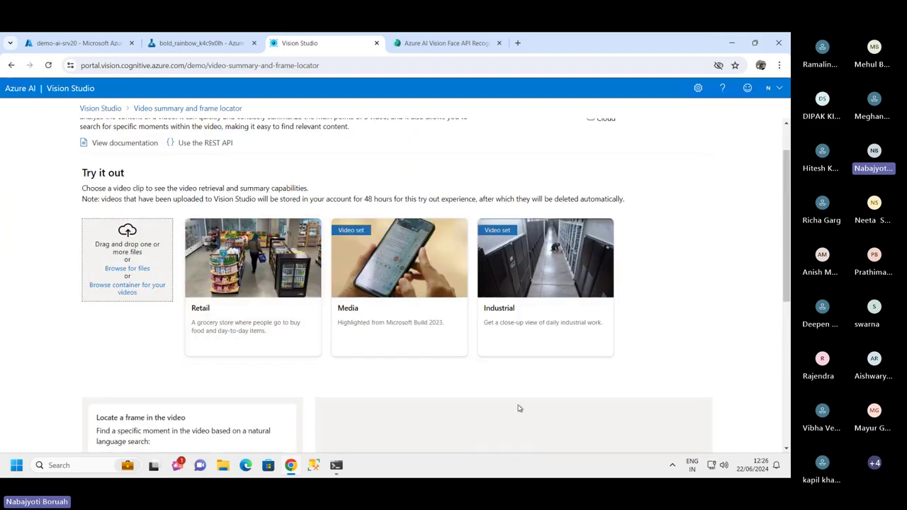
left_click(239, 272)
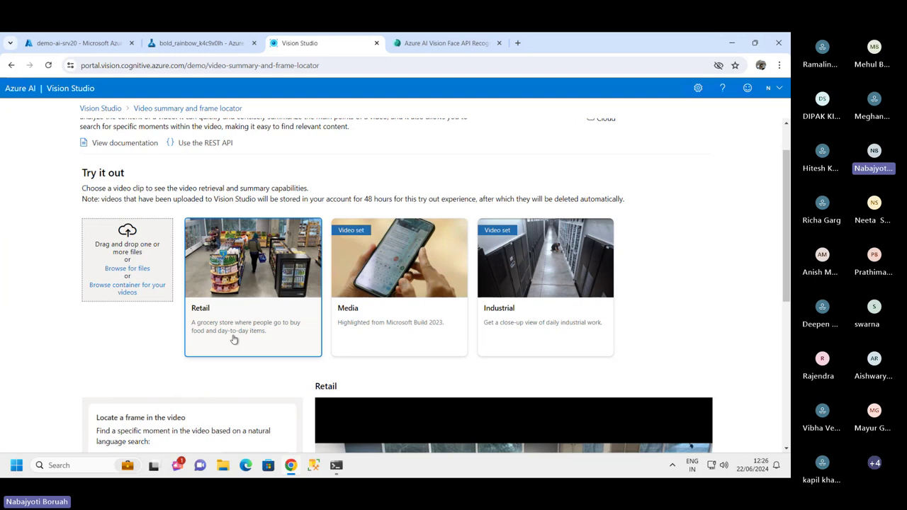
- Search the Retail video for frames matching the preset query "Person with pink jacket"
scroll(257, 331, "down", 1)
scroll(268, 293, "down", 2)
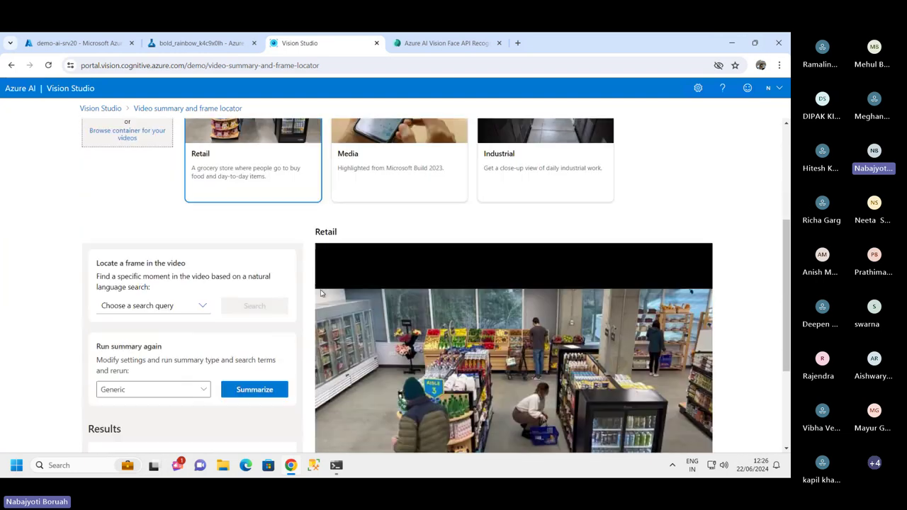
scroll(583, 267, "down", 3)
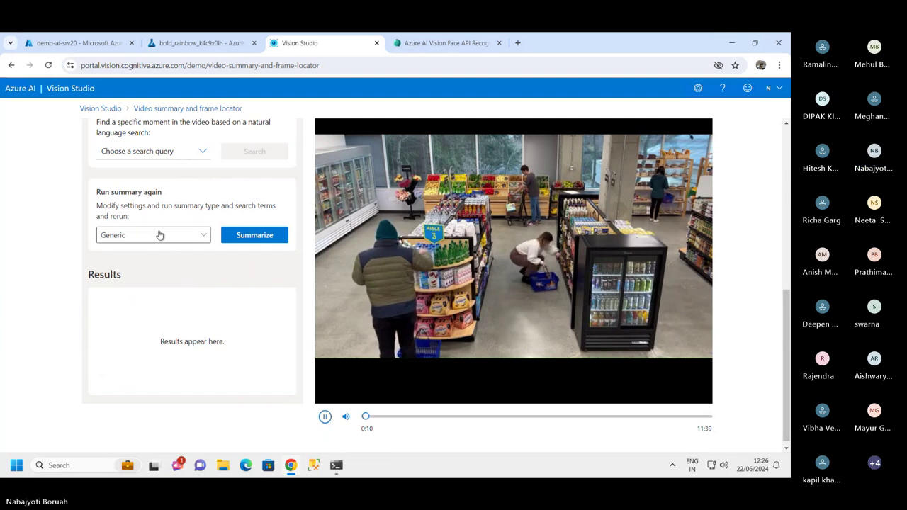
scroll(190, 262, "up", 1)
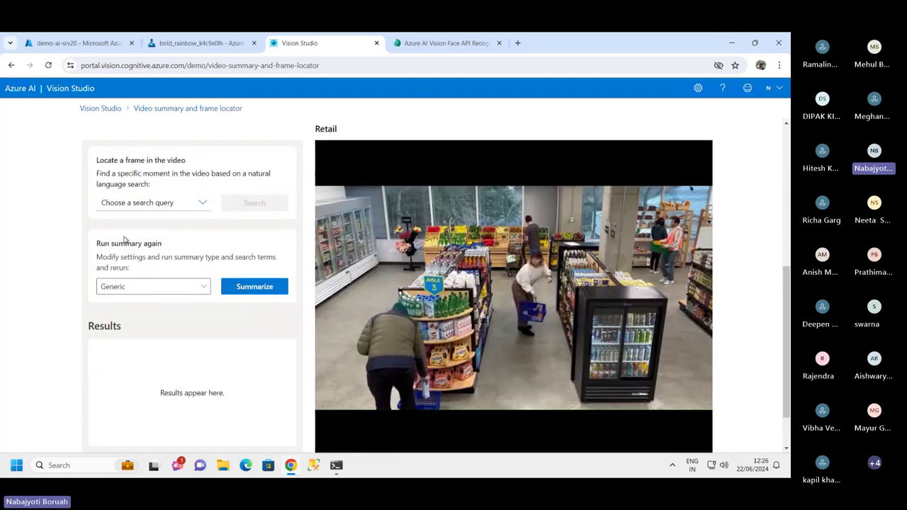
left_click(203, 204)
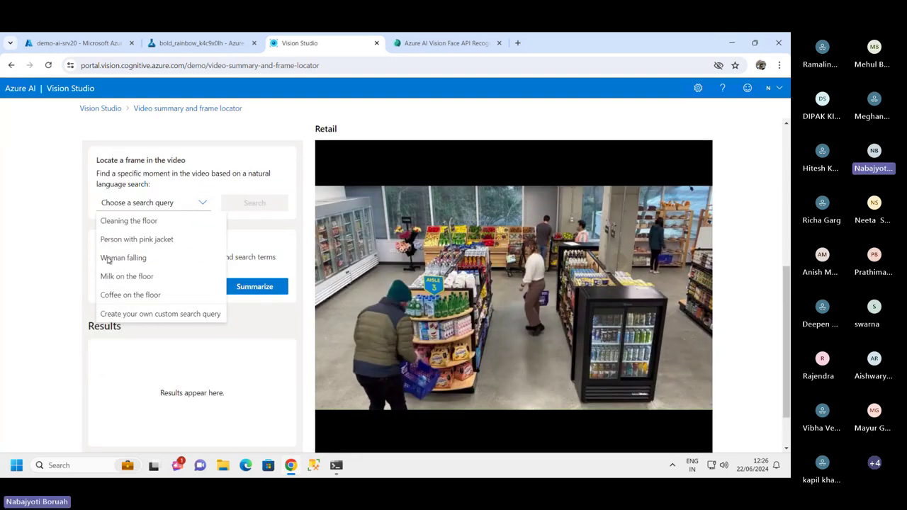
left_click(163, 240)
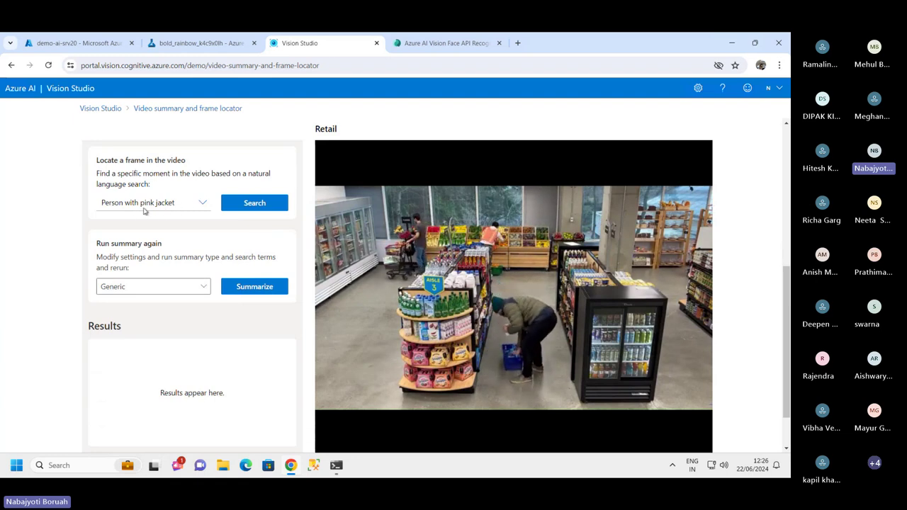
left_click(256, 204)
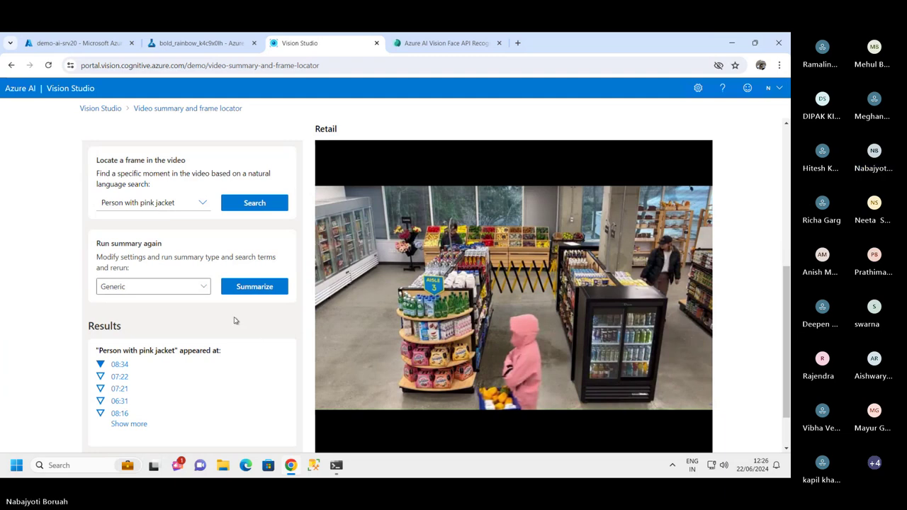
- Summarize the Retail video with the Generic summary type
left_click(199, 285)
left_click(253, 285)
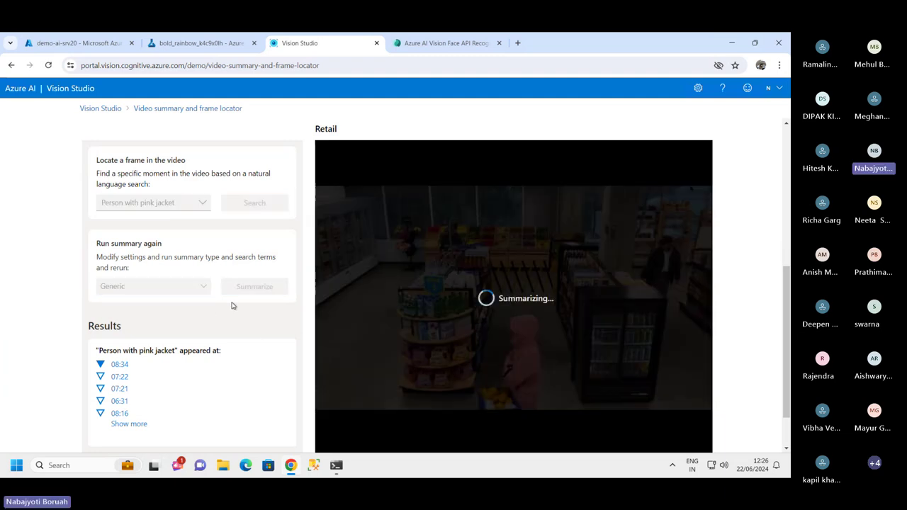
scroll(216, 319, "down", 1)
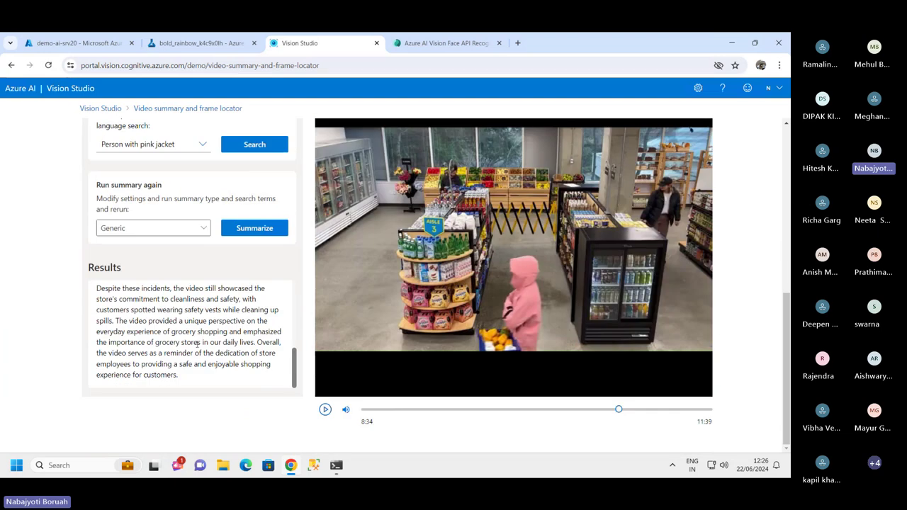
- Read the closing paragraph of the Generic summary and the incident bullets above it
left_click_drag(95, 288, 237, 385)
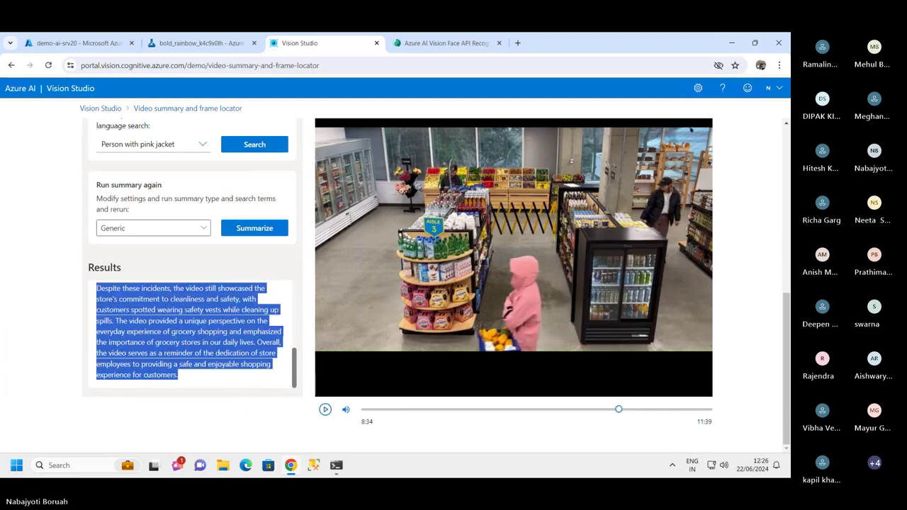
left_click(495, 287)
scroll(203, 345, "up", 1)
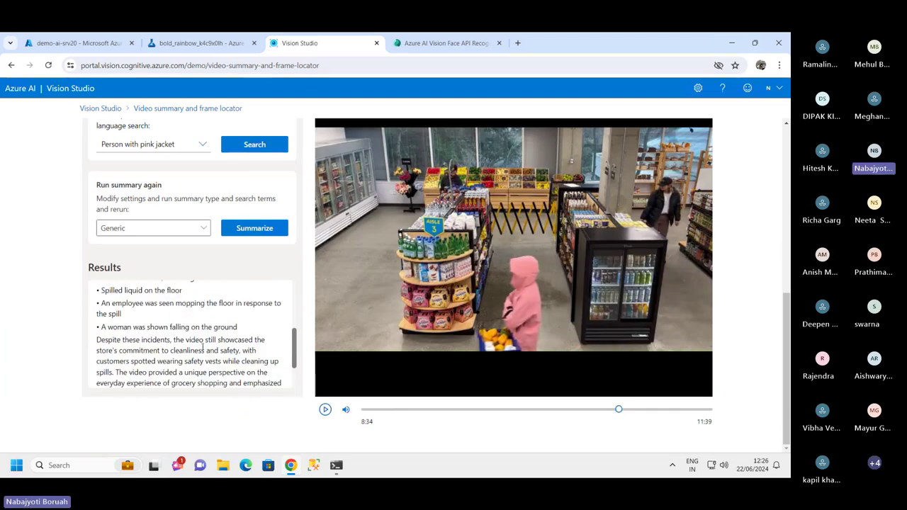
scroll(150, 329, "up", 3)
scroll(152, 334, "down", 3)
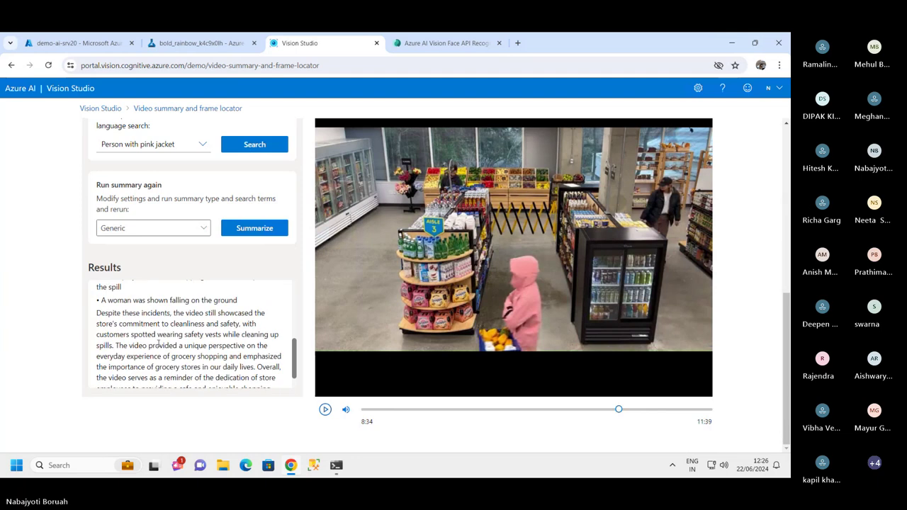
left_click_drag(107, 312, 209, 300)
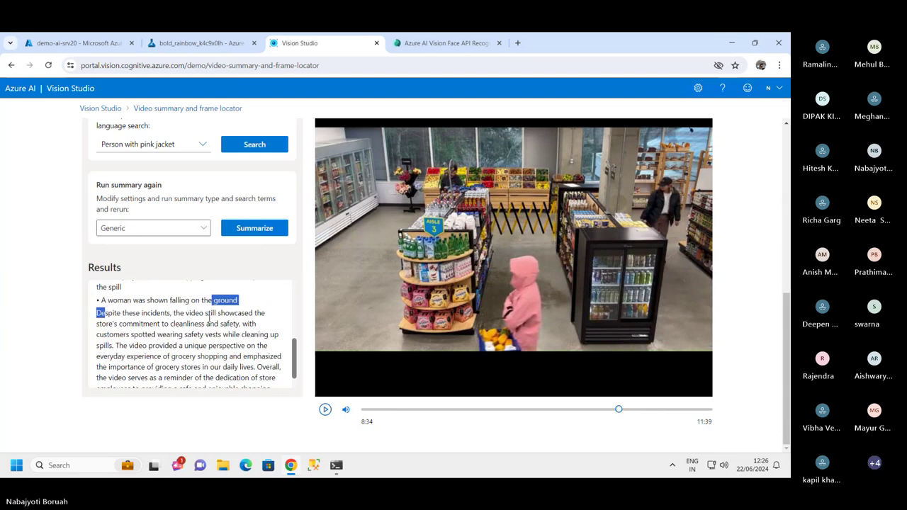
left_click(207, 318)
scroll(188, 331, "down", 1)
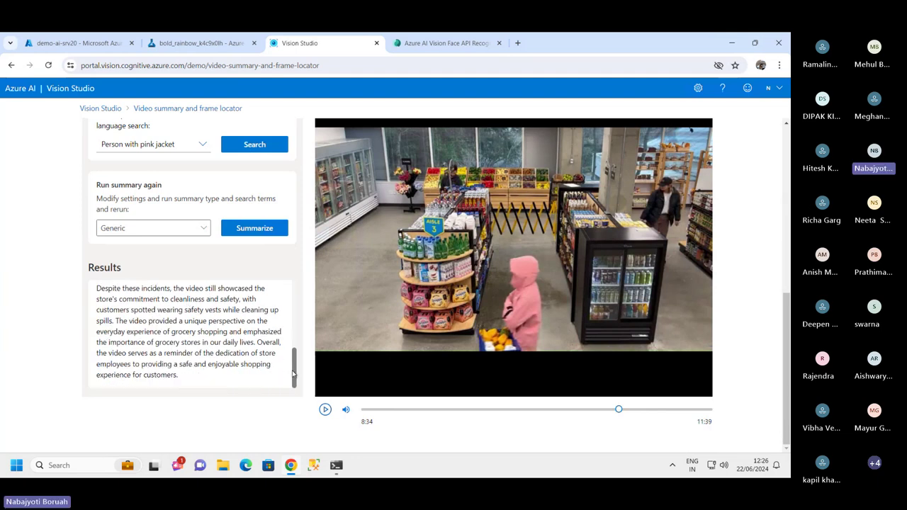
- Show the 07:22 match in the video and read the Generic summary's noteworthy events and the description for rerunning a summary
left_click_drag(295, 372, 295, 331)
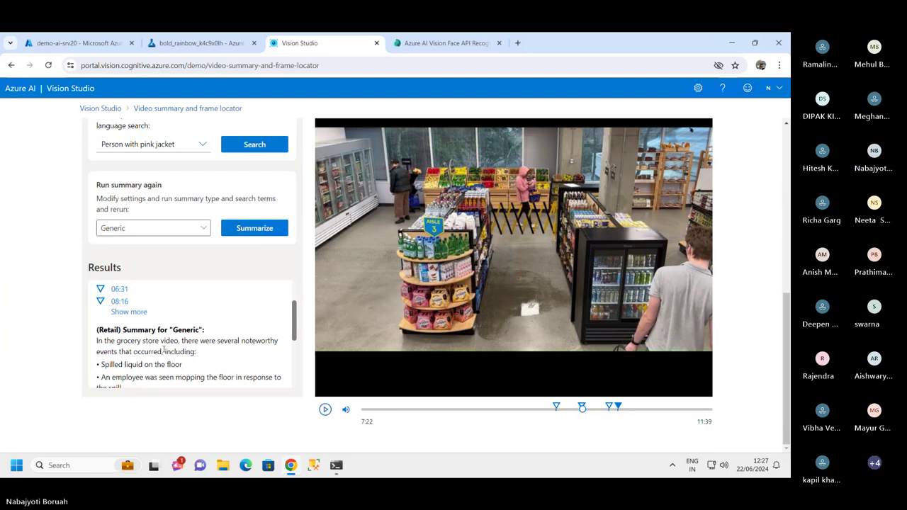
scroll(249, 356, "down", 1)
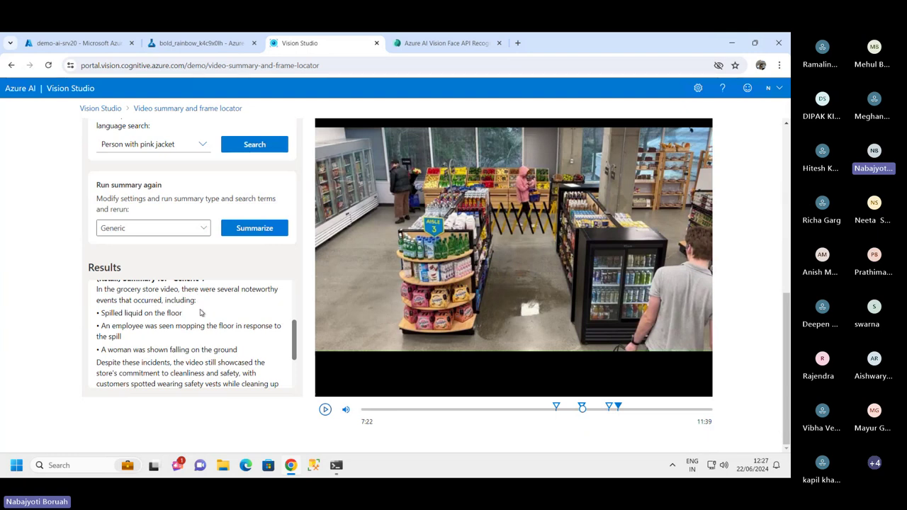
left_click_drag(105, 313, 194, 313)
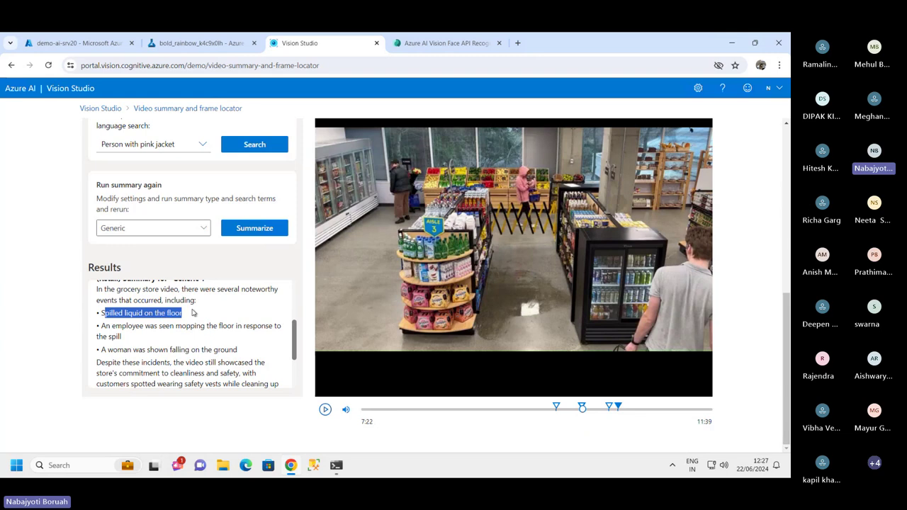
left_click_drag(101, 327, 205, 327)
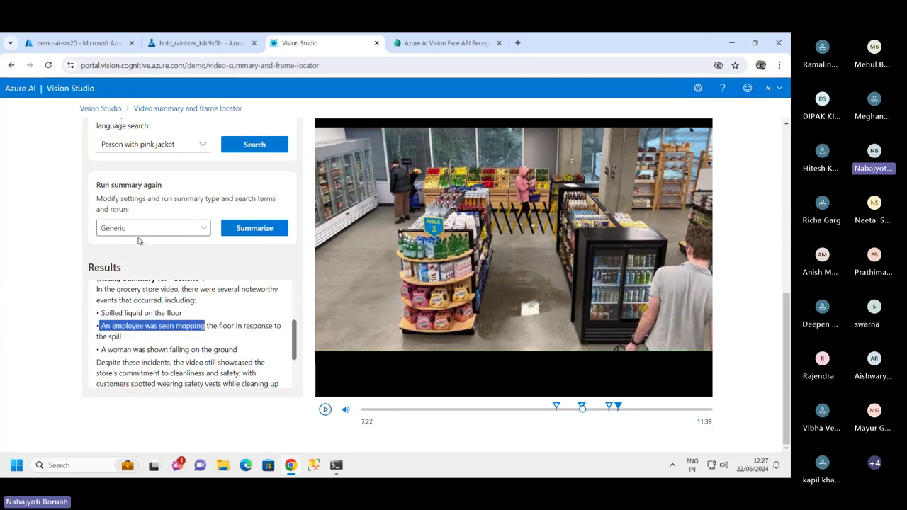
left_click_drag(97, 199, 163, 208)
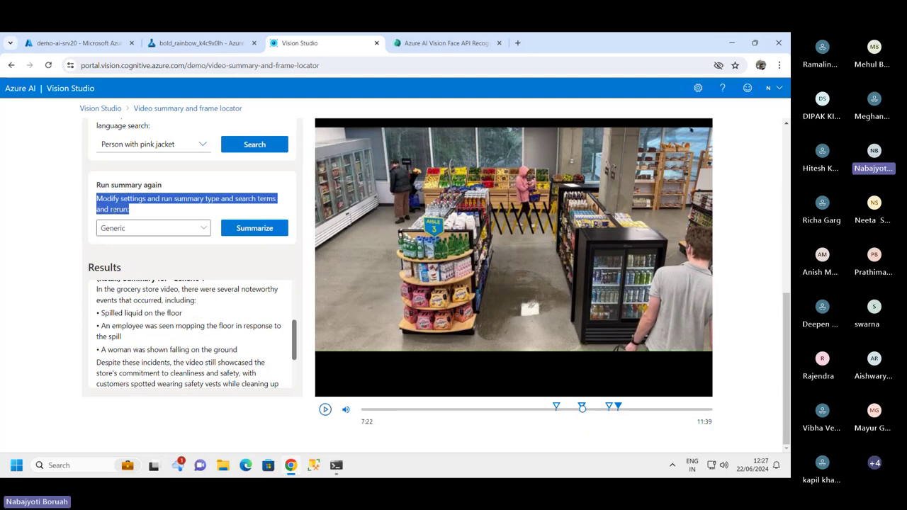
left_click(157, 210)
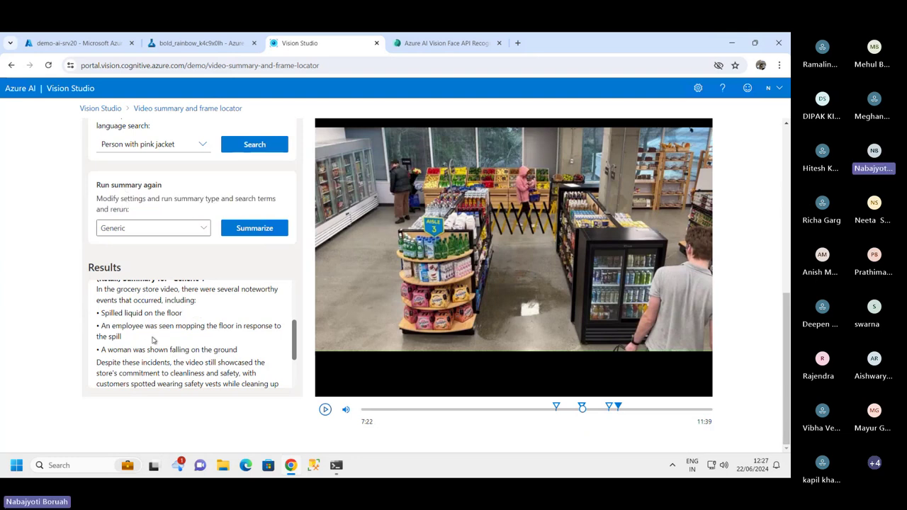
left_click_drag(288, 335, 291, 371)
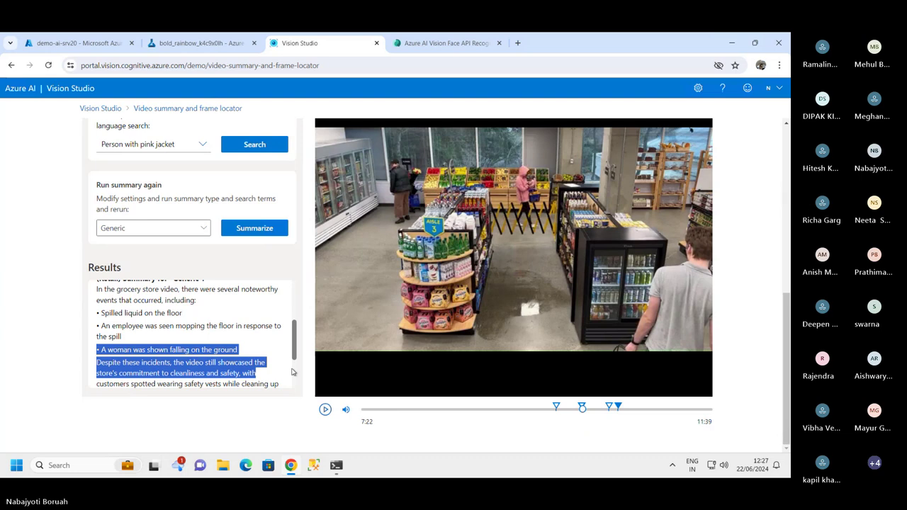
left_click(158, 343)
scroll(137, 331, "down", 1)
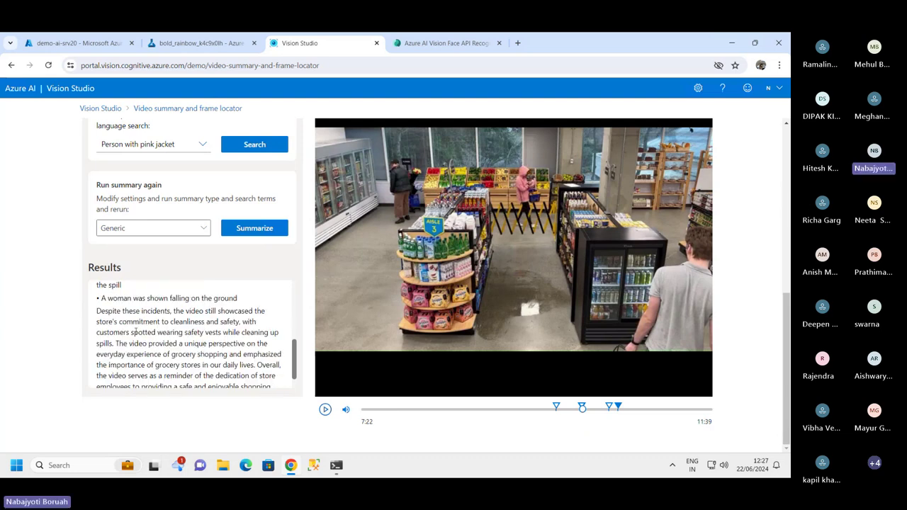
scroll(162, 360, "down", 1)
- Go back to the "Person with pink jacket" timestamps in the results and show the video frame at 08:16
scroll(162, 360, "up", 5)
scroll(162, 358, "up", 2)
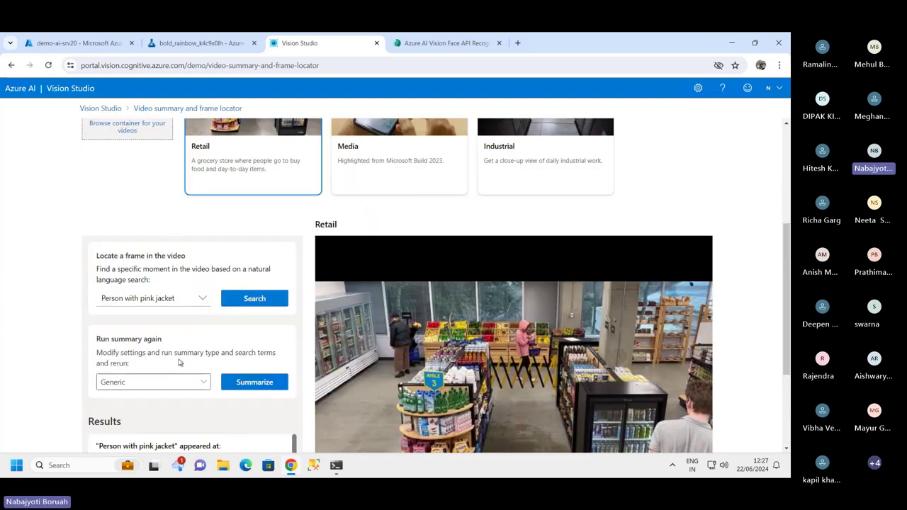
scroll(179, 362, "down", 1)
scroll(135, 364, "up", 1)
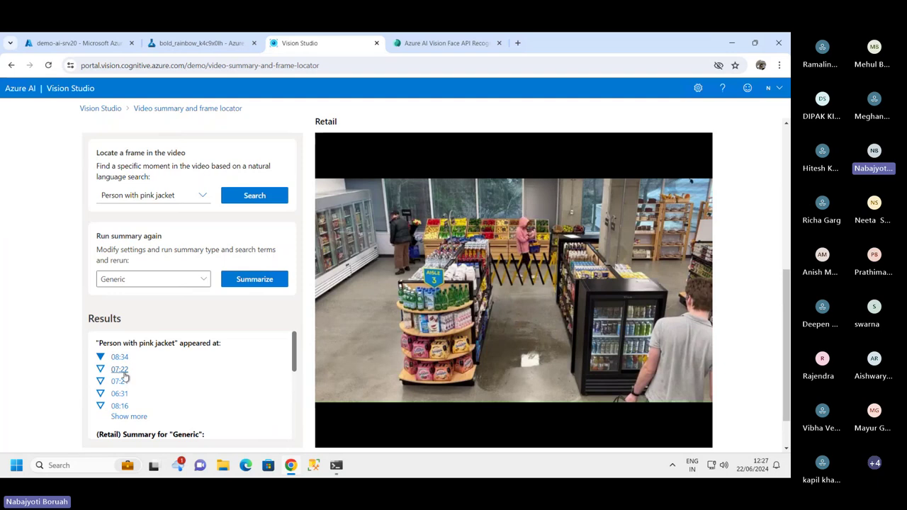
scroll(149, 381, "down", 4)
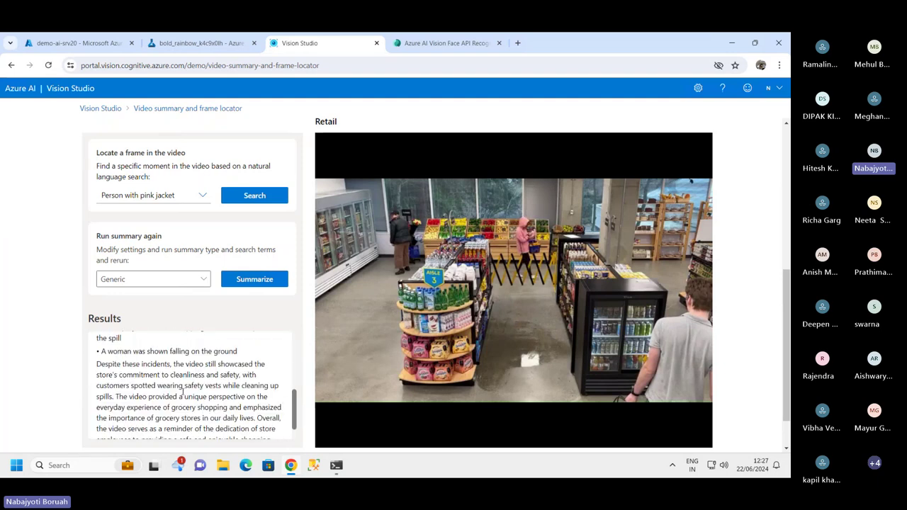
scroll(182, 389, "up", 4)
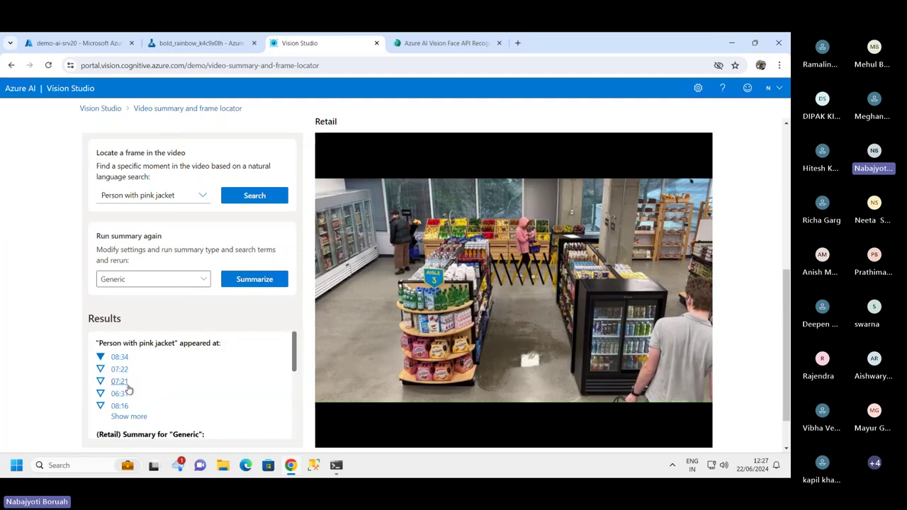
scroll(159, 386, "down", 4)
scroll(166, 385, "up", 4)
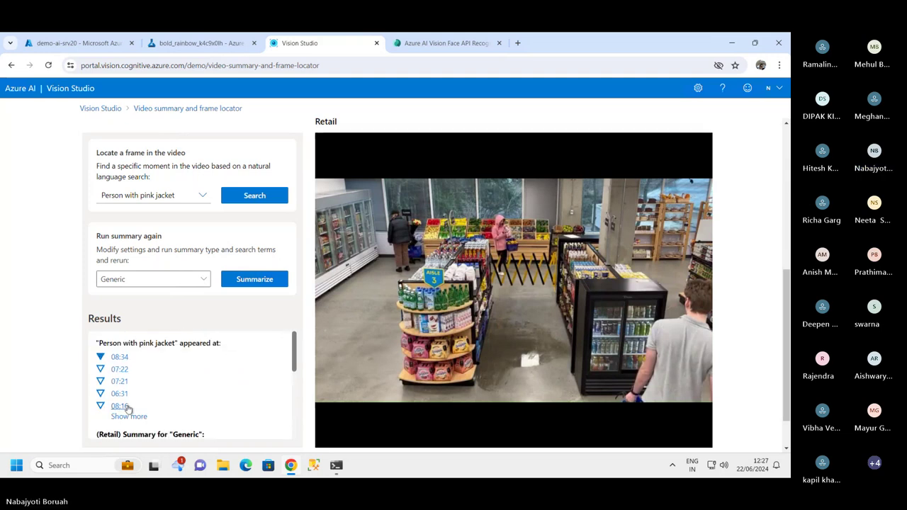
left_click(119, 406)
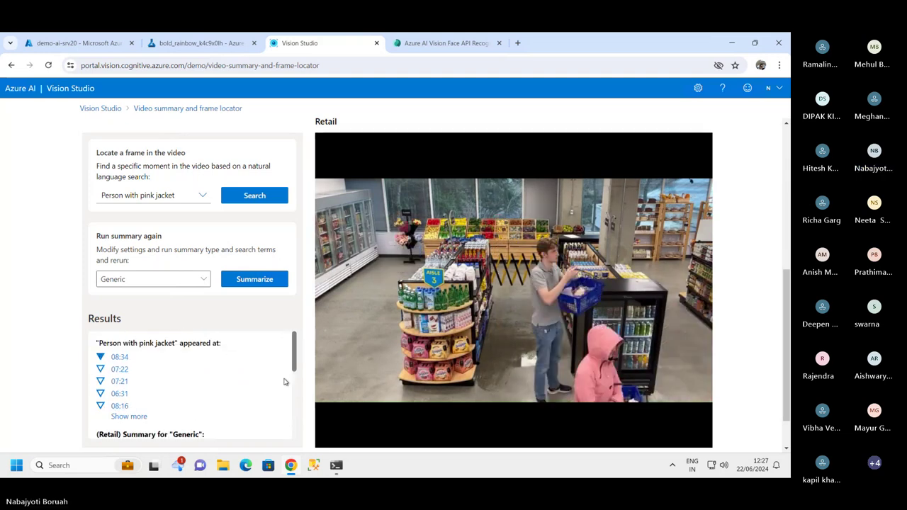
- Expand the list of matching timestamps, show the video frames at 08:11 and 08:13, and return to the summary text
double_click(290, 381)
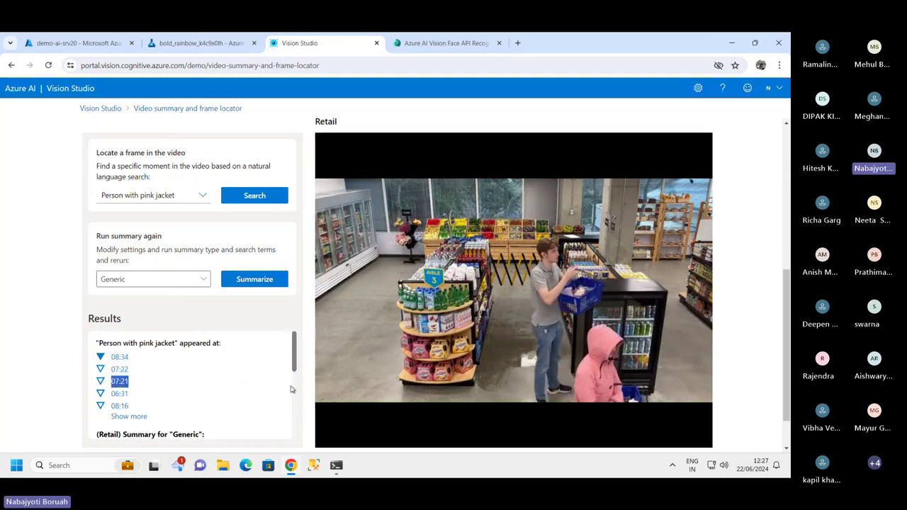
left_click(147, 417)
mouse_move(296, 348)
left_mouse_down()
mouse_move(295, 397)
mouse_move(295, 364)
left_mouse_up()
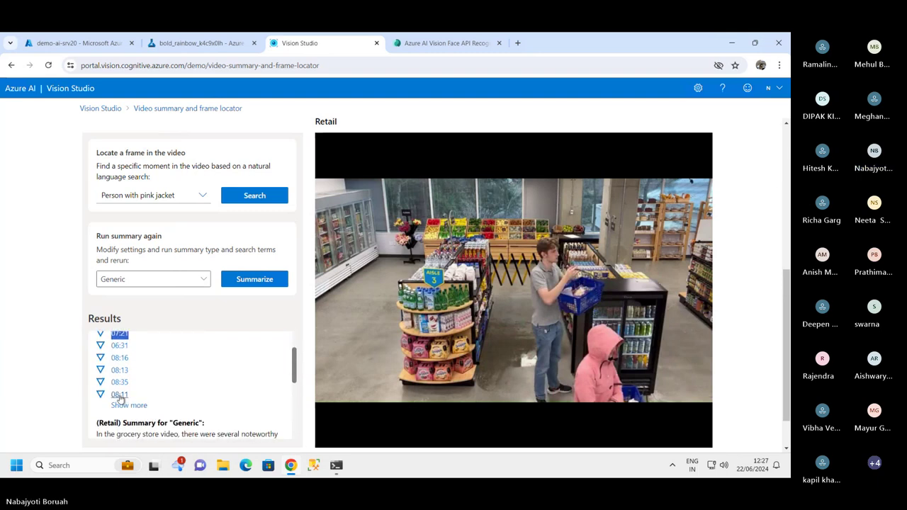
left_click(119, 394)
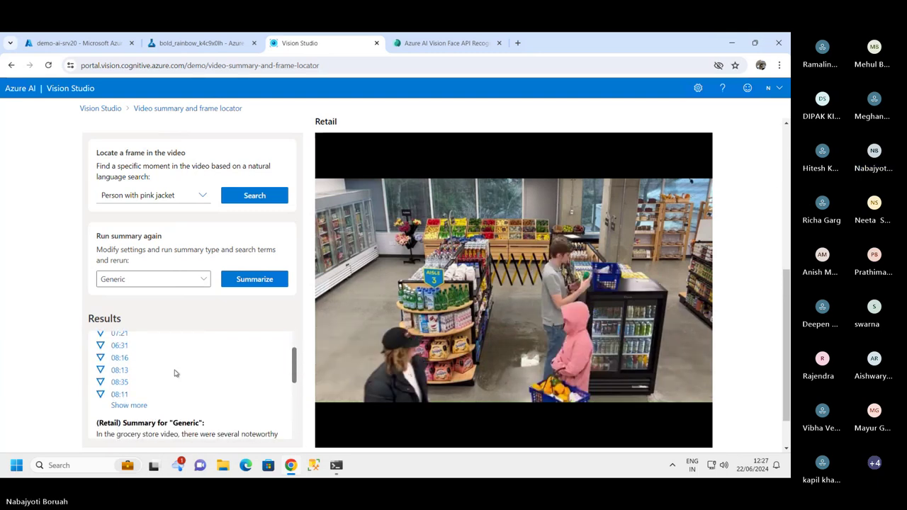
left_click(117, 370)
scroll(241, 340, "down", 3)
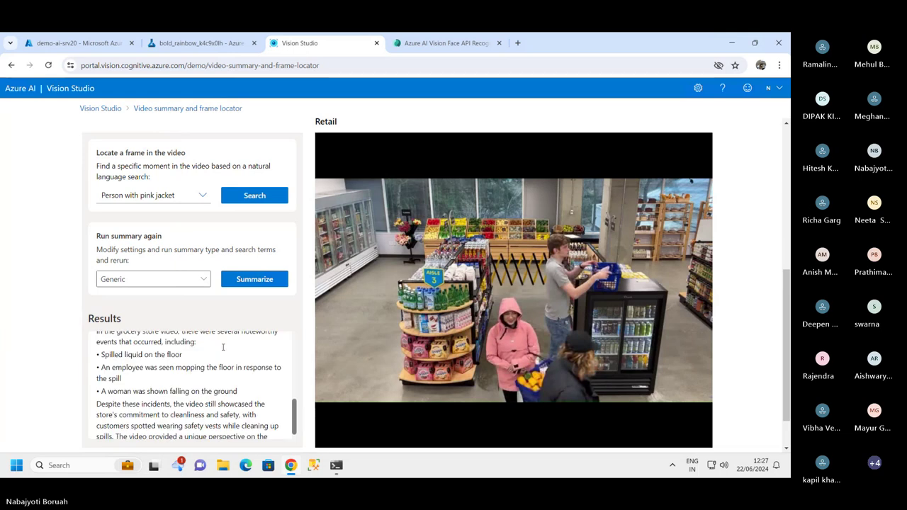
- Search the Retail video for "Cleaning the floor" and review its matching timestamps together with the earlier results
scroll(241, 340, "up", 3)
left_click(201, 195)
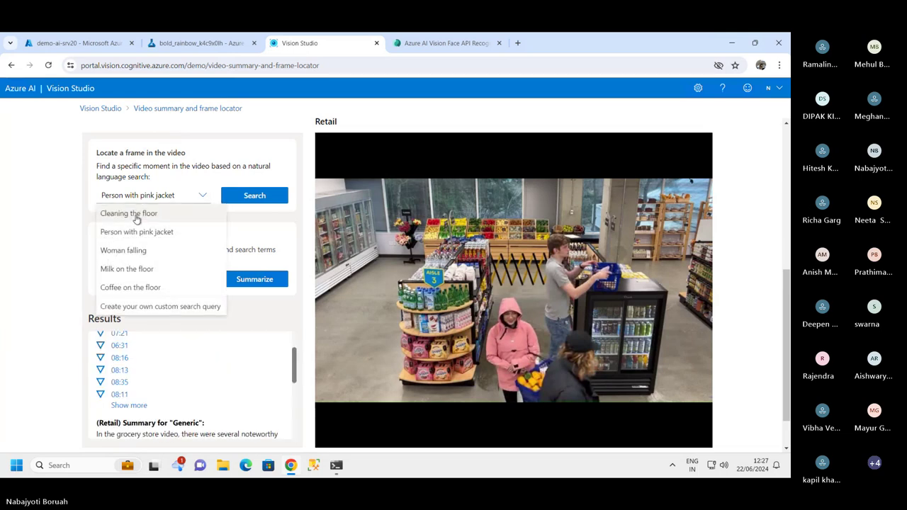
left_click(136, 212)
left_click(254, 199)
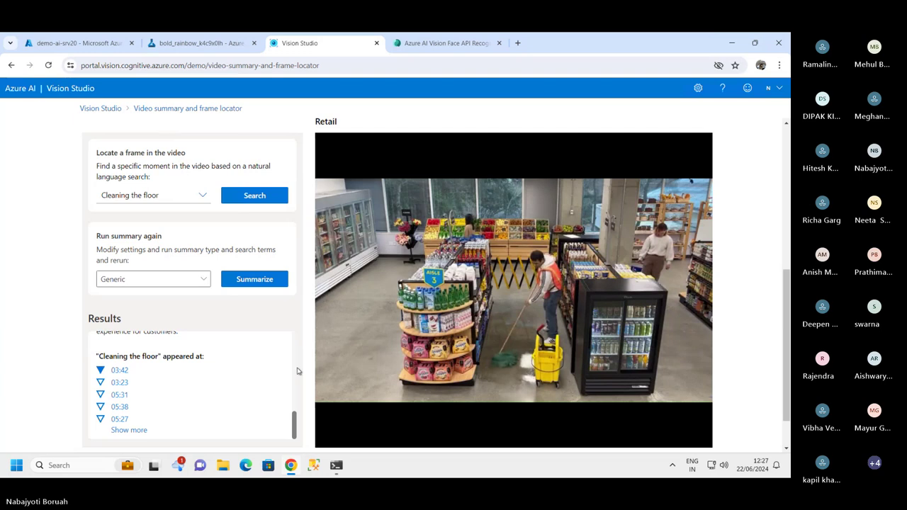
scroll(180, 350, "down", 1)
scroll(170, 374, "up", 5)
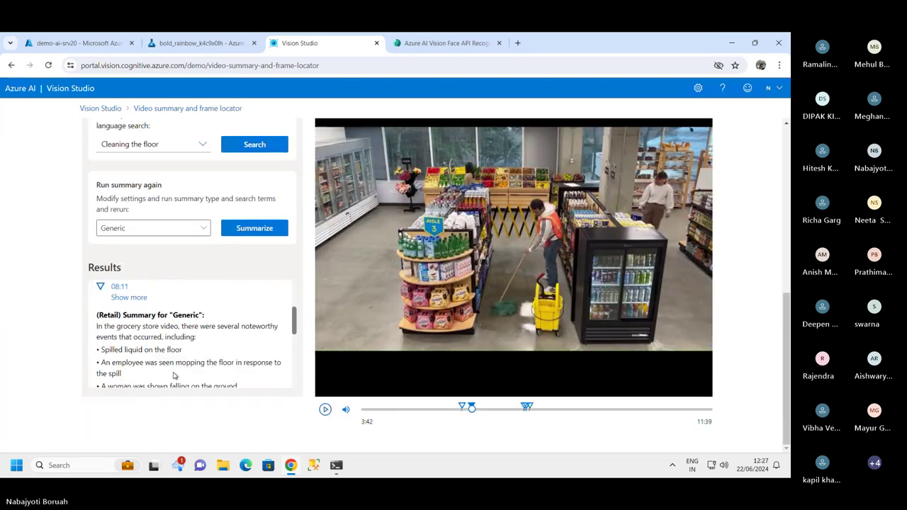
scroll(187, 351, "up", 3)
scroll(198, 209, "up", 1)
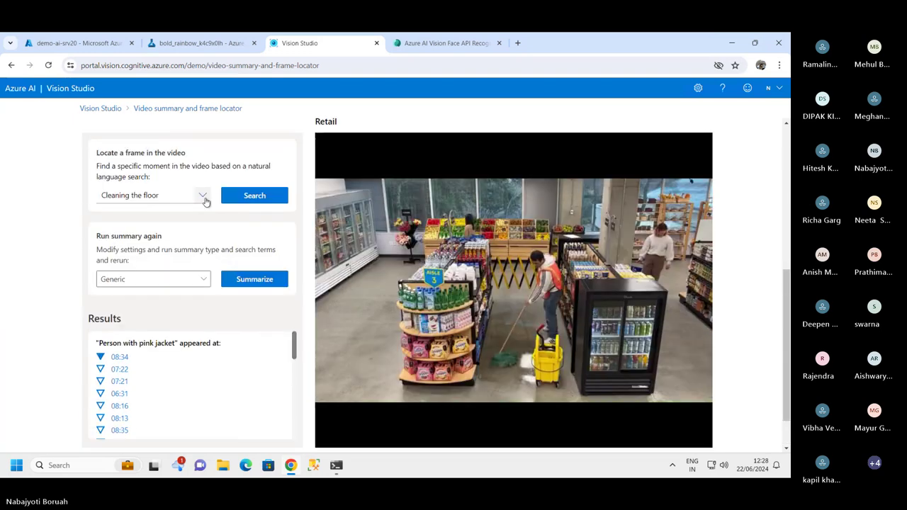
- Return to the Vision Studio home page and open the Extract text from images demo under Optical character recognition
scroll(204, 202, "up", 6)
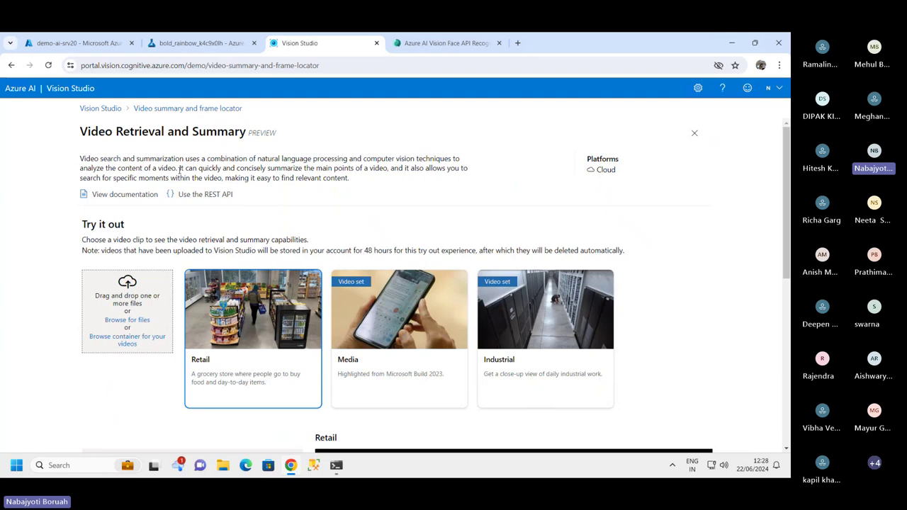
left_click(110, 108)
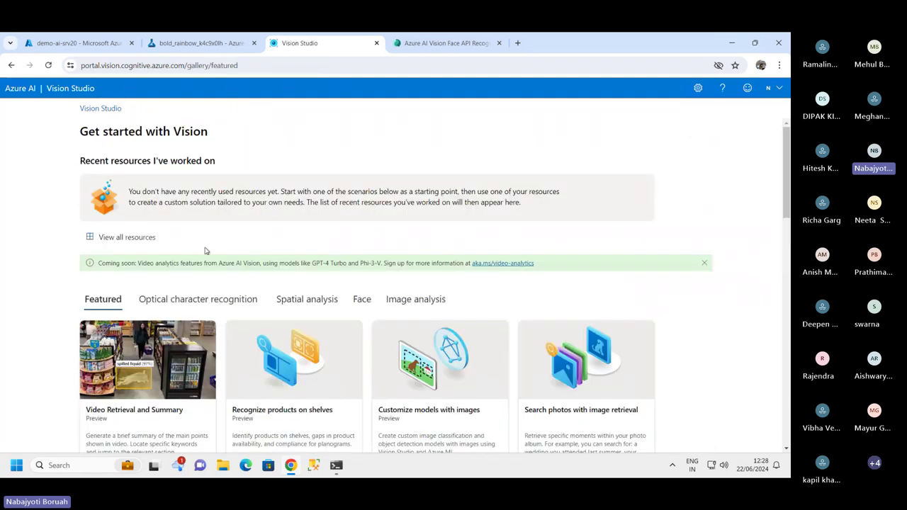
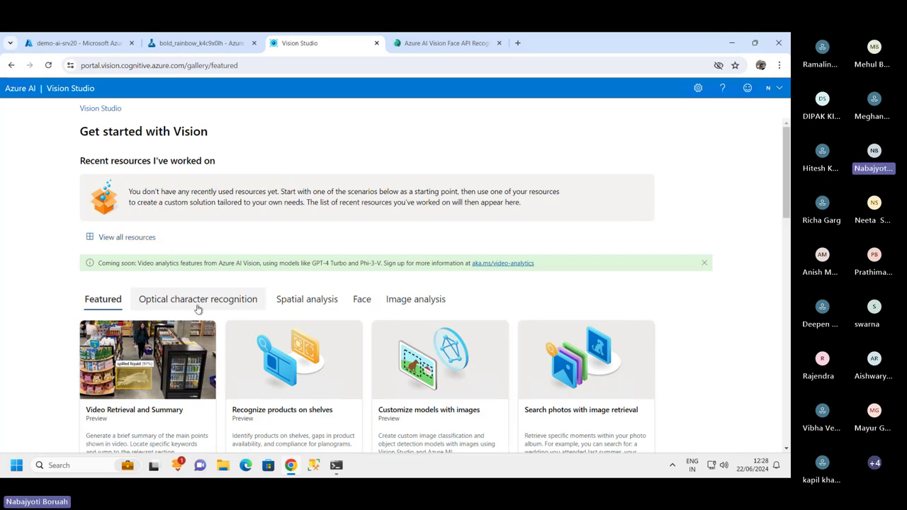
scroll(198, 301, "down", 1)
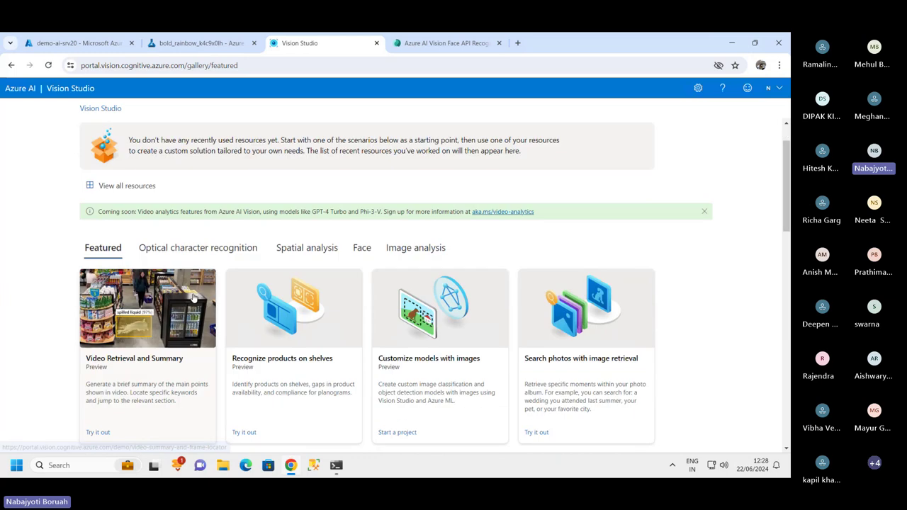
left_click(198, 247)
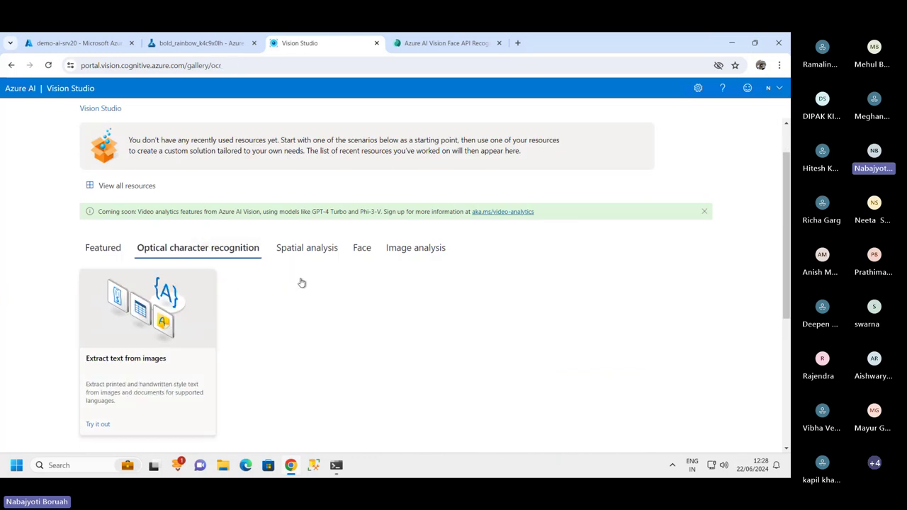
scroll(251, 279, "down", 1)
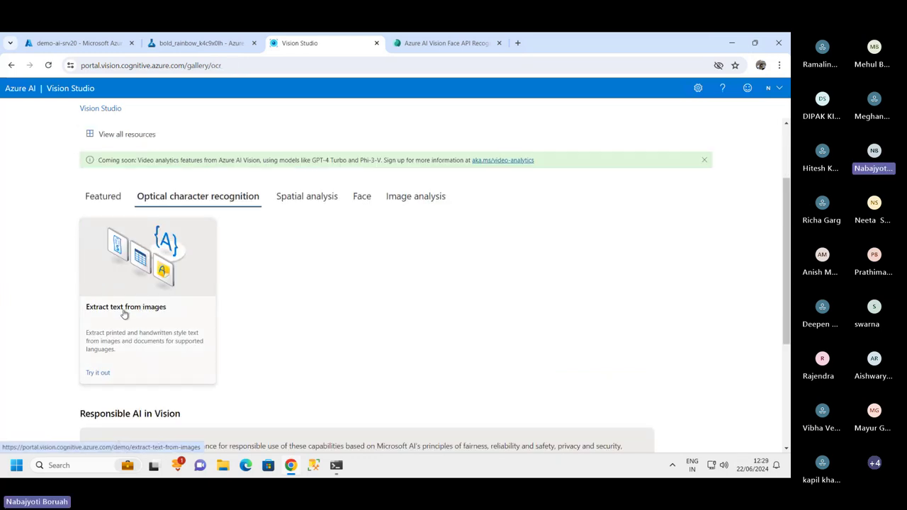
left_click(101, 375)
- Extract the text from the sample credit card image and read the demo's description of the Read API
scroll(375, 284, "down", 1)
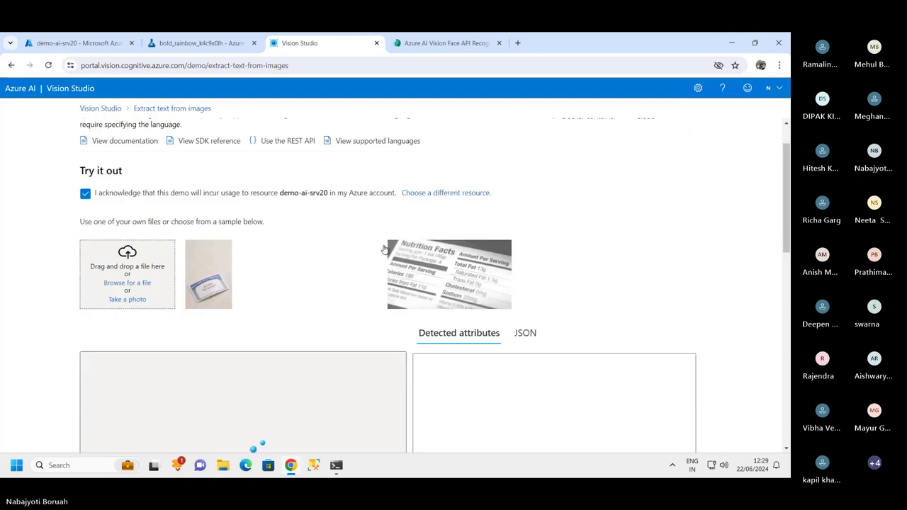
scroll(217, 318, "down", 1)
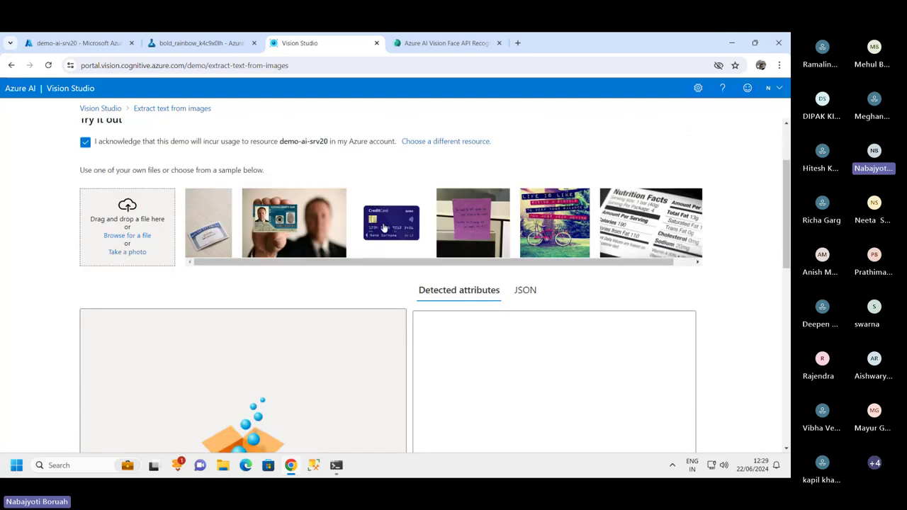
left_click(383, 227)
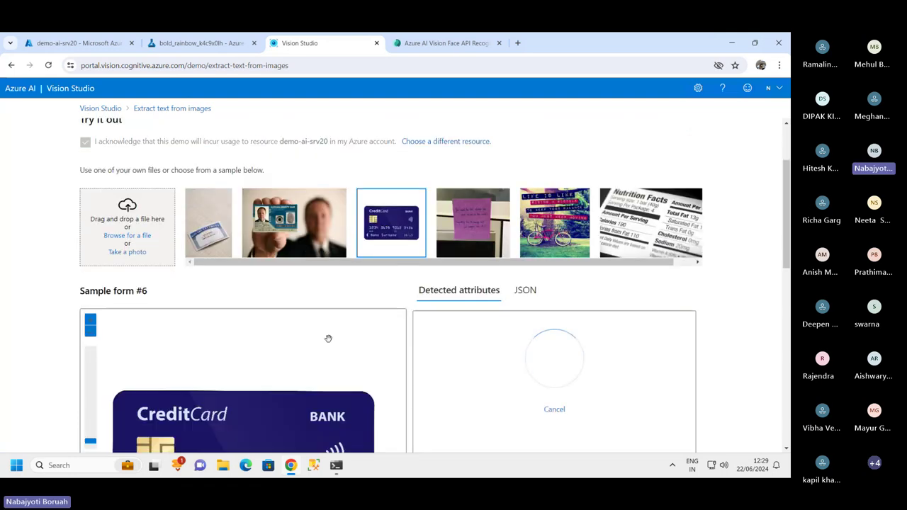
scroll(496, 312, "down", 2)
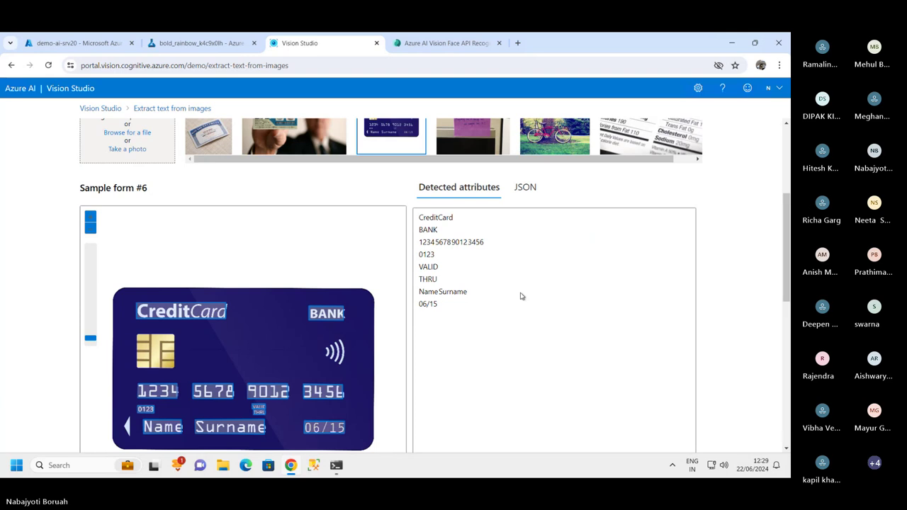
scroll(256, 240, "up", 4)
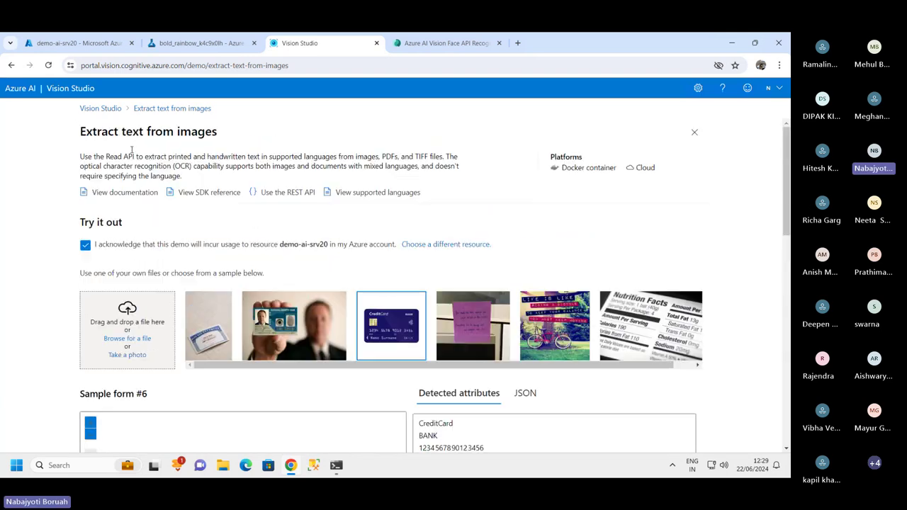
left_click_drag(79, 158, 246, 165)
left_click(246, 166)
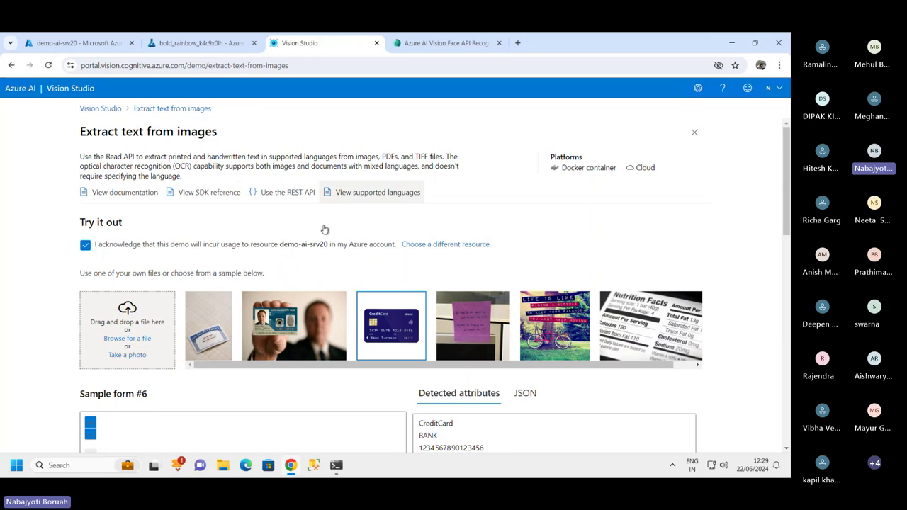
- Extract the text from the sample photo of a man holding a national identity card
scroll(324, 229, "down", 3)
left_click(280, 195)
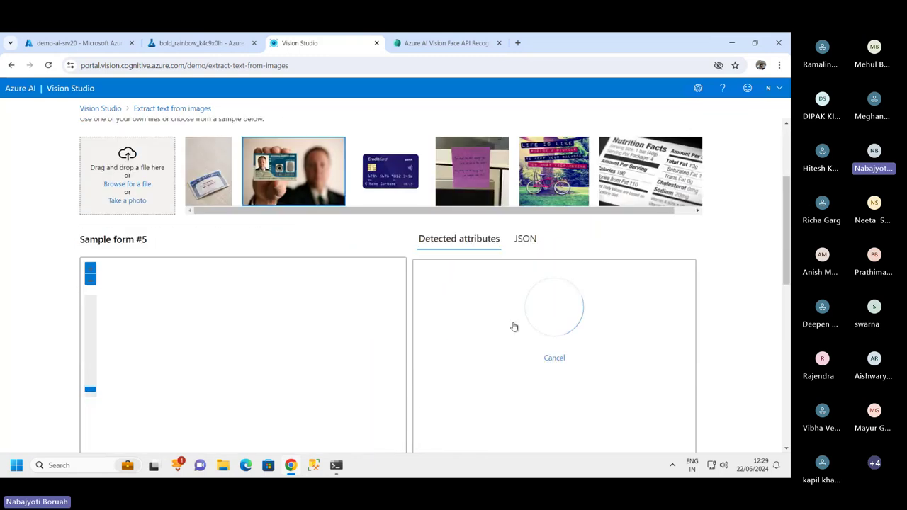
scroll(281, 342, "down", 1)
scroll(281, 342, "down", 1)
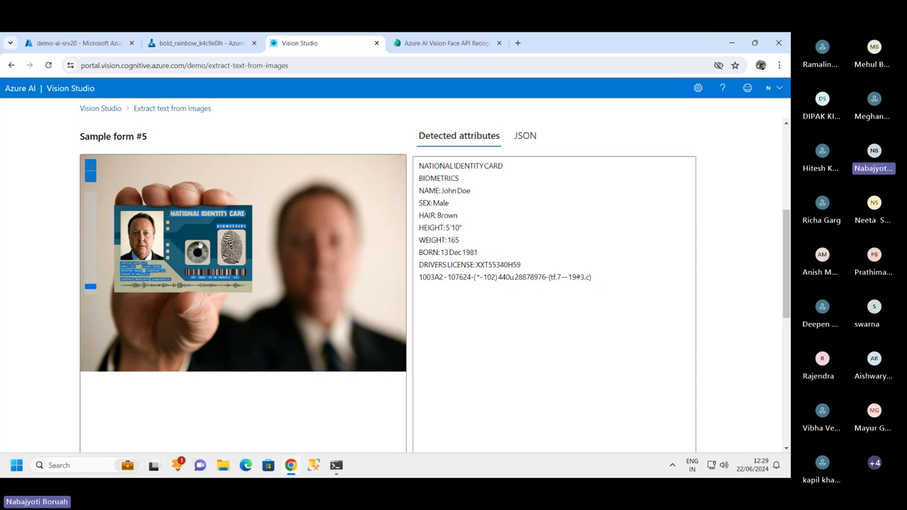
- Compare the identity card sample image with its detected attributes and review the Extract text from images page
scroll(200, 245, "up", 2)
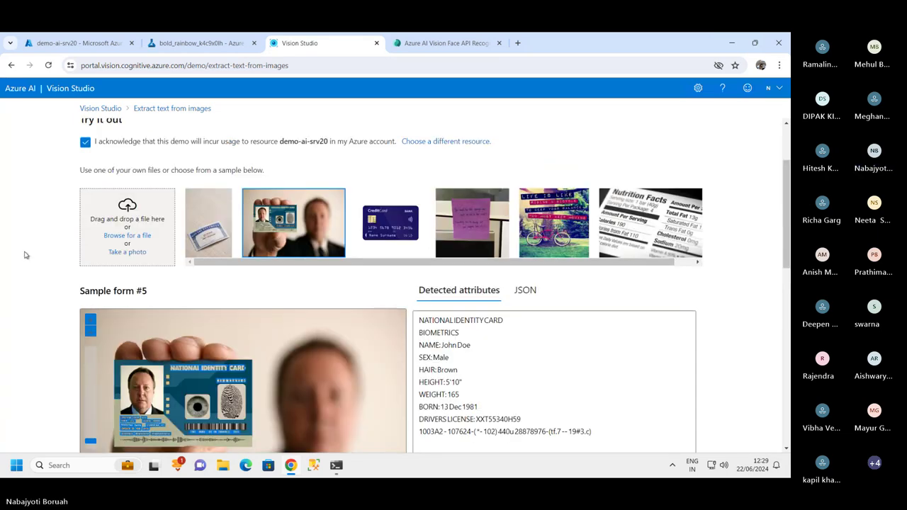
scroll(24, 253, "down", 2)
scroll(193, 218, "up", 2)
scroll(194, 217, "up", 2)
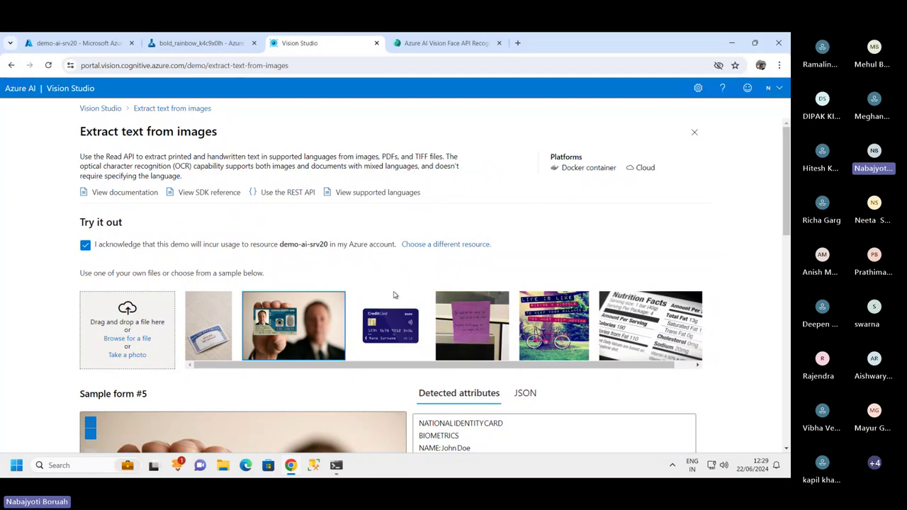
scroll(388, 299, "down", 5)
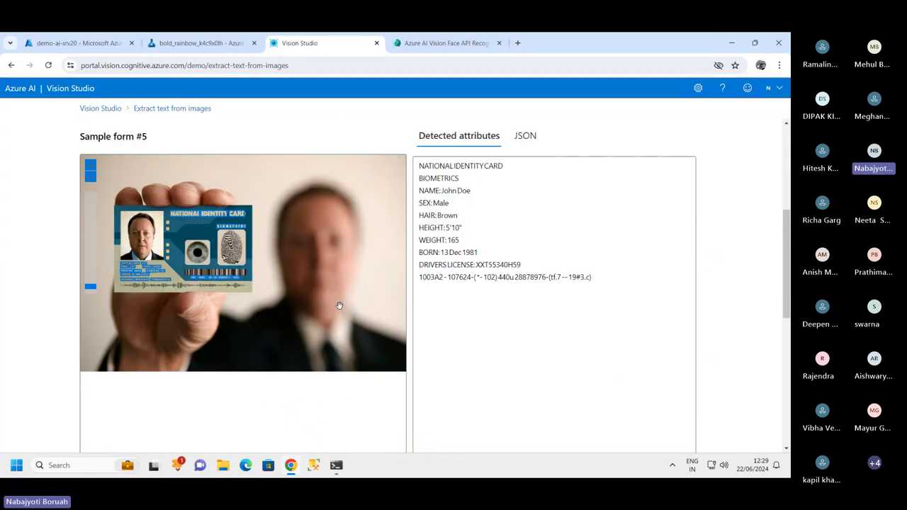
scroll(314, 299, "up", 3)
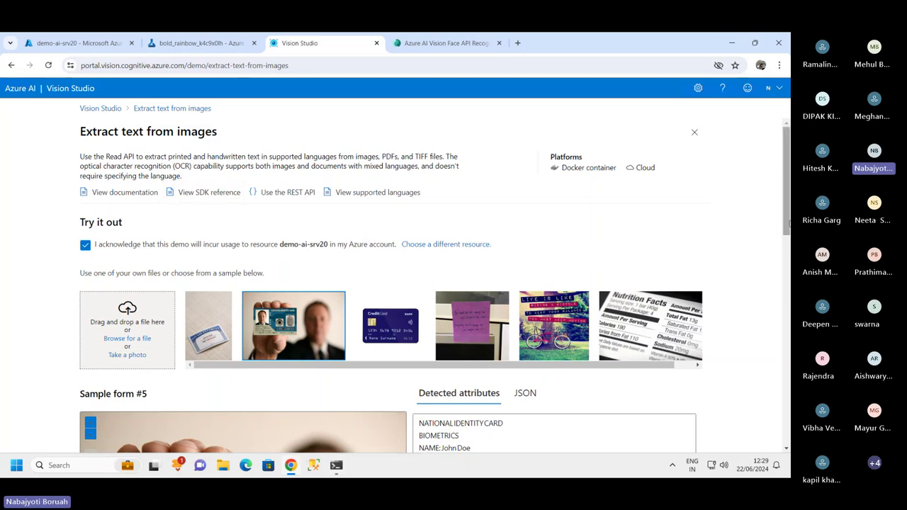
left_click_drag(788, 224, 787, 182)
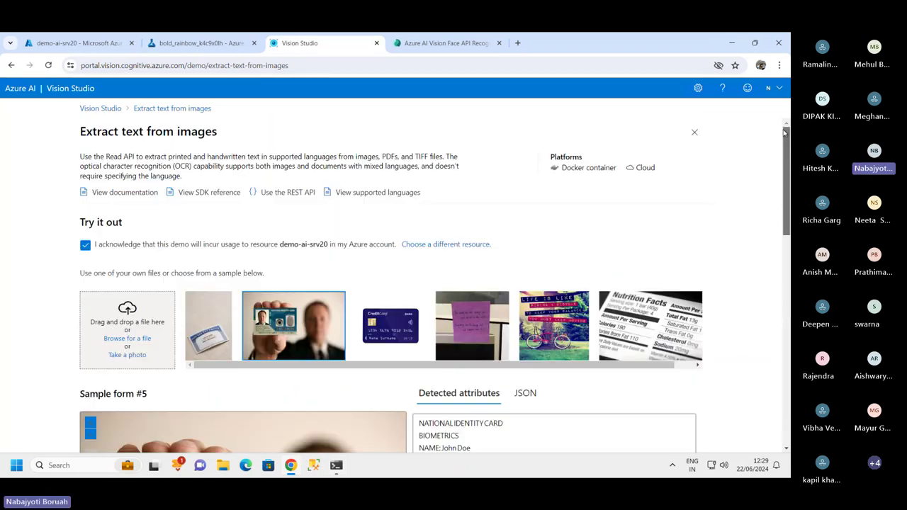
- Switch to the Azure portal and open the Azure AI services overview from the list of all services
left_click(67, 44)
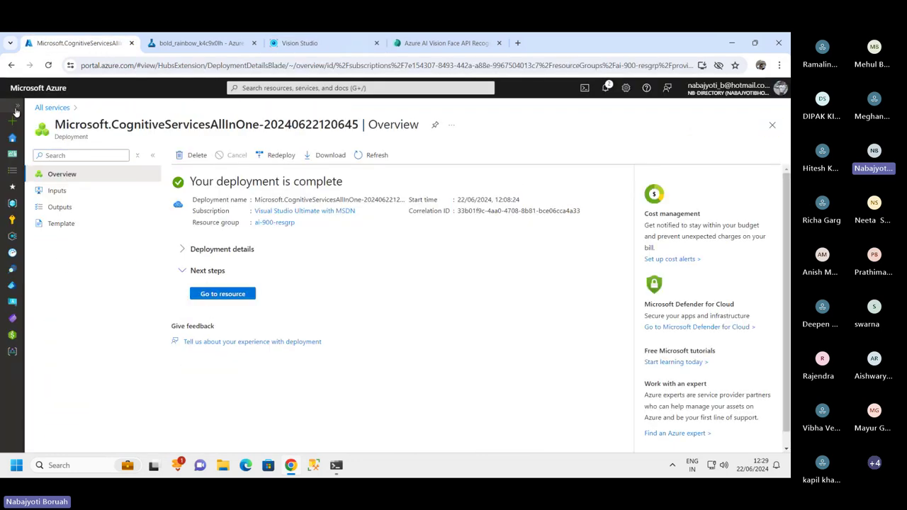
left_click(15, 110)
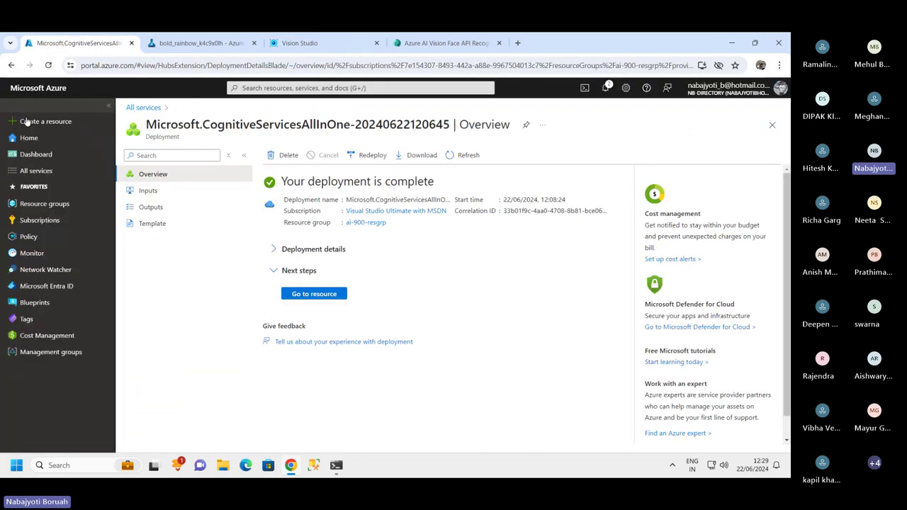
left_click(39, 172)
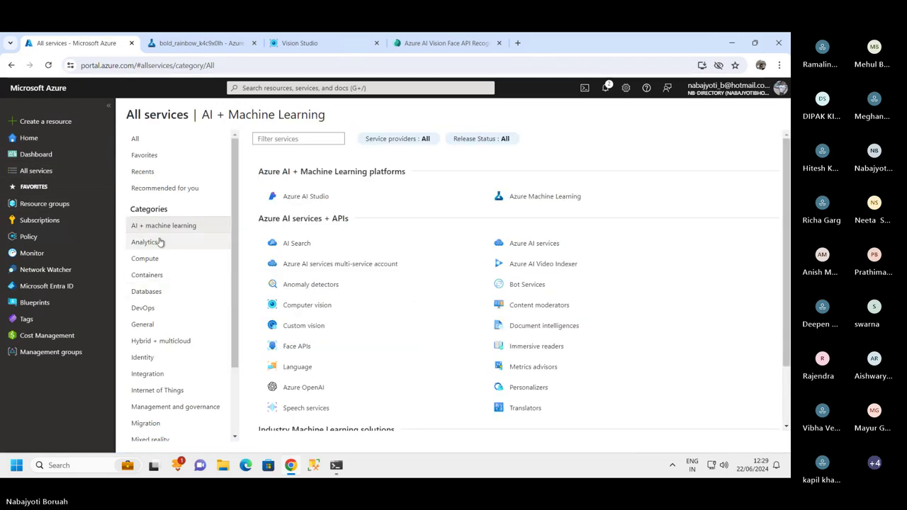
left_click(534, 244)
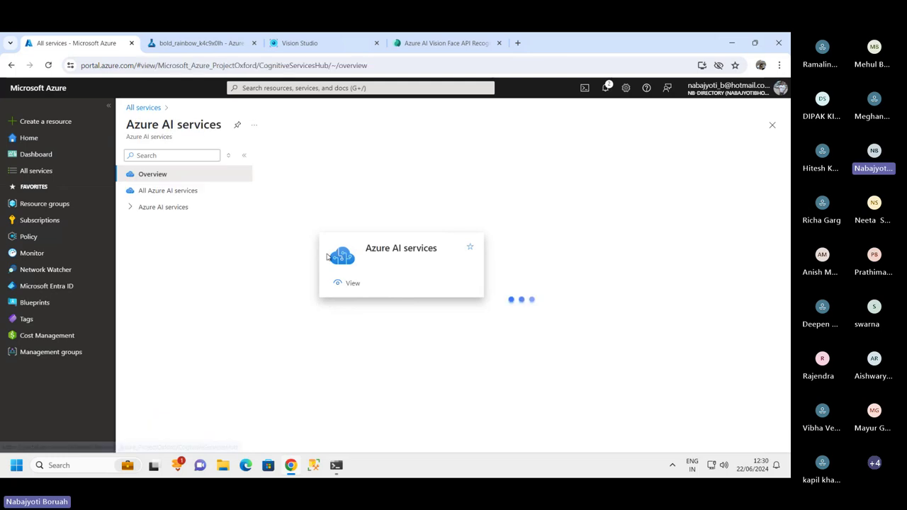
left_click(110, 106)
- Start creating a Language Service resource with only the default features
scroll(336, 347, "down", 2)
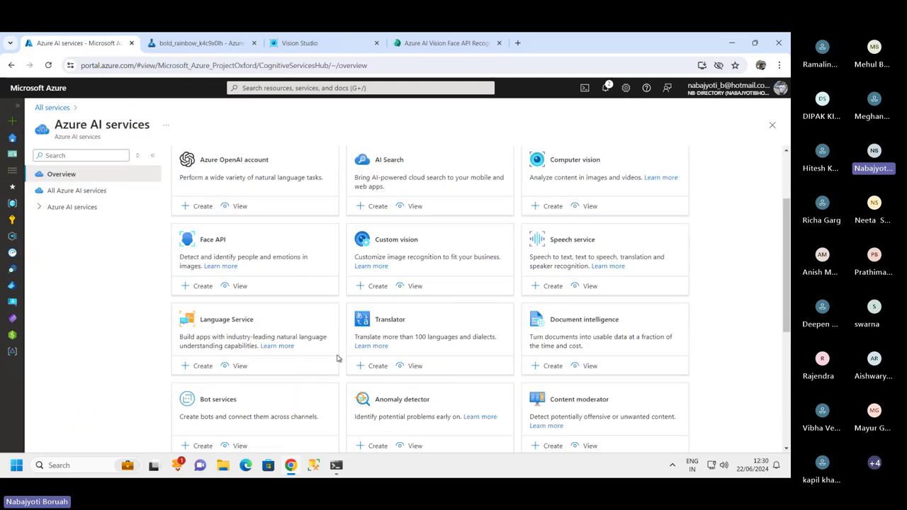
left_click(197, 365)
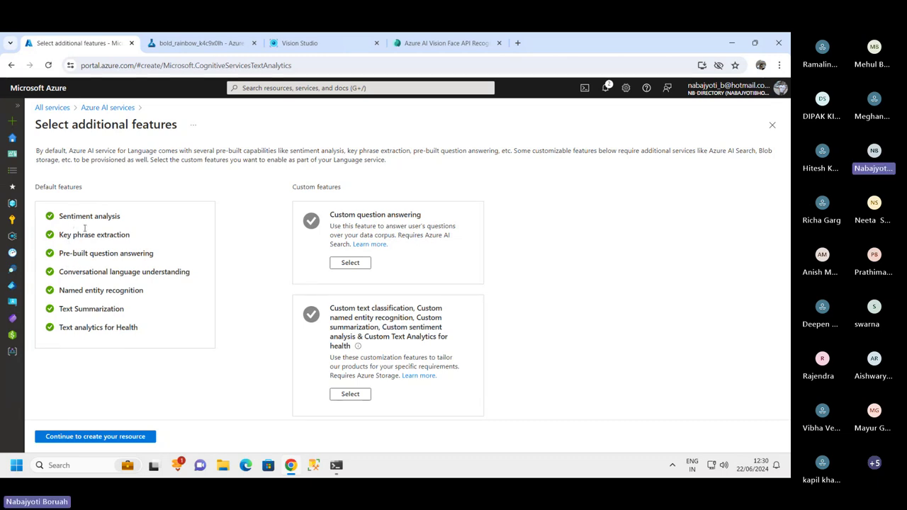
left_click(96, 438)
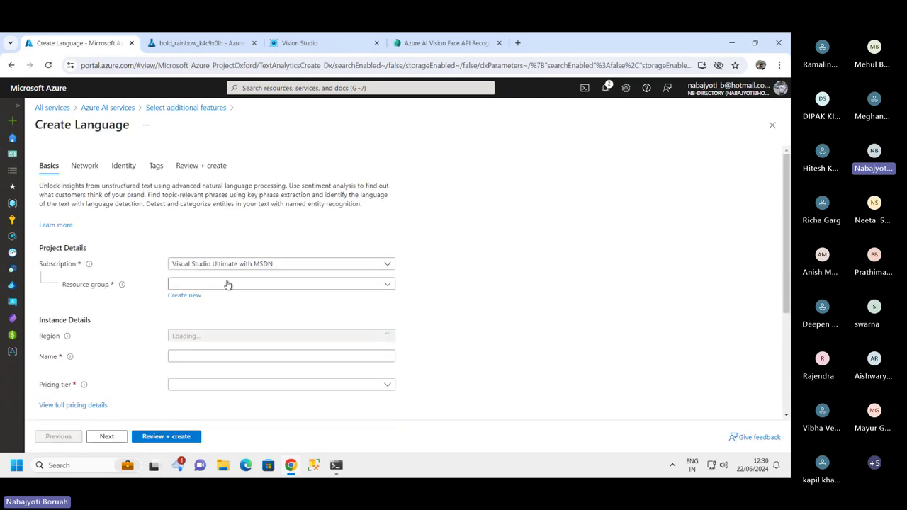
- Assign the Language resource to the resource group ai-900-resgrp and set its region to West US 2
left_click(228, 284)
left_click(204, 319)
scroll(217, 286, "down", 2)
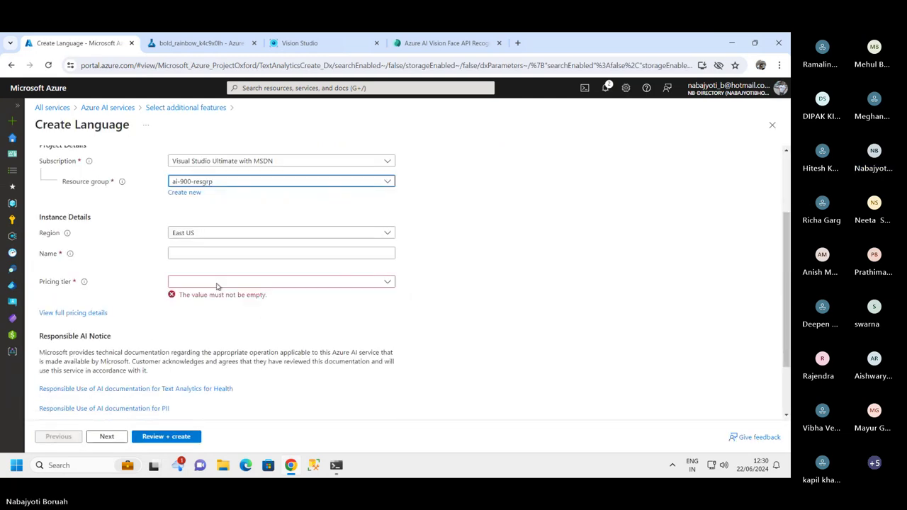
left_click(204, 234)
scroll(219, 358, "down", 2)
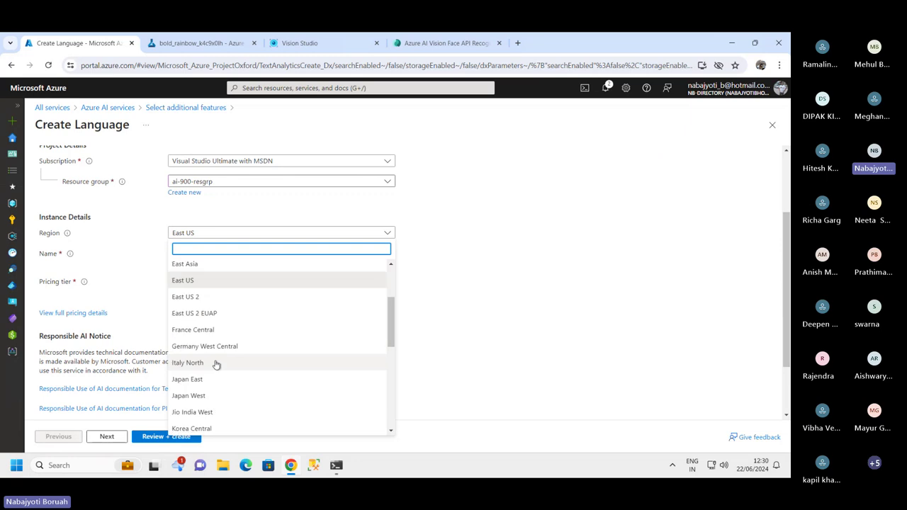
scroll(233, 362, "down", 5)
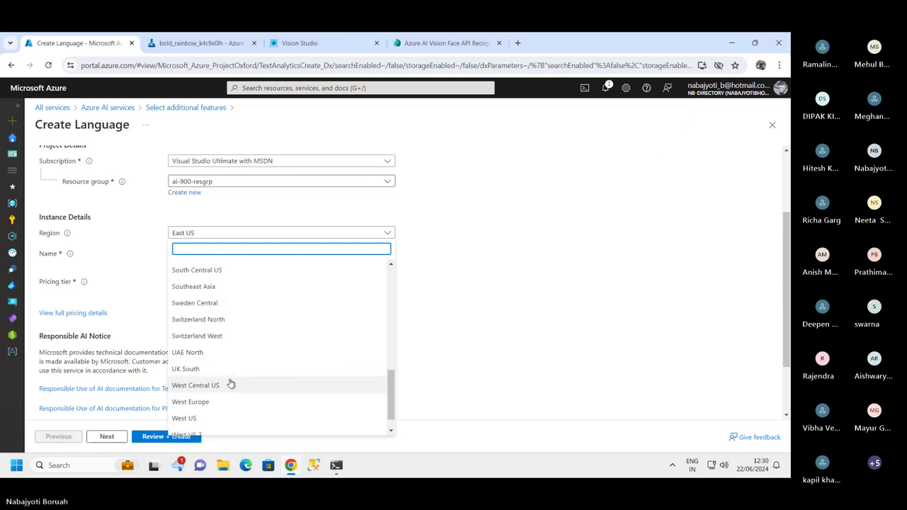
scroll(231, 380, "down", 1)
left_click(197, 411)
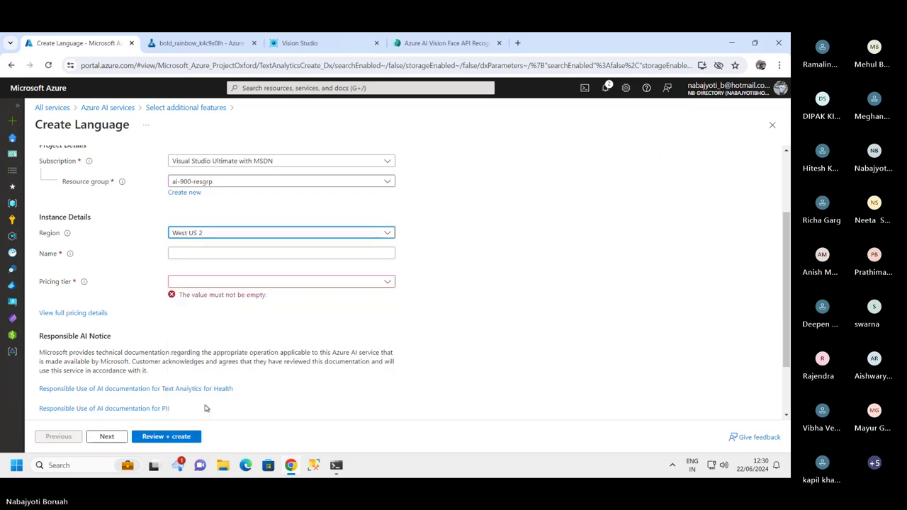
- Name the Language resource dem--lang-ai-srv and set its pricing tier to S (1K Calls per minute)
left_click(196, 253)
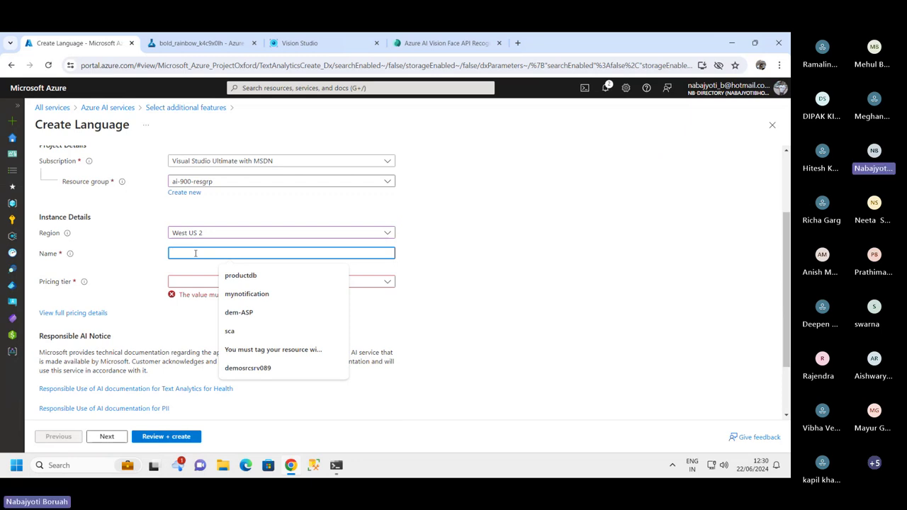
type("dem")
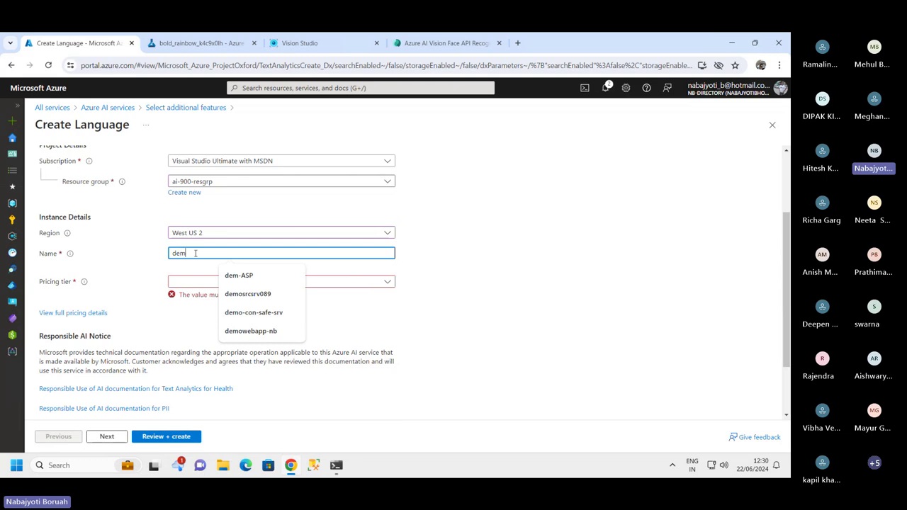
type("--")
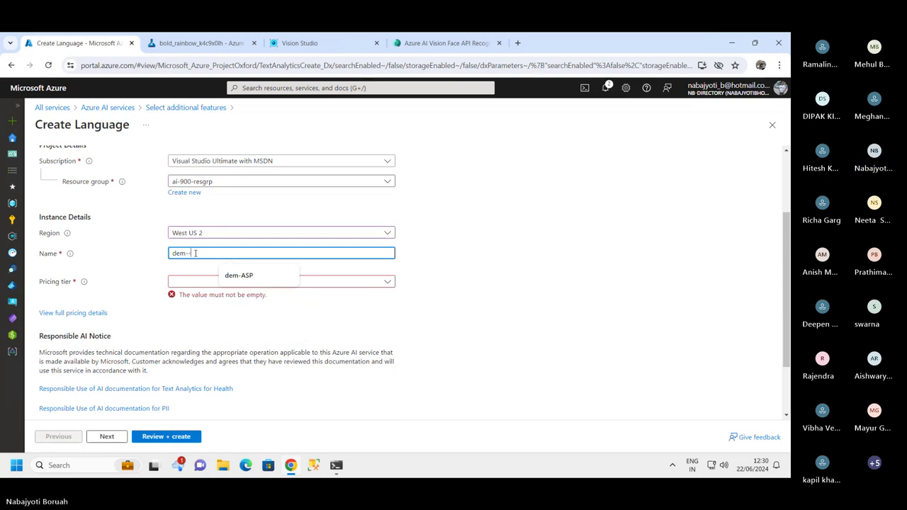
type("lang-")
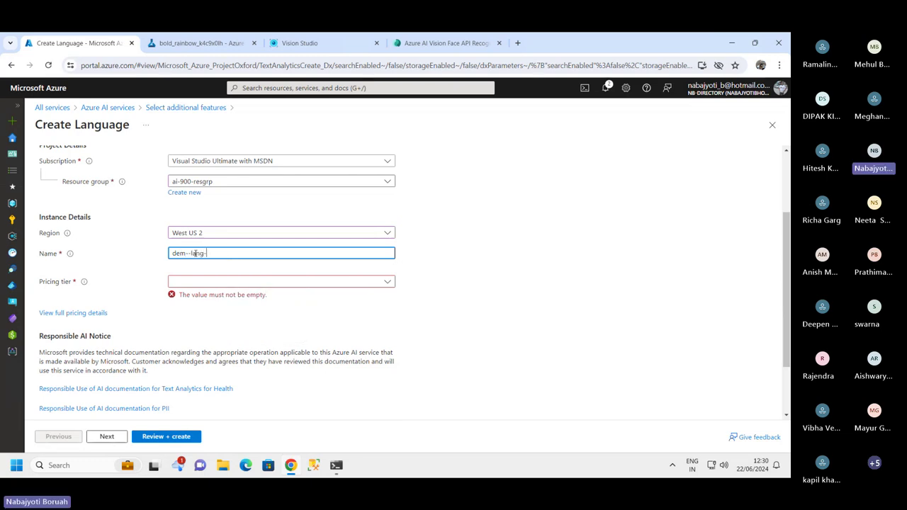
type("ai-srv")
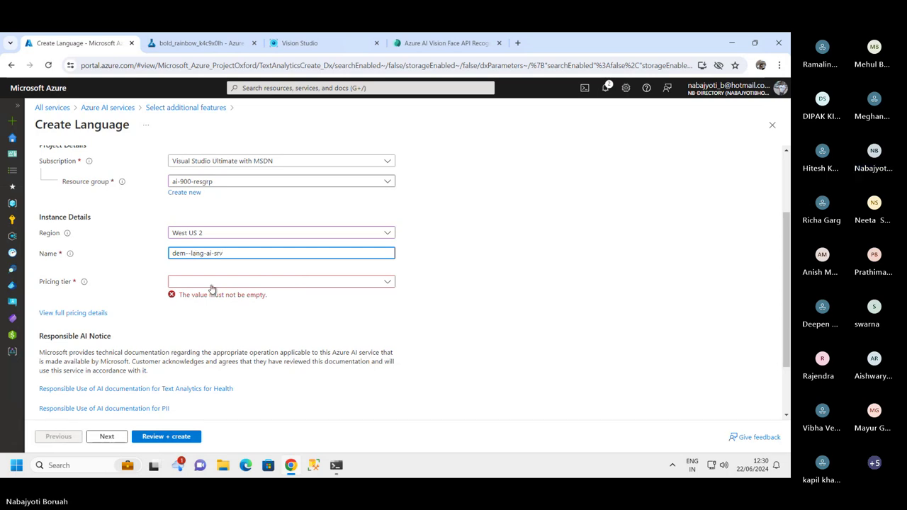
left_click(211, 286)
left_click(196, 312)
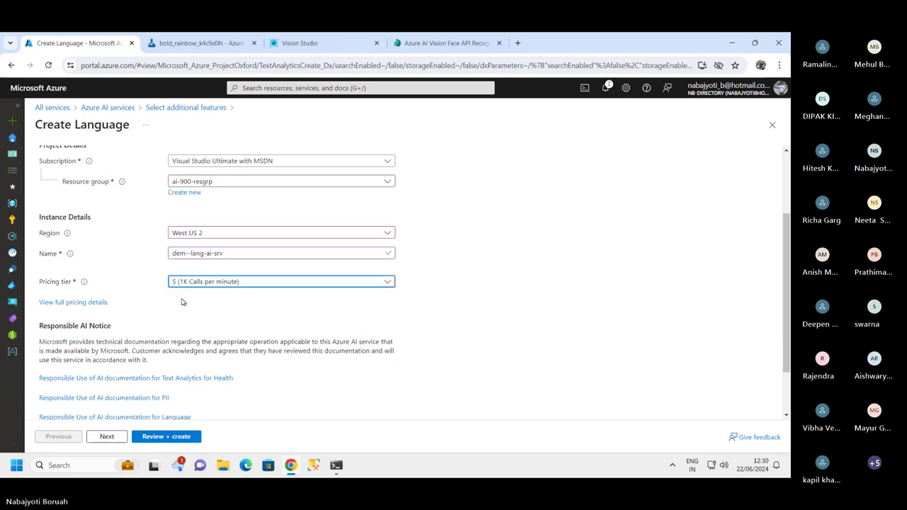
- Acknowledge the Responsible AI Notice terms, then review and create the Language resource
scroll(181, 302, "down", 1)
left_click(174, 369)
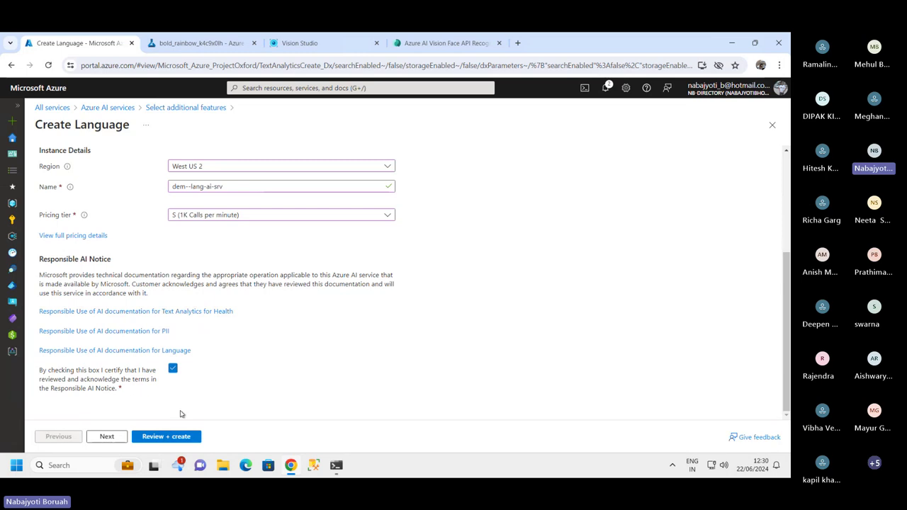
left_click(177, 437)
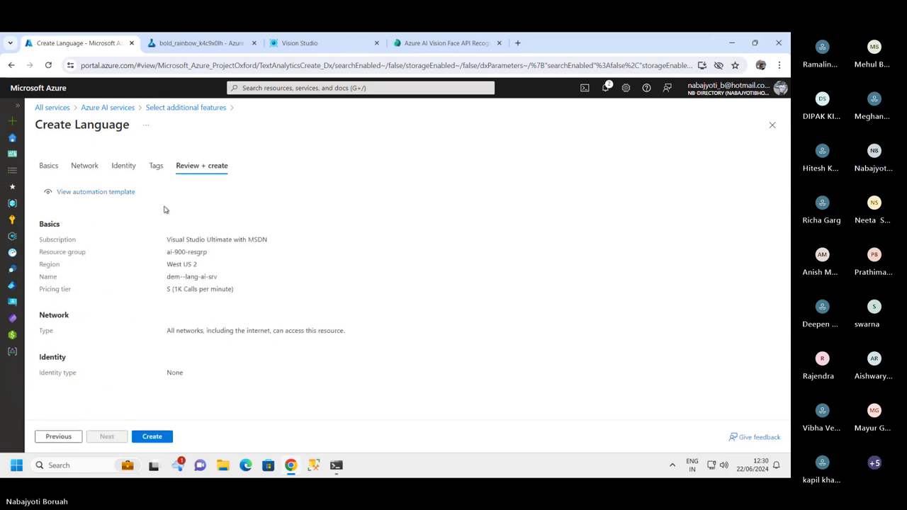
left_click(160, 439)
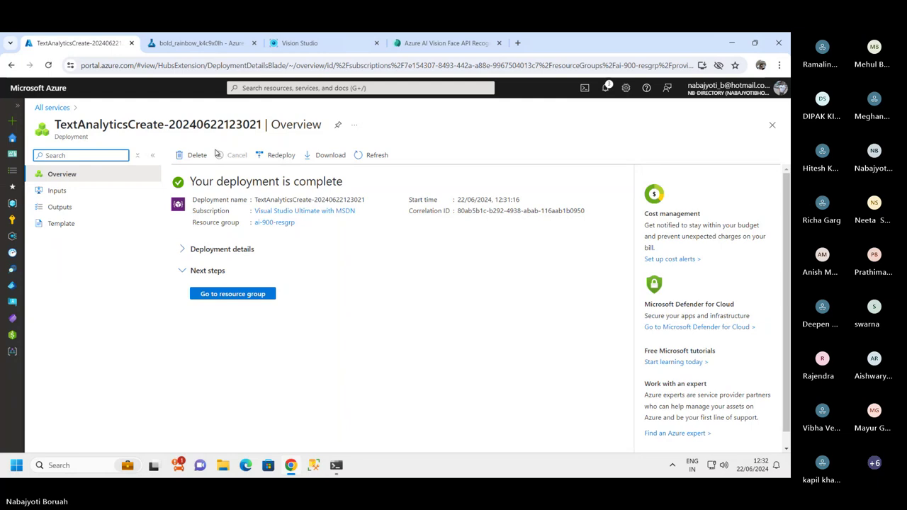
- Open the dem--lang-ai-srv resource from its resource group and look at its keys and endpoint
left_click(255, 301)
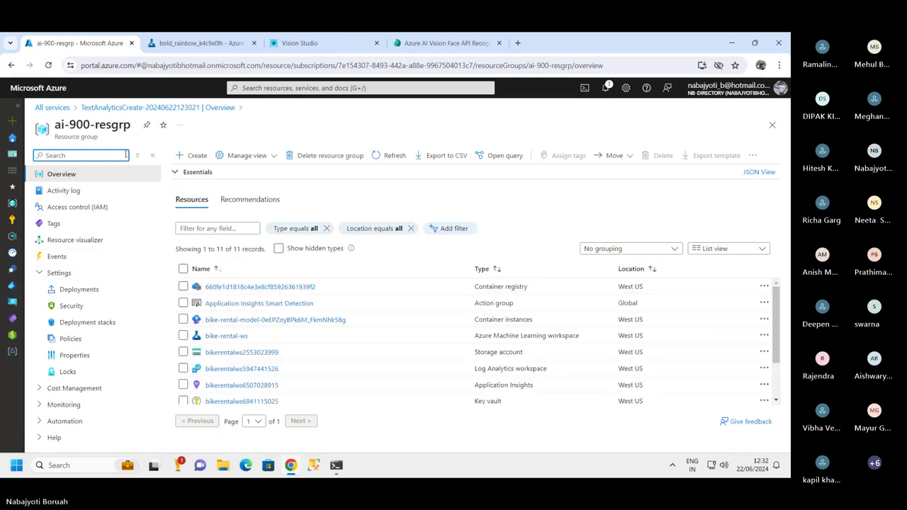
scroll(354, 368, "down", 2)
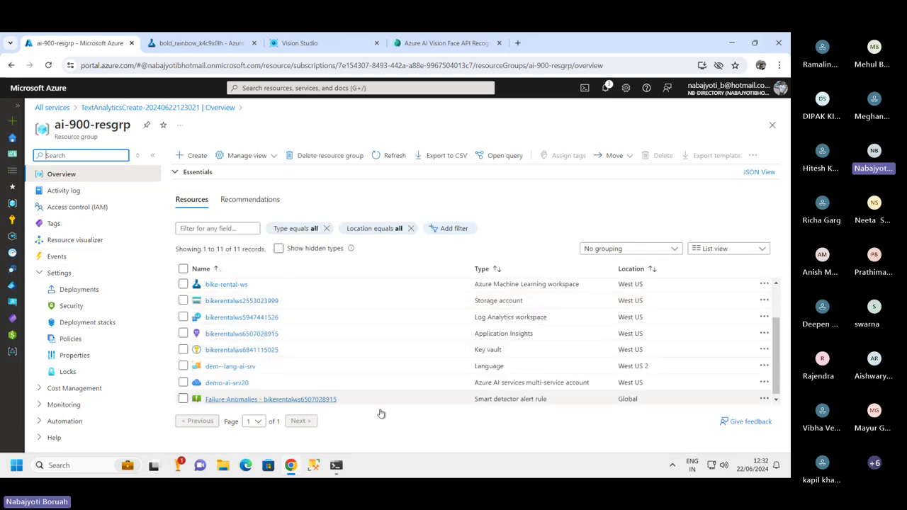
left_click(243, 369)
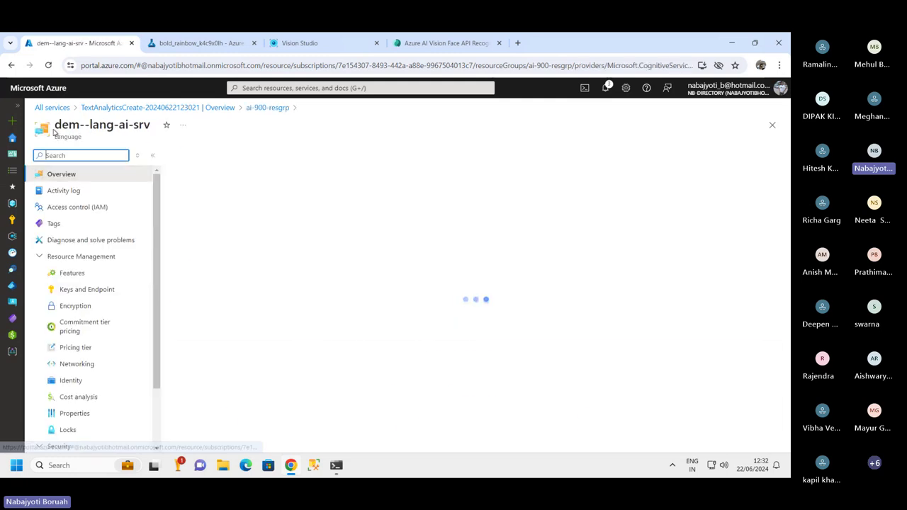
left_click_drag(55, 125, 134, 125)
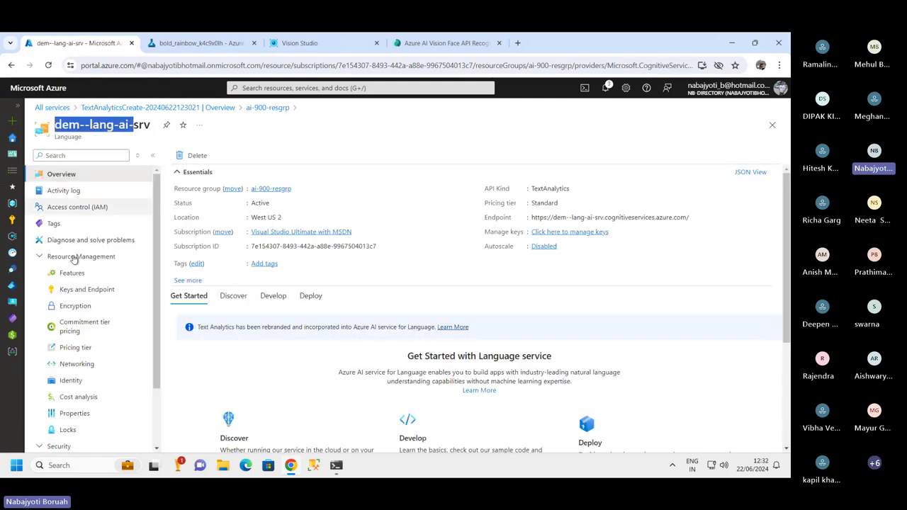
left_click(75, 289)
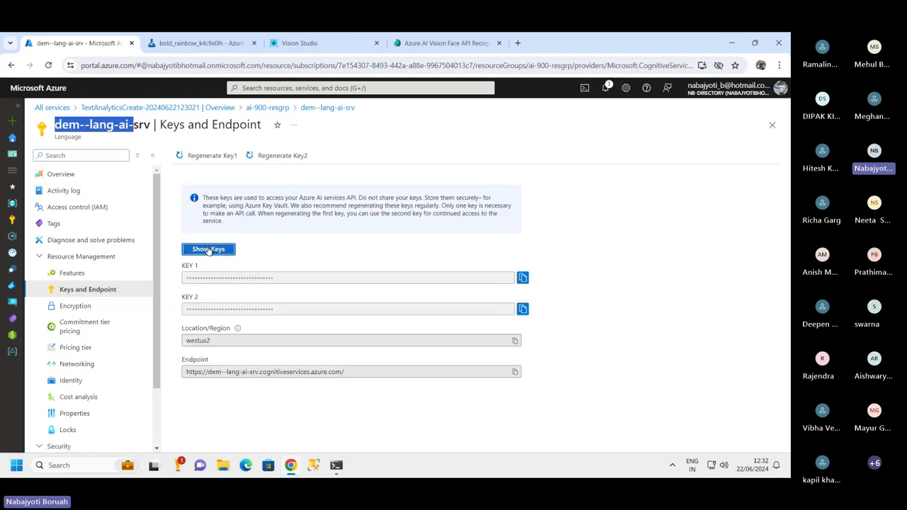
left_click(208, 250)
left_click(208, 250)
- Close the Azure AI Vision Face API Recognition Limited Access Review form
left_click(294, 43)
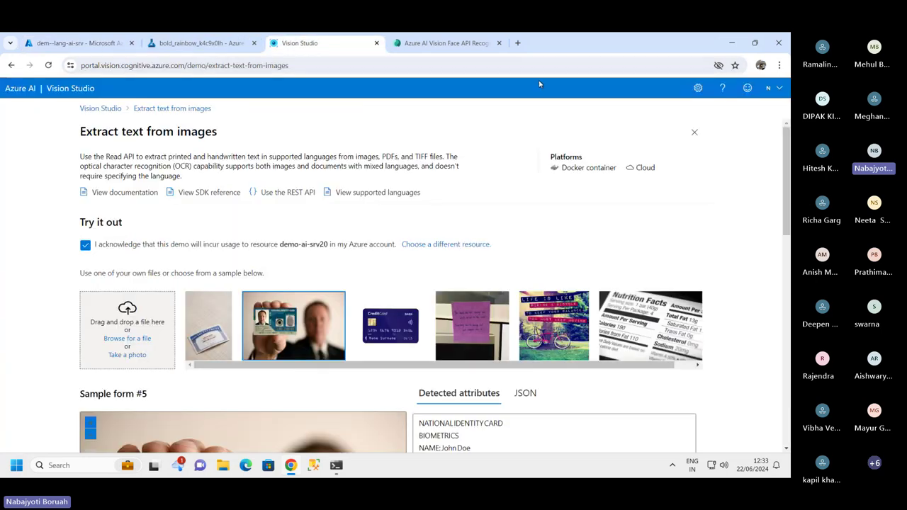
left_click(481, 44)
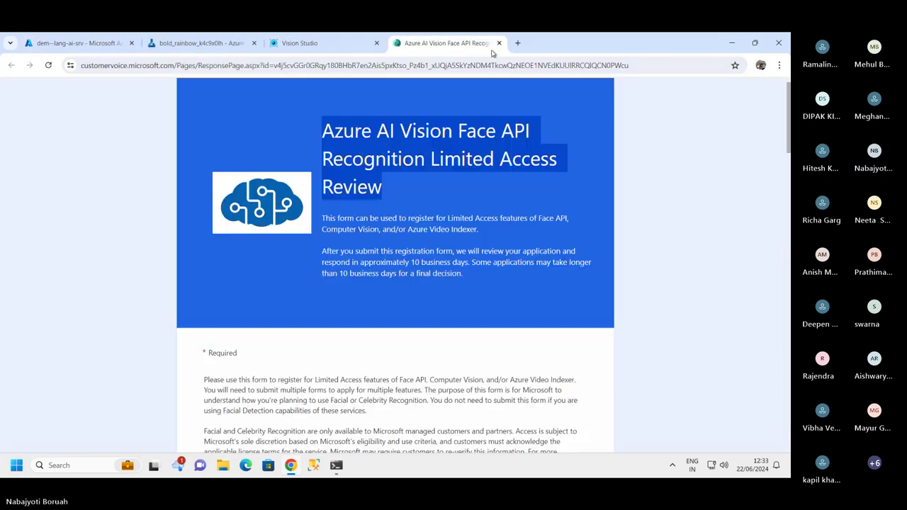
left_click(500, 43)
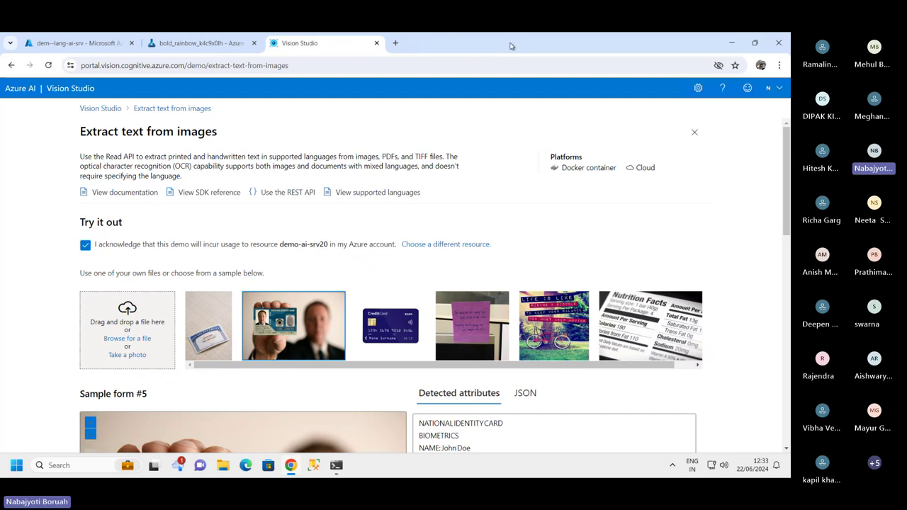
- Open Language Studio at language.cognitive.azure.com in a new browser tab
double_click(510, 46)
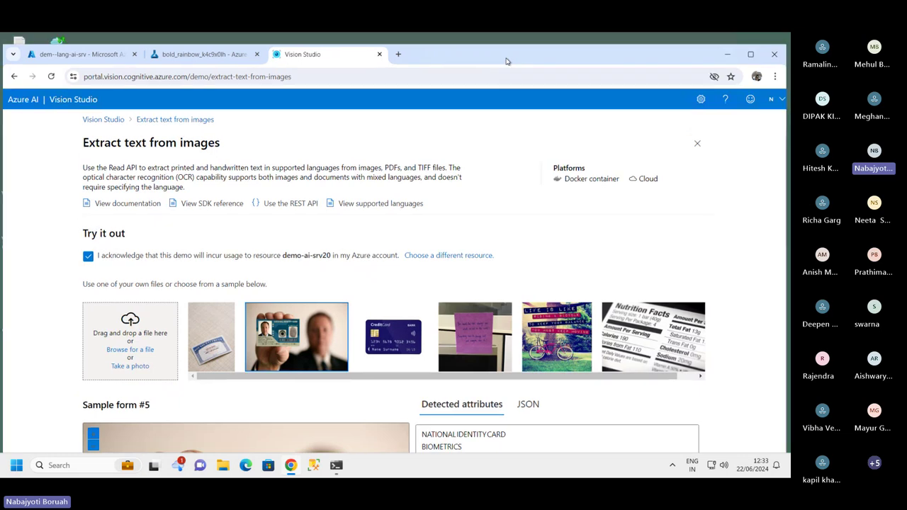
left_click(399, 54)
left_click(750, 55)
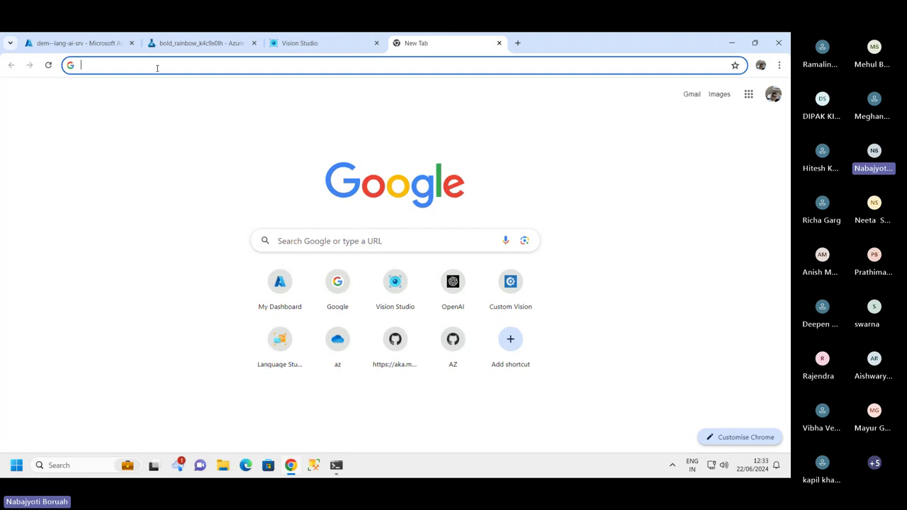
type("language.cognitive.azure.com")
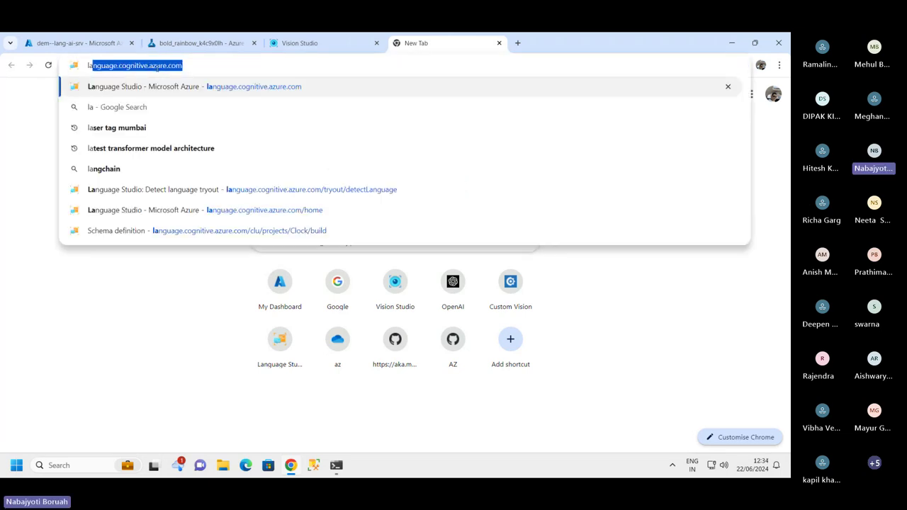
key("Return")
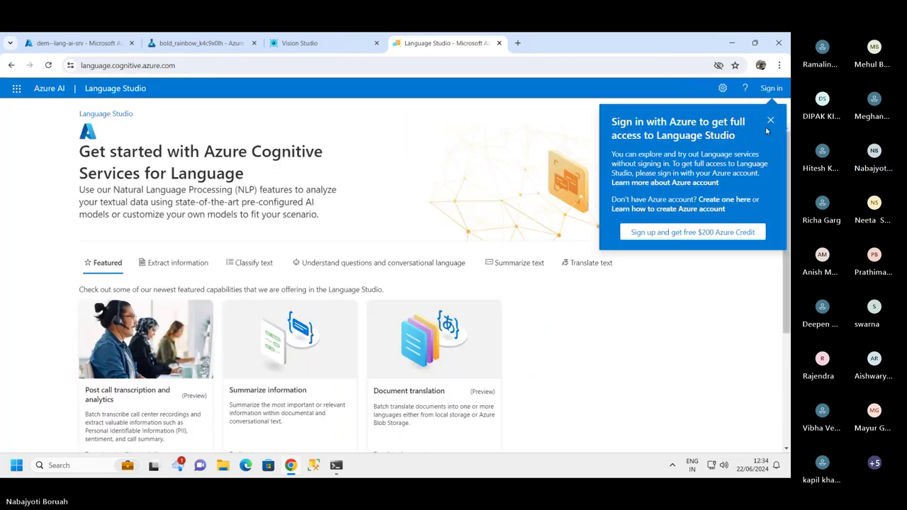
- Sign in to Language Studio and select dem--lang-ai-srv as the Azure resource to use
left_click(770, 121)
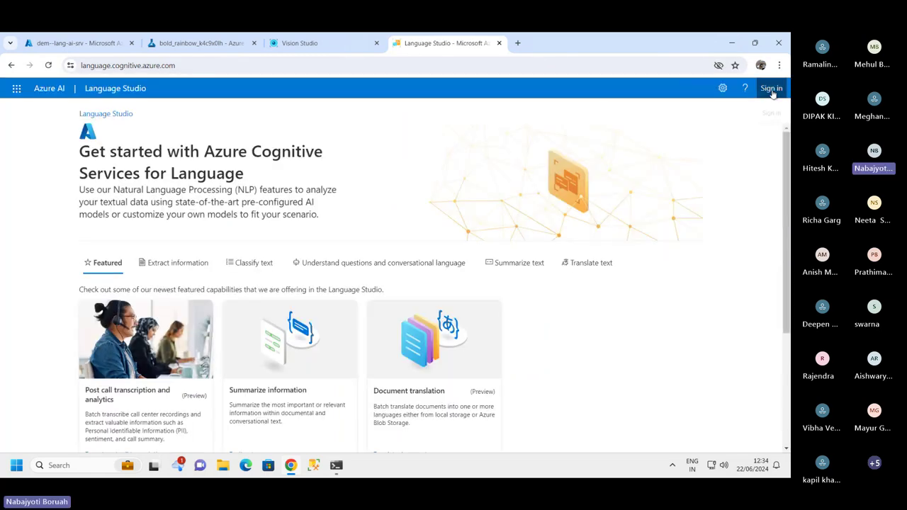
left_click(770, 89)
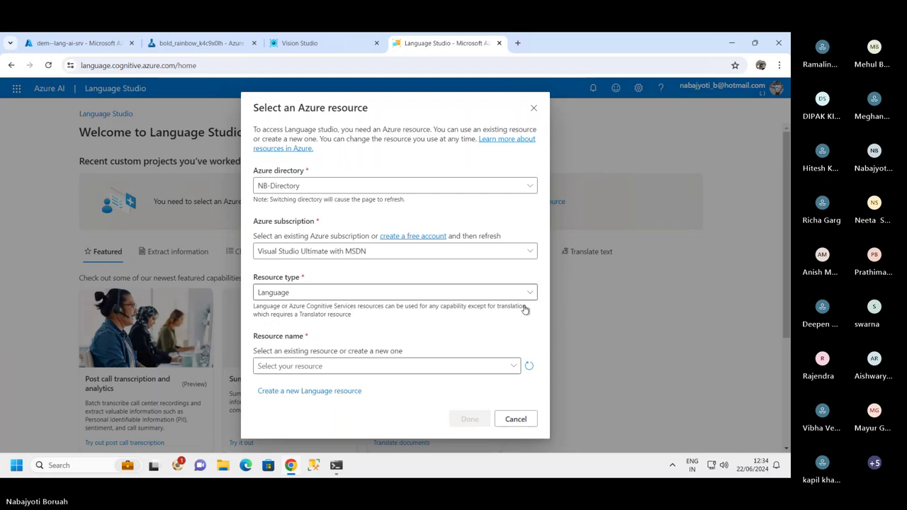
left_click(513, 367)
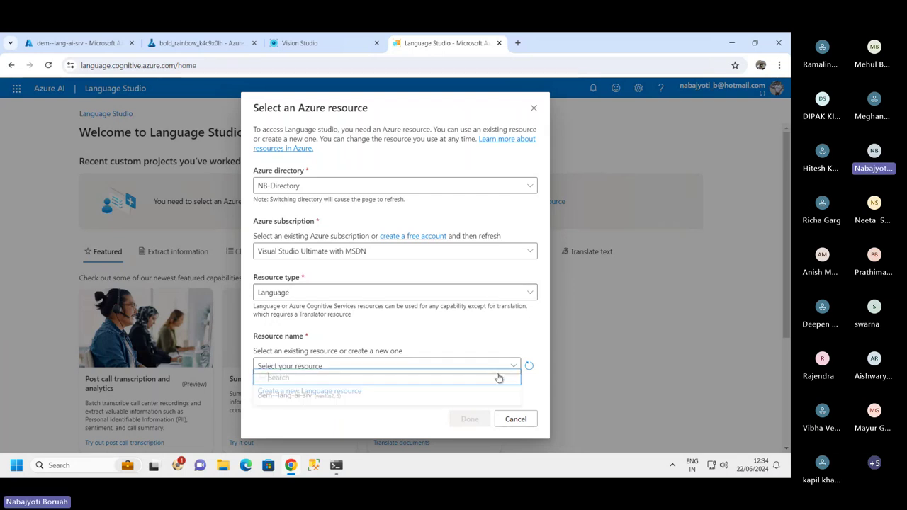
left_click(307, 401)
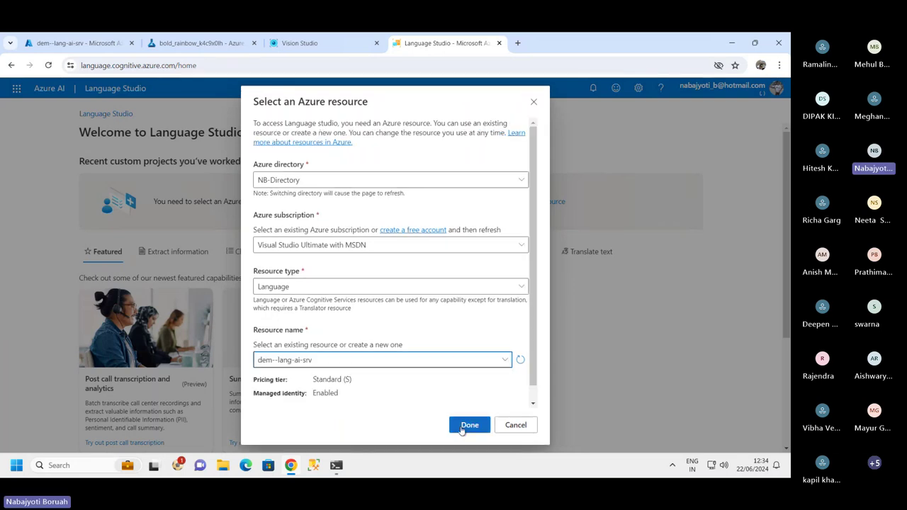
left_click(468, 425)
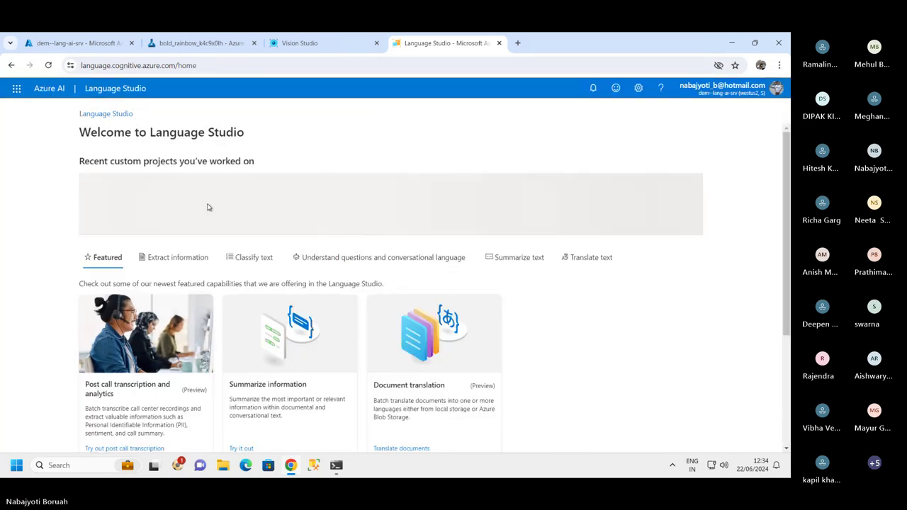
- Look over the Language Studio welcome page, including the featured capabilities and learning resources
scroll(228, 338, "down", 3)
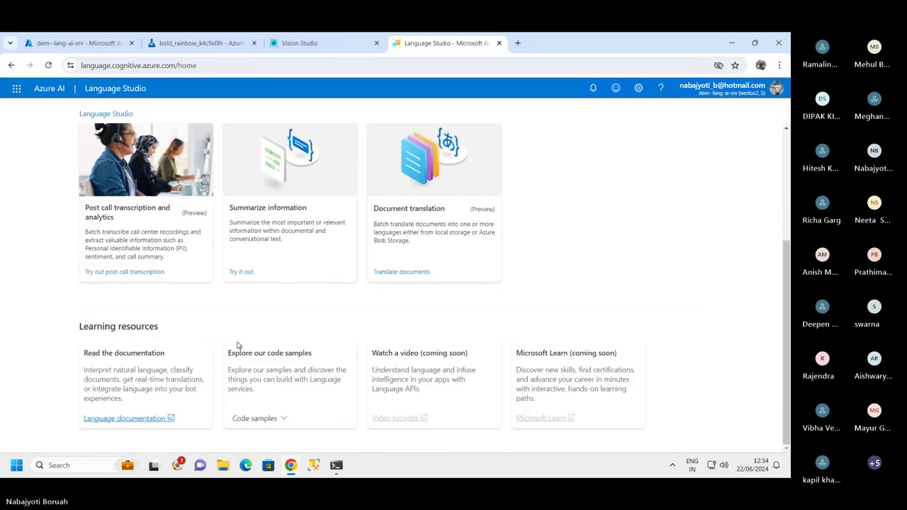
scroll(239, 292, "up", 3)
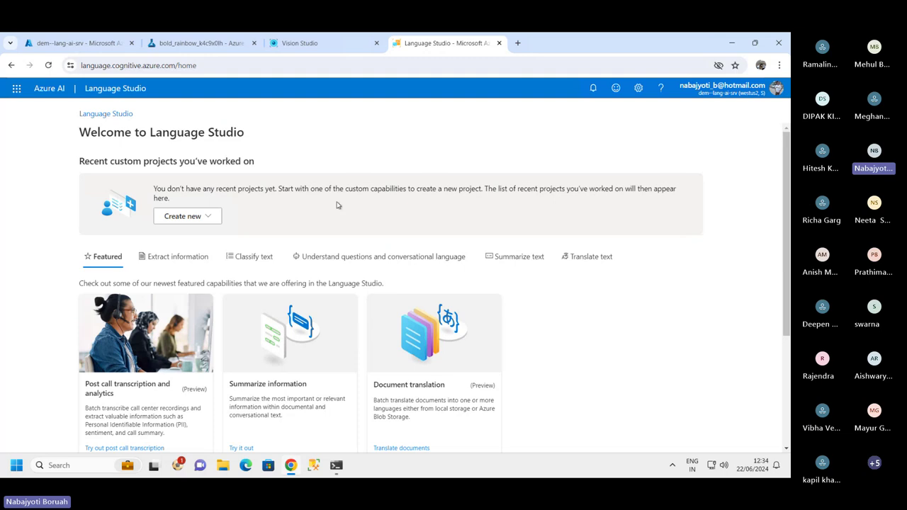
scroll(789, 291, "down", 1)
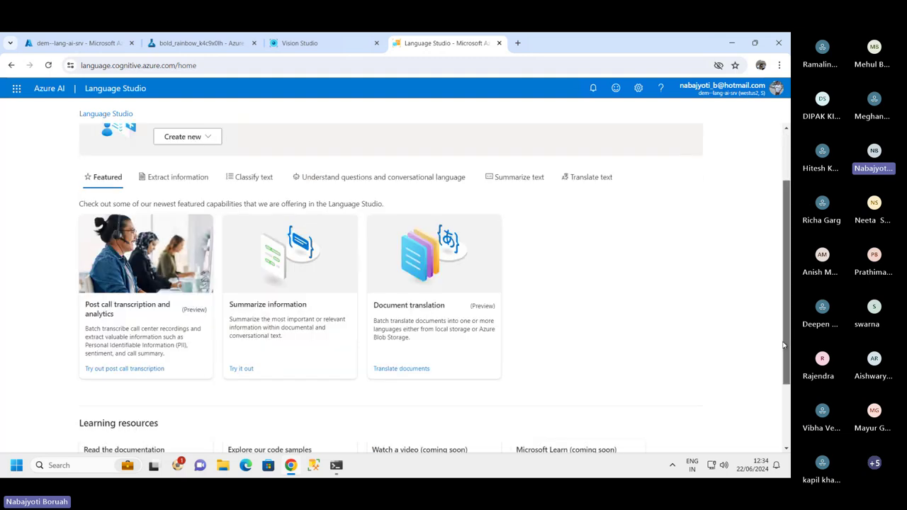
scroll(753, 222, "up", 1)
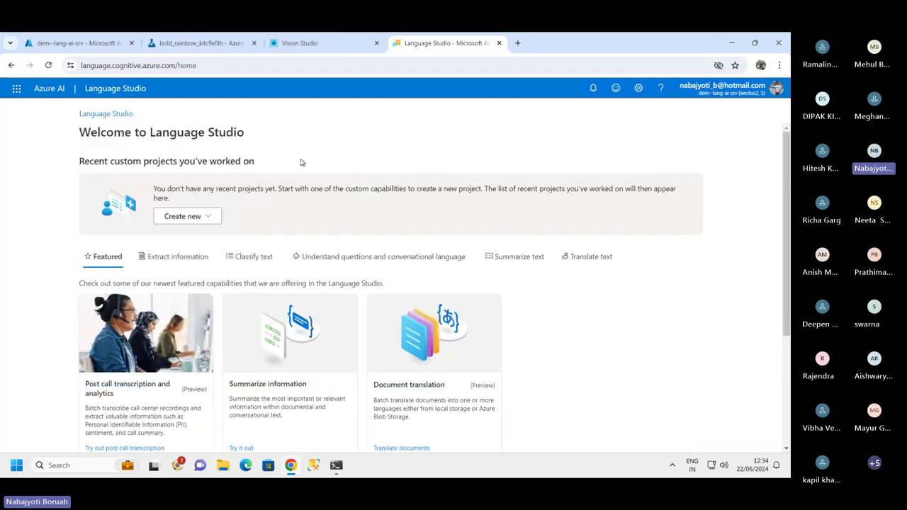
left_click_drag(245, 133, 149, 133)
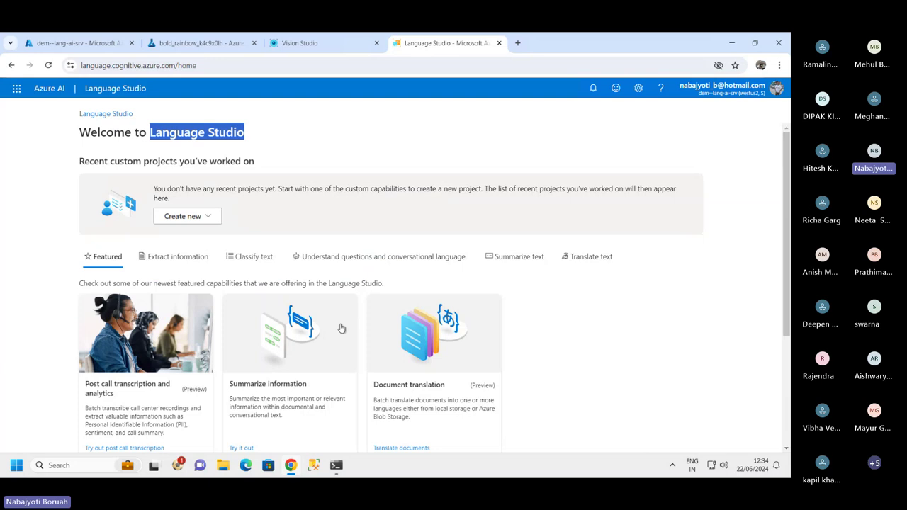
scroll(425, 326, "down", 2)
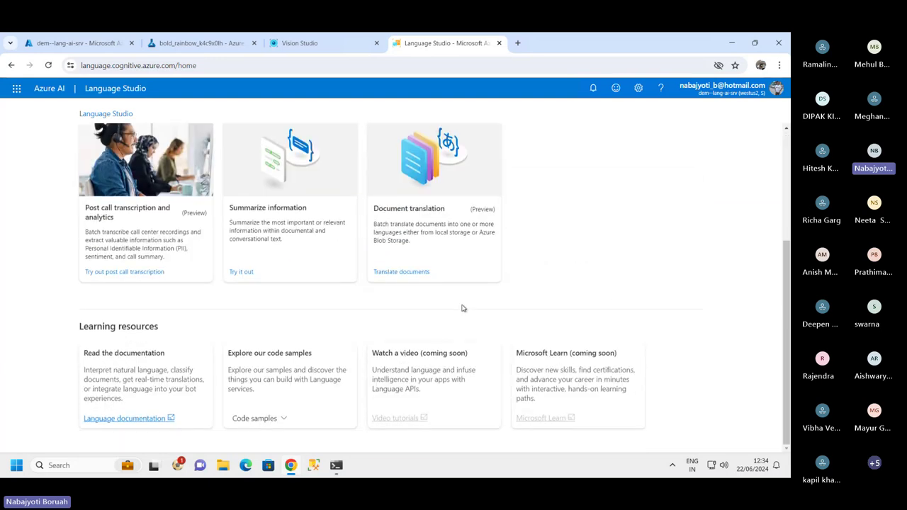
scroll(117, 231, "up", 2)
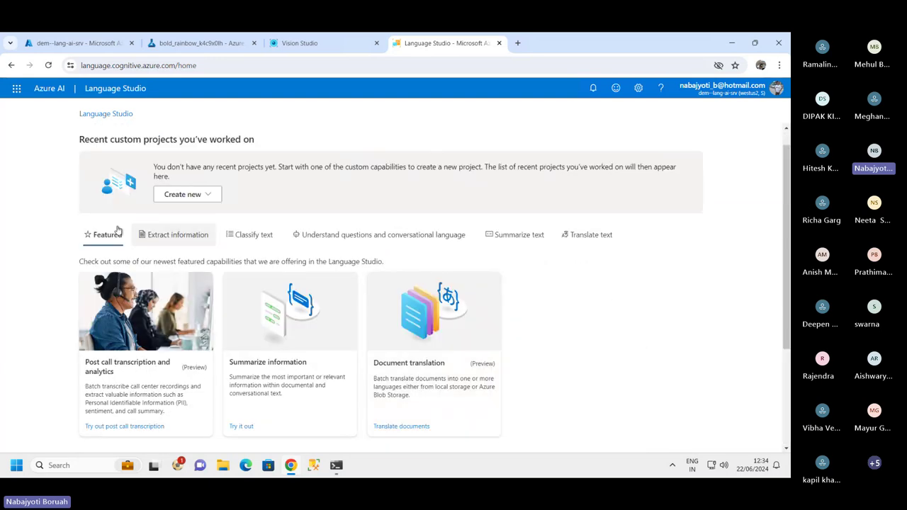
- Browse the Translate text, Understand questions and conversational language, Classify text, Extract information and Featured capability categories
left_click(589, 238)
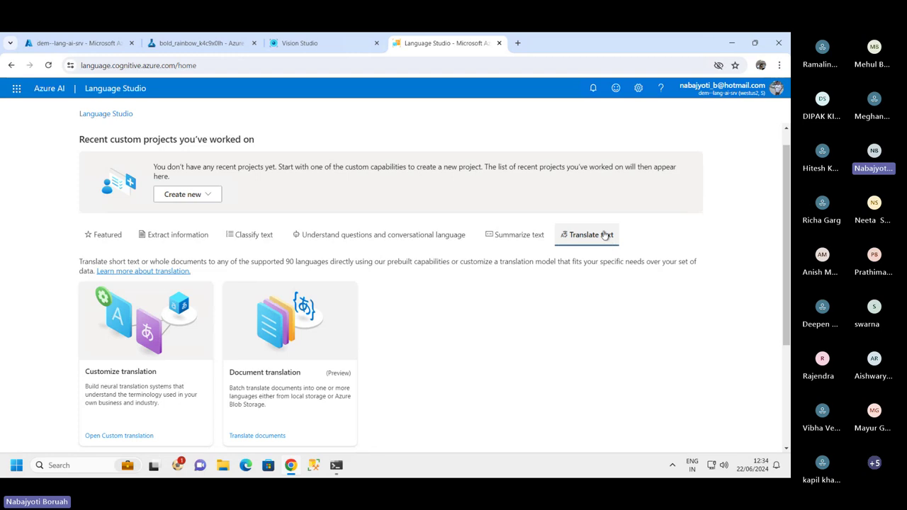
left_click(521, 238)
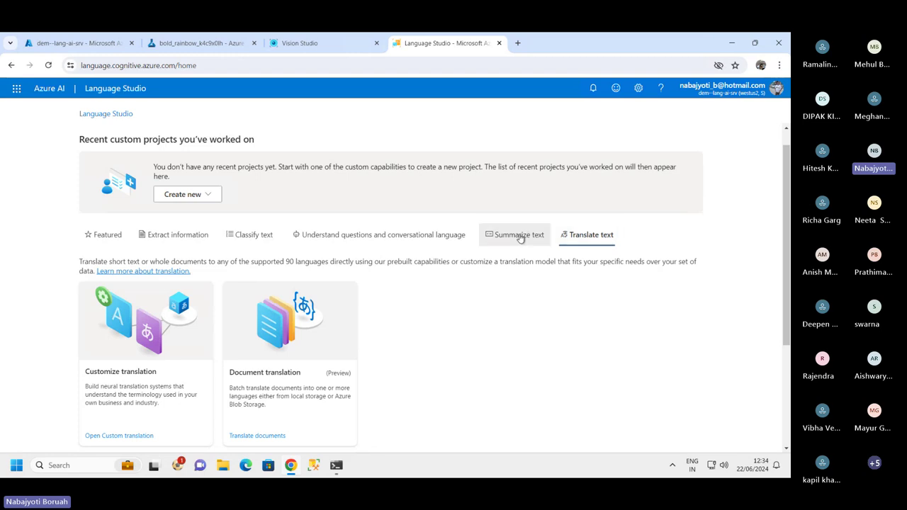
left_click(346, 239)
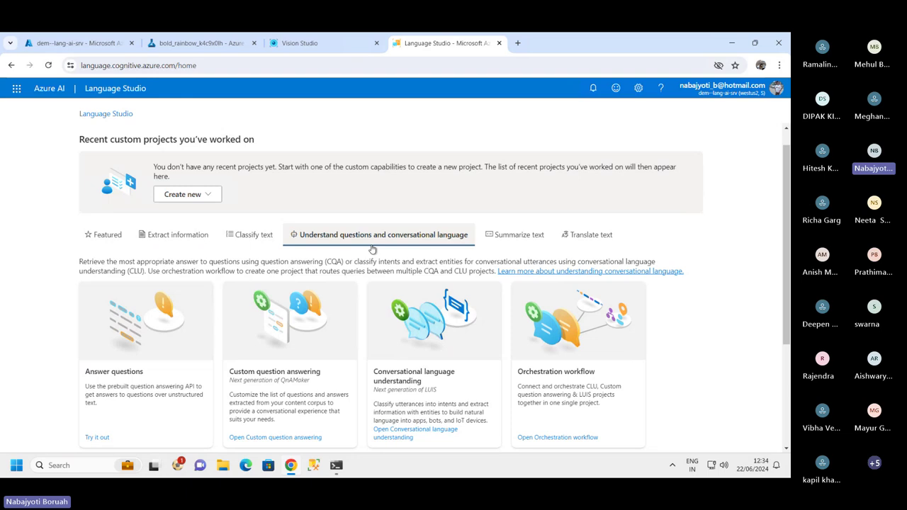
left_click(251, 236)
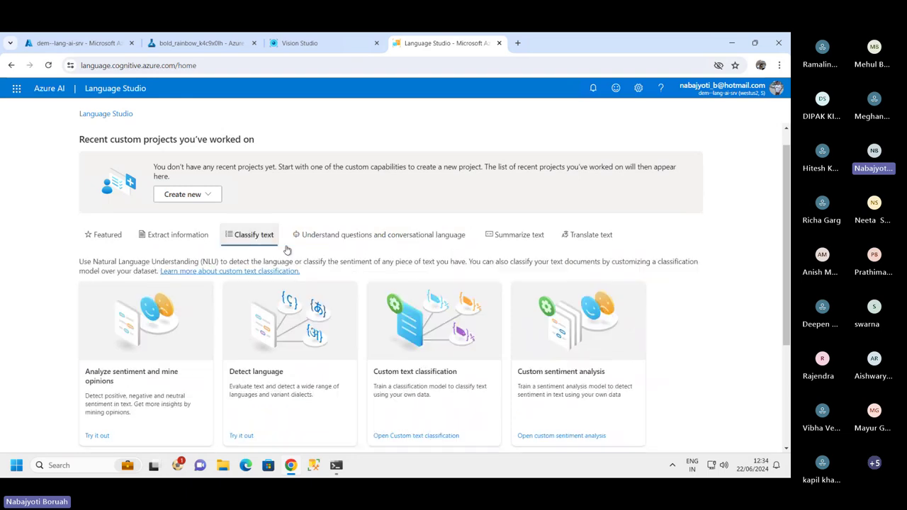
left_click(186, 236)
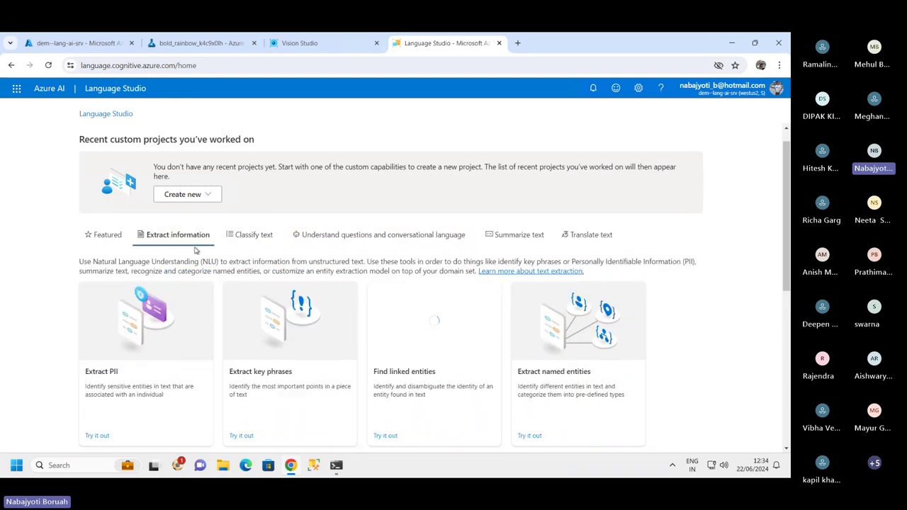
left_click(104, 235)
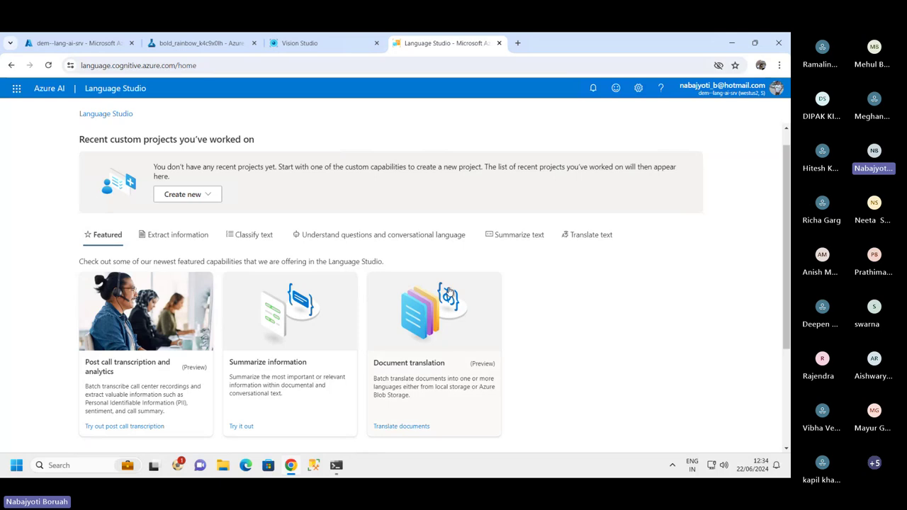
scroll(183, 317, "down", 2)
scroll(316, 326, "up", 2)
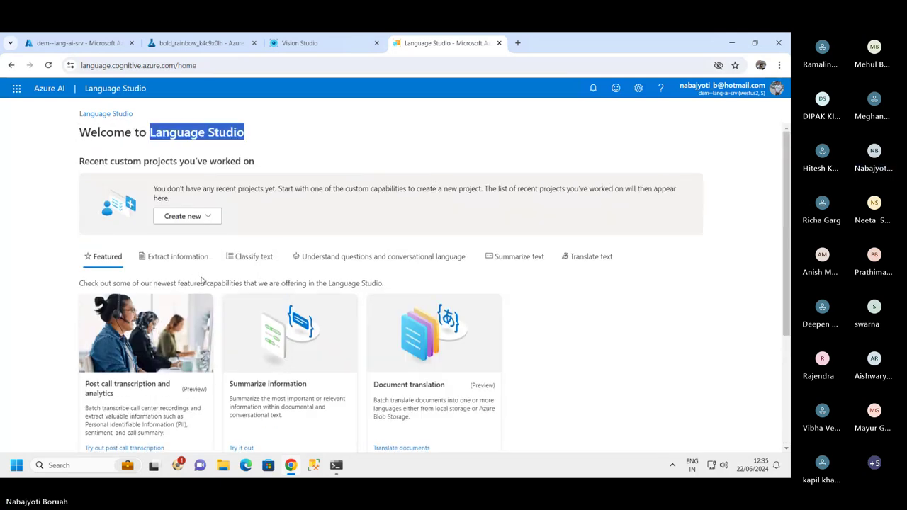
- Open the Extract PII tryout from the Extract information capabilities
left_click(163, 260)
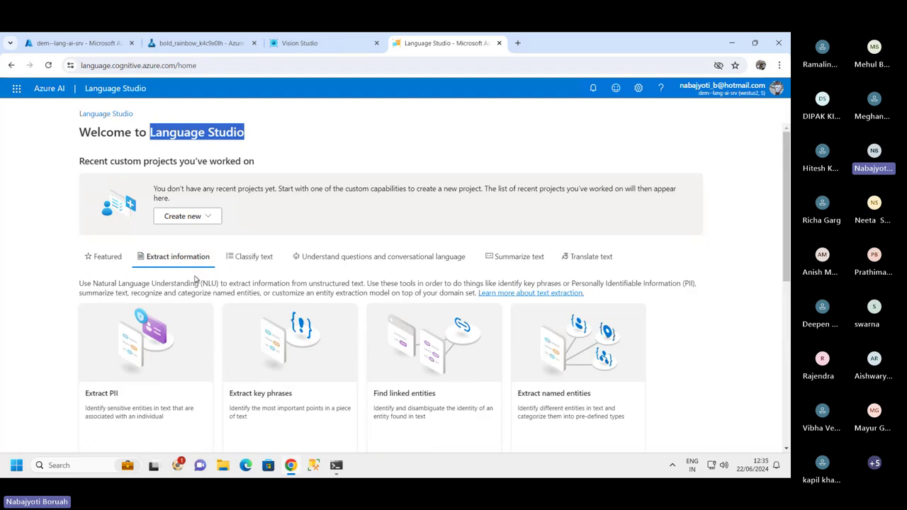
scroll(206, 287, "down", 1)
scroll(206, 287, "down", 1)
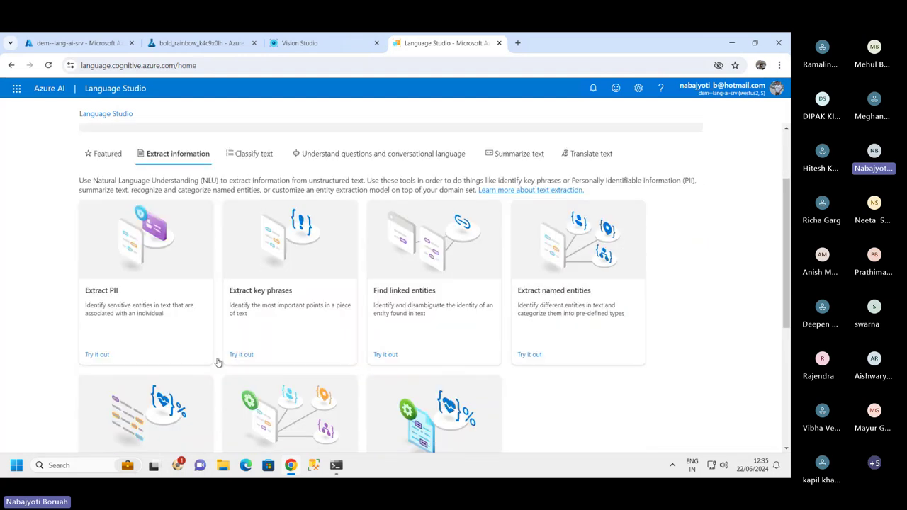
scroll(199, 302, "down", 1)
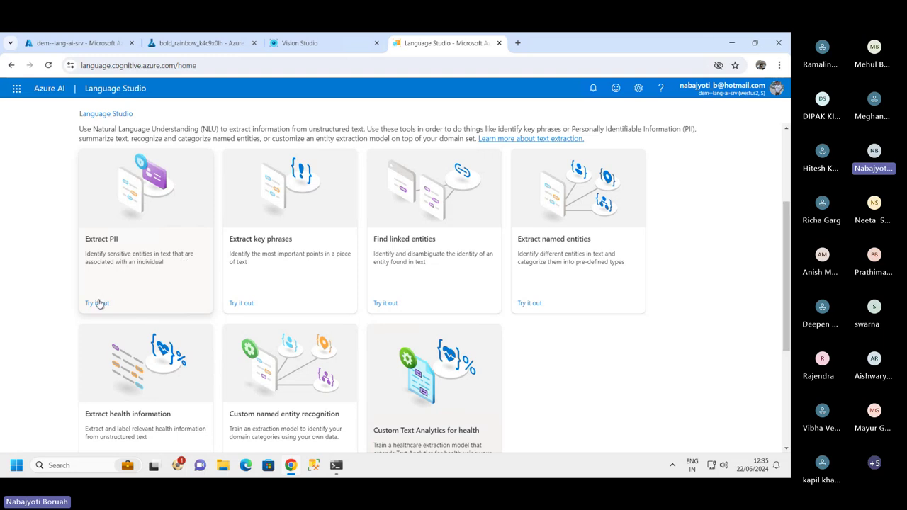
left_click(100, 304)
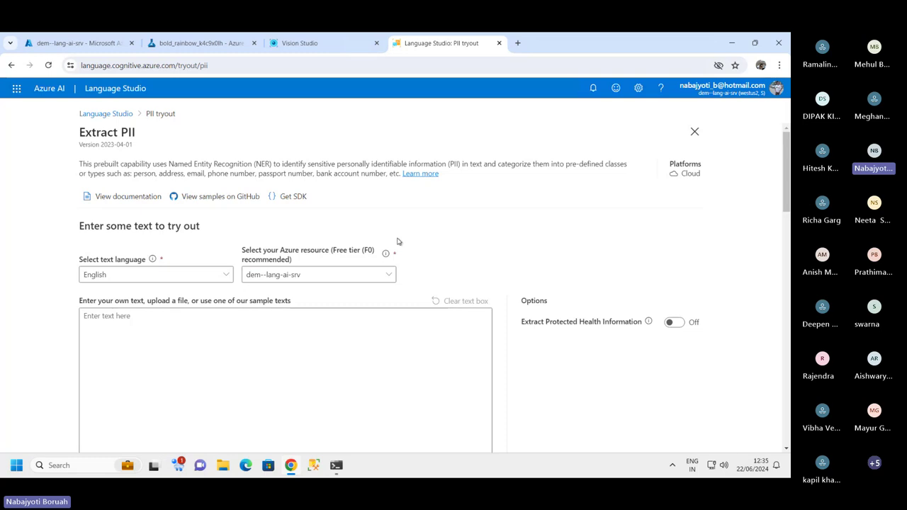
- Load the Legal (NDA) sample text into the Extract PII tryout
scroll(482, 255, "down", 2)
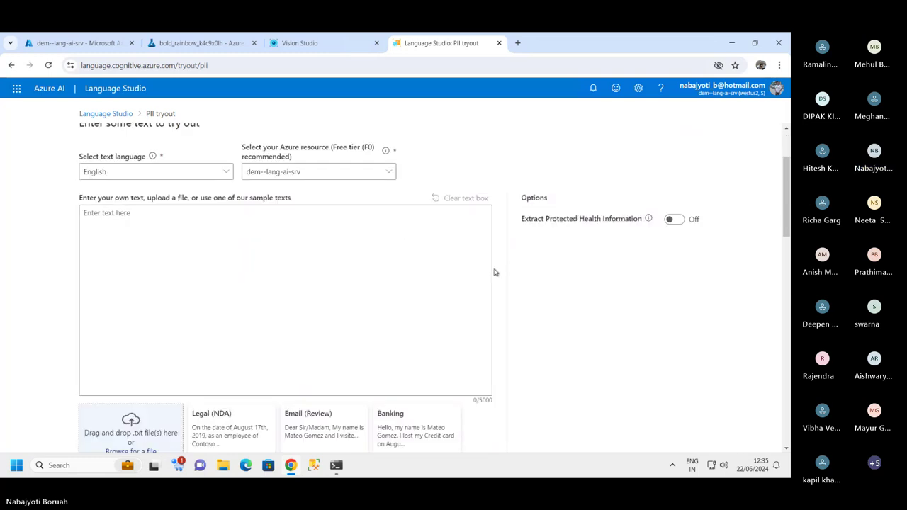
scroll(357, 255, "down", 2)
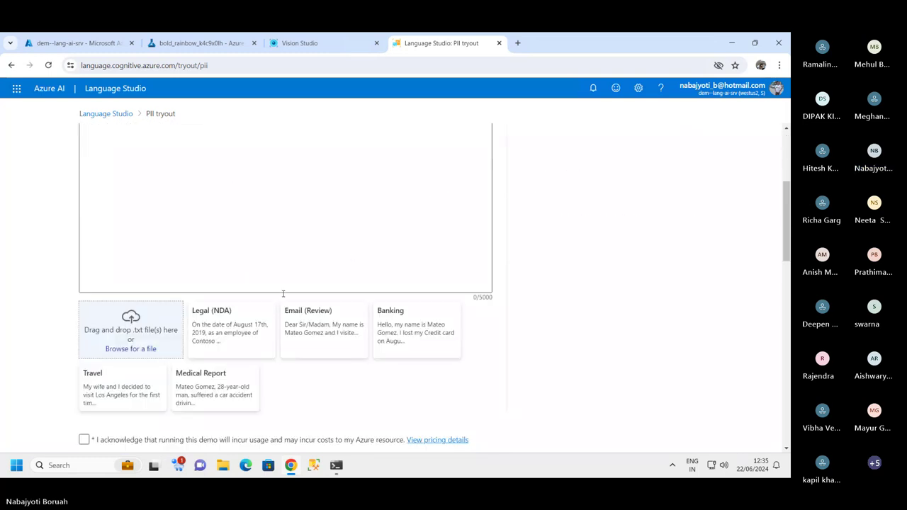
left_click(229, 321)
scroll(243, 283, "up", 2)
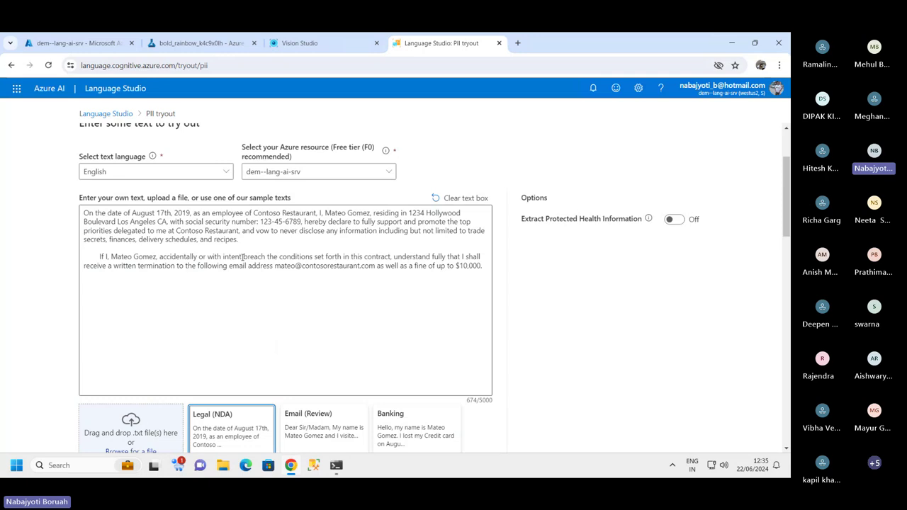
- Read through the Legal (NDA) sample text and examine the email address it contains
scroll(133, 283, "up", 1)
left_click_drag(86, 265, 481, 328)
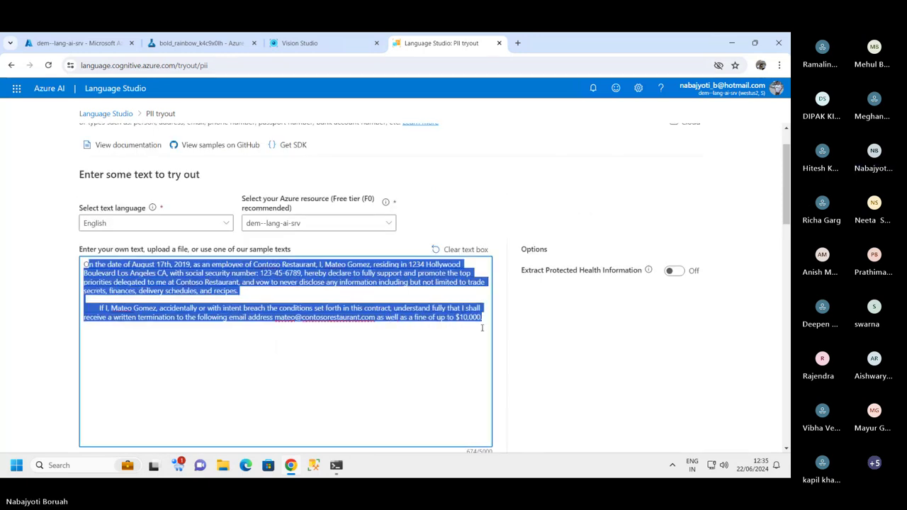
left_click(389, 345)
left_click_drag(274, 317, 375, 320)
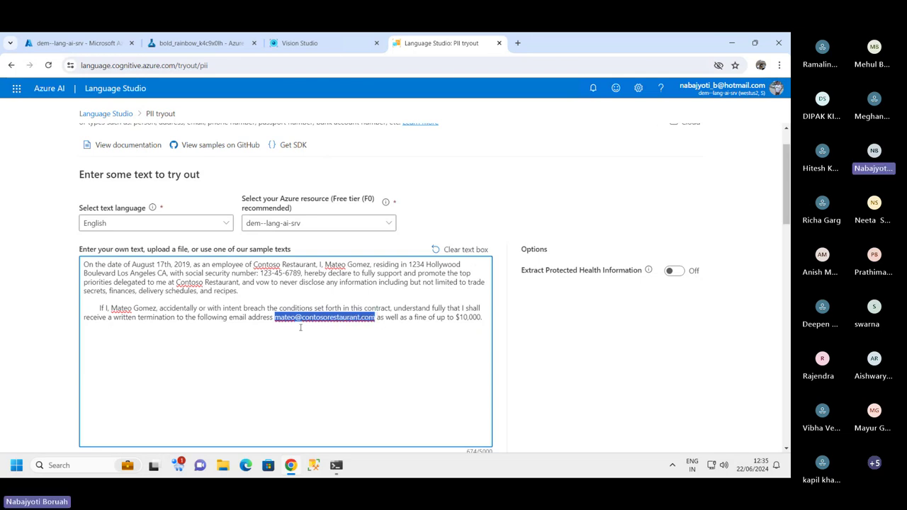
left_click(217, 338)
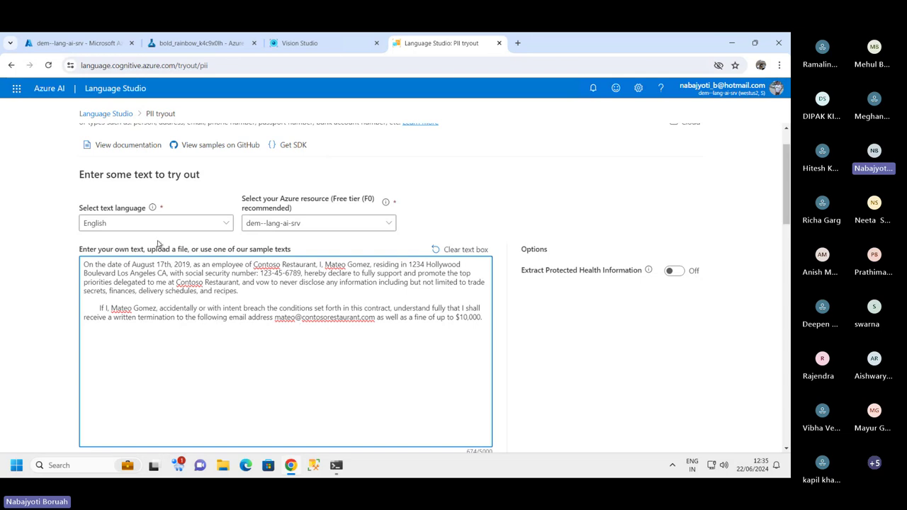
- Acknowledge that running the Extract PII demo incurs usage and may incur costs to the Azure resource
scroll(157, 243, "down", 4)
scroll(263, 304, "up", 3)
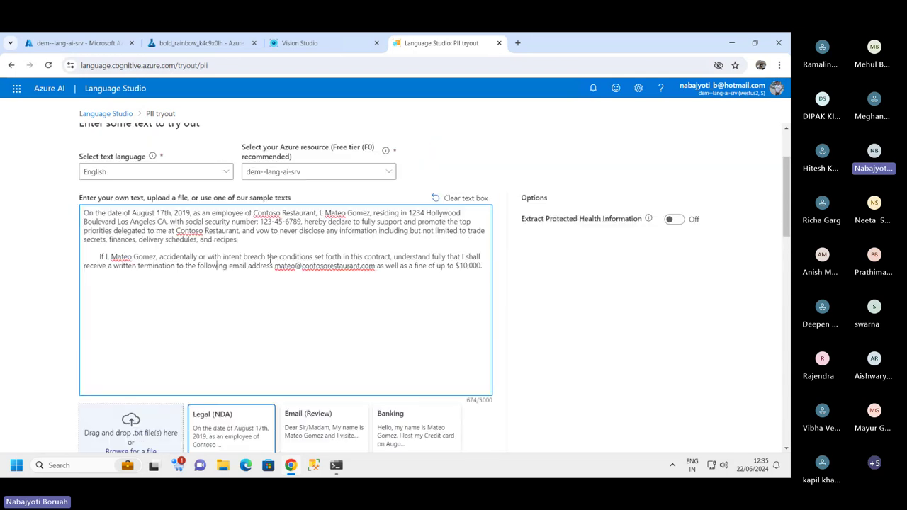
scroll(265, 264, "down", 2)
scroll(257, 277, "down", 2)
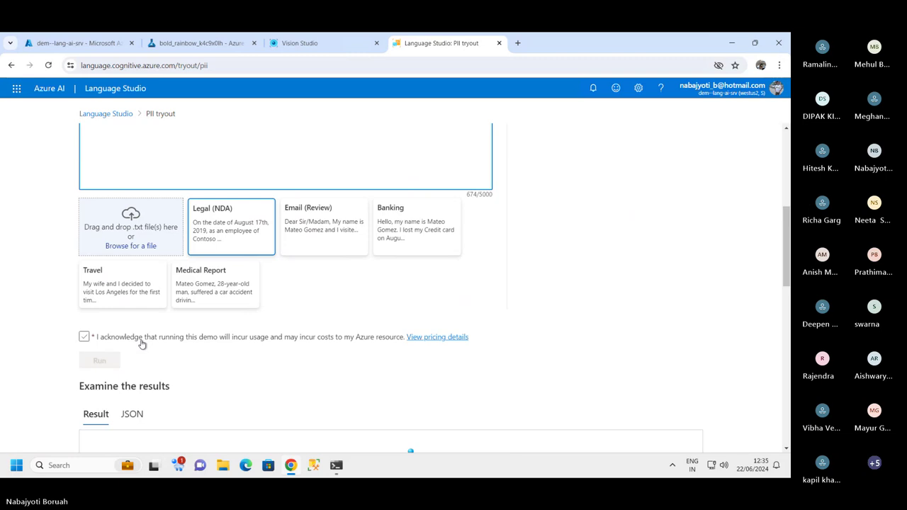
left_click(84, 337)
- Review the sample text and the Extract PII description, including the sensitive information types it identifies, such as address, email and passport number
scroll(496, 290, "down", 3)
scroll(216, 225, "up", 7)
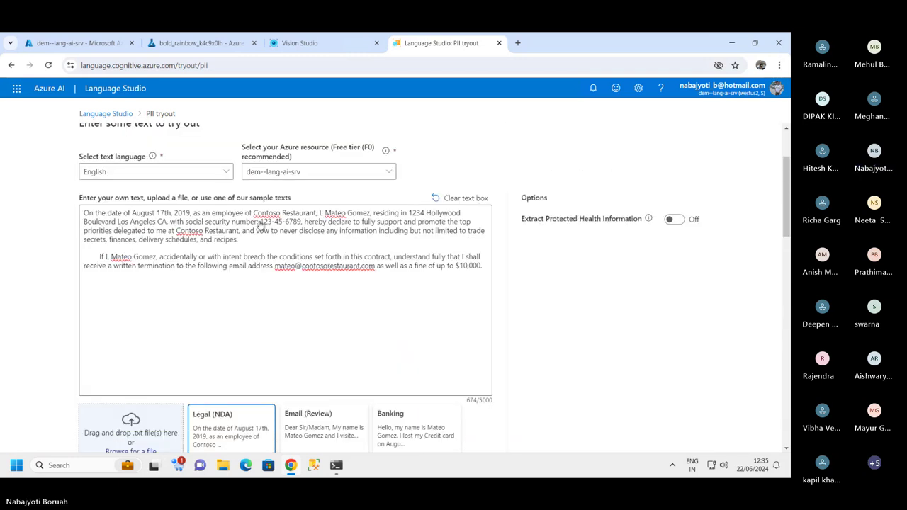
scroll(262, 226, "up", 2)
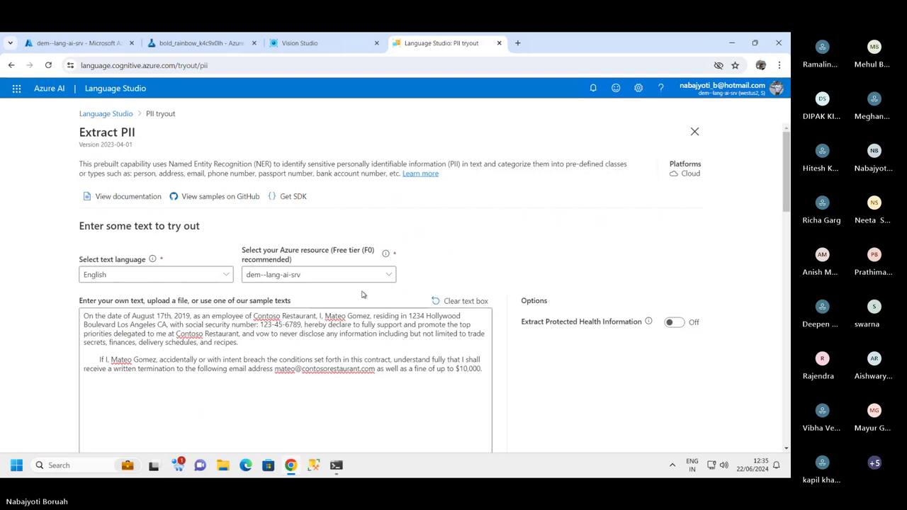
scroll(365, 295, "down", 2)
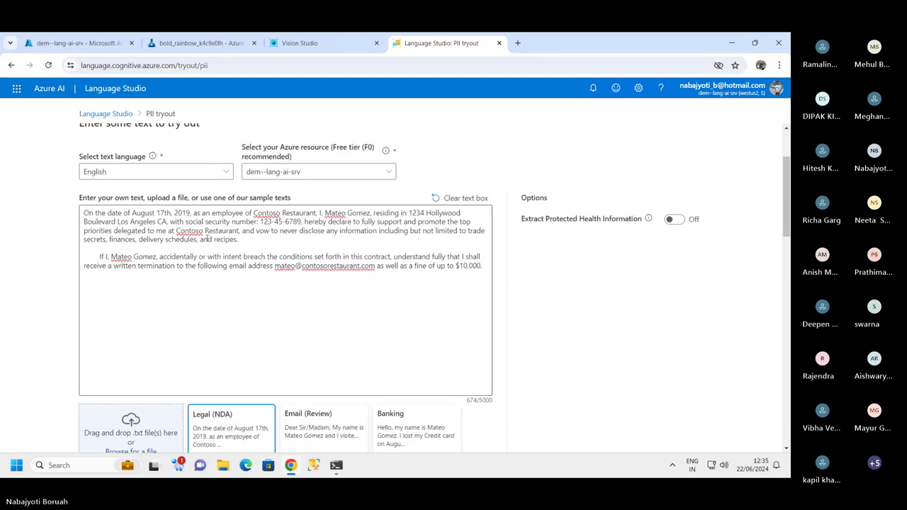
scroll(228, 247, "up", 2)
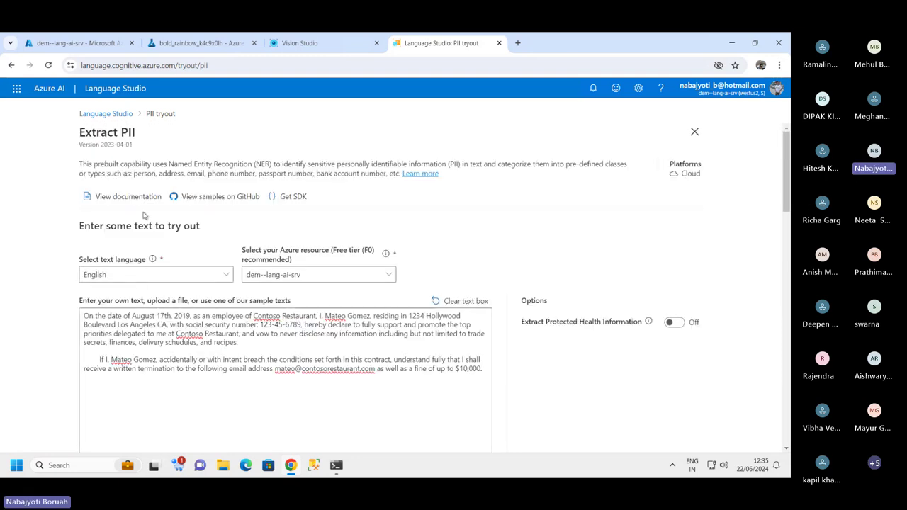
triple_click(156, 134)
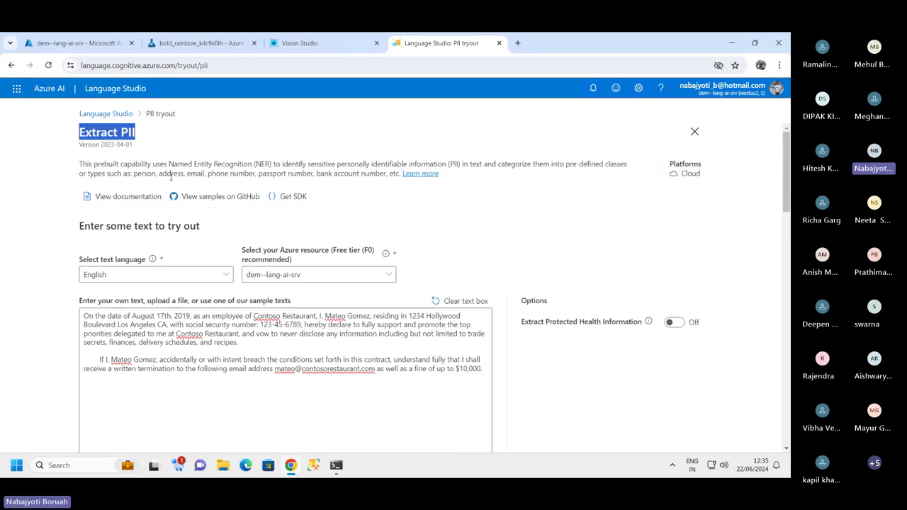
left_click_drag(123, 164, 134, 182)
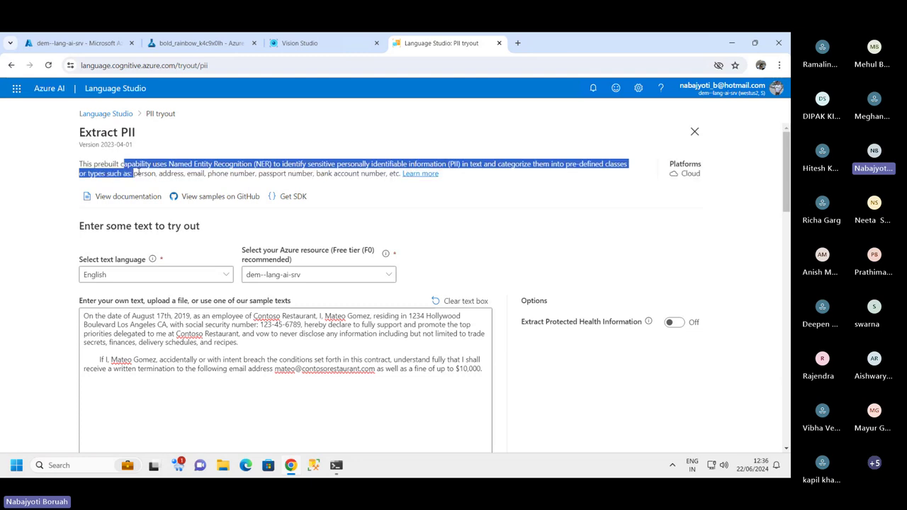
left_click(138, 172)
double_click(163, 173)
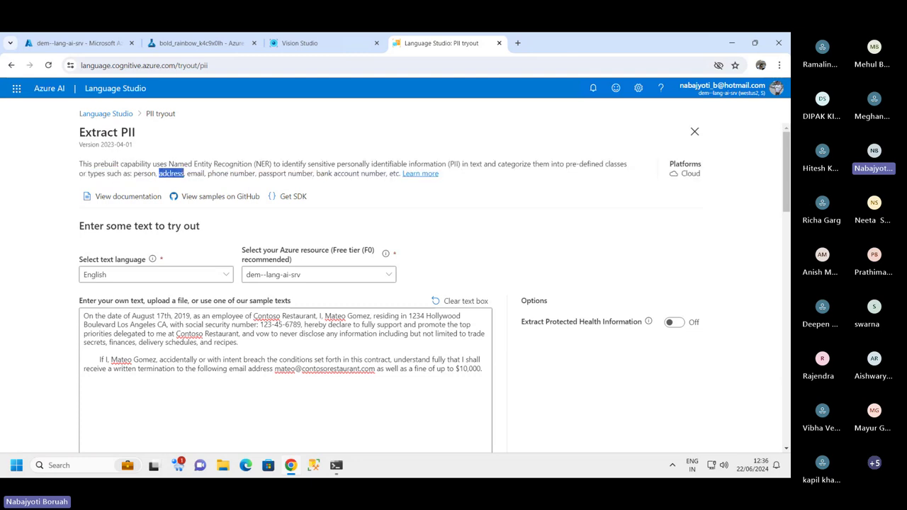
double_click(196, 174)
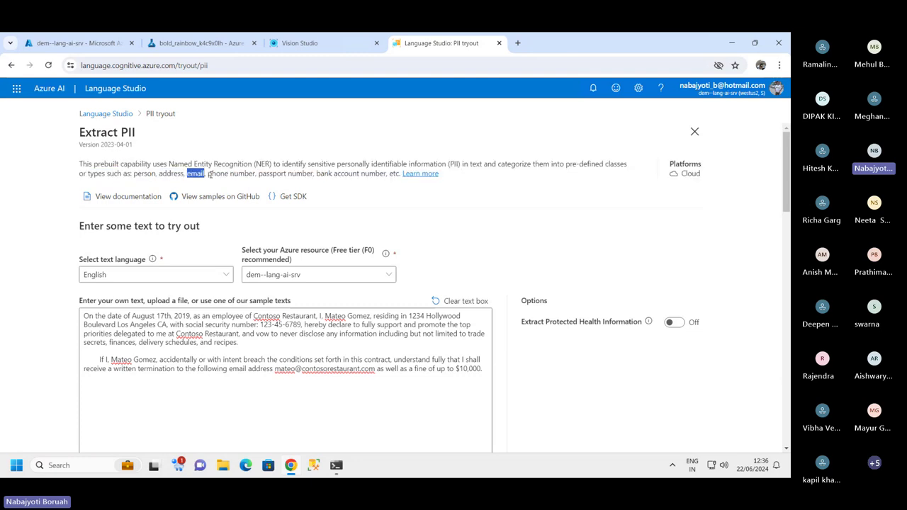
double_click(273, 173)
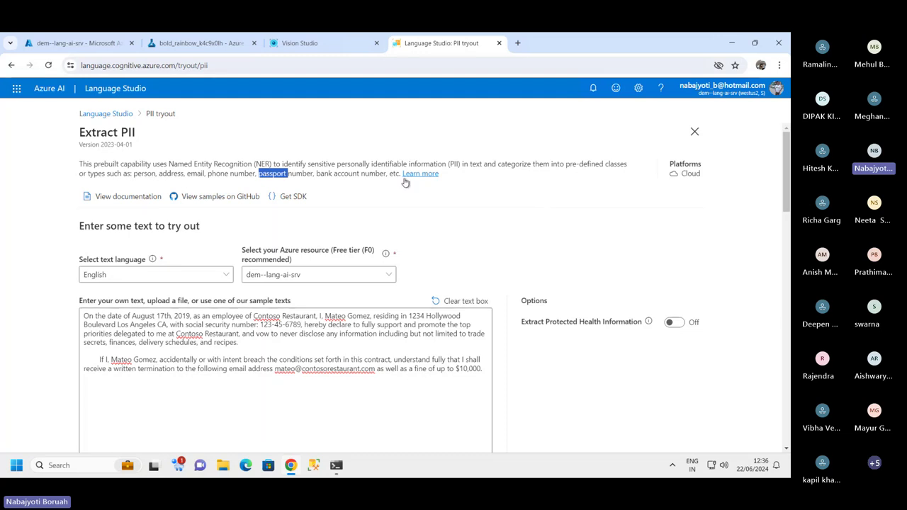
- Run the Extract PII demo on the Legal (NDA) sample text
scroll(328, 282, "down", 1)
scroll(253, 308, "down", 8)
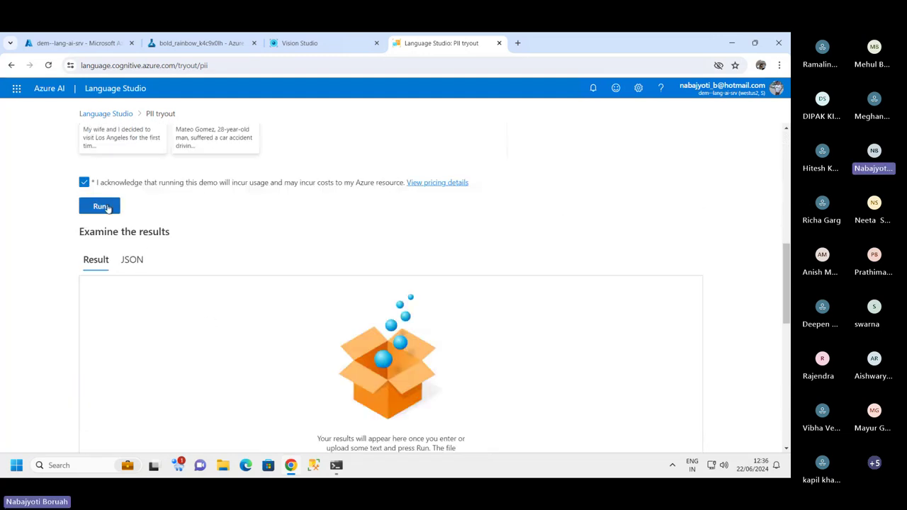
scroll(163, 218, "up", 4)
scroll(342, 289, "down", 7)
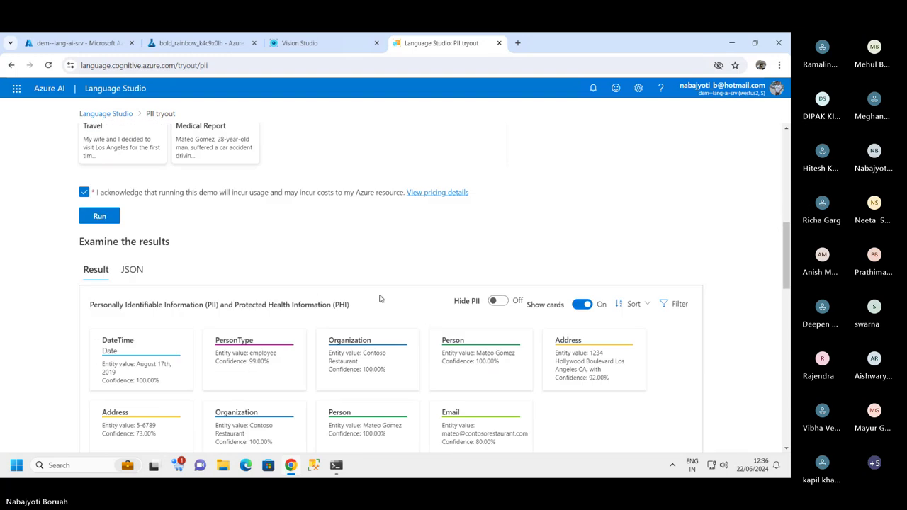
- Examine the extracted entity cards with their confidence scores and the labelled entities in the Legal (NDA) original text
scroll(239, 238, "up", 3)
scroll(240, 237, "up", 1)
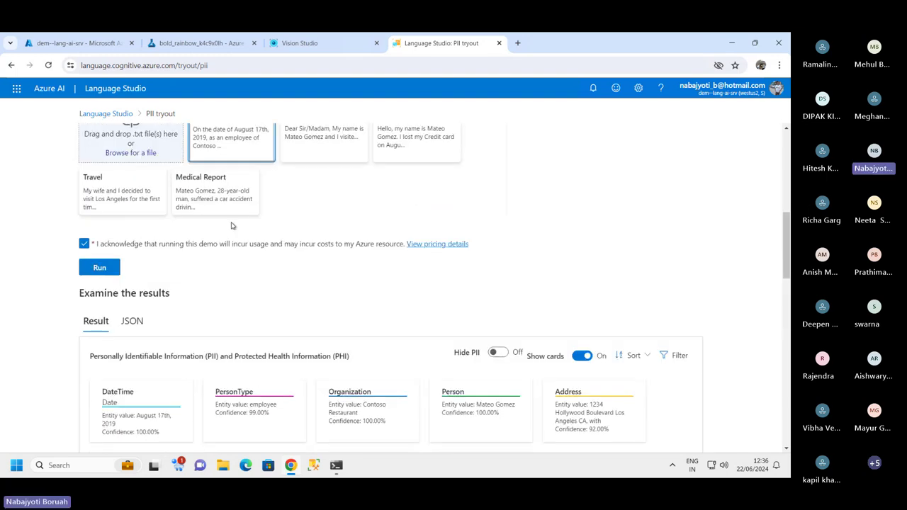
scroll(212, 266, "down", 2)
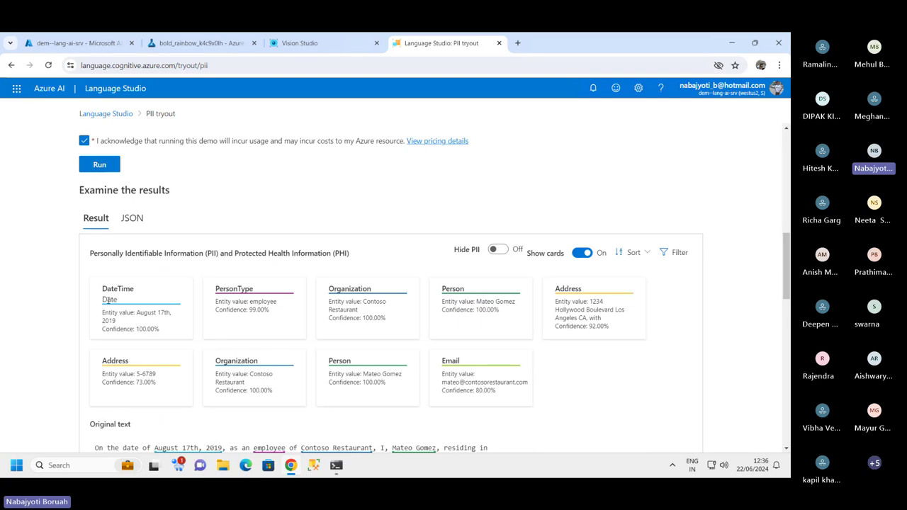
scroll(234, 314, "down", 1)
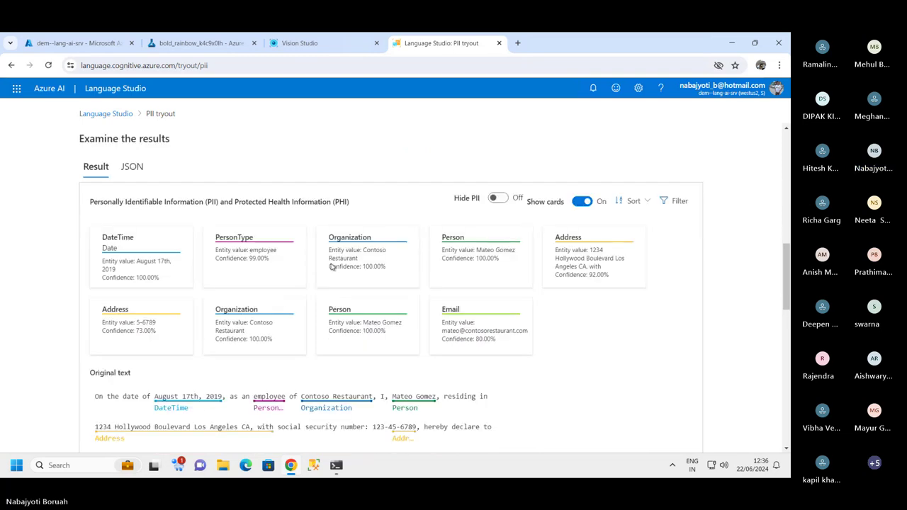
scroll(389, 287, "down", 2)
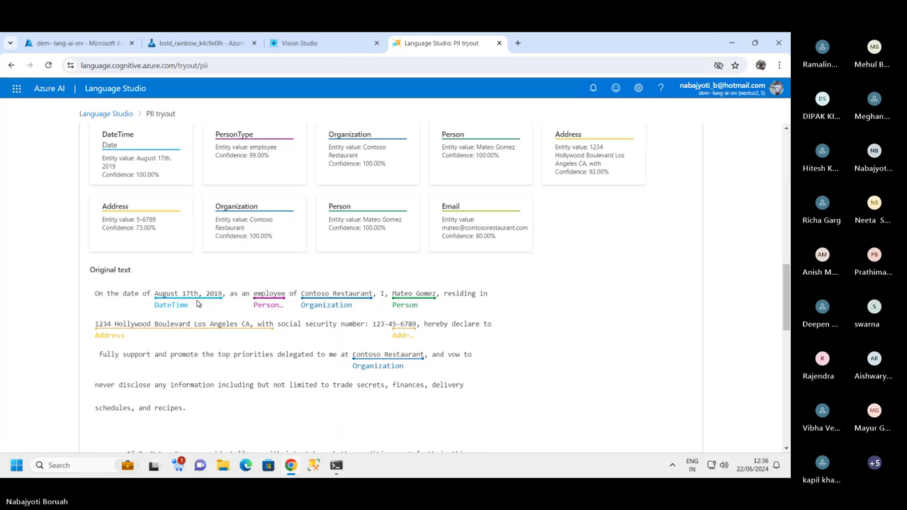
mouse_move(269, 307)
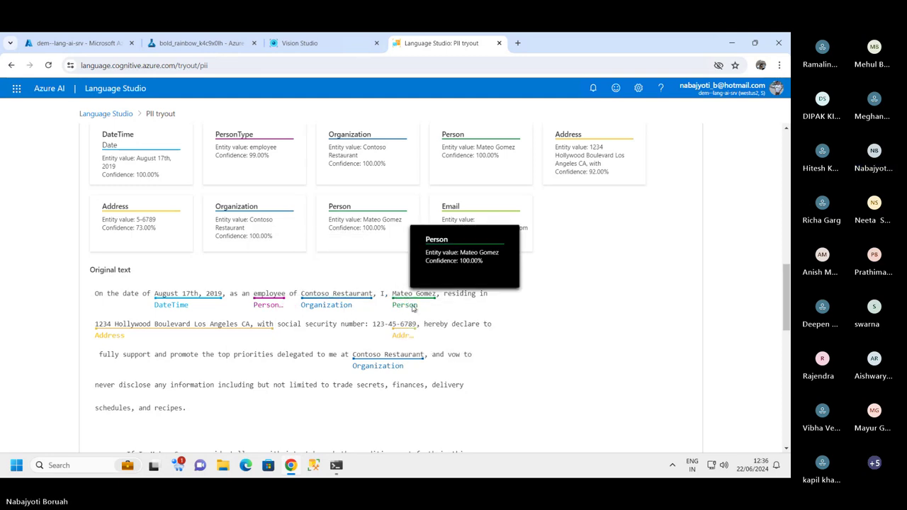
mouse_move(400, 345)
scroll(401, 345, "down", 3)
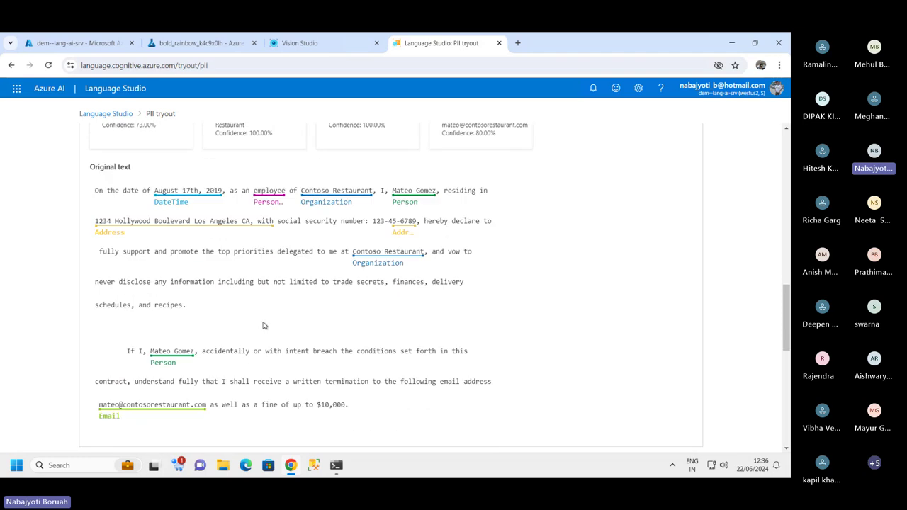
scroll(197, 264, "down", 1)
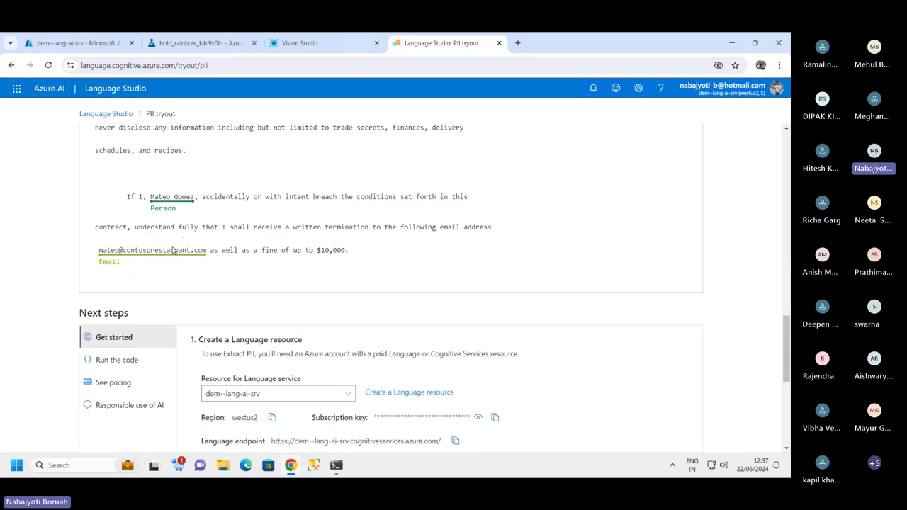
scroll(283, 251, "up", 1)
scroll(407, 263, "up", 1)
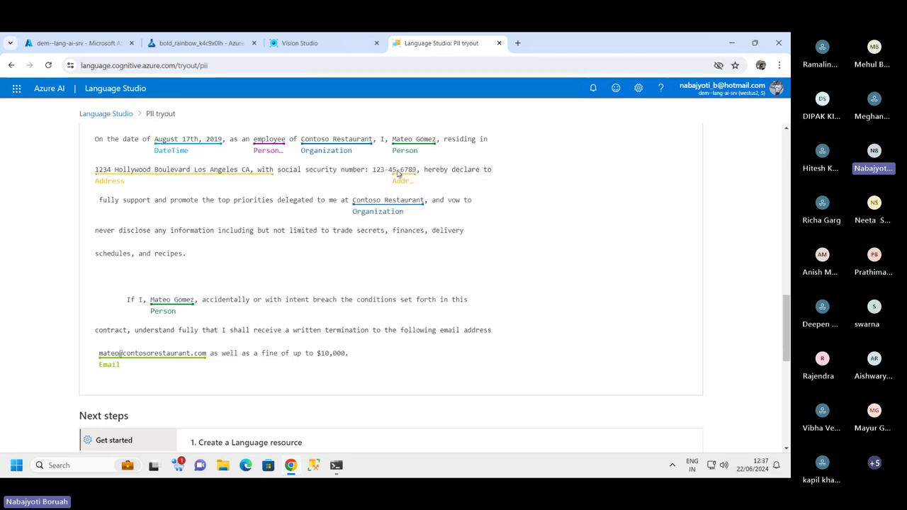
mouse_move(404, 176)
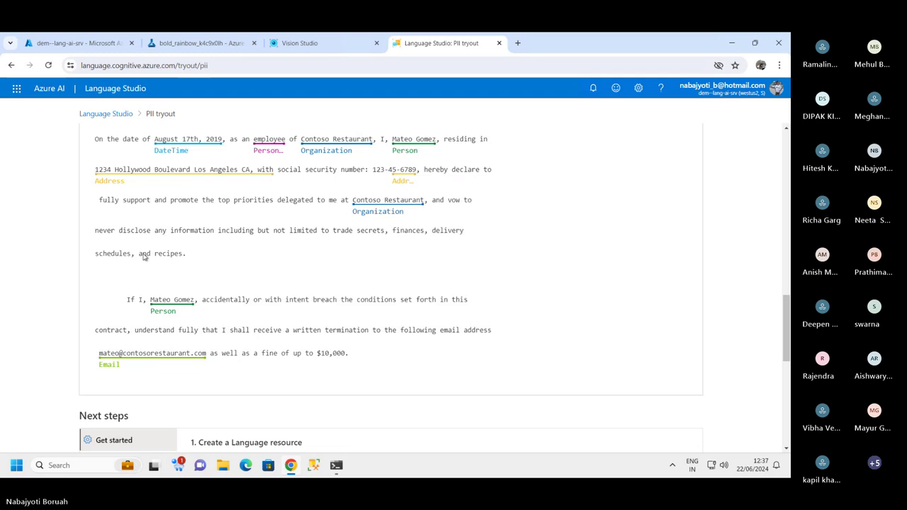
scroll(206, 276, "down", 4)
scroll(303, 279, "down", 2)
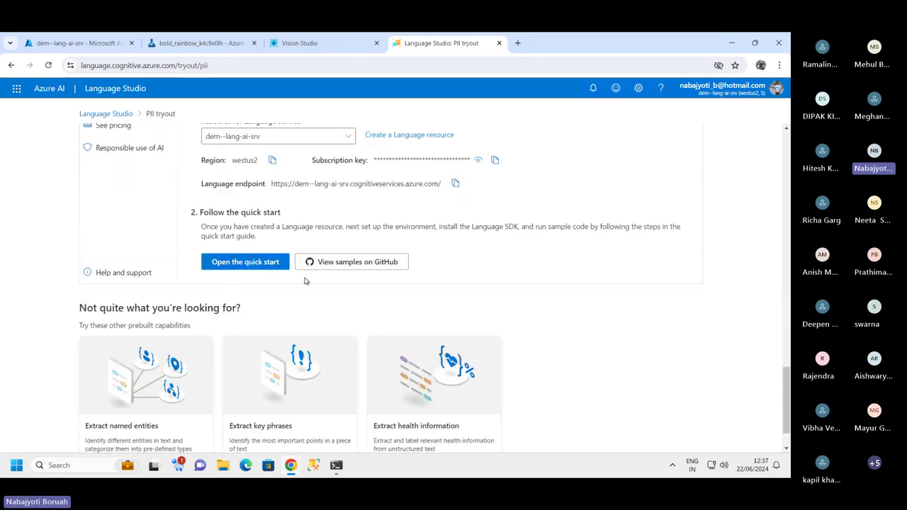
- Replace the input with the Email (Review) sample text and run the Extract PII demo on it
scroll(260, 244, "up", 5)
scroll(259, 244, "up", 12)
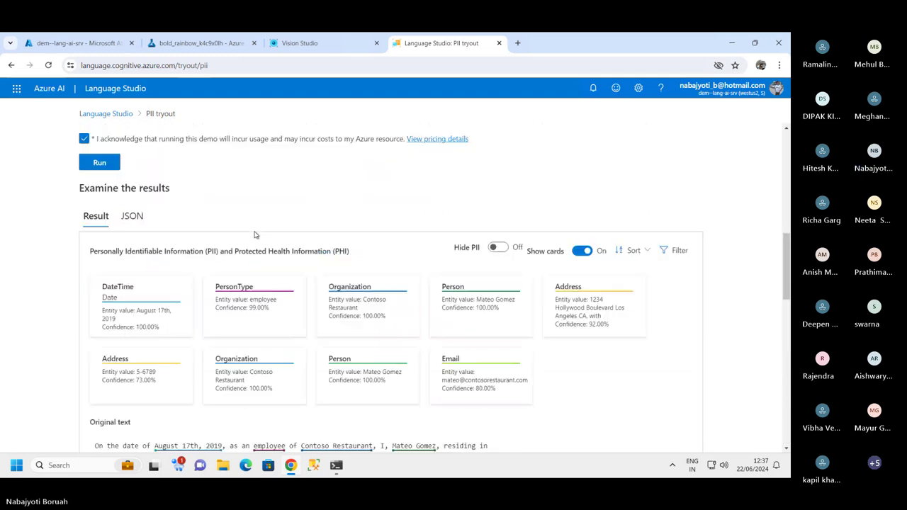
scroll(179, 182, "up", 2)
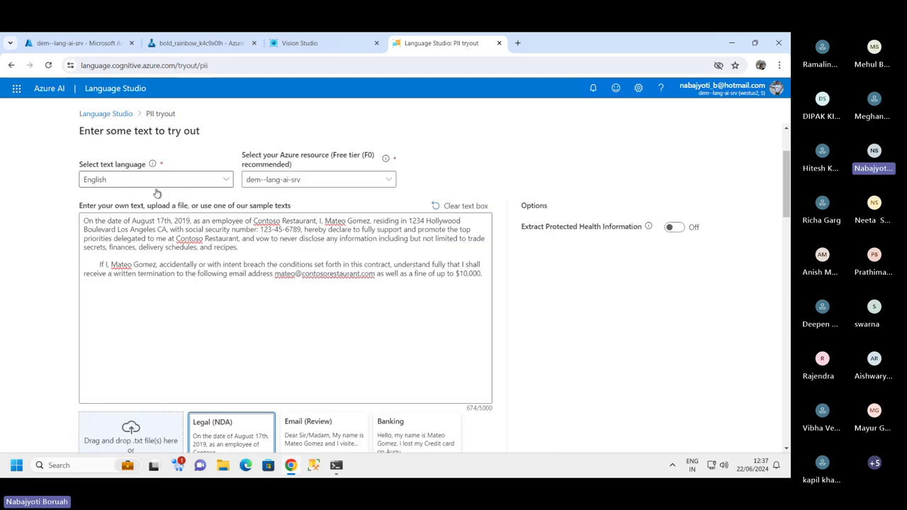
left_click_drag(83, 220, 320, 274)
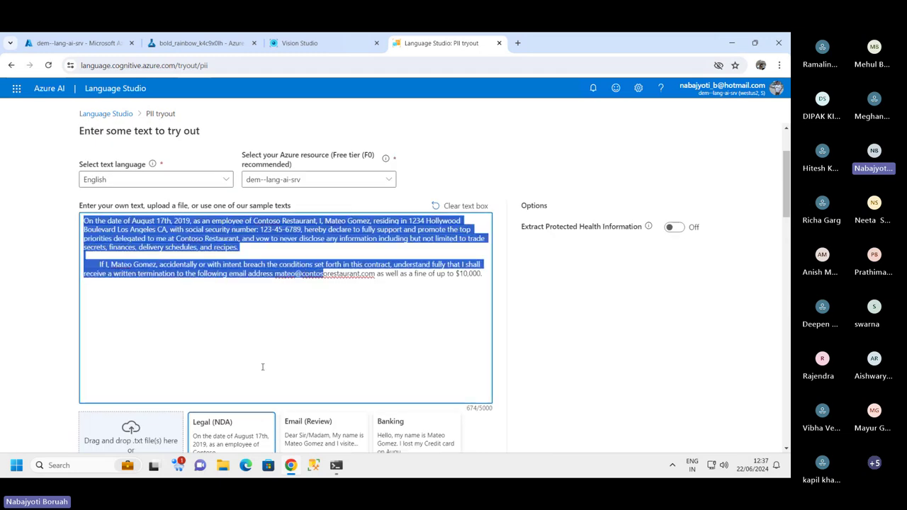
scroll(315, 340, "down", 3)
left_click(323, 286)
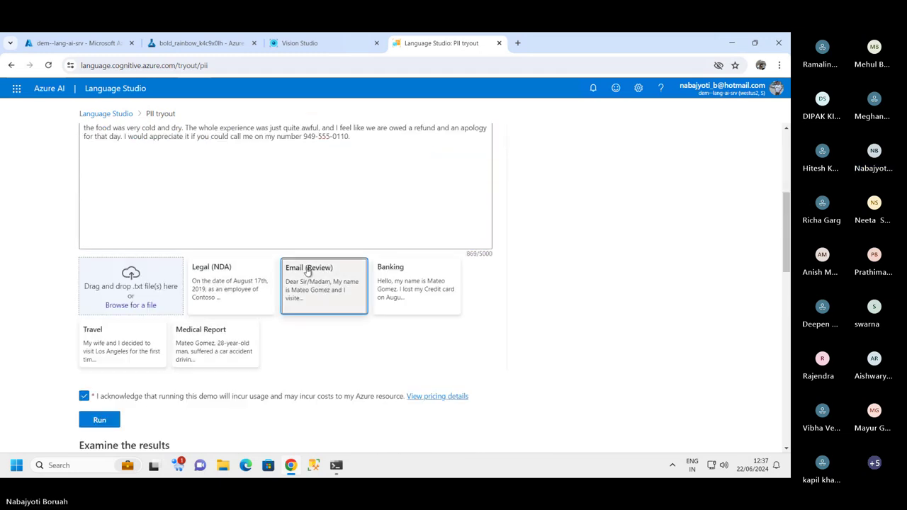
scroll(192, 206, "up", 2)
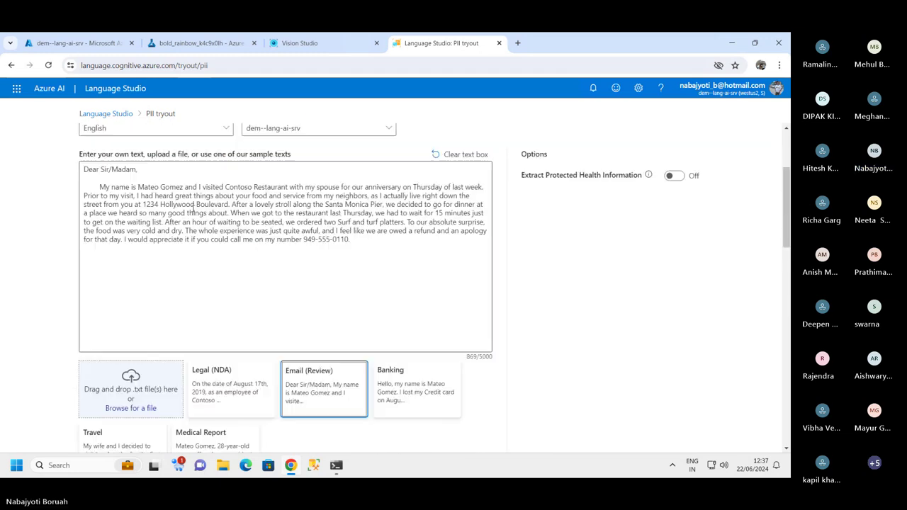
scroll(122, 217, "down", 4)
left_click(100, 266)
scroll(103, 270, "up", 2)
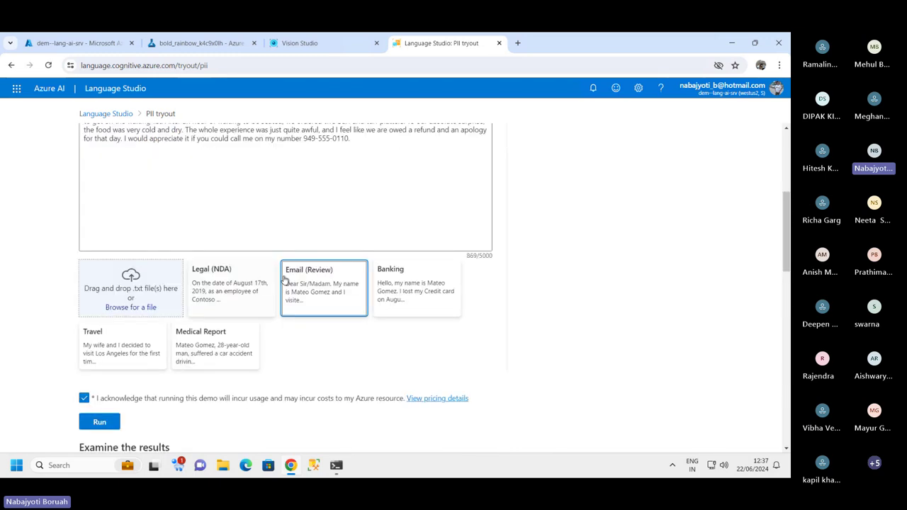
- Examine the entities labelled in the Email (Review) result, including the person, address, date and phone number
scroll(271, 308, "down", 6)
scroll(295, 309, "down", 1)
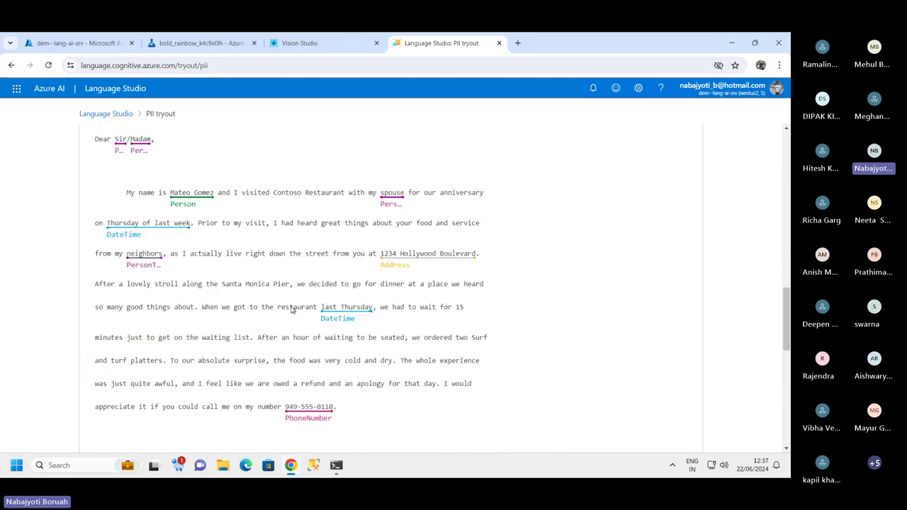
scroll(295, 359, "down", 1)
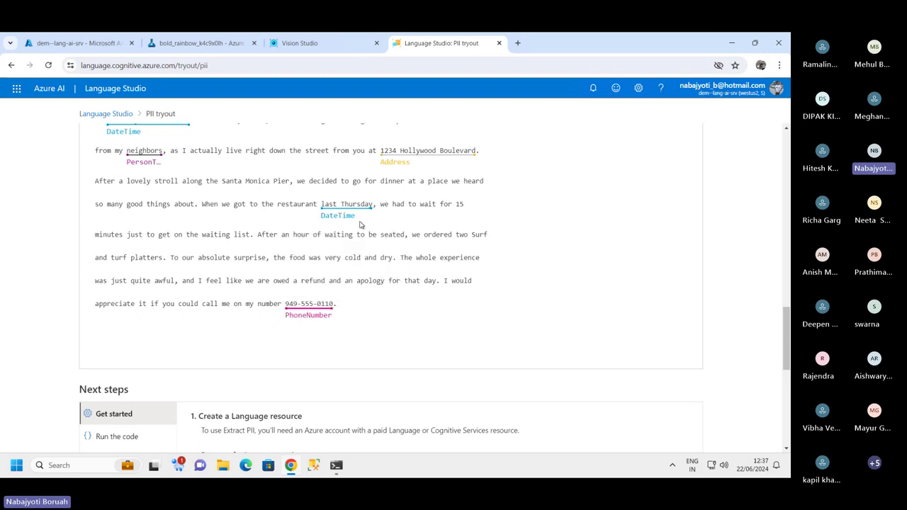
mouse_move(334, 216)
scroll(486, 253, "up", 2)
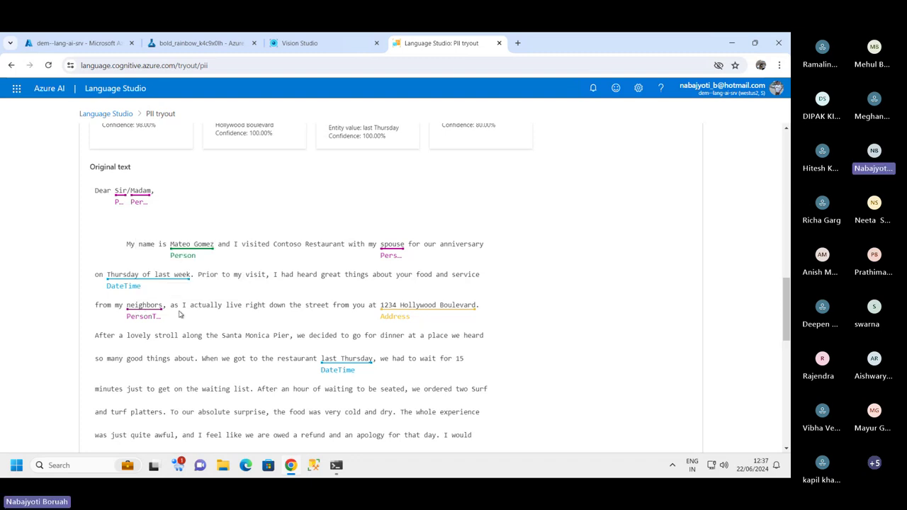
scroll(182, 248, "down", 6)
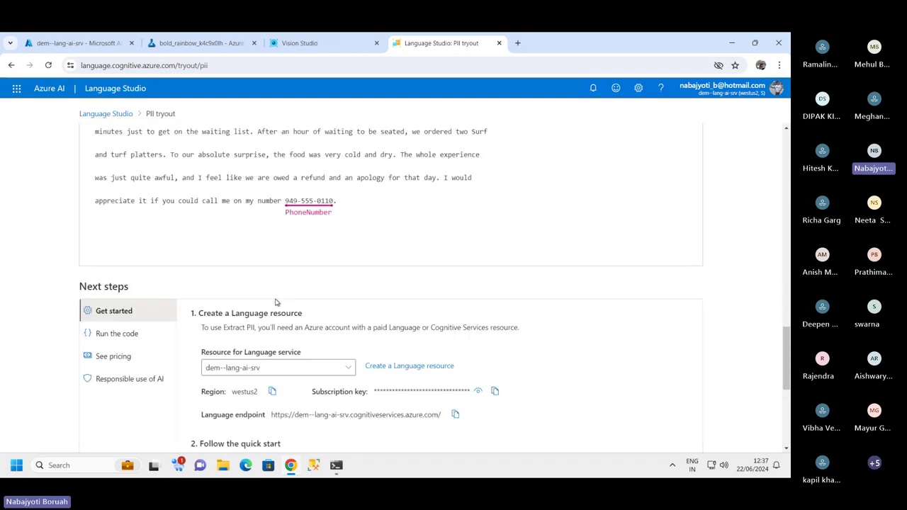
- Review the sensitive information types in the Extract PII description, from person to bank account number, against the Email (Review) text
scroll(212, 206, "up", 7)
scroll(222, 181, "up", 15)
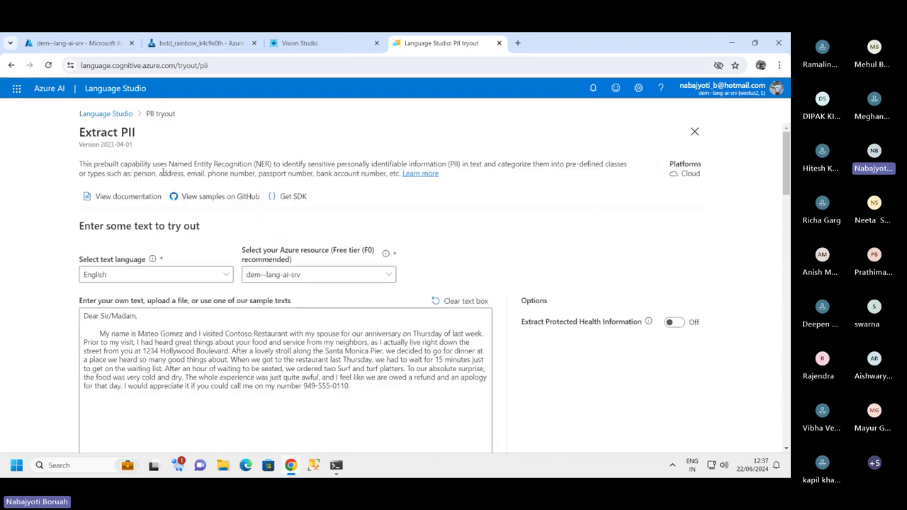
left_click_drag(135, 176, 386, 182)
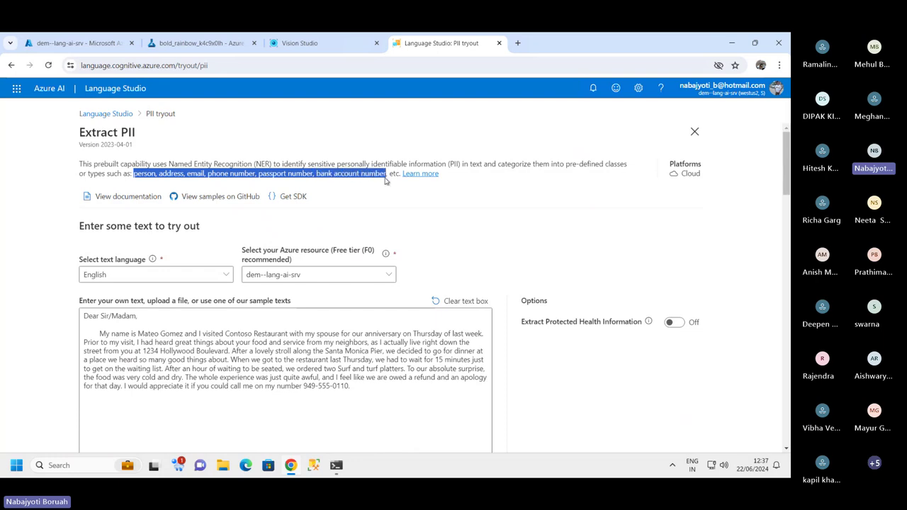
scroll(443, 219, "down", 4)
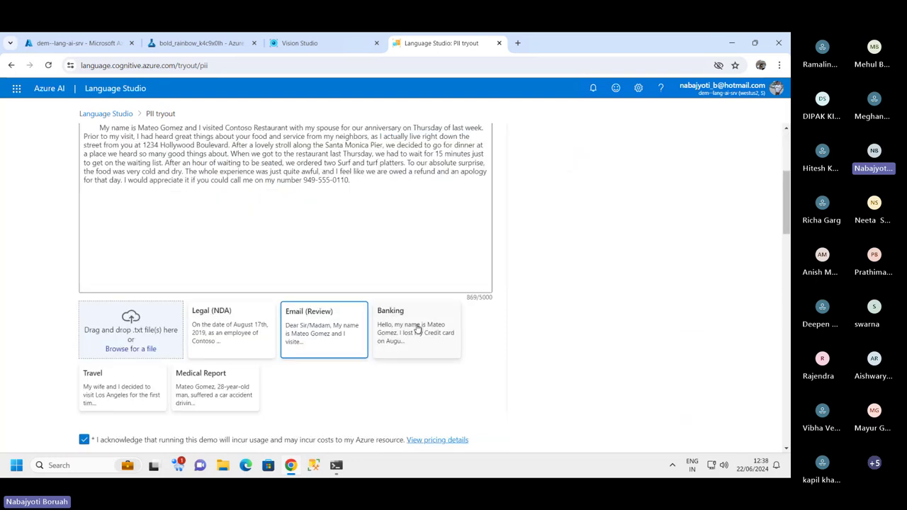
scroll(359, 265, "up", 4)
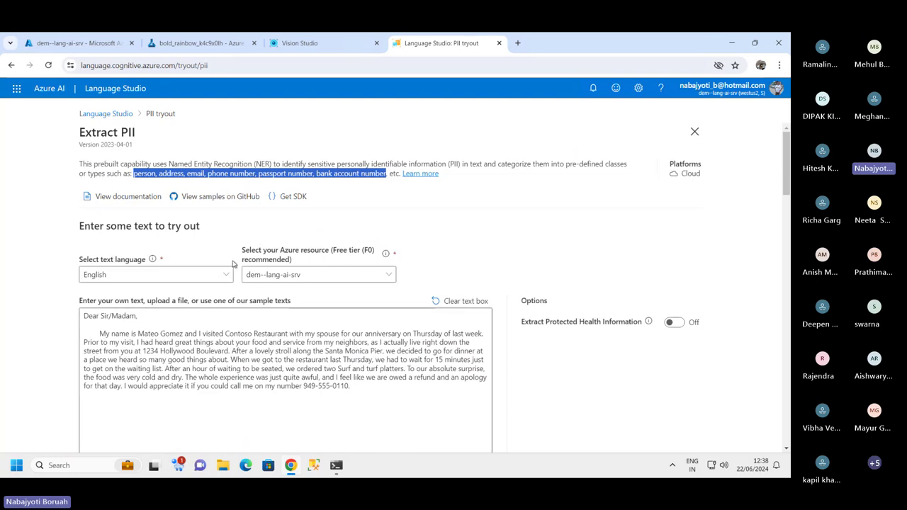
scroll(260, 287, "down", 2)
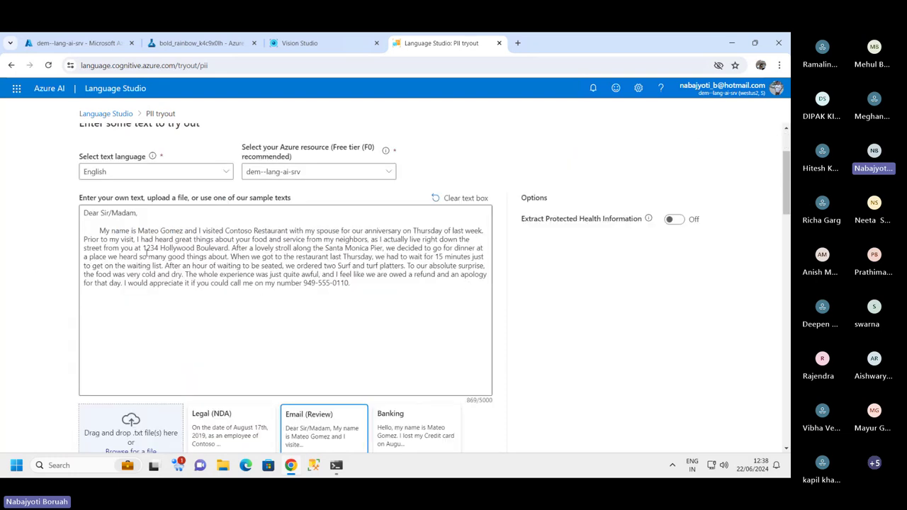
scroll(325, 311, "up", 2)
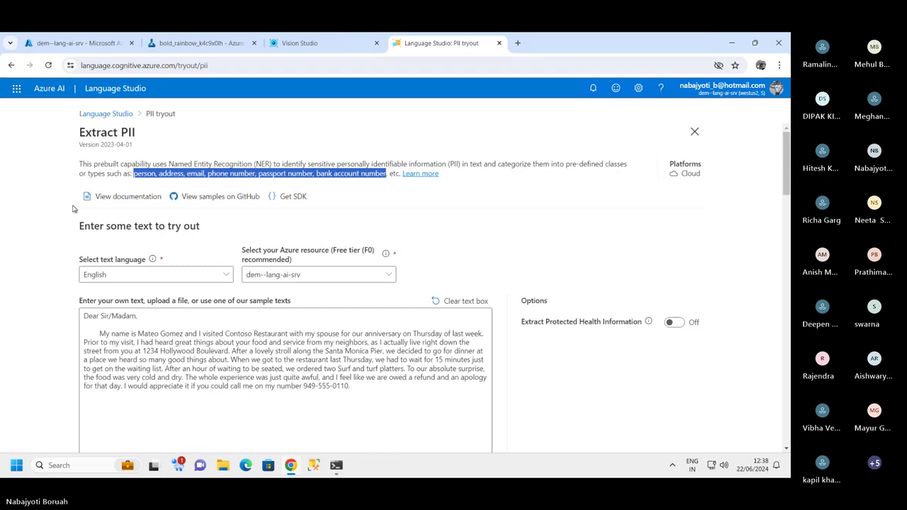
- Leave the Extract PII tryout and open the Analyze sentiment and mine opinions tryout from the text classification capabilities
left_click(694, 131)
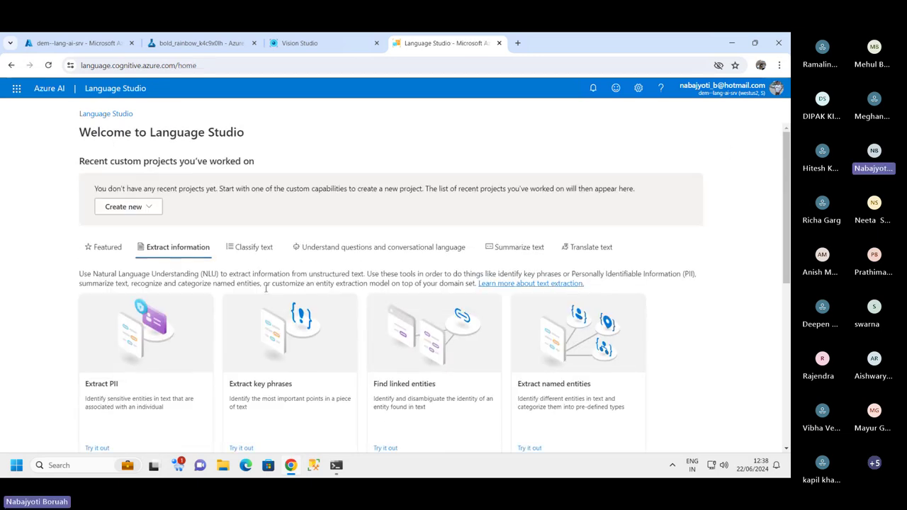
scroll(267, 288, "down", 1)
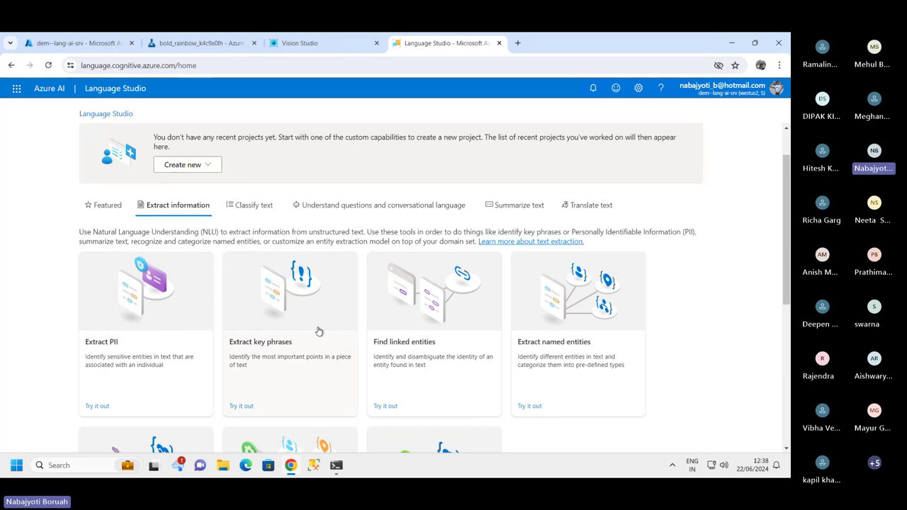
left_click(255, 206)
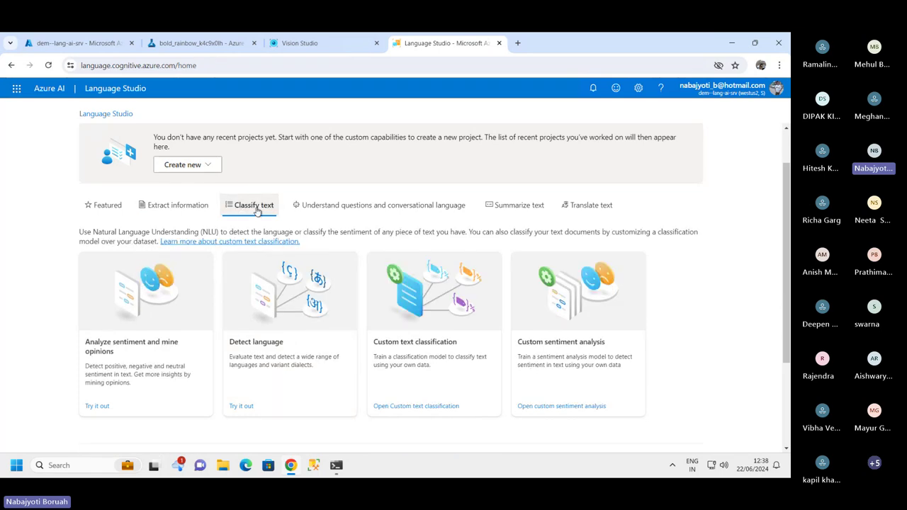
scroll(383, 375, "down", 2)
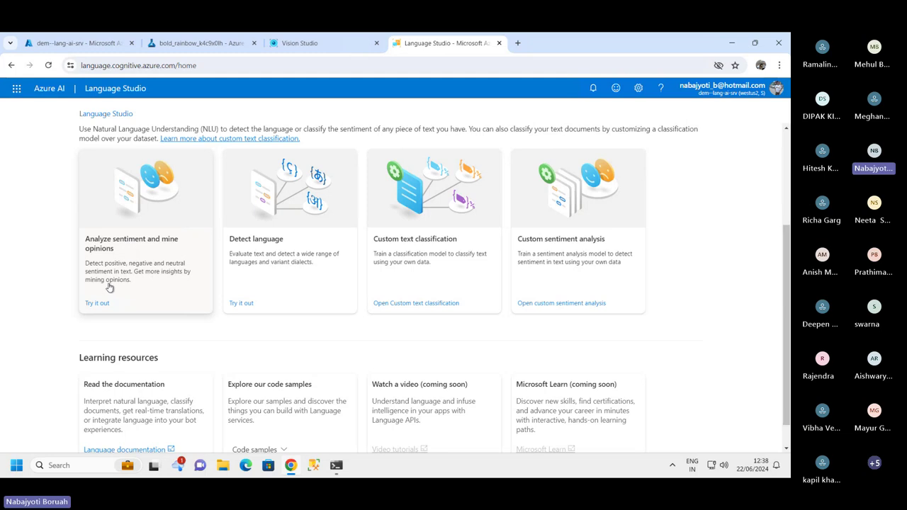
left_click(98, 302)
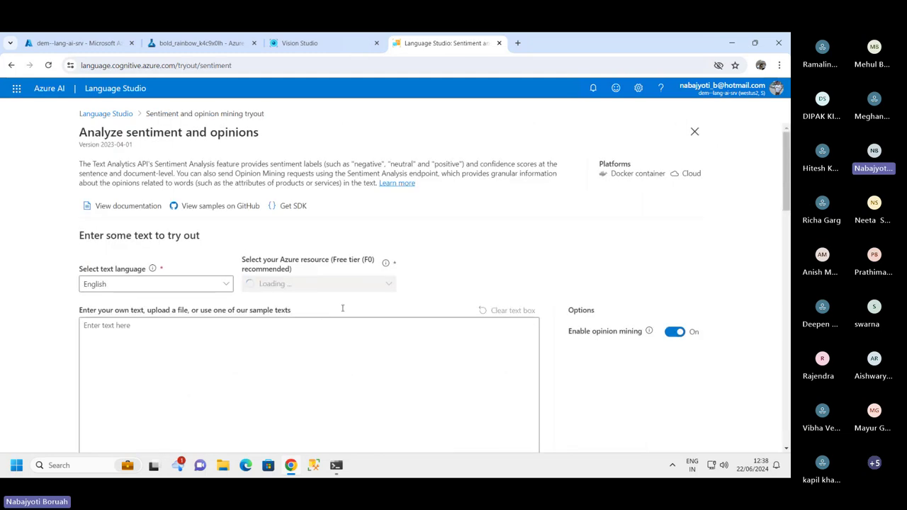
- Load the Product Review (short) sample text and run the sentiment and opinion analysis on it
scroll(342, 308, "down", 2)
scroll(312, 308, "down", 1)
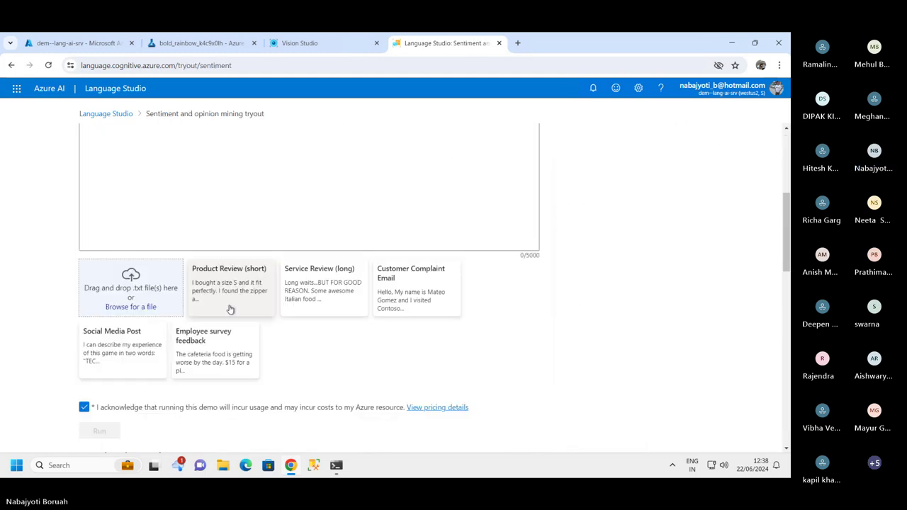
scroll(245, 294, "down", 2)
scroll(205, 249, "up", 2)
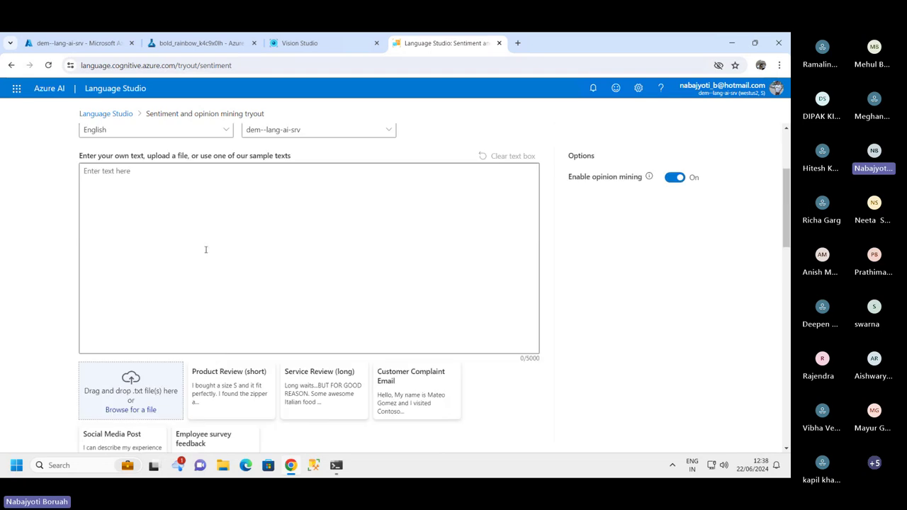
left_click(213, 382)
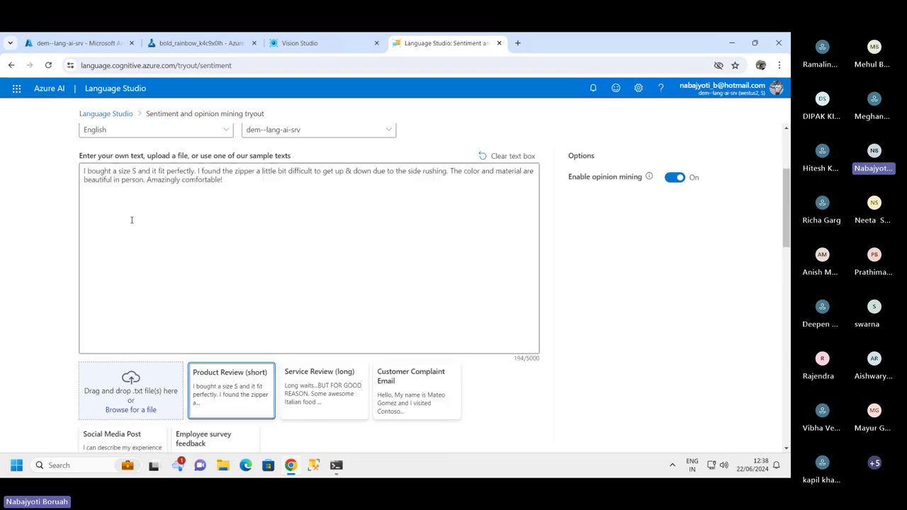
left_click_drag(224, 180, 85, 172)
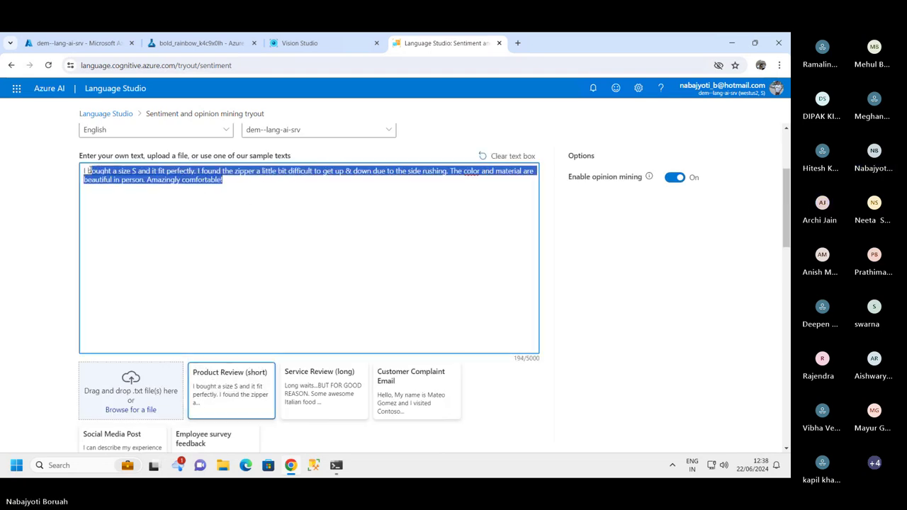
scroll(276, 259, "down", 4)
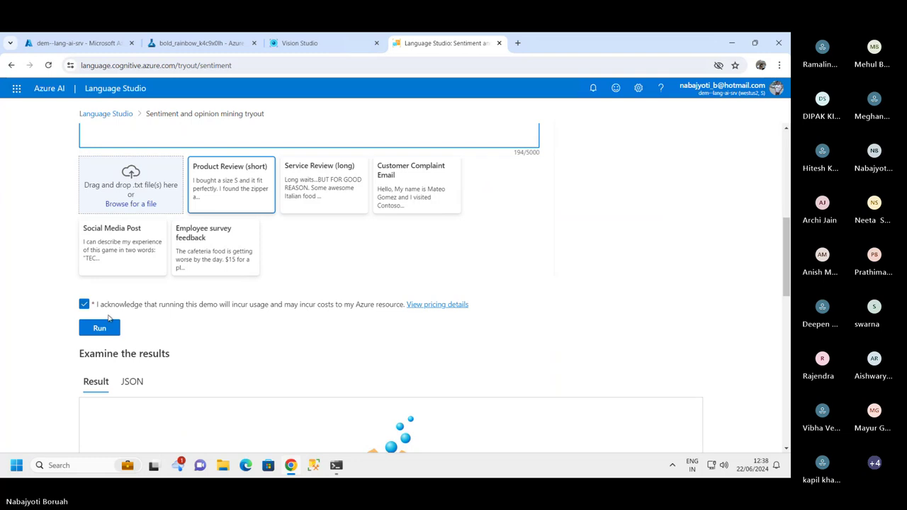
scroll(257, 271, "up", 2)
scroll(257, 271, "down", 3)
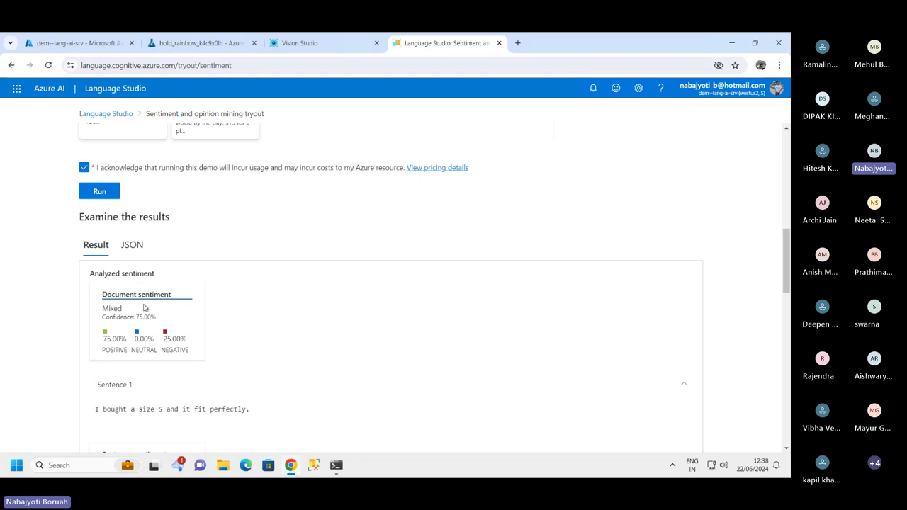
- Examine the document sentiment, the Sentence 1 sentiment and the opinion assessments marked in the original text
left_click_drag(104, 310, 148, 311)
scroll(178, 316, "down", 2)
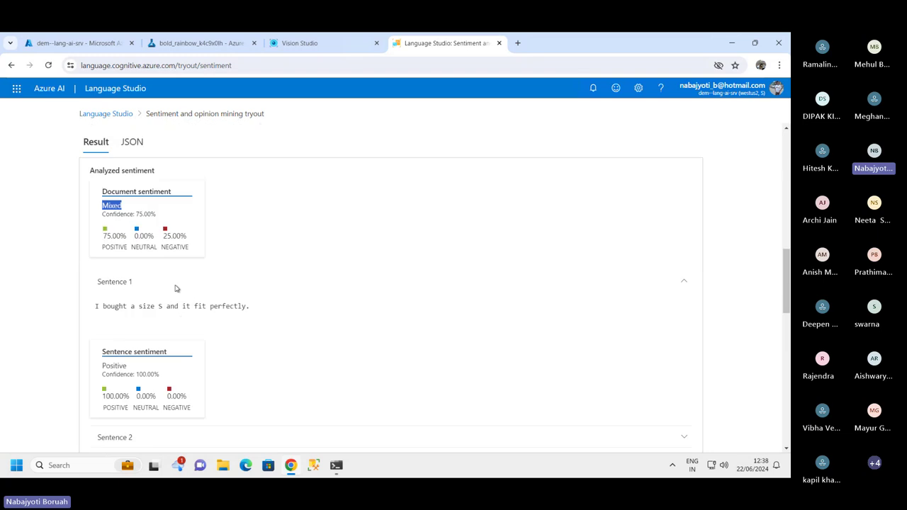
scroll(149, 248, "up", 1)
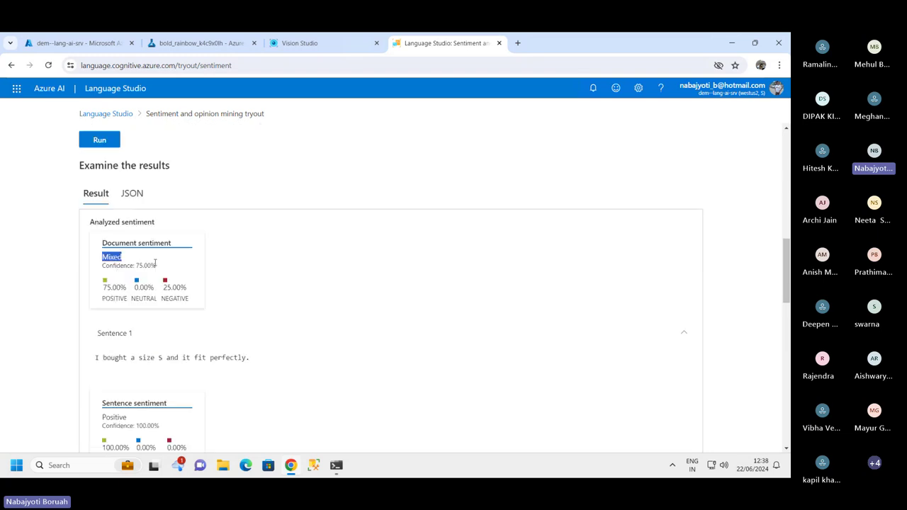
scroll(156, 263, "down", 2)
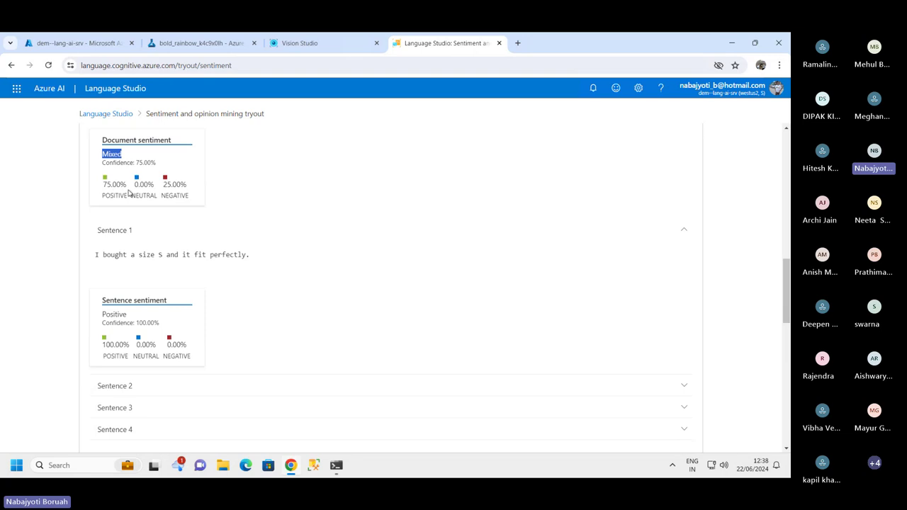
scroll(149, 266, "down", 1)
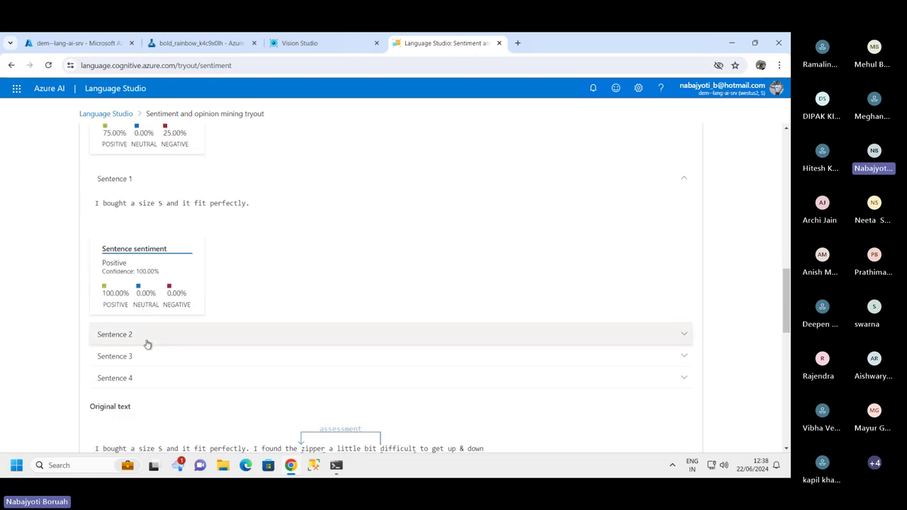
scroll(147, 343, "down", 2)
scroll(203, 319, "down", 3)
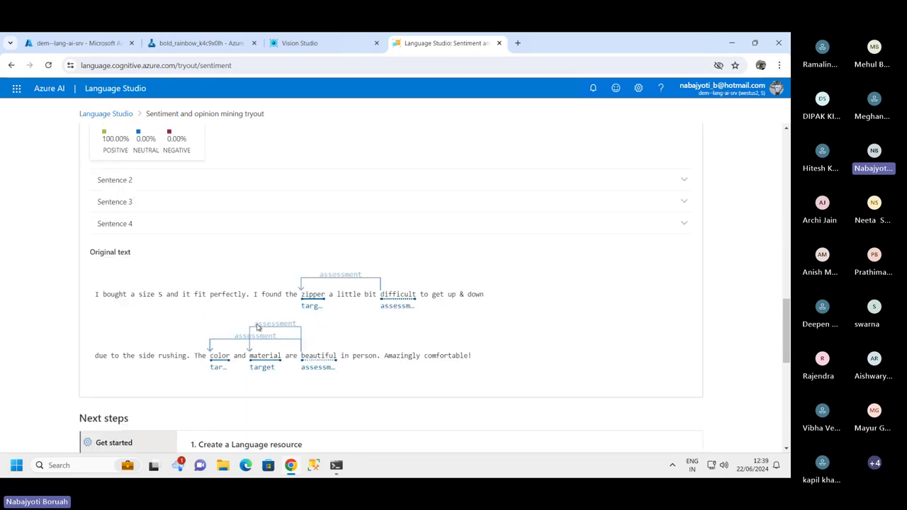
scroll(152, 314, "up", 3)
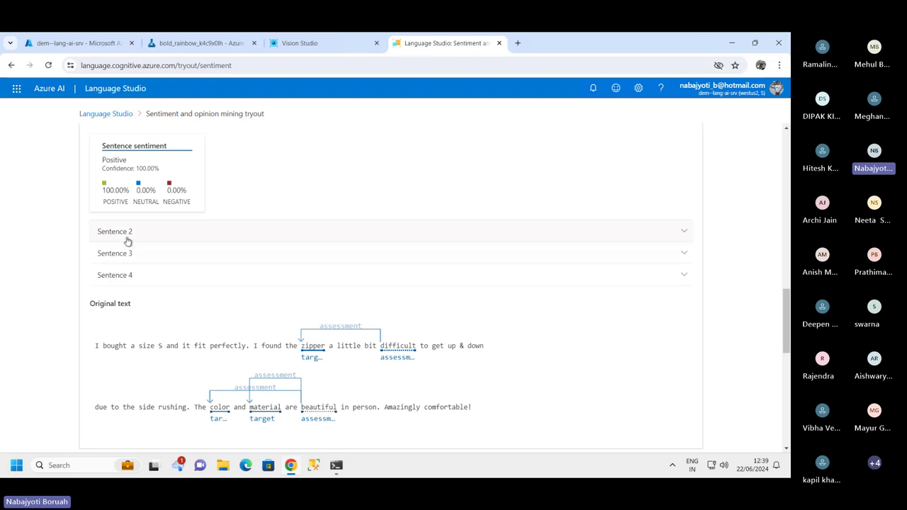
- Expand Sentence 2, Sentence 3 and Sentence 4 in turn to inspect their sentiment and opinions, collapsing each one again
left_click(125, 237)
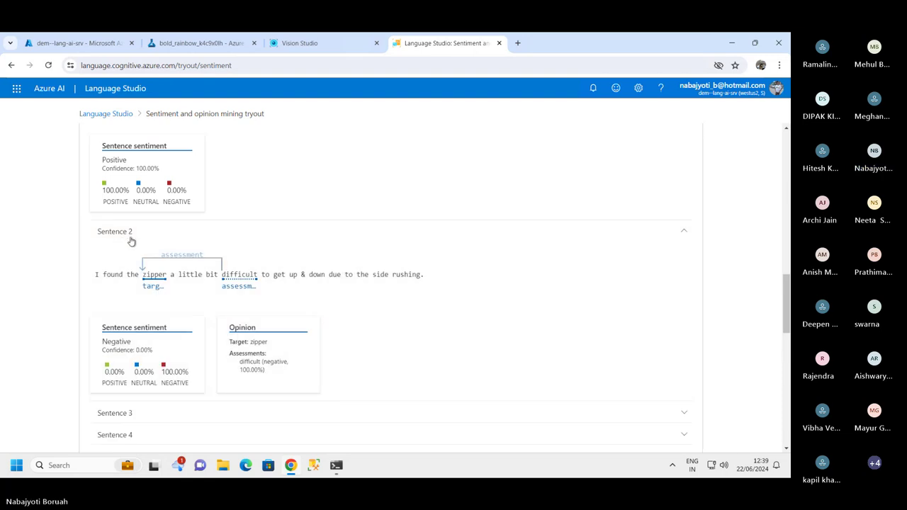
left_click(117, 233)
left_click(123, 253)
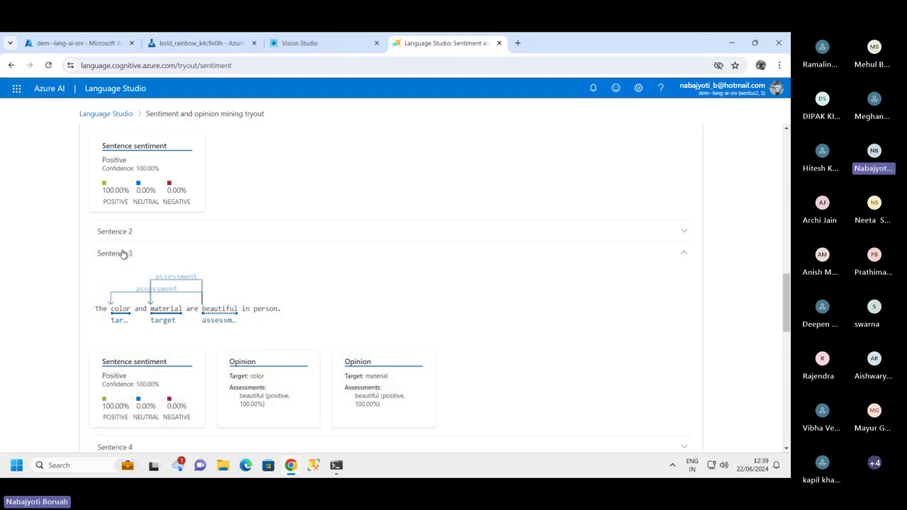
left_click(122, 254)
left_click(117, 277)
left_click(117, 277)
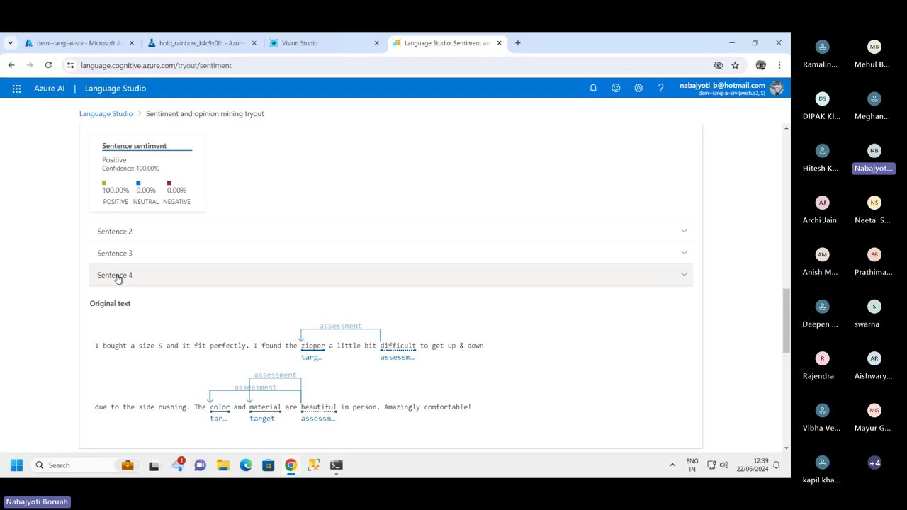
left_click(118, 276)
scroll(163, 324, "down", 2)
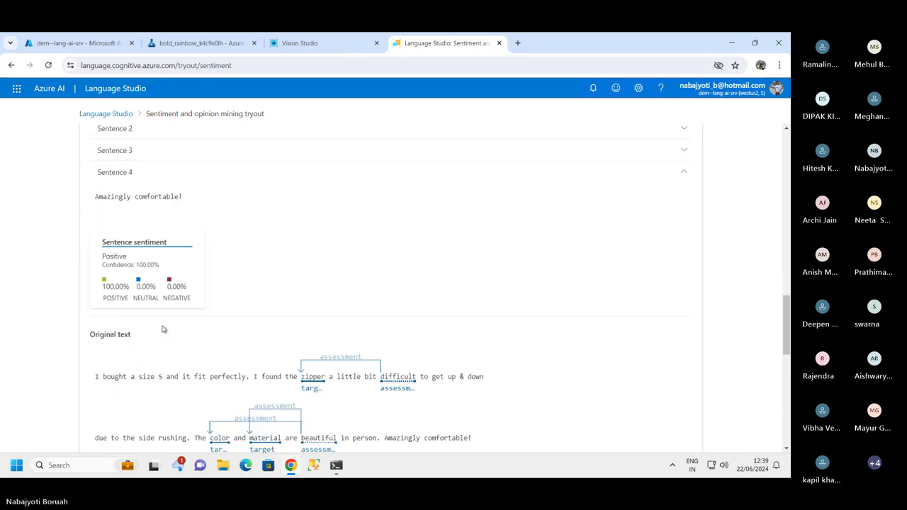
scroll(156, 322, "up", 3)
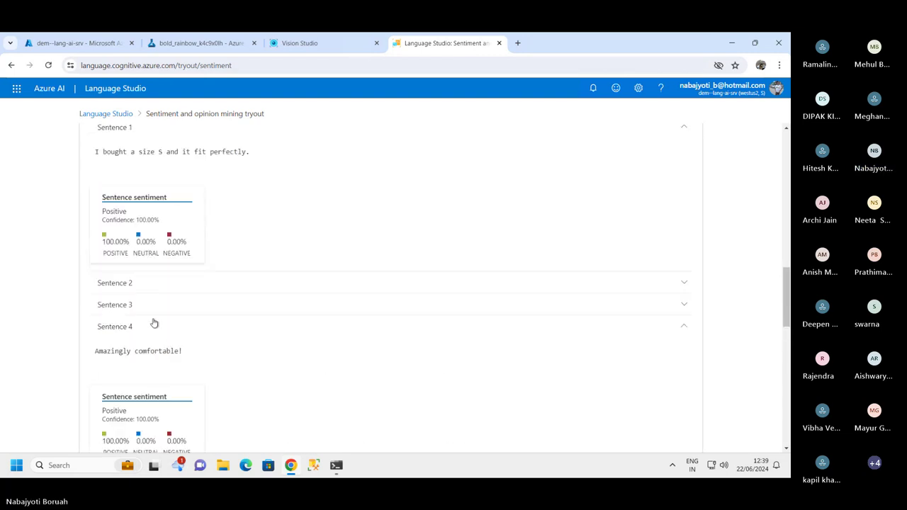
left_click(112, 331)
- Look over the annotated original text and the Next steps section, and return to the beginning of the tryout
scroll(349, 316, "down", 3)
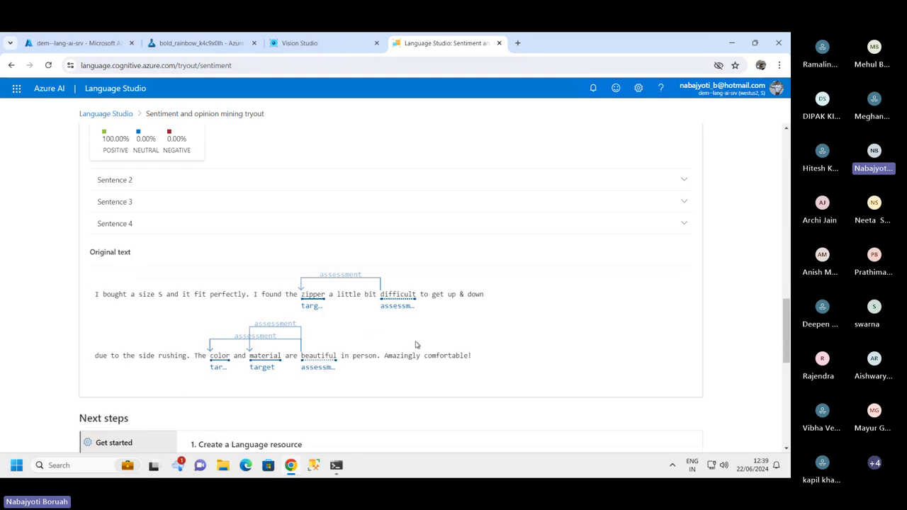
scroll(315, 396, "down", 4)
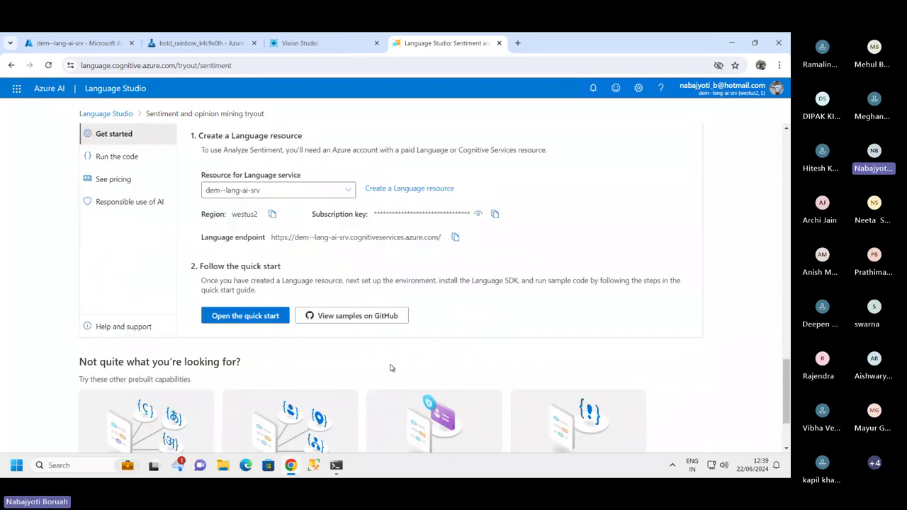
scroll(390, 368, "up", 10)
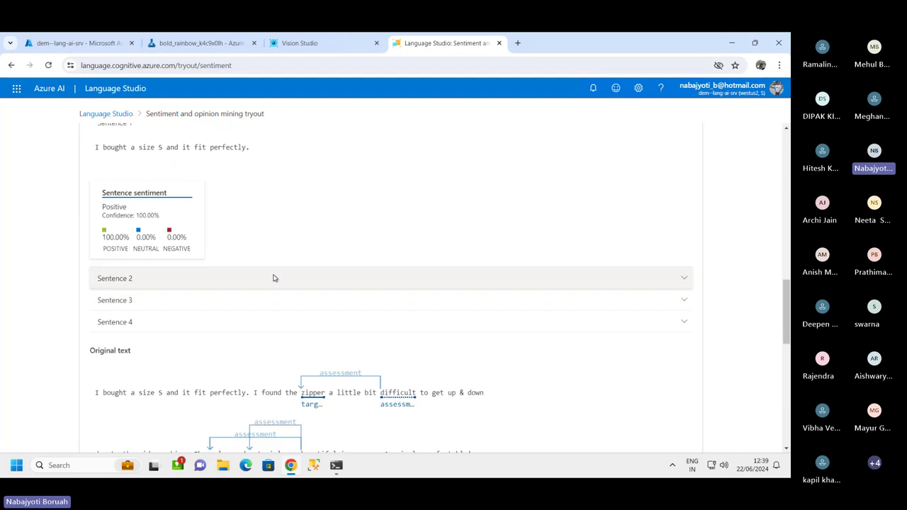
scroll(253, 277, "up", 10)
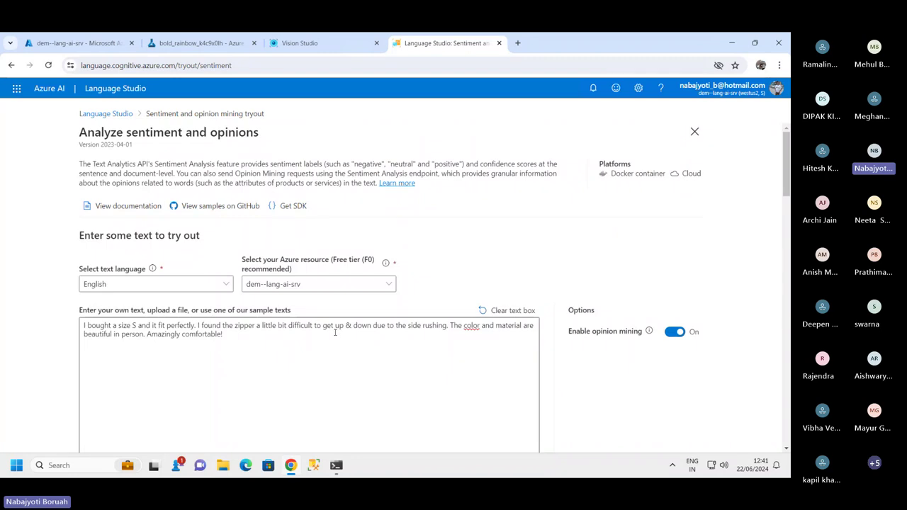
- Run the sentiment analysis again on the Product Review (short) text with opinion mining enabled
scroll(335, 332, "down", 3)
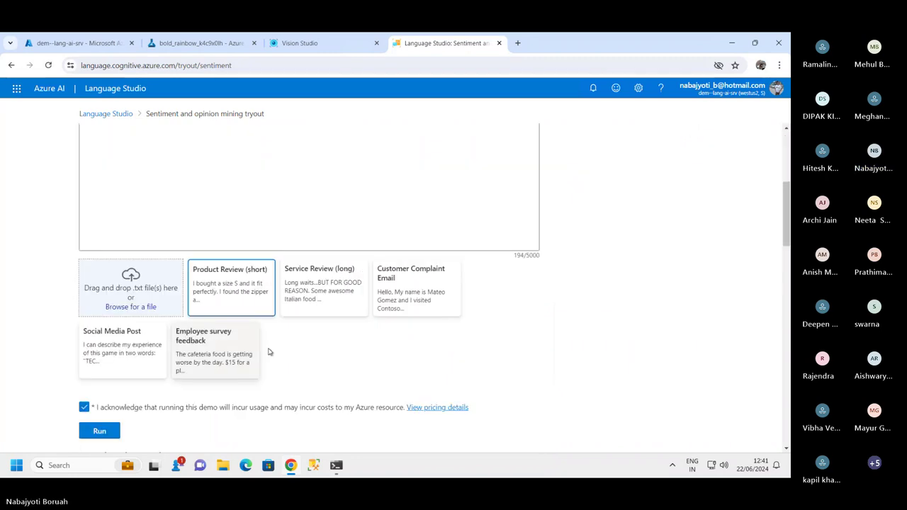
scroll(234, 296, "up", 1)
scroll(239, 292, "up", 3)
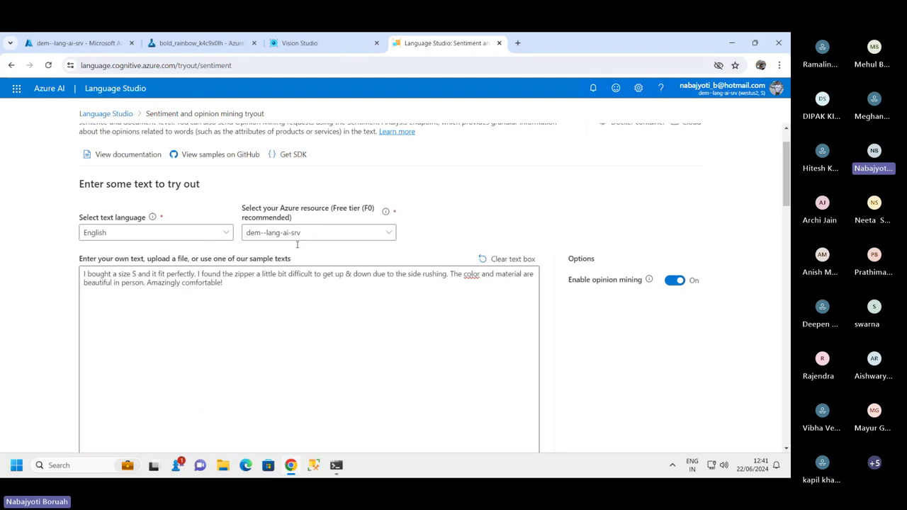
scroll(316, 263, "down", 3)
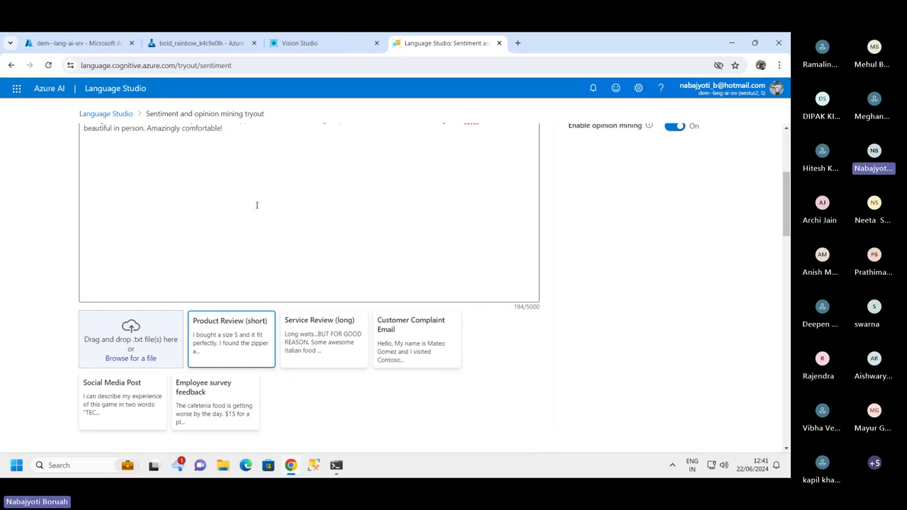
scroll(256, 205, "down", 2)
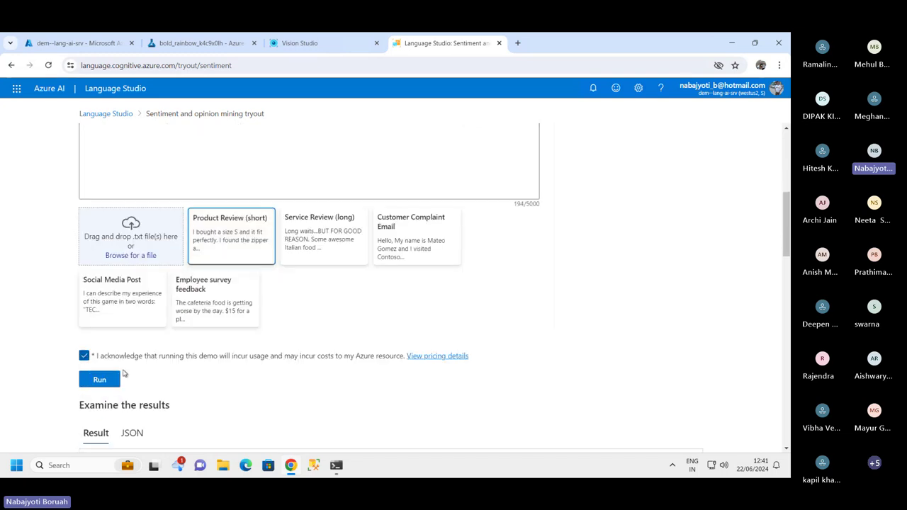
scroll(296, 304, "down", 3)
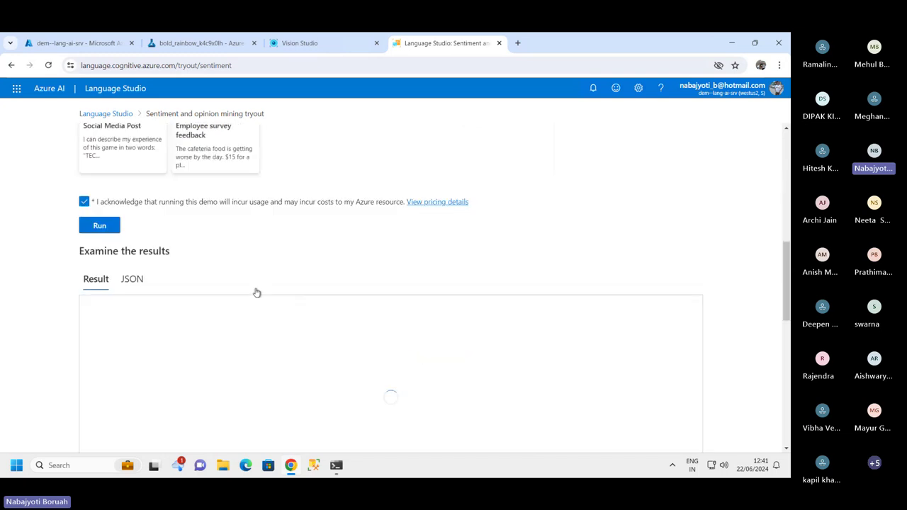
scroll(255, 291, "up", 2)
scroll(221, 299, "down", 2)
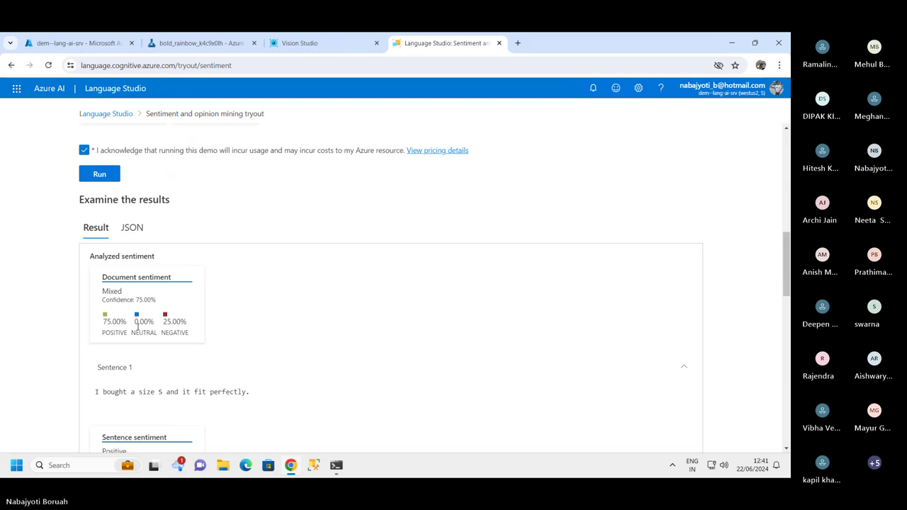
- Review the rerun's sentiment result together with the tryout title, the annotated original text and the Next steps section
scroll(228, 350, "down", 2)
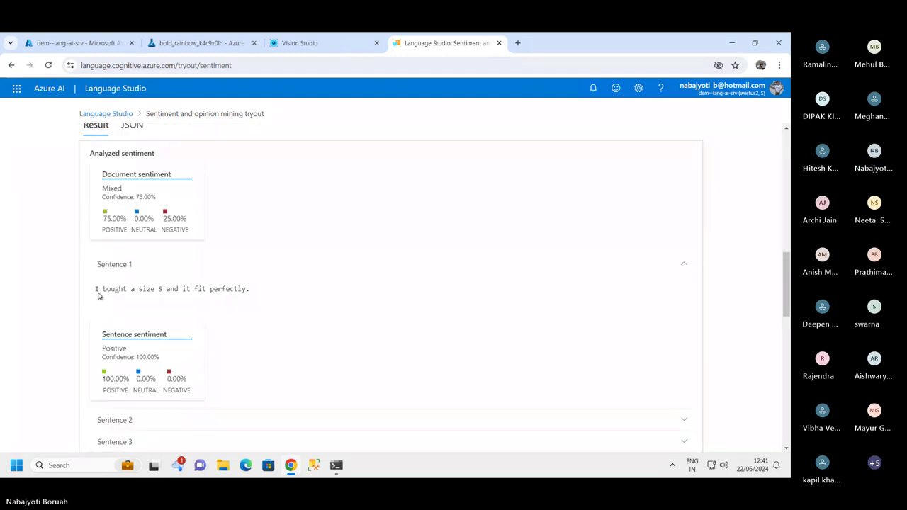
scroll(255, 285, "up", 5)
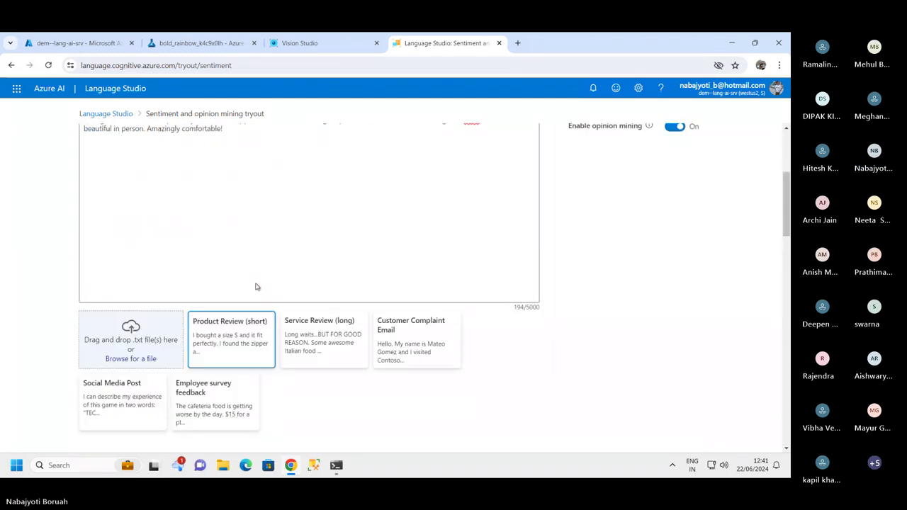
scroll(222, 277, "up", 3)
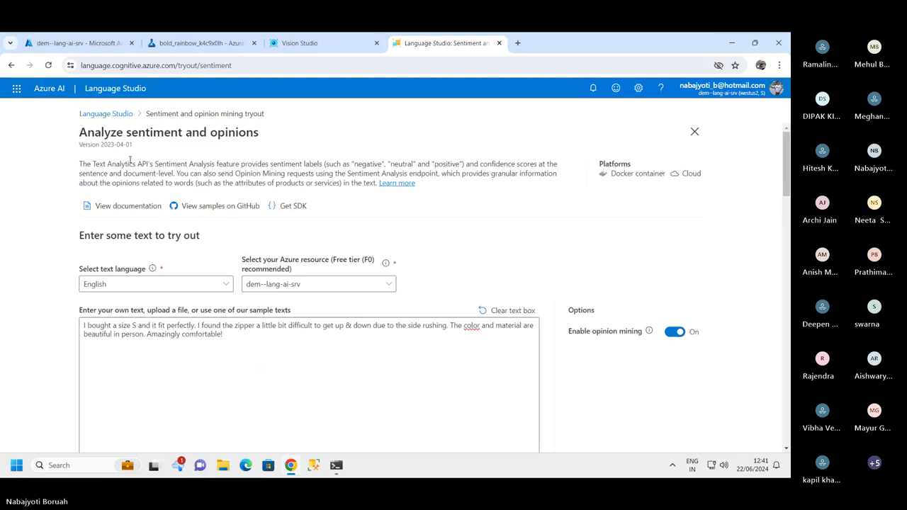
left_click_drag(80, 132, 312, 138)
scroll(273, 338, "down", 6)
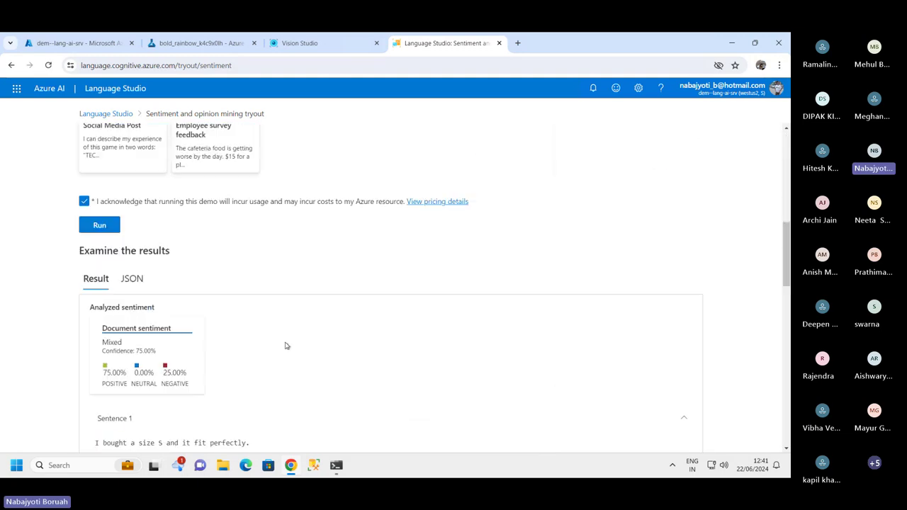
scroll(304, 386, "down", 6)
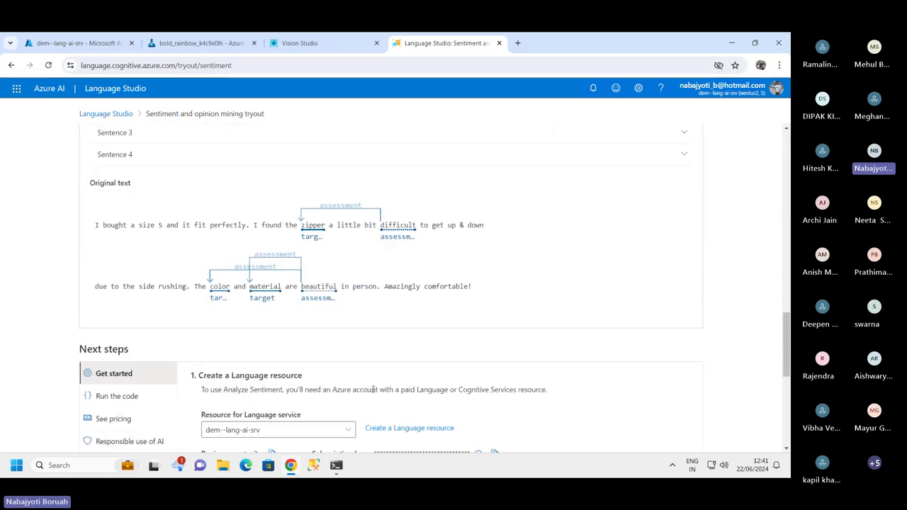
scroll(305, 313, "down", 5)
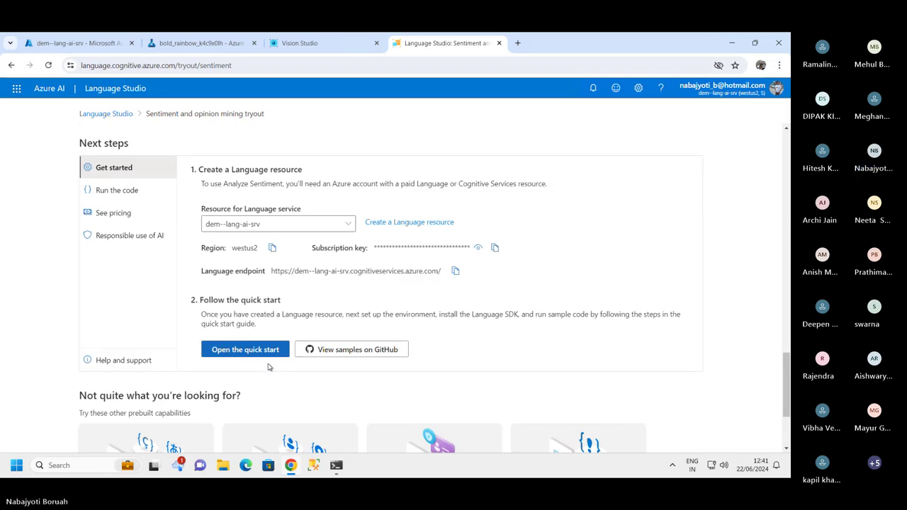
- Leave the sentiment and opinion mining tryout and return to the Language Studio home page
scroll(267, 369, "up", 20)
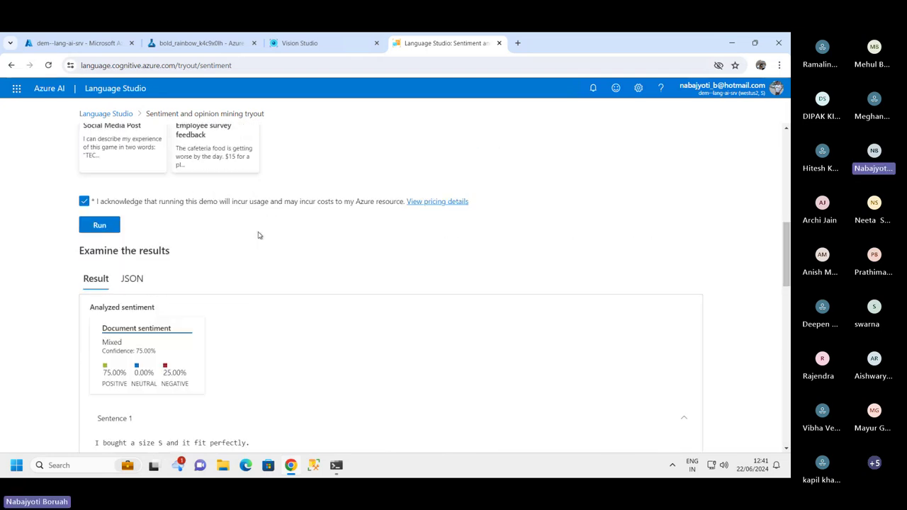
left_click(113, 113)
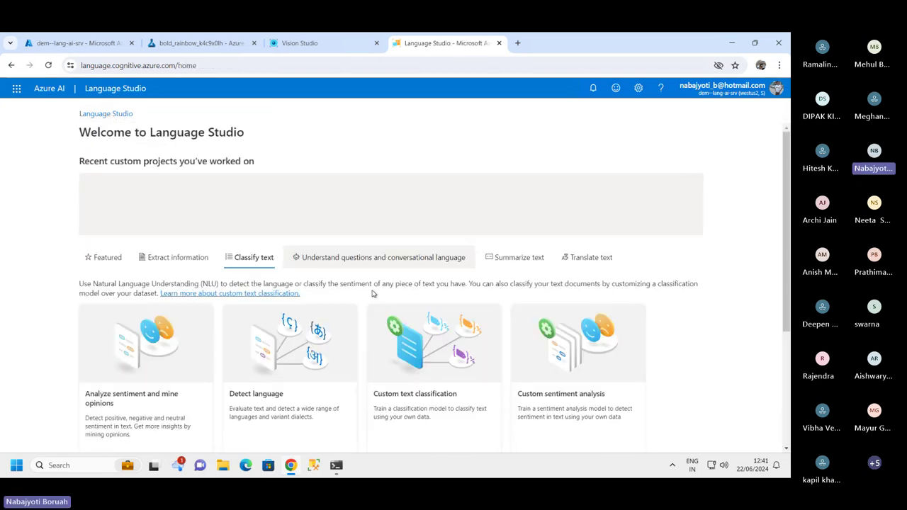
- Look through the Summarize text and Translate text capabilities offered in Language Studio
scroll(420, 334, "down", 3)
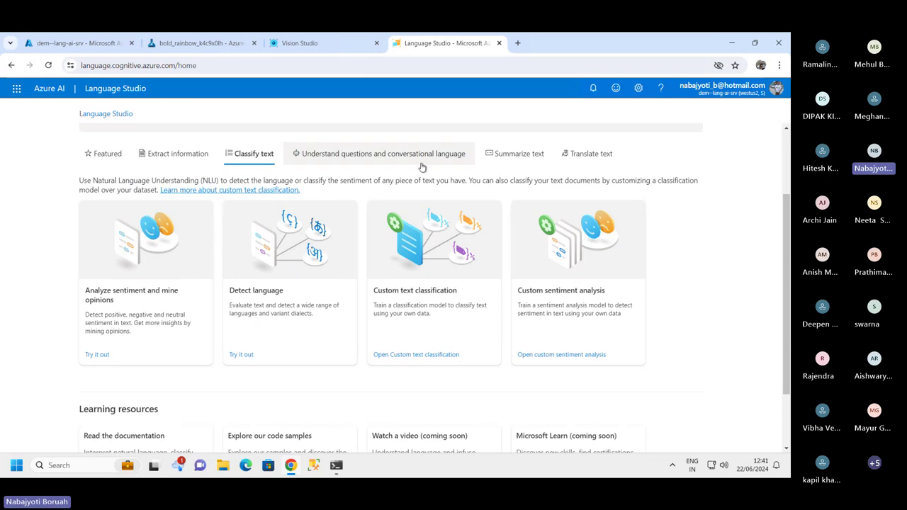
left_click(531, 156)
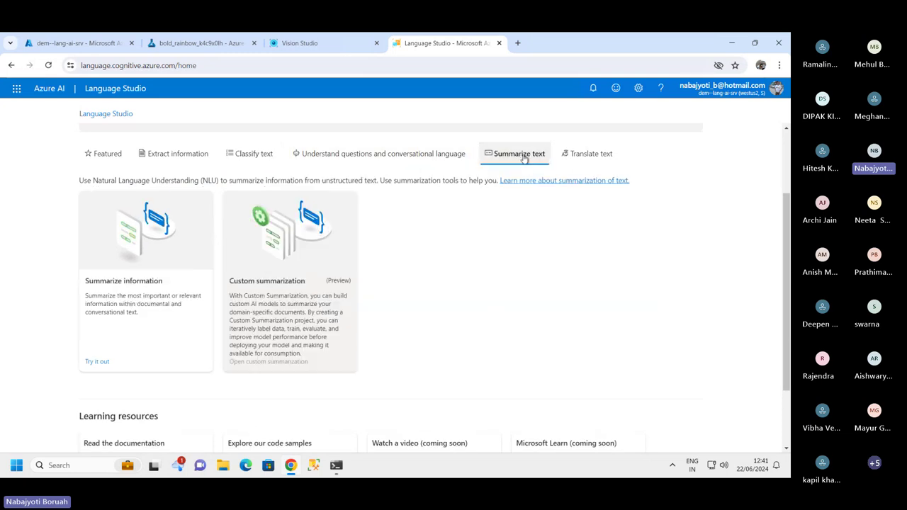
left_click(585, 157)
scroll(222, 273, "down", 3)
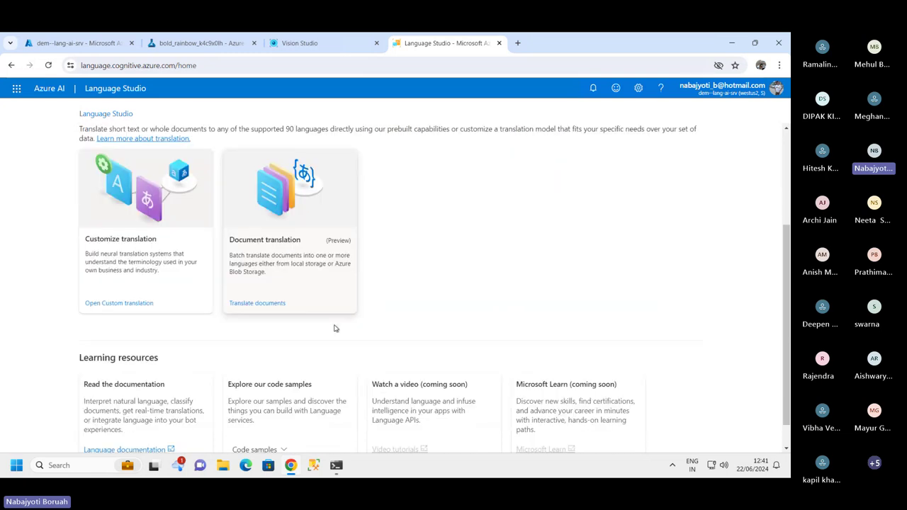
scroll(319, 324, "up", 5)
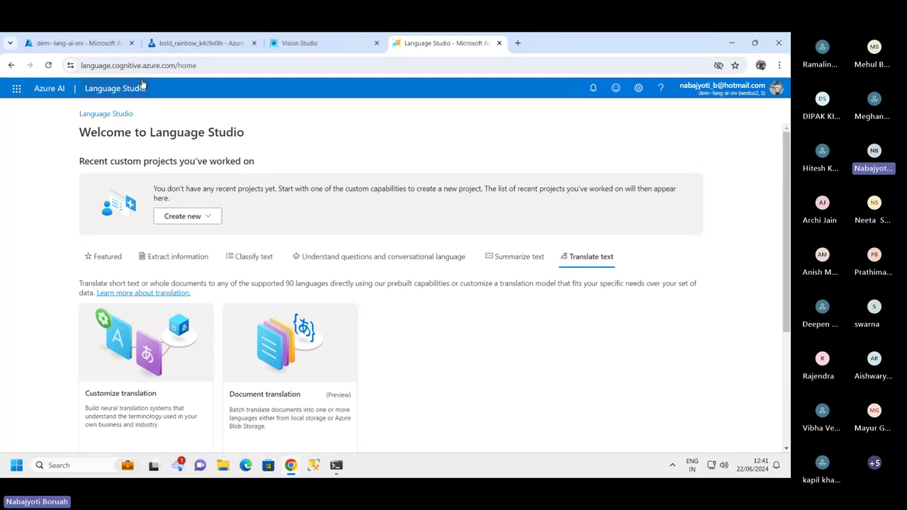
- Switch to the Azure portal and view the Discover and Deploy information in the dem--lang-ai-srv resource's overview
left_click(90, 45)
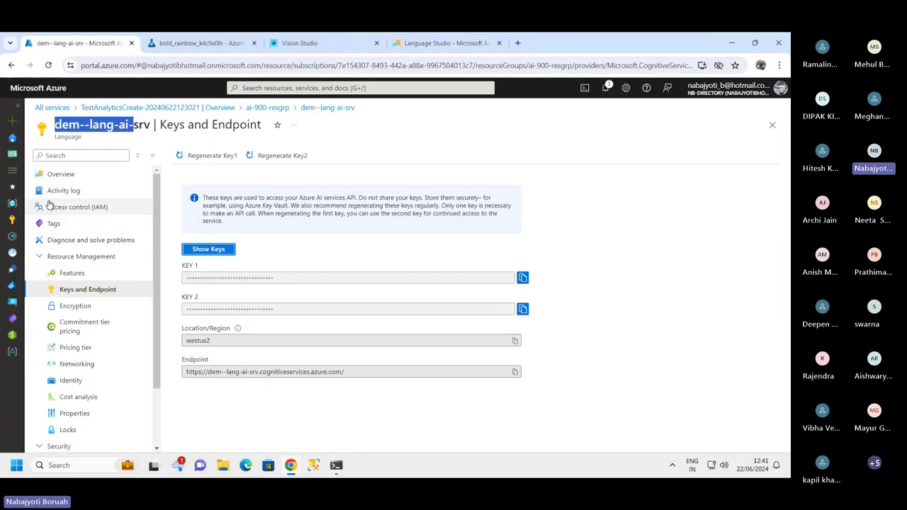
left_click(61, 173)
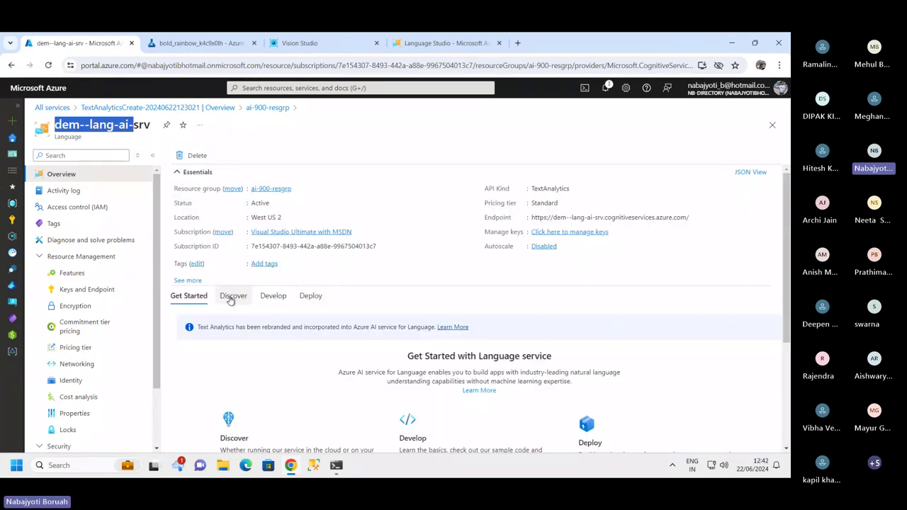
left_click(233, 296)
left_click(308, 296)
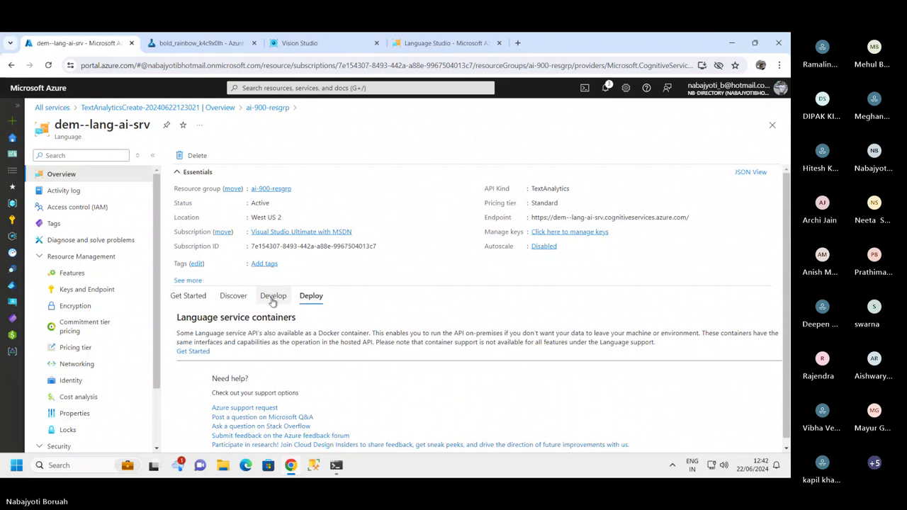
- Examine the Language resource's Develop information, including the quickstarts, the keys and endpoint section, the essentials and the management options
left_click(272, 297)
scroll(340, 352, "down", 3)
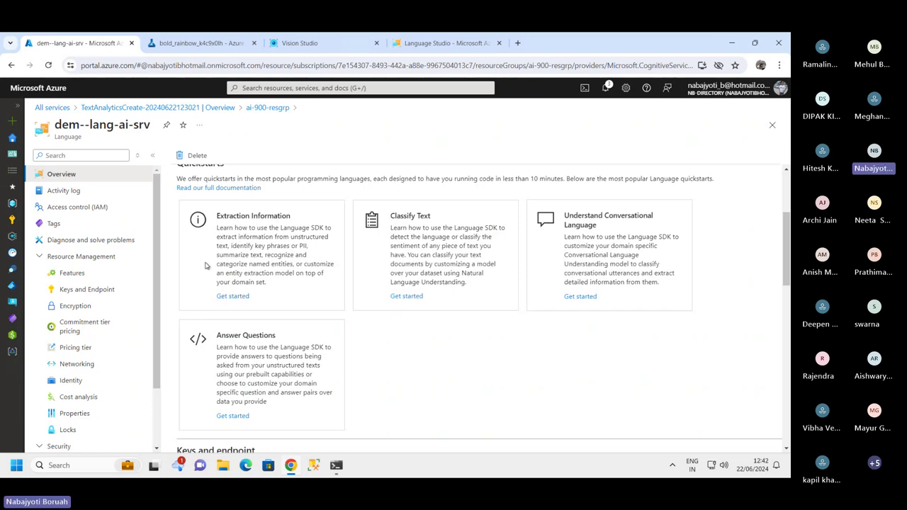
scroll(205, 266, "up", 2)
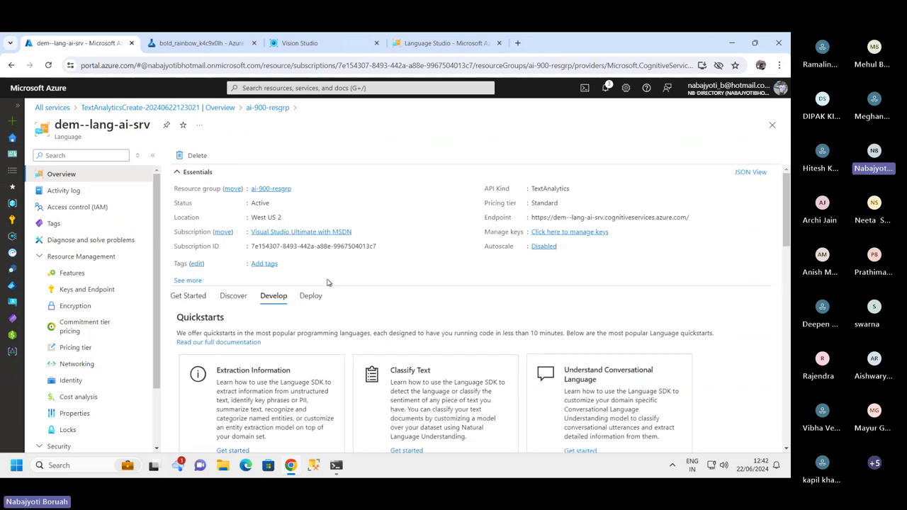
left_click(176, 175)
left_click(176, 175)
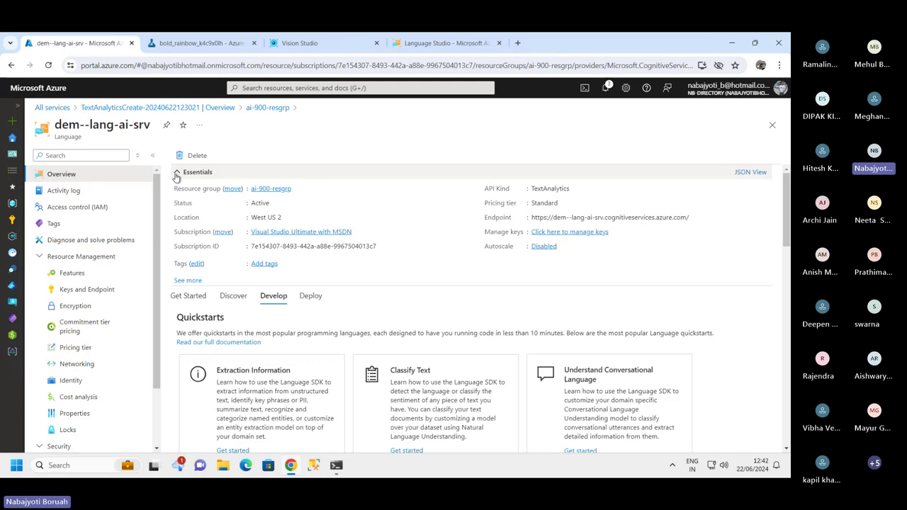
scroll(344, 253, "down", 2)
scroll(349, 267, "up", 1)
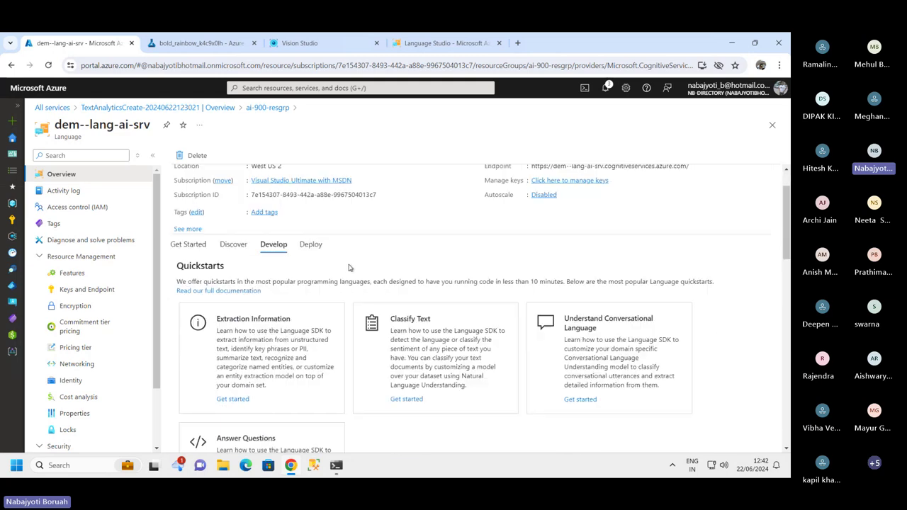
scroll(340, 262, "up", 1)
scroll(418, 290, "down", 4)
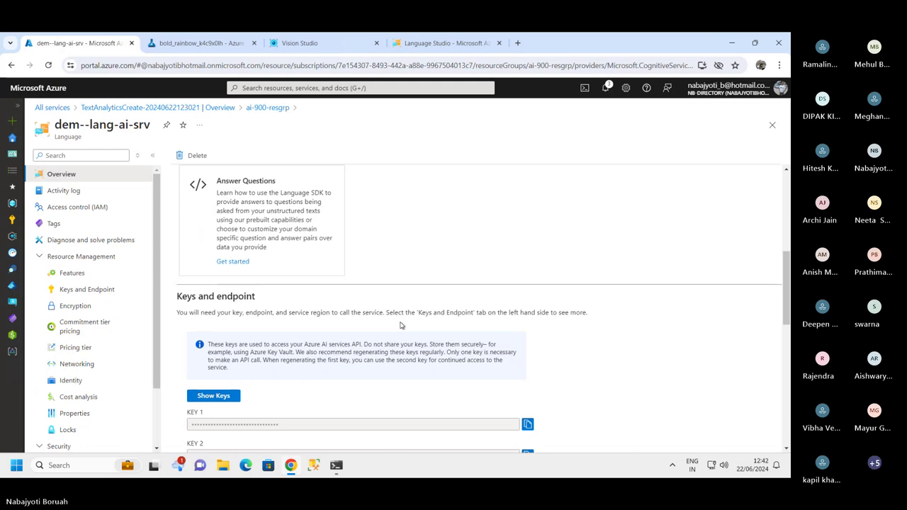
scroll(400, 325, "down", 3)
scroll(339, 280, "up", 7)
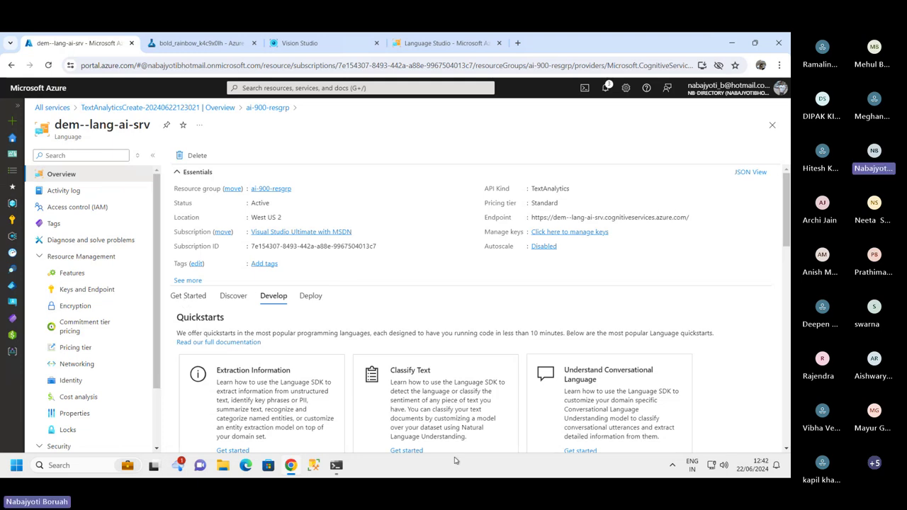
scroll(160, 355, "down", 2)
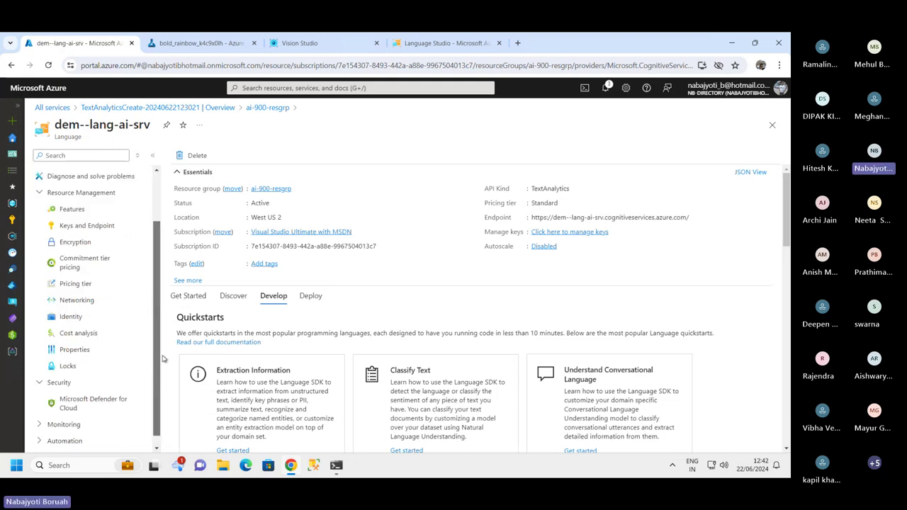
scroll(160, 352, "up", 2)
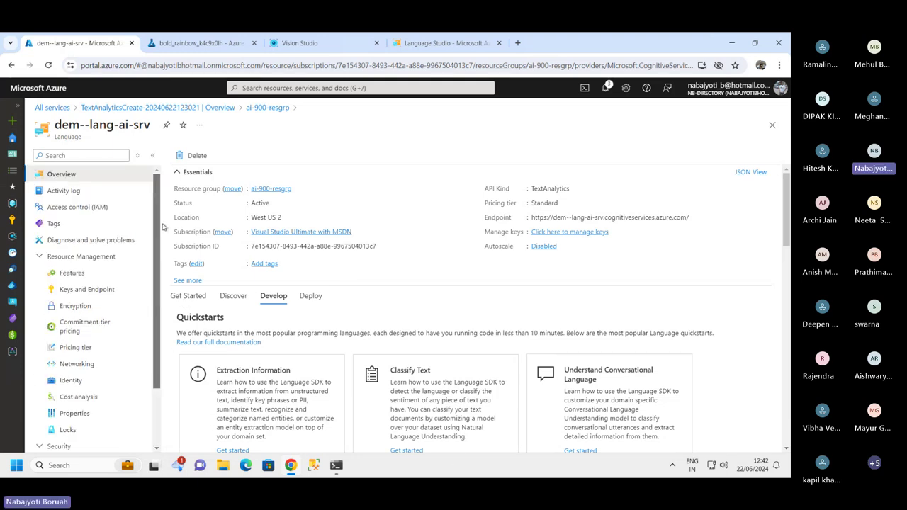
- Close the dem--lang-ai-srv resource and the ai-900-resgrp resource group to get back to All services
left_click(772, 125)
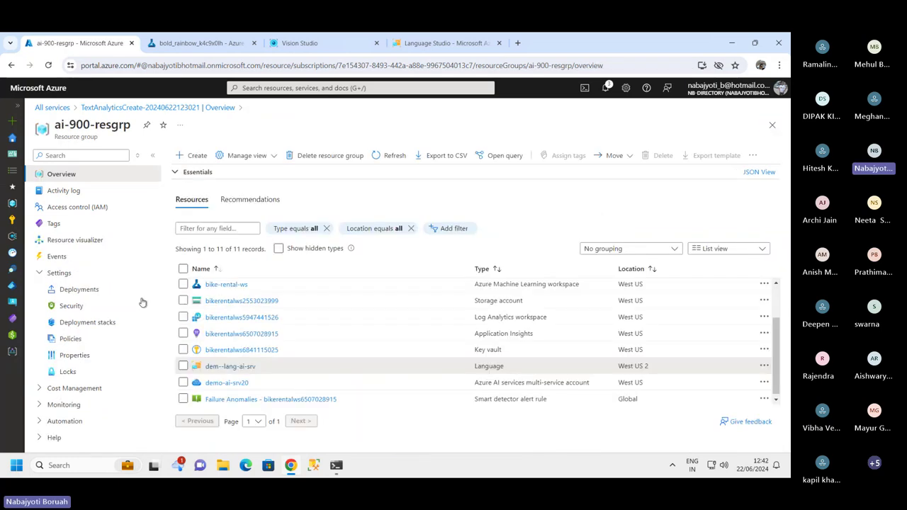
left_click(772, 125)
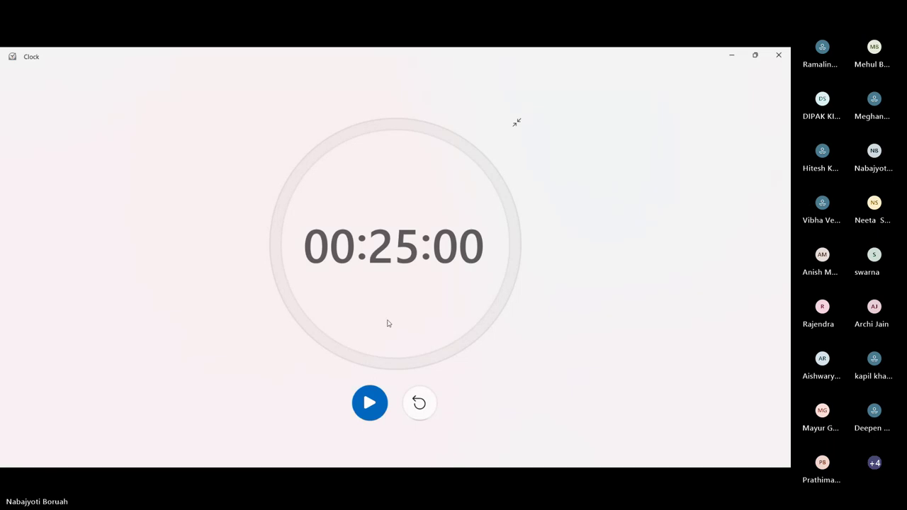
- Start the 25-minute countdown timer in the Clock app
left_click(369, 403)
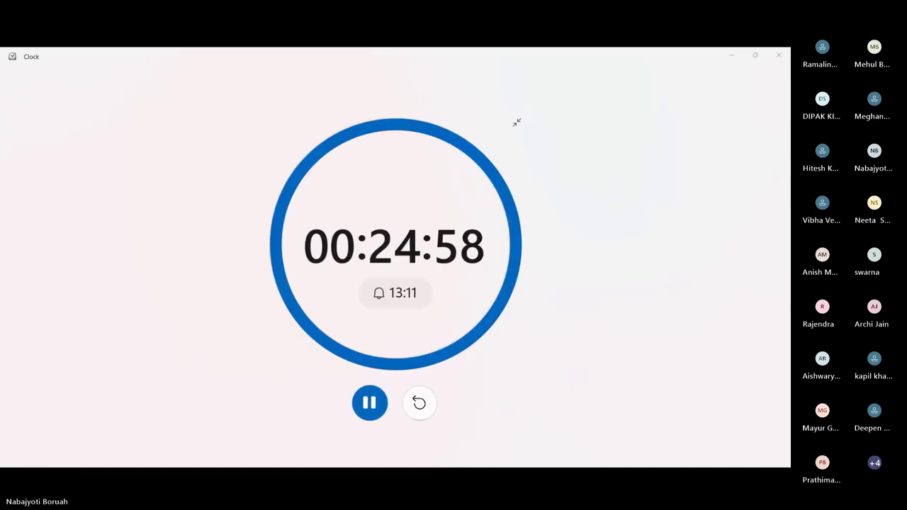
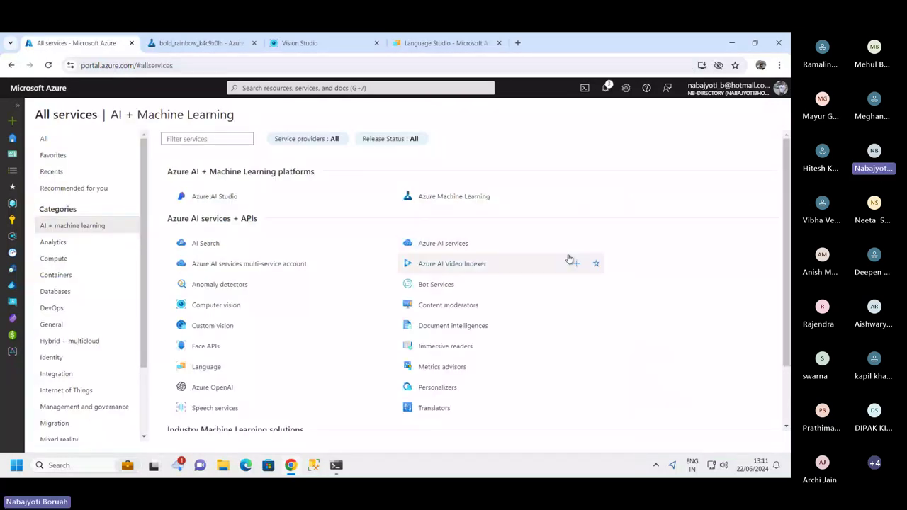
- In the Azure portal, open the Azure AI services overview from the AI + Machine Learning category with the portal menu collapsed
scroll(570, 259, "down", 1)
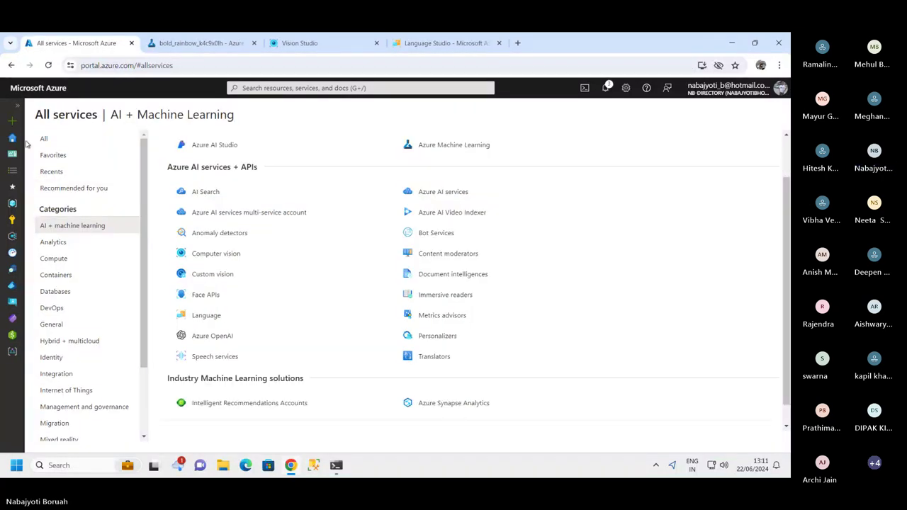
left_click(17, 107)
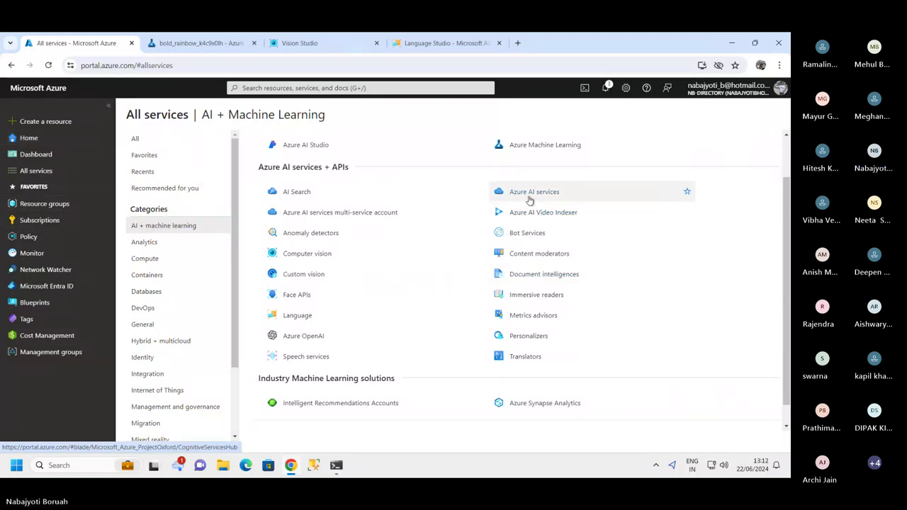
mouse_move(528, 200)
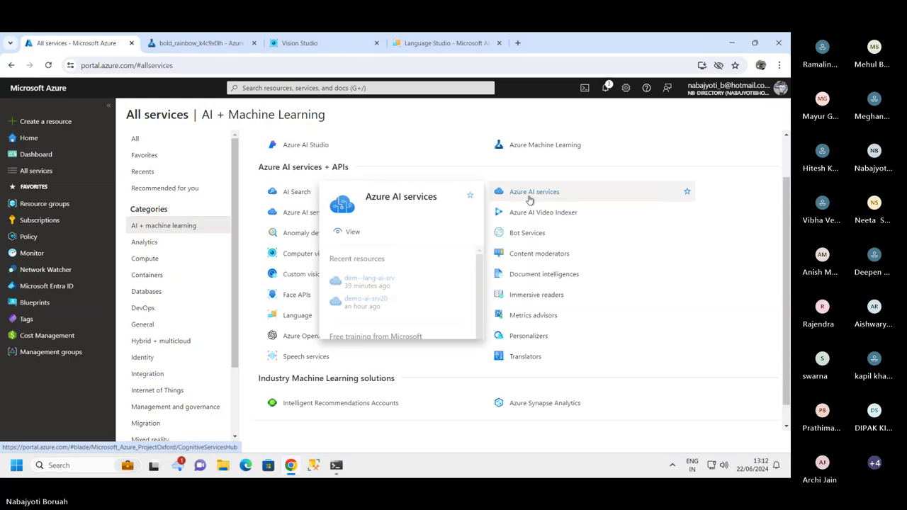
left_click(528, 199)
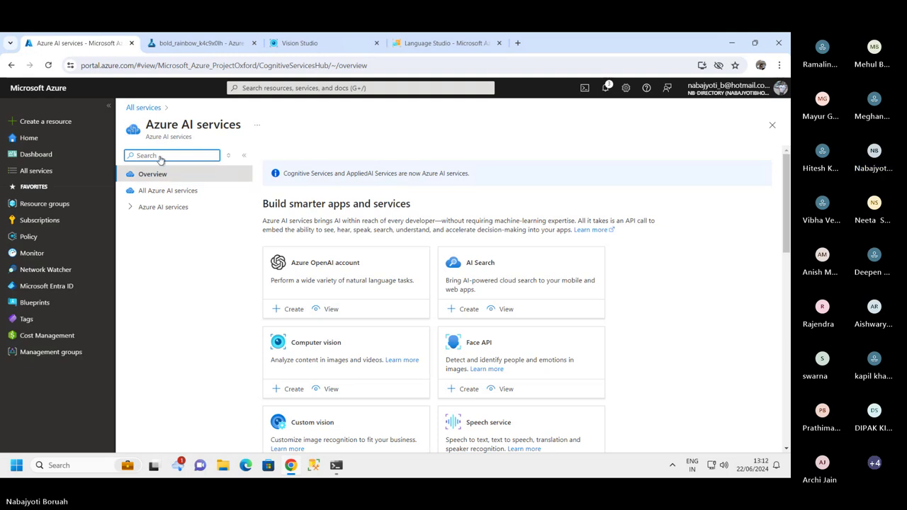
left_click(109, 107)
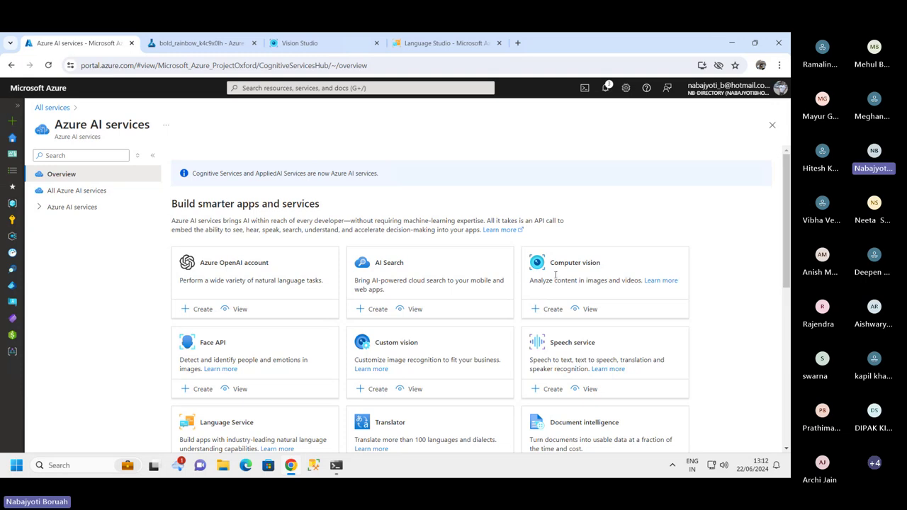
- Look over all the service cards in the Azure AI services overview and return to its beginning
scroll(321, 284, "down", 2)
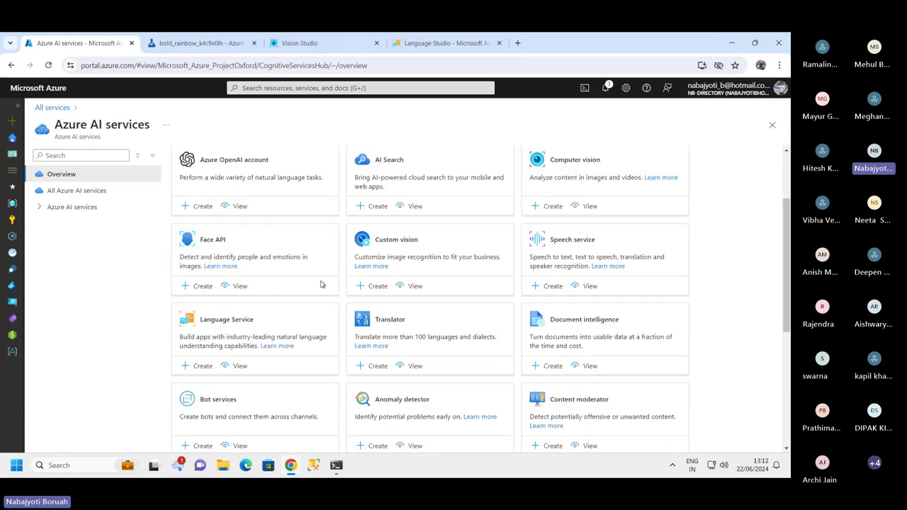
scroll(321, 285, "up", 2)
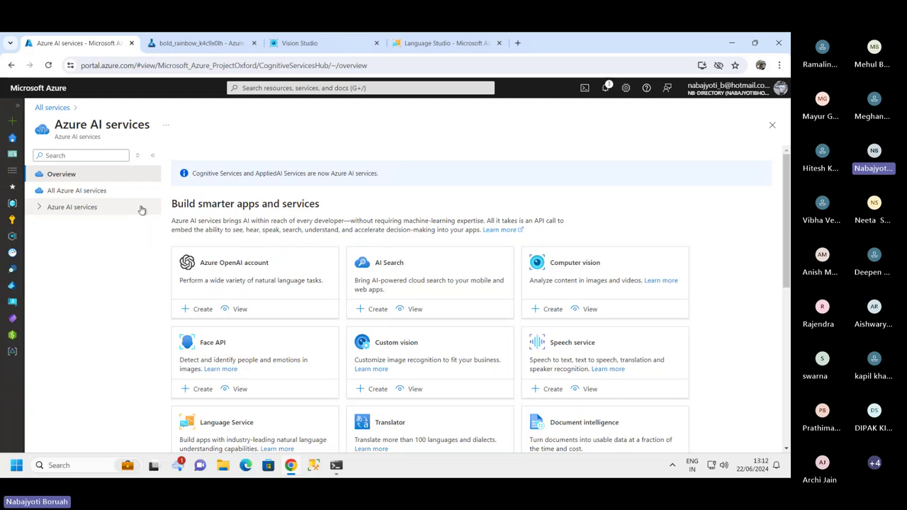
scroll(321, 231, "down", 2)
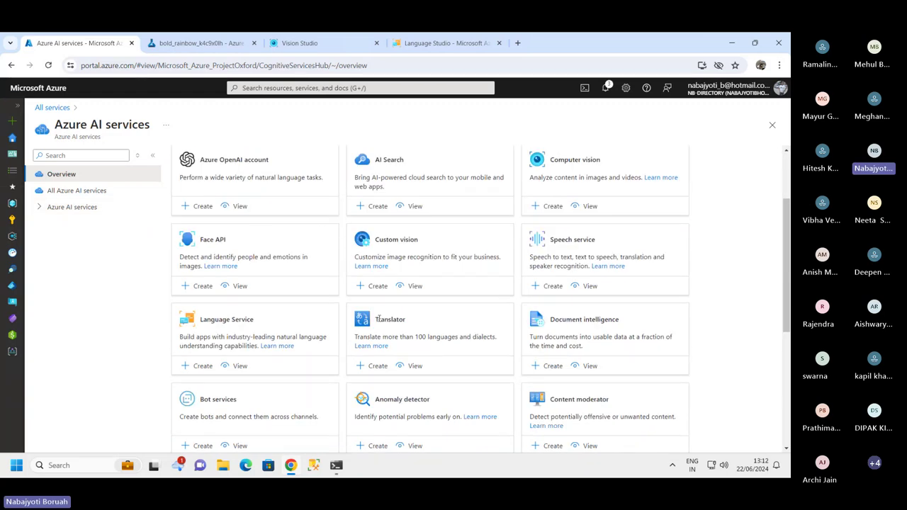
scroll(377, 320, "down", 5)
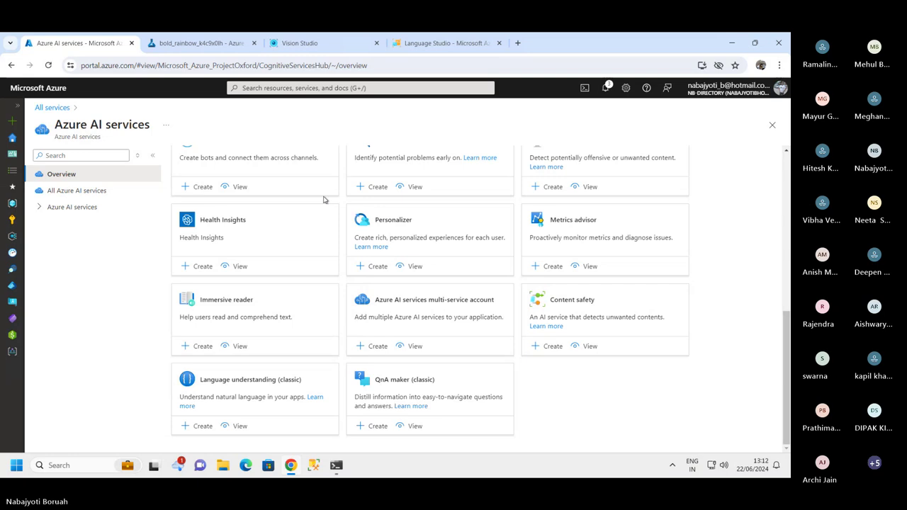
scroll(323, 200, "up", 6)
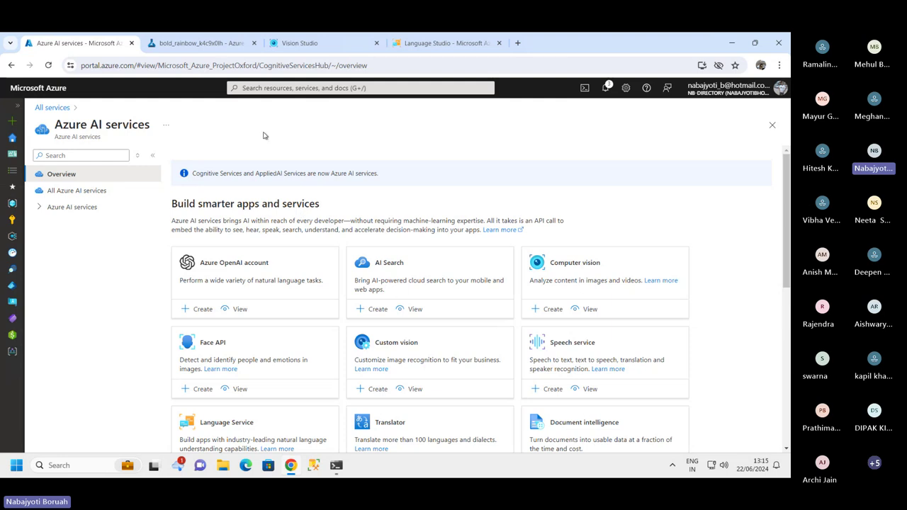
- Switch to Azure Machine Learning Studio, open the bike-rental-model endpoint's consumption details and examine the Python sample code
left_click(206, 42)
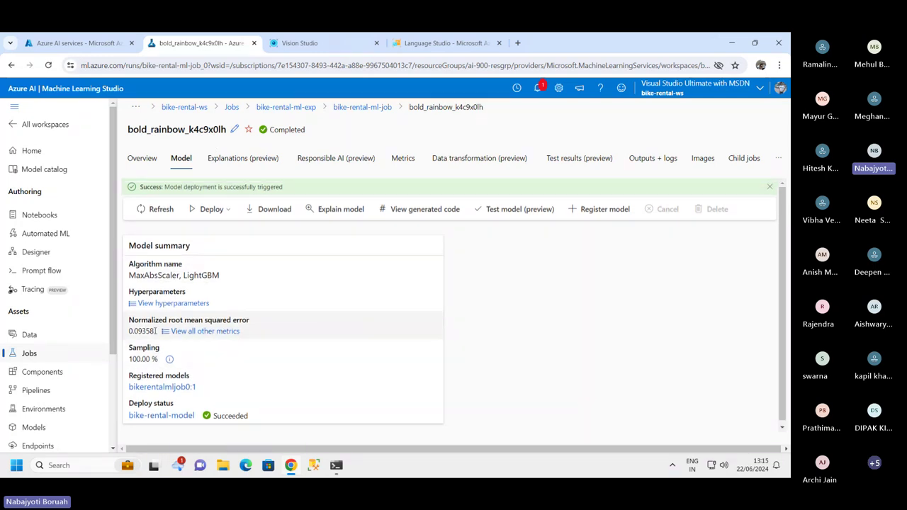
left_click(162, 416)
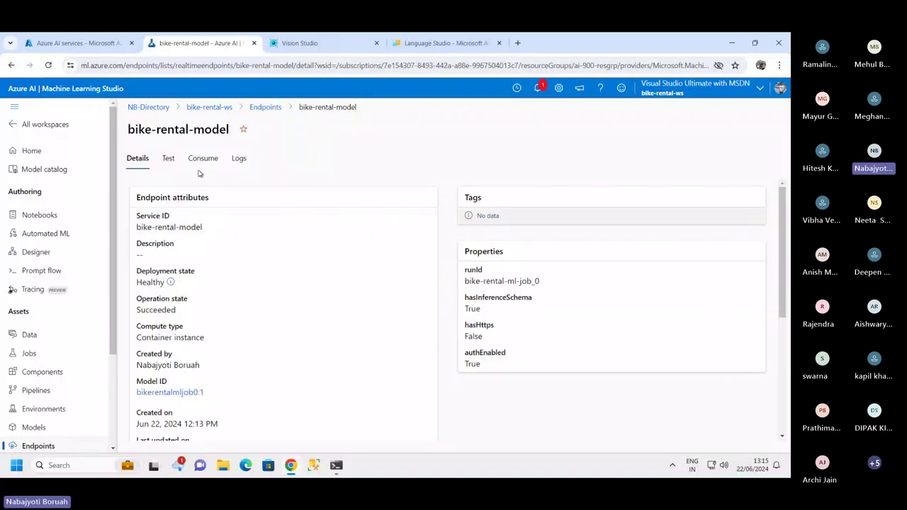
left_click(199, 160)
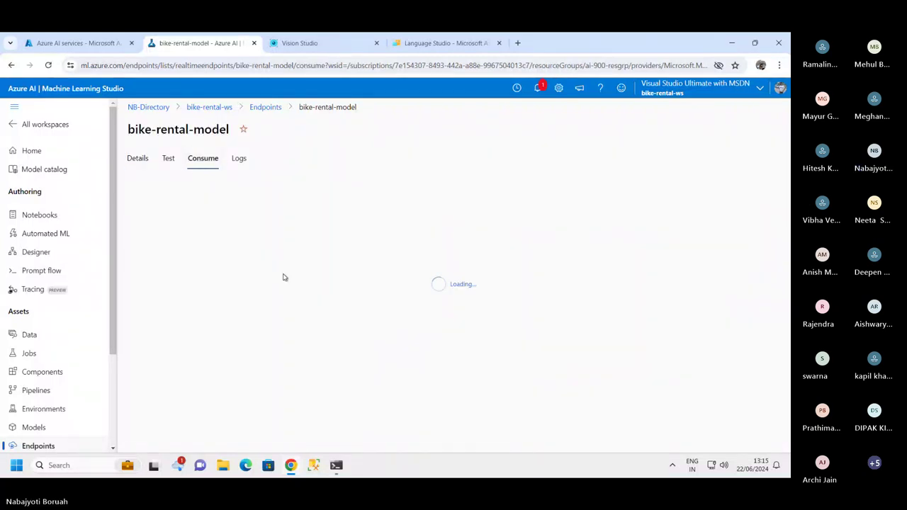
scroll(270, 276, "down", 3)
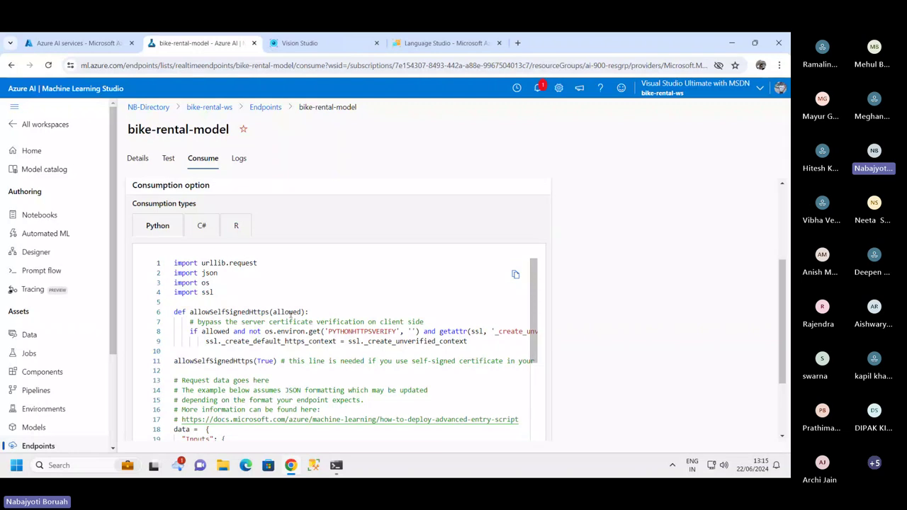
scroll(393, 340, "down", 3)
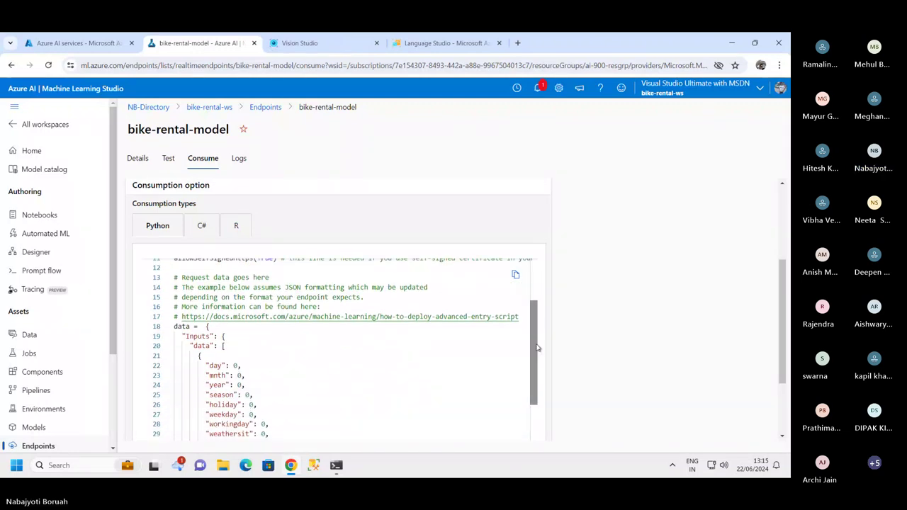
left_click_drag(537, 347, 542, 452)
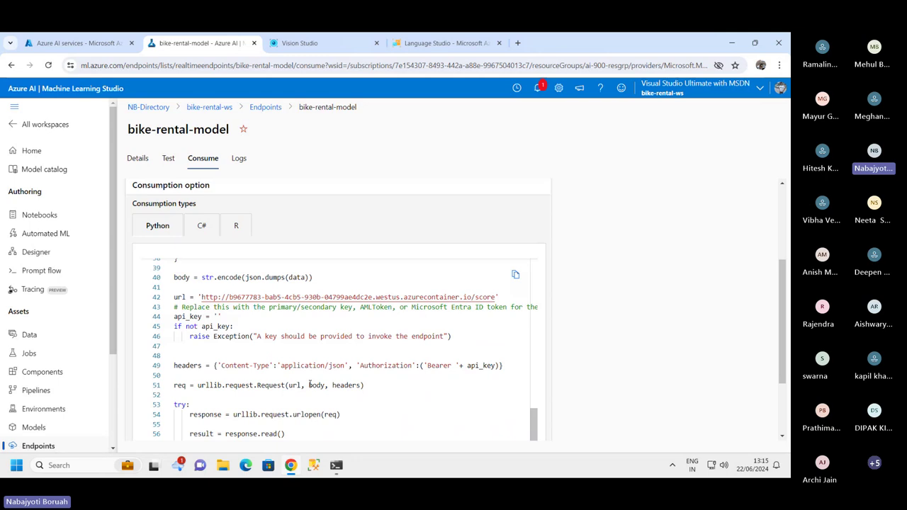
- Locate the empty api_key variable in the Python sample and reveal the endpoint's primary key under Authentication
left_click(219, 316)
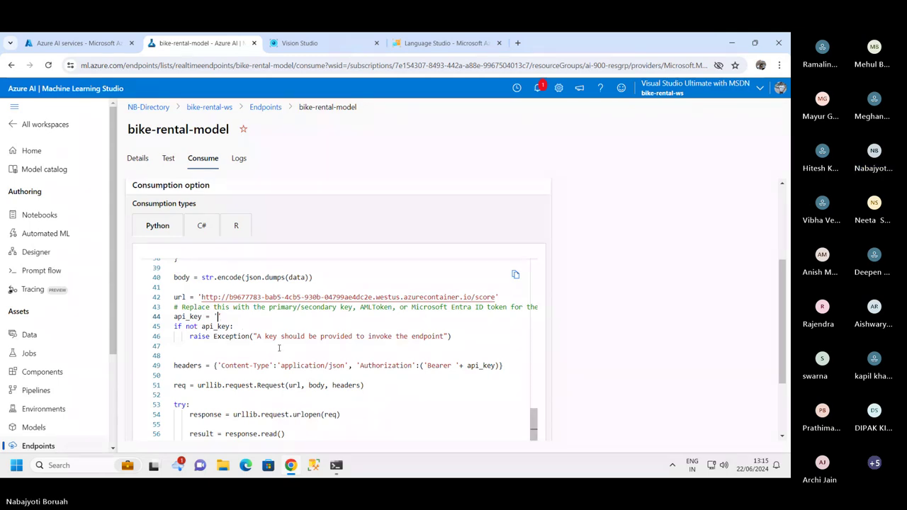
scroll(306, 347, "up", 2)
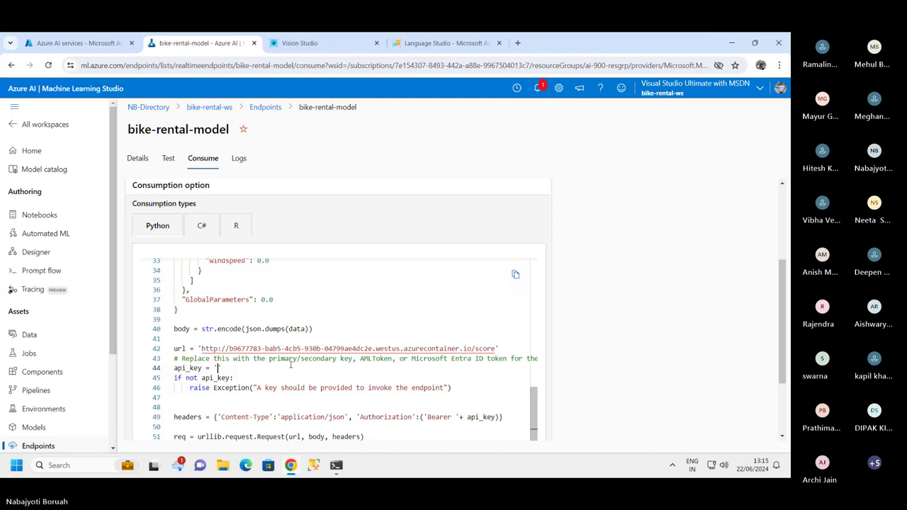
scroll(289, 365, "up", 5)
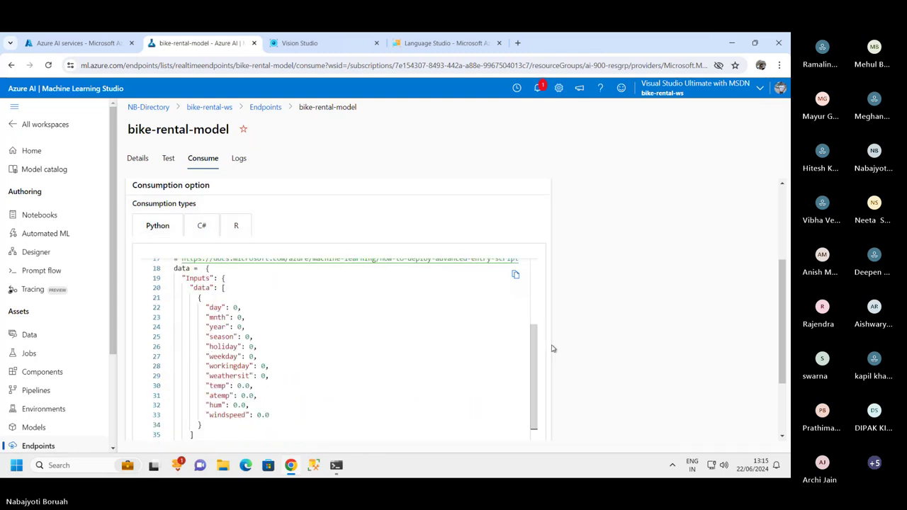
scroll(552, 348, "up", 2)
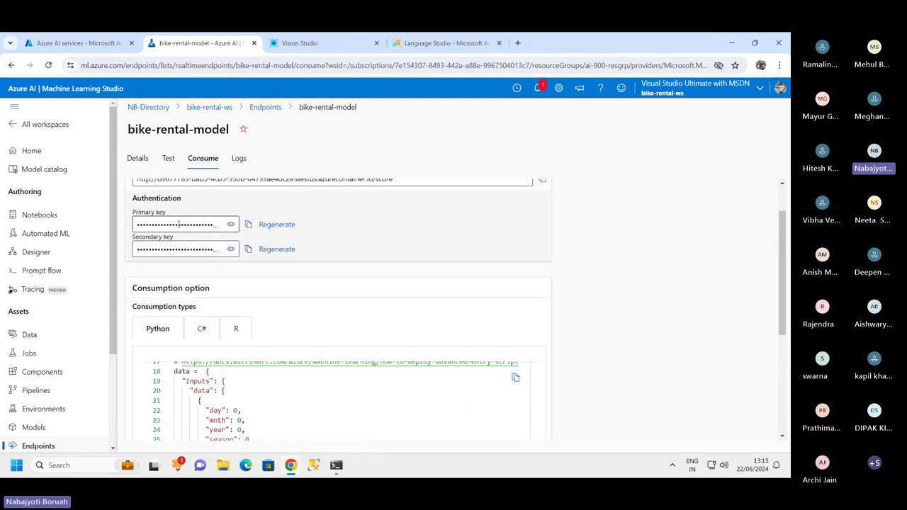
left_click(231, 225)
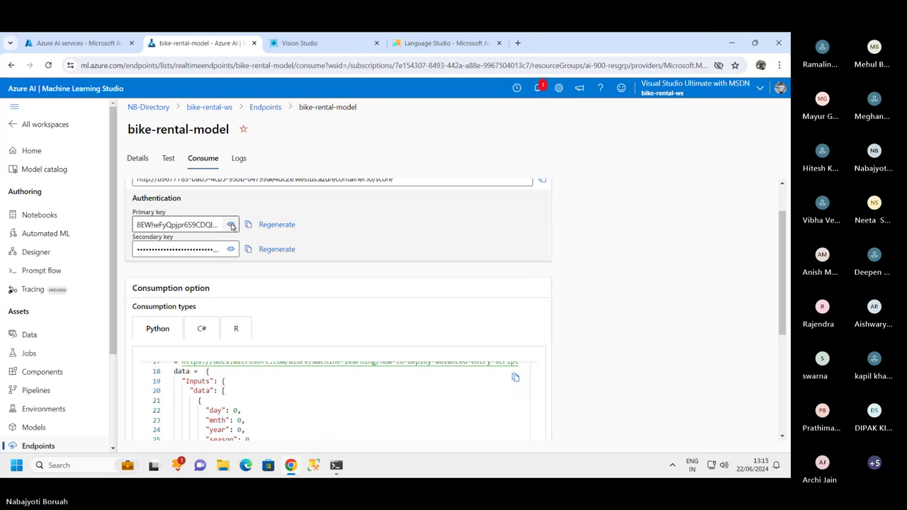
- Examine the request data in the Python sample, highlighting the JSON input record from day through windspeed
scroll(259, 305, "down", 5)
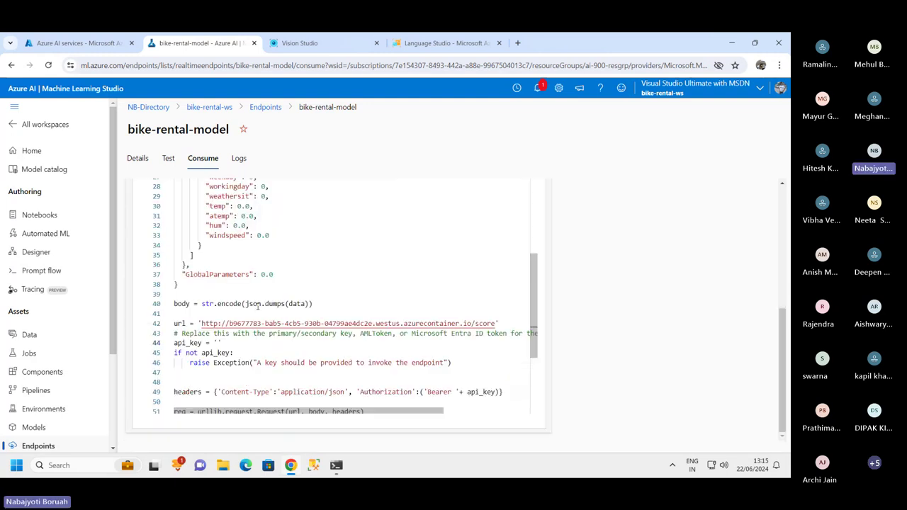
scroll(247, 304, "down", 3)
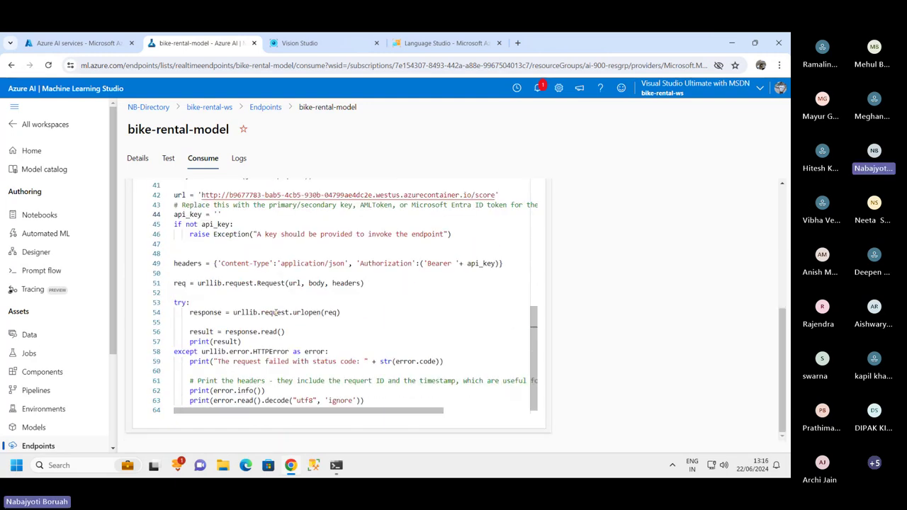
scroll(281, 304, "up", 5)
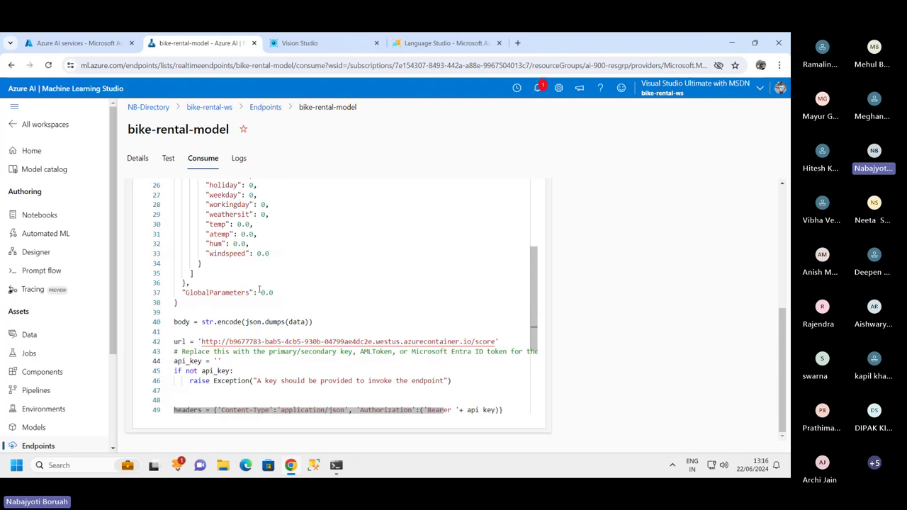
left_click_drag(204, 223, 270, 354)
left_click(253, 263)
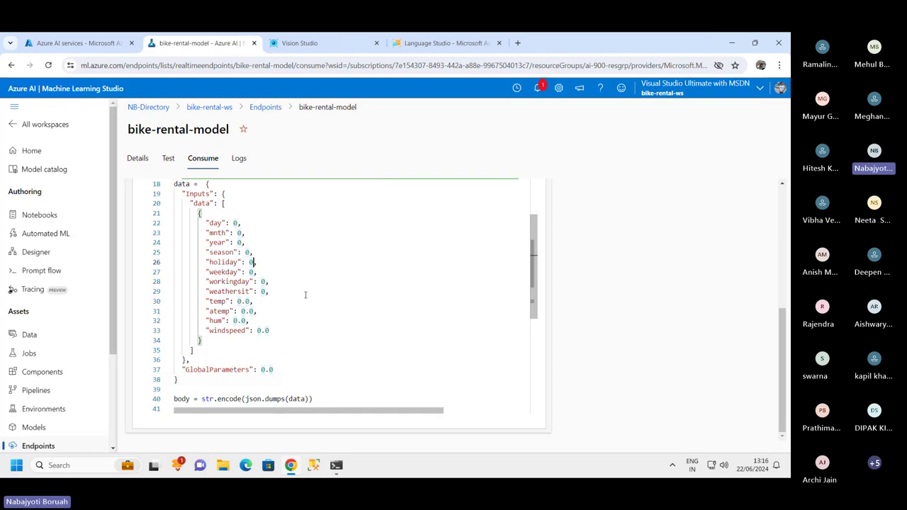
left_click_drag(198, 214, 275, 354)
scroll(292, 347, "down", 5)
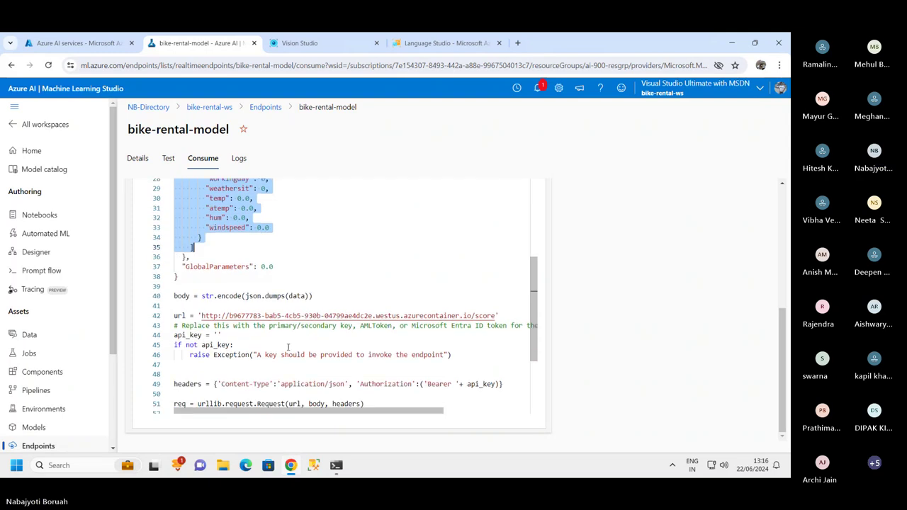
scroll(294, 345, "down", 3)
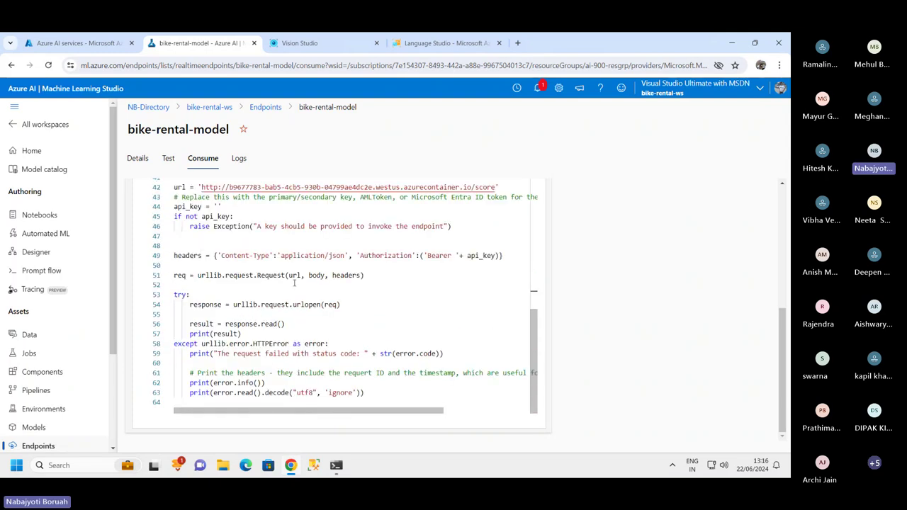
scroll(290, 265, "up", 6)
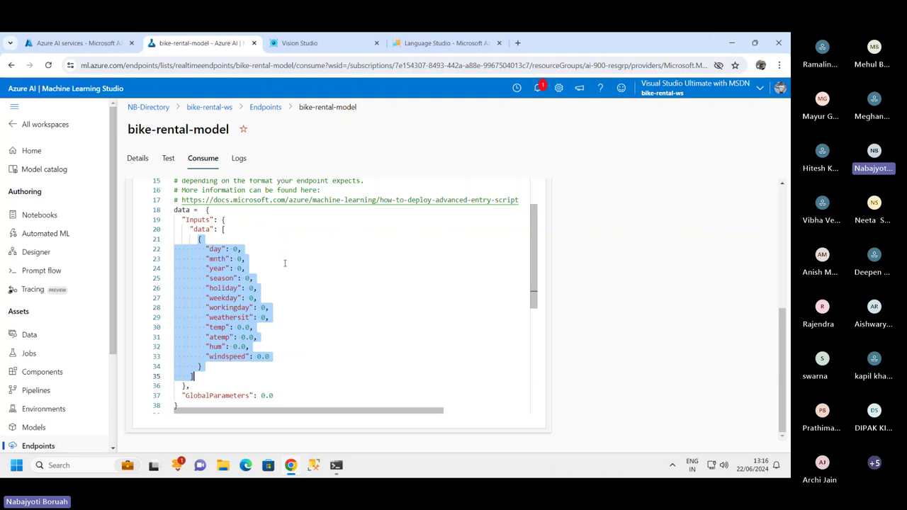
scroll(285, 263, "up", 4)
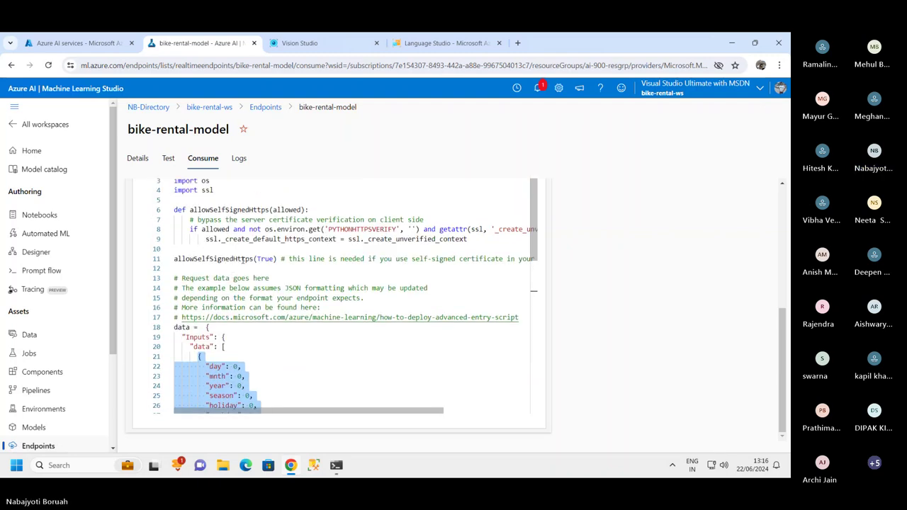
scroll(243, 261, "down", 8)
scroll(243, 261, "up", 4)
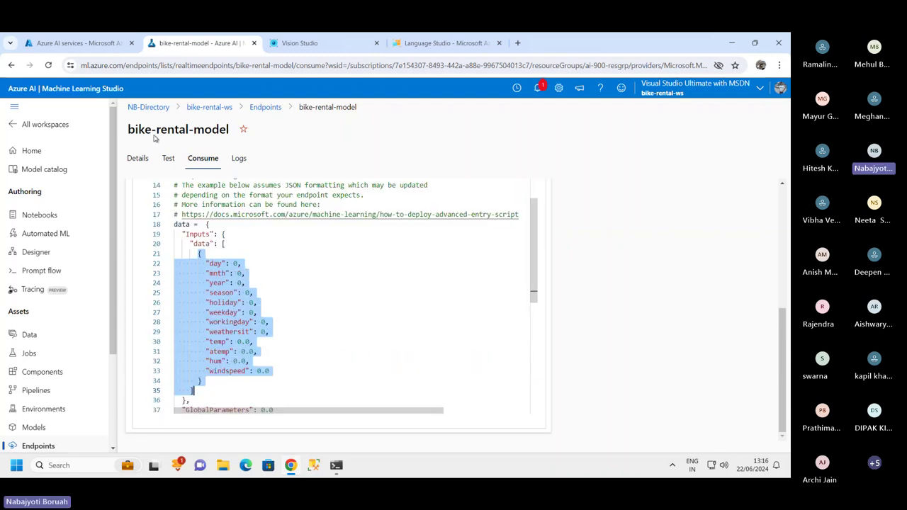
- Highlight the bike-rental-model title, then the scoring URL, api_key line and missing-key exception text in the Python sample
left_click_drag(127, 130, 231, 130)
scroll(292, 306, "down", 4)
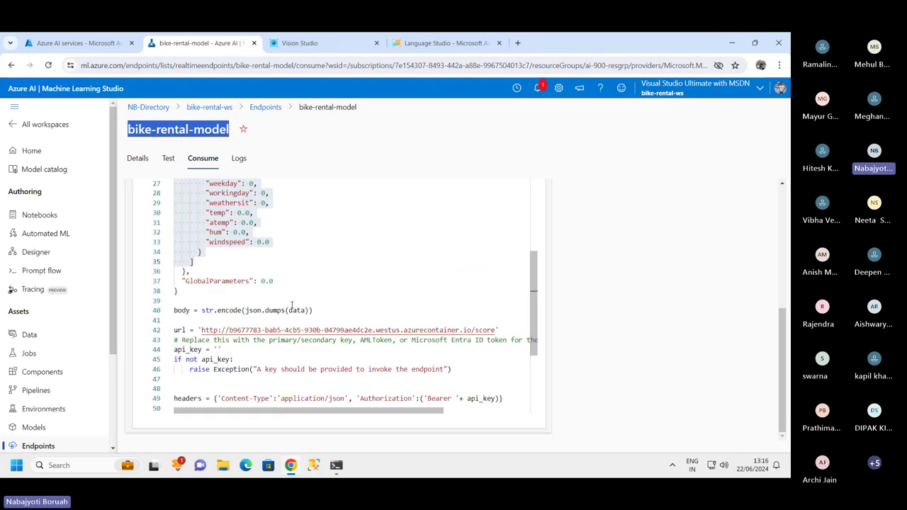
scroll(244, 276, "down", 2)
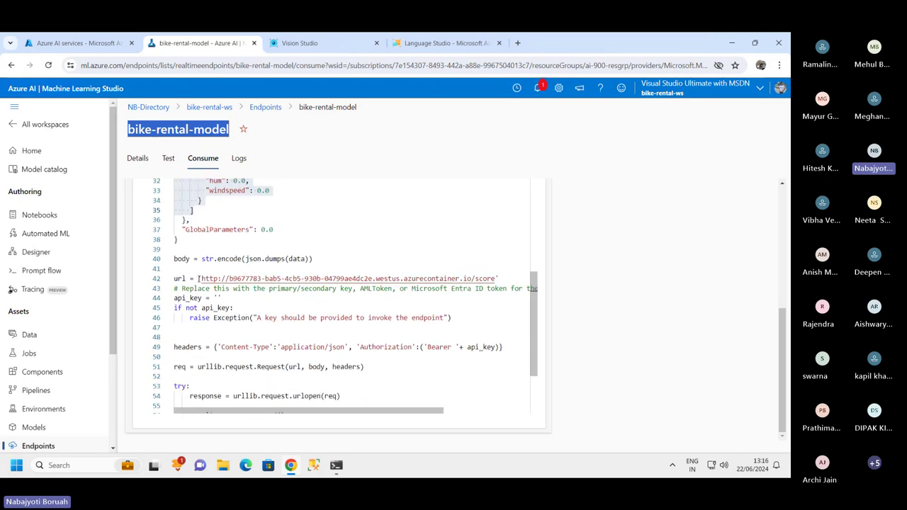
left_click_drag(200, 278, 501, 278)
scroll(289, 368, "down", 2)
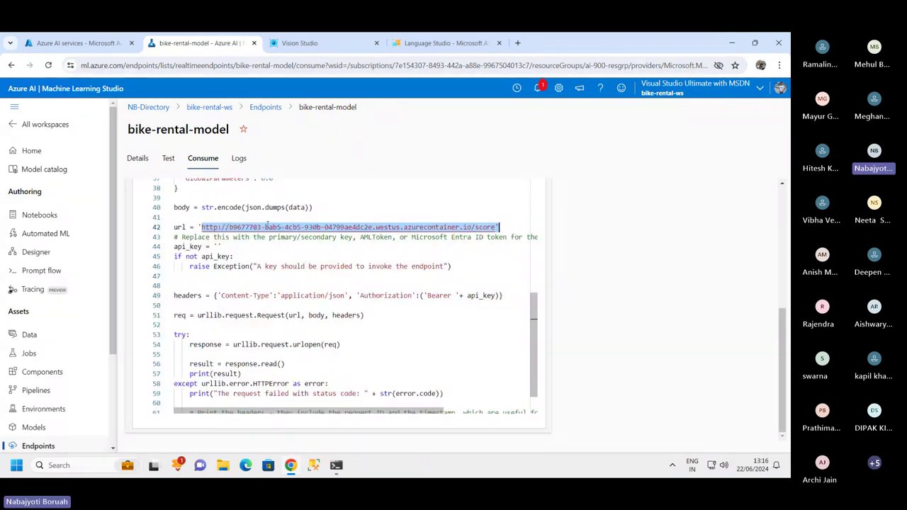
left_click_drag(219, 246, 164, 241)
left_click(250, 285)
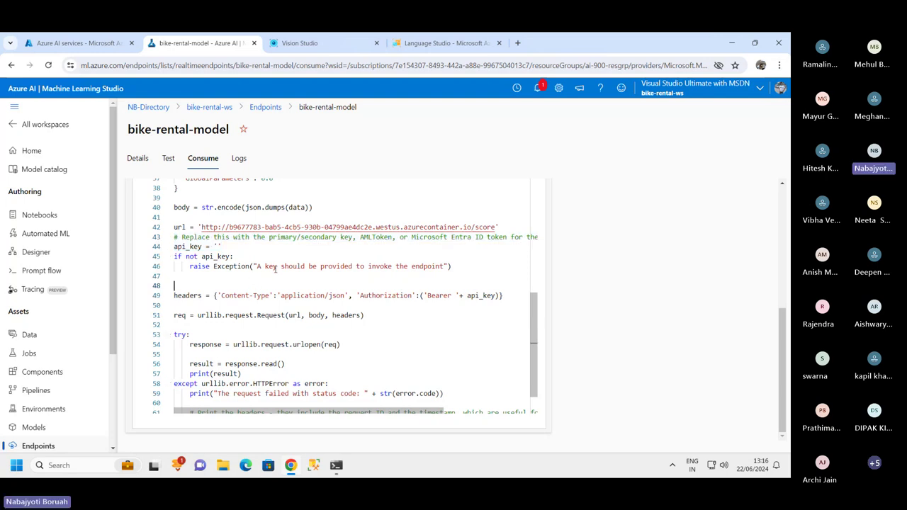
left_click_drag(280, 266, 441, 267)
- Examine the response handling at the sample's end, highlighting the result = response.read() and print(result) lines
scroll(333, 286, "down", 1)
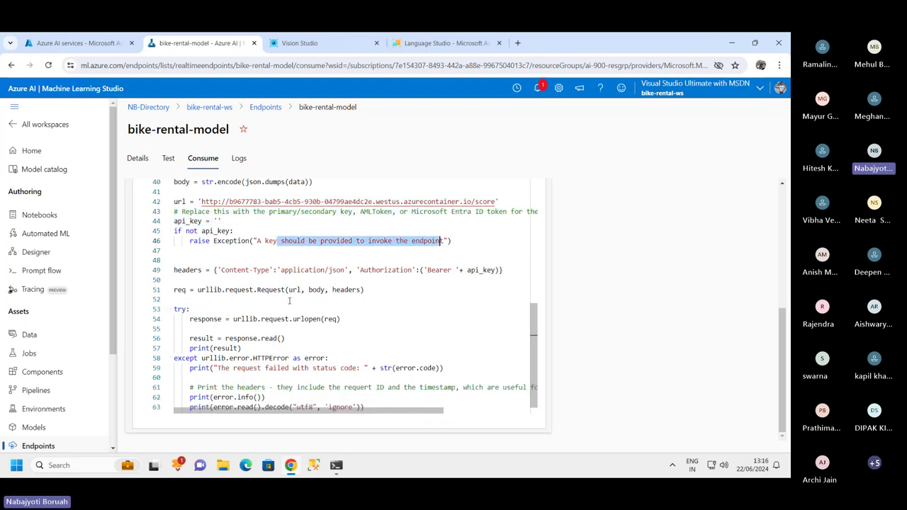
scroll(236, 285, "down", 1)
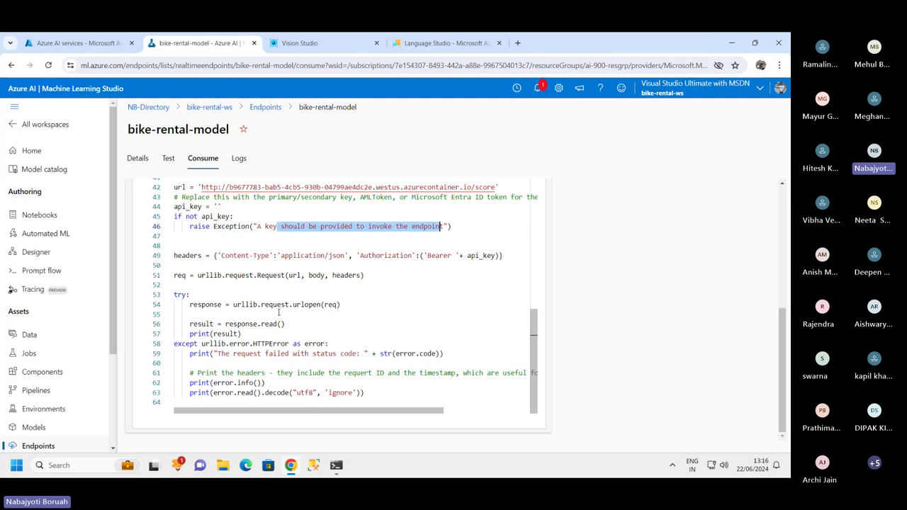
left_click(383, 392)
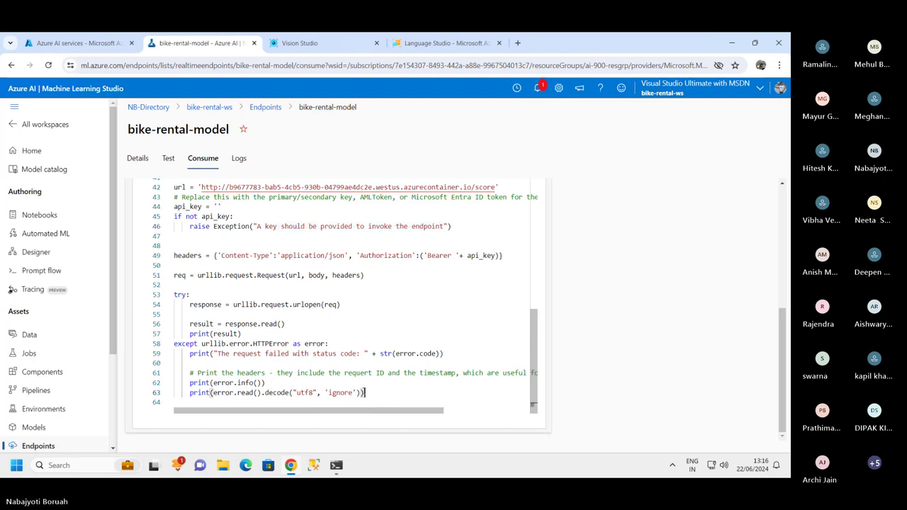
left_click_drag(286, 323, 186, 326)
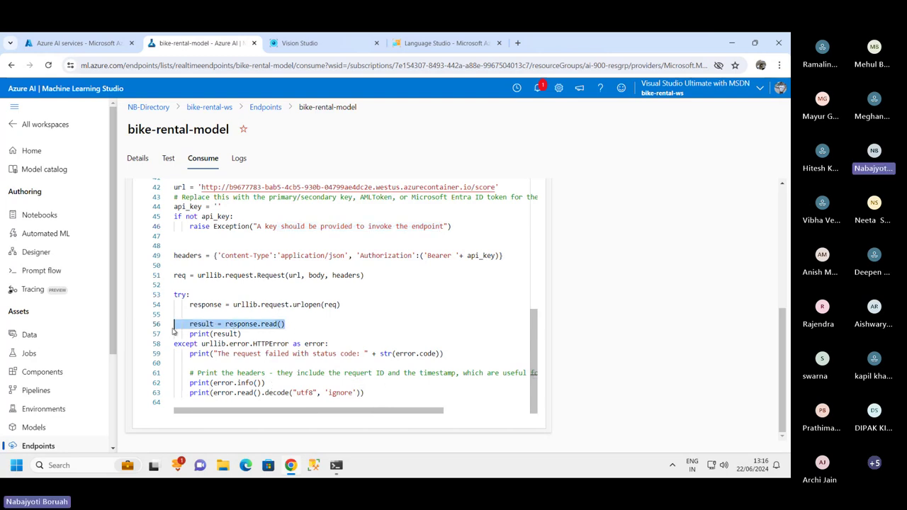
left_click_drag(242, 333, 189, 333)
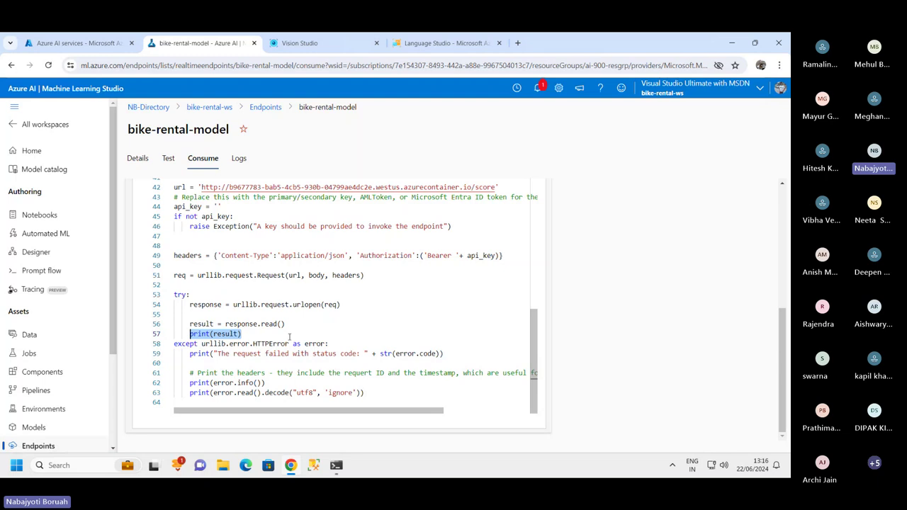
- Review the sample's request data section again, highlighting the input fields from holiday through windspeed
scroll(318, 302, "up", 2)
scroll(320, 303, "up", 5)
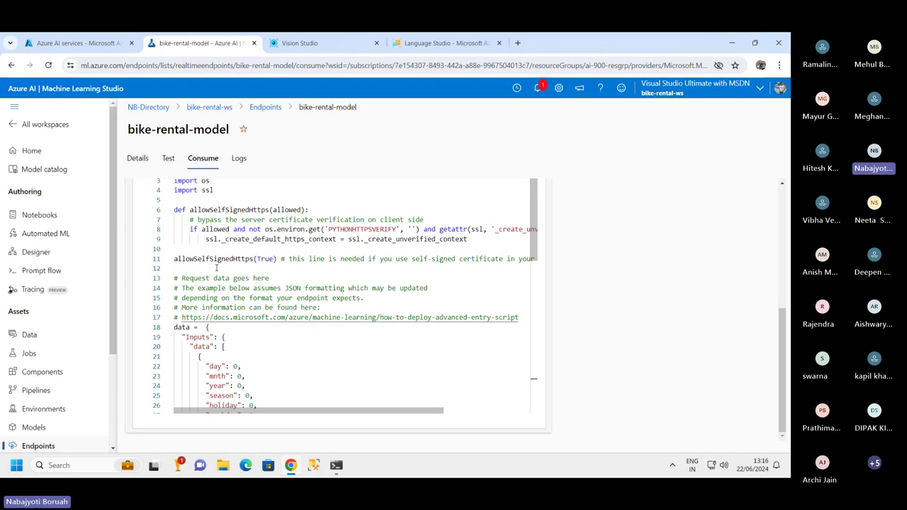
scroll(309, 288, "down", 4)
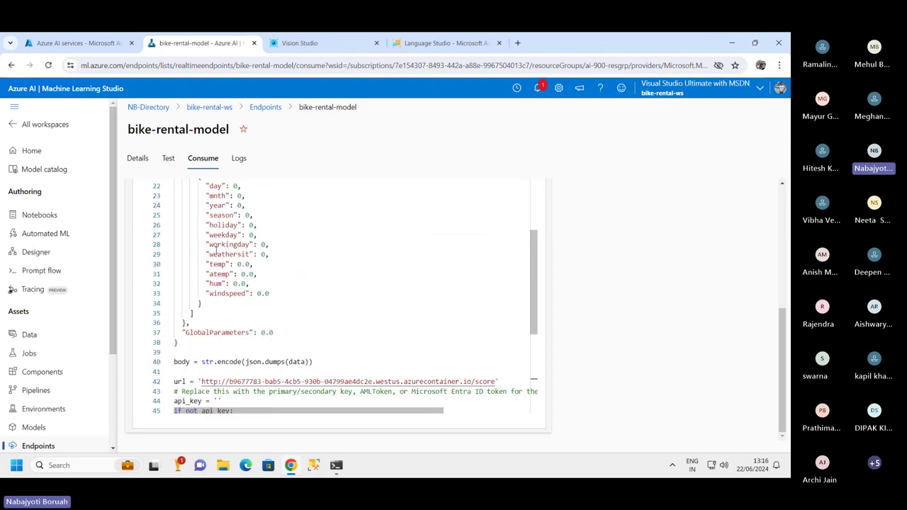
left_click_drag(208, 225, 284, 293)
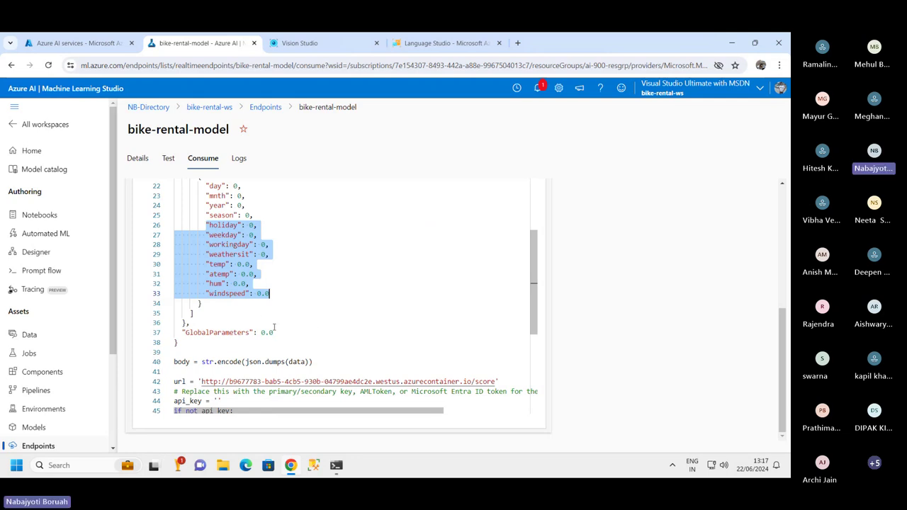
left_click(193, 314)
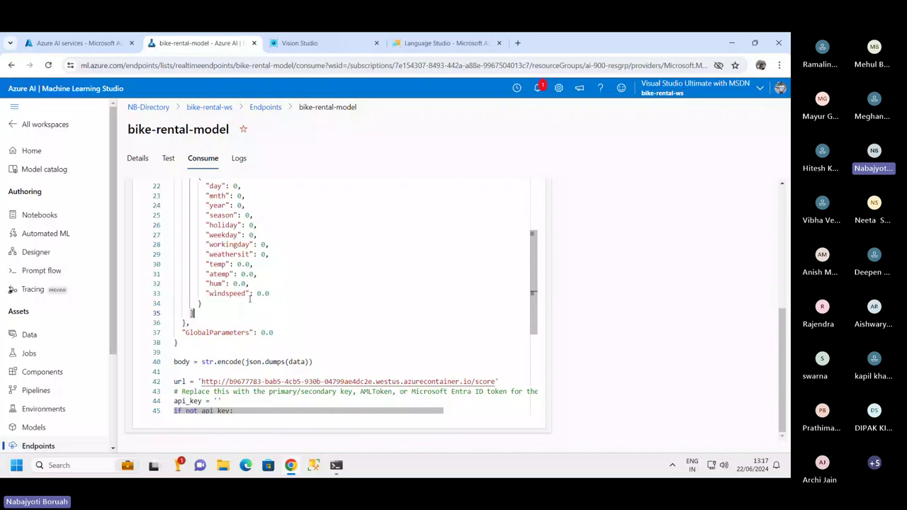
scroll(275, 300, "up", 4)
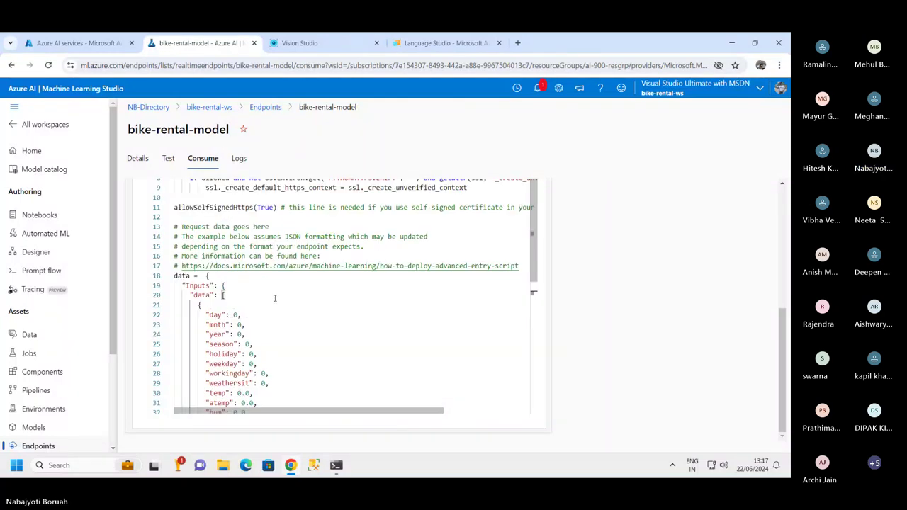
scroll(275, 299, "down", 2)
scroll(316, 332, "up", 3)
scroll(344, 338, "up", 1)
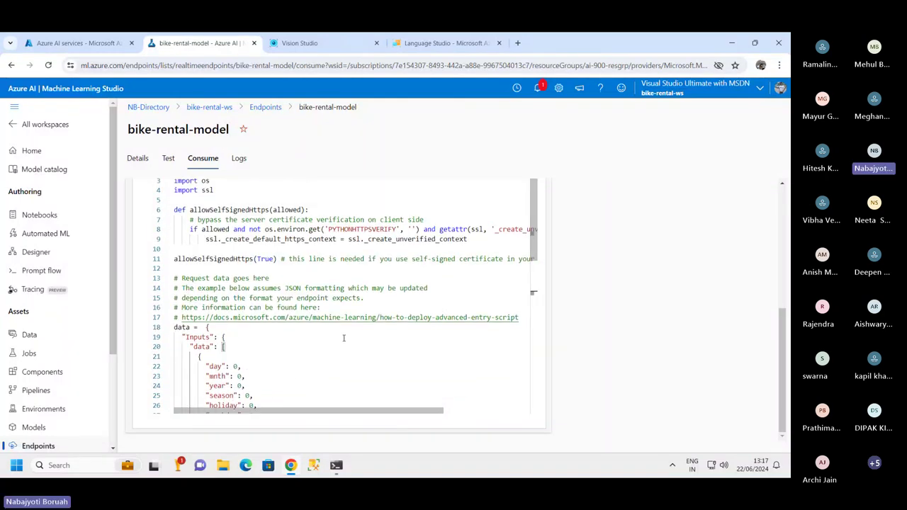
scroll(261, 350, "down", 3)
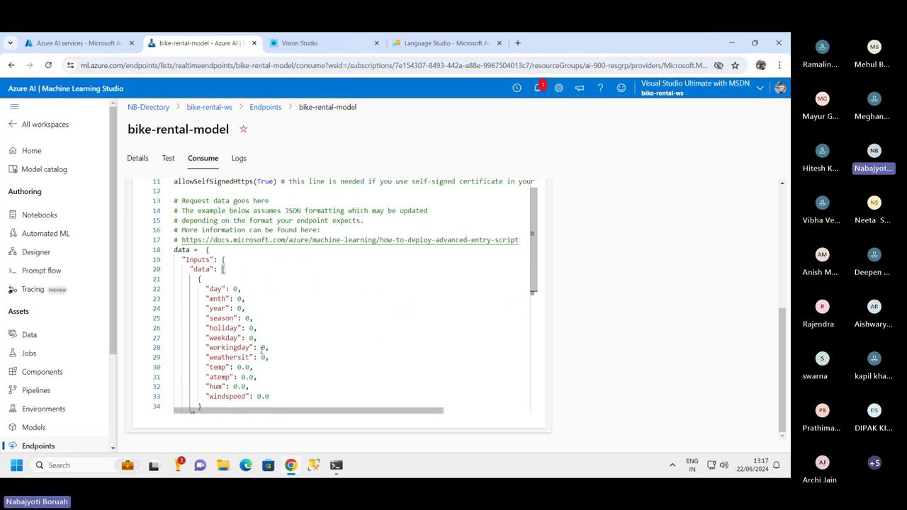
scroll(262, 350, "down", 6)
scroll(349, 359, "up", 4)
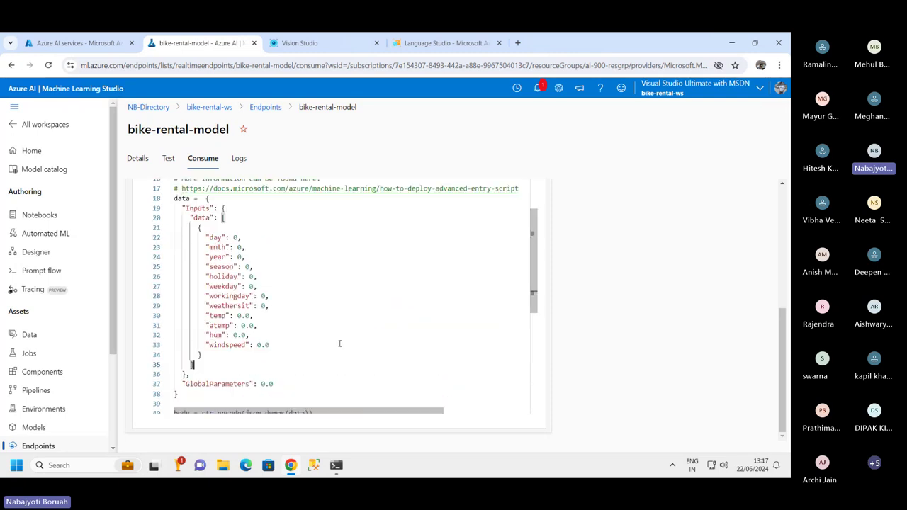
scroll(340, 343, "up", 4)
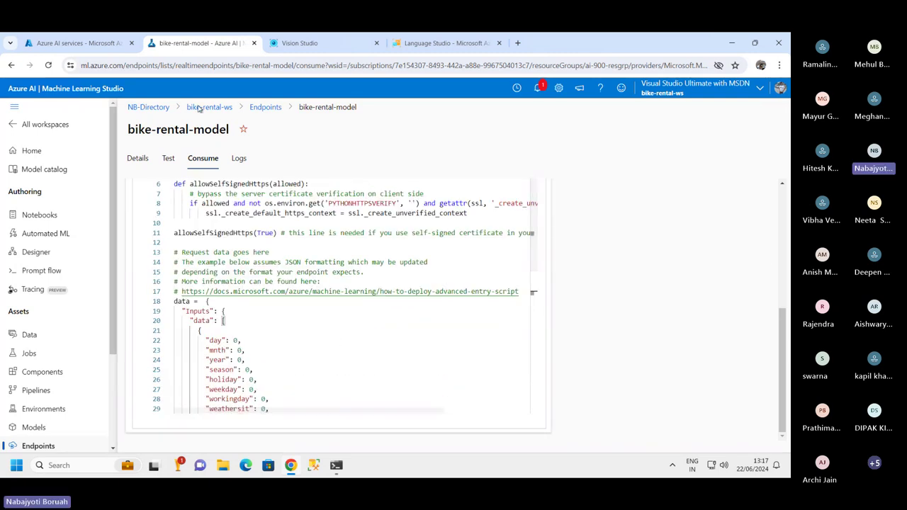
- Switch to the Azure portal's Azure AI services overview, highlight the "Build smarter apps and services" heading and view the service cards
left_click(93, 43)
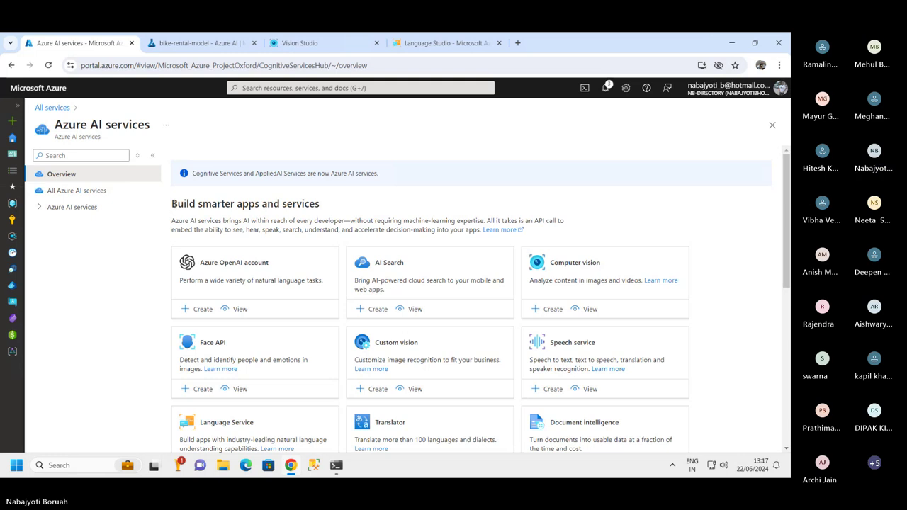
left_click_drag(172, 203, 320, 209)
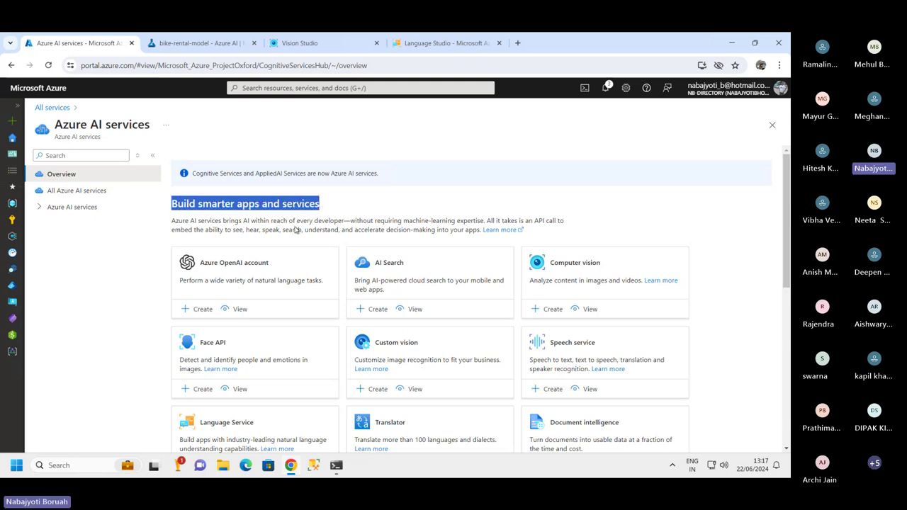
scroll(265, 262, "down", 1)
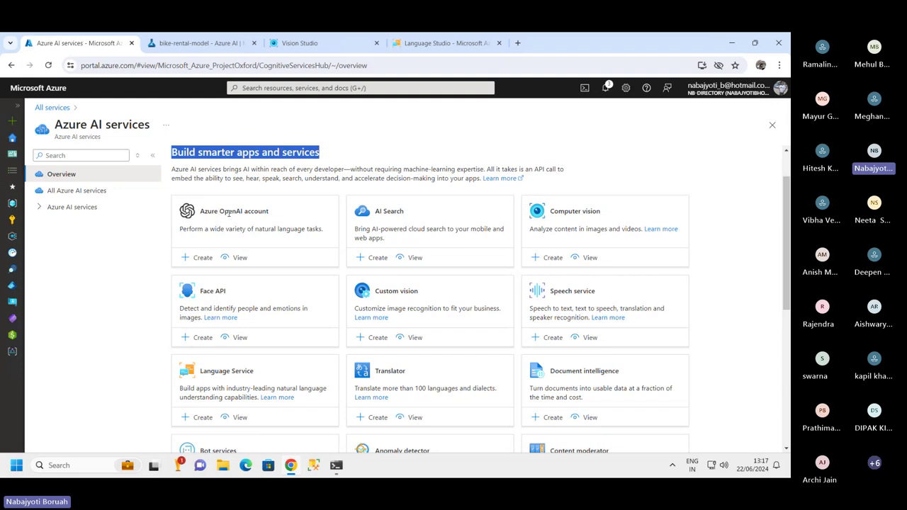
- Highlight the Azure OpenAI account card title and look through the Azure AI service cards down to QnA maker (classic)
left_click_drag(204, 212, 275, 217)
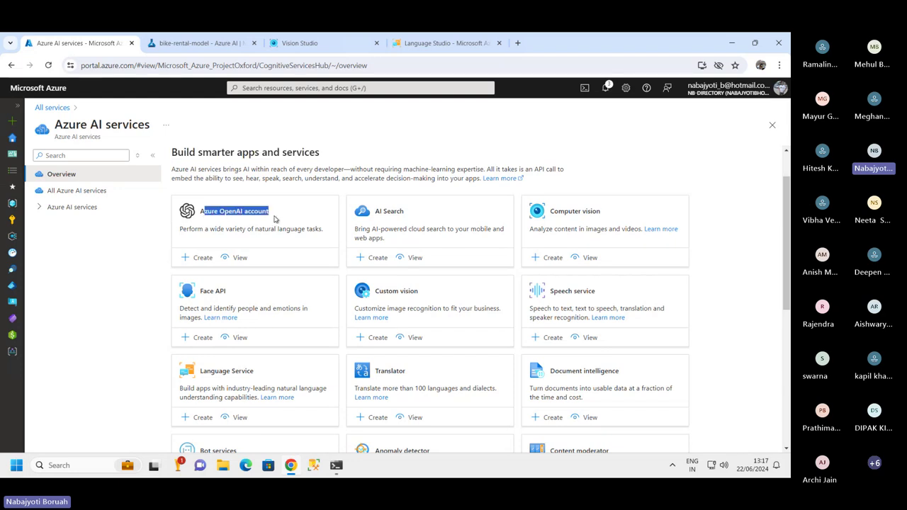
scroll(512, 374, "down", 5)
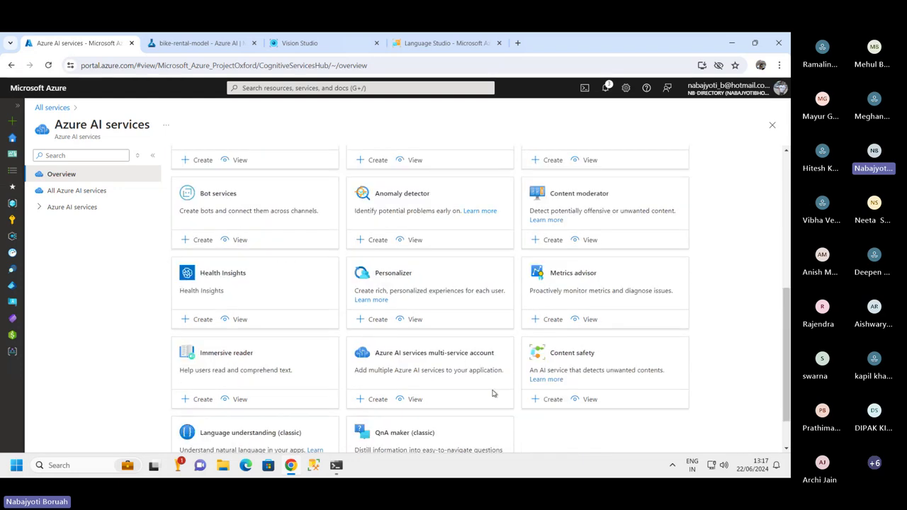
scroll(492, 390, "up", 4)
scroll(184, 205, "up", 2)
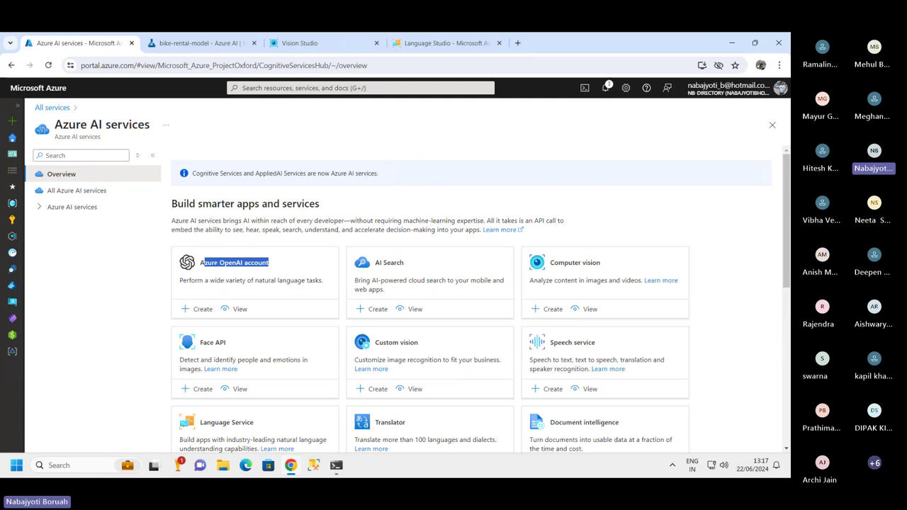
left_click(211, 264)
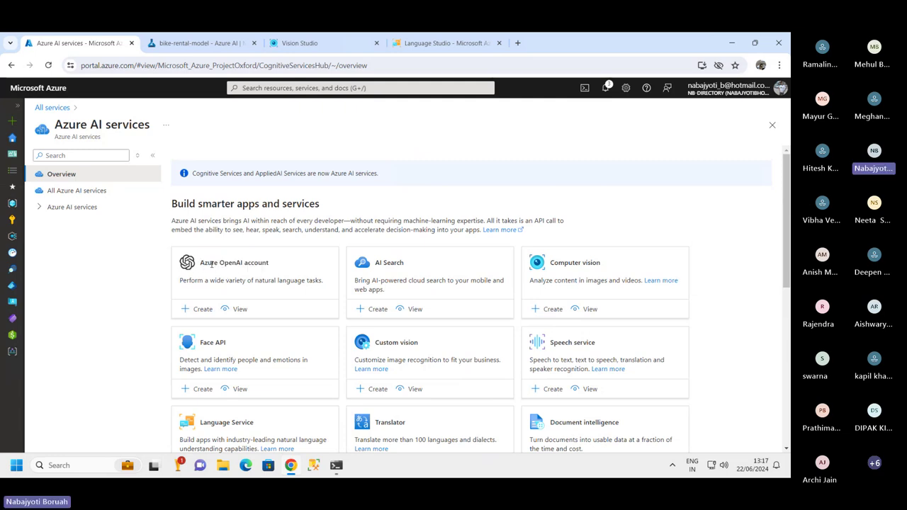
left_click_drag(204, 264, 268, 263)
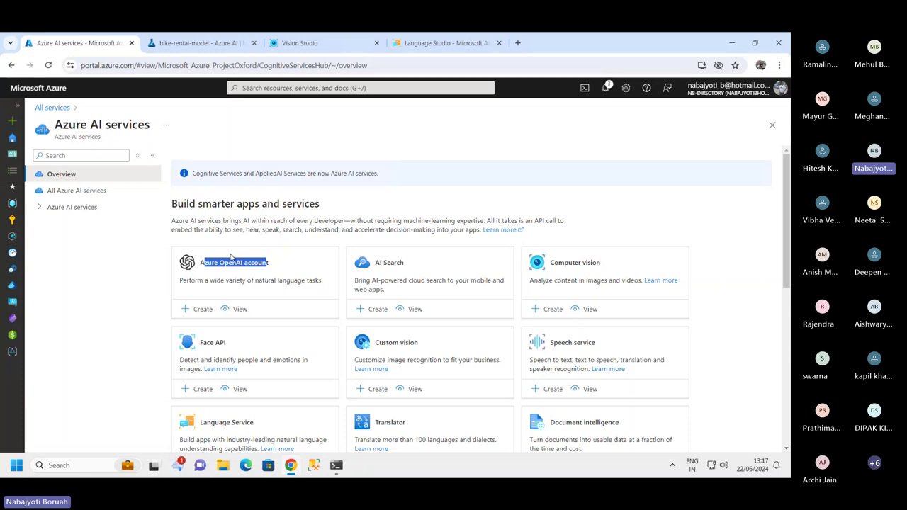
scroll(251, 253, "down", 3)
scroll(251, 251, "up", 2)
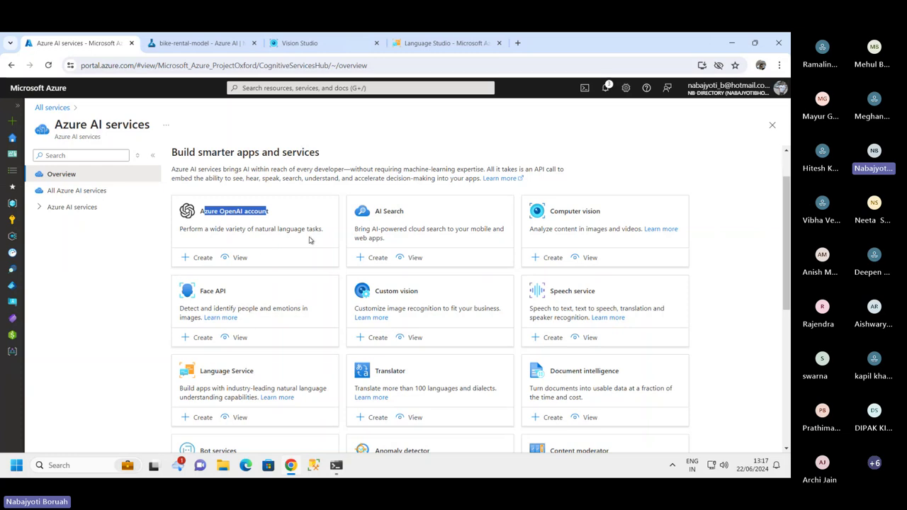
- Start creating an Azure OpenAI resource, highlight the Create Azure OpenAI heading, and select the ai-900-resgrp resource group
left_click(204, 260)
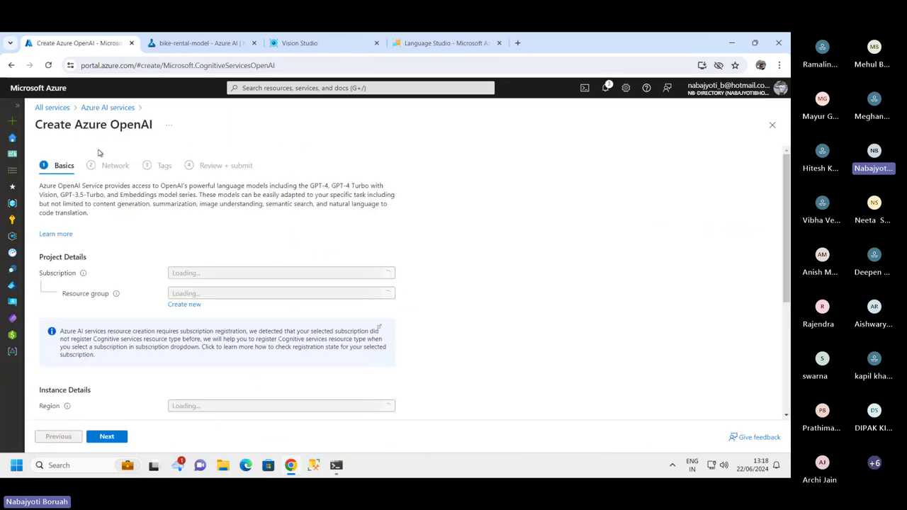
double_click(44, 125)
left_click_drag(157, 128, 178, 136)
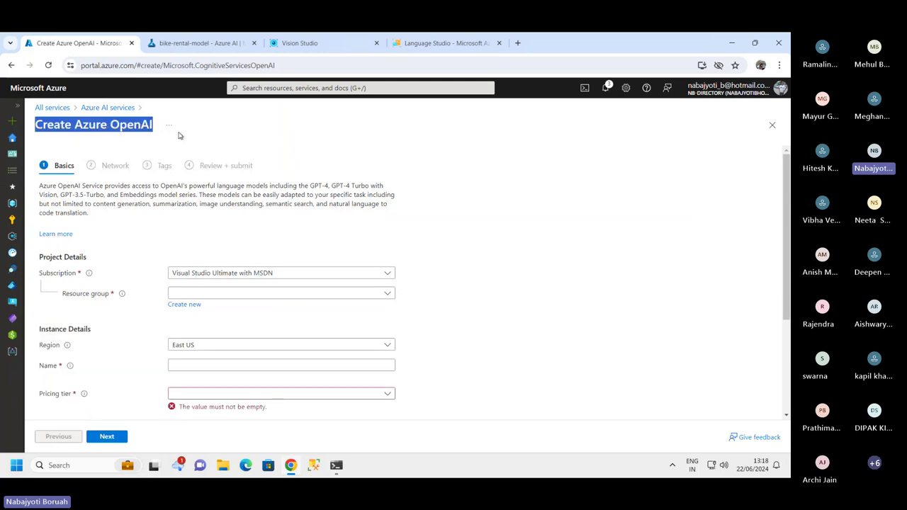
left_click(121, 140)
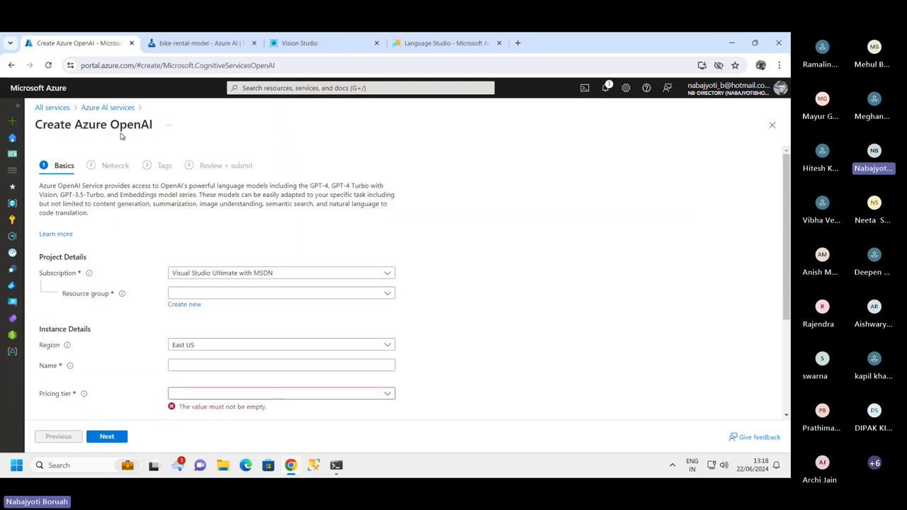
left_click(204, 295)
left_click(196, 336)
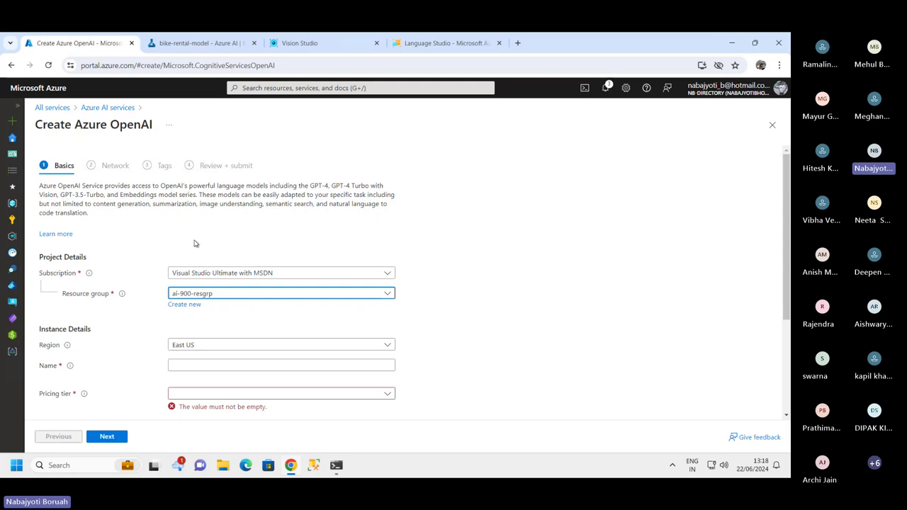
- Name the Azure OpenAI instance demo-gen-ai-srv and set its pricing tier to Standard S0
scroll(202, 263, "down", 2)
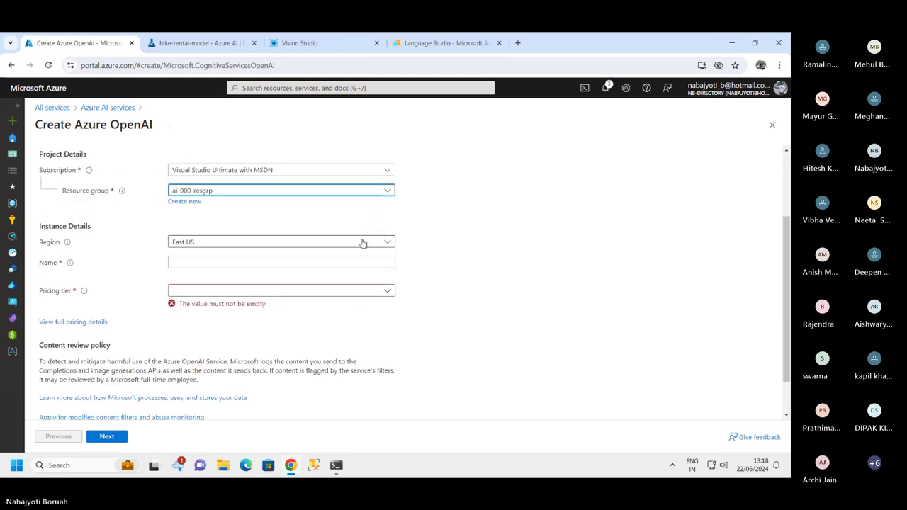
left_click(187, 263)
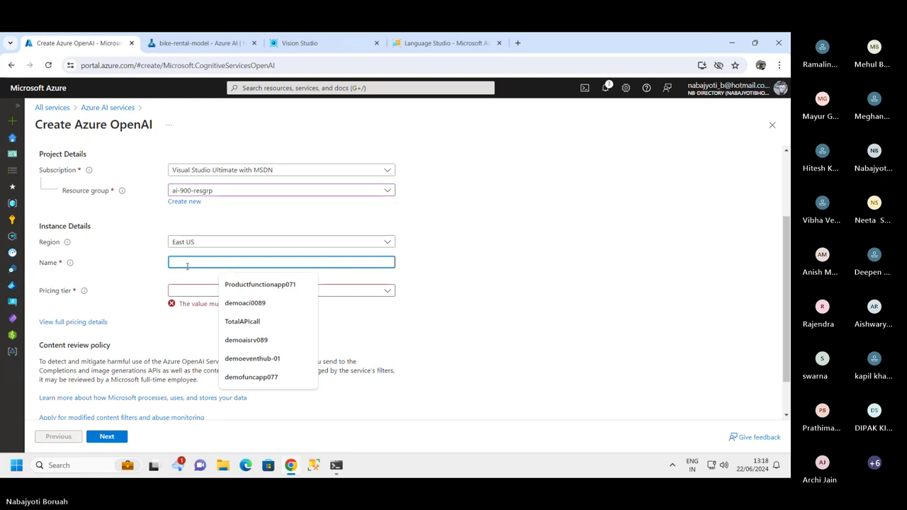
type("demo-")
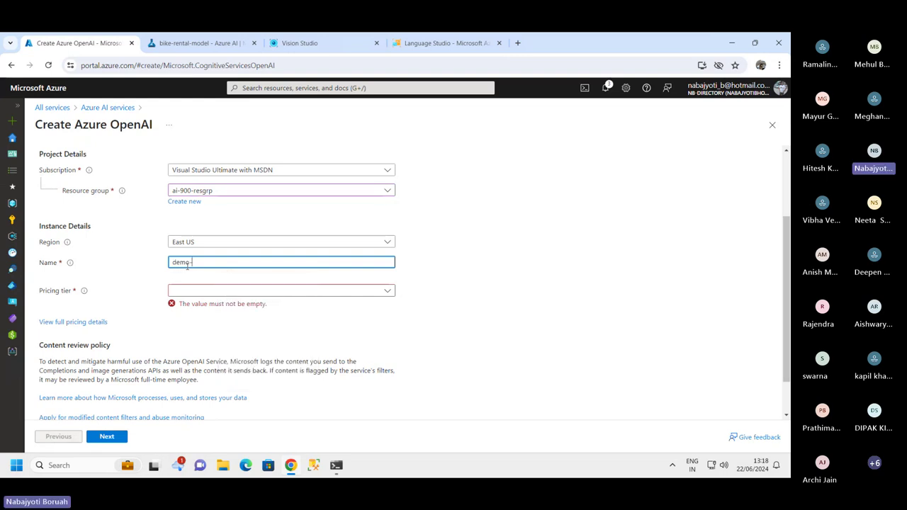
type("gen-ai-srv")
left_click(201, 293)
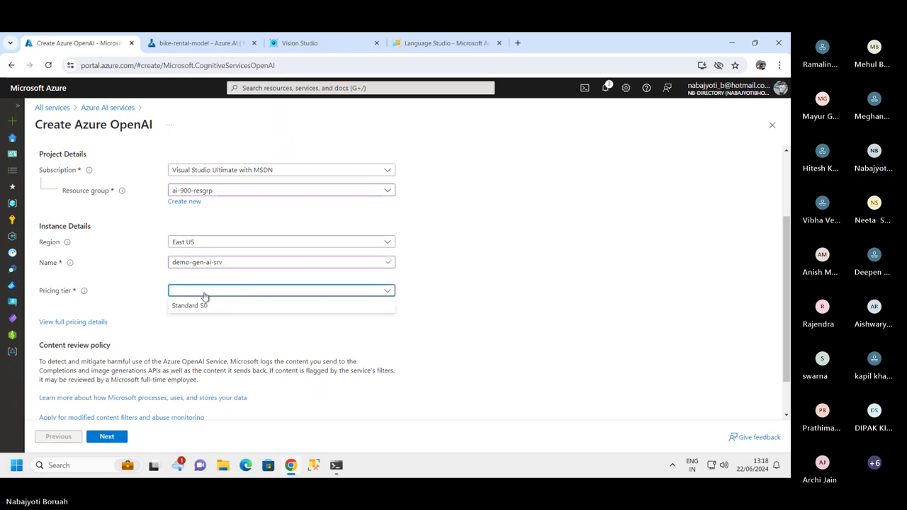
left_click(202, 304)
- Keep the default network access and empty tags, and submit the Azure OpenAI resource for creation
scroll(170, 320, "down", 1)
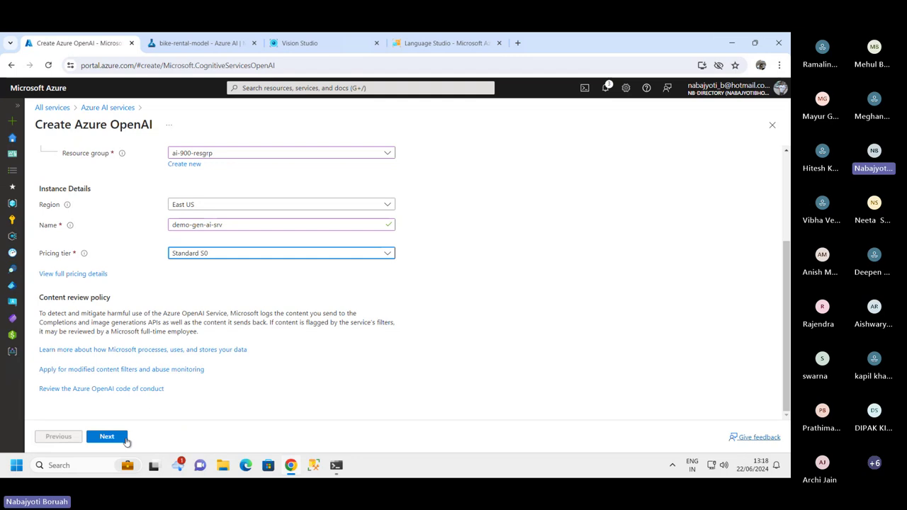
left_click(107, 436)
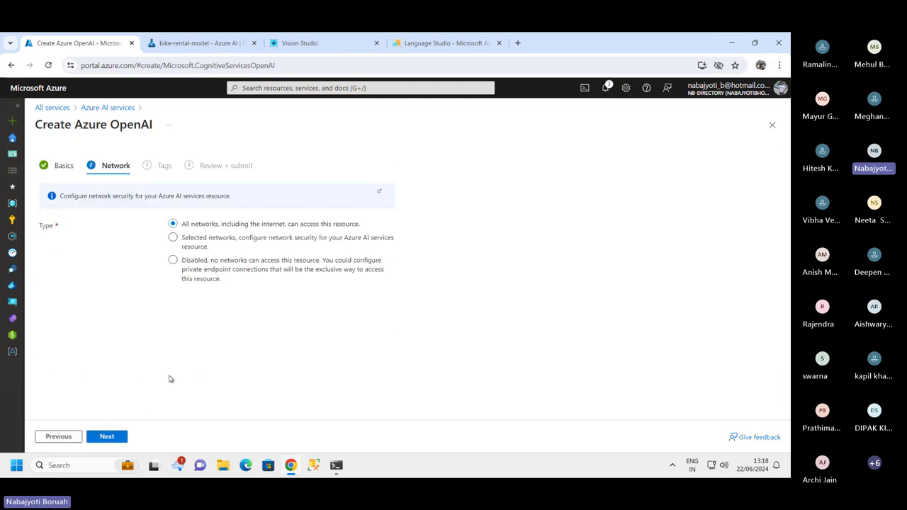
left_click(107, 437)
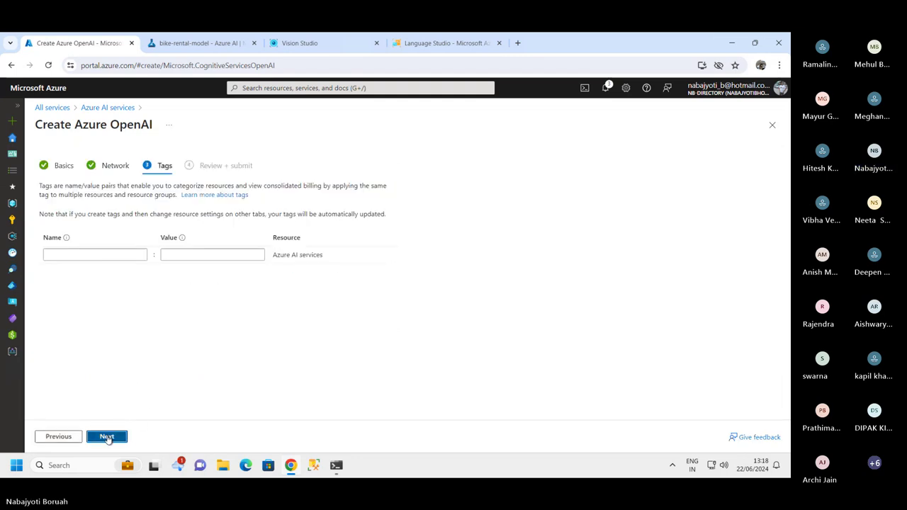
left_click(107, 436)
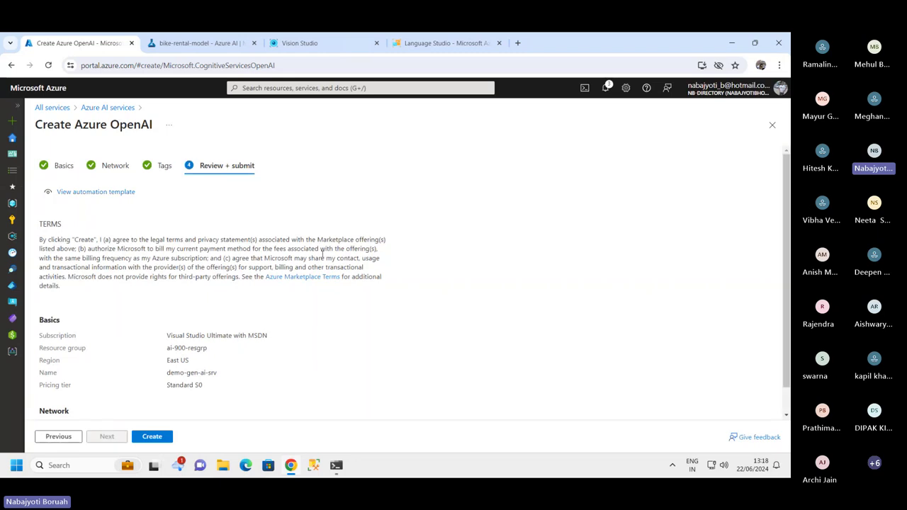
left_click(170, 437)
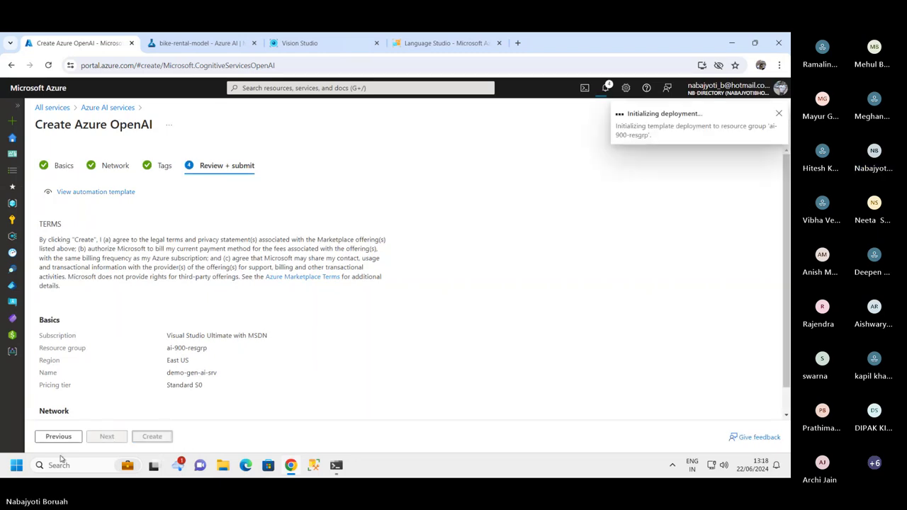
- Switch to Notepad, open a new blank document beside the existing ones, and maximize the window
left_click(17, 465)
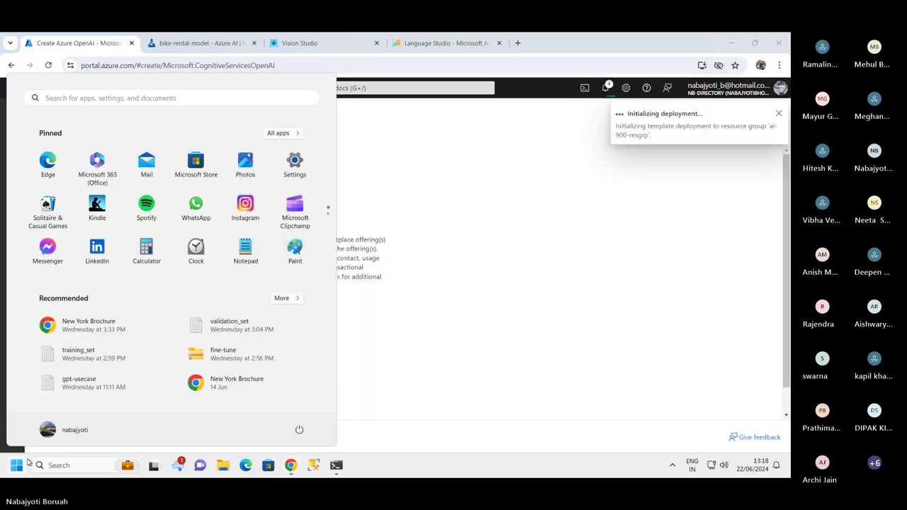
type("note")
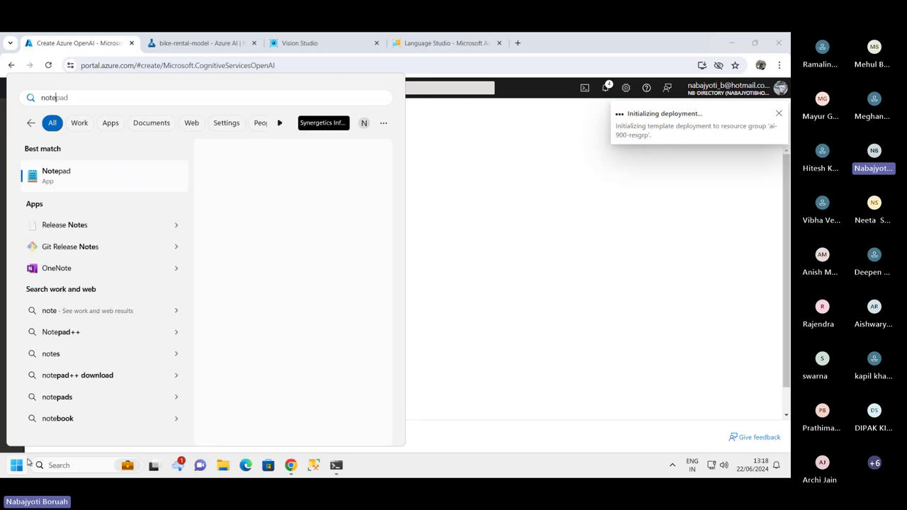
key("Return")
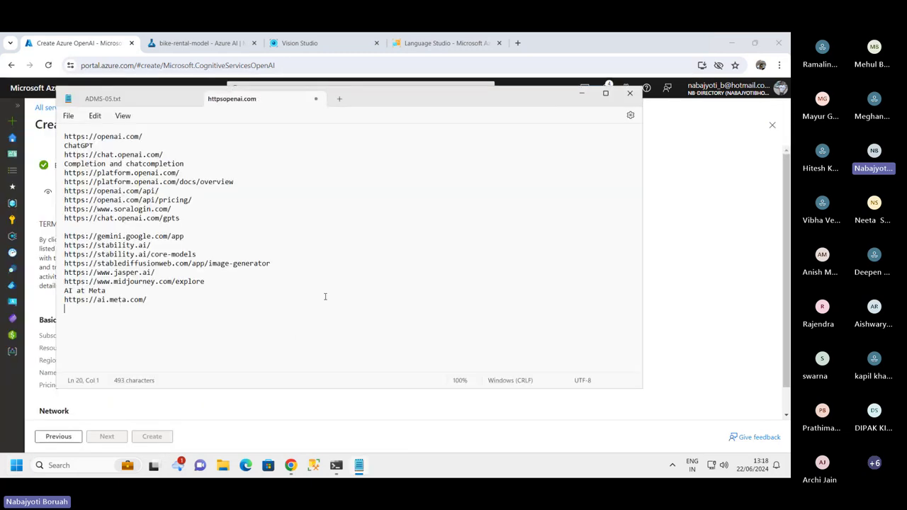
left_click(339, 100)
left_click(605, 94)
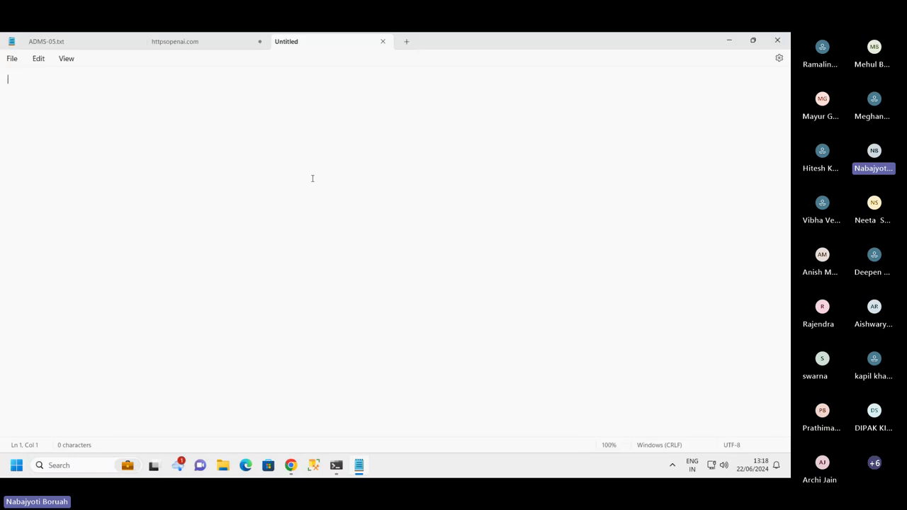
- Write the note "Generative AI - Used for creating new / original content [text/image/music/videos]" in the blank document
scroll(312, 177, "up", 4, "ctrl")
scroll(312, 179, "up", 1, "ctrl")
type("Gen")
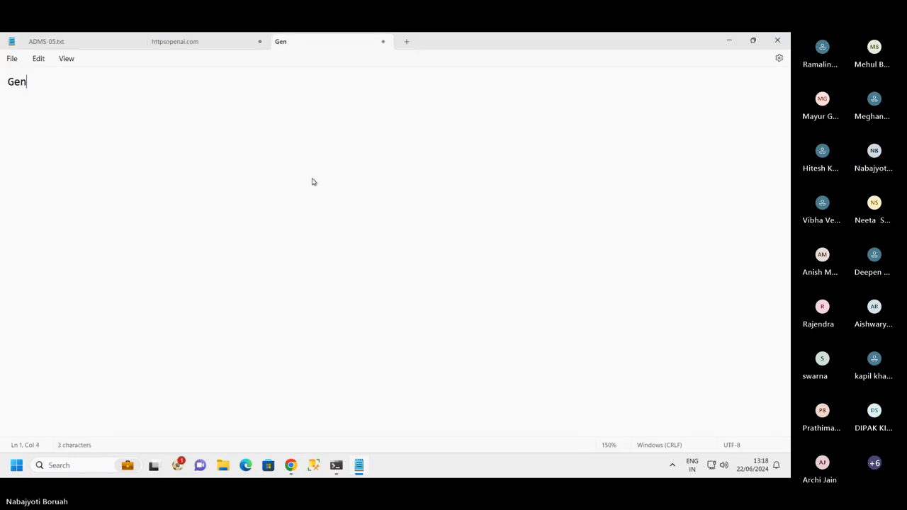
type("erative ")
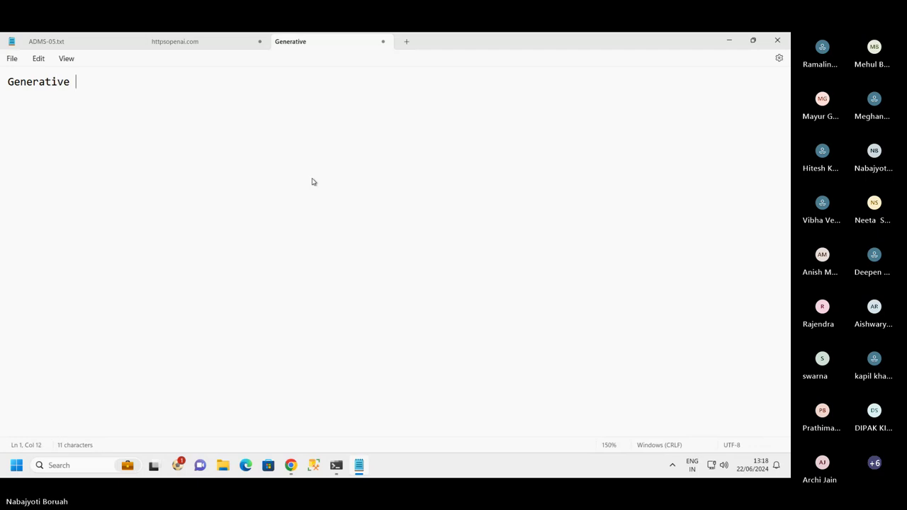
type("AI ")
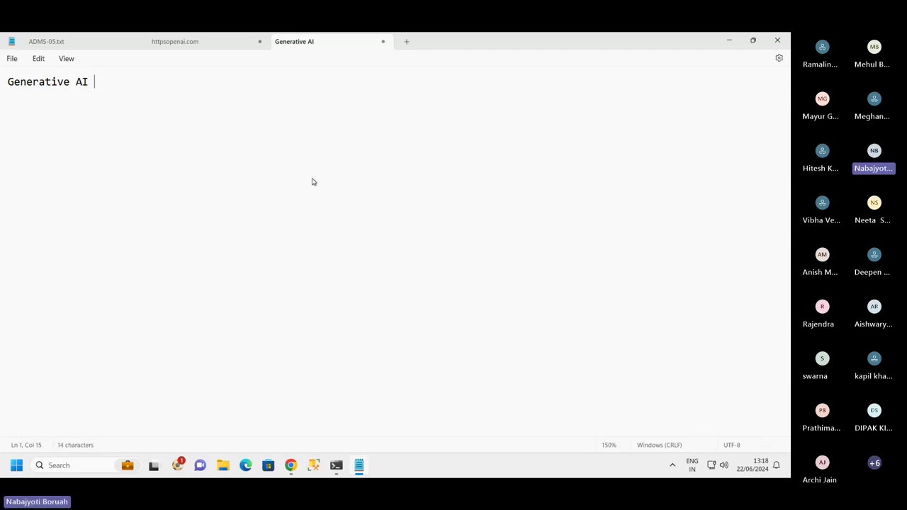
type("- Used for c")
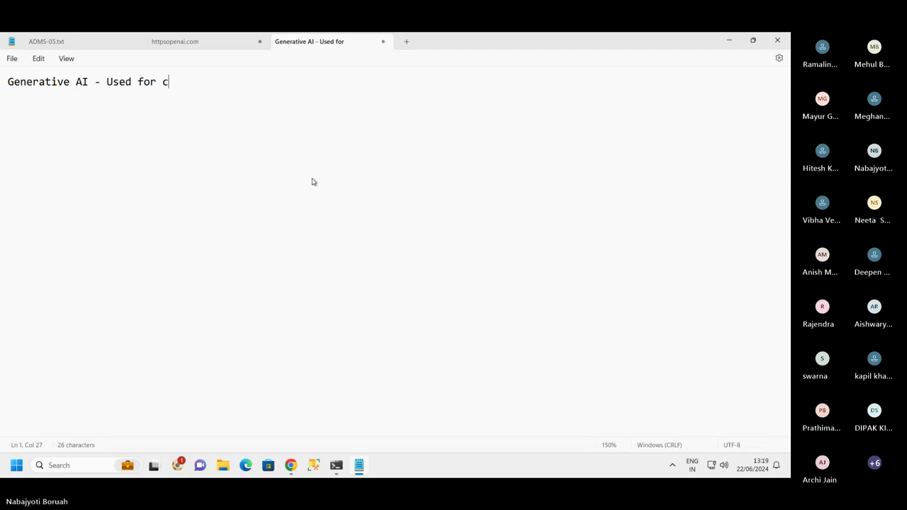
type("reating ")
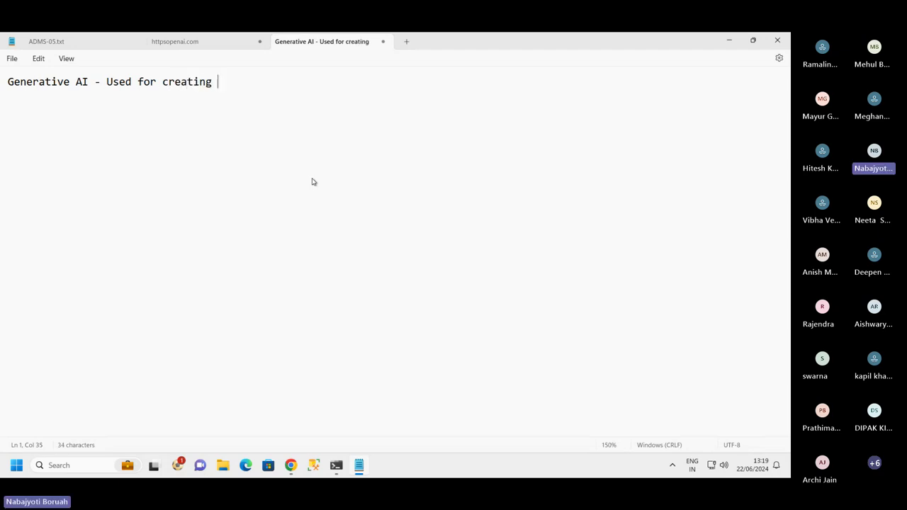
type("new / or")
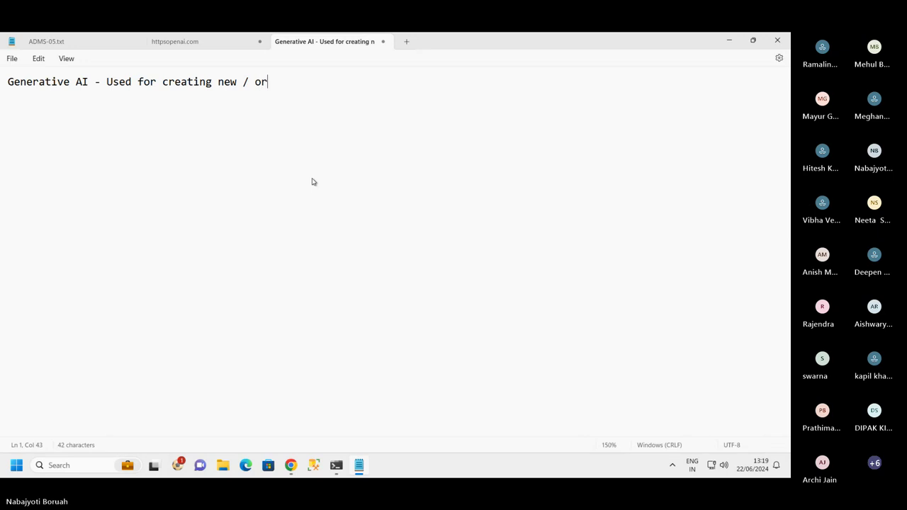
type("iginal con")
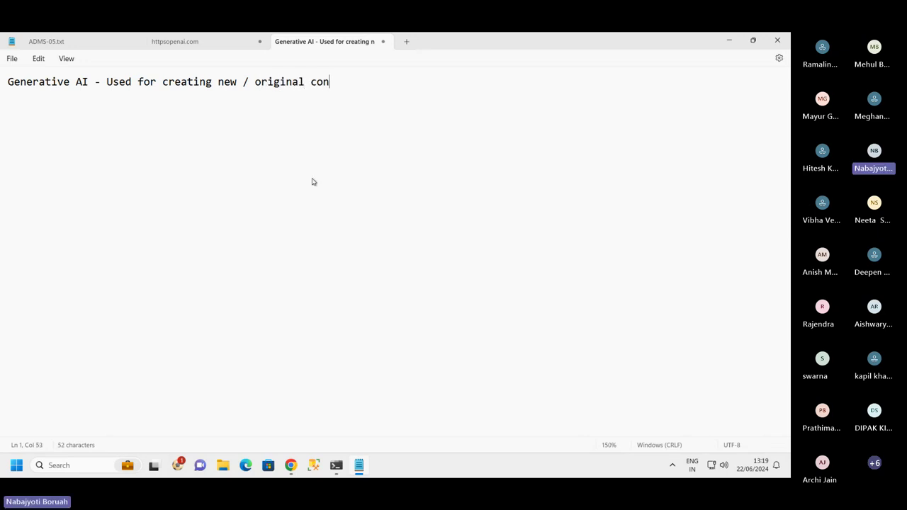
type("ten")
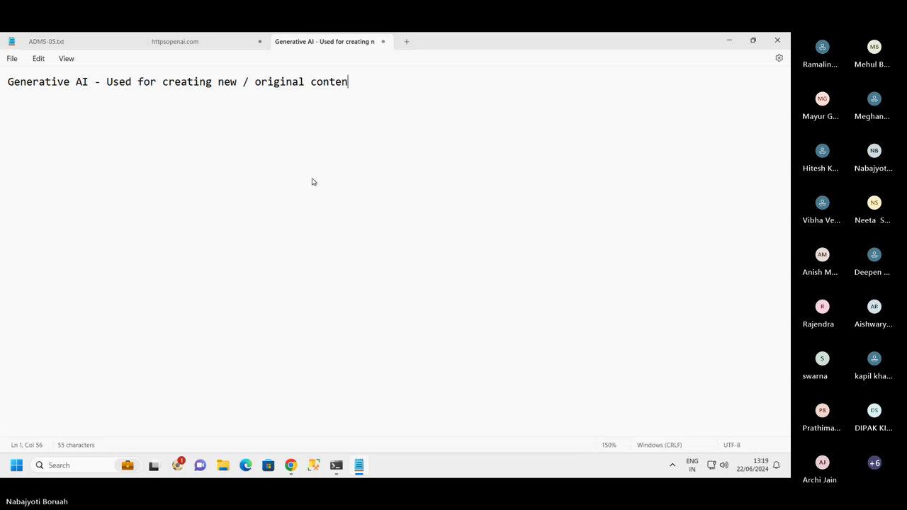
type("t [")
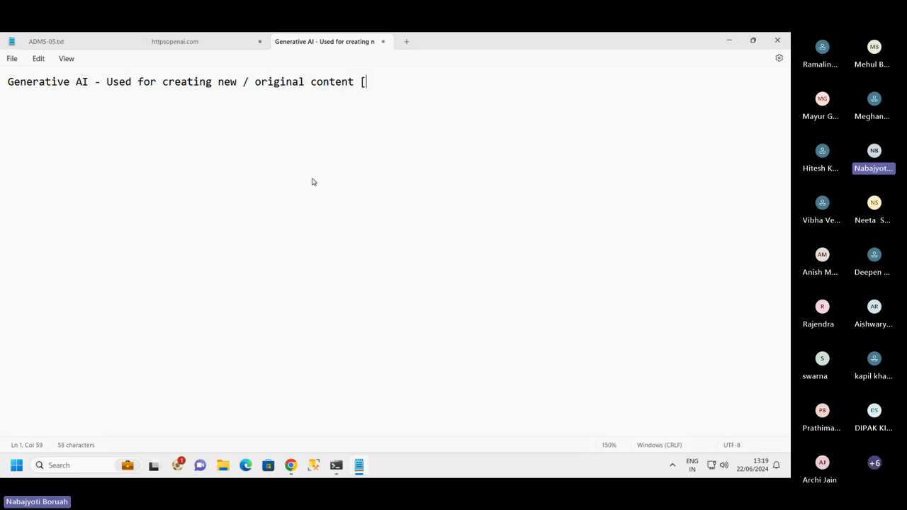
type("text/image/music")
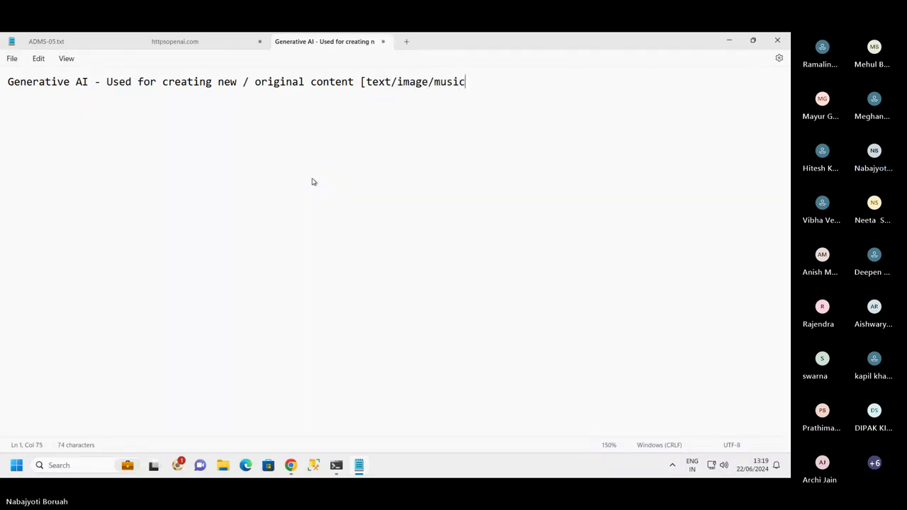
type("/videos")
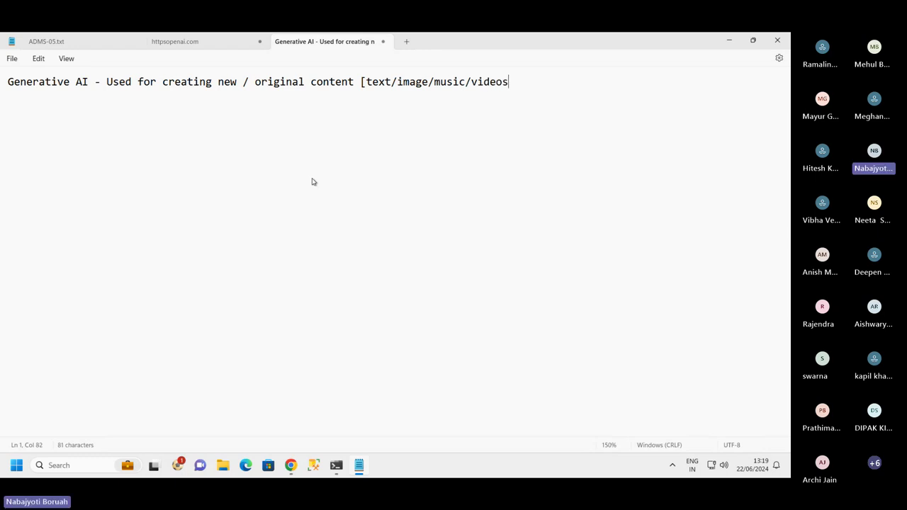
type("]")
- Add the line "Traditional AI - Used for prediction/classification/dm etc." above the Generative AI note
key("Return")
key("Up")
key("Return")
key("Up")
type("Tr")
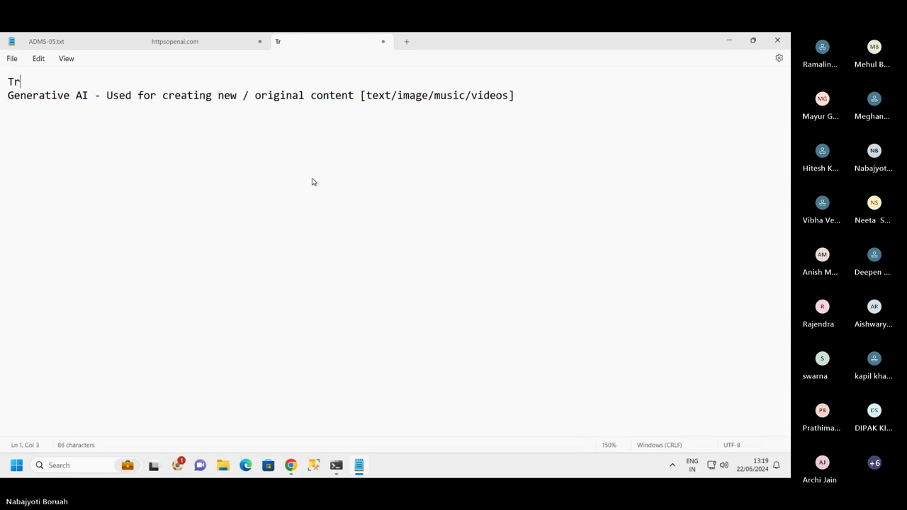
type("aditional AI -")
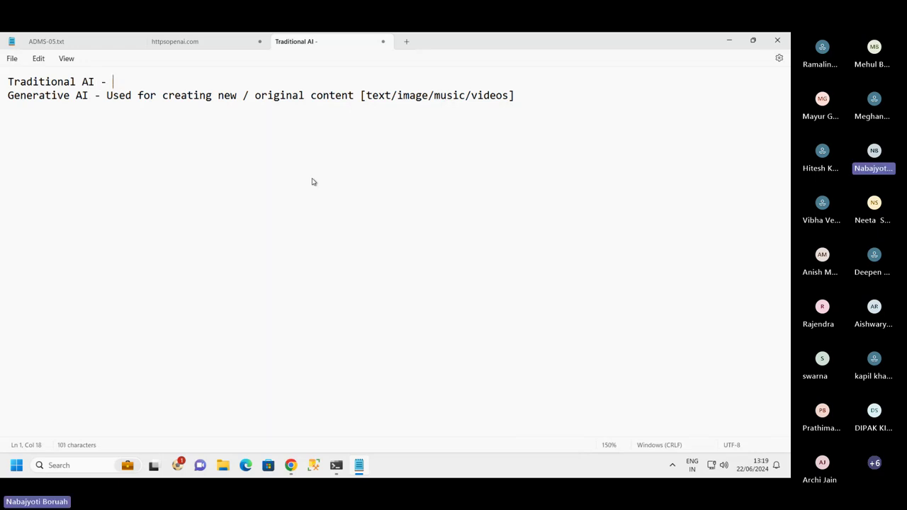
type("Used ")
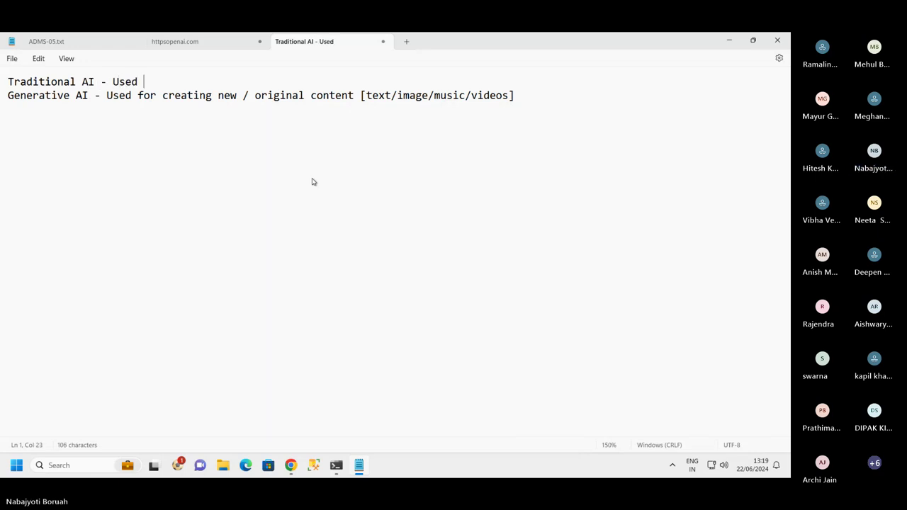
type("for predi")
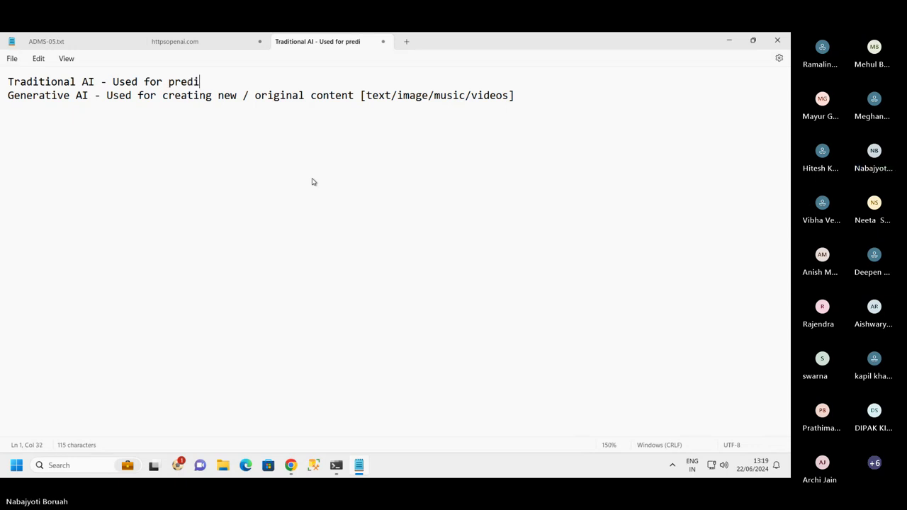
type("ction/")
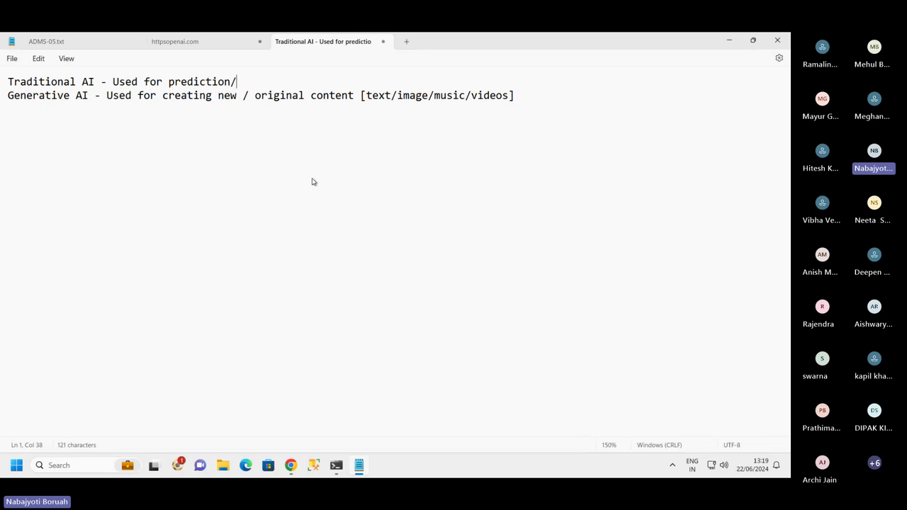
type("classi")
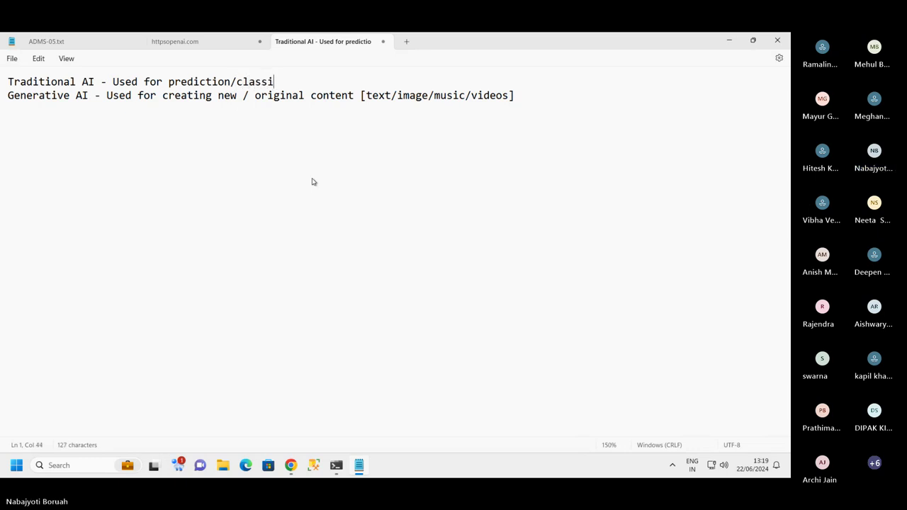
type("fication")
key("BackSpace")
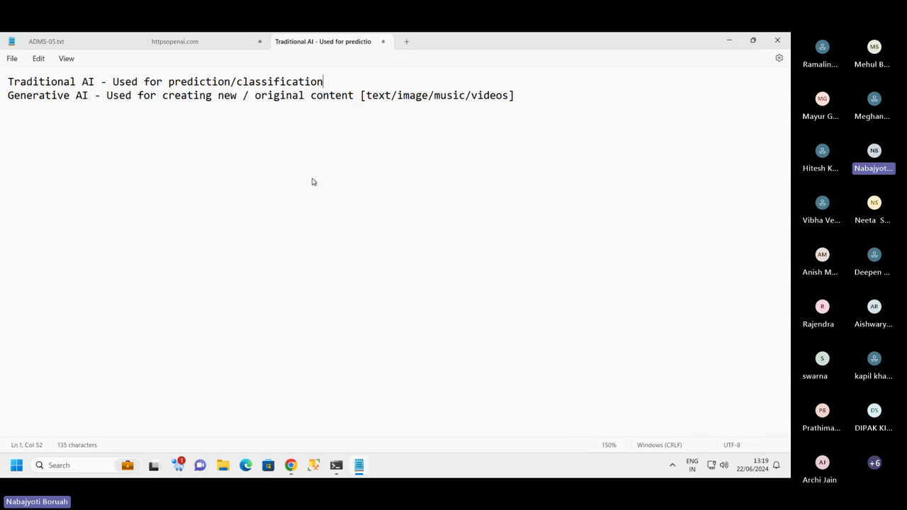
type("/")
type("d")
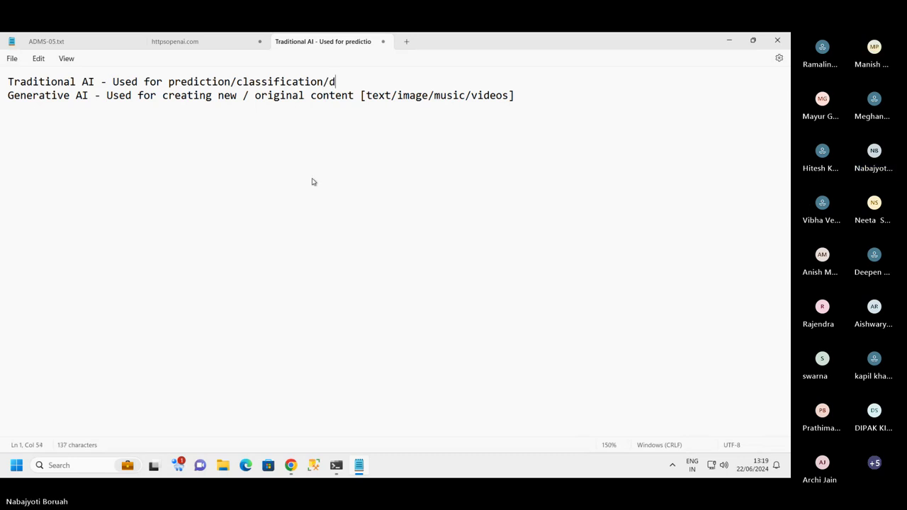
type("m etc.")
- Add "Driven by ML/DL models" beneath the Traditional AI line, followed by a blank line separating it from the Generative AI note
left_click_drag(391, 80, 8, 83)
left_click(389, 88)
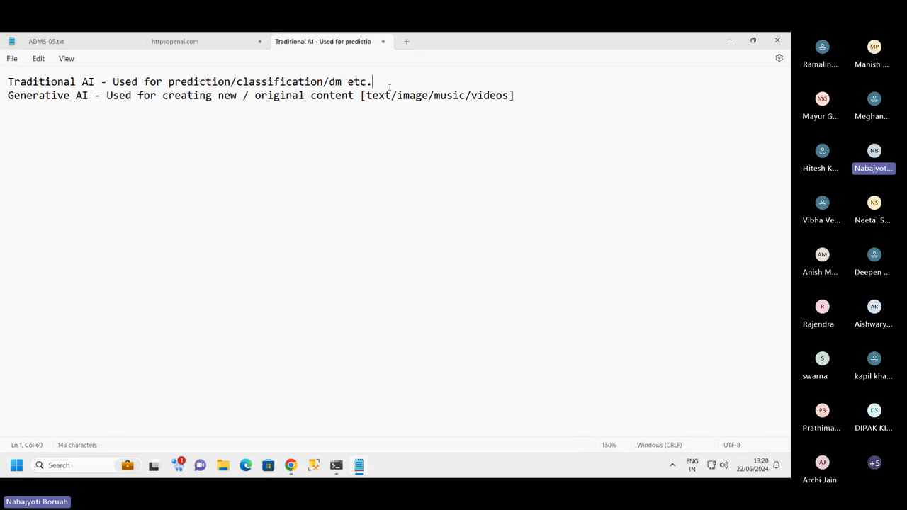
key("Return")
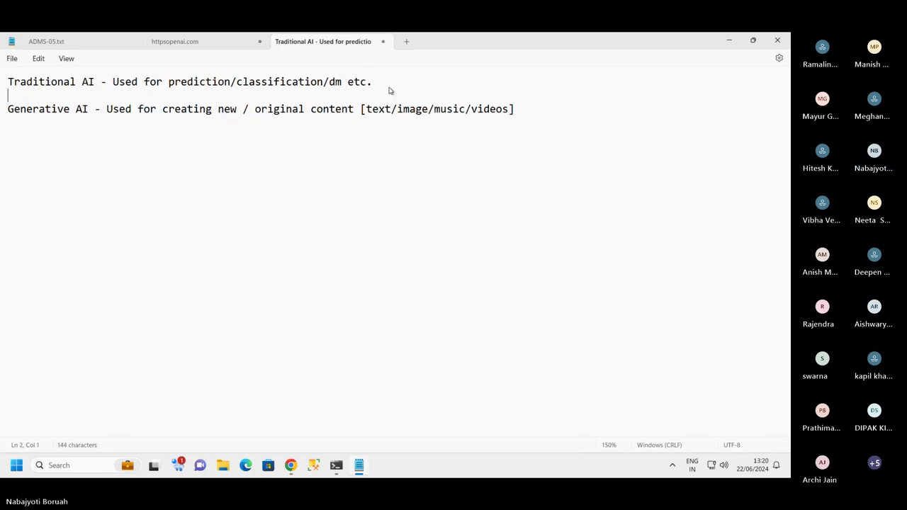
type("Driven by ML")
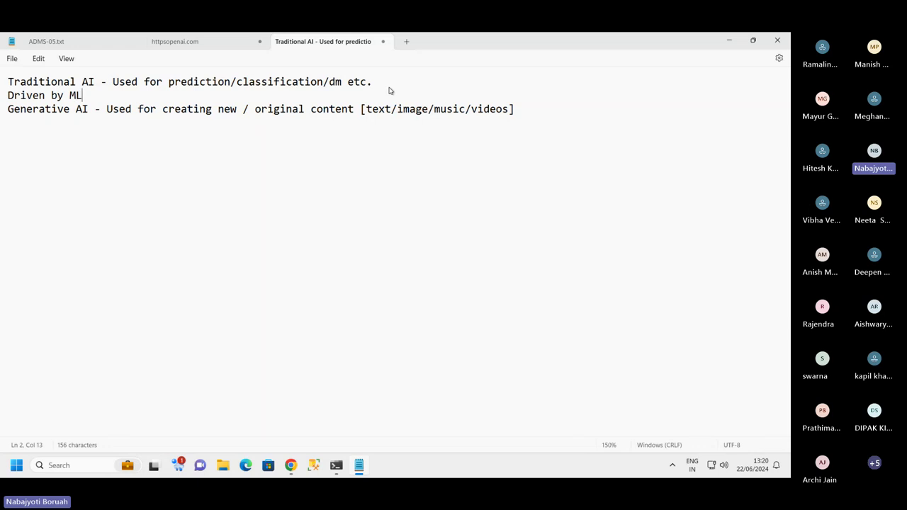
type("/DL models")
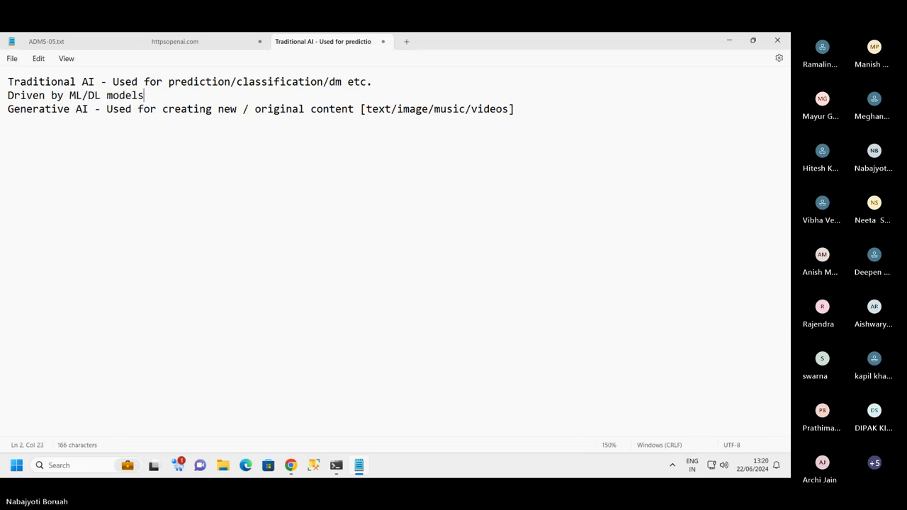
key("Return")
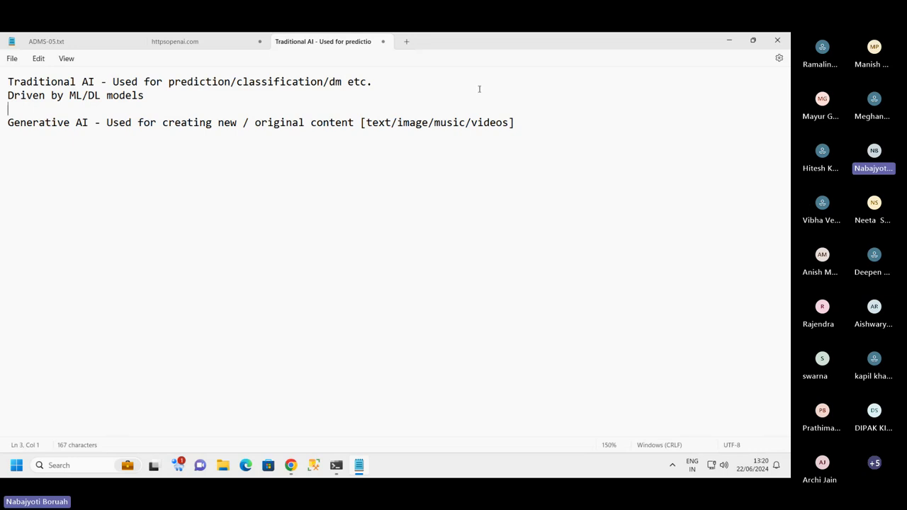
- Begin a new line directly beneath the Generative AI note, starting with "Dri"
left_click(526, 119)
key("Return")
type("Dri")
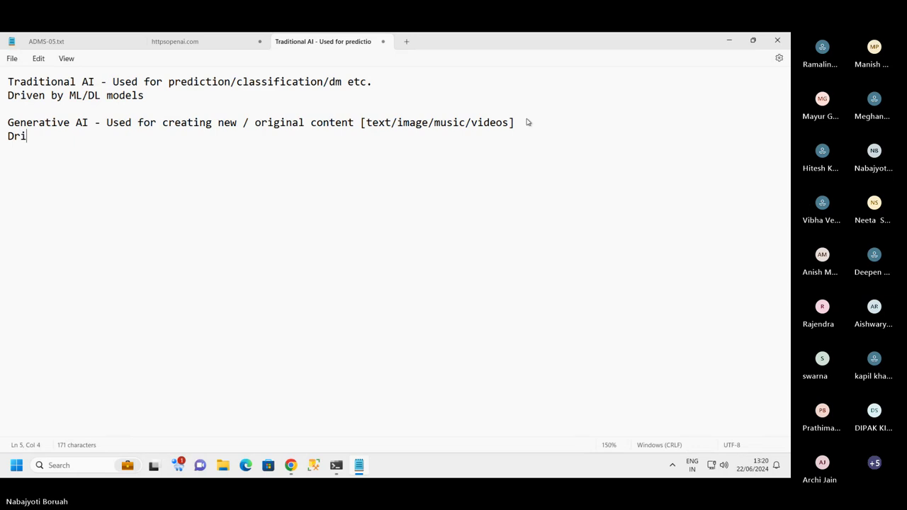
- Complete the line under the Generative AI definition as "Driven DL Model called LLM (Large Language Model)"
type("ven D")
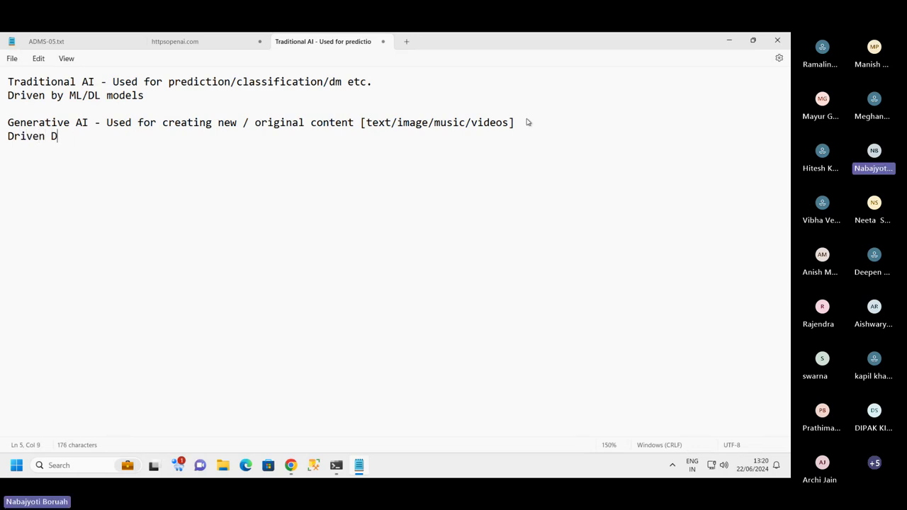
type("L Mode")
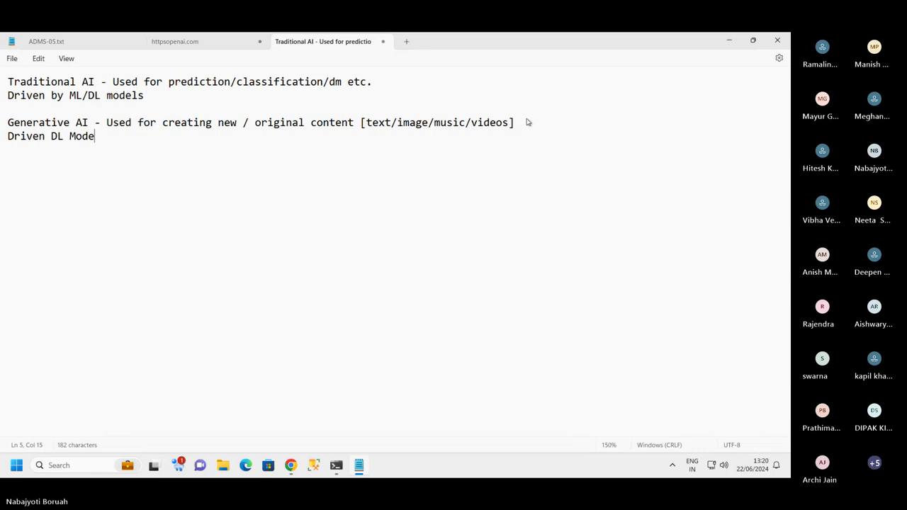
type("l called LLM (Large ")
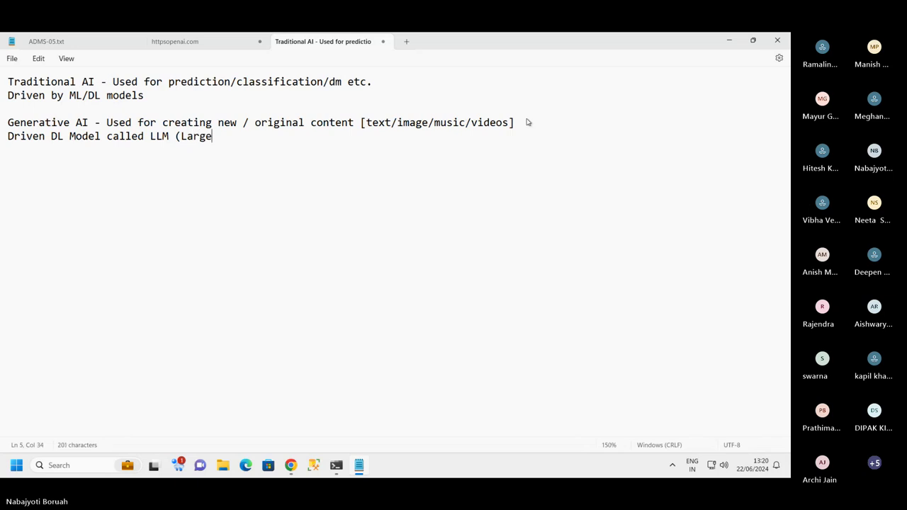
type("Language Model")
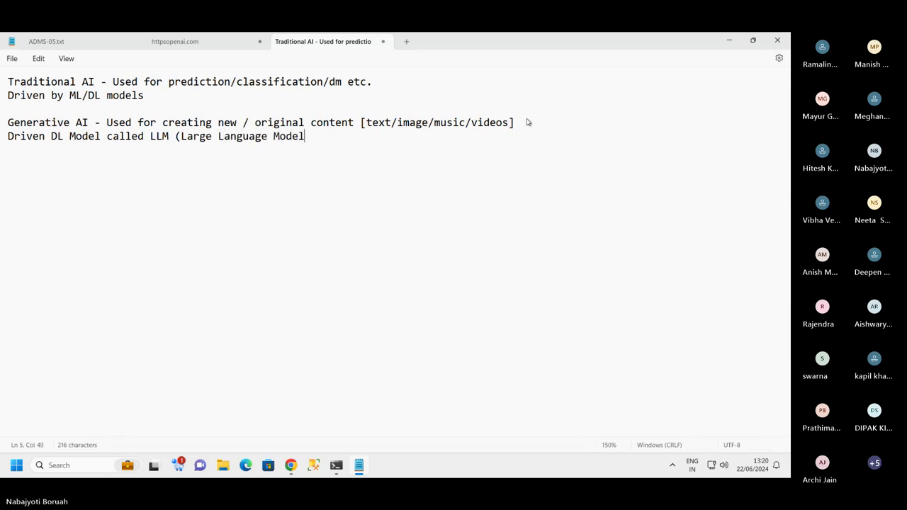
type(")")
- Add the line "In text -> Prompt ->out put text -> Response" below the LLM line, separated by a blank line
key("Return")
key("Return")
type("In ")
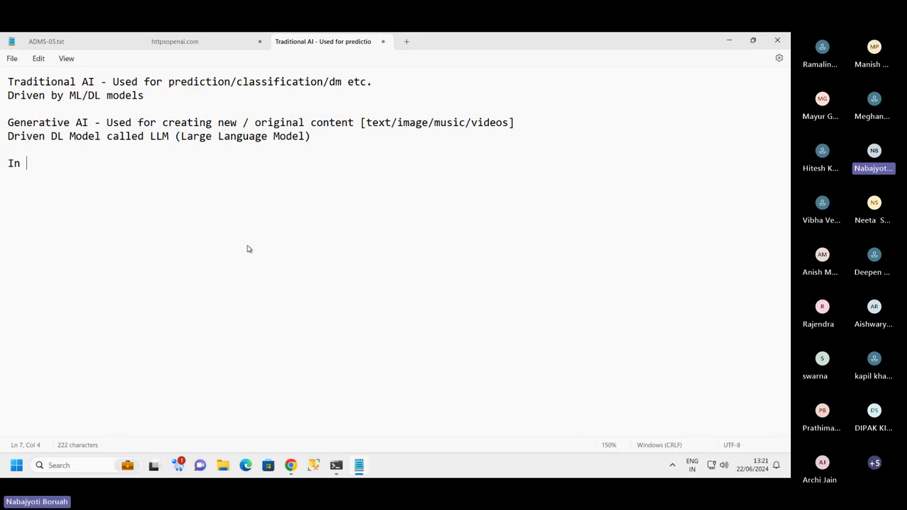
type("text -> Pro")
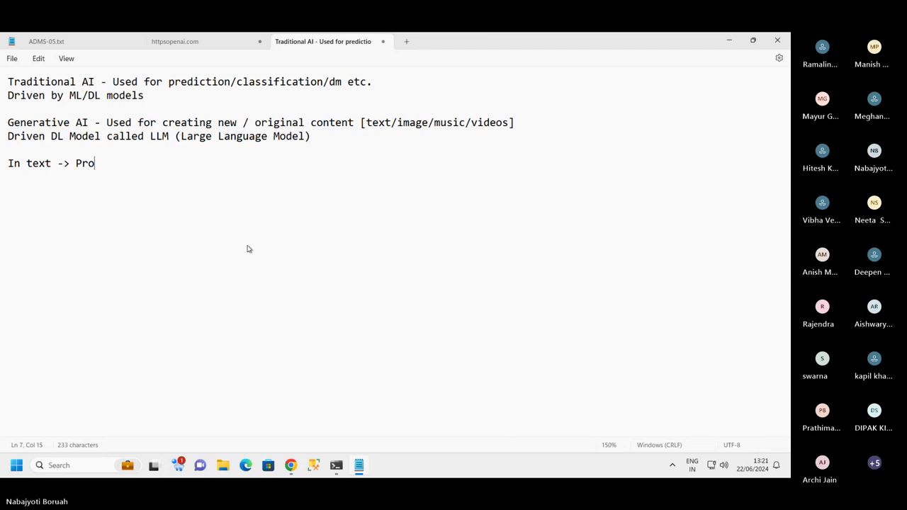
type("mpt ")
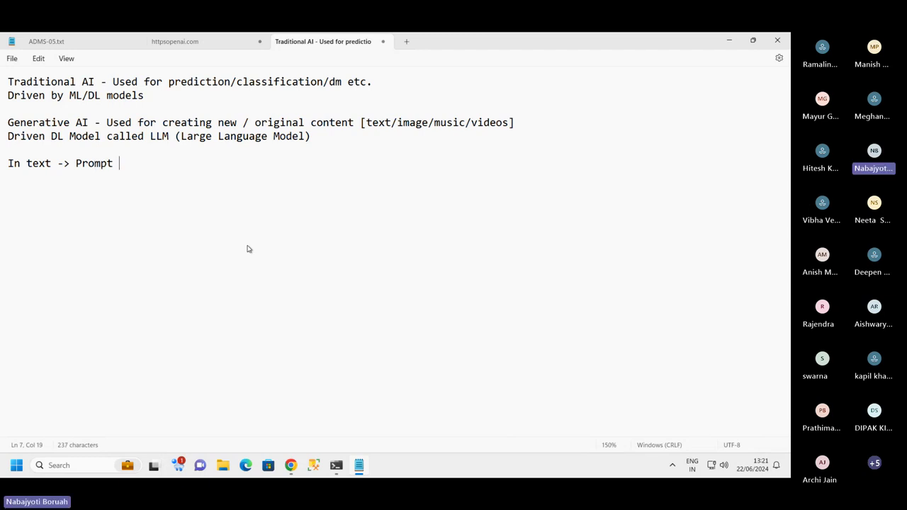
type("->out pu")
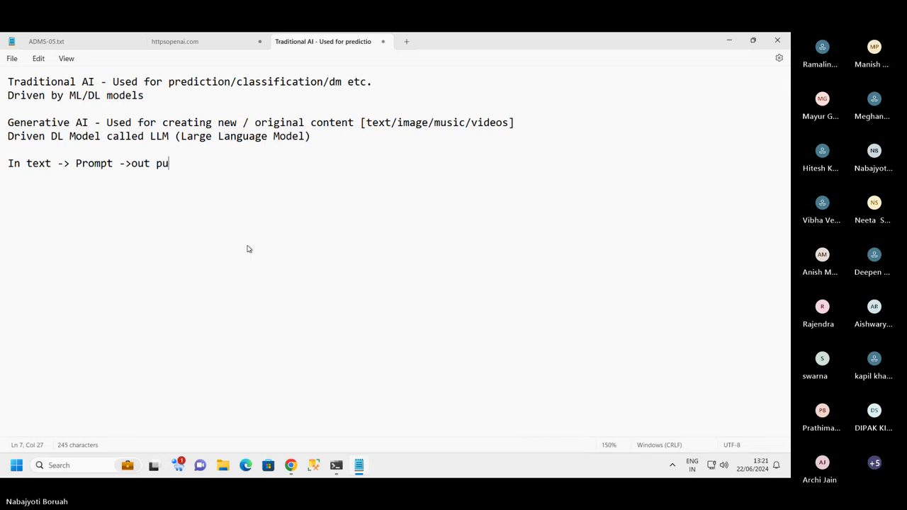
type("t text ")
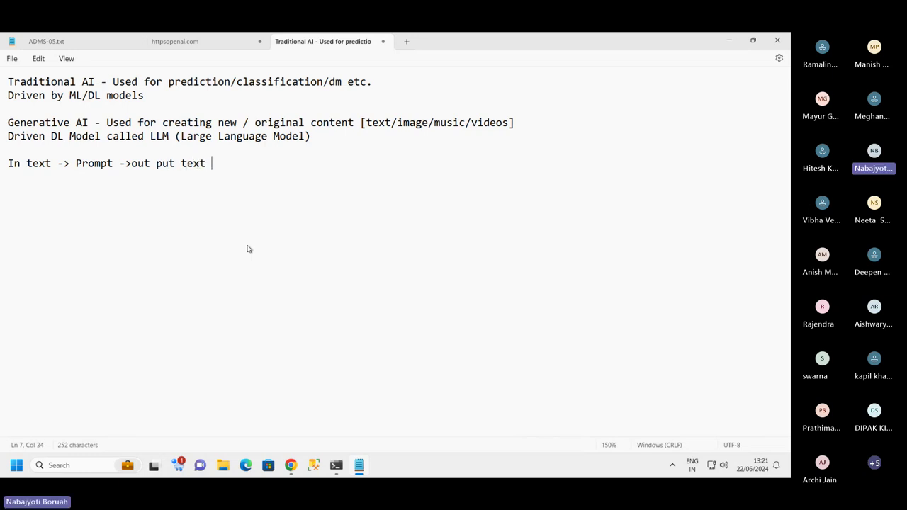
type("-> Resp")
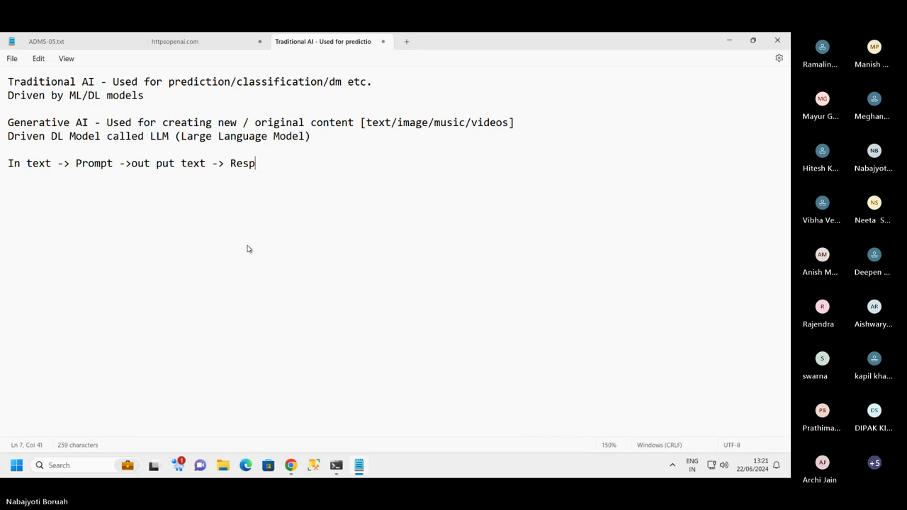
type("onse")
left_click_drag(288, 163, 7, 163)
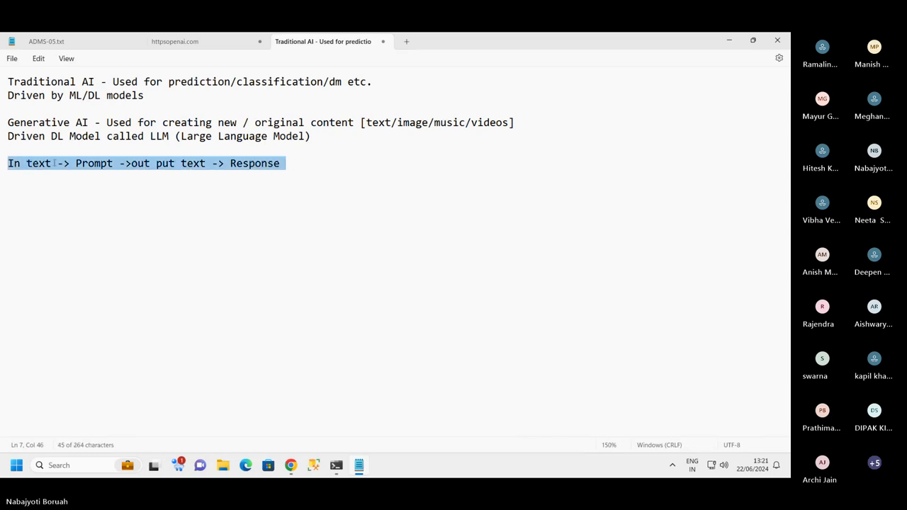
left_click(114, 176)
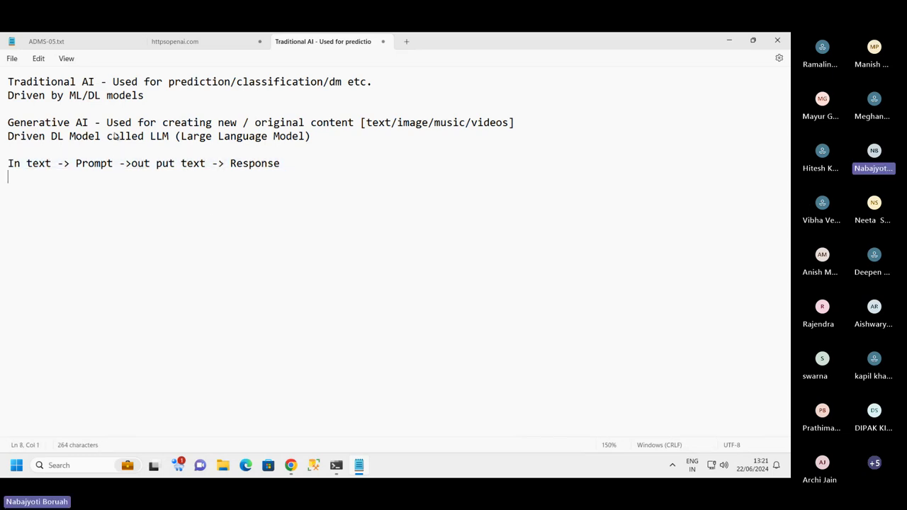
left_click_drag(112, 136, 296, 165)
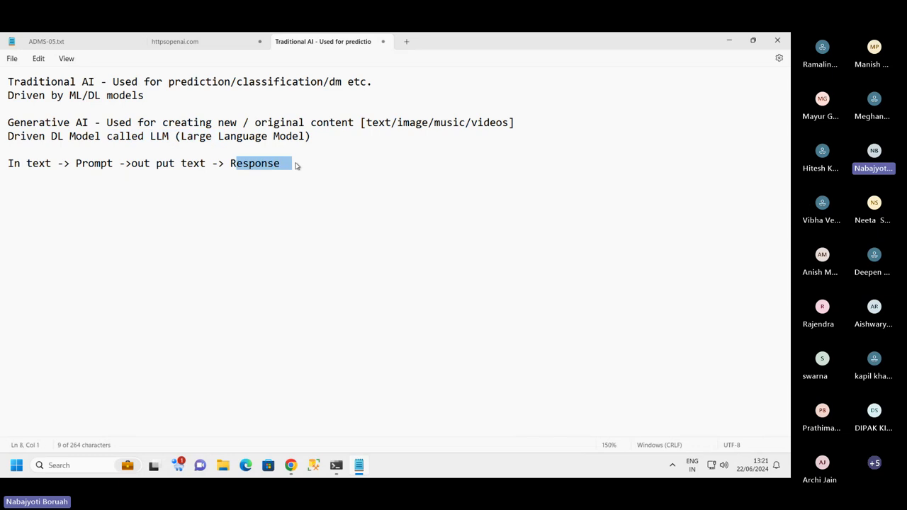
left_click(231, 194)
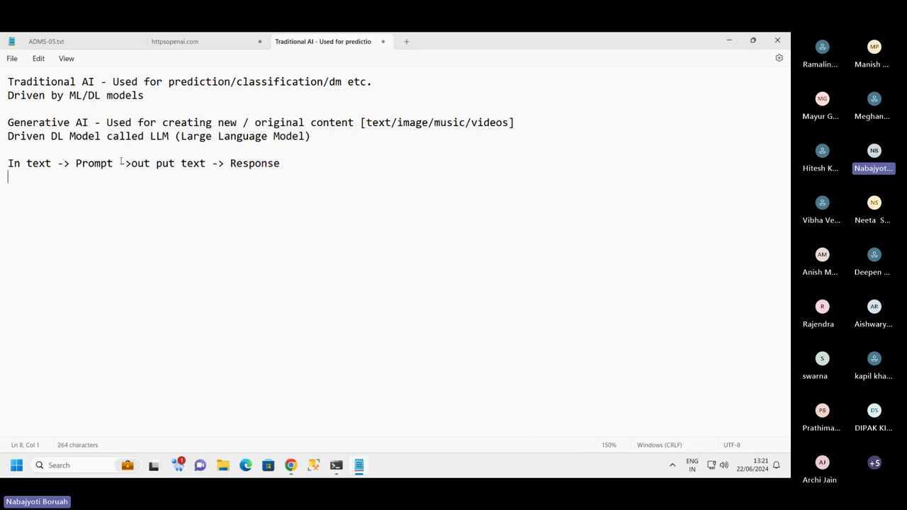
left_click_drag(121, 162, 80, 165)
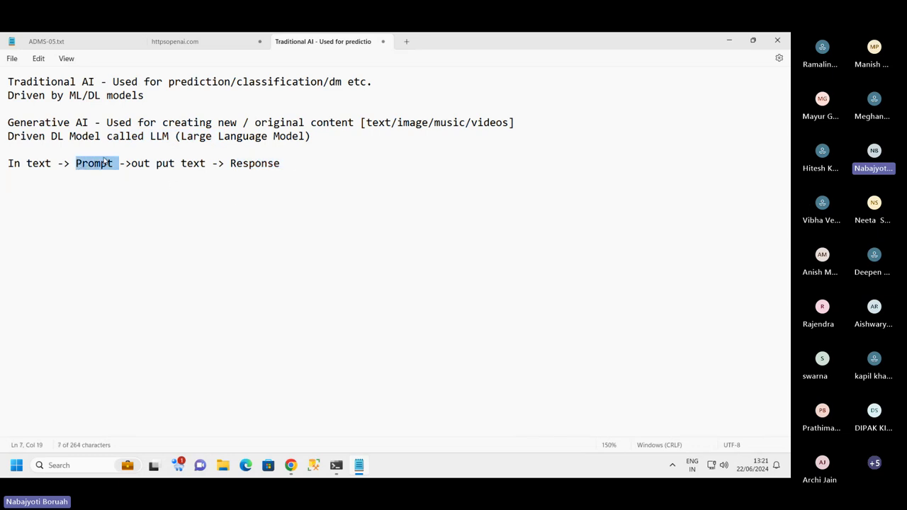
left_click_drag(378, 138, 58, 125)
left_click_drag(304, 162, 229, 162)
left_click_drag(397, 124, 406, 125)
left_click_drag(290, 167, 150, 169)
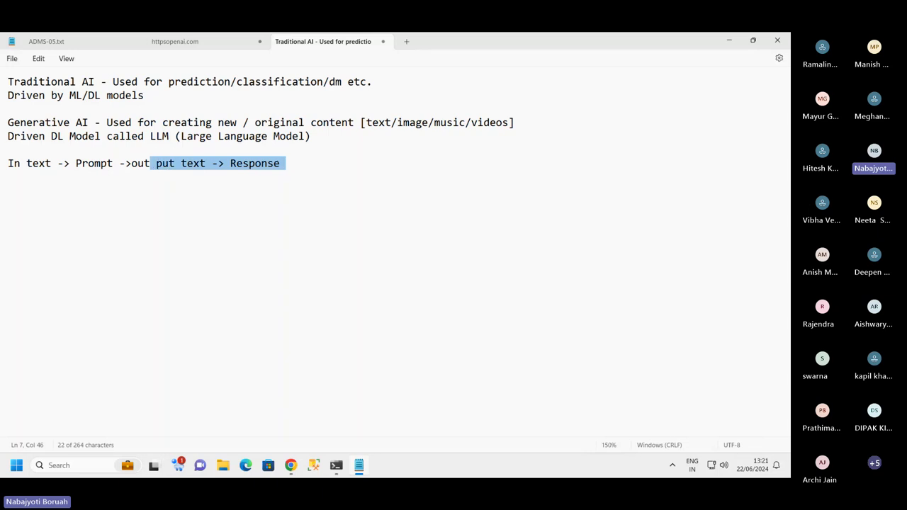
left_click_drag(8, 122, 282, 174)
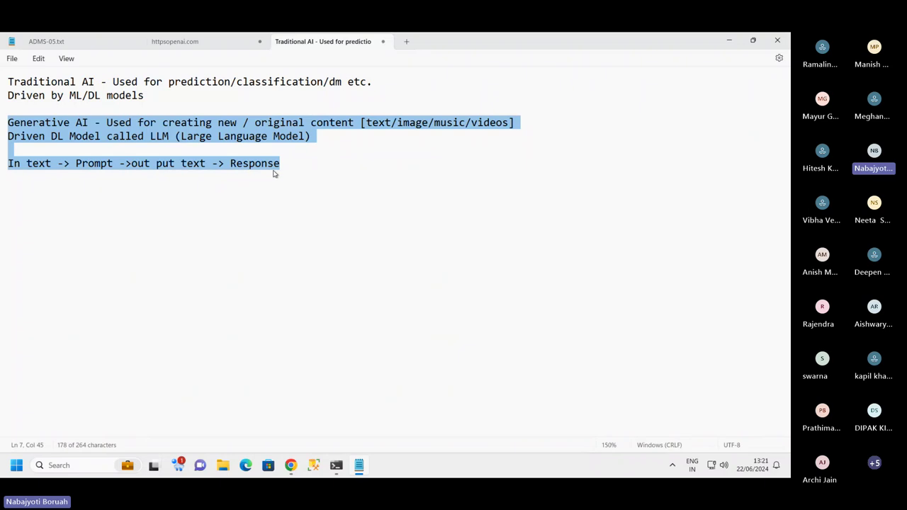
left_click(335, 142)
left_click_drag(378, 122, 391, 122)
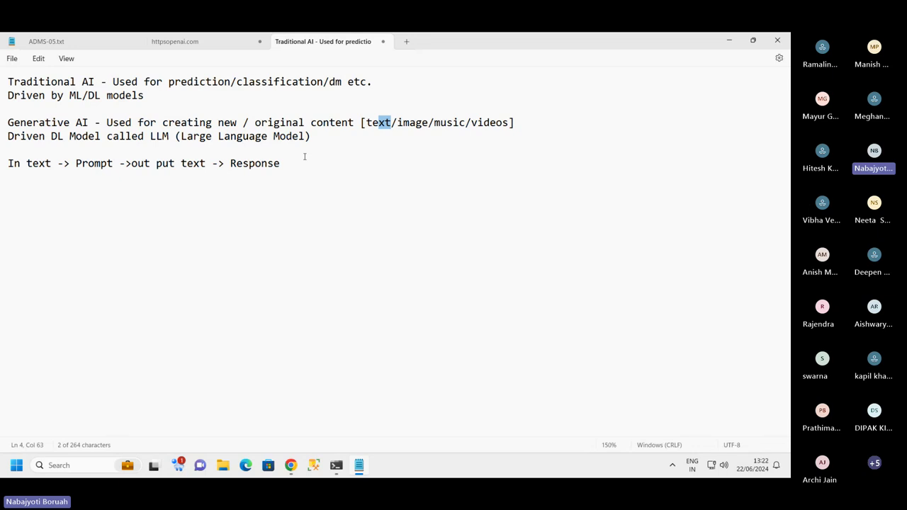
left_click_drag(297, 163, 14, 146)
left_click(227, 146)
left_click_drag(318, 138, 5, 138)
left_click(111, 157)
left_click(288, 163)
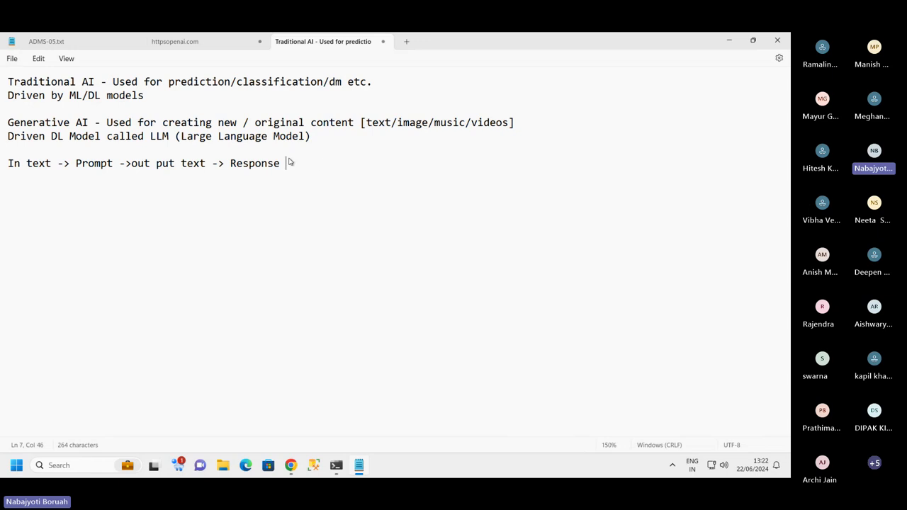
key("shift+Left")
key("shift+Left")
key("shift+Home")
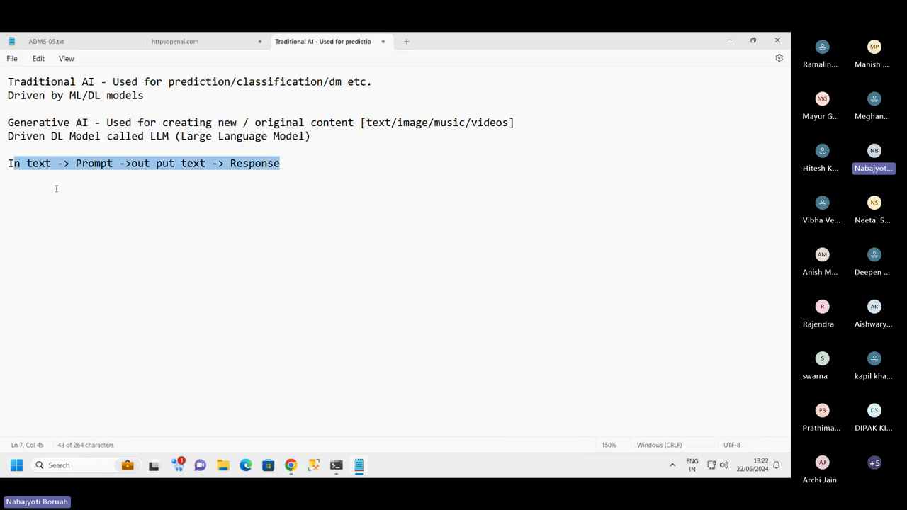
left_click(57, 187)
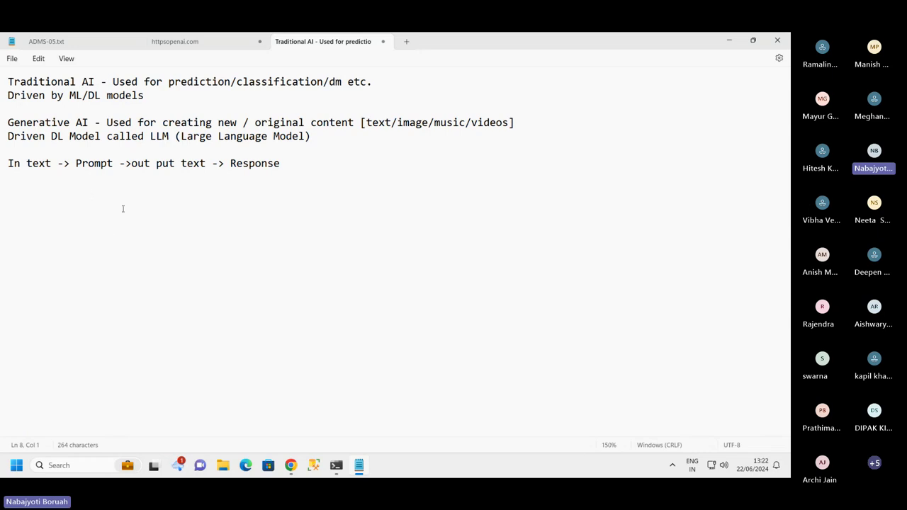
- Add an extra blank line above the Generative AI section and insert "Transformer Architecture" on its own line below the LLM line
left_click(64, 110)
key("Return")
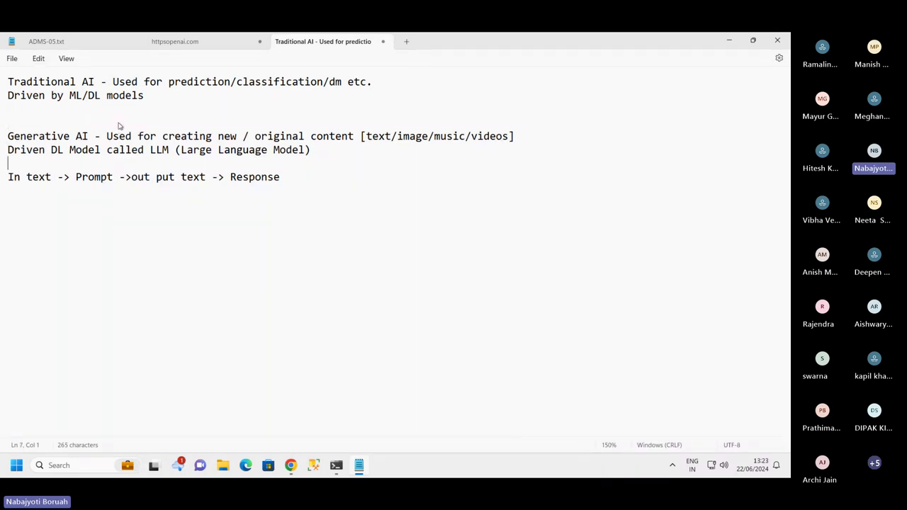
key("Return")
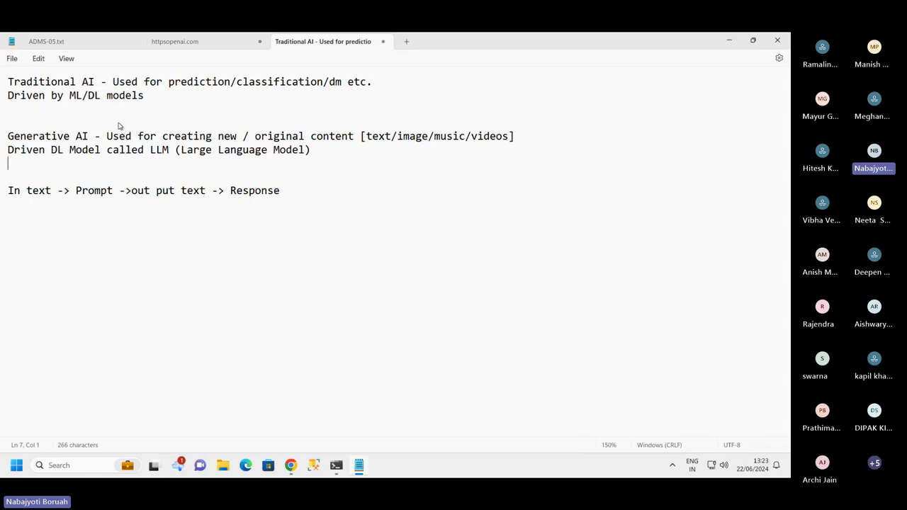
key("Return")
type("Tra")
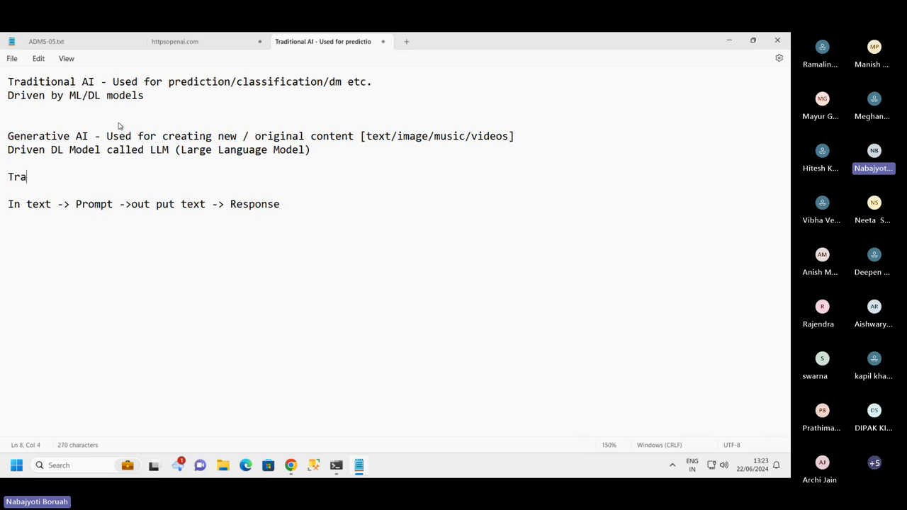
type("nsfor")
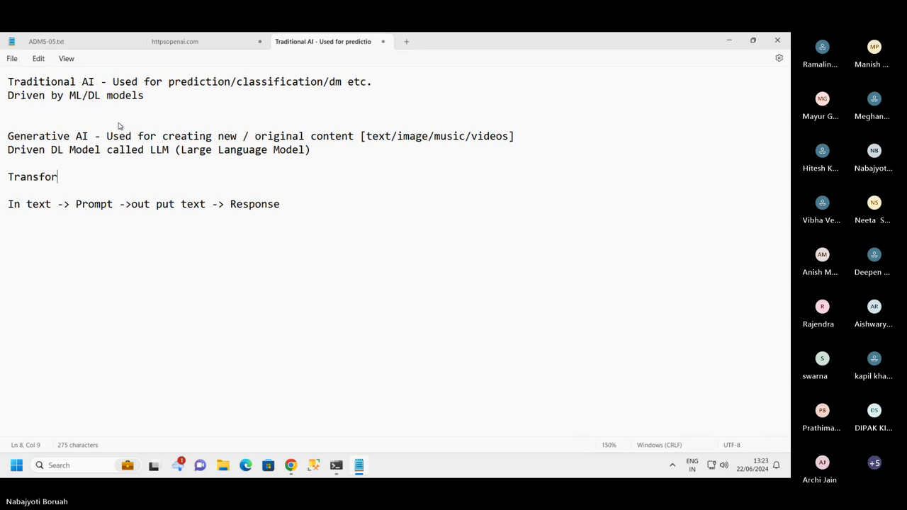
type("mer Architecture")
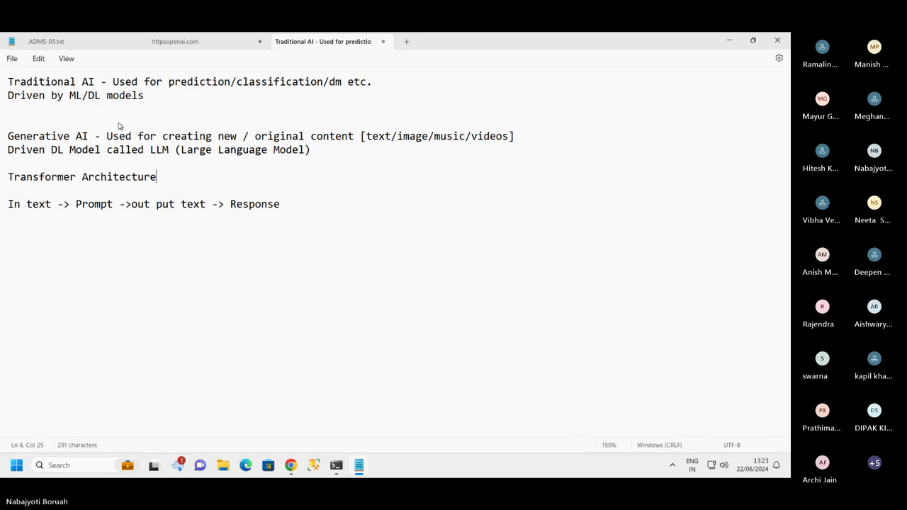
key("Left")
key("Left")
key("Left")
key("Left")
key("Left")
key("Left")
key("Left")
key("Left")
key("Left")
key("Left")
key("Left")
key("Left")
key("Left")
key("Left")
key("Left")
key("Left")
key("Left")
key("Left")
key("Left")
key("Left")
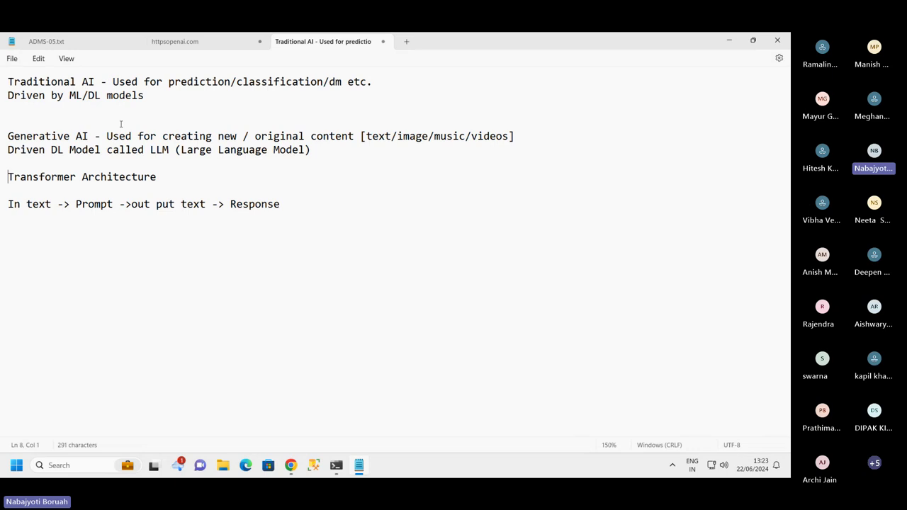
- Add the line "Exaples : GPT" below "Transformer Architecture", separated by a blank line
left_click(193, 178)
key("Return")
key("Return")
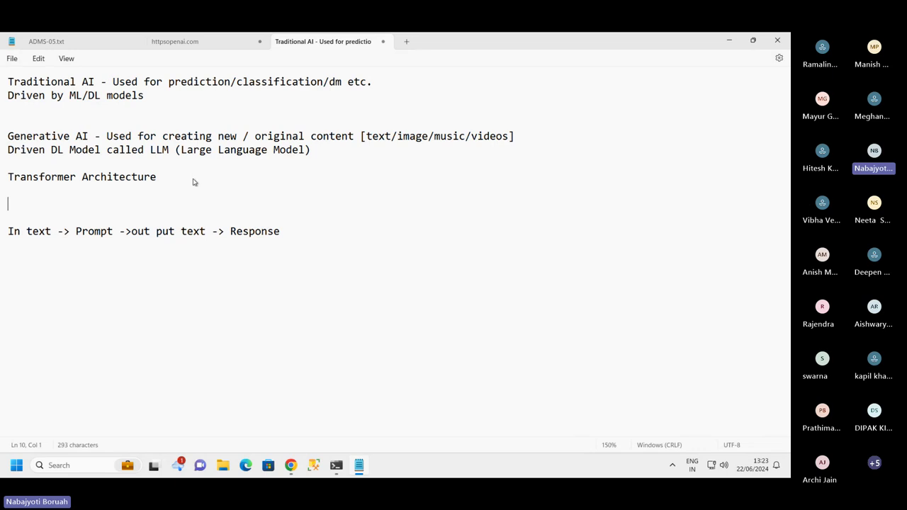
type("Exaples")
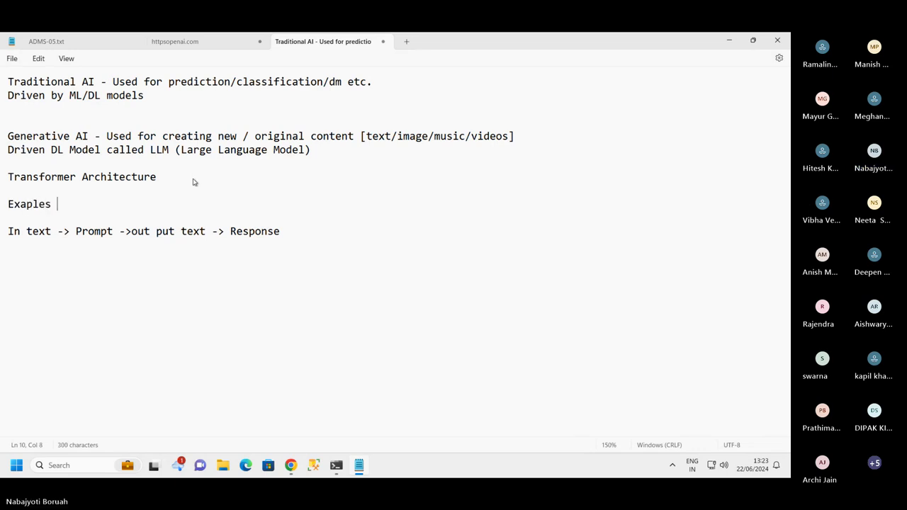
type(" : GP")
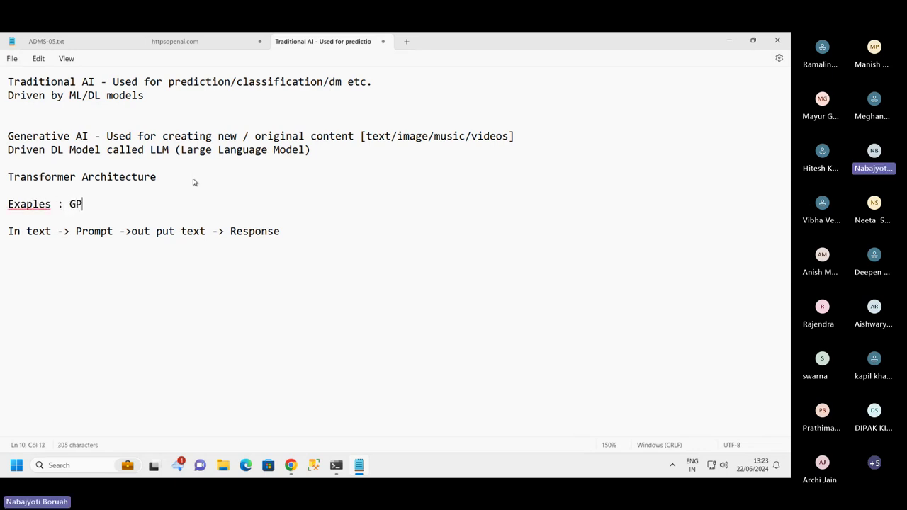
type("T")
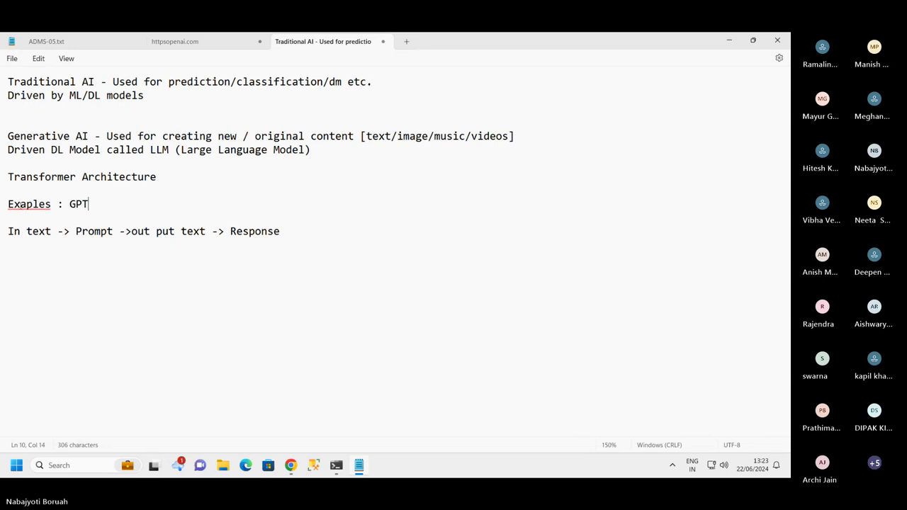
- Correct the misspelled word "Exaples" to "Examples"
left_click(26, 204)
right_click(26, 204)
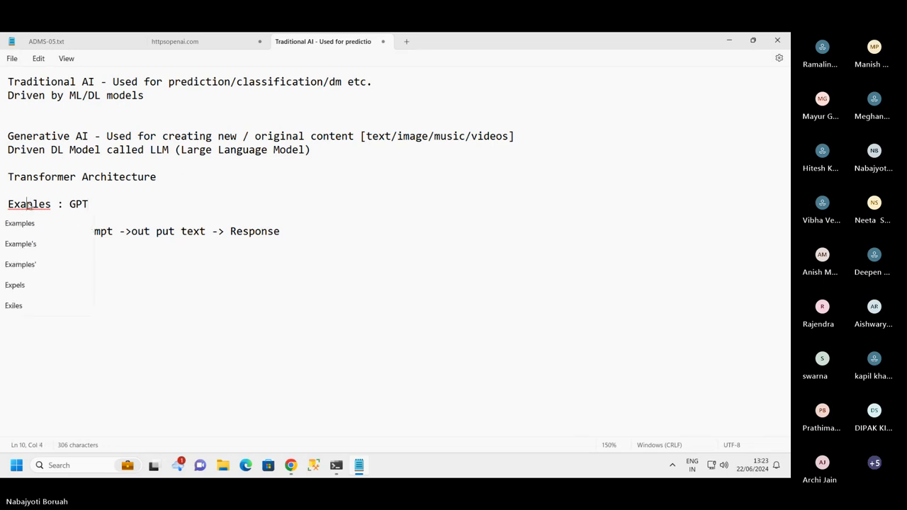
left_click(27, 204)
type("m")
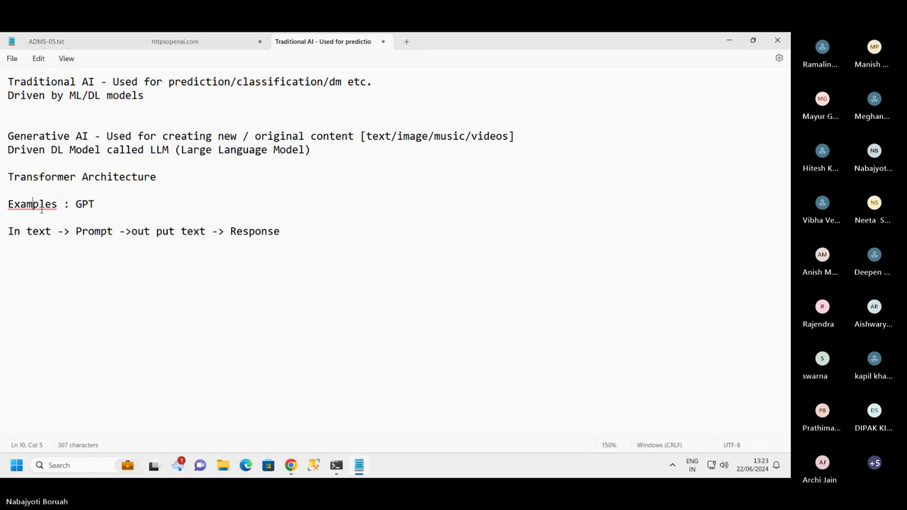
left_click(8, 217)
- Extend the Examples line to read "GPT3, GTP3.5, GPT 4, GPT4o from Open AI" and add an extra blank line below it
left_click(101, 208)
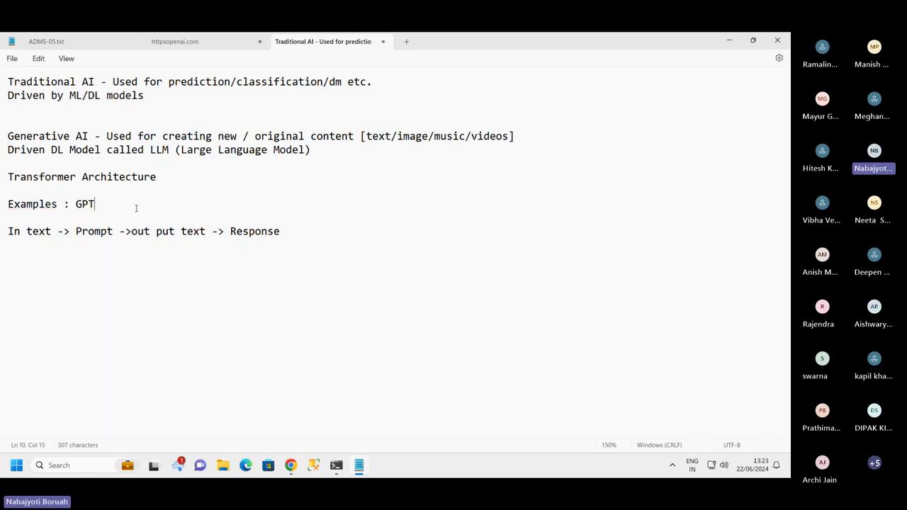
type("3, GTP3.5, GT")
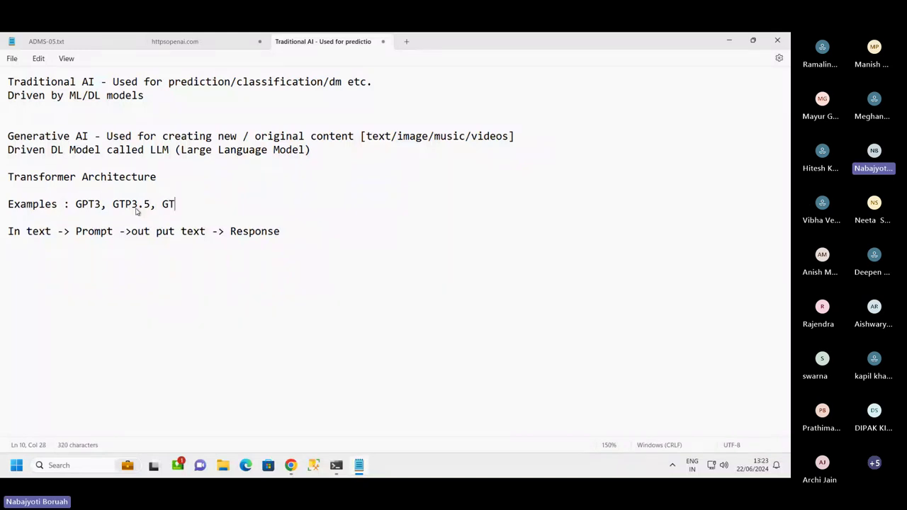
key("BackSpace")
type("PT ")
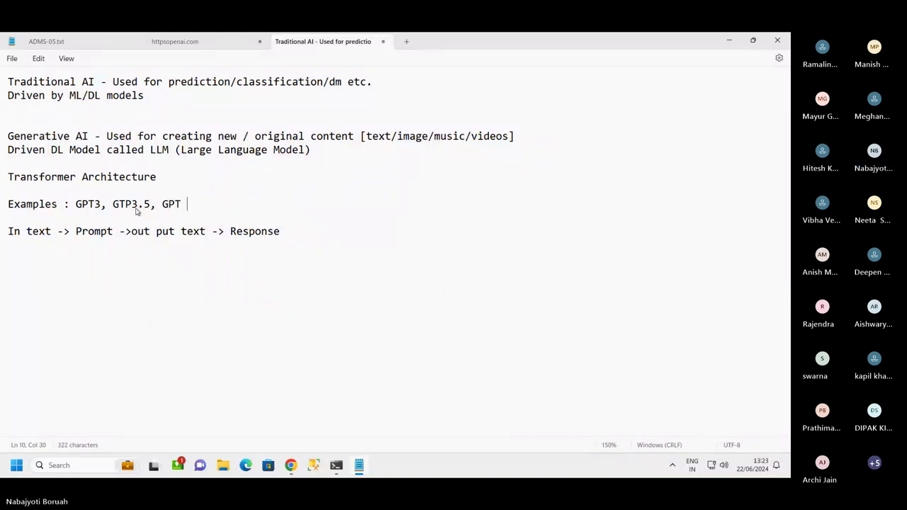
type("4, GPT")
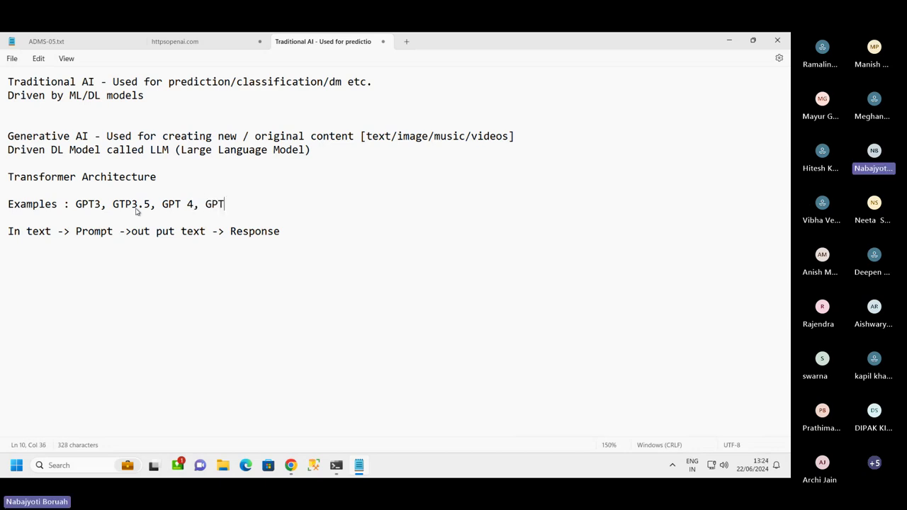
type("4o from Open AI")
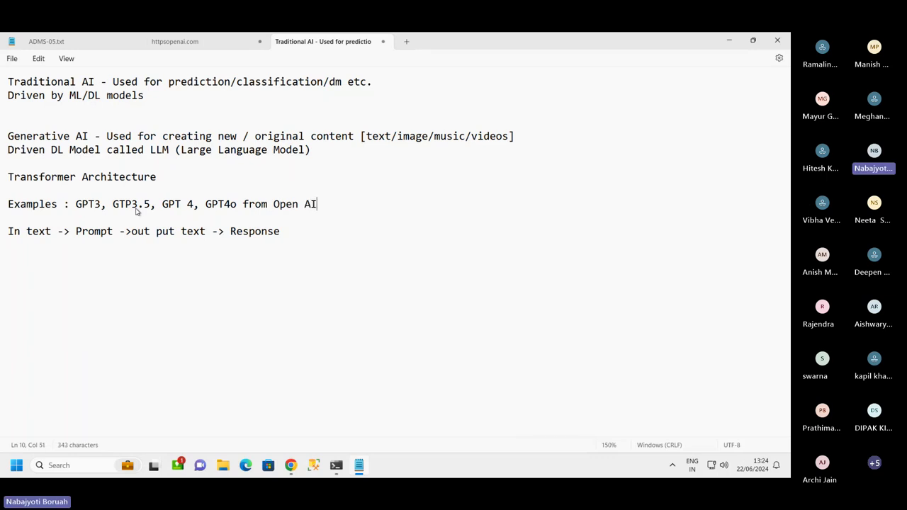
key("Return")
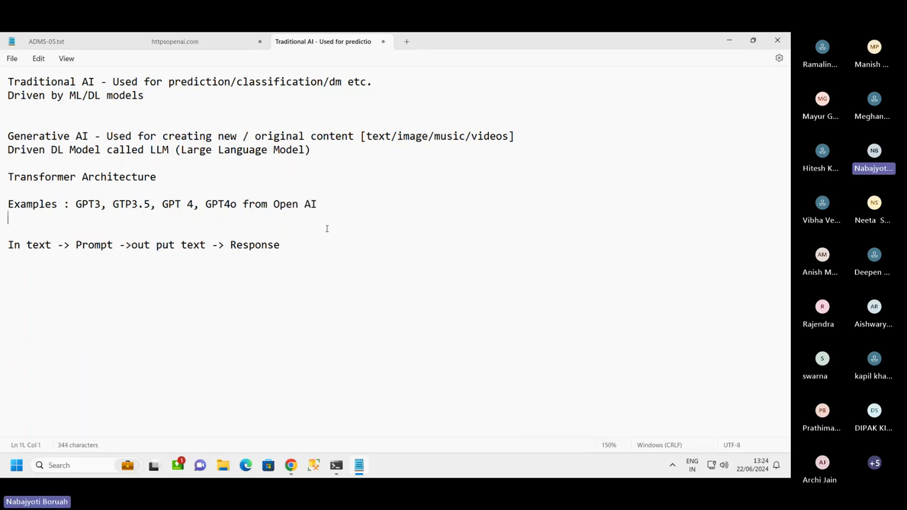
- Insert ", DALL E" after "GPT4o" in the Examples line, before "from Open AI"
left_click_drag(312, 204, 84, 203)
left_click(212, 218)
key("shift+Up")
left_click(118, 229)
left_click(239, 206)
type(". DA")
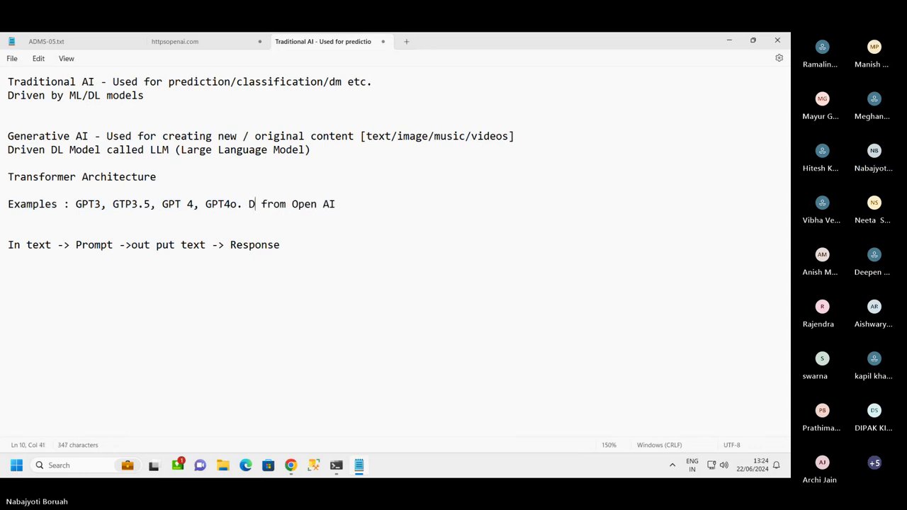
type("LL E")
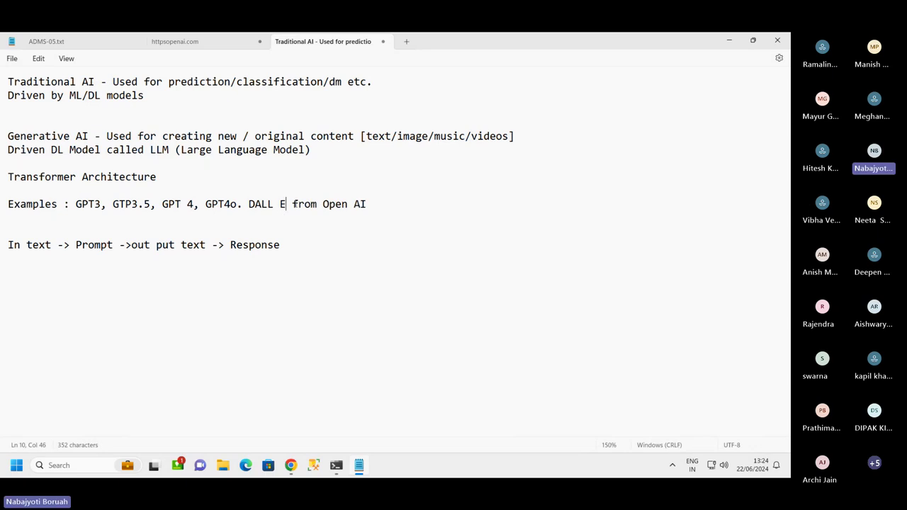
double_click(239, 205)
key("Right")
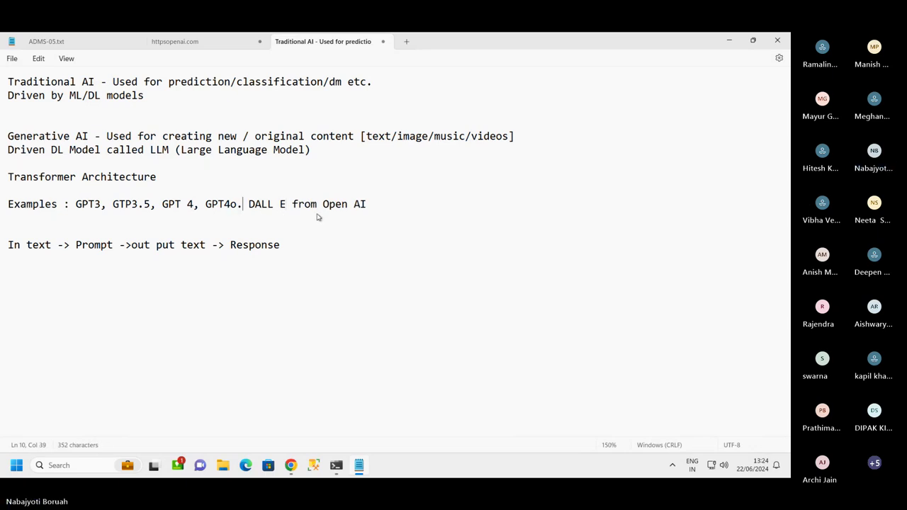
key("BackSpace")
type(",")
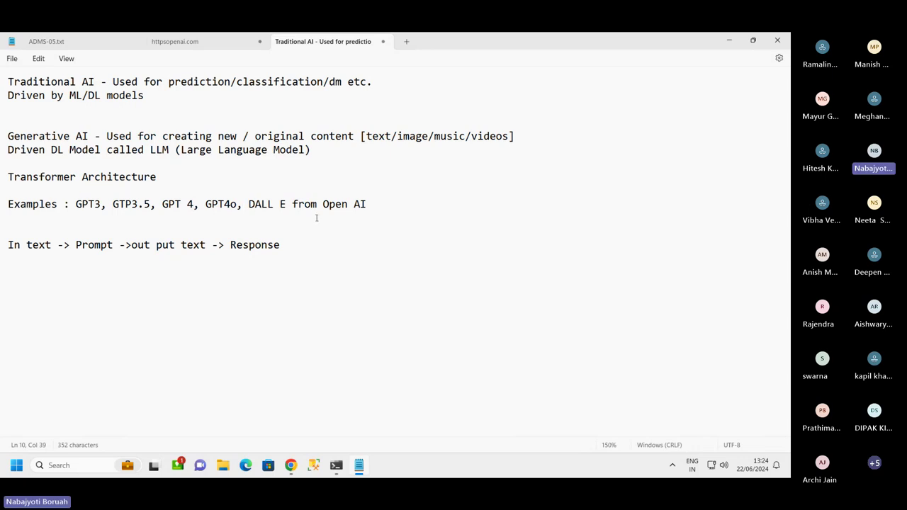
- Add "ChatGPT" on its own line below the prompt and response line, separated by a blank line, and start a new line beneath it
left_click(309, 242)
key("Return")
key("Return")
type("ChatGPT")
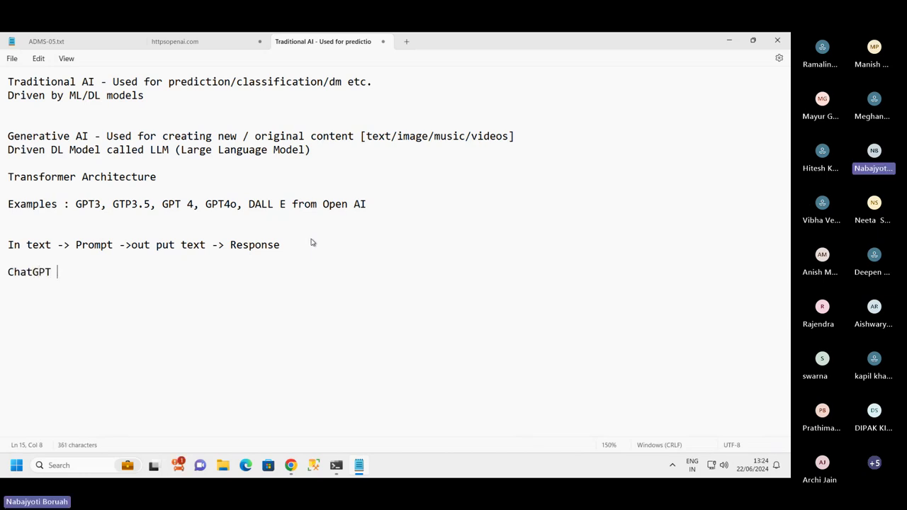
left_click(37, 275)
right_click(38, 275)
left_click(160, 323)
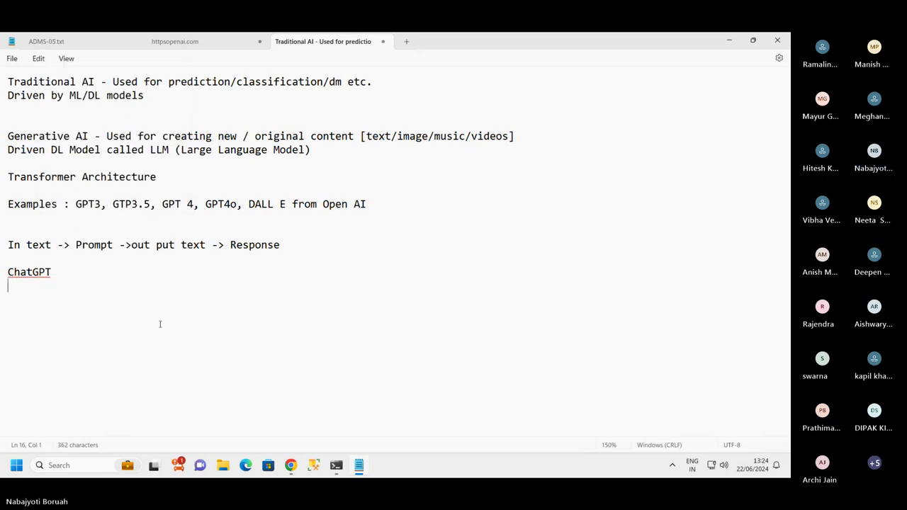
- Append "- Application / Tool" to the ChatGPT line
double_click(32, 273)
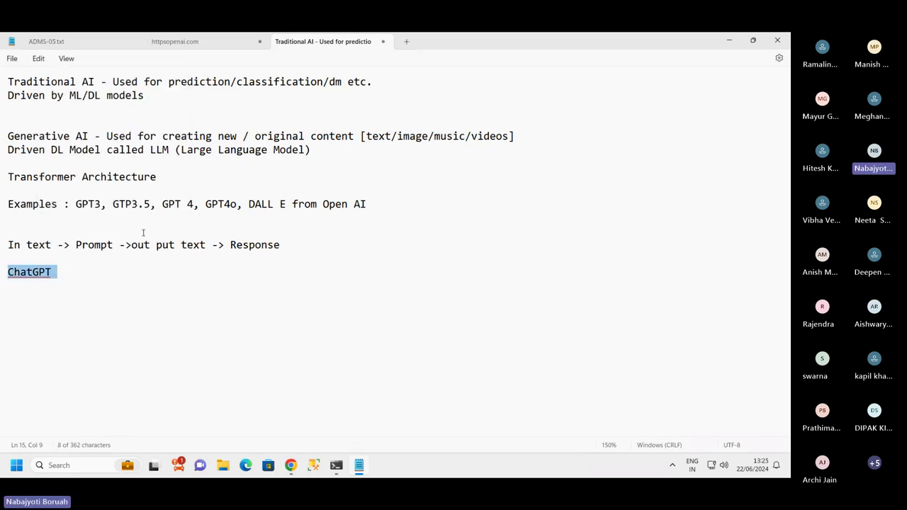
left_click_drag(114, 204, 213, 217)
left_click(122, 274)
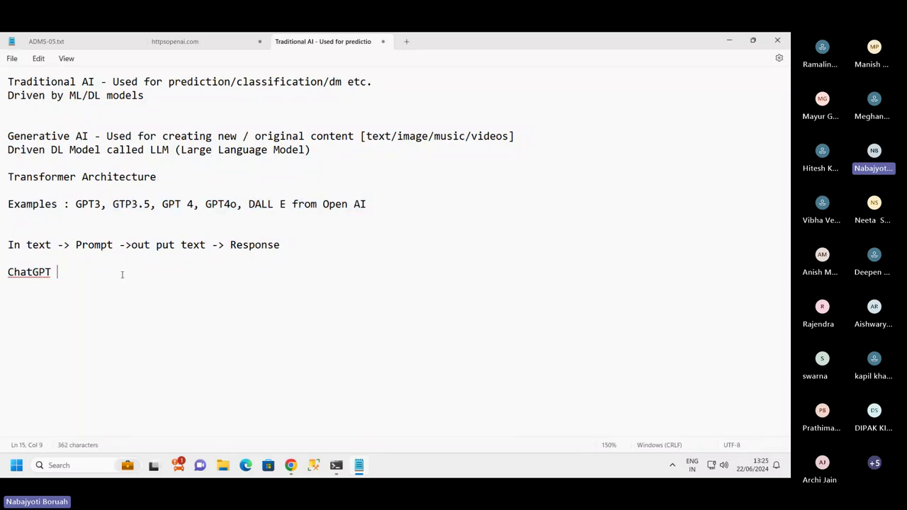
type("- Applicat")
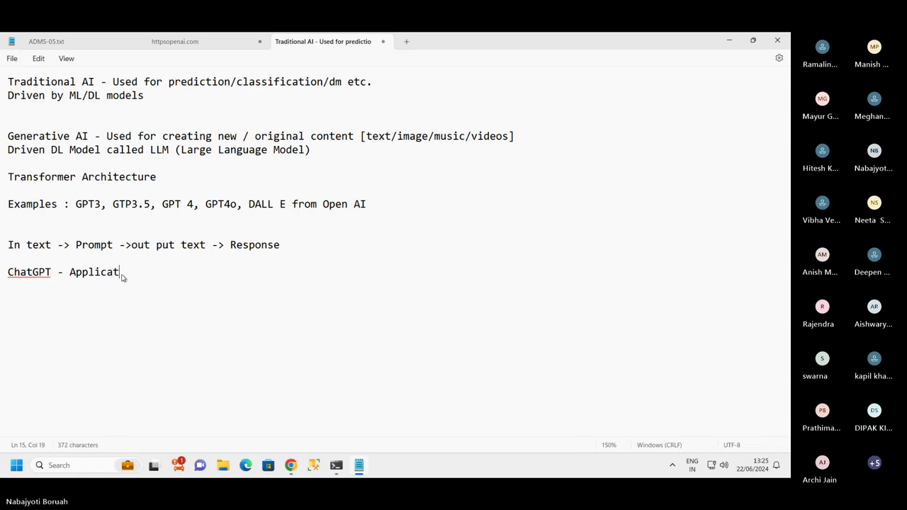
type("ion / ")
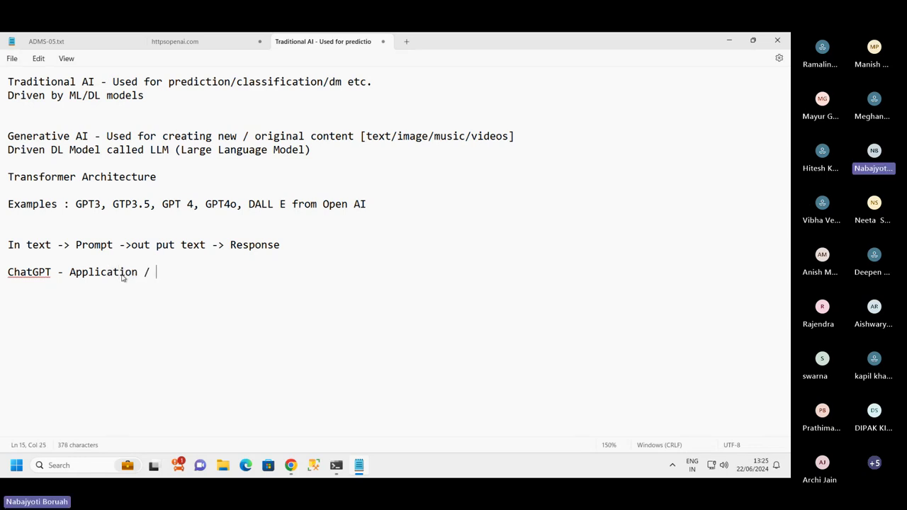
type("Tool")
- Add the line "LLM can be consume using API (Key) from your application" below the ChatGPT line, separated by a blank line
left_click(42, 291)
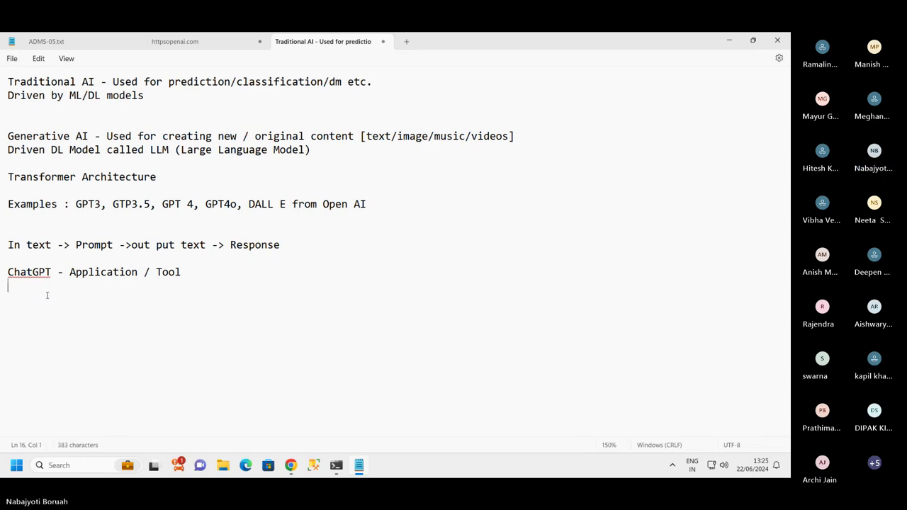
key("Return")
type("LLM ")
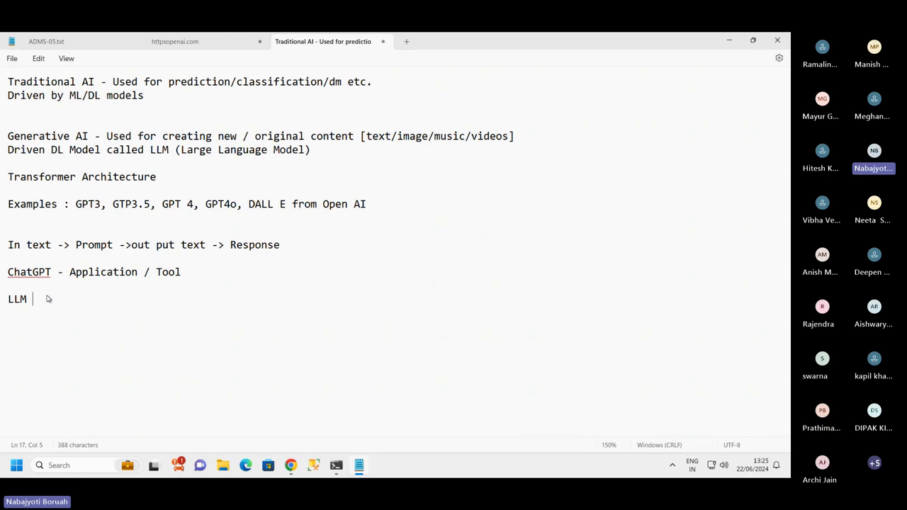
type("can be co")
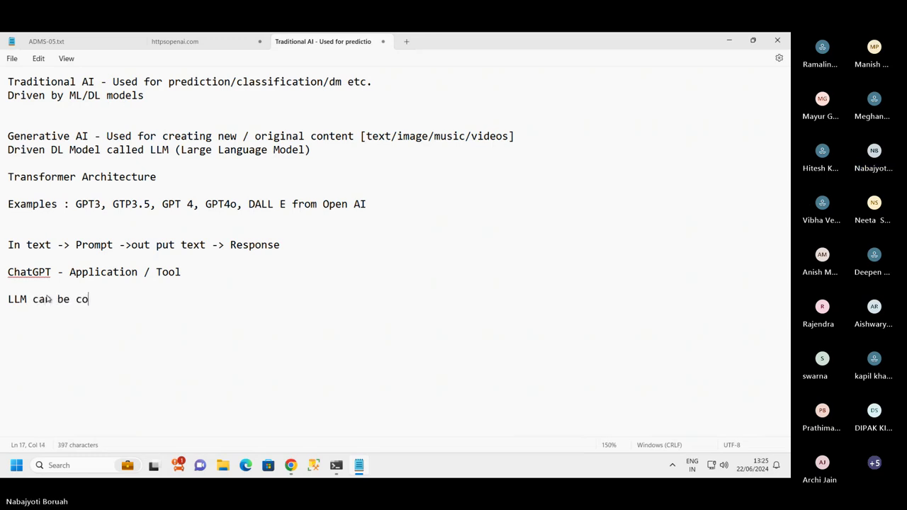
type("nsume us")
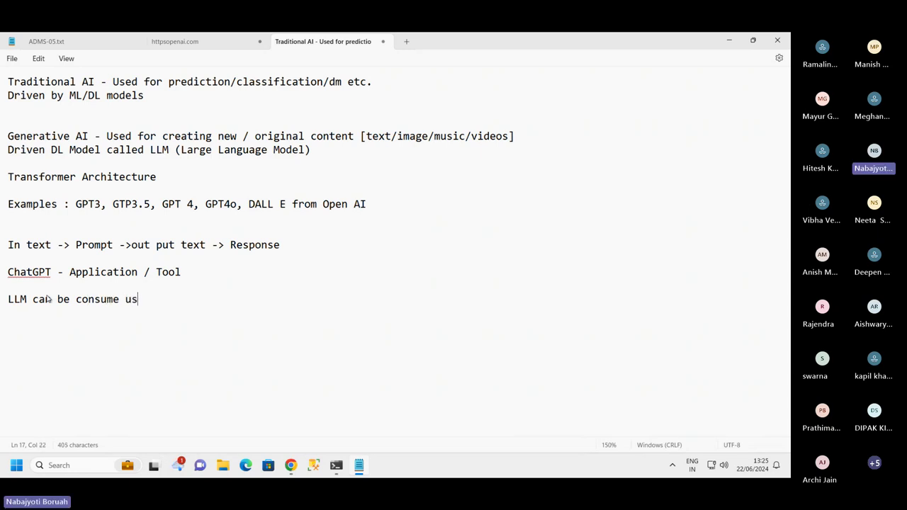
type("ing API (K")
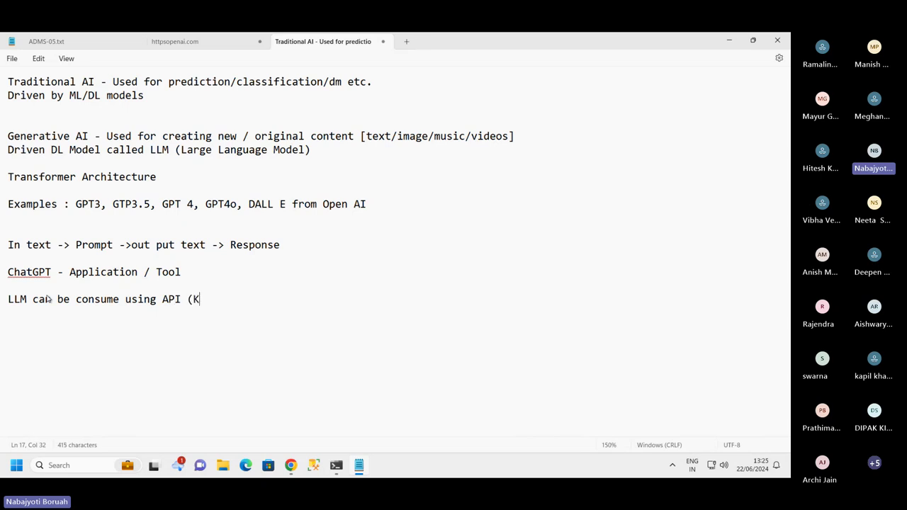
type("ey) from y")
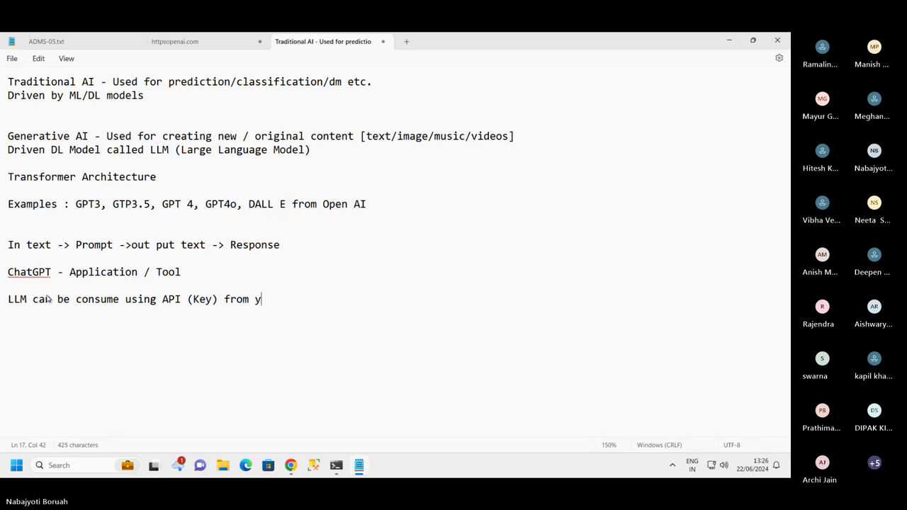
type("our app")
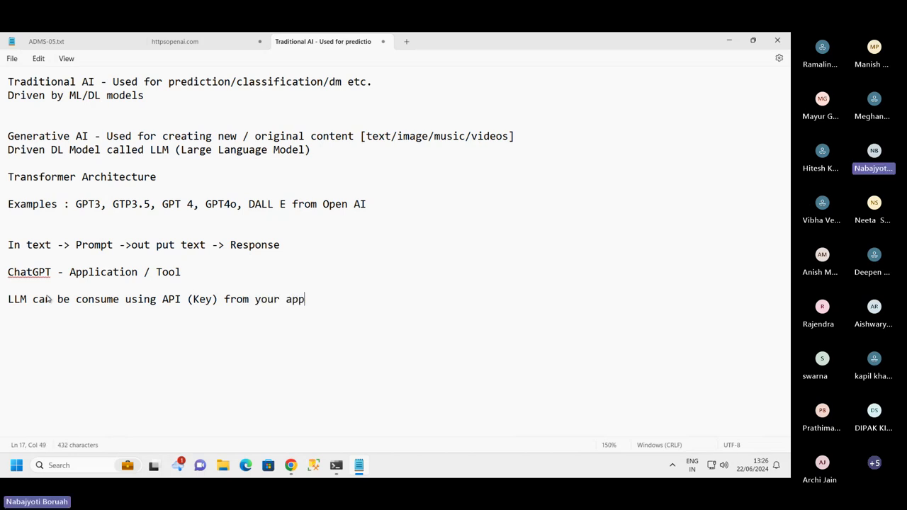
type("lication")
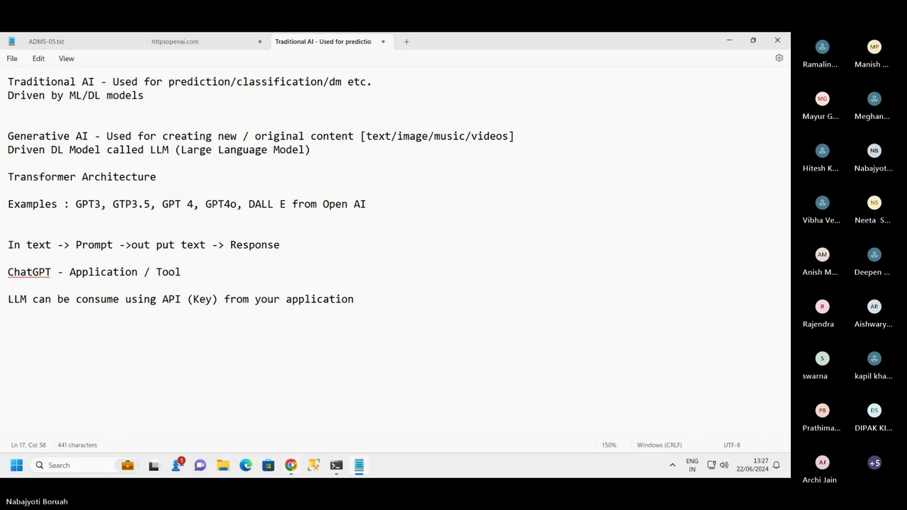
- Switch to the Azure portal in Chrome and open Azure OpenAI Studio from the demo-gen-ai-srv resource overview
key("alt+Tab")
left_click(234, 293)
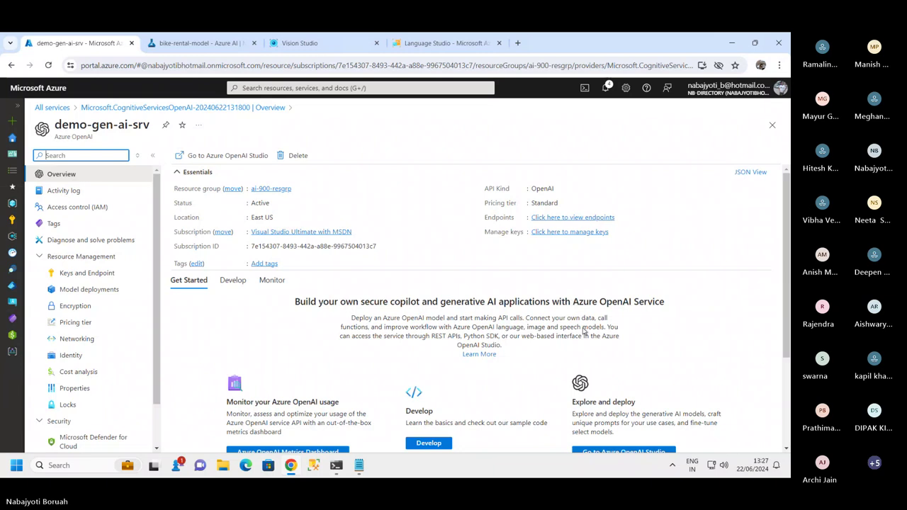
scroll(782, 349, "down", 3)
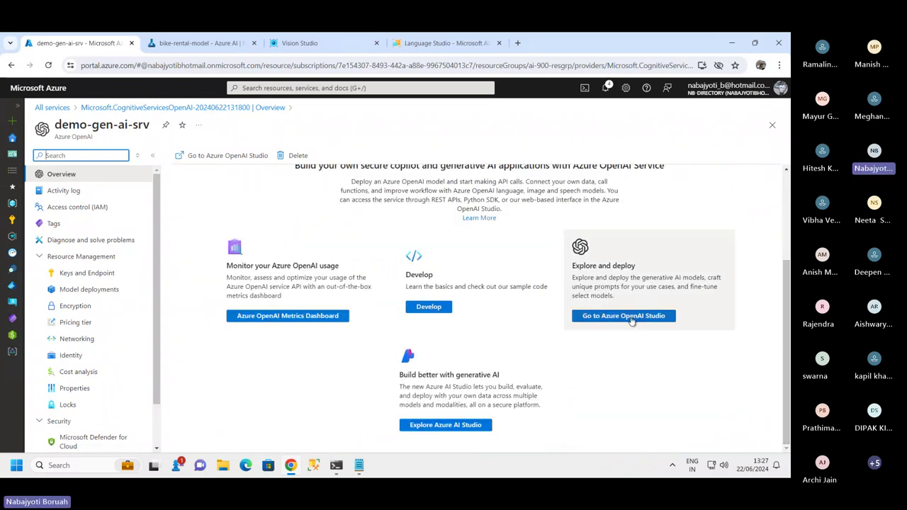
left_click(640, 319)
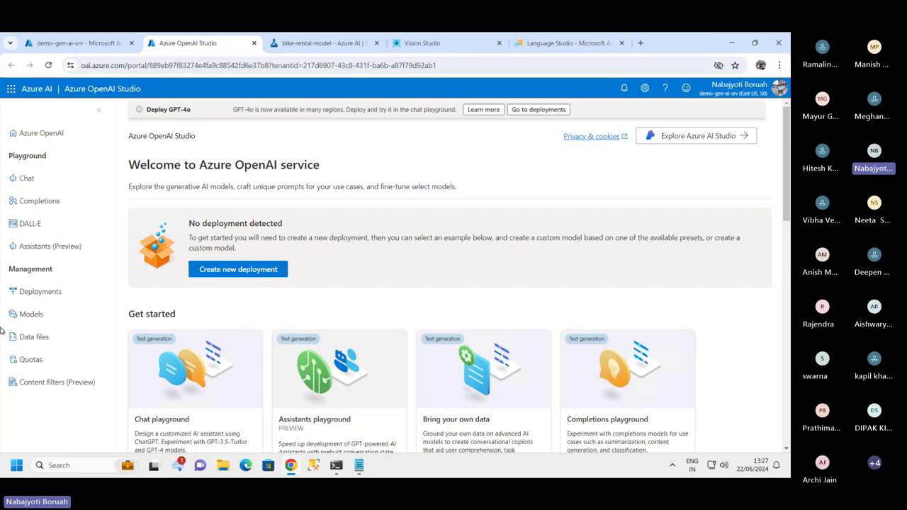
- Open the Models page and examine the list of base models, including the DALL-E, GPT and text-embedding entries
left_click(31, 315)
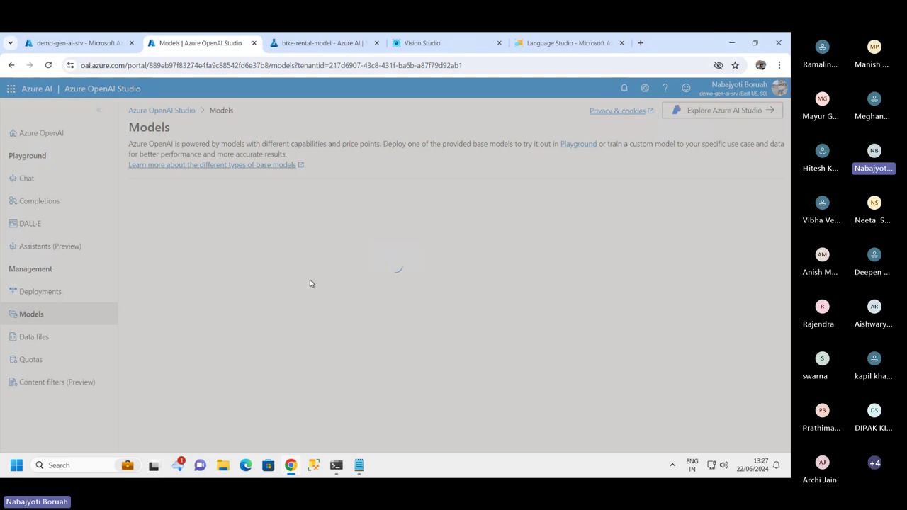
scroll(277, 312, "down", 3)
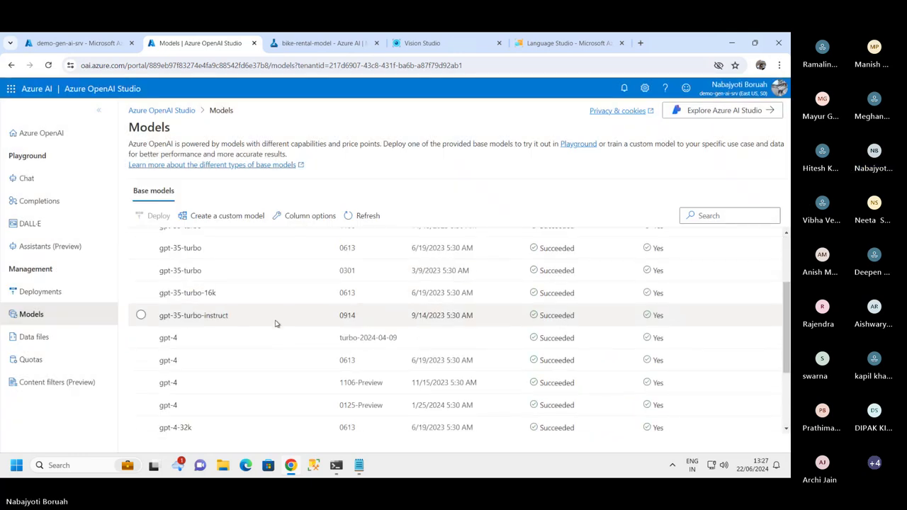
scroll(255, 304, "down", 8)
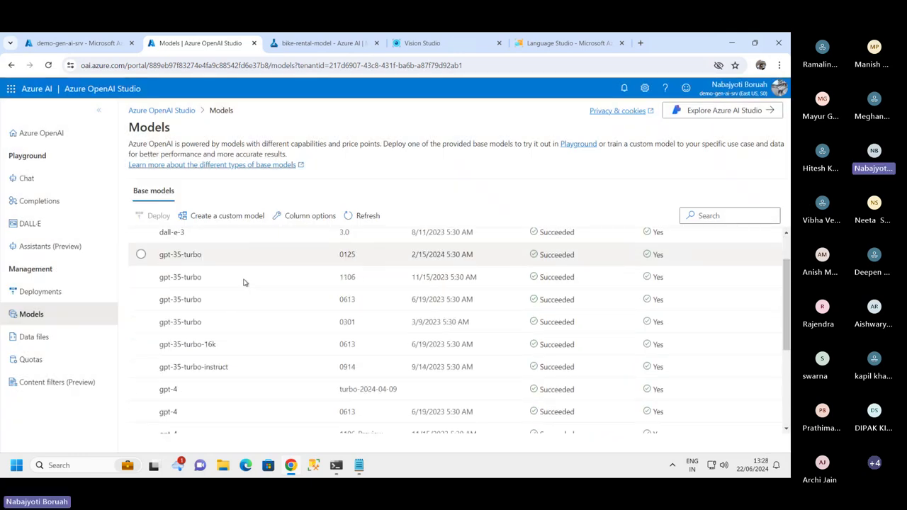
scroll(259, 328, "up", 2)
scroll(219, 338, "down", 2)
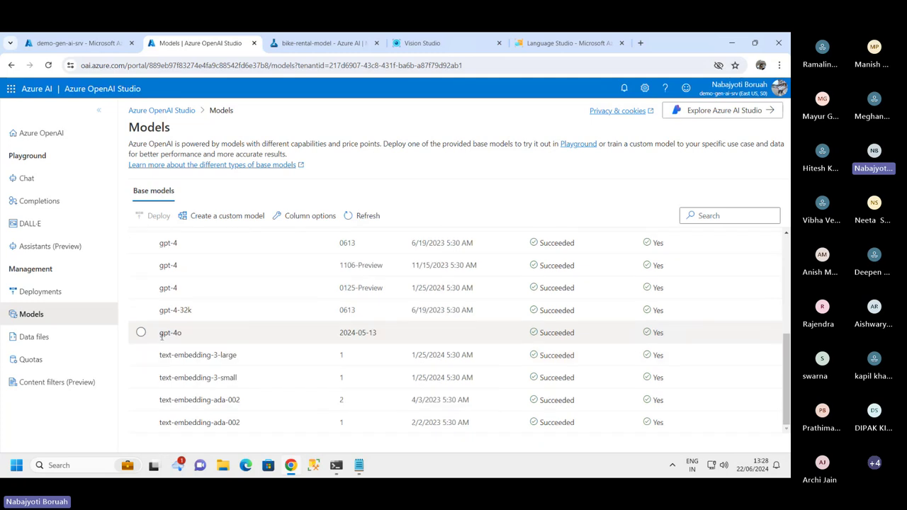
scroll(233, 310, "up", 1)
scroll(223, 304, "up", 8)
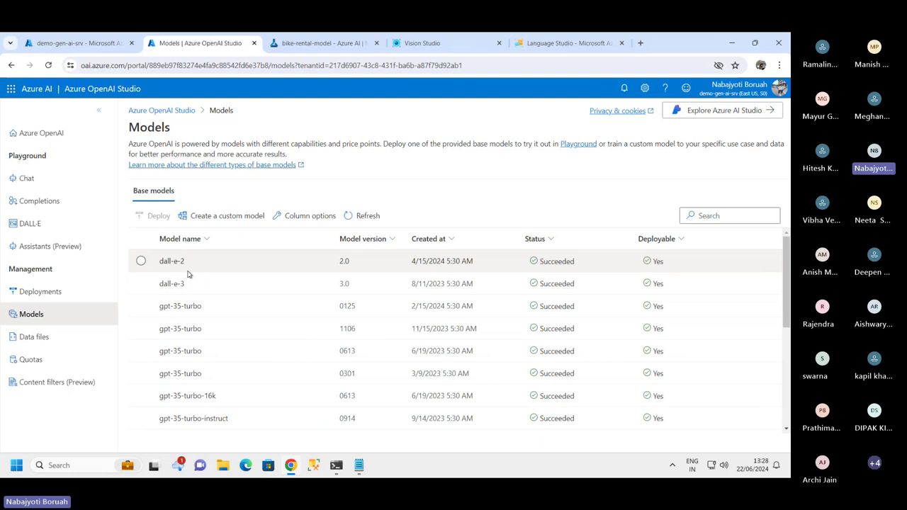
scroll(212, 290, "down", 3)
scroll(255, 305, "up", 3)
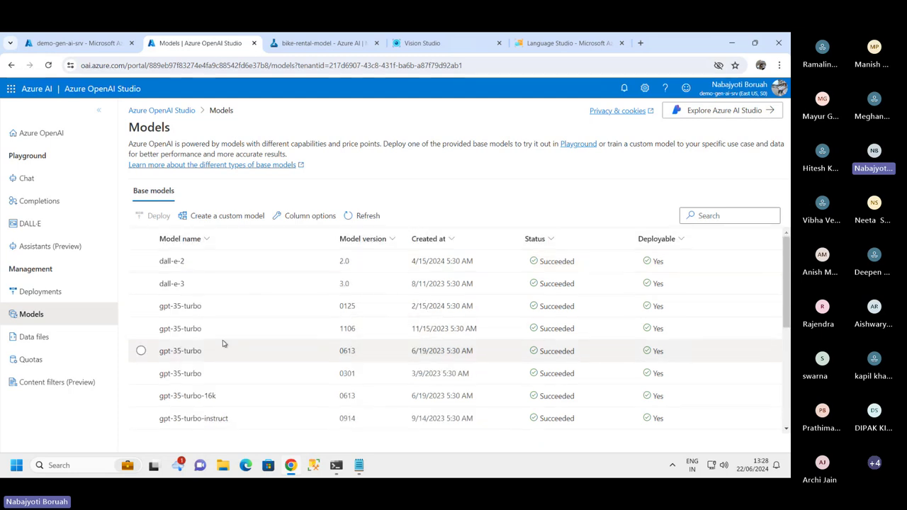
scroll(231, 318, "down", 3)
scroll(226, 315, "up", 3)
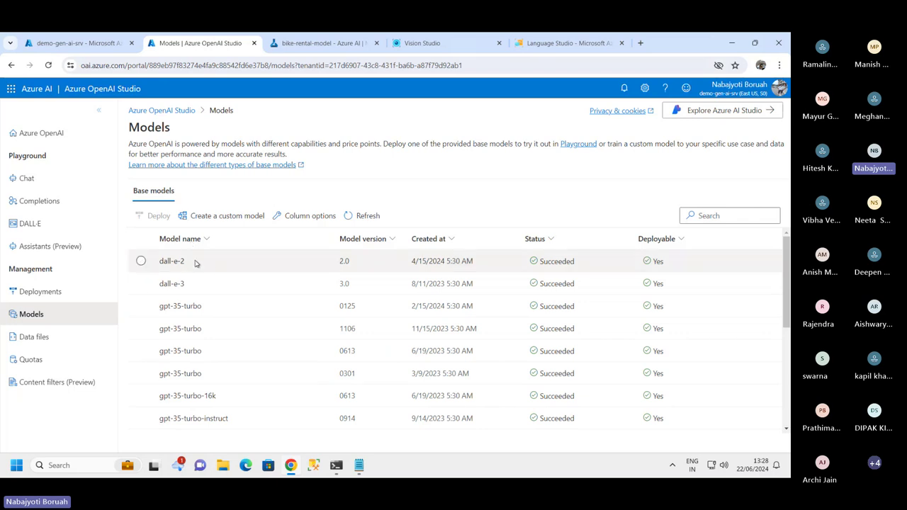
scroll(269, 372, "down", 5)
scroll(267, 364, "up", 5)
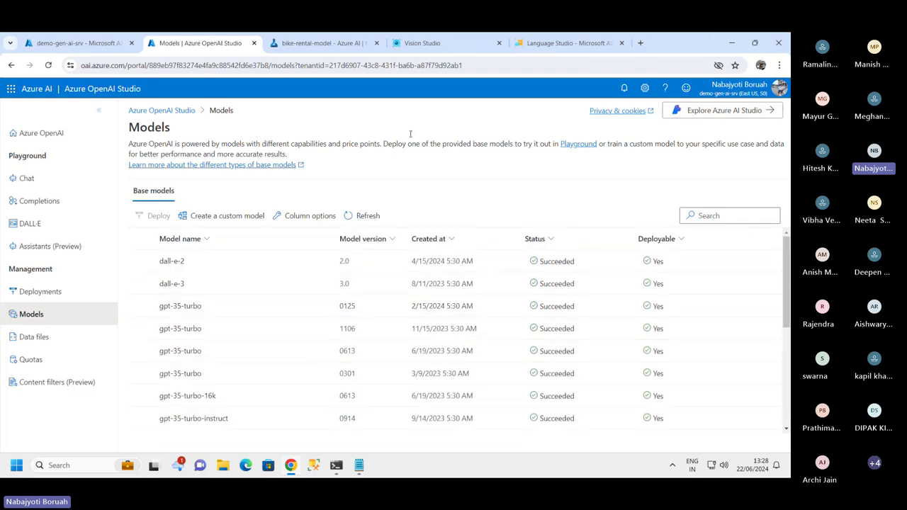
- Open the OpenAI website in a new browser tab and go from its products to the ChatGPT login page
left_click(640, 44)
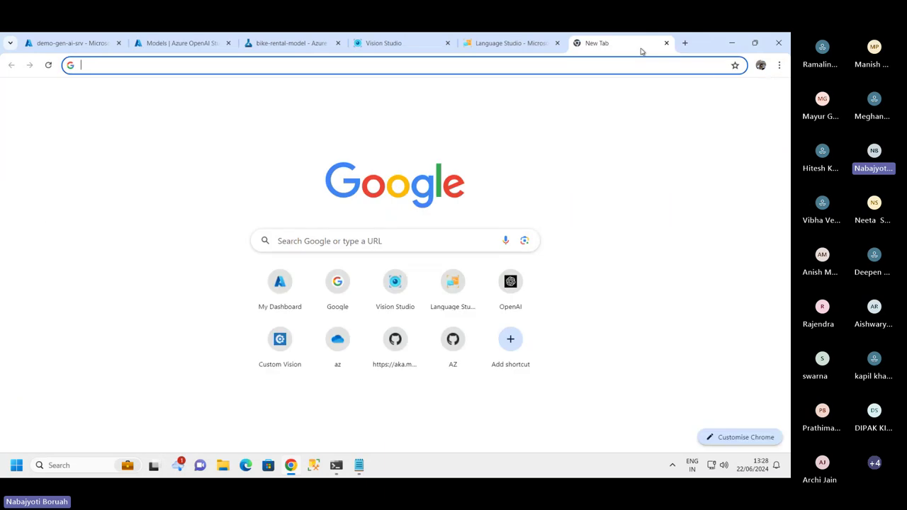
type("op")
key("Return")
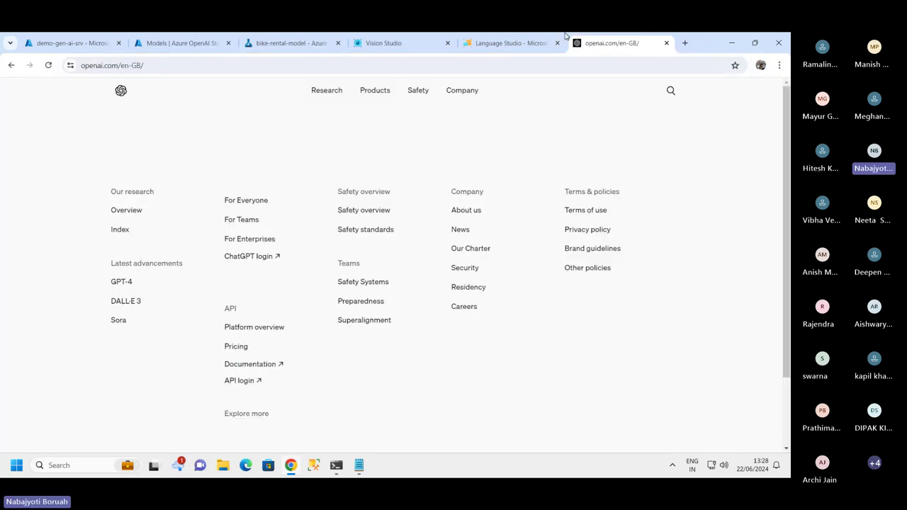
left_click(375, 92)
mouse_move(368, 103)
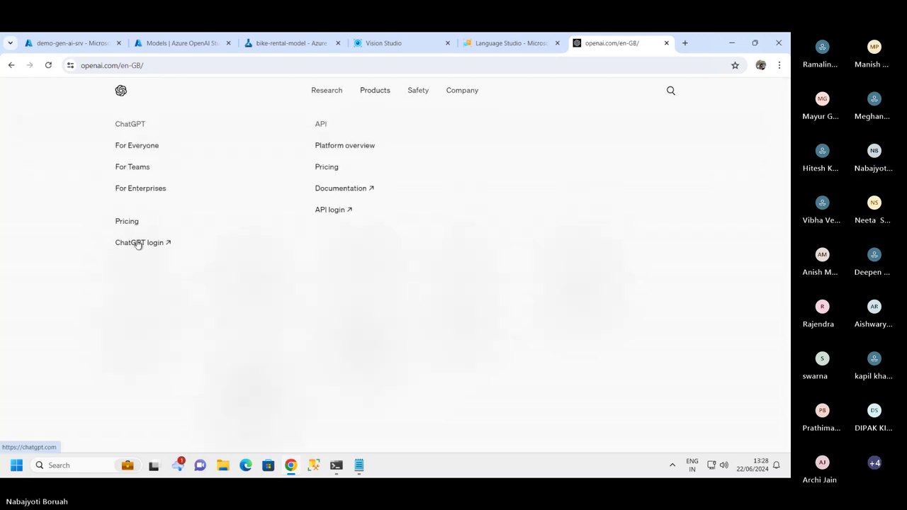
left_click(136, 241)
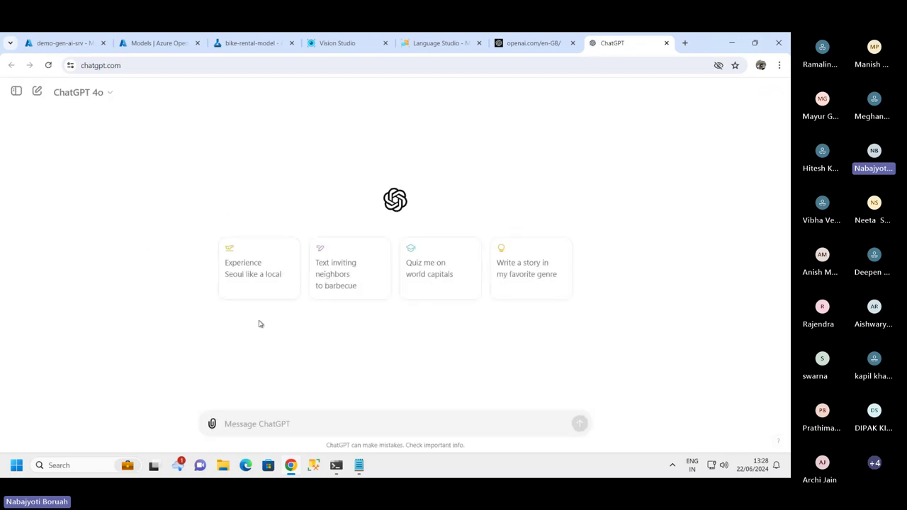
- Compare the model versions offered in ChatGPT with the GPT entries in Azure OpenAI Studio's base models list
left_click(108, 93)
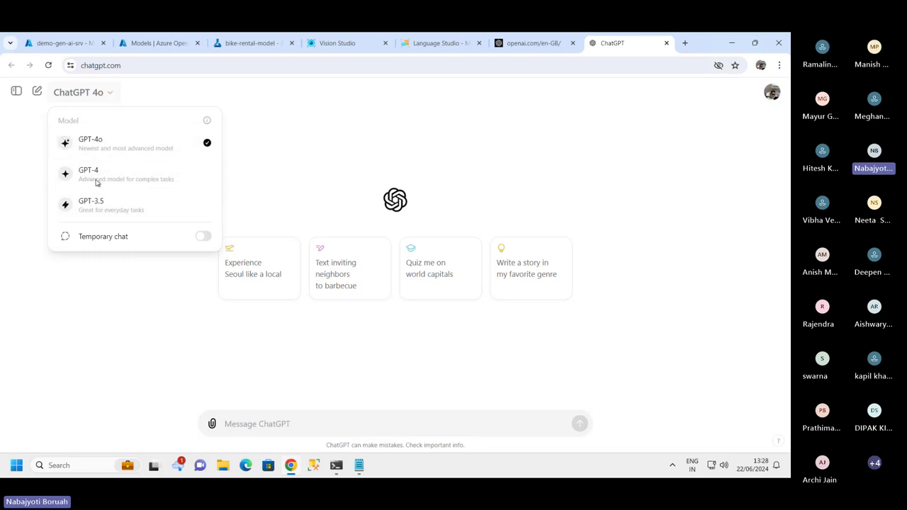
left_click(294, 142)
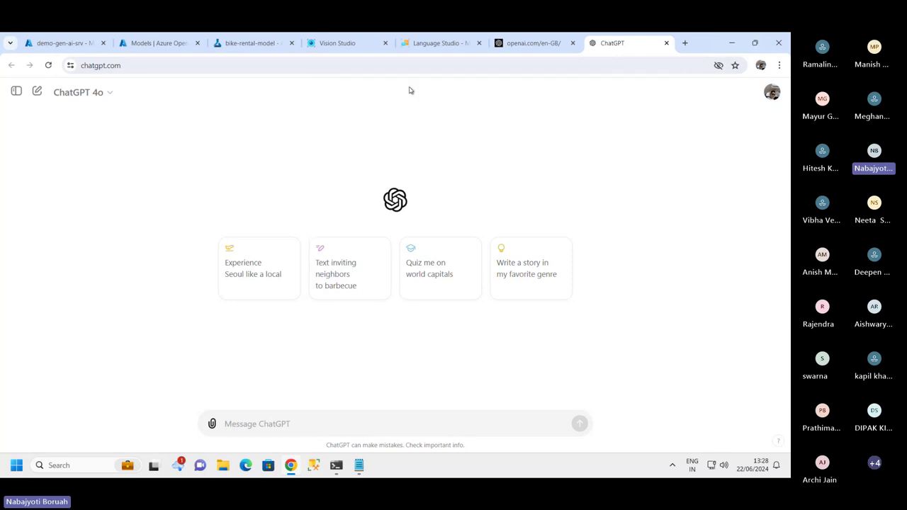
left_click(151, 46)
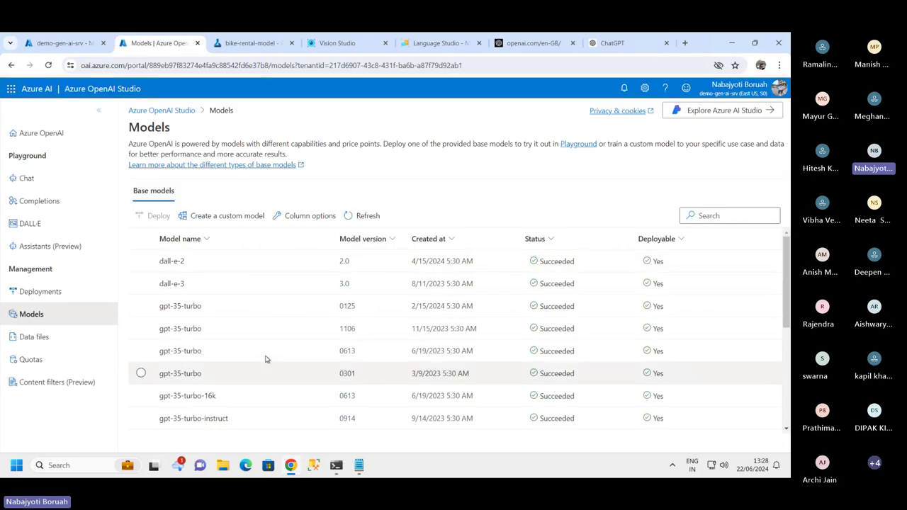
scroll(223, 396, "down", 3)
scroll(212, 347, "up", 2)
scroll(211, 334, "down", 3)
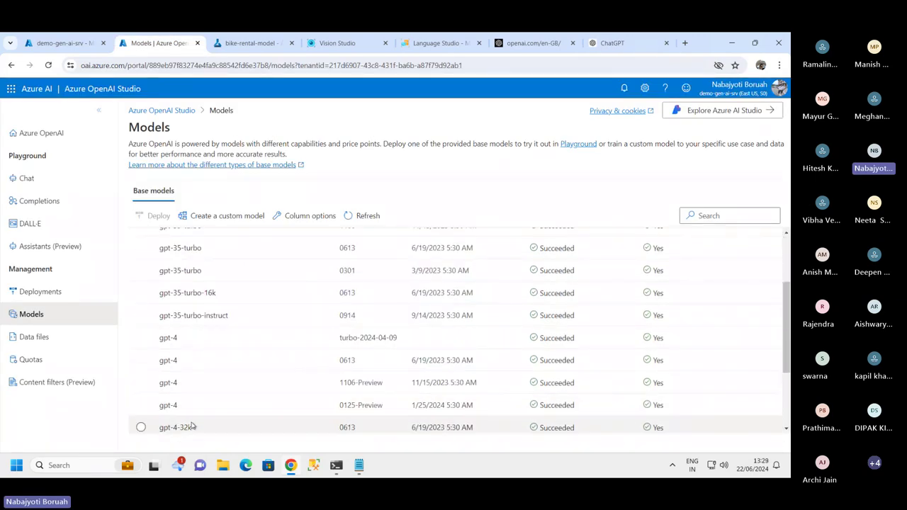
scroll(184, 374, "up", 3)
scroll(184, 374, "up", 2)
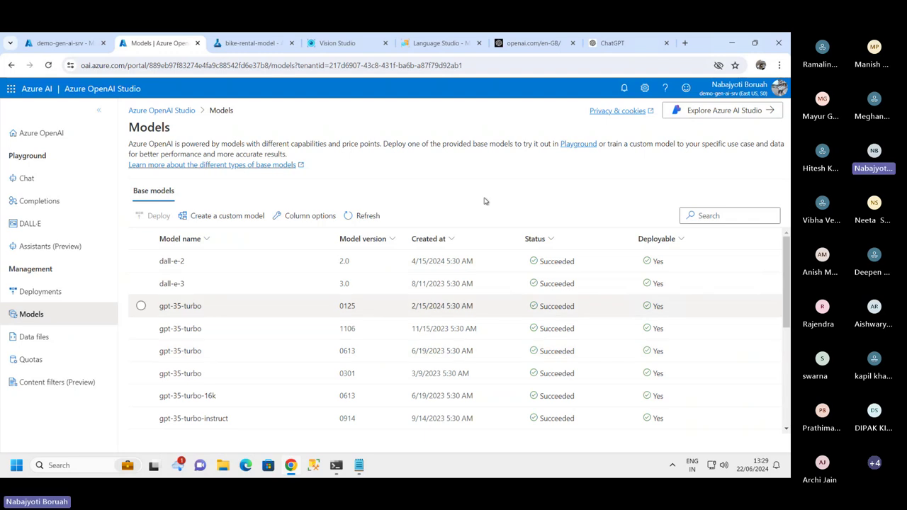
left_click(611, 43)
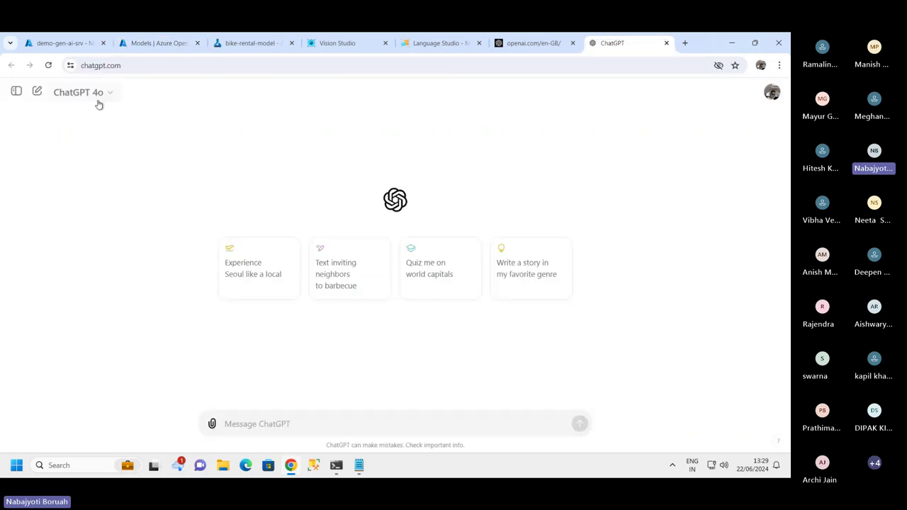
left_click(110, 94)
left_click(449, 114)
- Start a ChatGPT conversation from the "Quiz me on world capitals" suggestion and highlight the text of its opening prompt
left_click(433, 274)
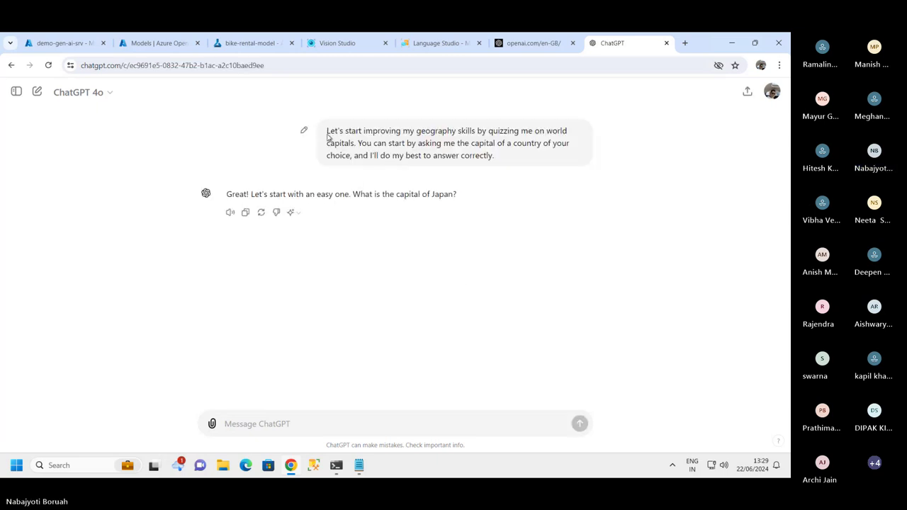
left_click_drag(327, 136, 516, 162)
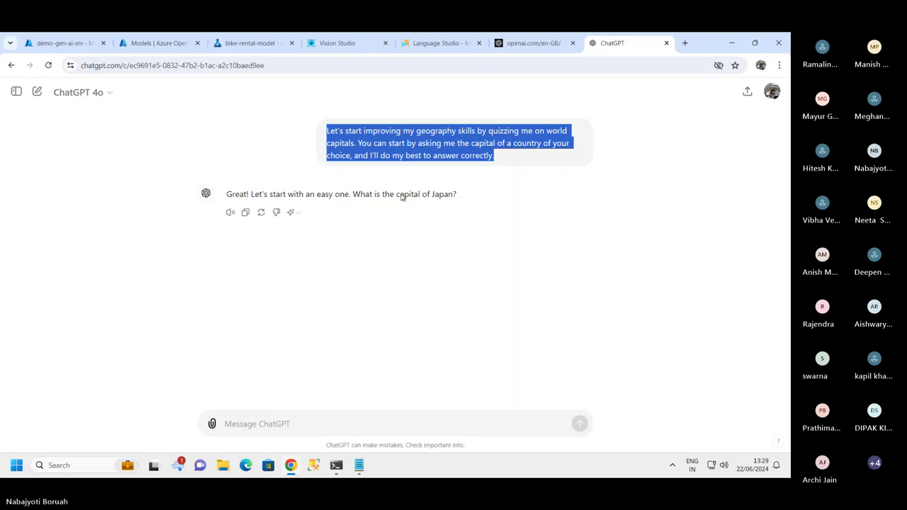
left_click(336, 142)
left_click_drag(336, 132, 415, 143)
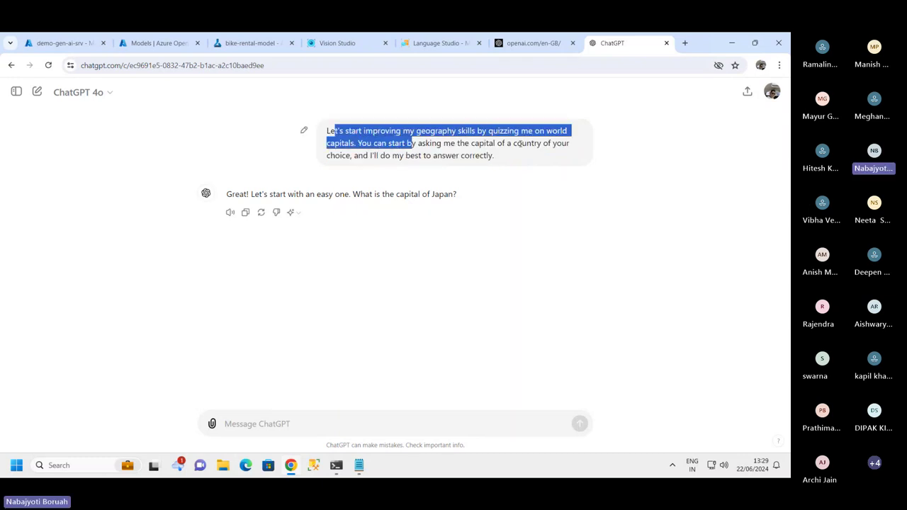
left_click(16, 93)
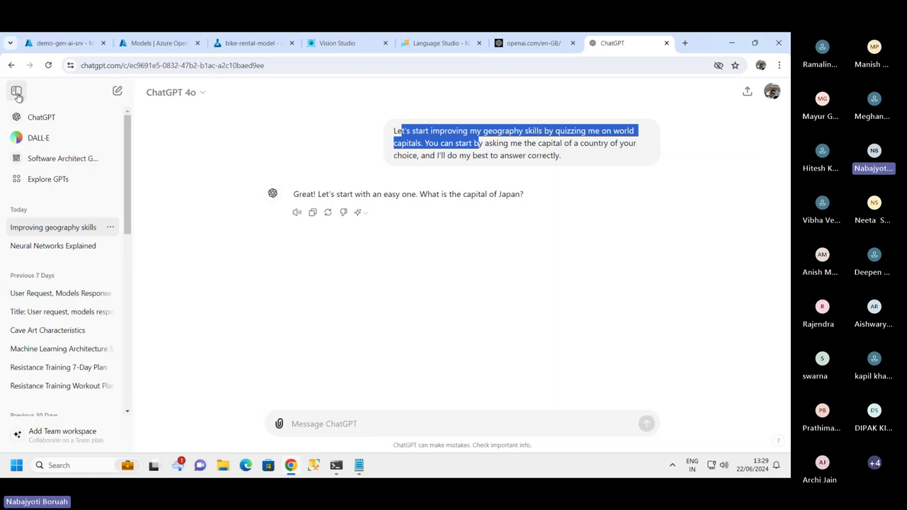
left_click(17, 93)
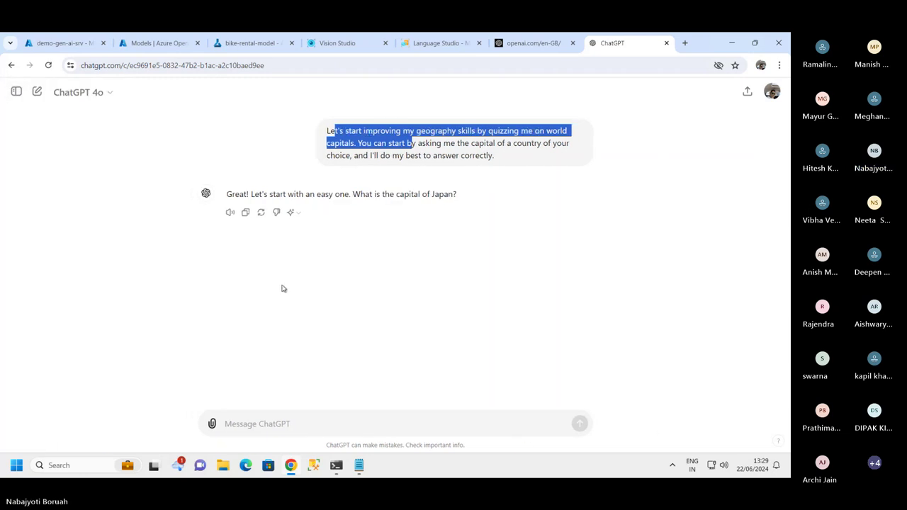
- Send the message "hello" in the capitals quiz conversation and highlight the reply
left_click(244, 423)
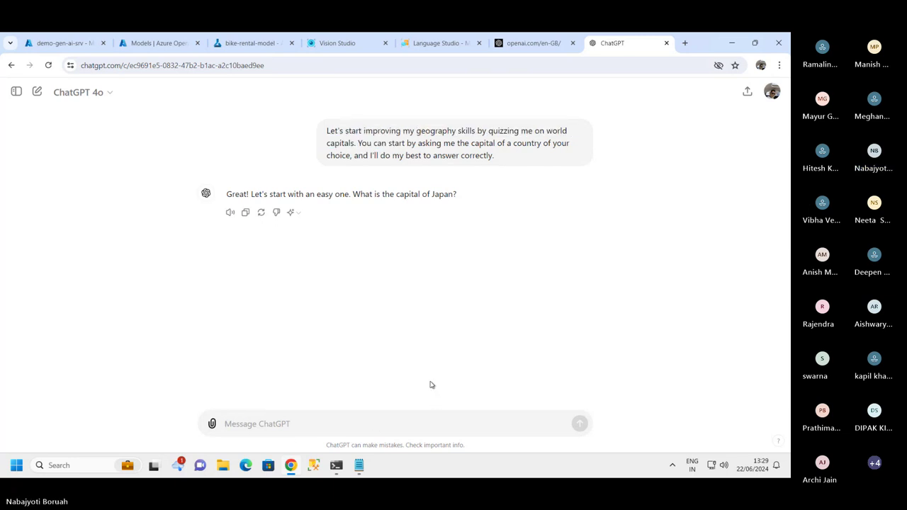
type("hello")
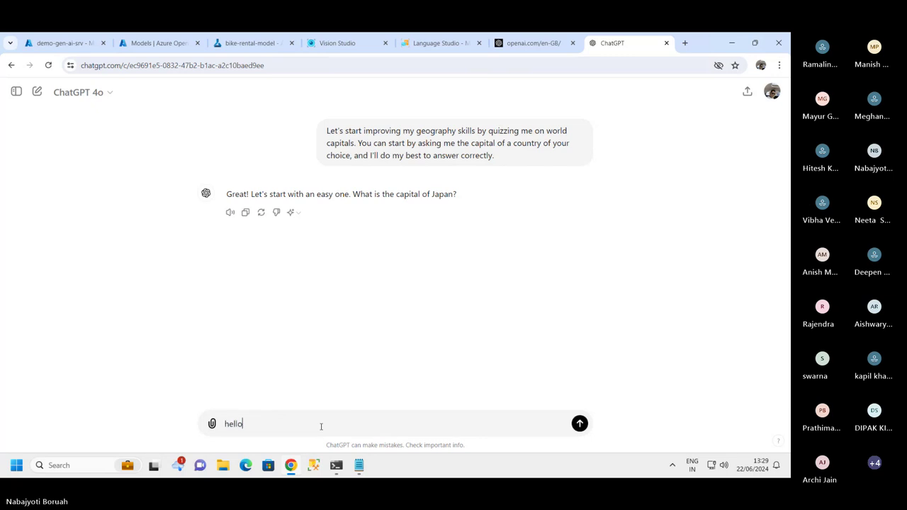
key("Return")
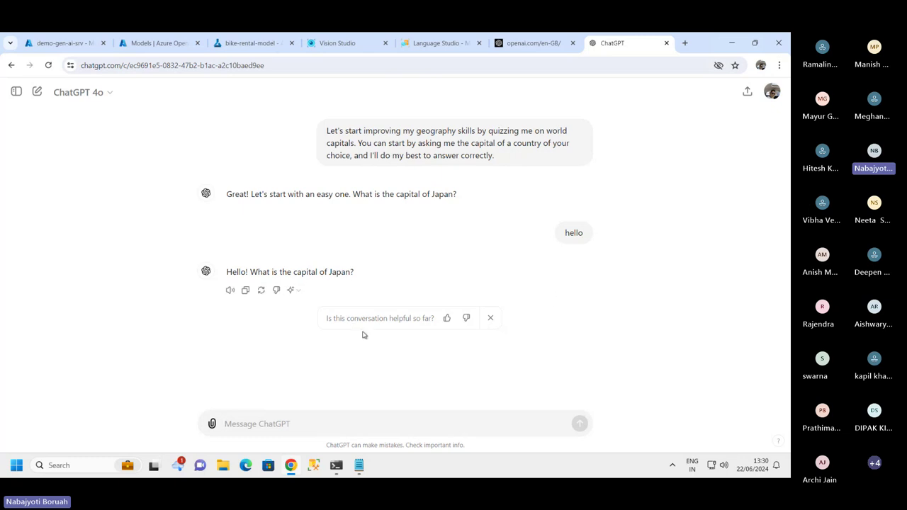
left_click_drag(232, 272, 355, 273)
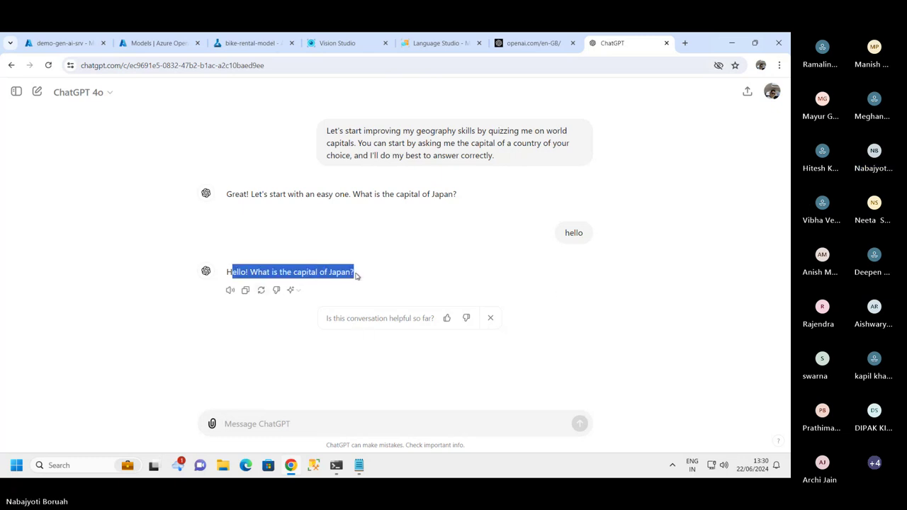
left_click(280, 376)
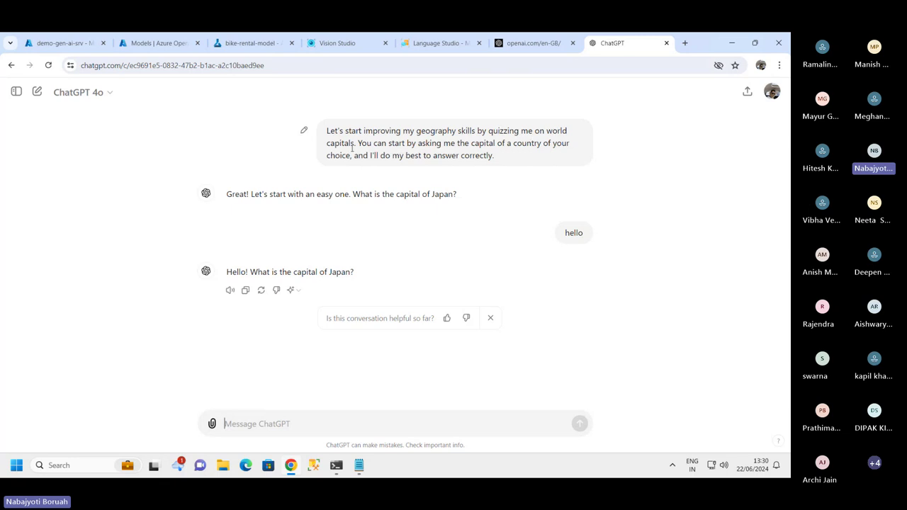
- Review the opening prompt's instructions about asking for a country's capital against the reply to "hello", highlighting both
left_click_drag(359, 144, 571, 144)
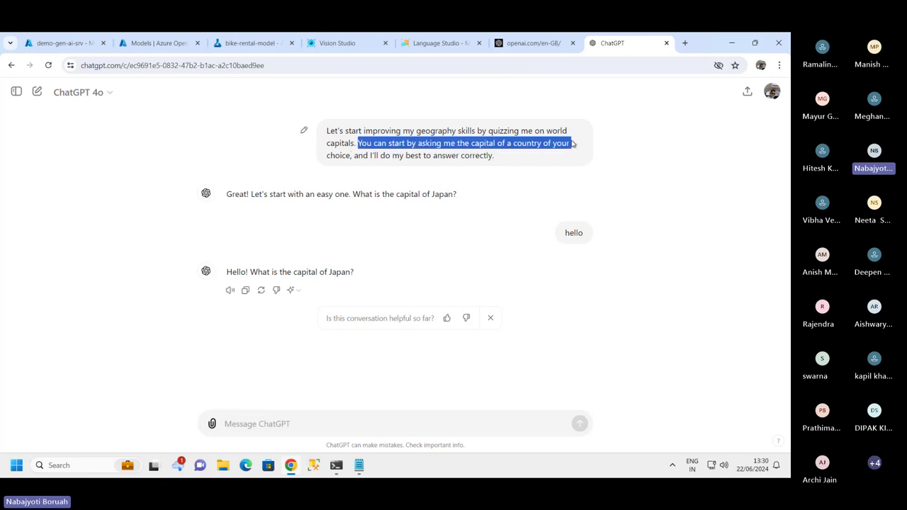
left_click(472, 171)
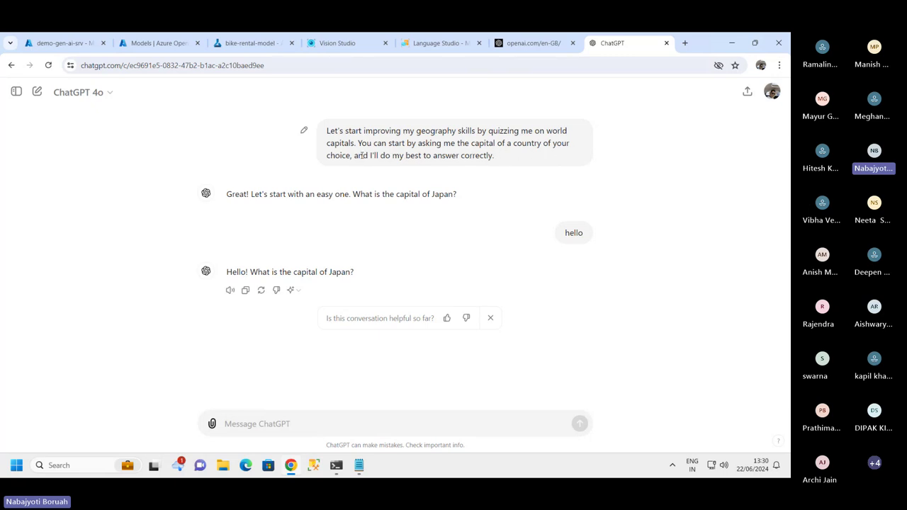
left_click_drag(334, 157, 457, 156)
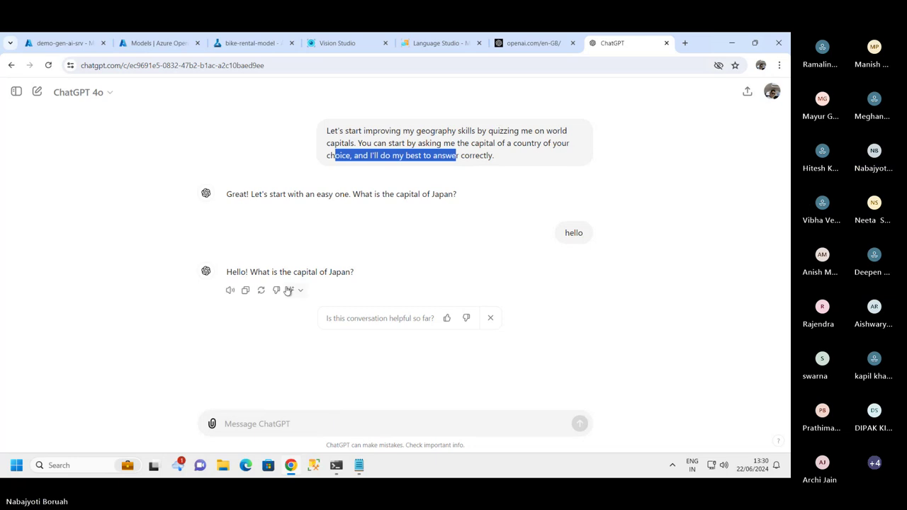
left_click_drag(233, 272, 354, 273)
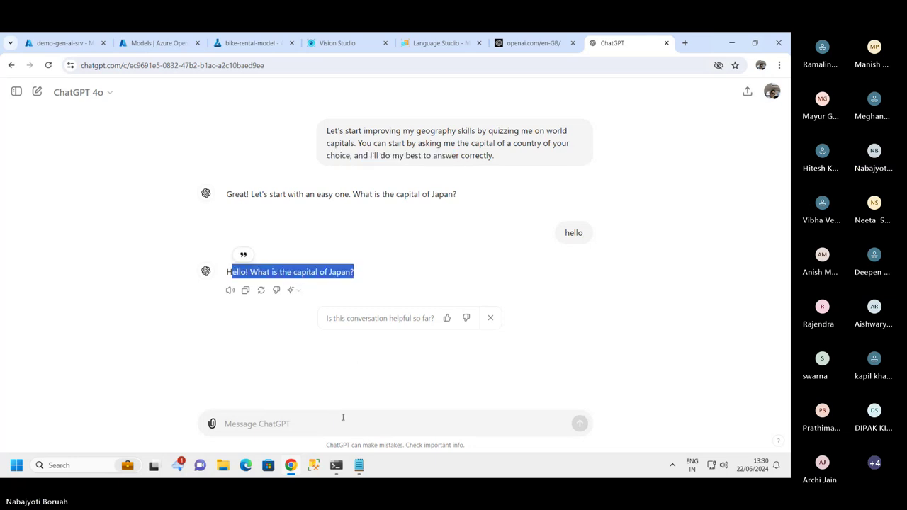
left_click(273, 424)
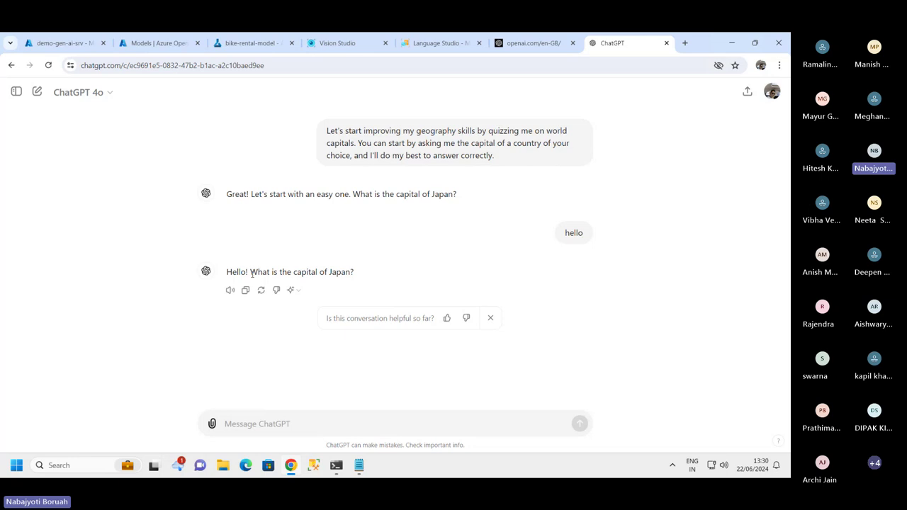
- Copy the question "What is the capital of Japan?" from the last reply and send it back as a message
left_click_drag(251, 272, 351, 275)
right_click(331, 276)
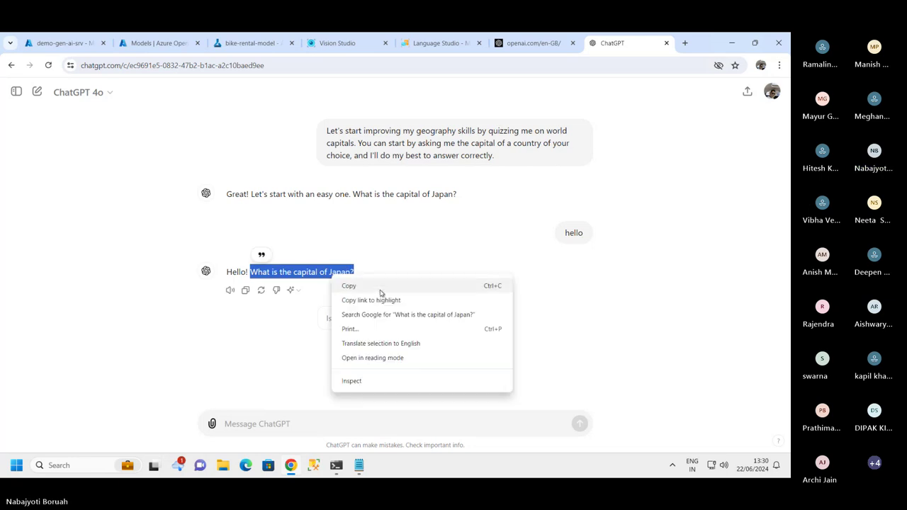
left_click(362, 287)
left_click(247, 423)
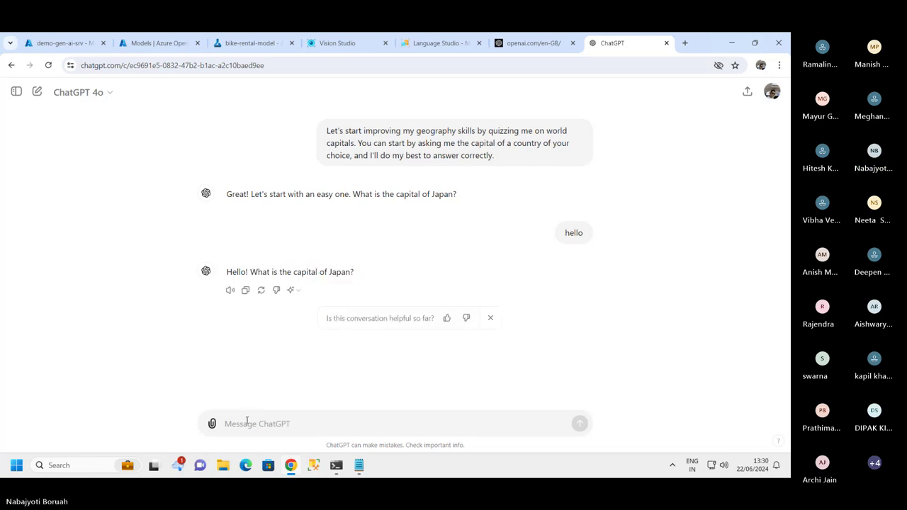
key("ctrl+v")
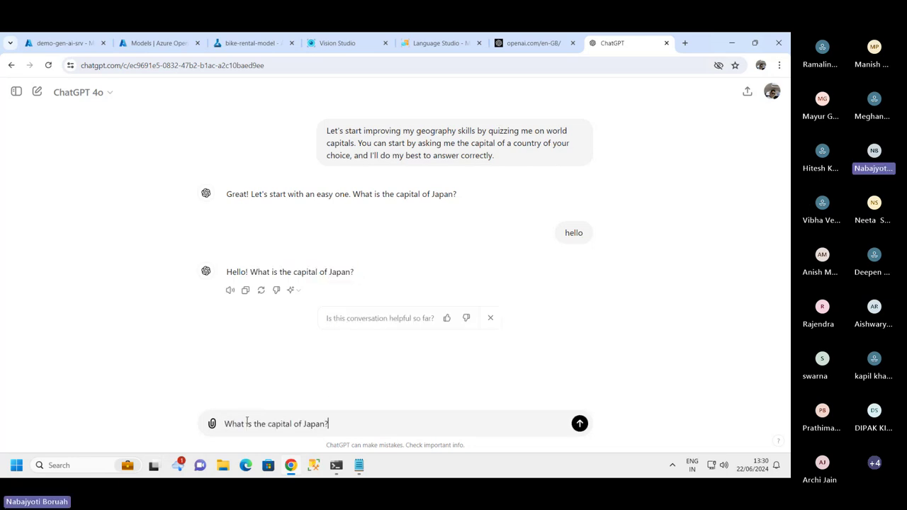
left_click(579, 424)
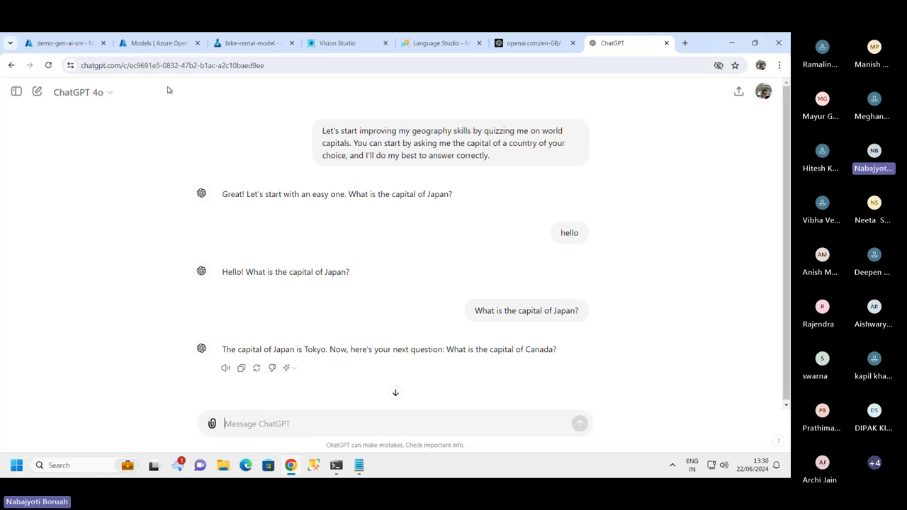
- Revisit the Azure base models list, then send ChatGPT "Translate when is breakfast served to Spanish." and have the reply read aloud
left_click(135, 43)
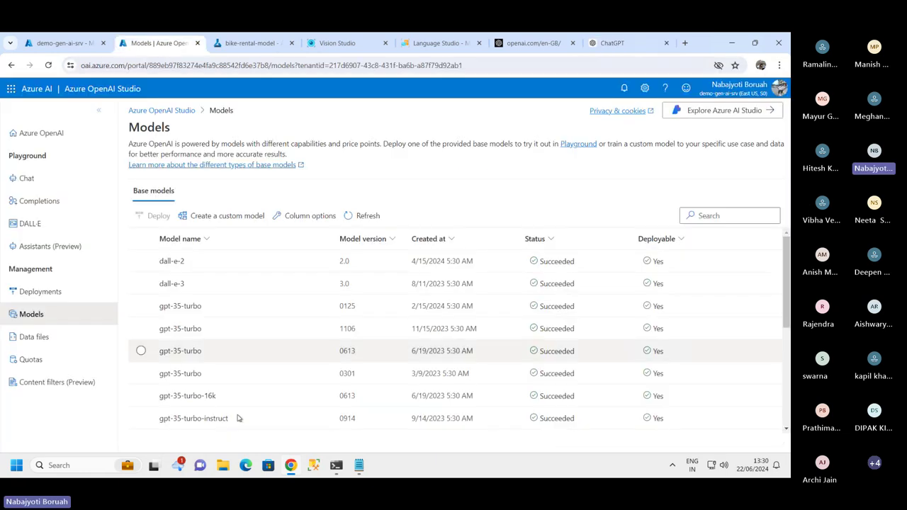
left_click(609, 44)
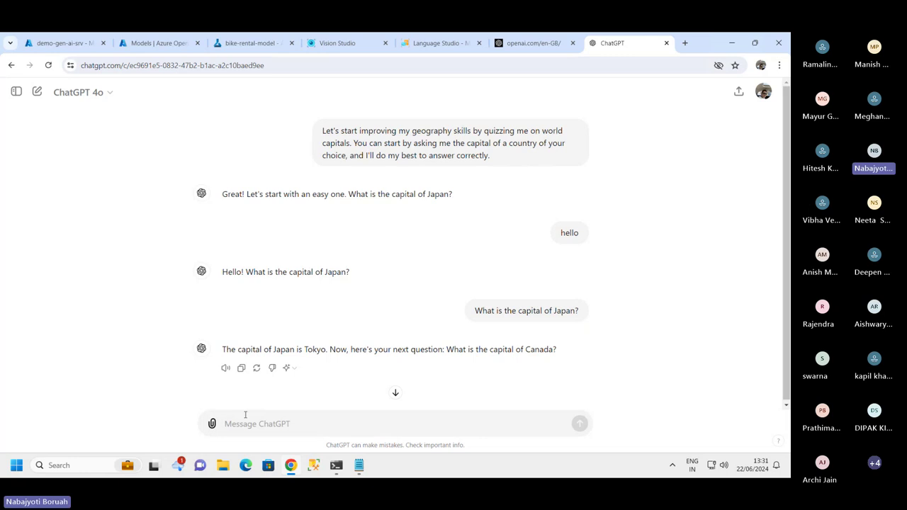
key("ctrl+v")
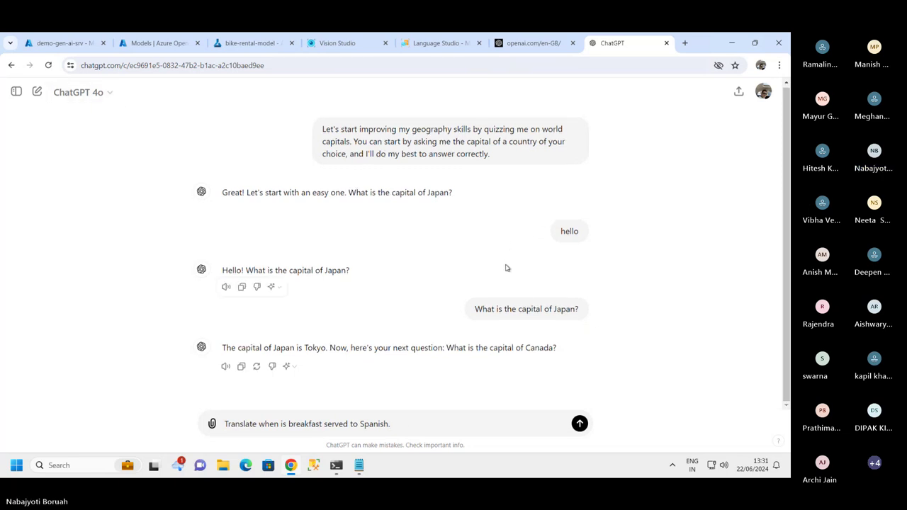
left_click(579, 424)
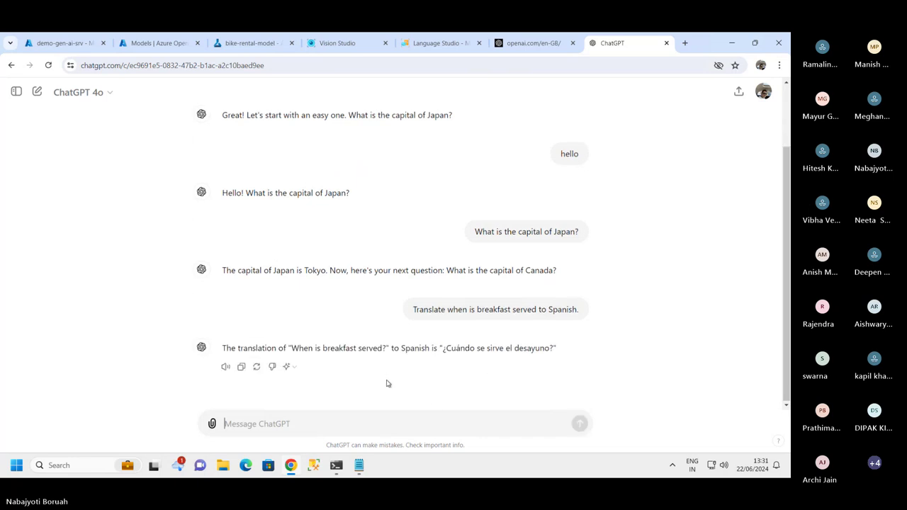
left_click(225, 366)
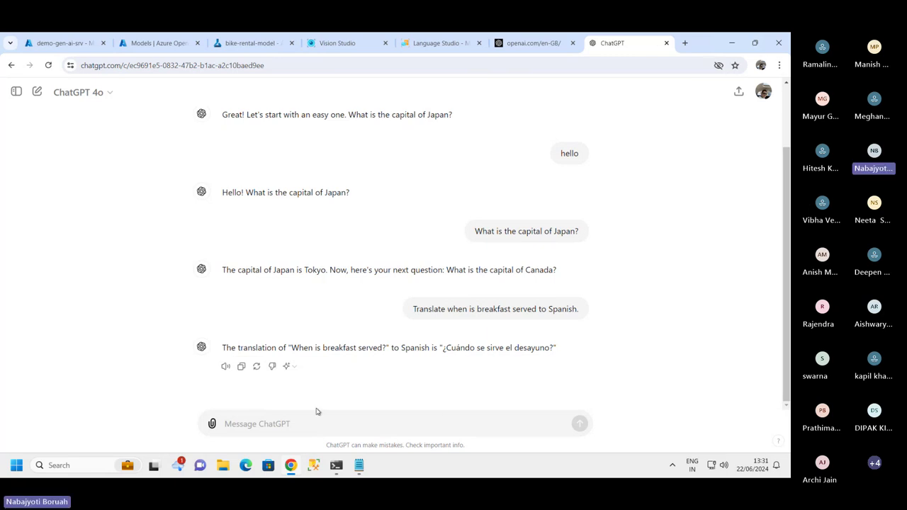
- Send the pasted prompt "Write a short paragraph explaining what is the role of cloud architect, and write the response in French."
left_click(263, 422)
key("ctrl+v")
key("BackSpace")
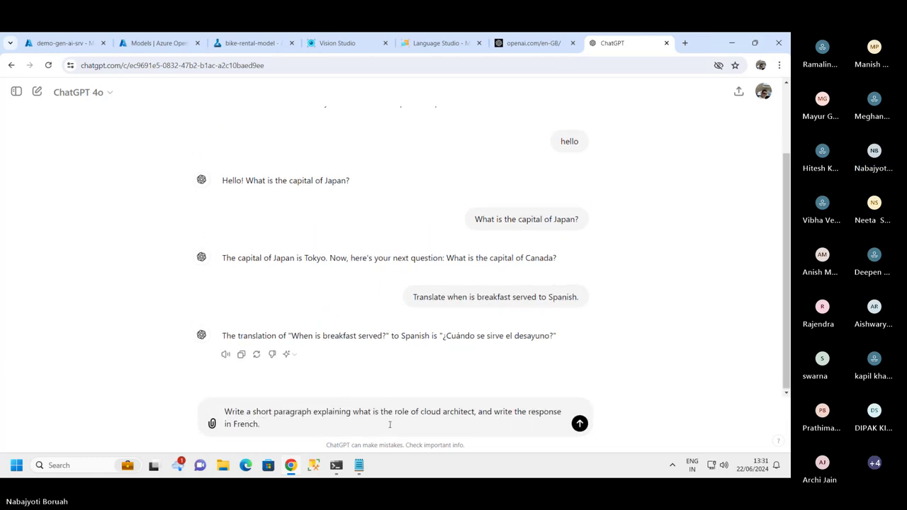
double_click(245, 424)
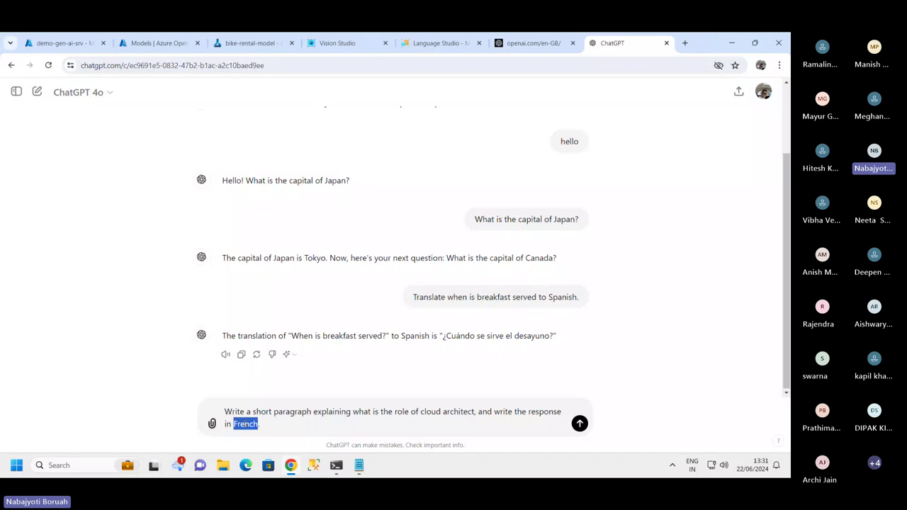
left_click(580, 425)
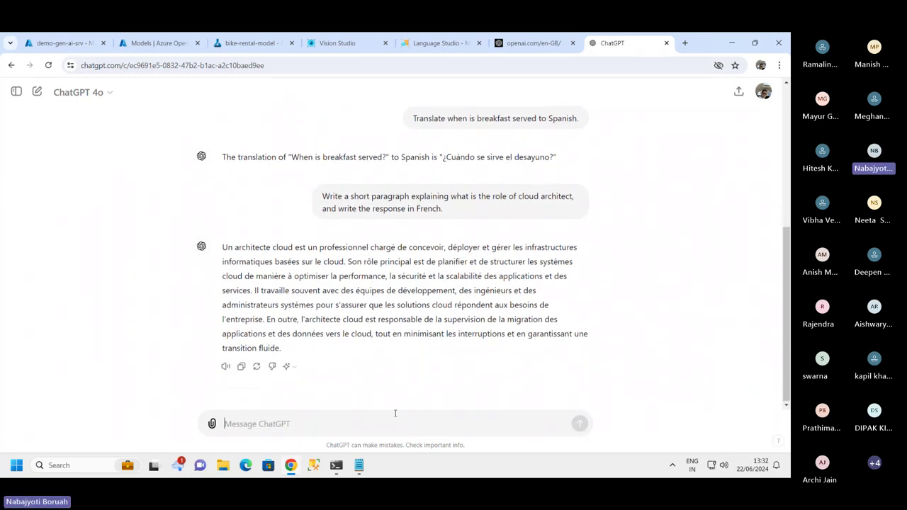
- Send the message "write the same in hindi" and have part of the Hindi reply read aloud, stopping the playback
type("write ")
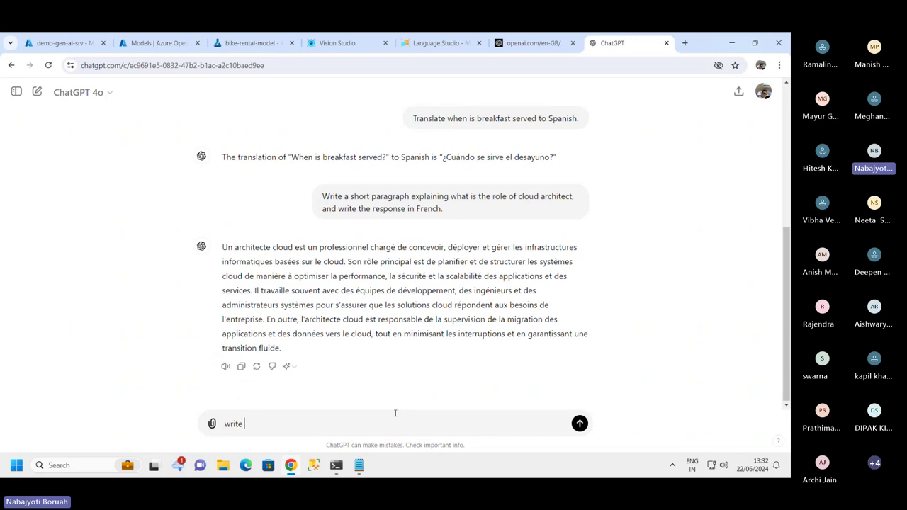
type("the same in hindi")
key("Return")
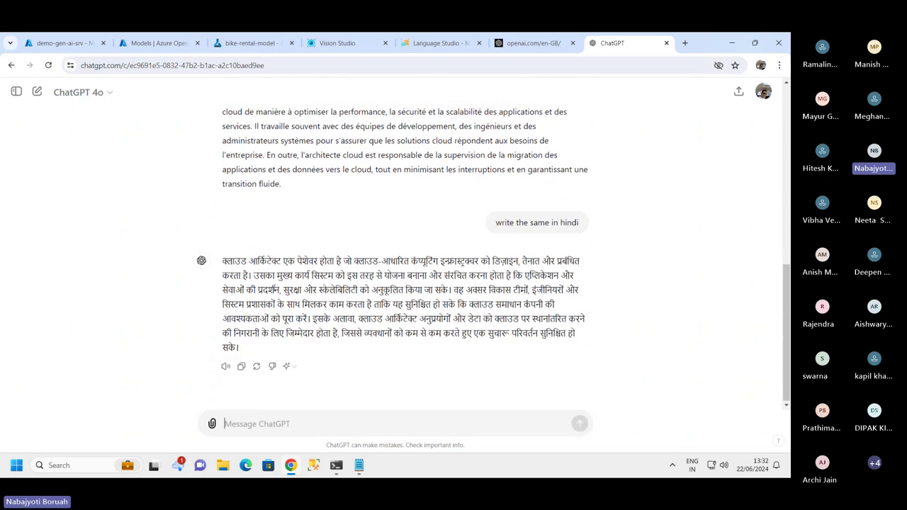
left_click(225, 366)
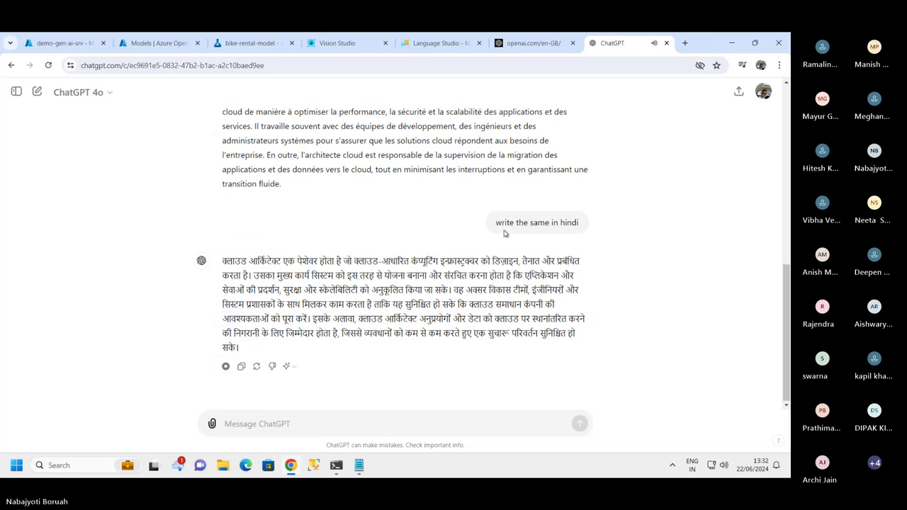
left_click_drag(496, 222, 600, 225)
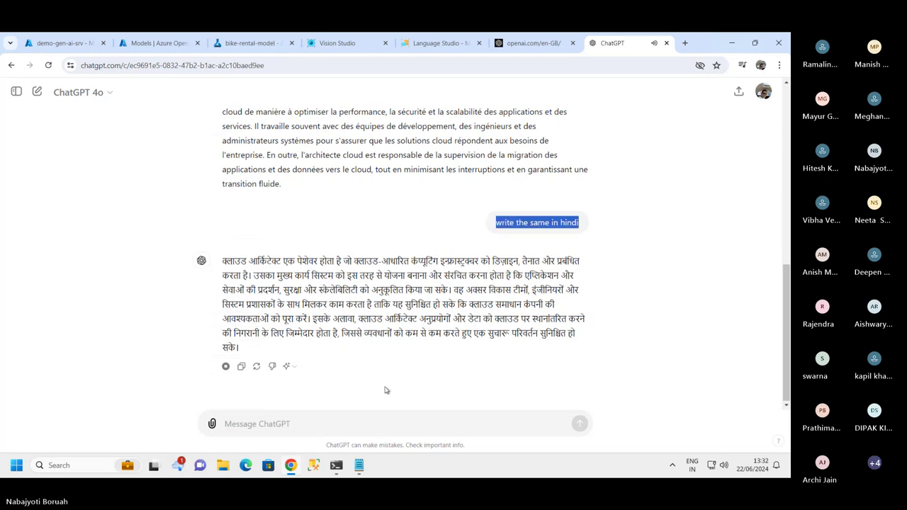
left_click(225, 367)
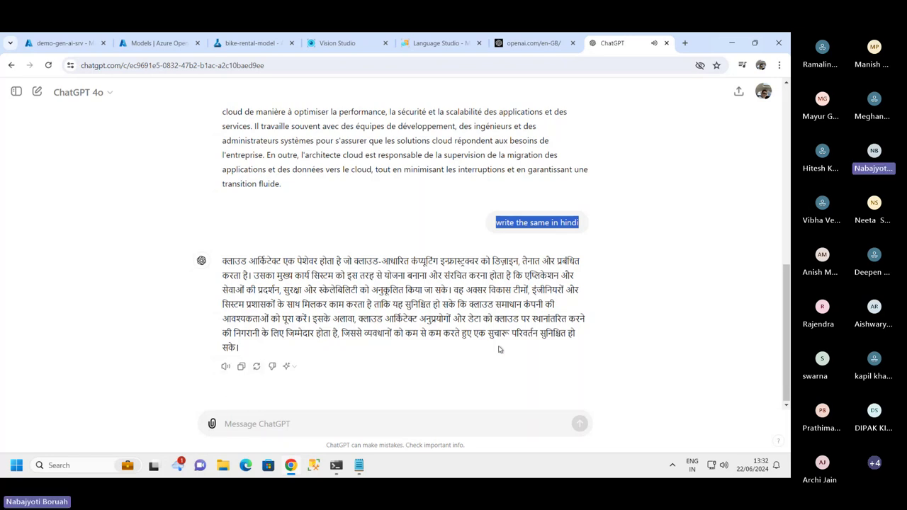
- Switch the conversation's model to GPT-3.5 and look over the French and Hindi replies
scroll(498, 349, "up", 1)
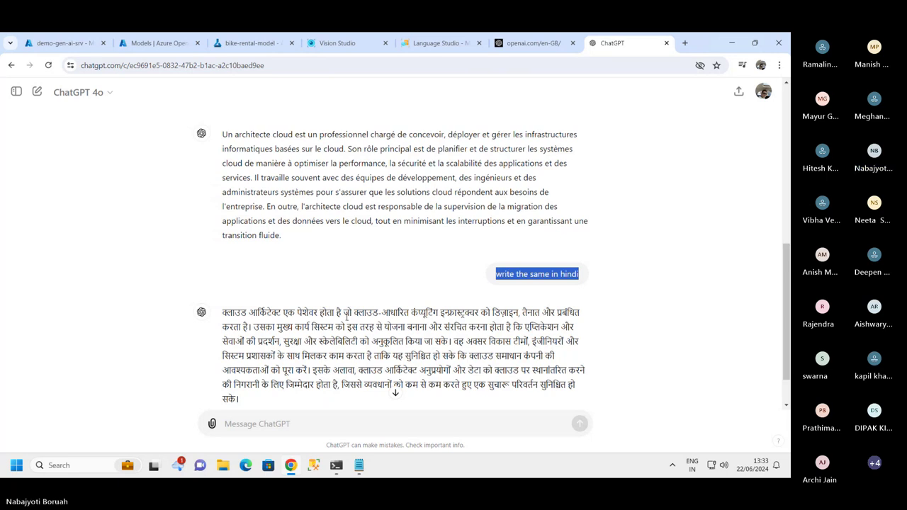
left_click(114, 95)
left_click(103, 206)
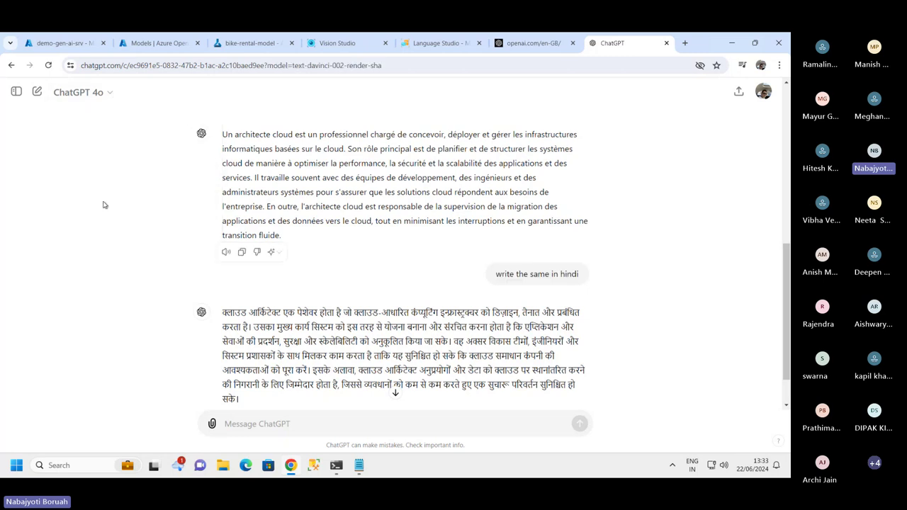
scroll(156, 151, "down", 2)
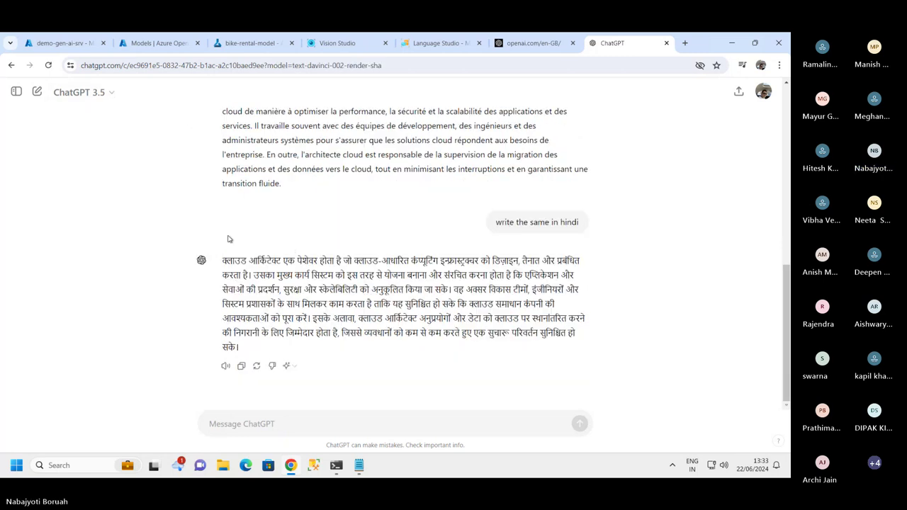
scroll(224, 230, "up", 3)
scroll(224, 230, "up", 2)
scroll(222, 217, "down", 4)
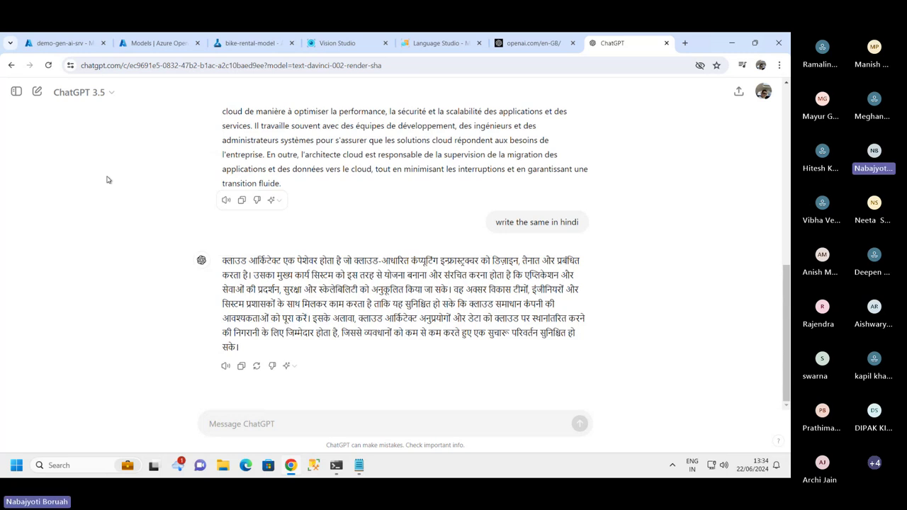
- Return the model to GPT-4o and look through the earlier prompts and replies
left_click(112, 94)
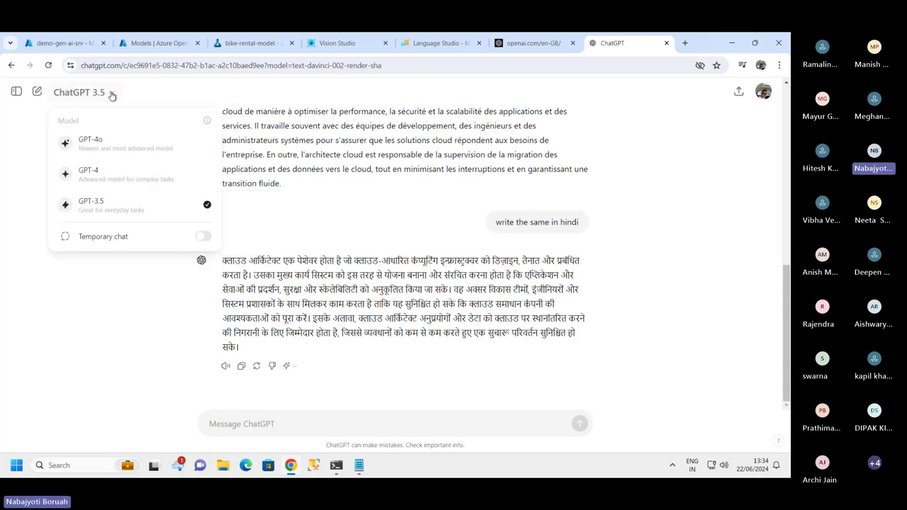
left_click(112, 145)
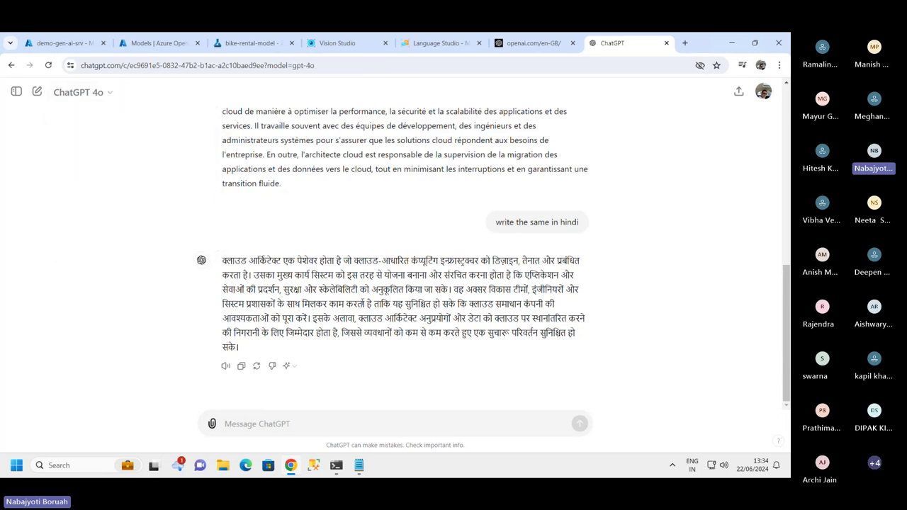
scroll(382, 285, "up", 5)
scroll(383, 285, "down", 10)
scroll(305, 216, "up", 9)
- Ask GPT-3.5 "what is the population of India?" in the same conversation and highlight the estimate in its reply
left_click(110, 95)
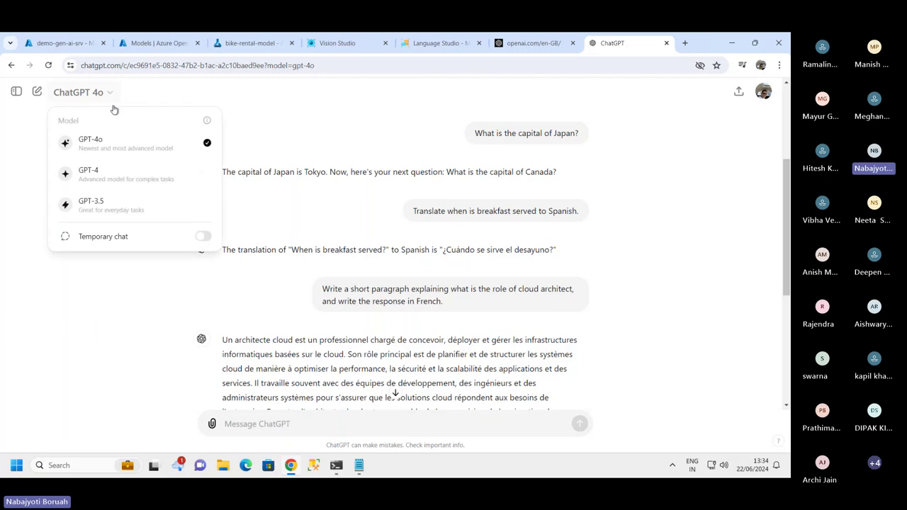
left_click(101, 203)
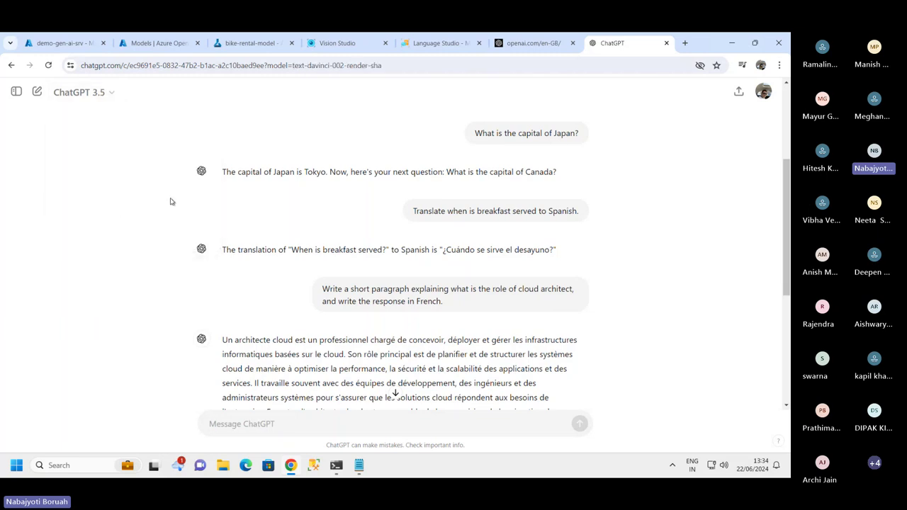
scroll(296, 397, "down", 4)
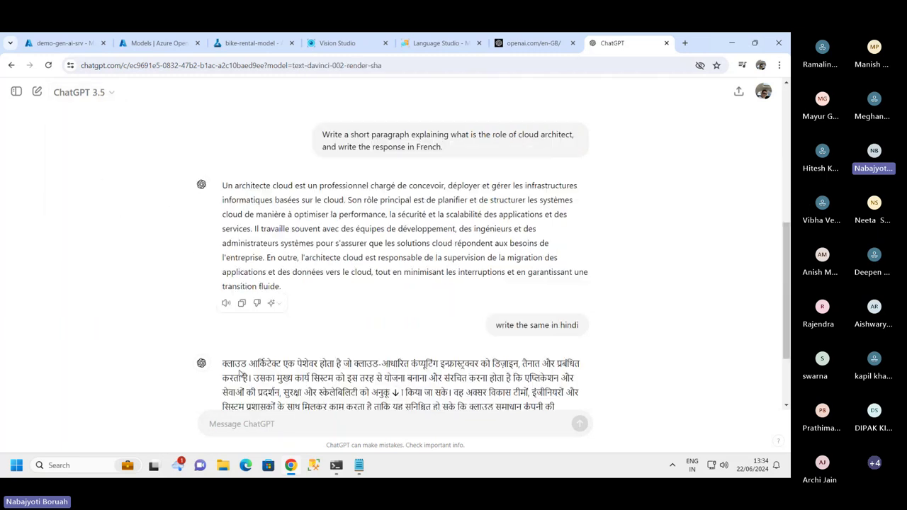
left_click(233, 414)
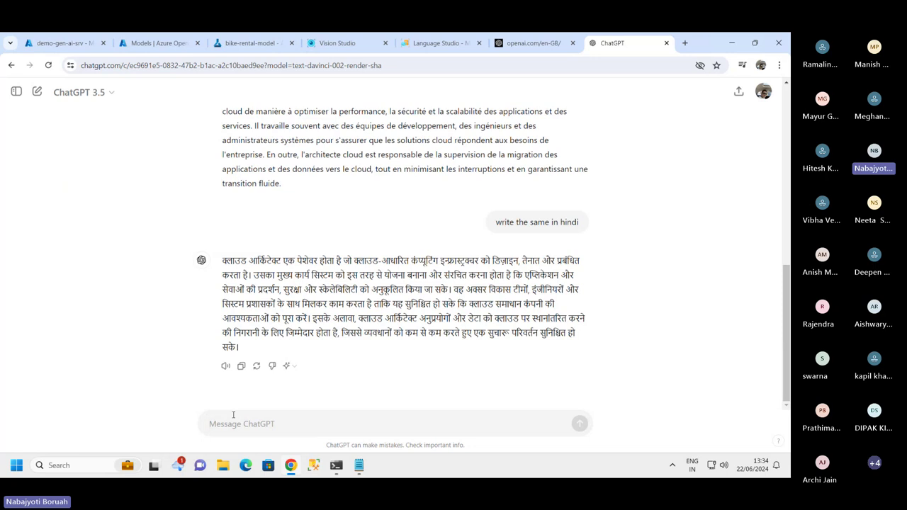
type("what is ")
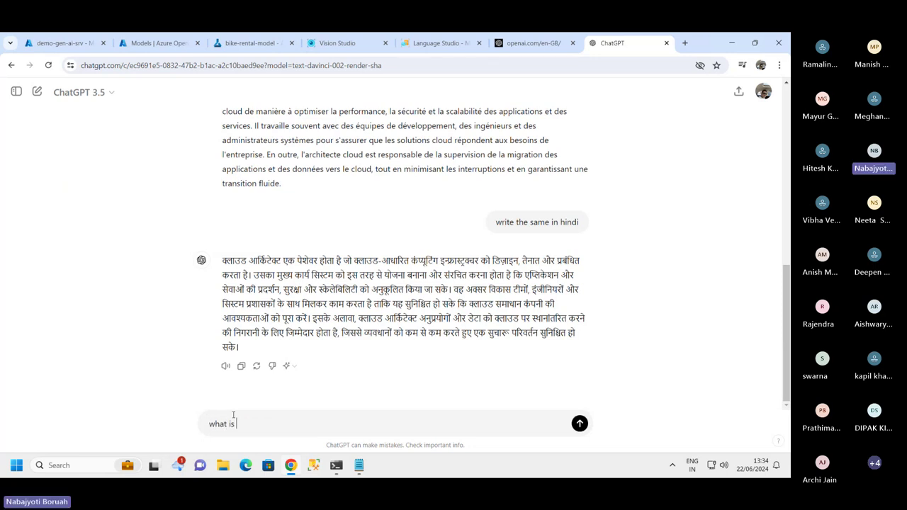
type("the population of")
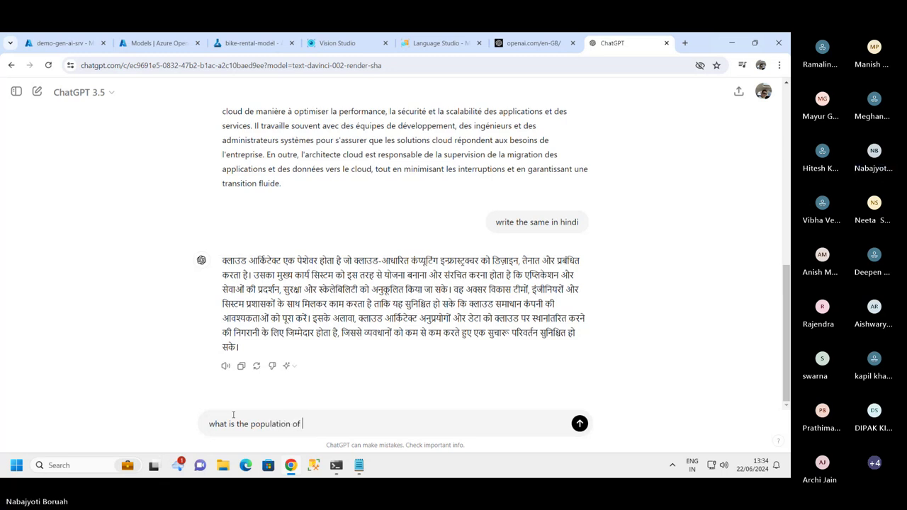
type(" Ind")
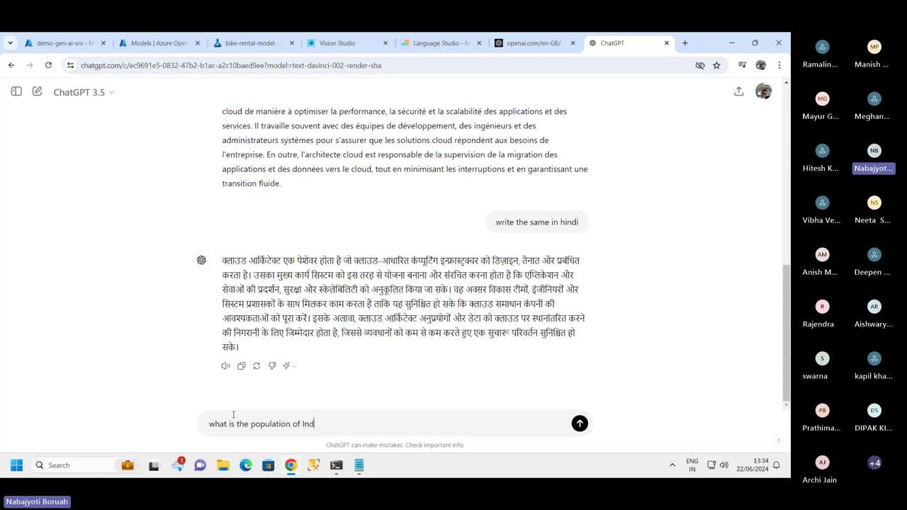
type("ia?")
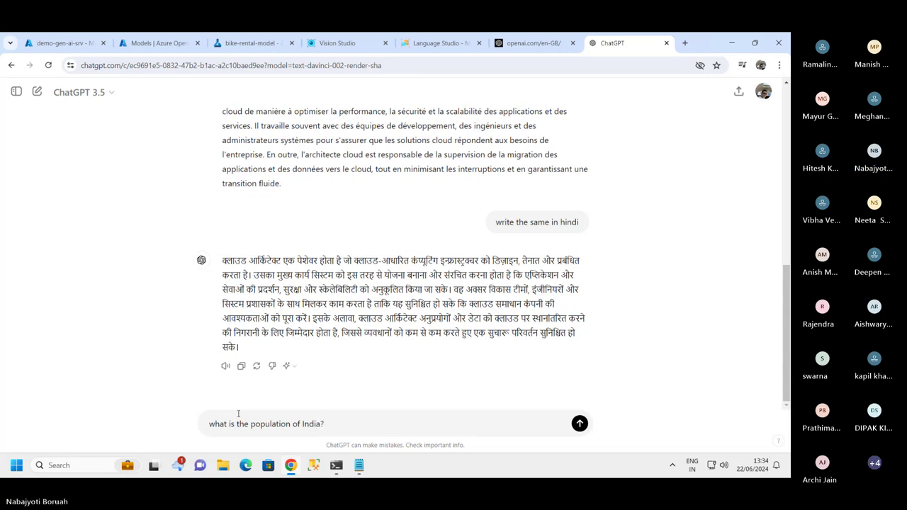
left_click(579, 423)
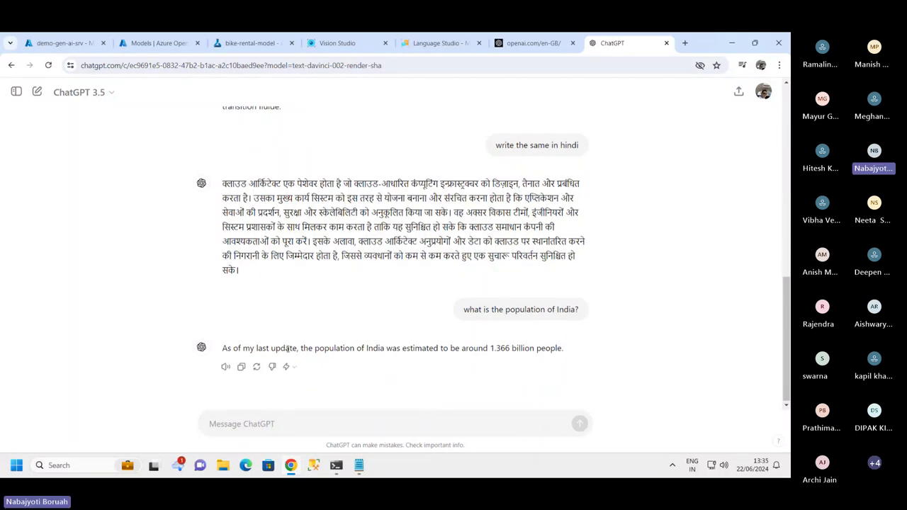
left_click_drag(309, 348, 571, 353)
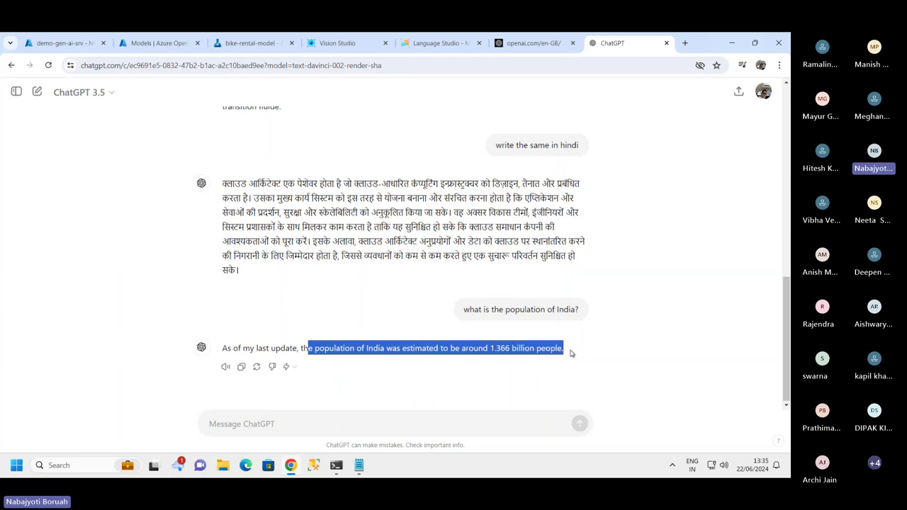
left_click(319, 333)
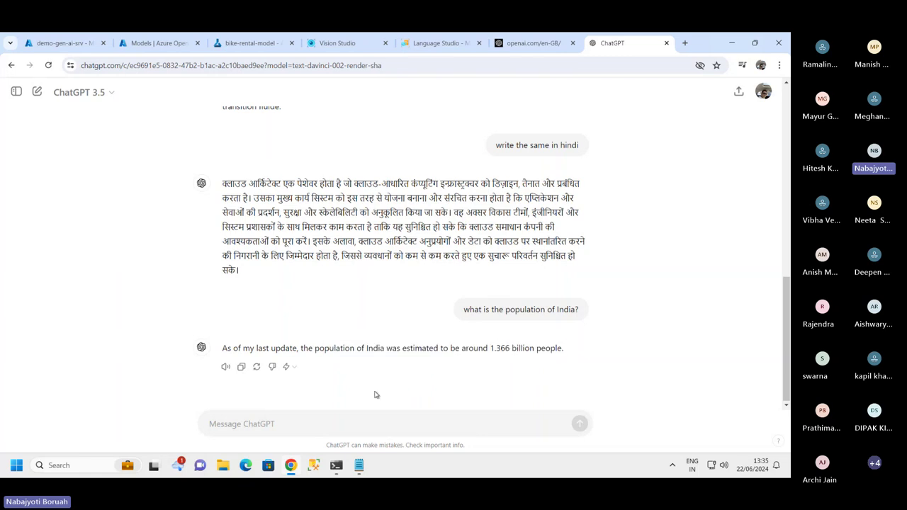
- Switch the conversation from GPT-3.5 to GPT-4o for comparing the population answer
scroll(416, 369, "up", 2)
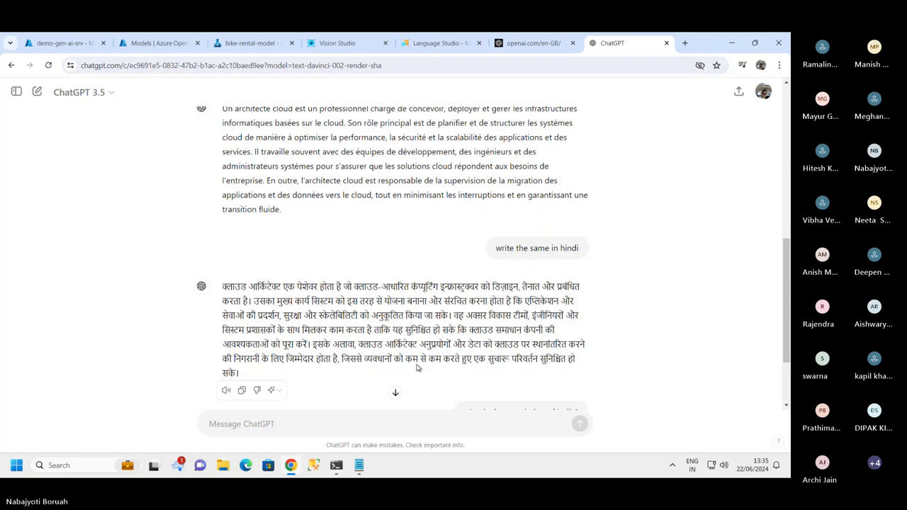
scroll(418, 368, "down", 2)
left_click(112, 93)
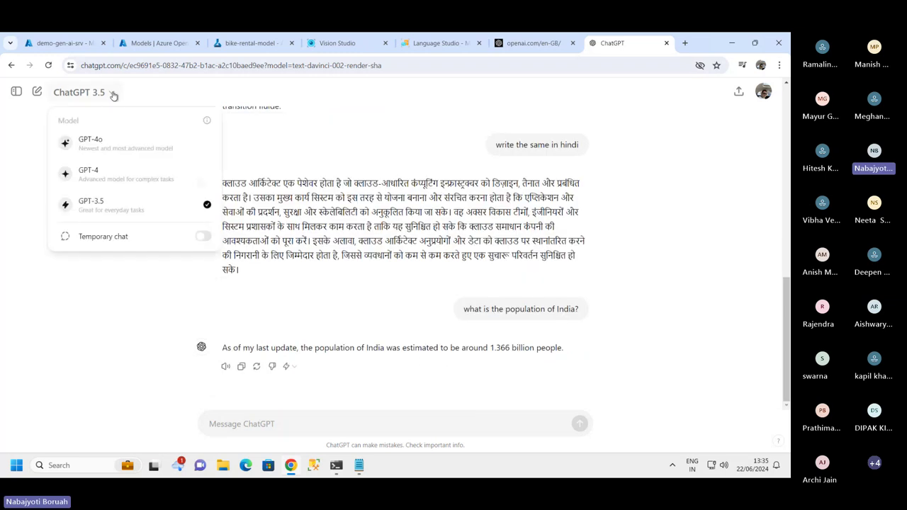
left_click(100, 151)
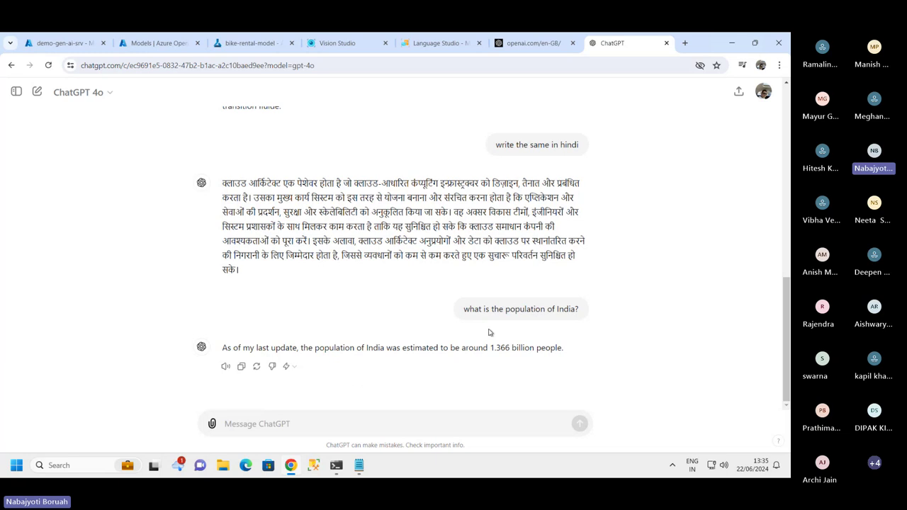
- Copy the question "what is the population of India?" from the previous message, resend it to GPT-4o and highlight the figure in the reply
left_click(439, 310)
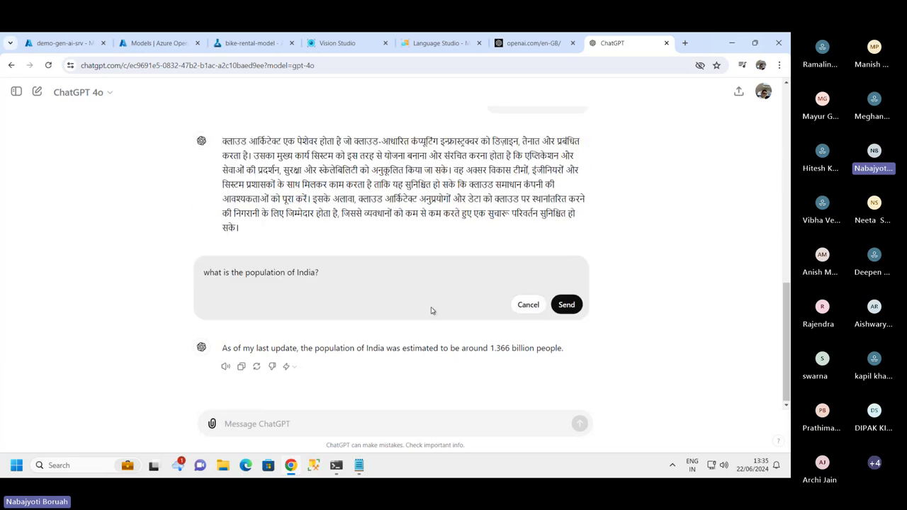
left_click_drag(331, 272, 187, 273)
key("ctrl+c")
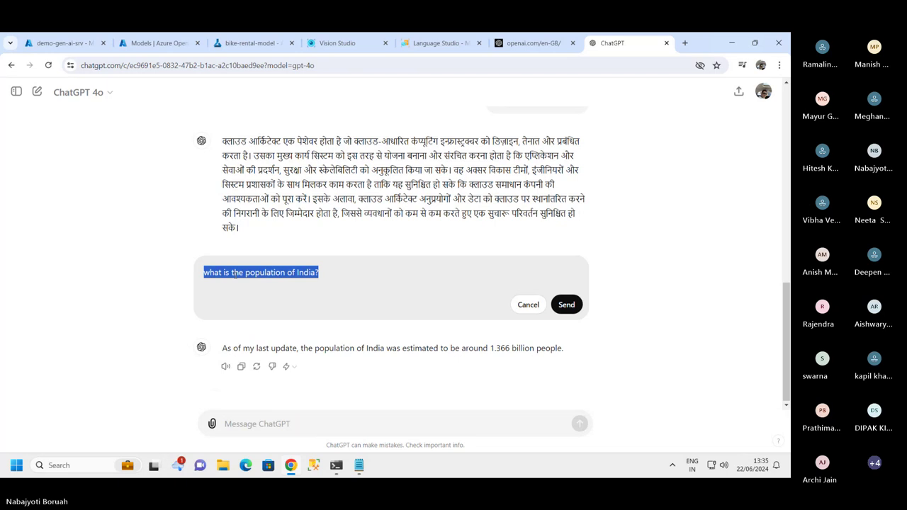
left_click(267, 423)
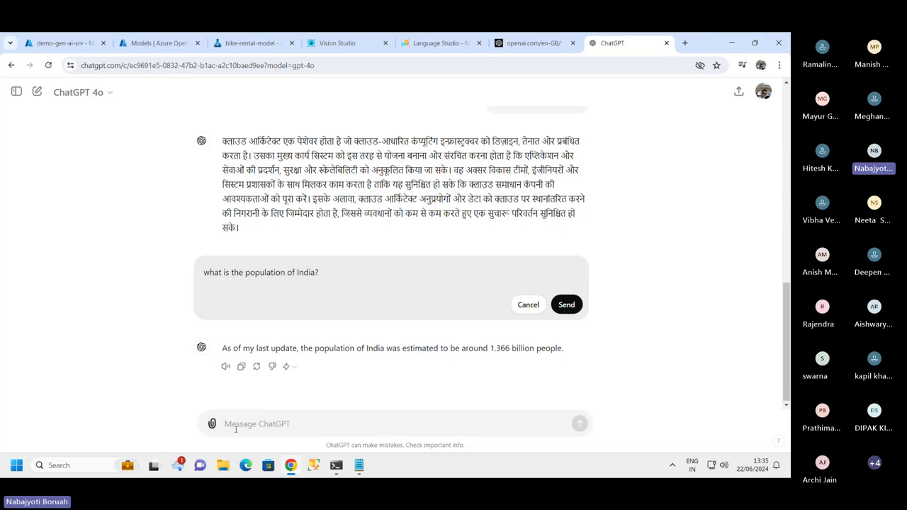
key("ctrl+v")
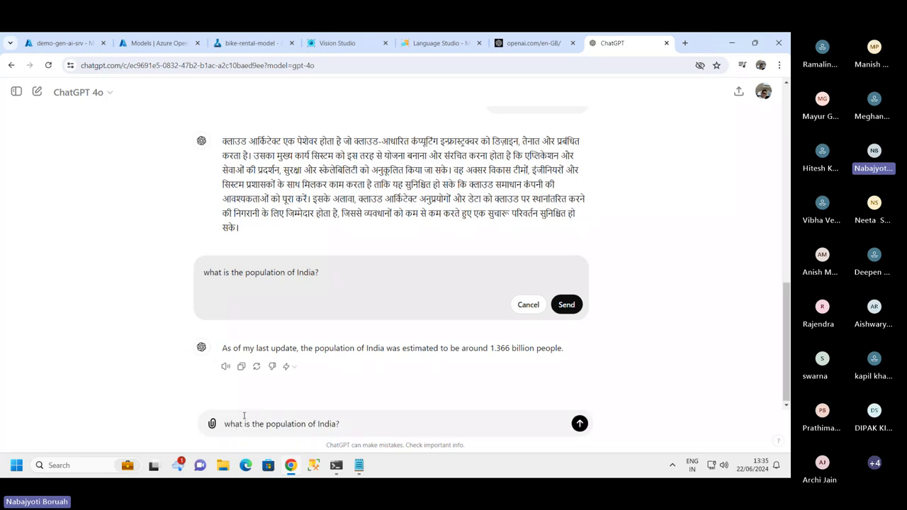
left_click(580, 424)
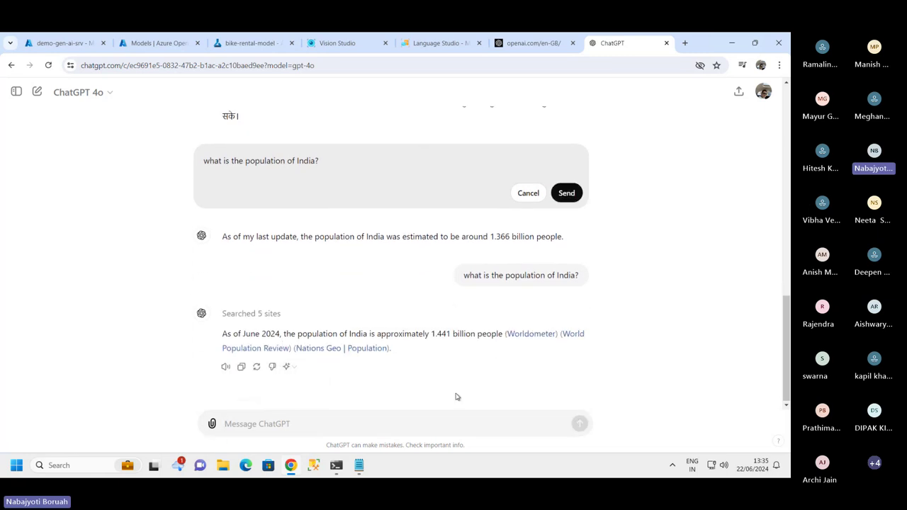
left_click_drag(432, 335, 488, 340)
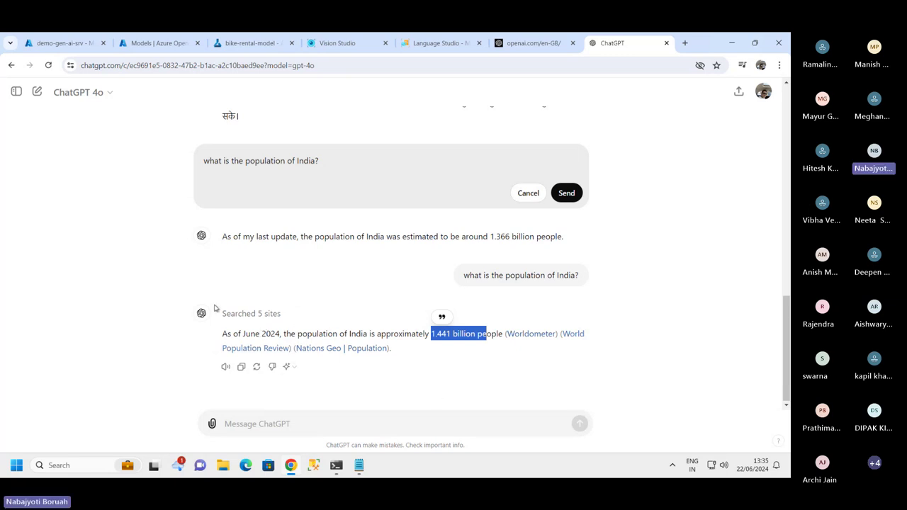
scroll(397, 333, "up", 2)
scroll(396, 368, "up", 1)
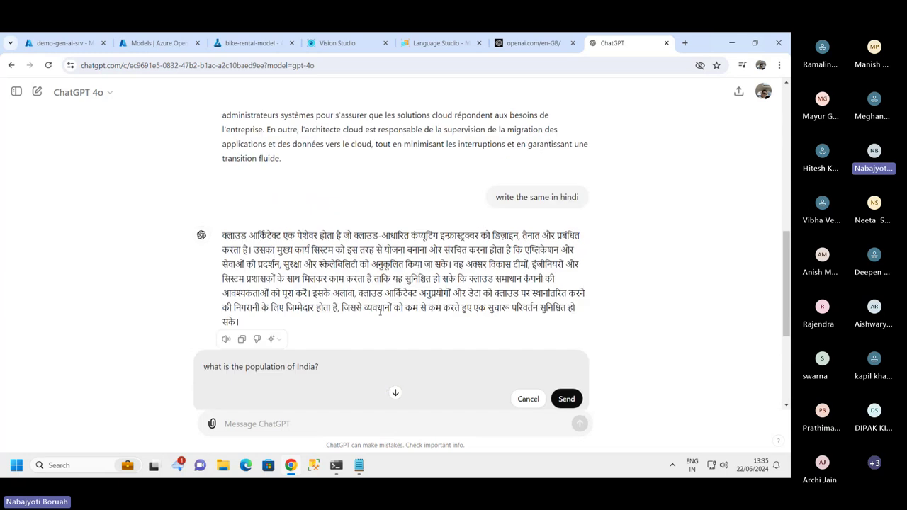
- Examine the repeated "what is the population of India?" question and compare both models' replies in the conversation
scroll(383, 340, "down", 3)
left_click(410, 382)
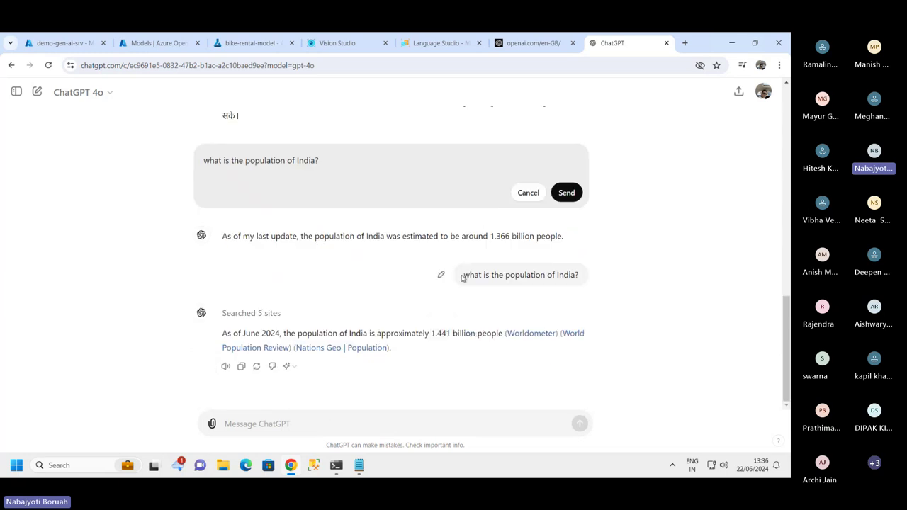
left_click_drag(441, 273, 598, 278)
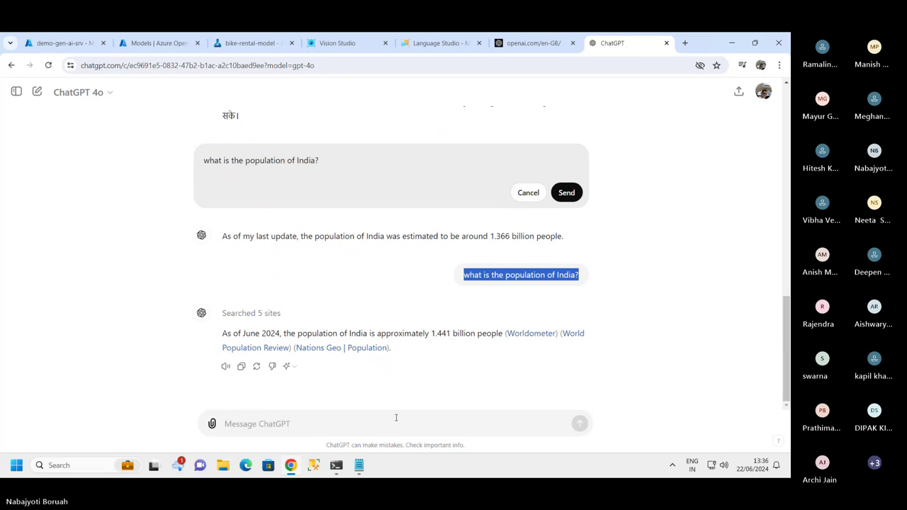
scroll(389, 386, "up", 4)
scroll(382, 379, "down", 3)
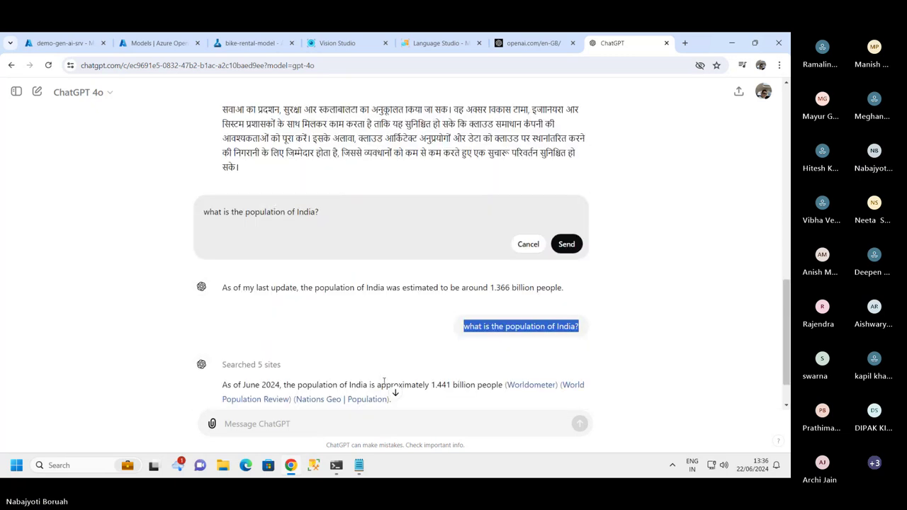
scroll(383, 382, "down", 1)
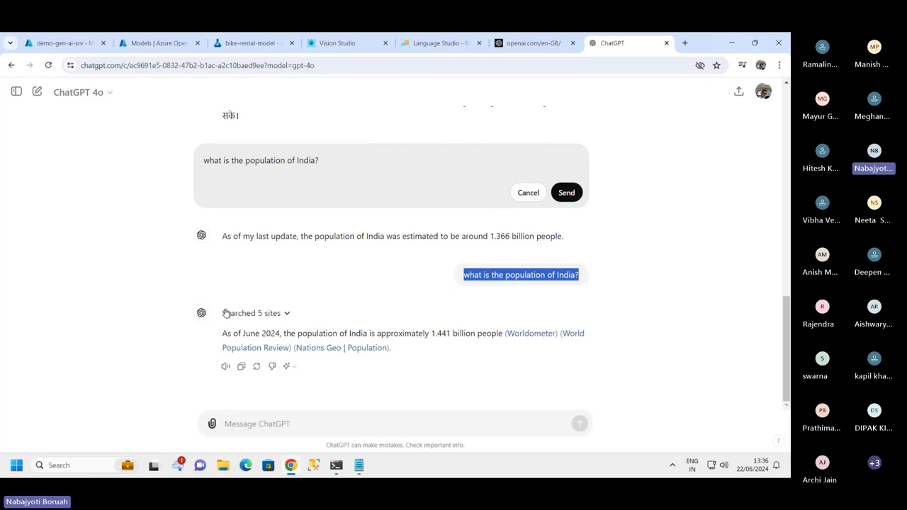
scroll(226, 312, "up", 5)
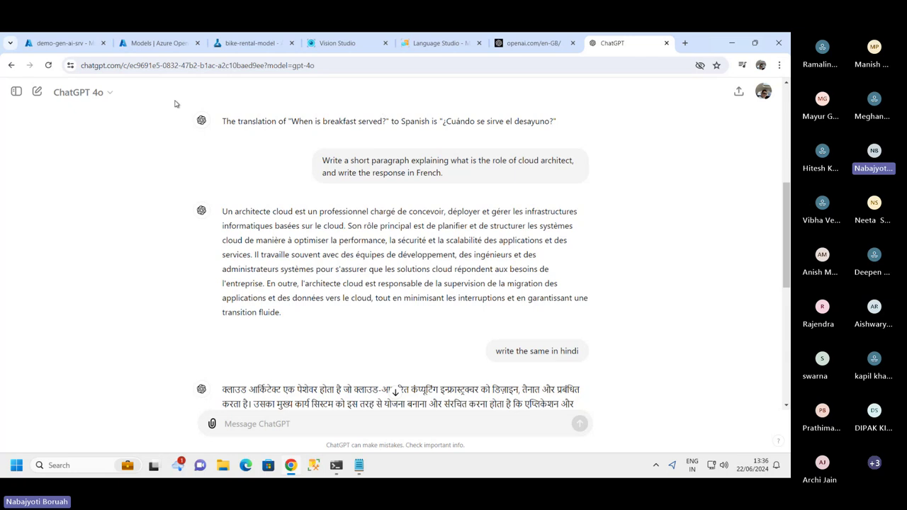
- Switch to Azure OpenAI Studio and look through the base models list for gpt-4o
left_click(67, 43)
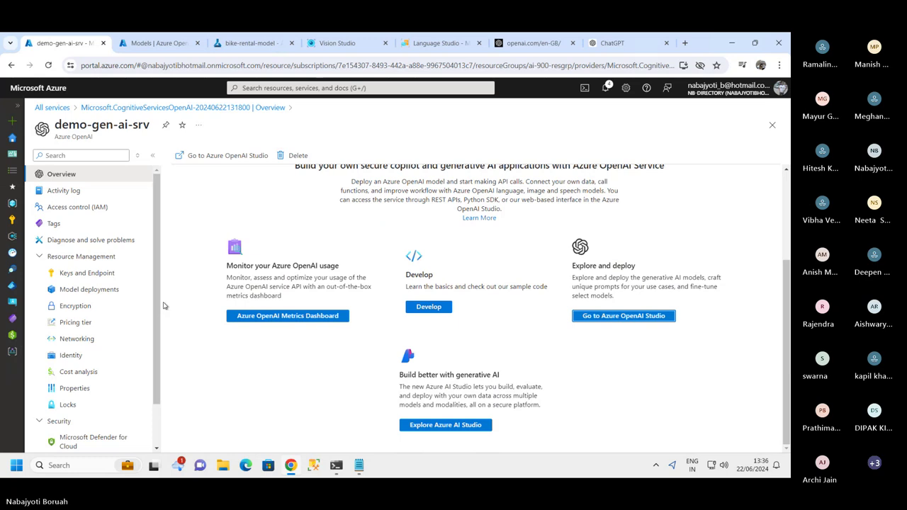
left_click(173, 43)
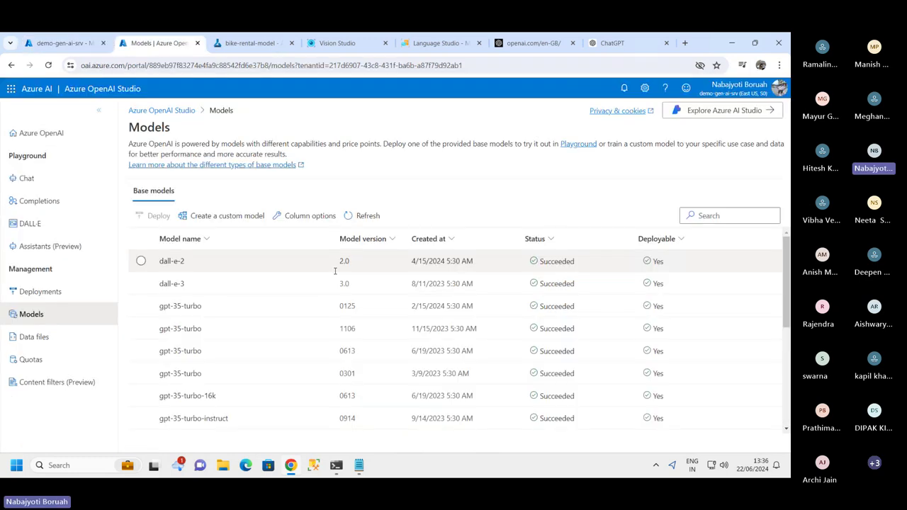
scroll(175, 324, "down", 5)
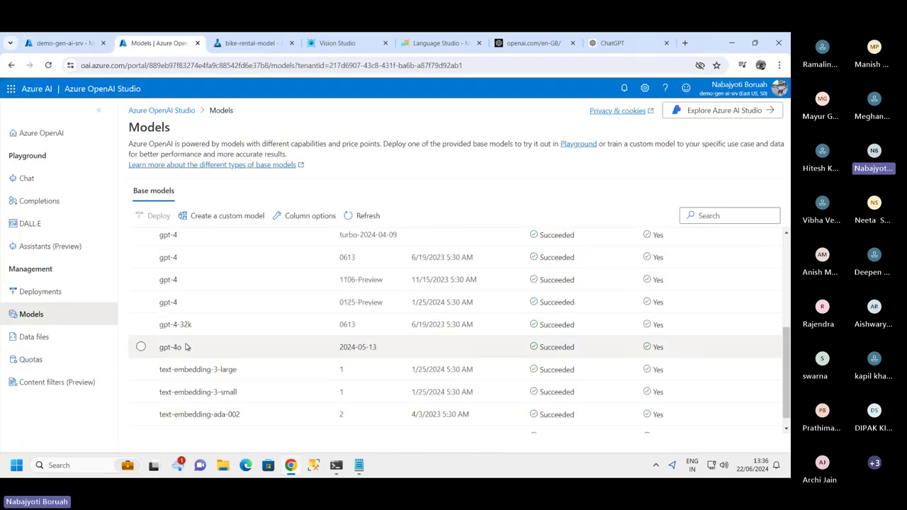
- Create a new deployment of the gpt-4o base model named my-gpt-4o and dismiss the notification
left_click(51, 293)
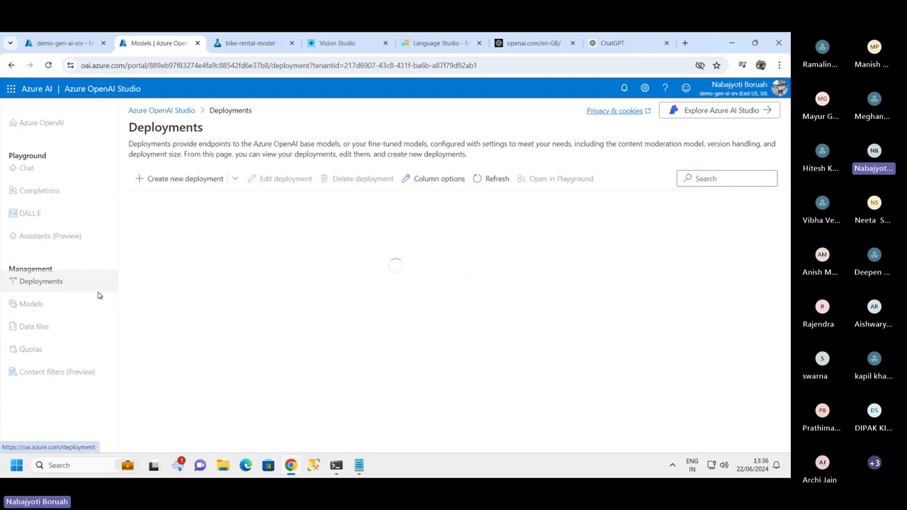
left_click(204, 182)
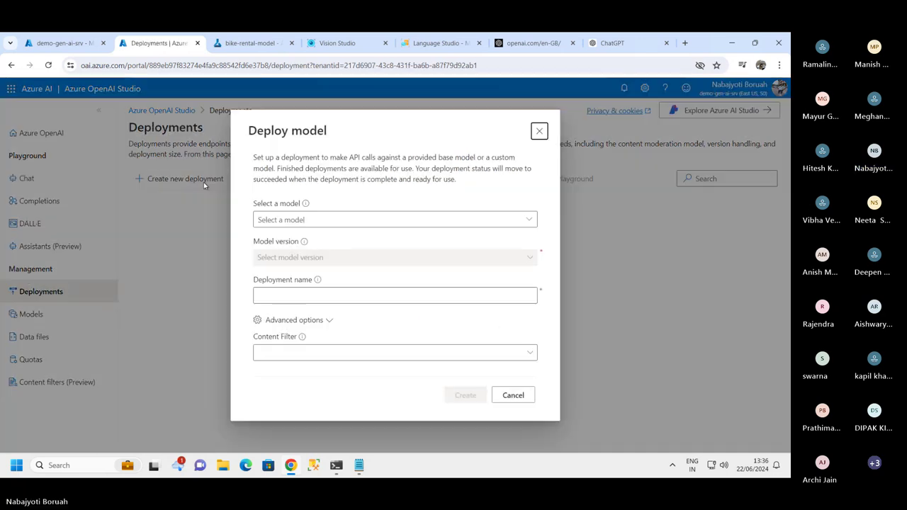
left_click(524, 224)
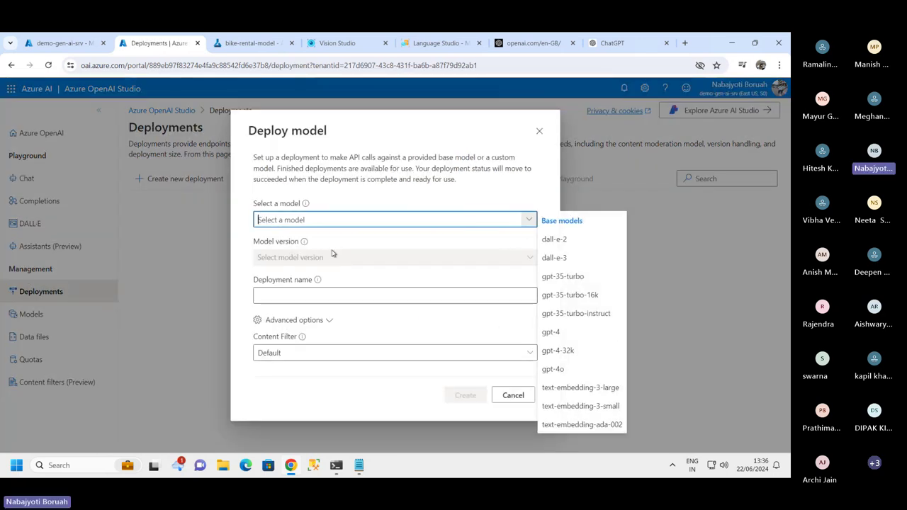
left_click(565, 373)
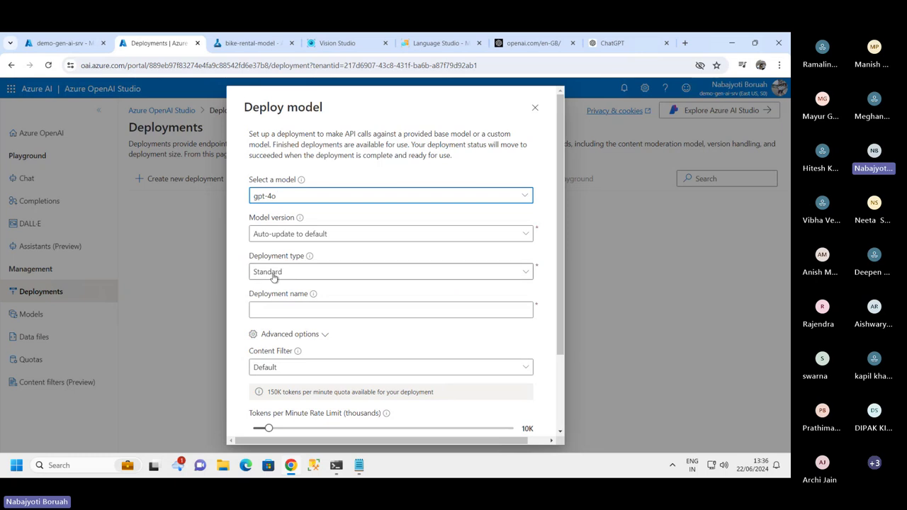
scroll(290, 347, "down", 2)
left_click(273, 210)
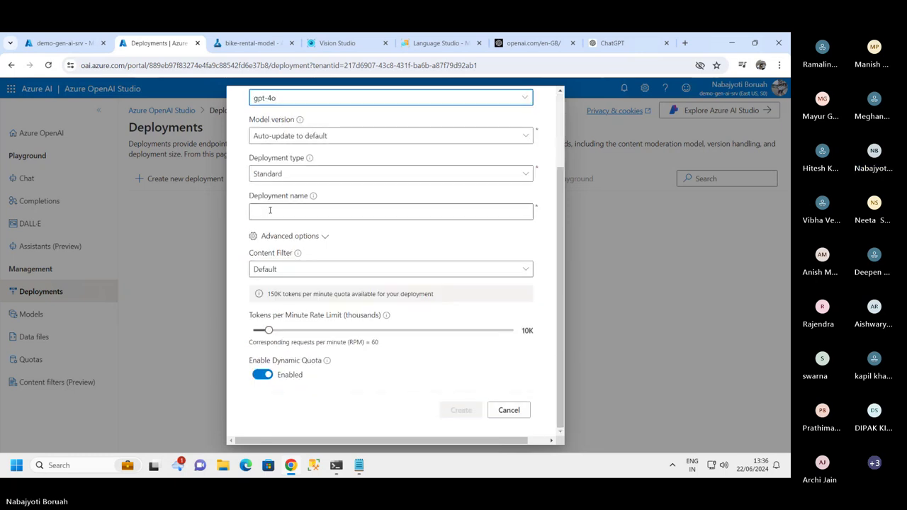
type("my")
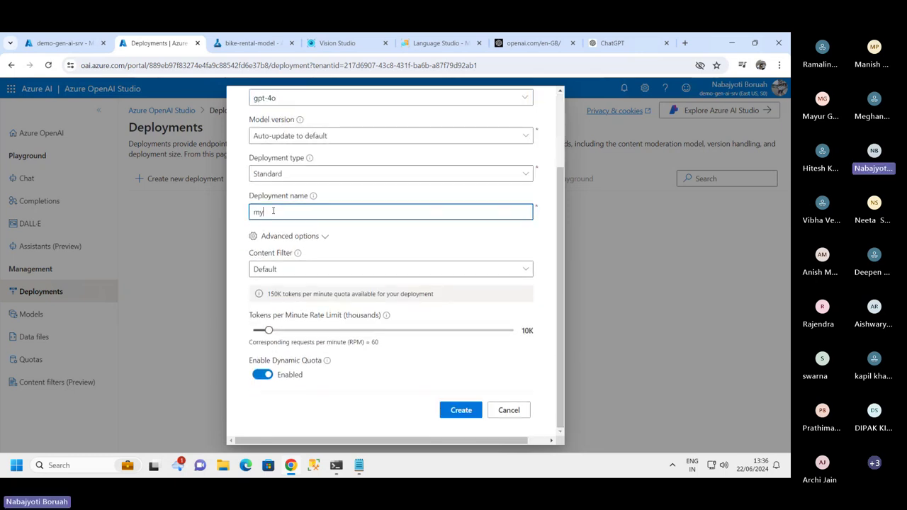
type("-gpt-4o")
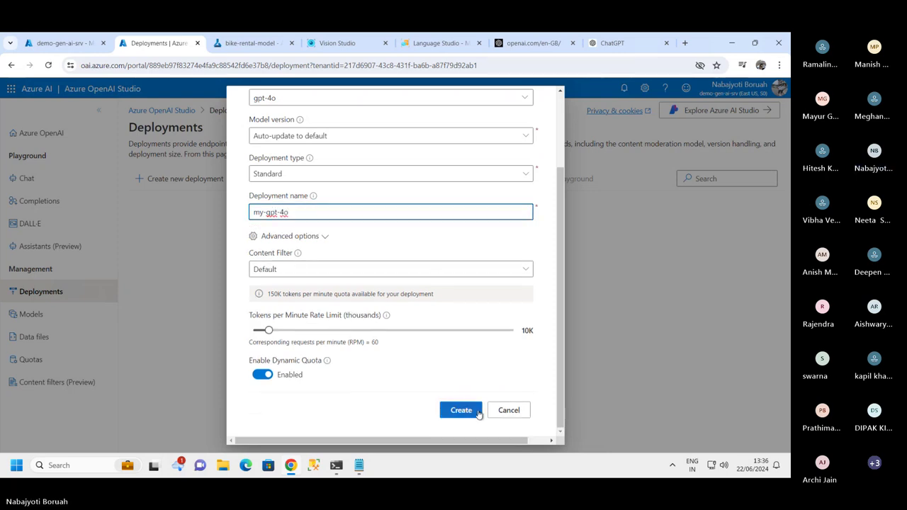
left_click(467, 416)
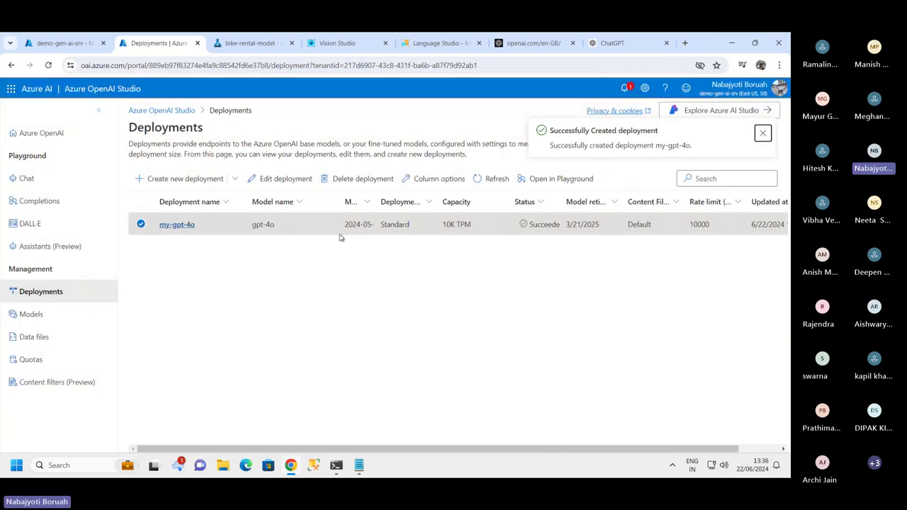
left_click(762, 133)
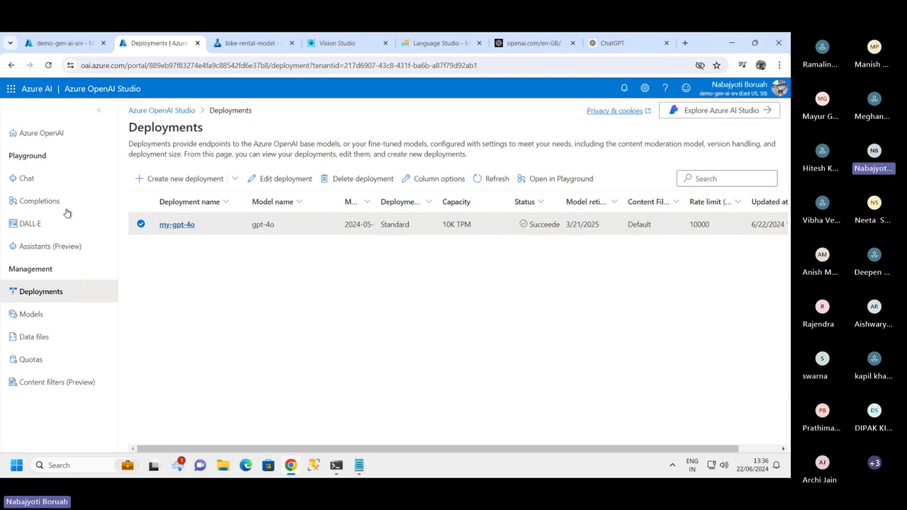
- Send "Hello" to the my-gpt-4o deployment in the Chat playground and reload the page
left_click(32, 178)
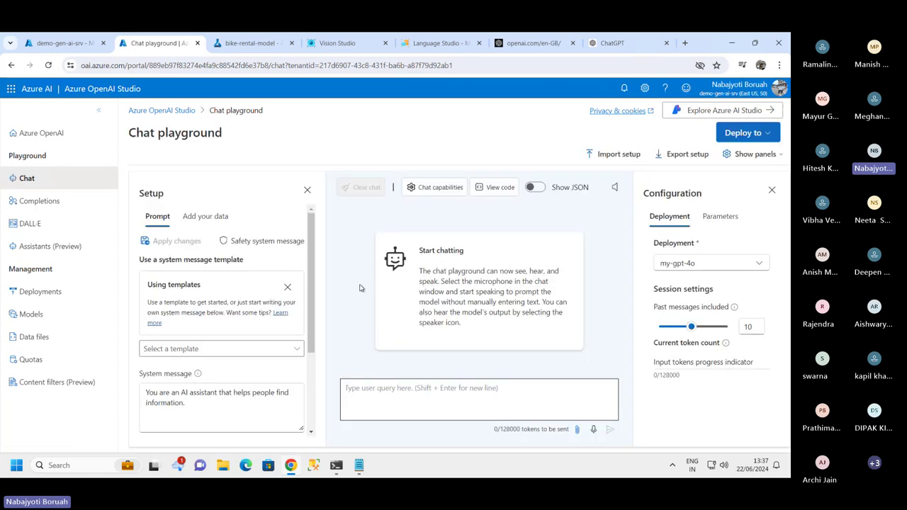
left_click(100, 112)
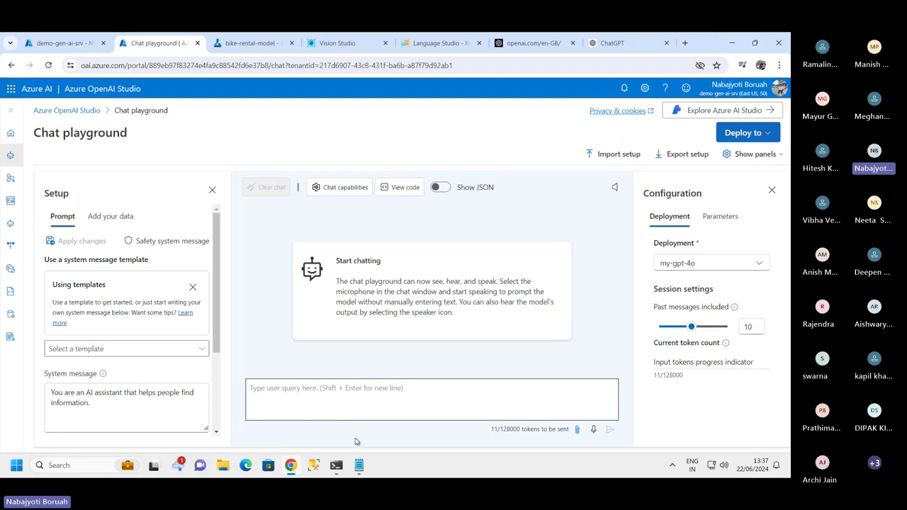
left_click(310, 401)
type("Hello")
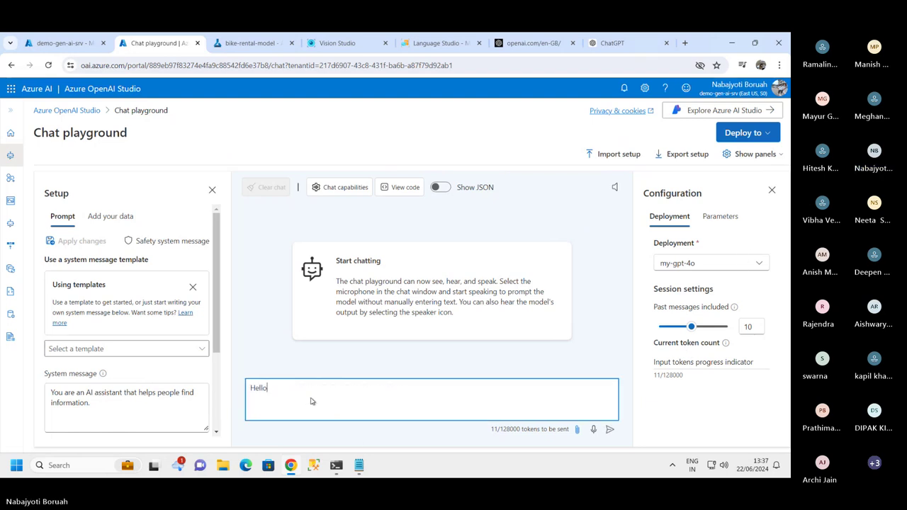
key("Return")
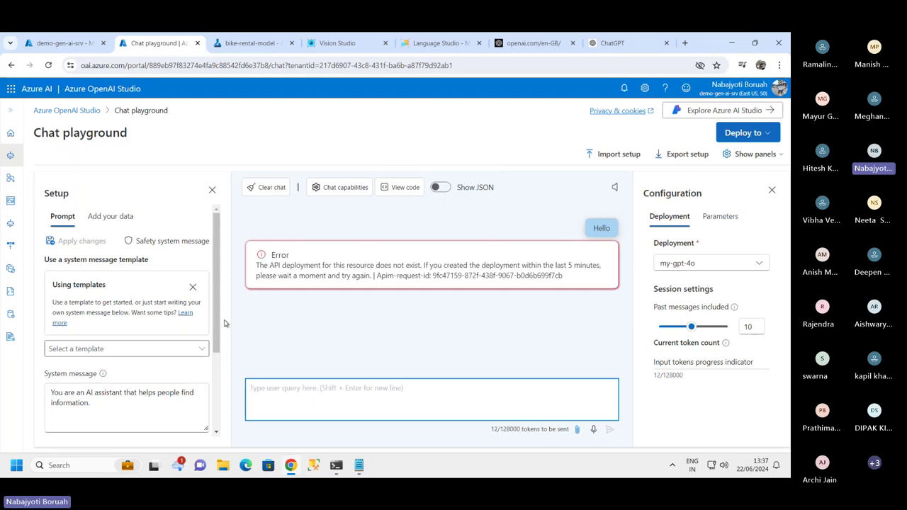
left_click(50, 65)
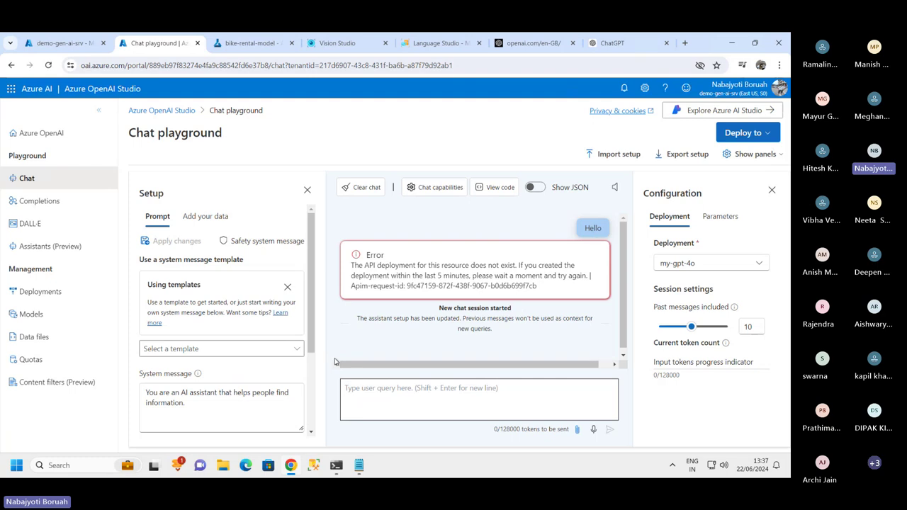
scroll(311, 370, "down", 1)
scroll(311, 369, "up", 1)
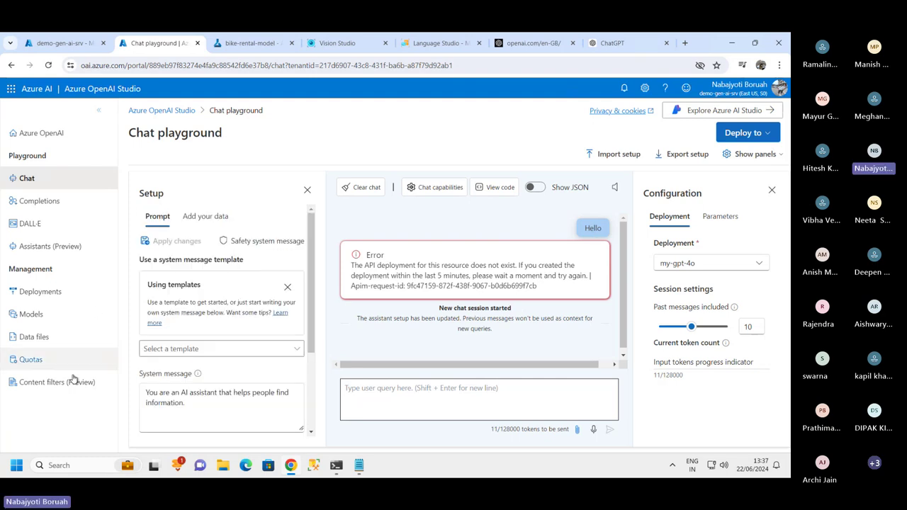
- Create a second deployment using the dall-e-3 base model, named my-dall-e-3, and dismiss the notification
left_click(40, 291)
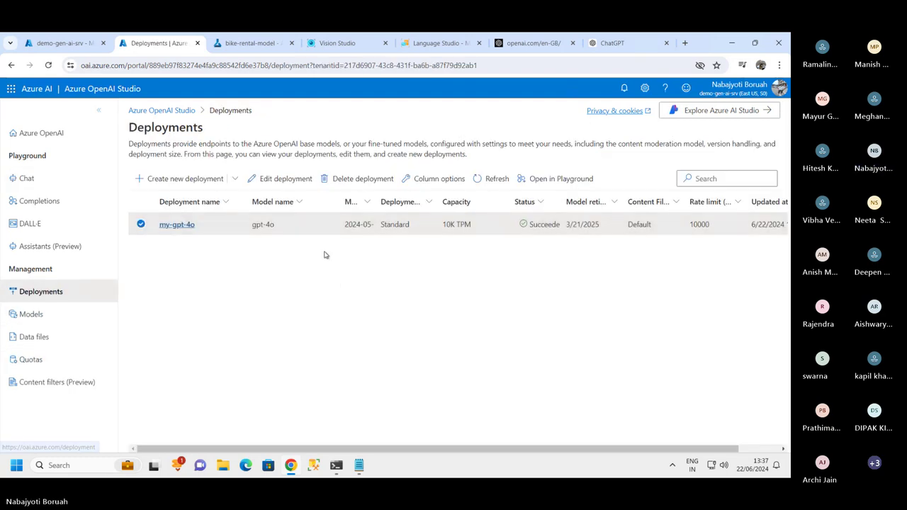
left_click(186, 182)
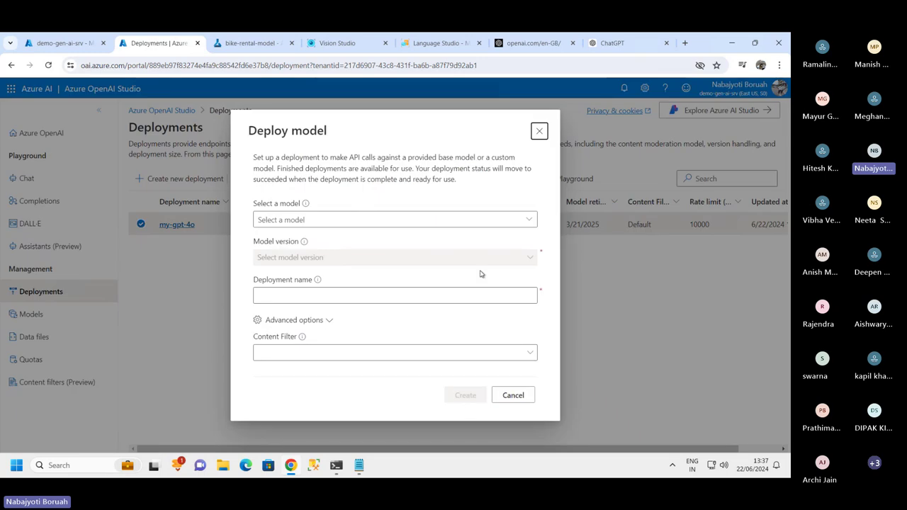
left_click(529, 221)
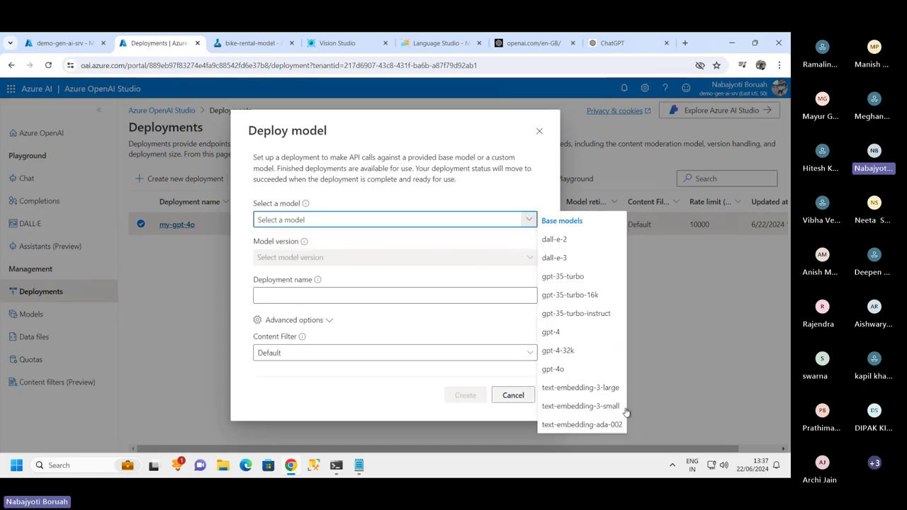
left_click(579, 258)
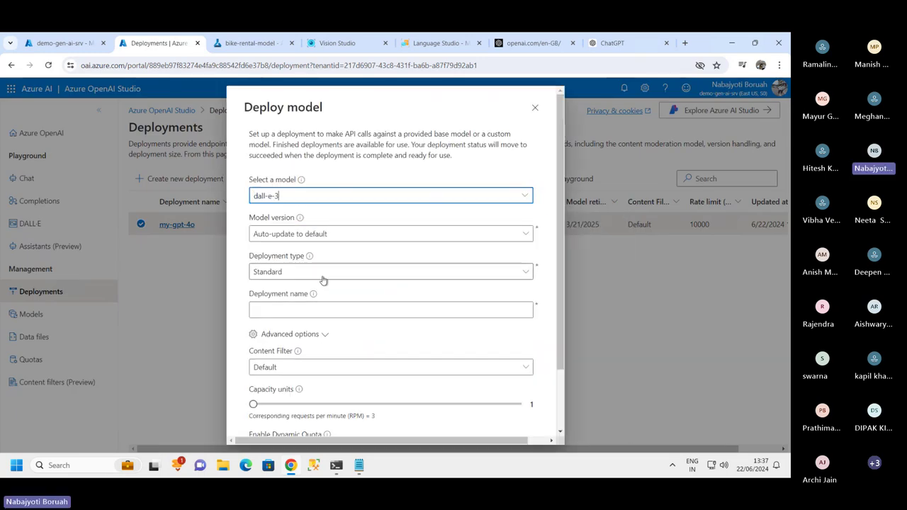
left_click(282, 313)
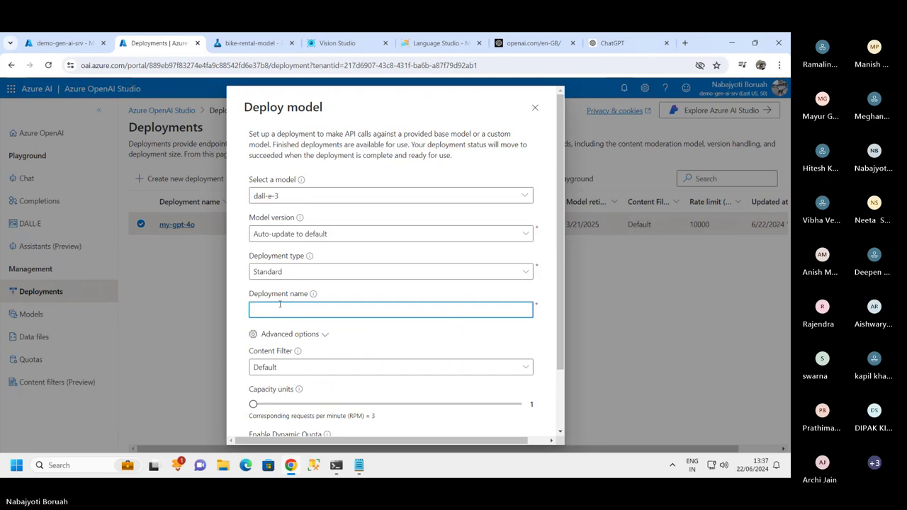
type("my-dall-e-3")
double_click(257, 310)
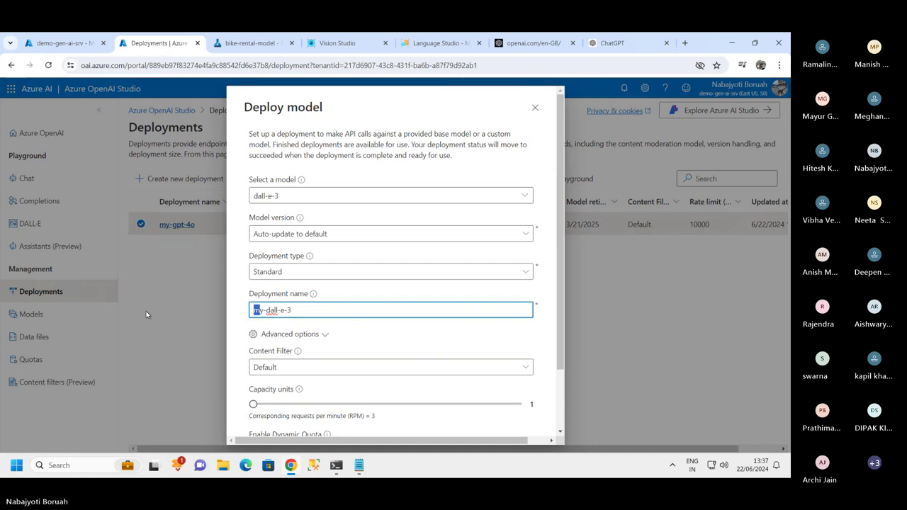
scroll(510, 346, "down", 1)
left_click(466, 413)
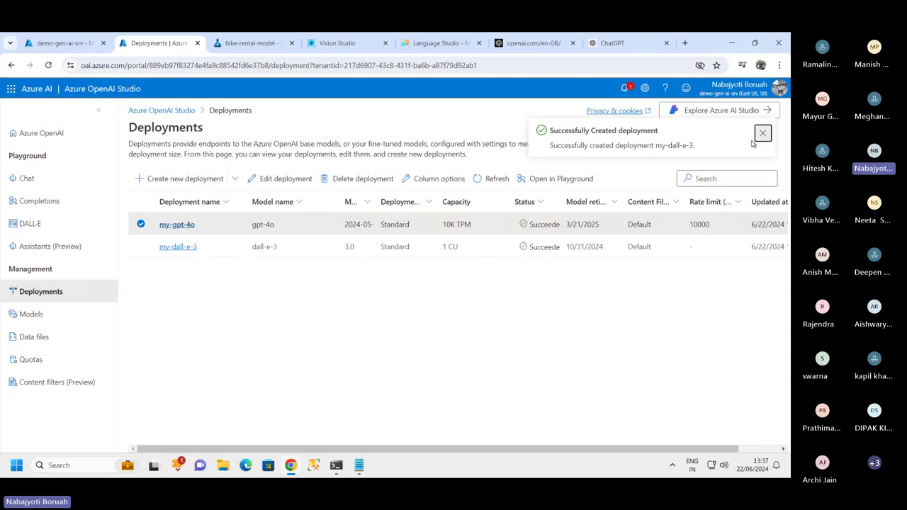
left_click(763, 133)
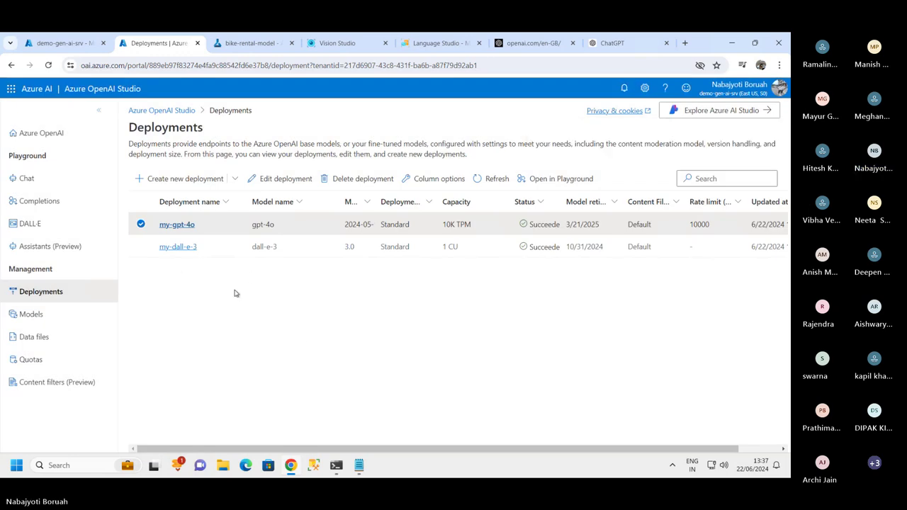
- Generate an image in the DALL-E playground with my-dall-e-3 using the prompt "An elephant on a skateboard in the style of Picasso"
left_click(49, 66)
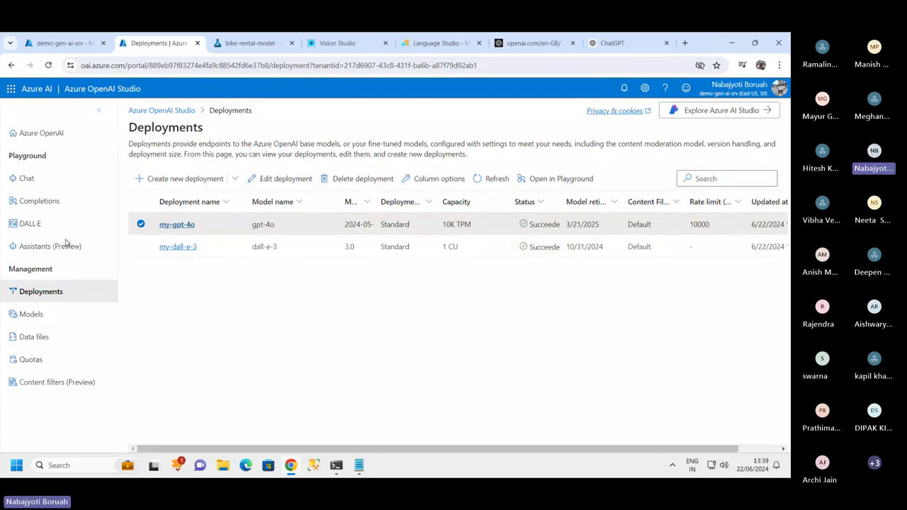
left_click(43, 227)
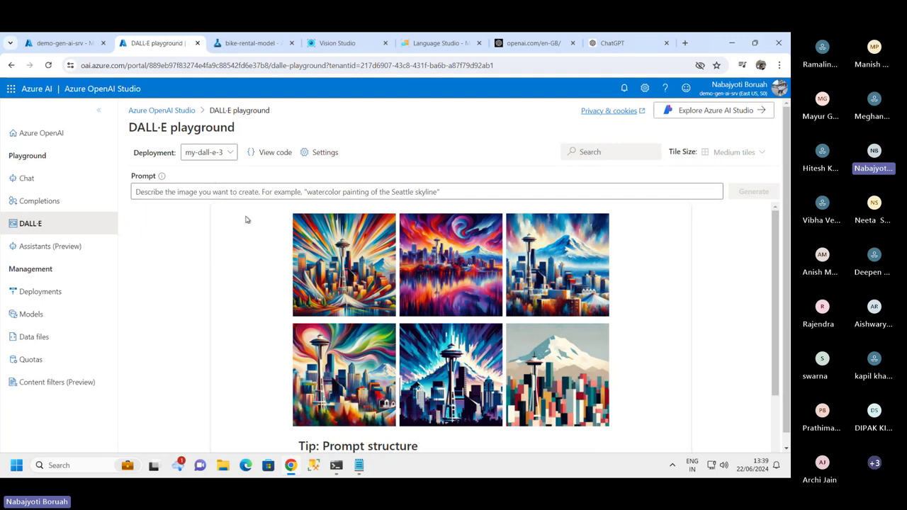
left_click(220, 196)
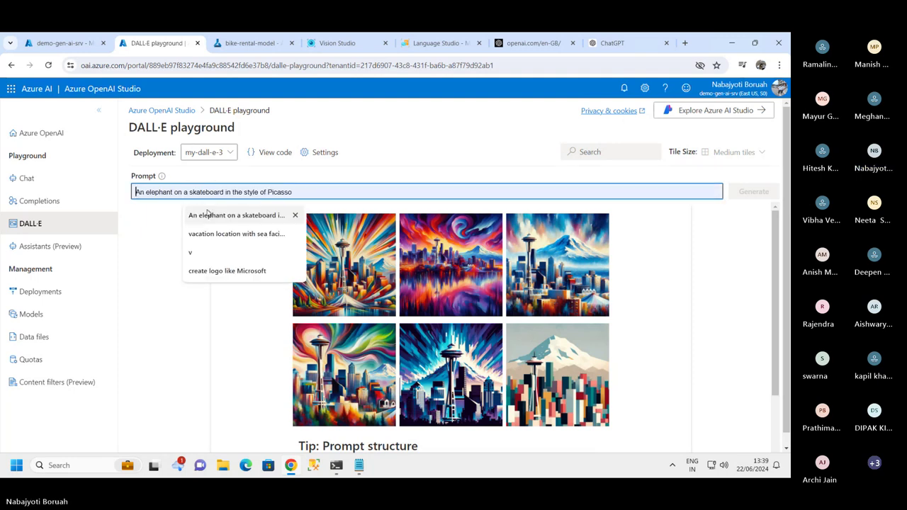
left_click(195, 215)
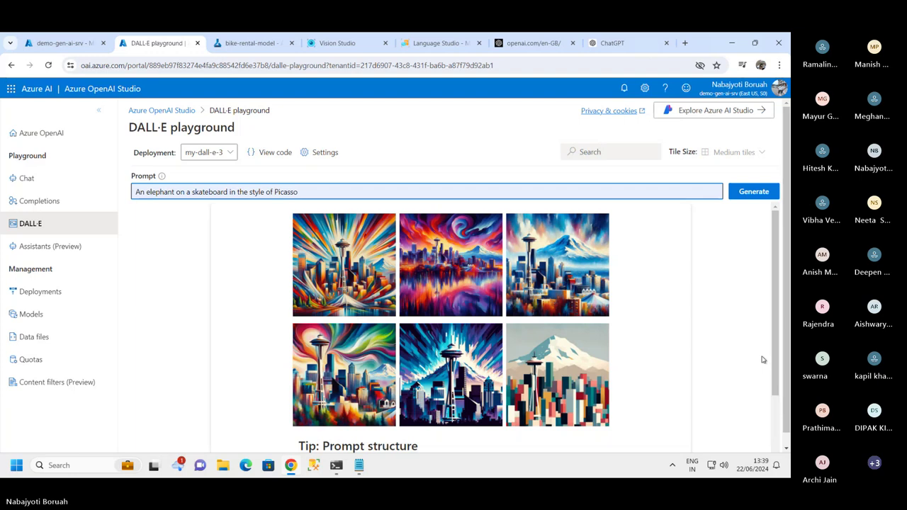
left_click(227, 154)
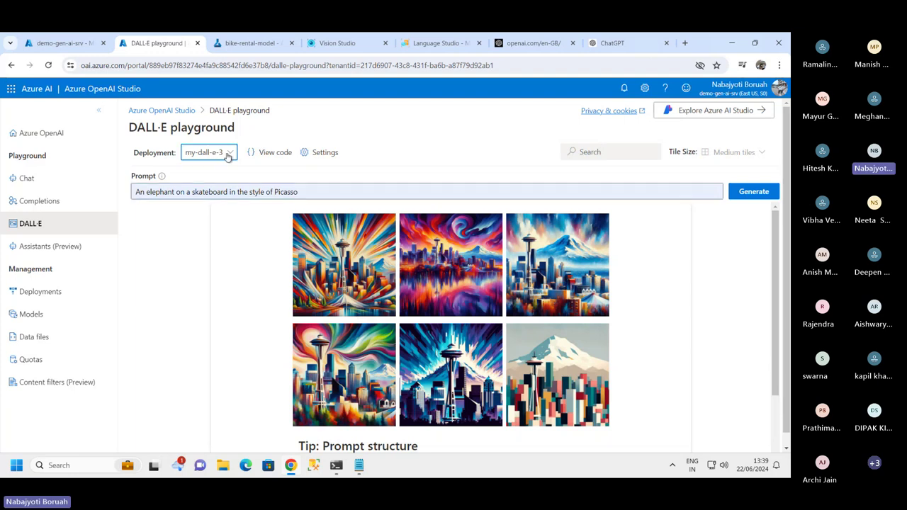
left_click(212, 171)
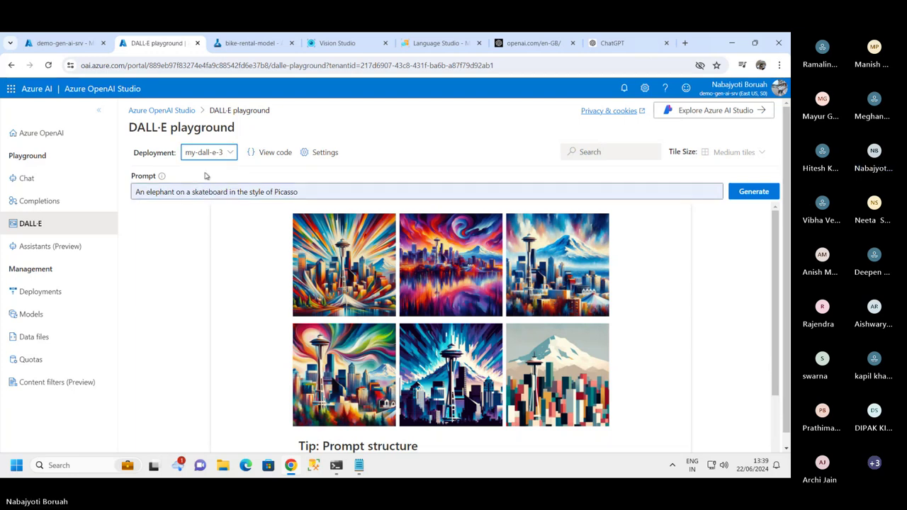
left_click_drag(133, 191, 301, 192)
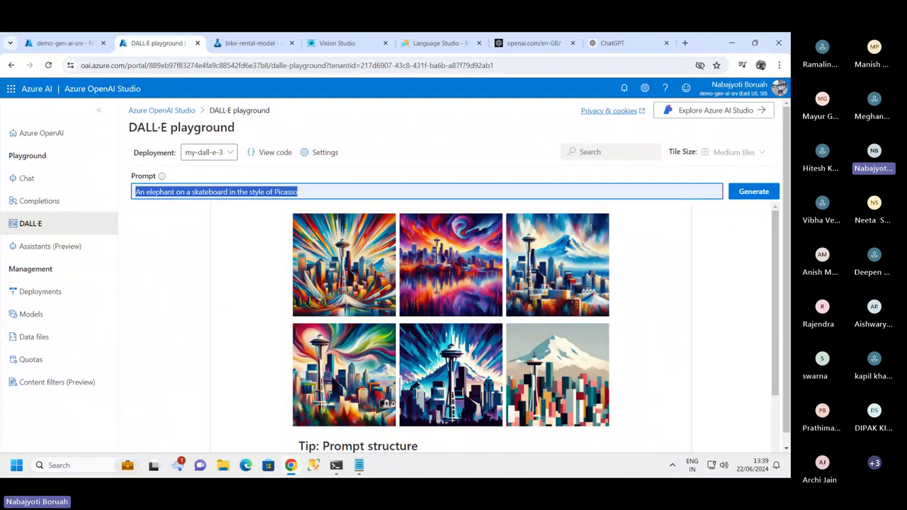
left_click(751, 193)
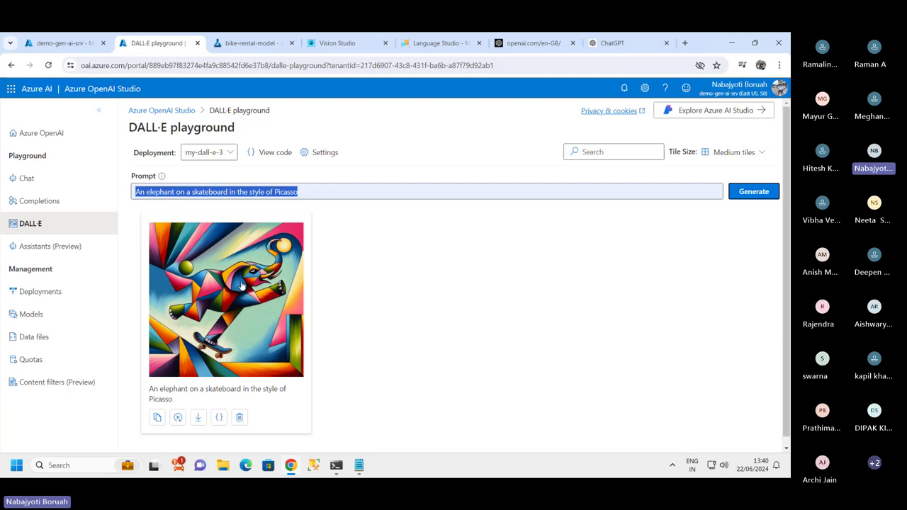
- Generate another image from the same elephant prompt, view it enlarged, and close the preview
left_click(178, 417)
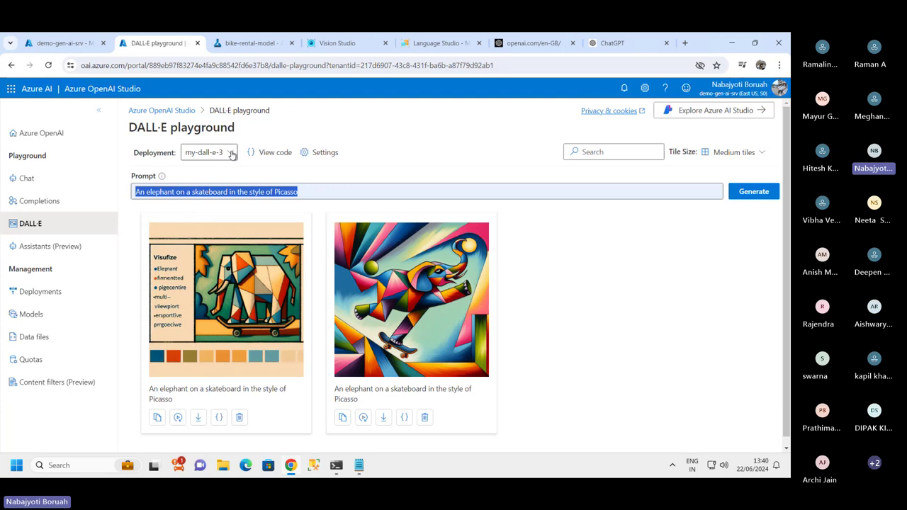
left_click(240, 358)
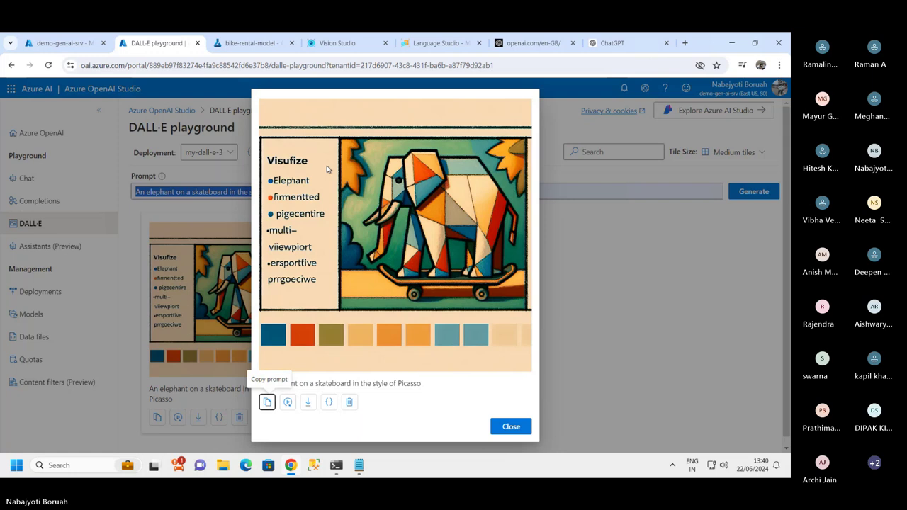
left_click(504, 429)
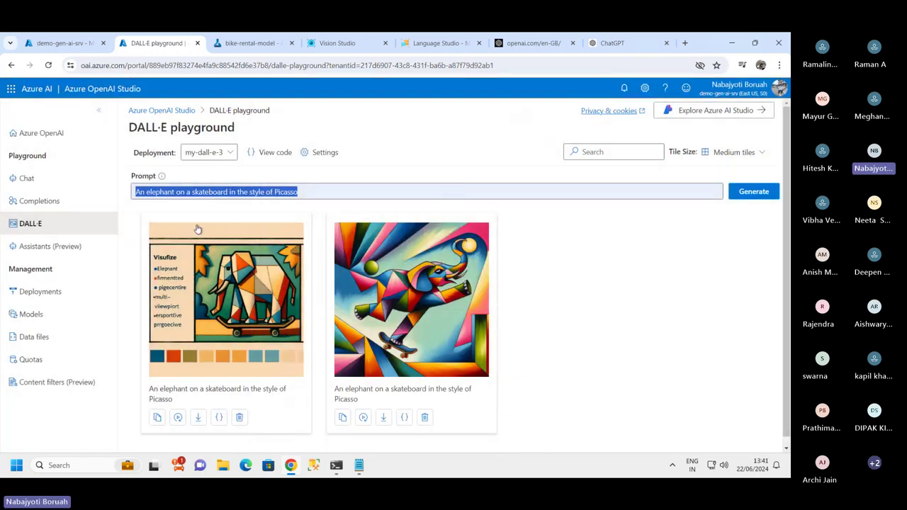
left_click(175, 192)
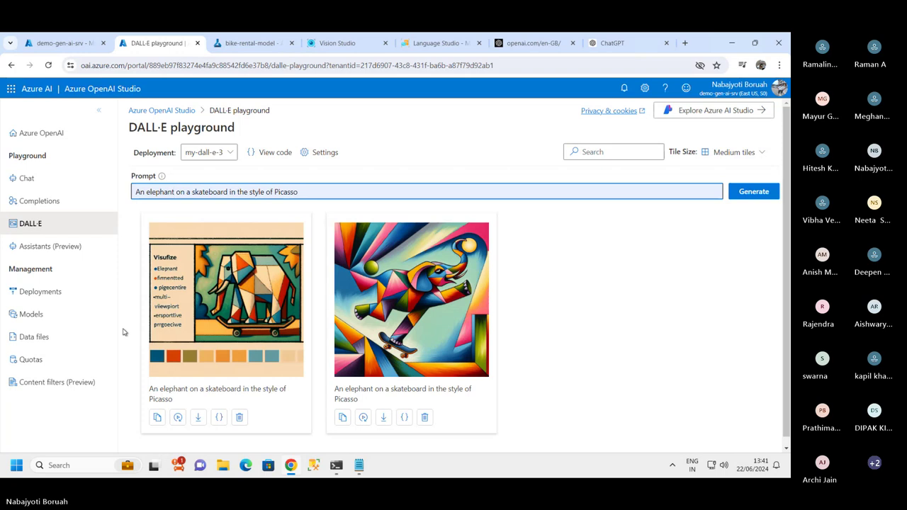
- Clear the old conversation in the Chat playground and send "hello" to the my-gpt-4o deployment
left_click(26, 178)
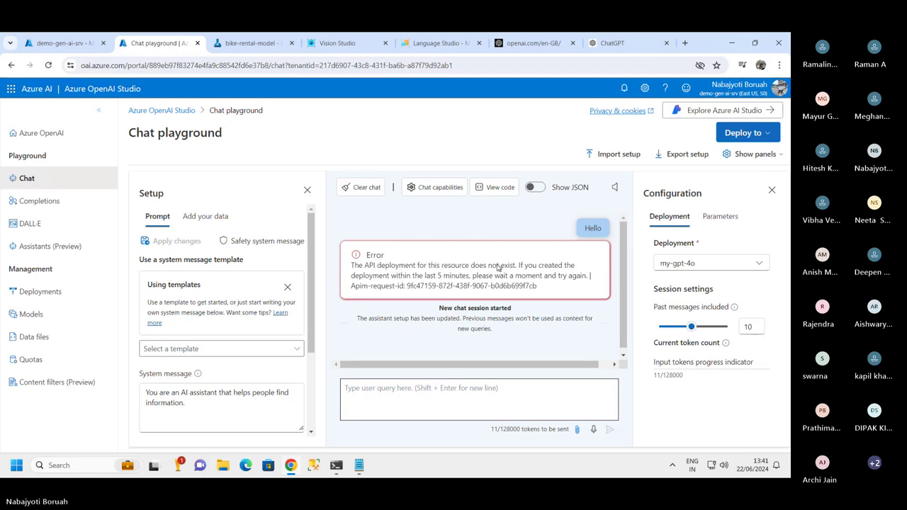
left_click(361, 187)
left_click(390, 298)
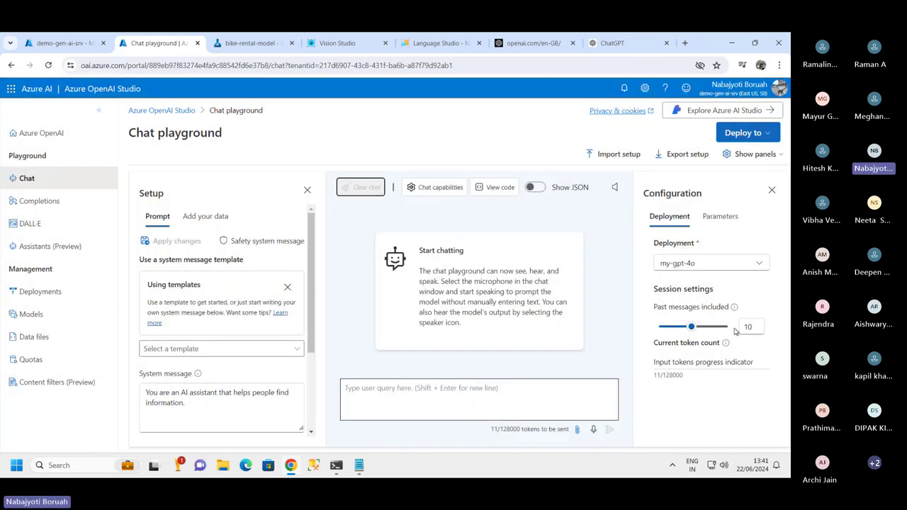
left_click(508, 388)
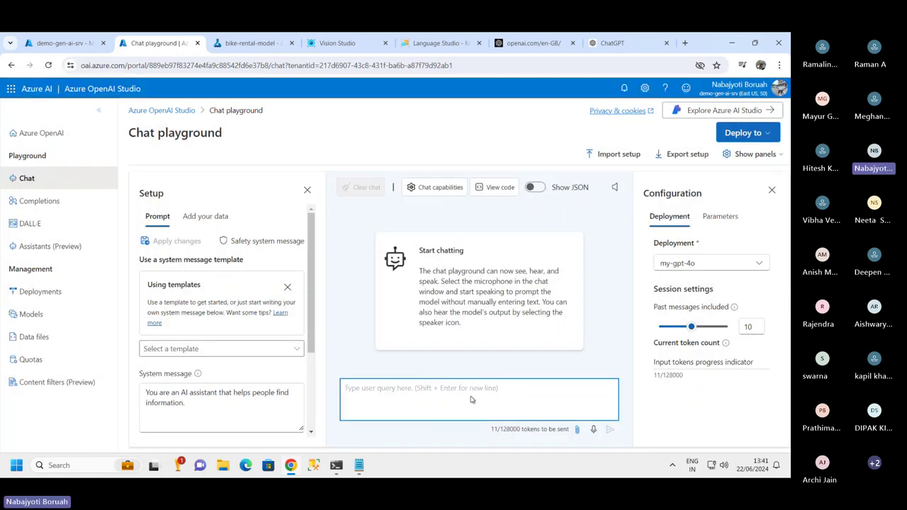
type("hello")
key("Return")
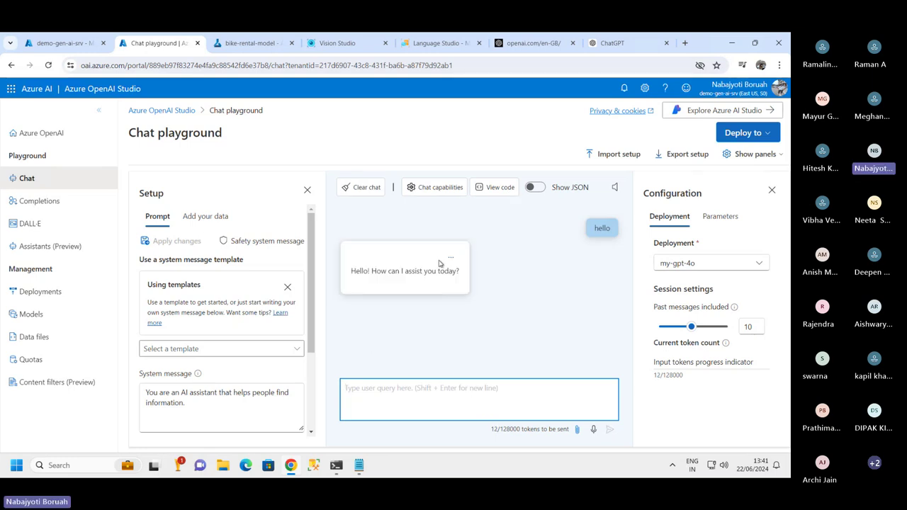
- Collapse the side navigation and ask the chat "What's the population of each country in Europe?"
left_click_drag(350, 271, 459, 279)
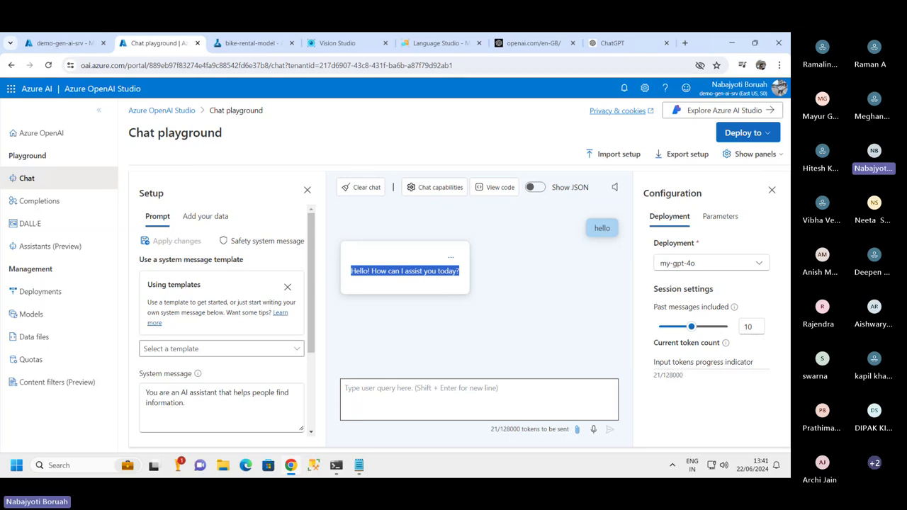
left_click(404, 388)
type("What's the population of each country in Europe?")
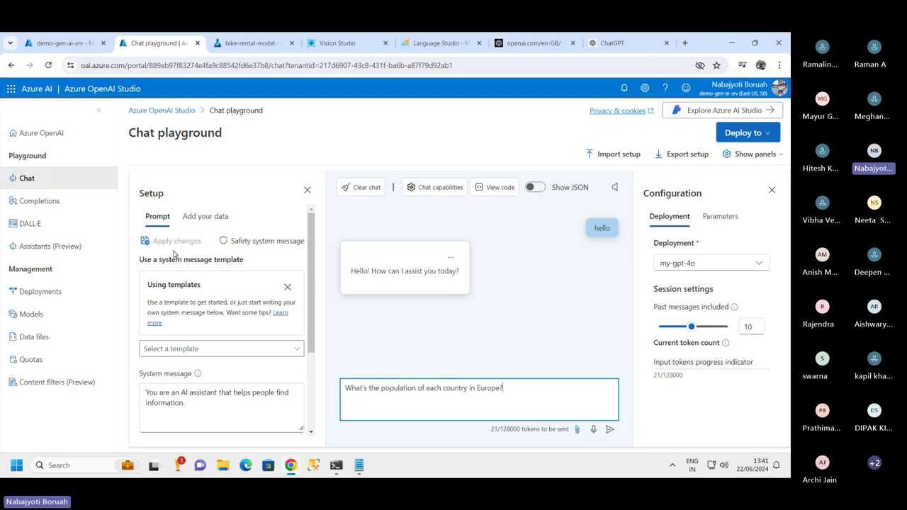
left_click(99, 110)
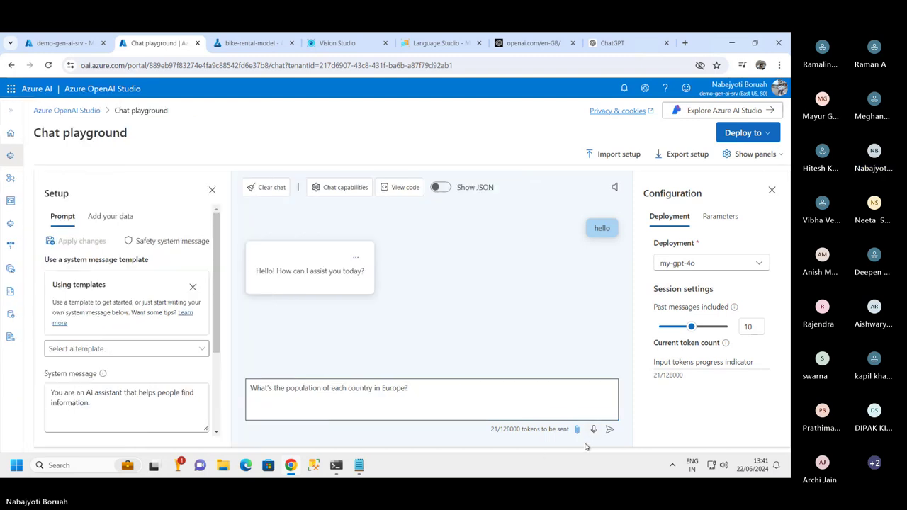
left_click(609, 430)
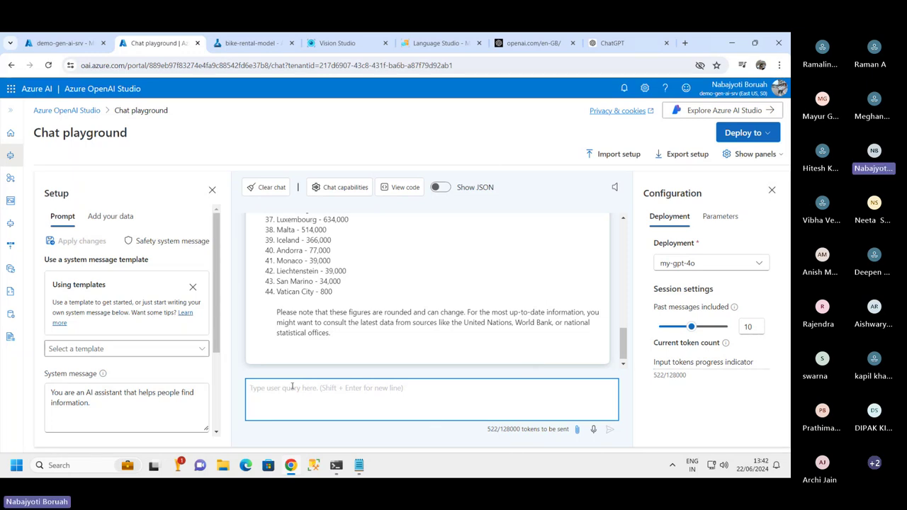
- Send "Please format it as a table, and order it from the largest to the smallest" and review the reply
type("Please format it as a table, and order it from the largest to the smallest")
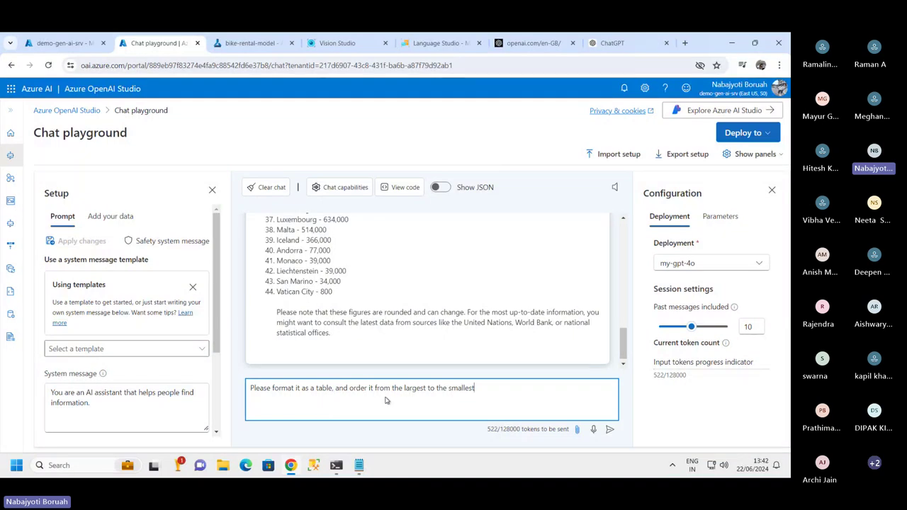
left_click(609, 429)
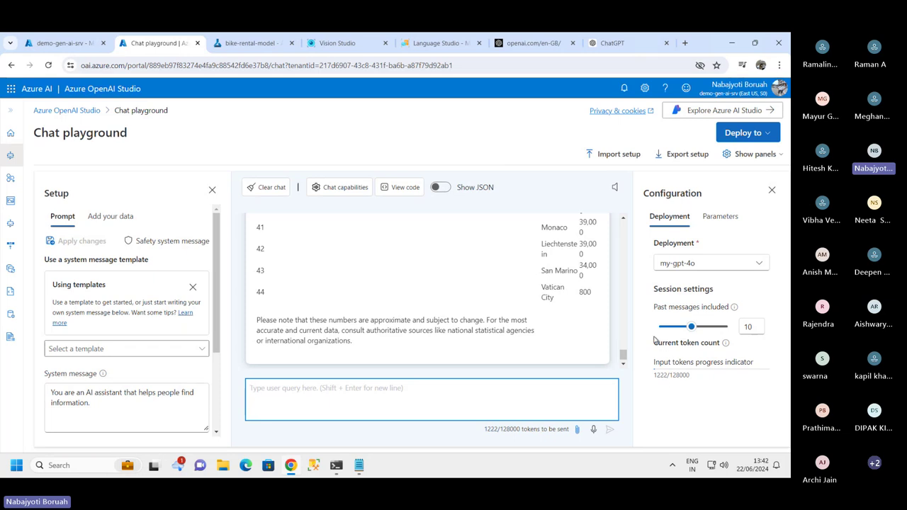
scroll(432, 315, "up", 8)
scroll(425, 312, "up", 15)
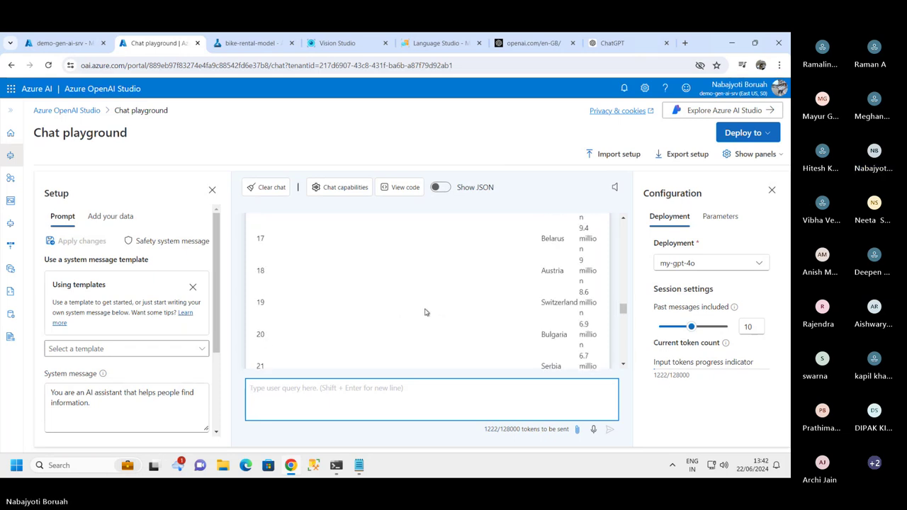
scroll(416, 303, "up", 3)
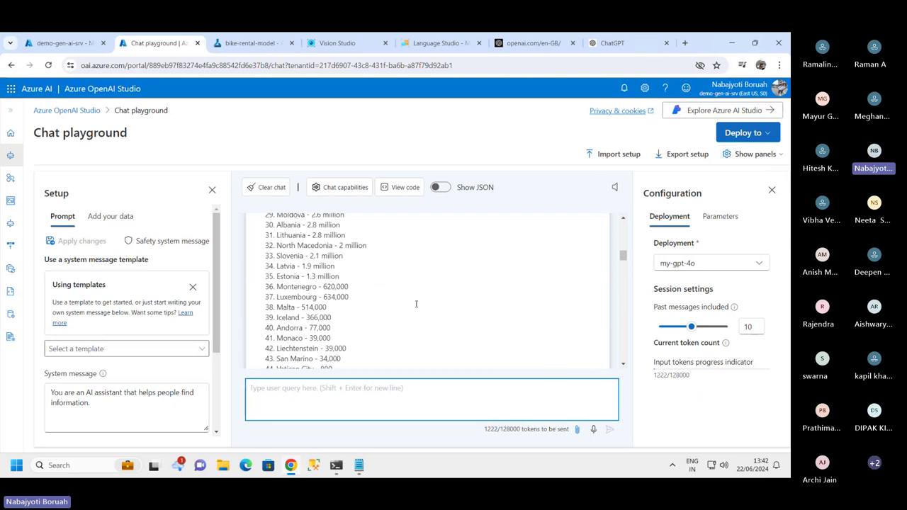
scroll(416, 304, "down", 10)
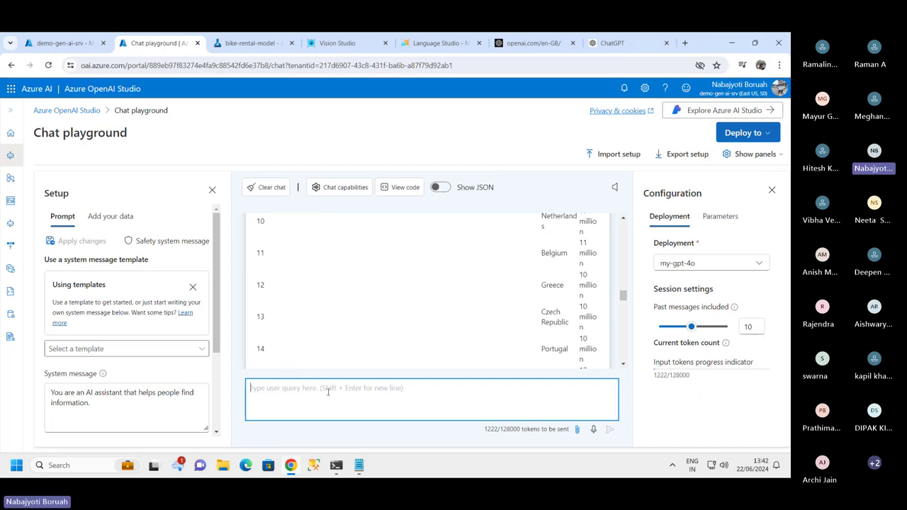
- Send the follow-up "Add also population growth, in percent, in the last five years."
type("Add also population growth, in percent, in the last five years.")
key("BackSpace")
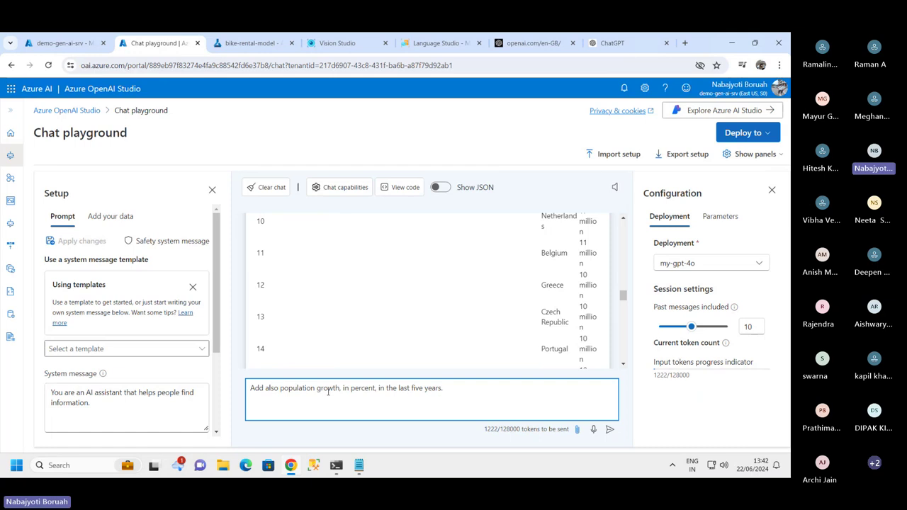
left_click(611, 430)
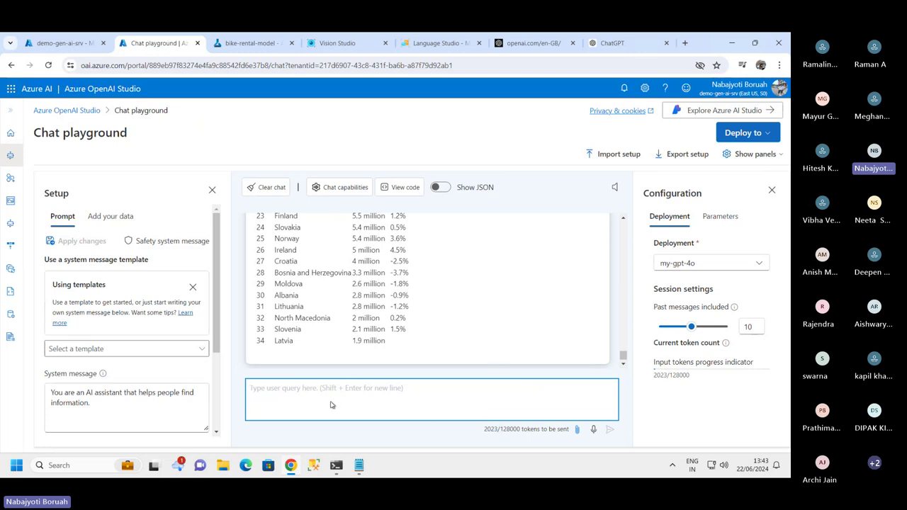
- Send "format the data as CSV." and review the CSV output with its closing note
type("format the data as CSV.")
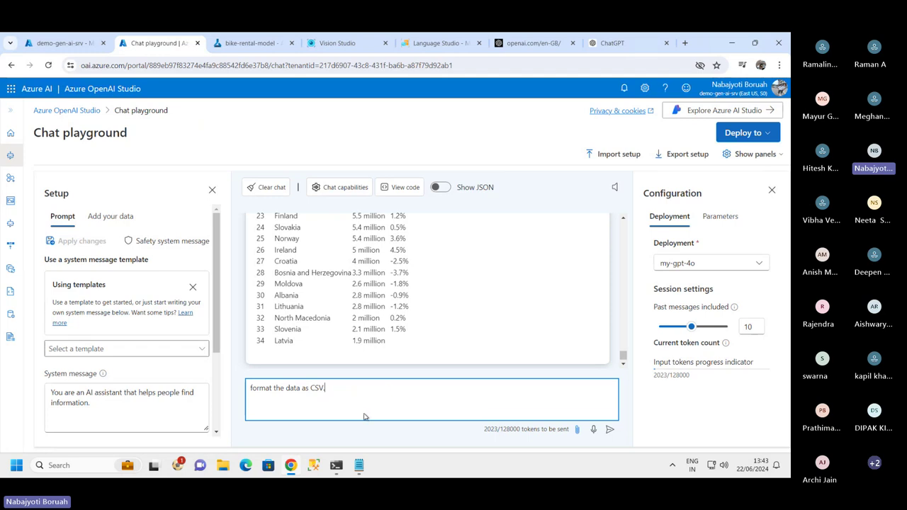
left_click(610, 431)
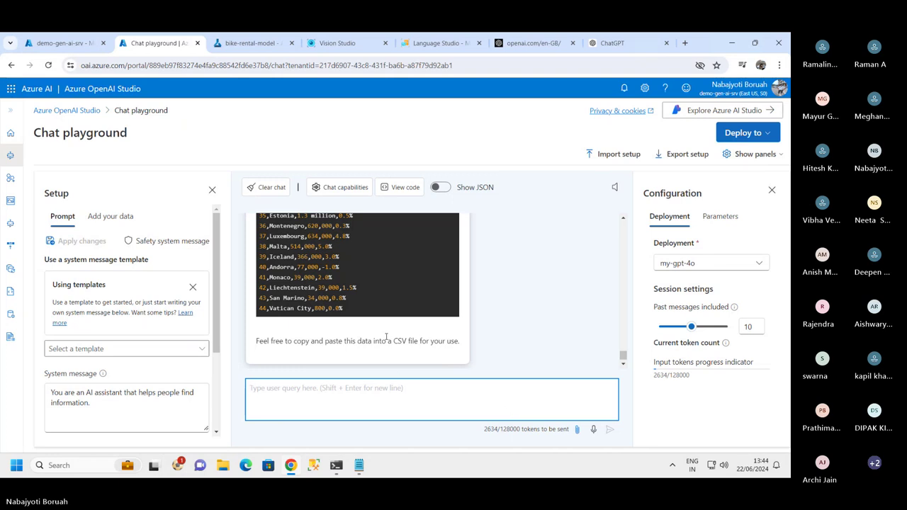
scroll(382, 325, "up", 1)
scroll(363, 315, "down", 1)
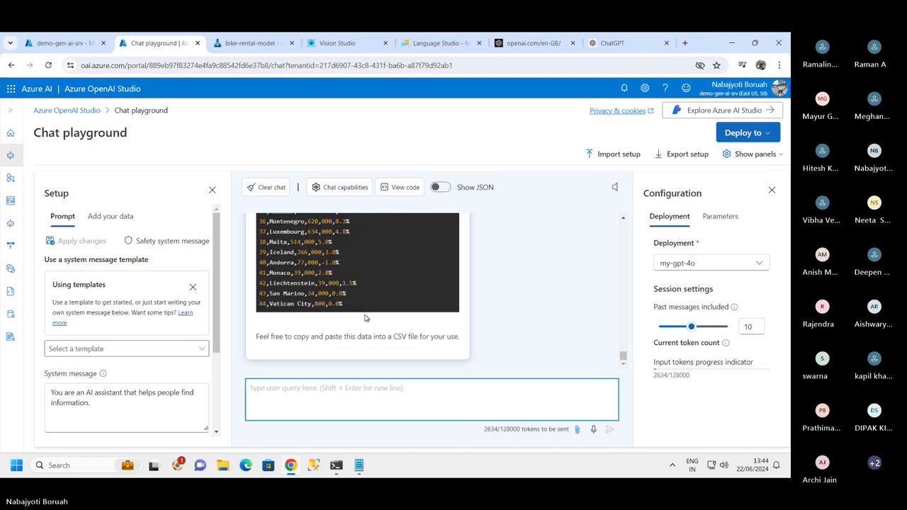
left_click(277, 333)
left_click_drag(257, 336, 465, 336)
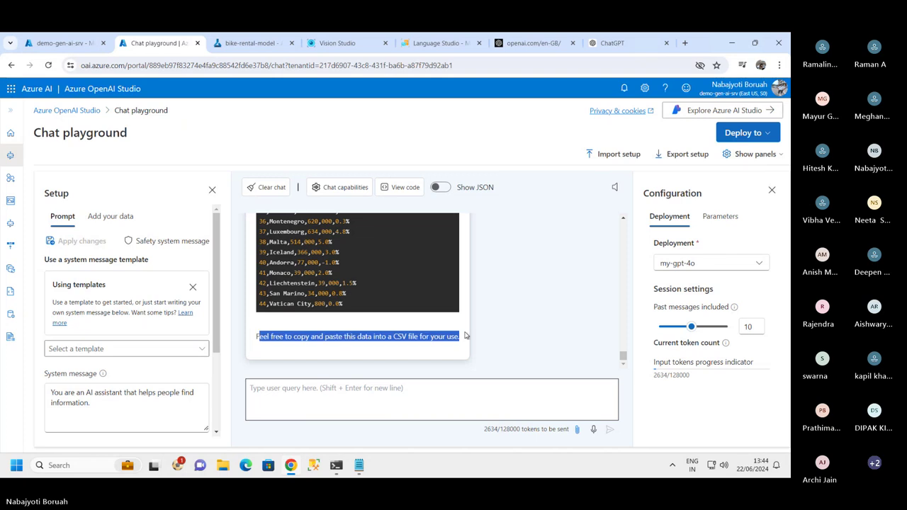
left_click(309, 400)
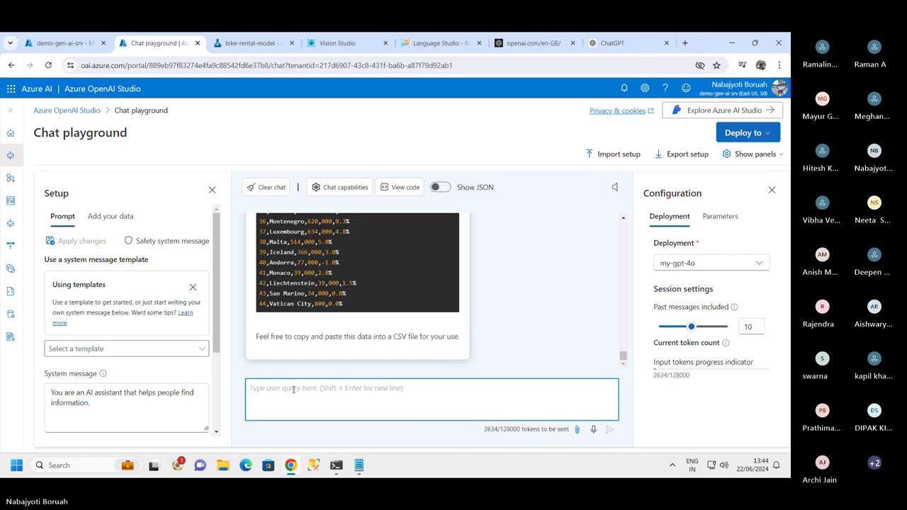
scroll(382, 325, "up", 3)
scroll(346, 321, "down", 5)
- Switch to the ChatGPT conversation, go to its latest reply, and activate the message box
left_click(612, 43)
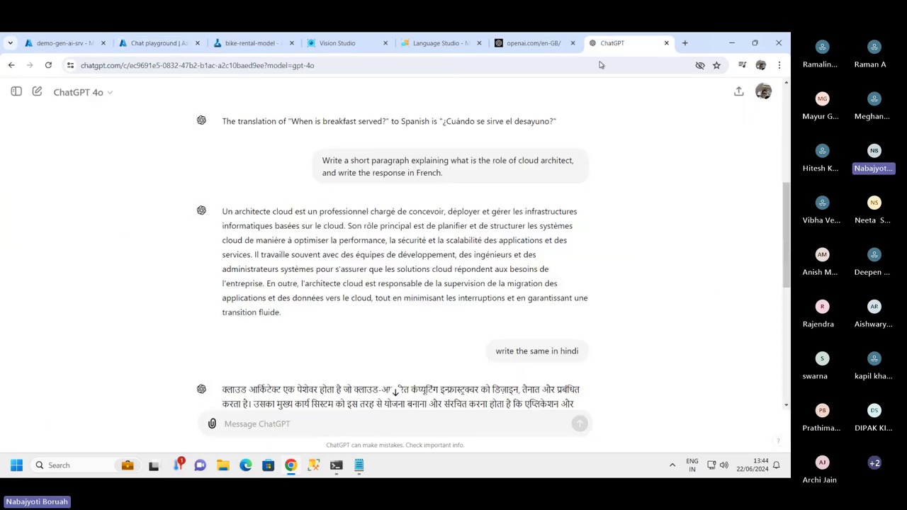
left_click(395, 392)
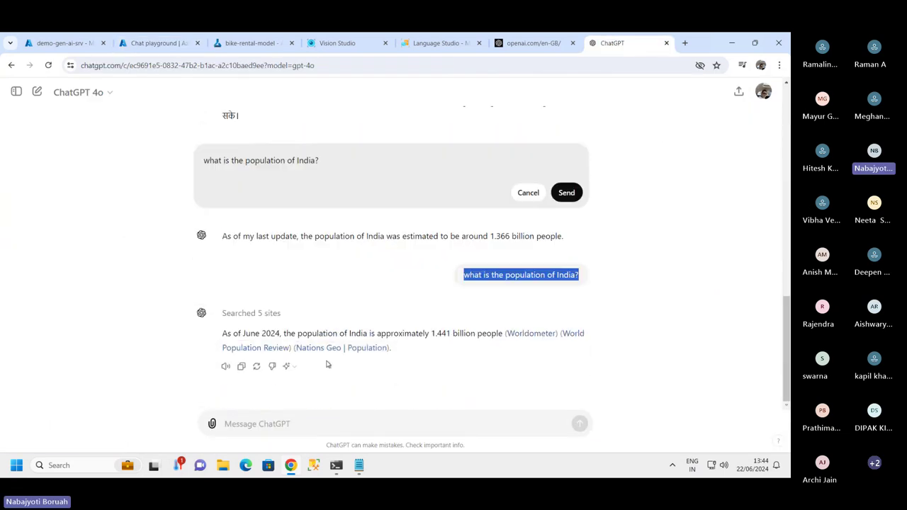
left_click(223, 421)
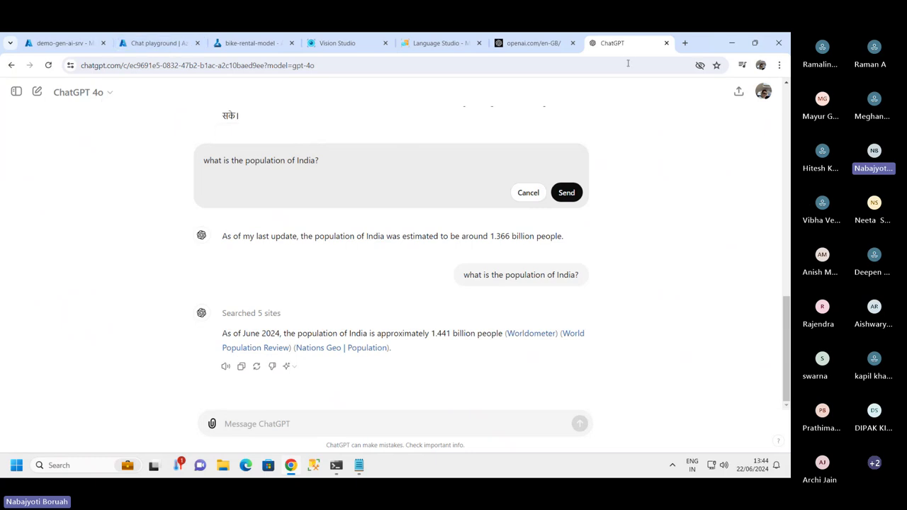
- Send the prompt "write a python code to explain deep learning" in the ChatGPT conversation
left_click(159, 43)
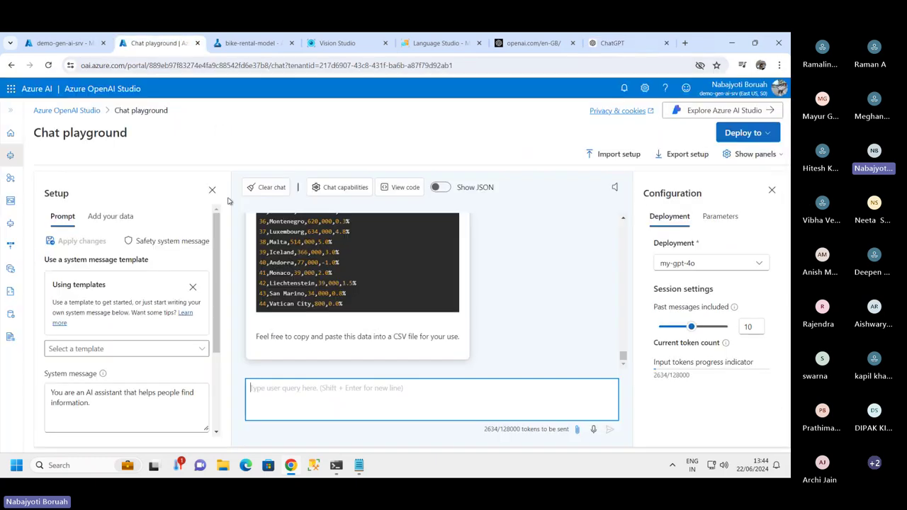
left_click(627, 47)
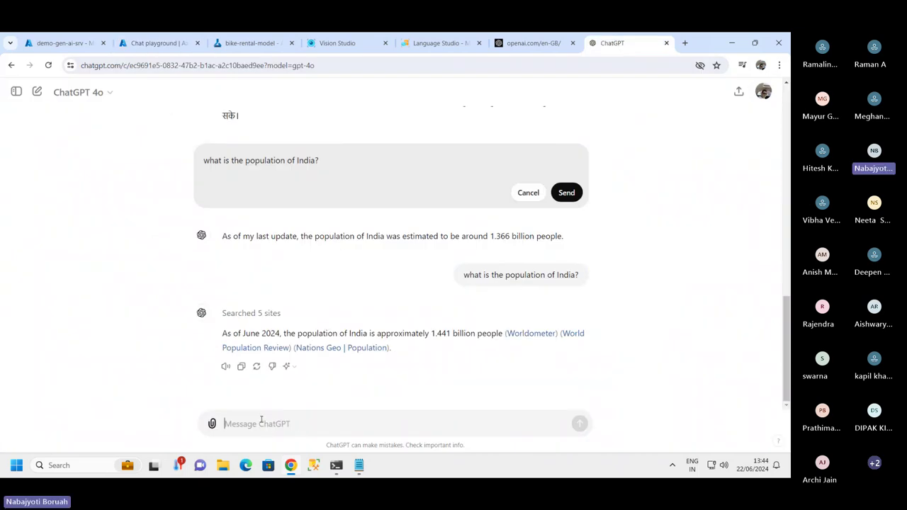
type("w")
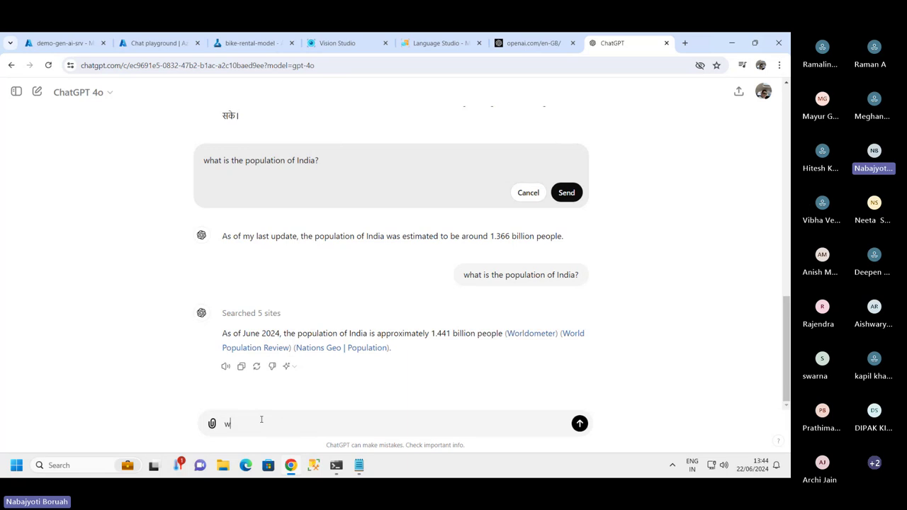
type("rite a pyth")
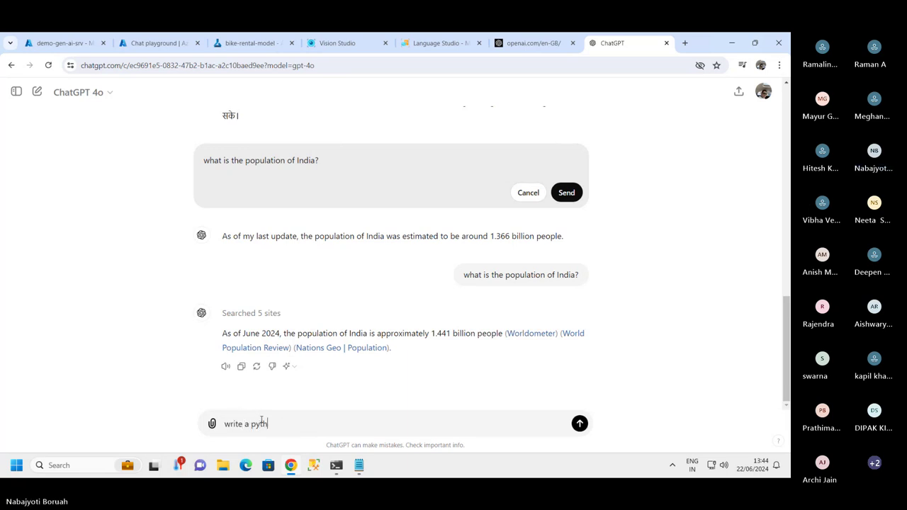
type("on code ")
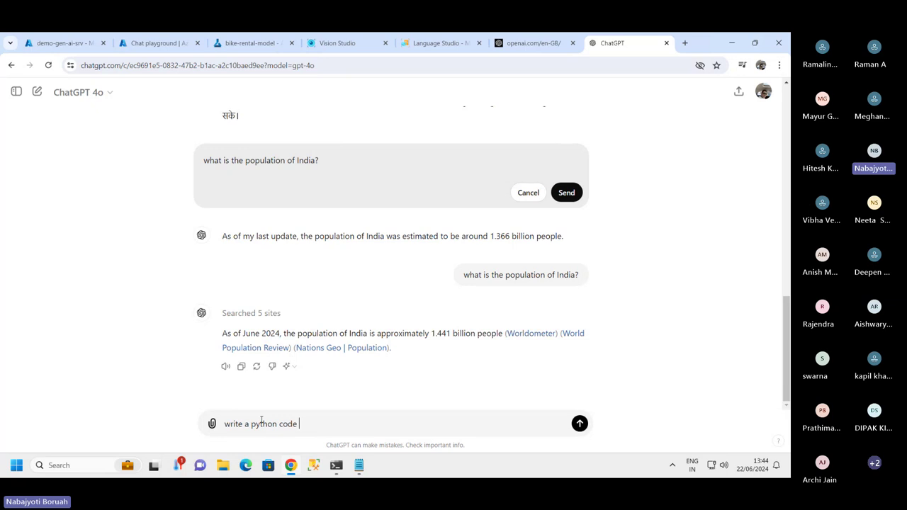
type("to explai")
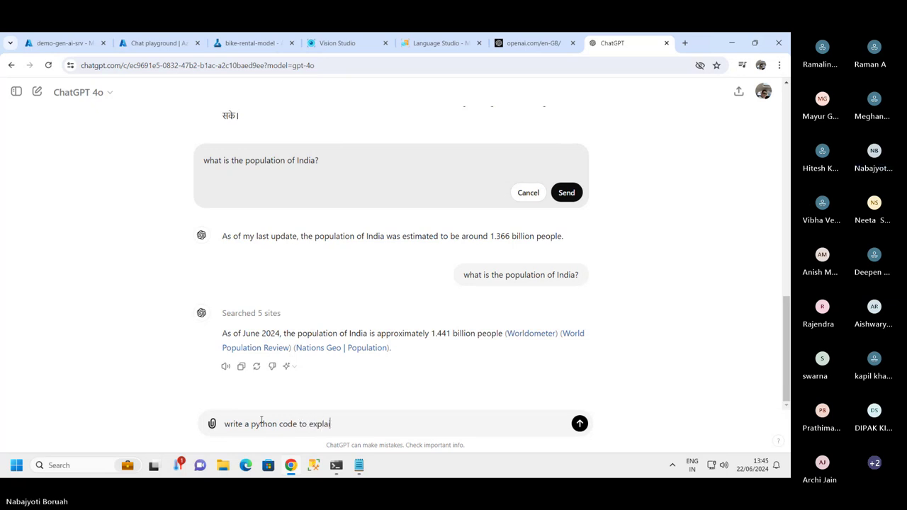
type("n depp")
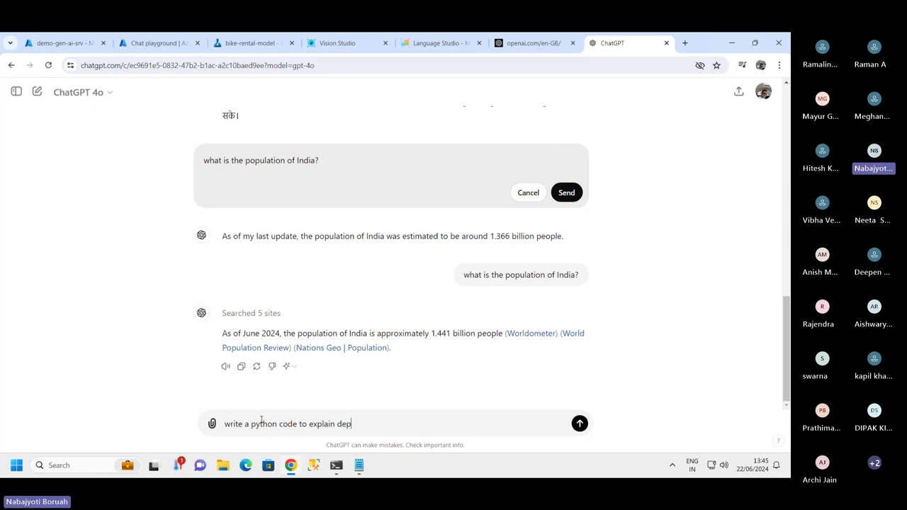
key("BackSpace")
key("BackSpace")
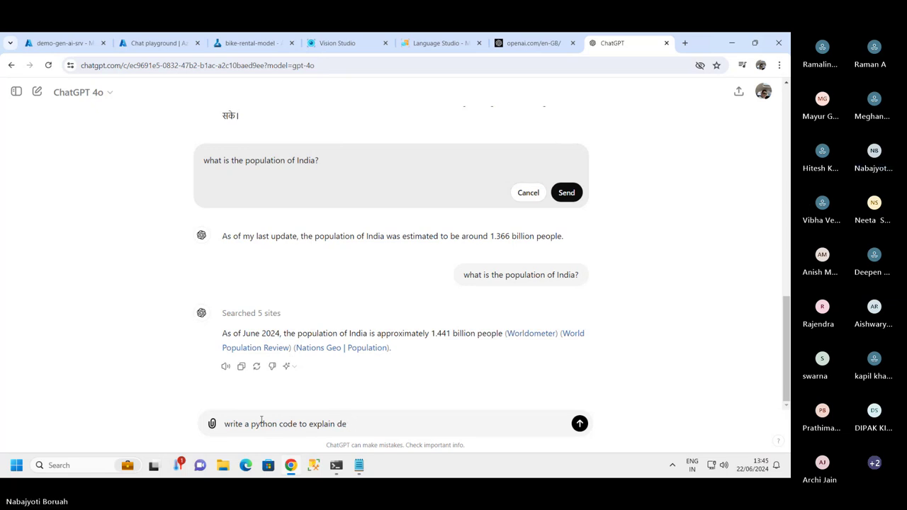
type("ep learning")
key("Return")
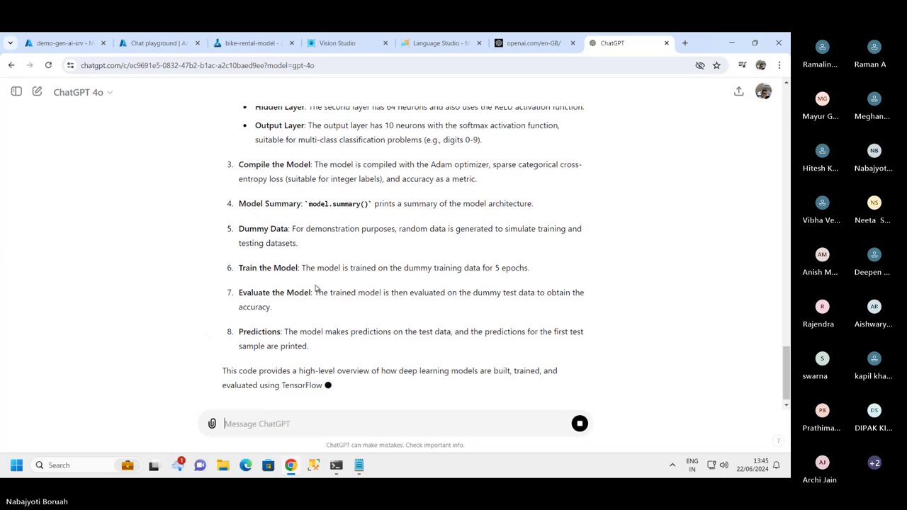
- Review the deep learning reply, including the Python import lines, the rest of the code and the numbered explanation
scroll(312, 284, "up", 15)
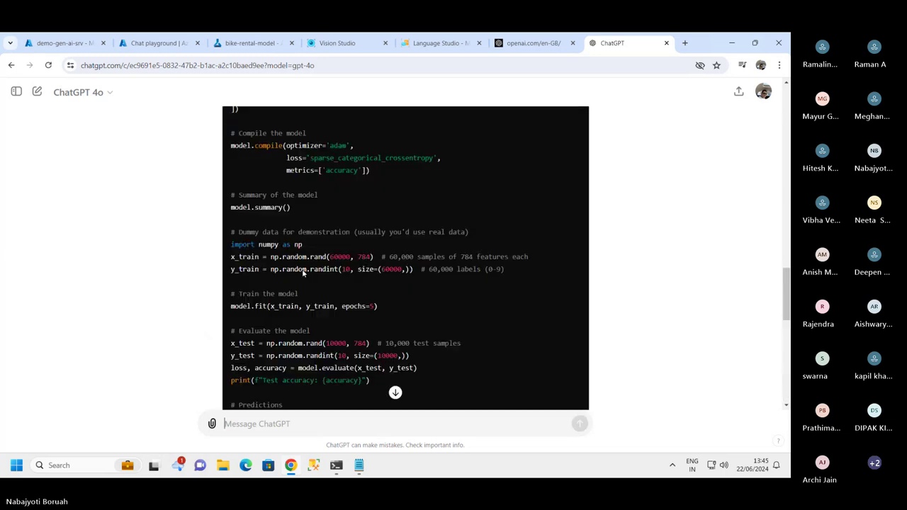
scroll(301, 273, "up", 2)
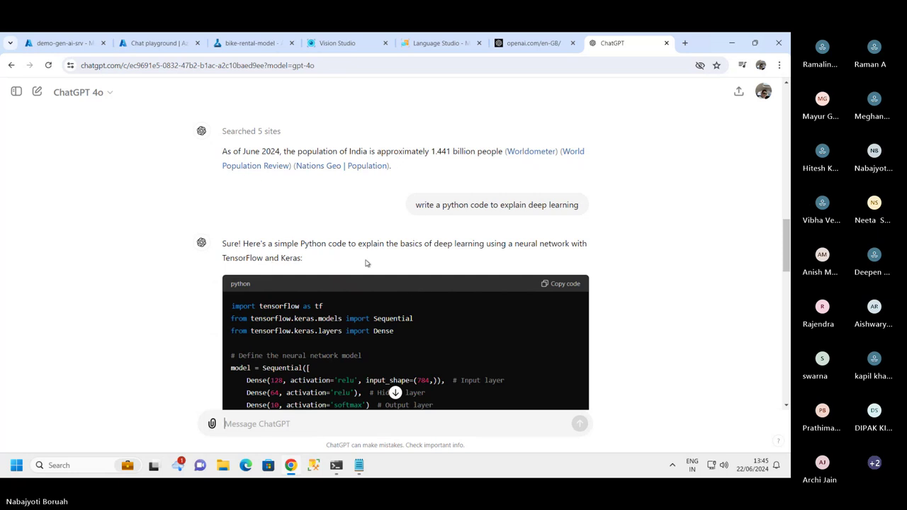
scroll(340, 295, "down", 2)
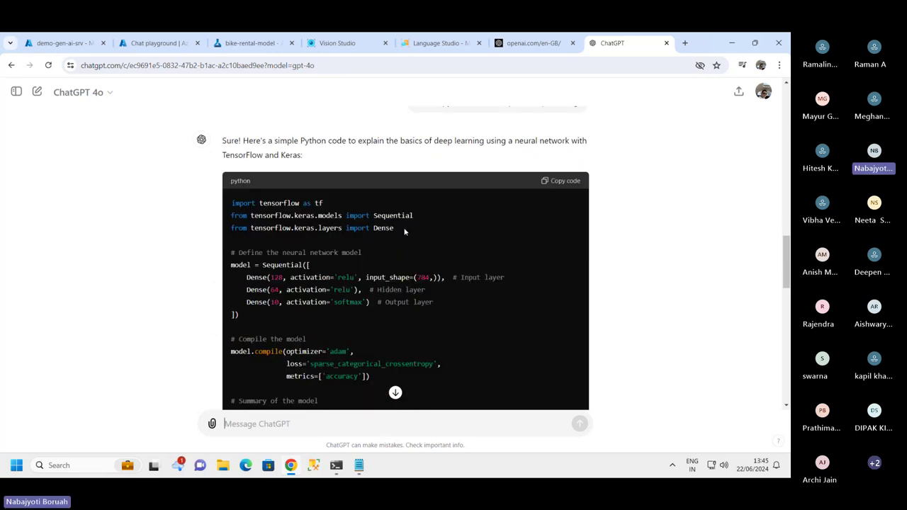
left_click_drag(406, 233, 231, 204)
scroll(346, 276, "down", 5)
scroll(349, 278, "down", 9)
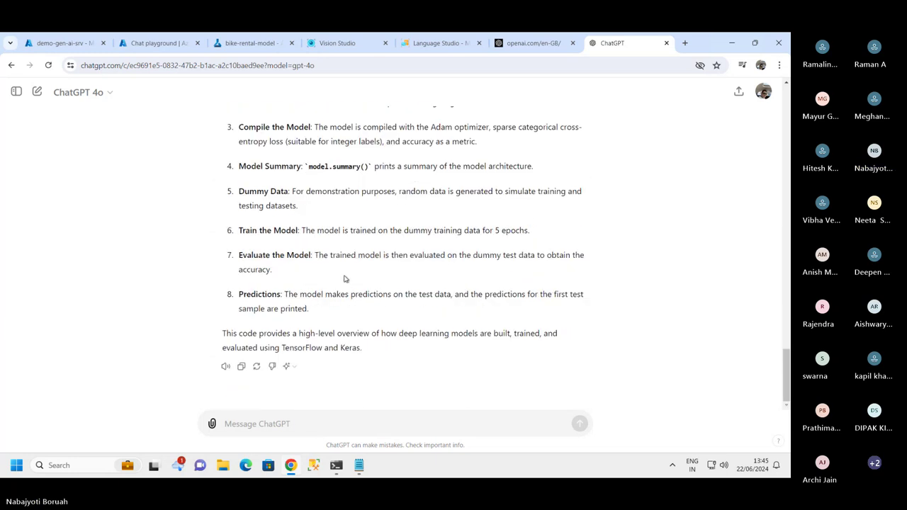
scroll(346, 278, "up", 5)
scroll(346, 278, "up", 10)
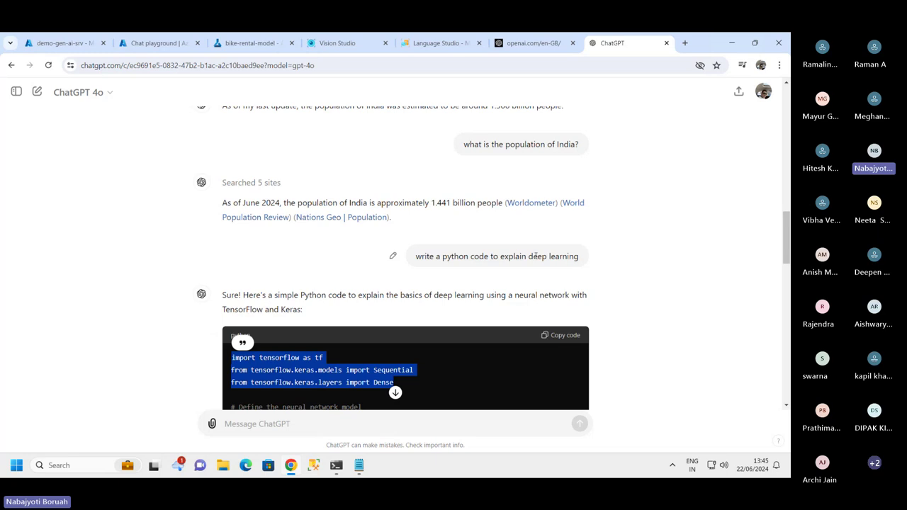
- Edit the sent deep learning prompt to end with "using TensorFlow library" and resend it
left_click(393, 256)
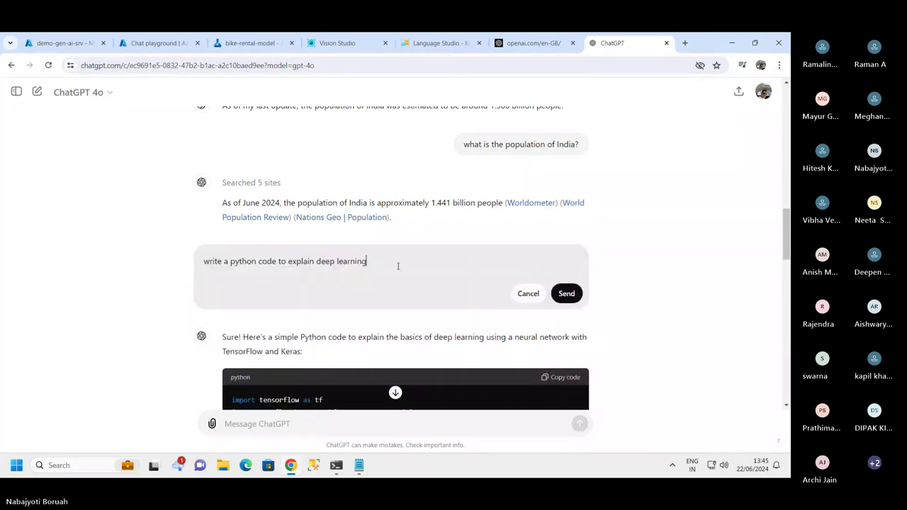
type("using tensorflow")
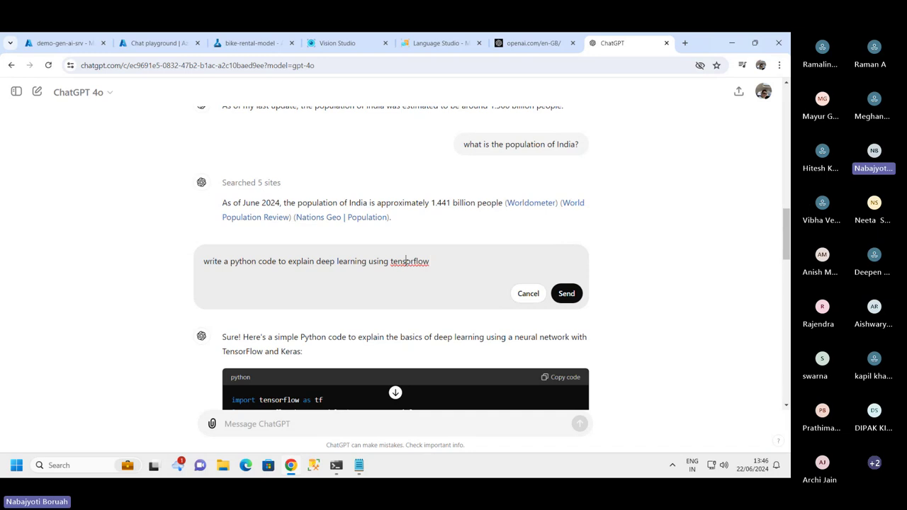
right_click(398, 265)
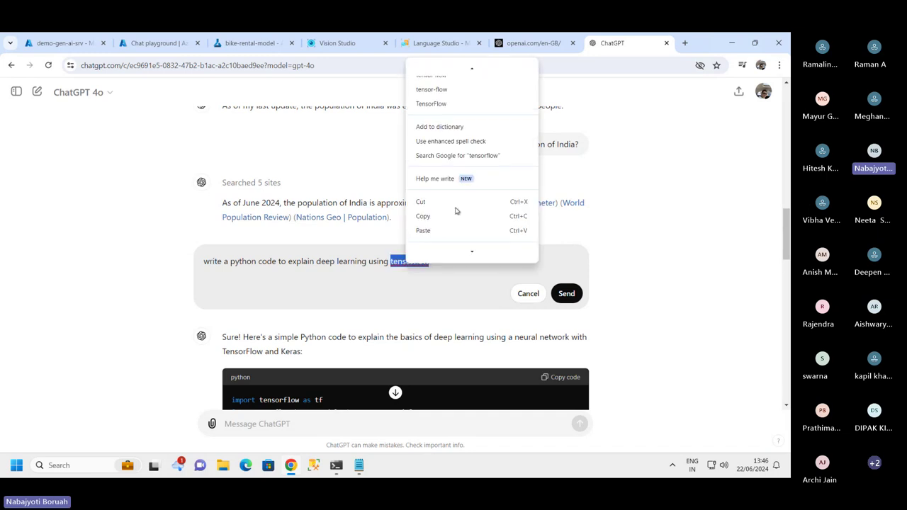
left_click(440, 104)
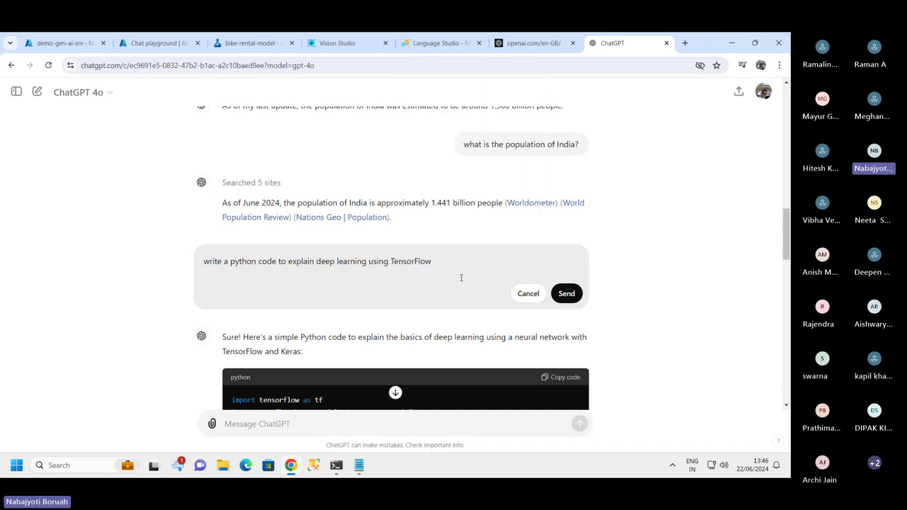
type("librar")
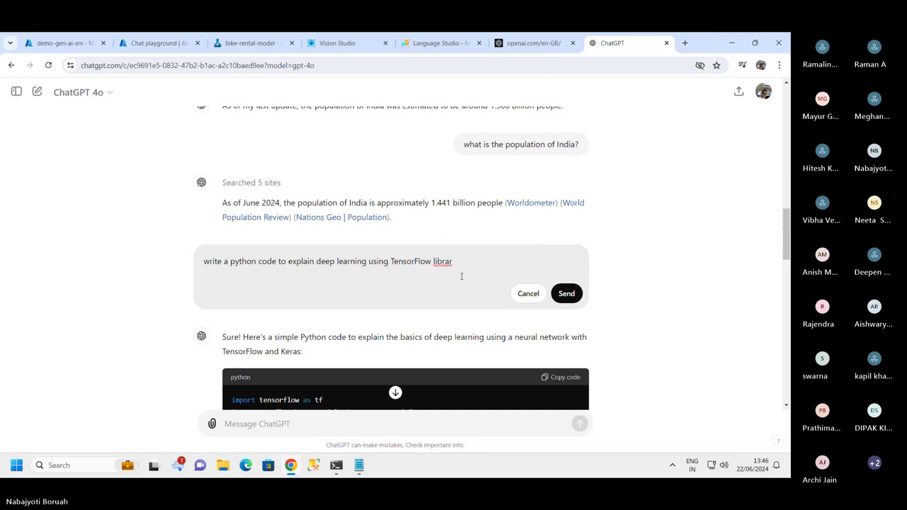
type("y")
left_click(566, 294)
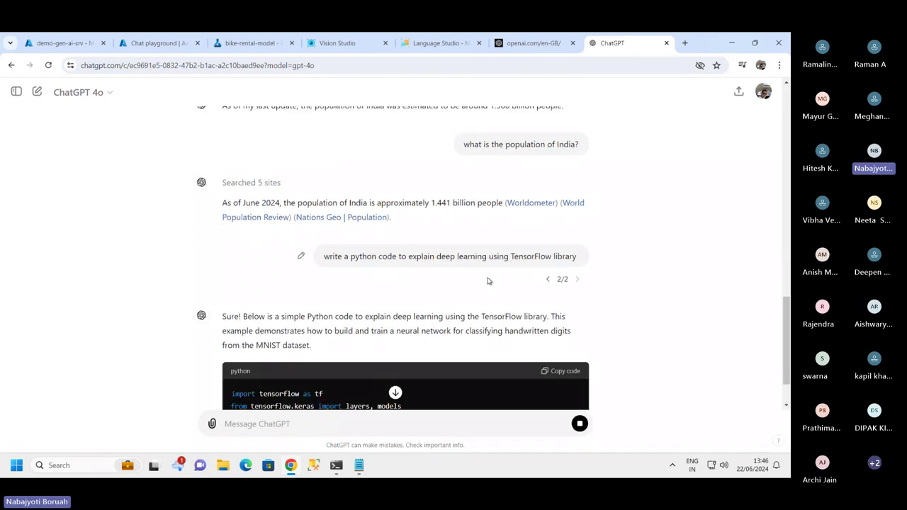
- Review the regenerated TensorFlow code, highlighting tensorflow.keras in the imports, and read through to the end of its explanation
scroll(464, 247, "down", 2)
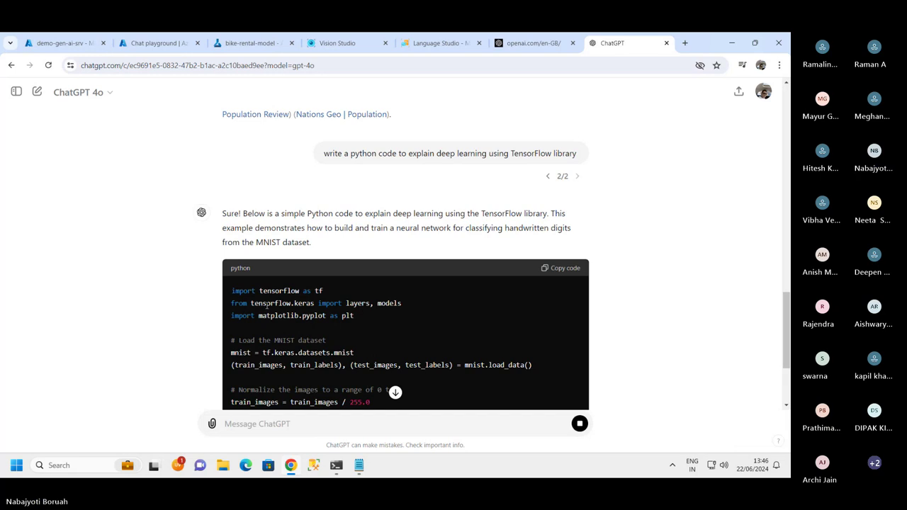
left_click_drag(250, 304, 315, 303)
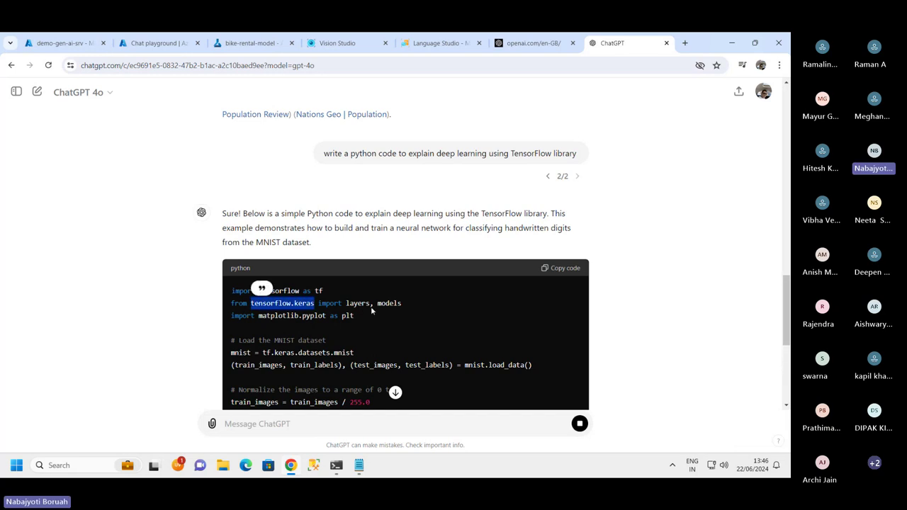
scroll(404, 309, "down", 3)
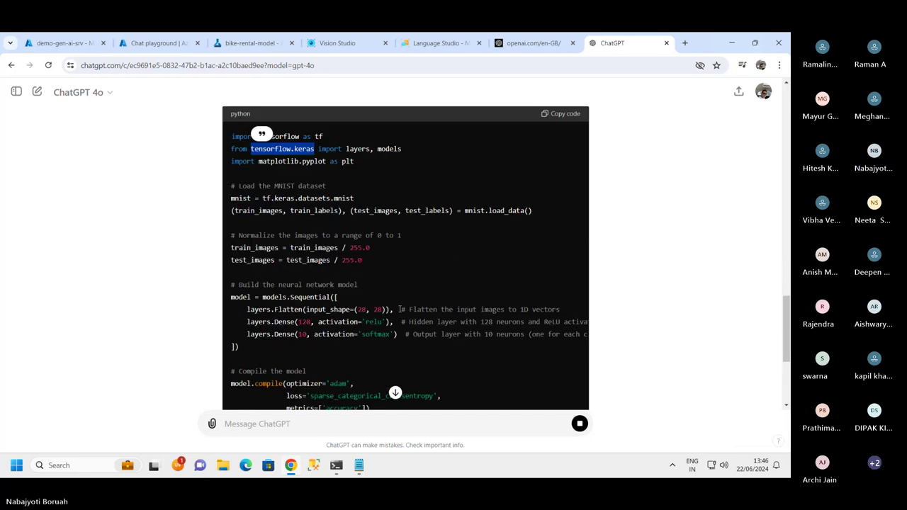
scroll(404, 301, "down", 5)
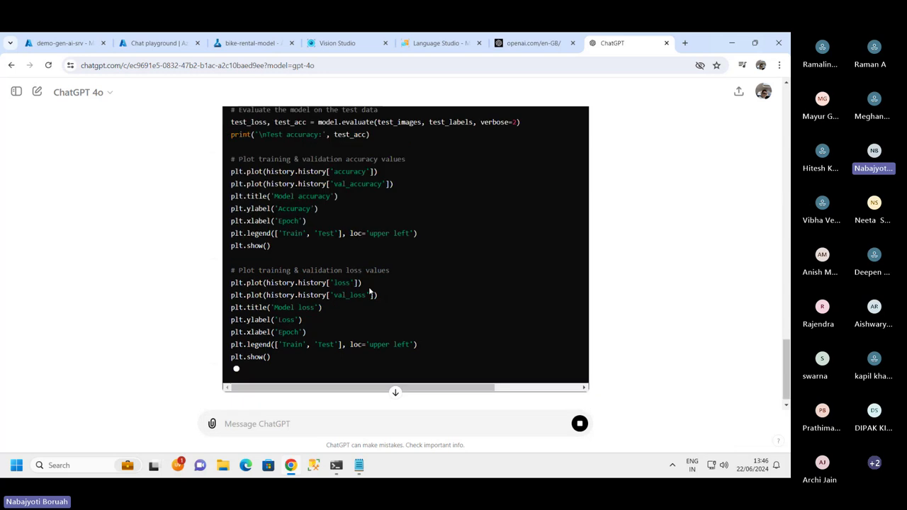
scroll(401, 285, "down", 2)
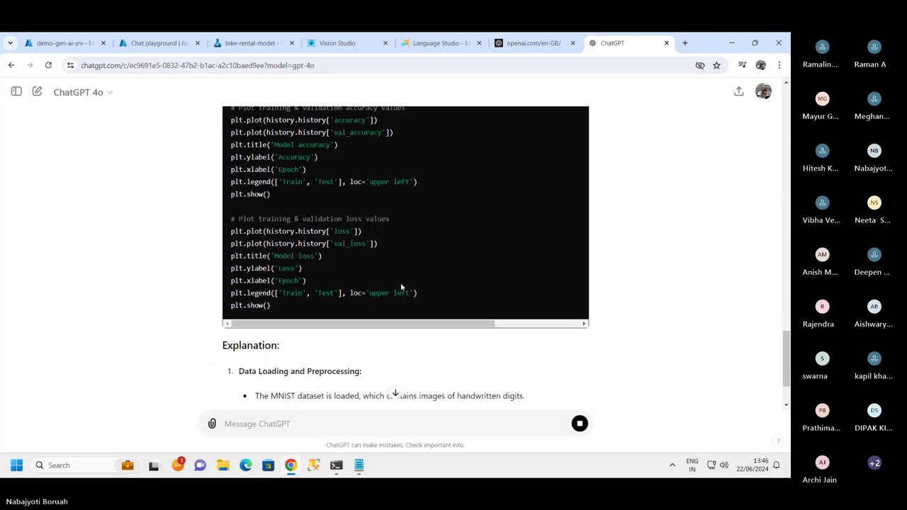
scroll(337, 225, "down", 1)
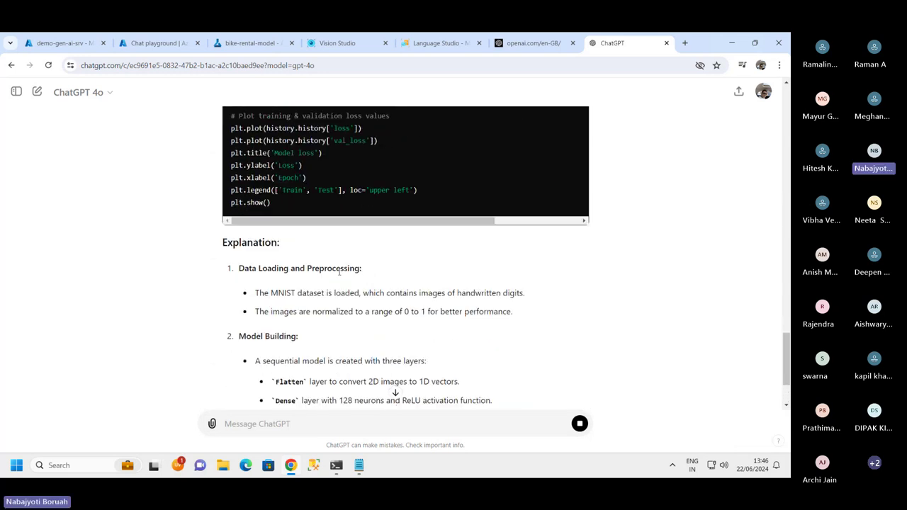
scroll(389, 280, "down", 5)
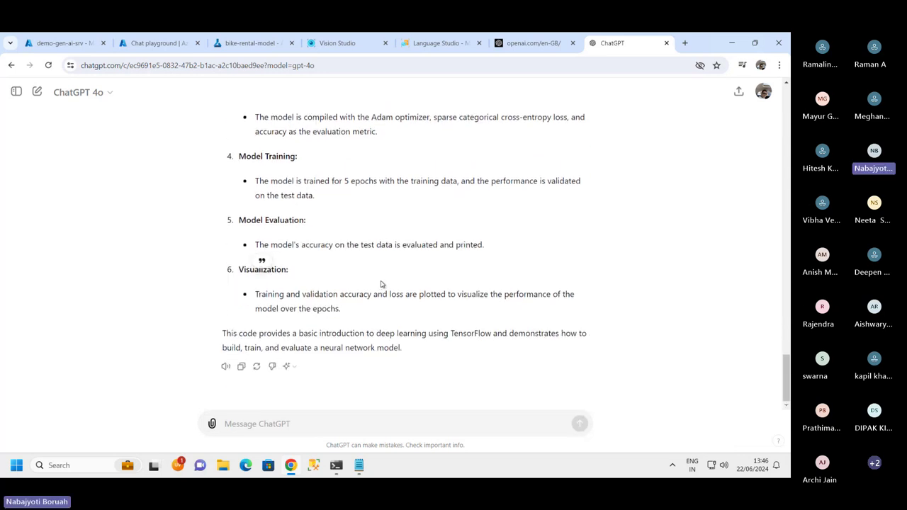
- Send the follow-up "write the test case of above code"
left_click(251, 425)
type("w")
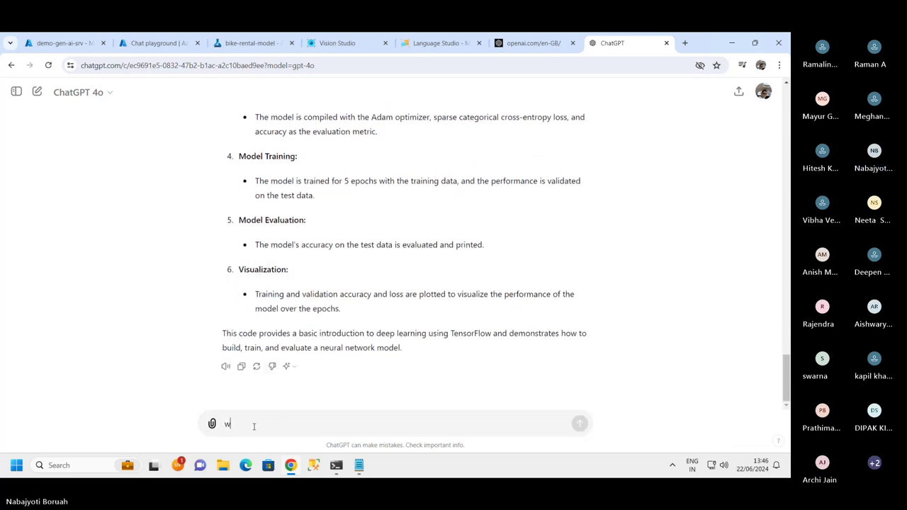
type("rite the")
type(" ts")
type("s")
type("t case")
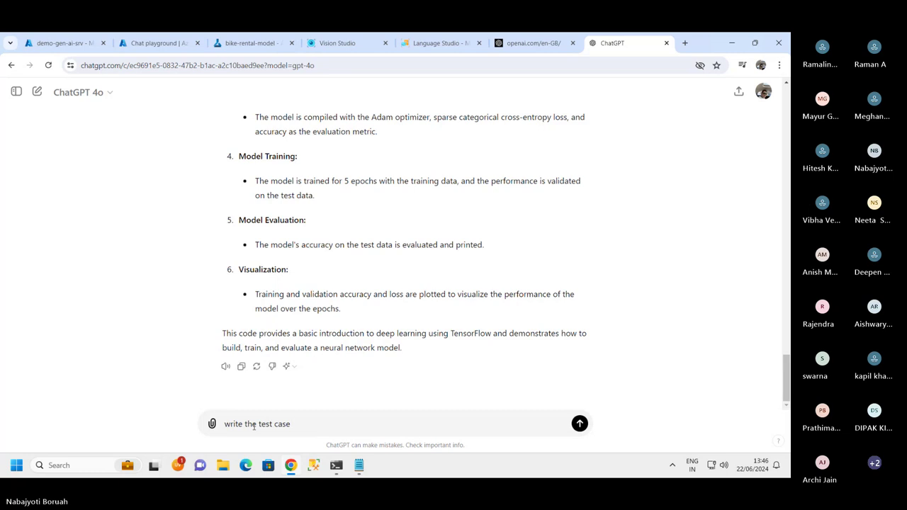
type(" of above code")
left_click(579, 424)
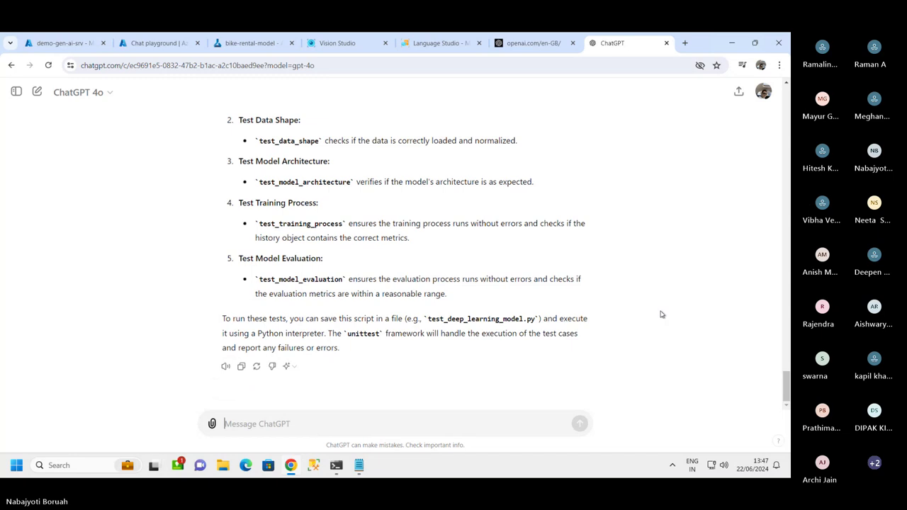
- Review the generated unit test code and the explanation of its test methods
scroll(372, 235, "up", 3)
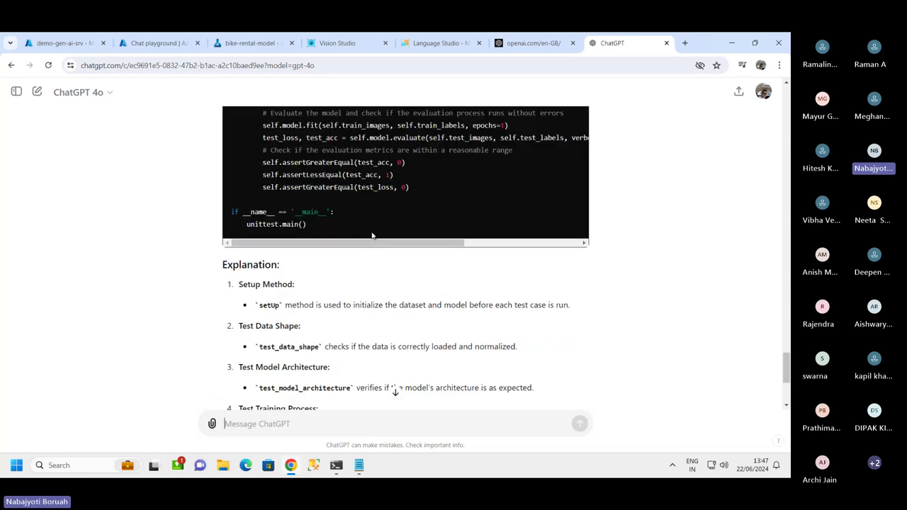
scroll(372, 235, "up", 2)
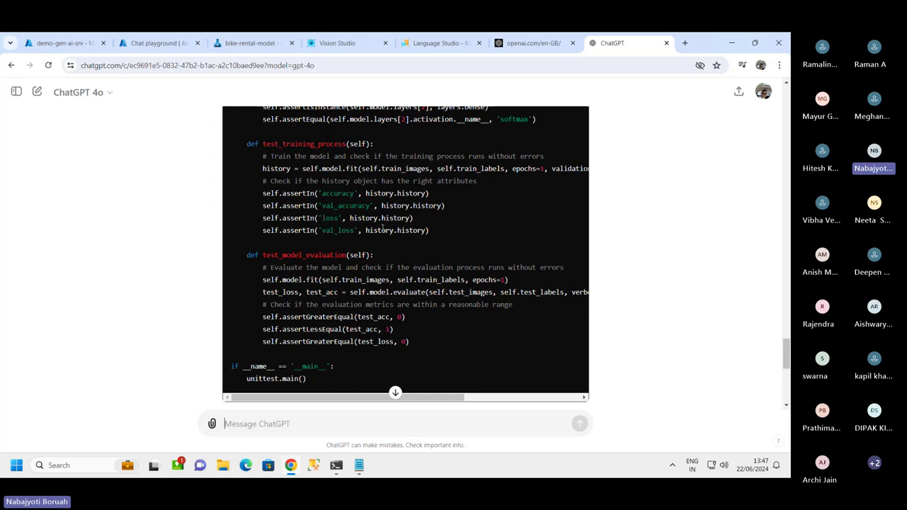
scroll(383, 228, "down", 3)
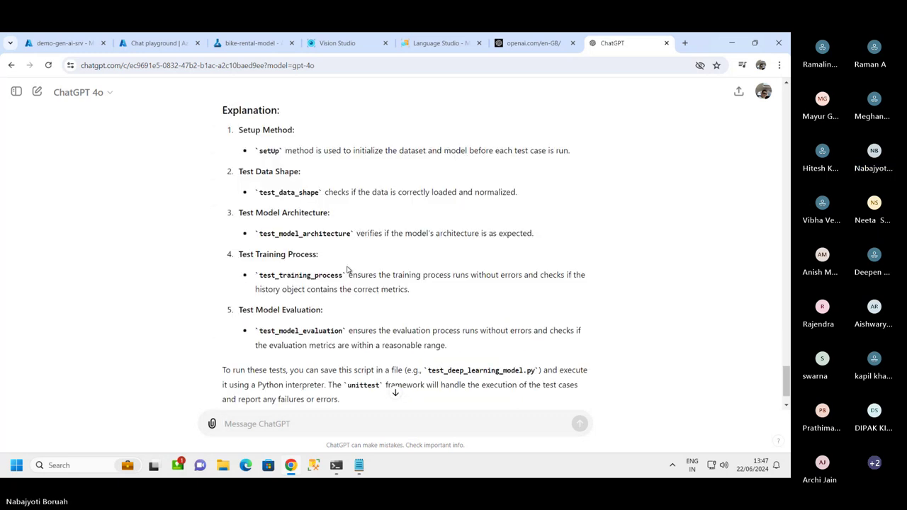
scroll(348, 293, "up", 1)
scroll(310, 274, "up", 12)
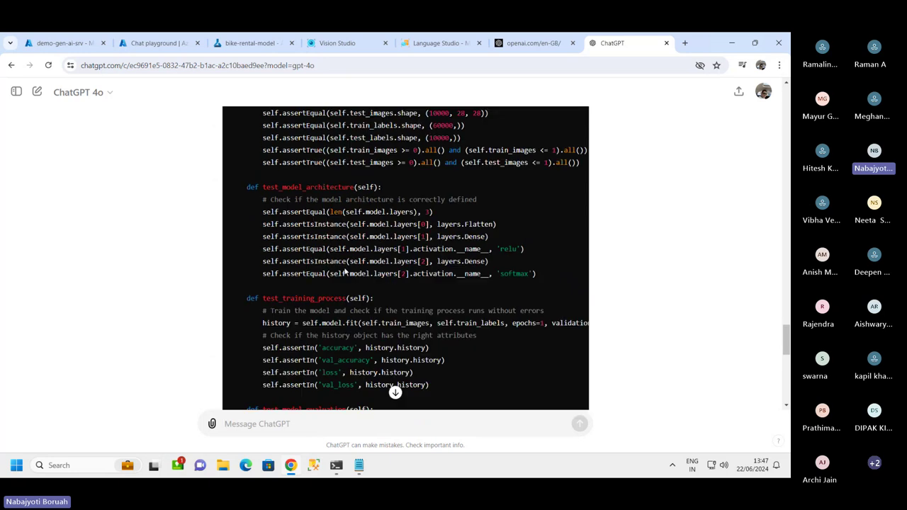
scroll(369, 234, "up", 3)
scroll(427, 235, "down", 12)
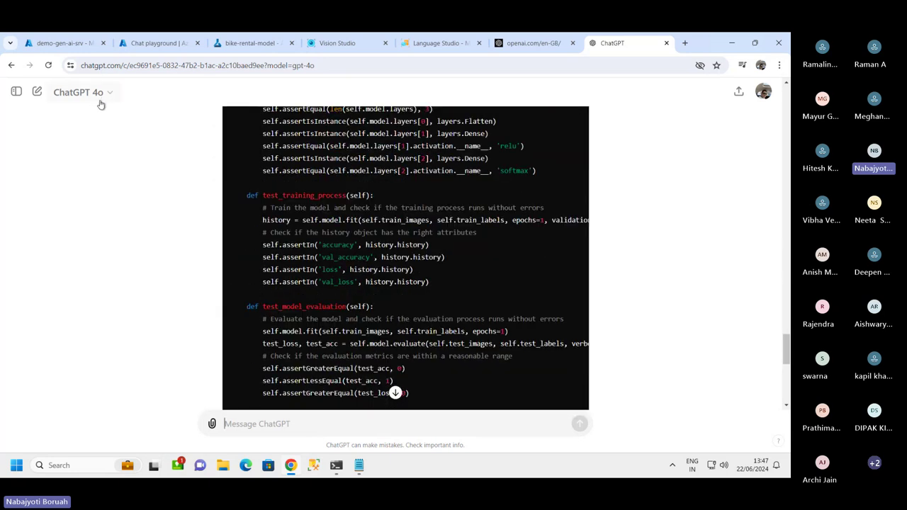
- Send the image request "create a pic of a dog flying in the blue sky" in the current ChatGPT conversation
scroll(311, 273, "down", 6)
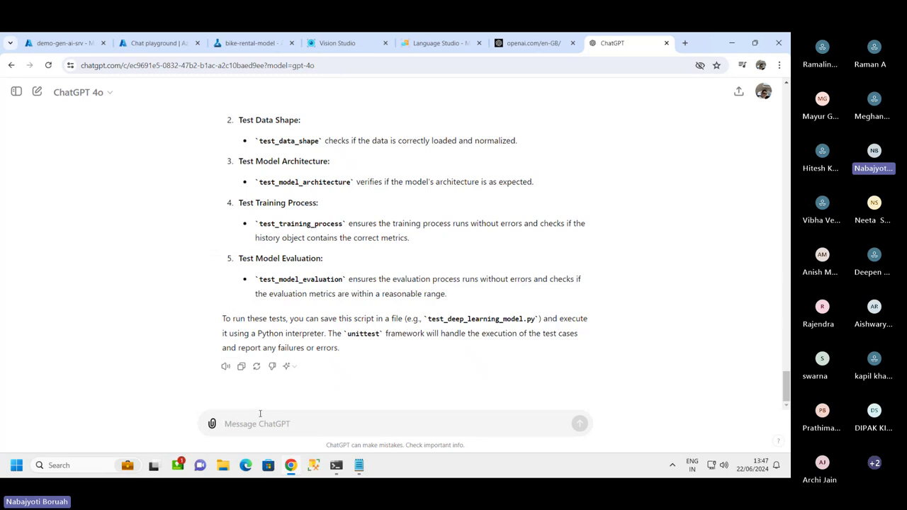
type("c")
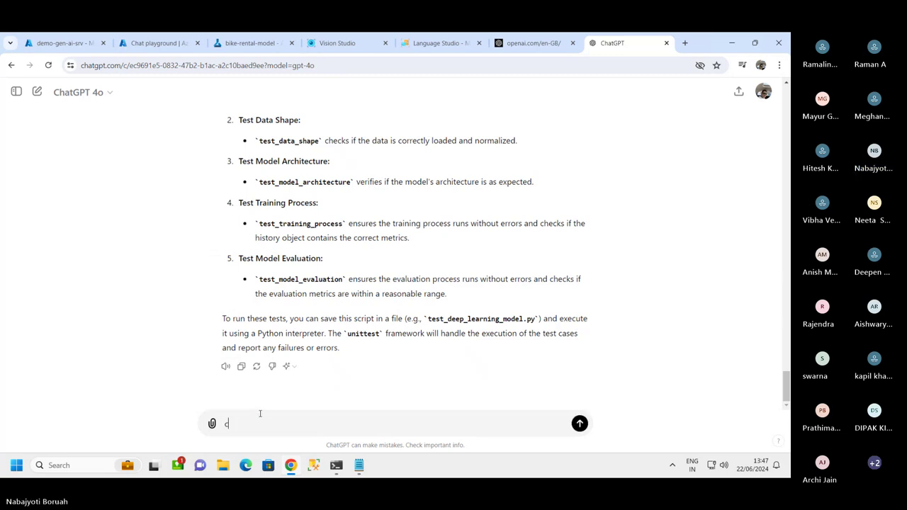
type("reate a")
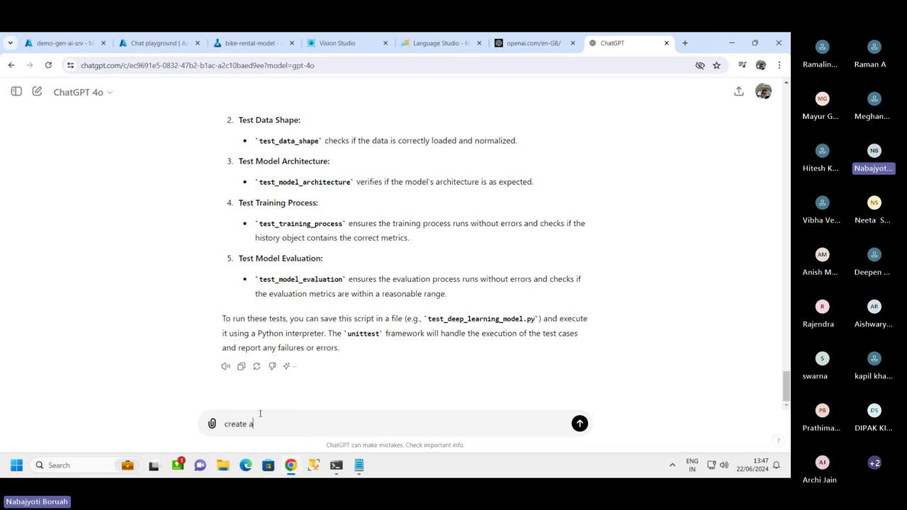
type(" pic")
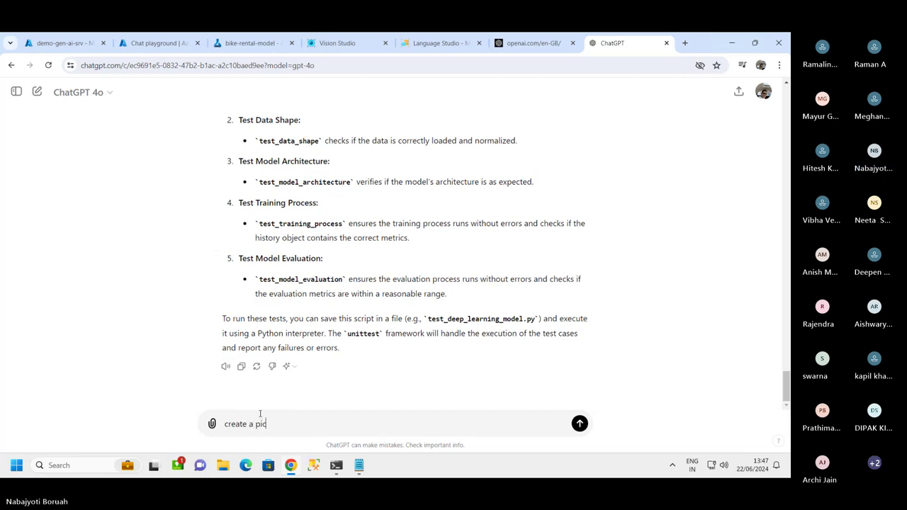
type(" of")
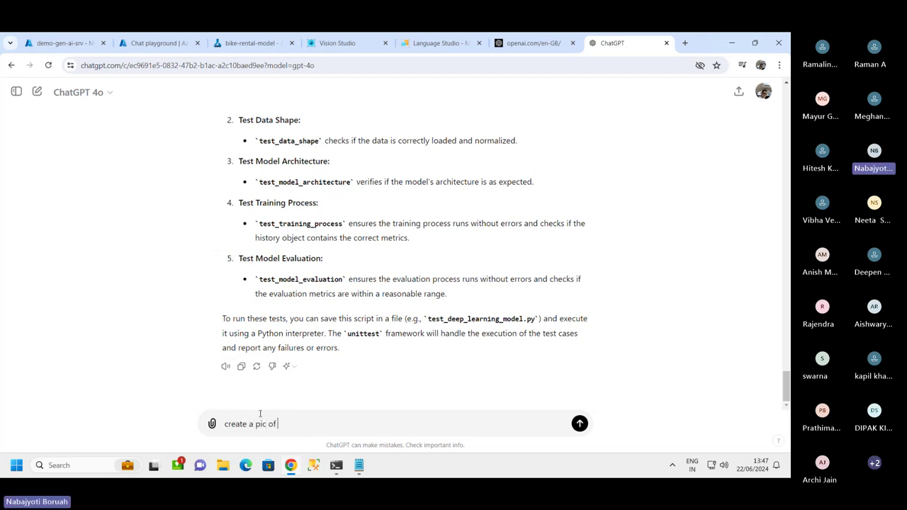
type("a")
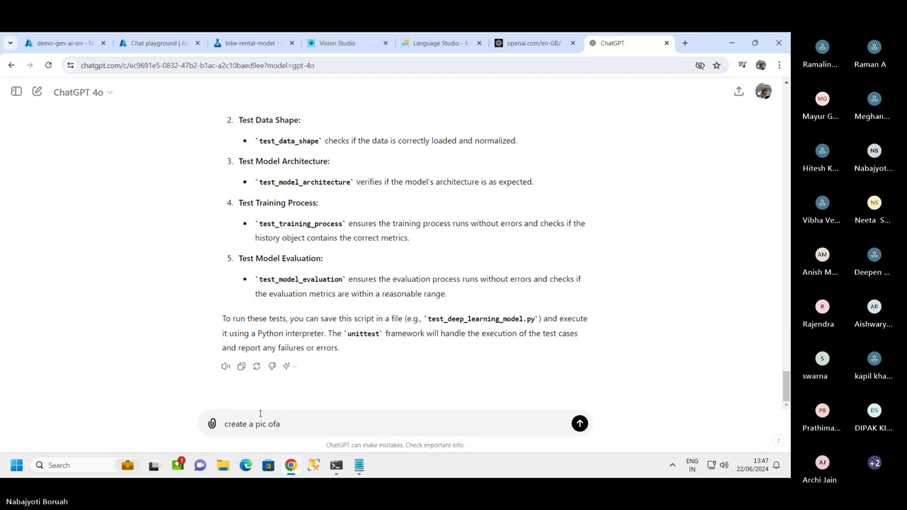
key("BackSpace")
type("a dog ")
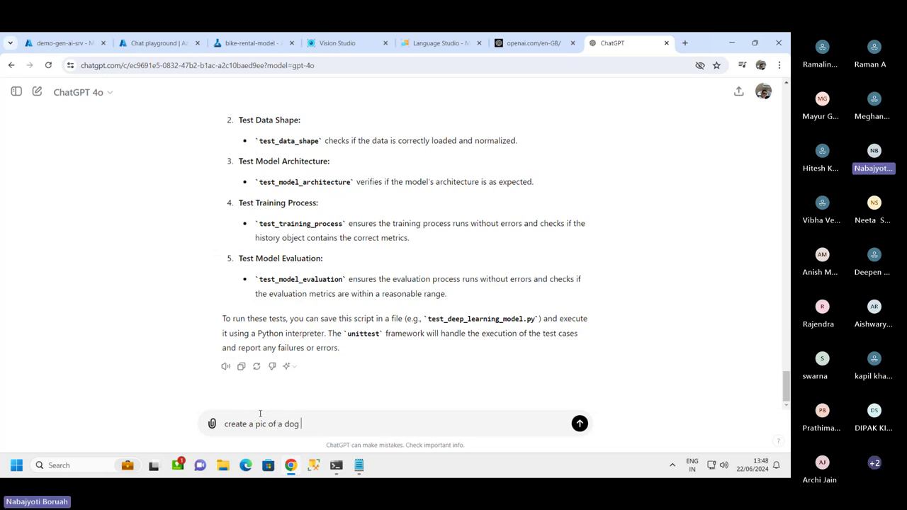
type("flyin")
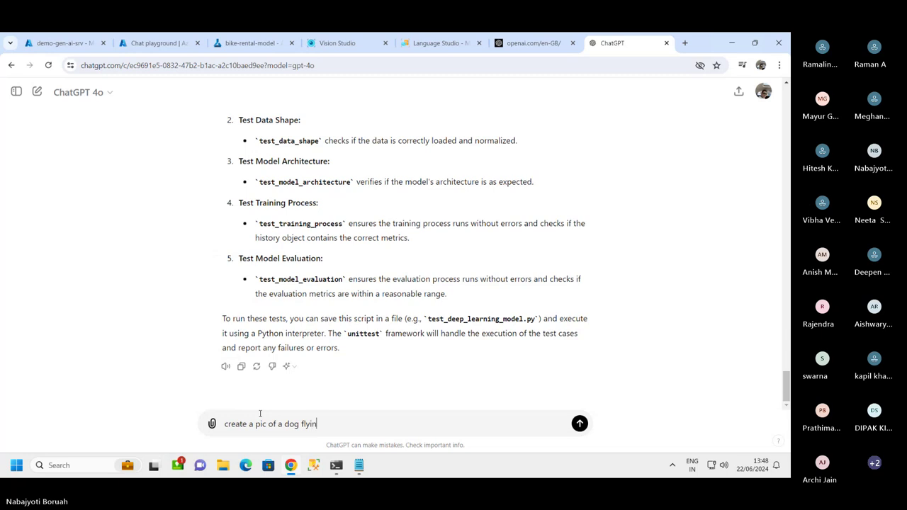
type("g in t")
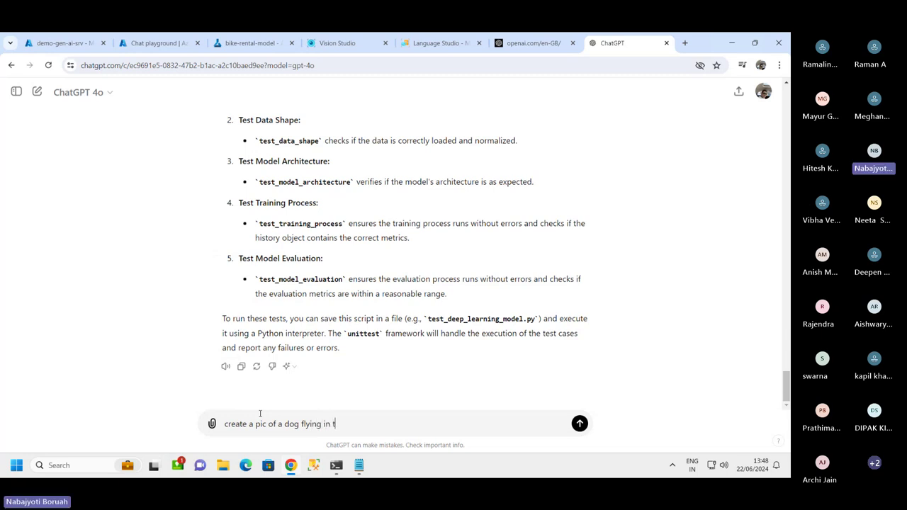
type("he blu")
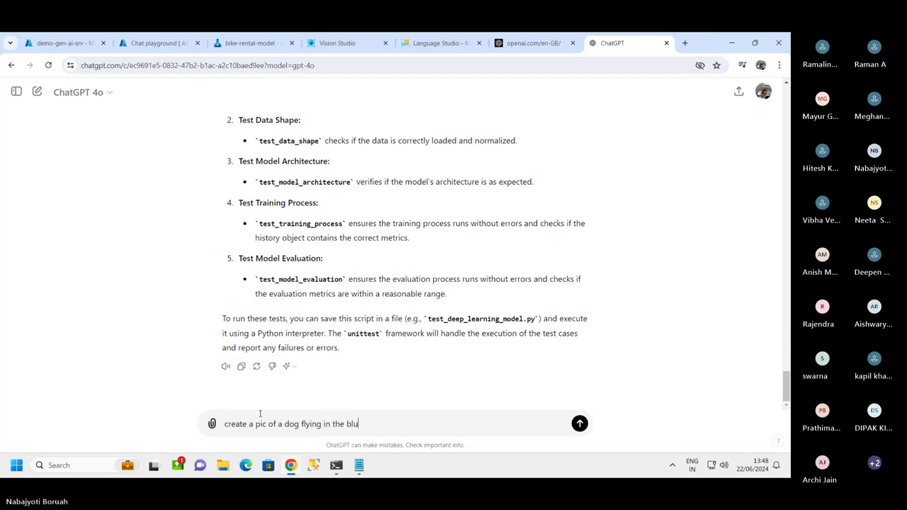
type("e sky")
key("Return")
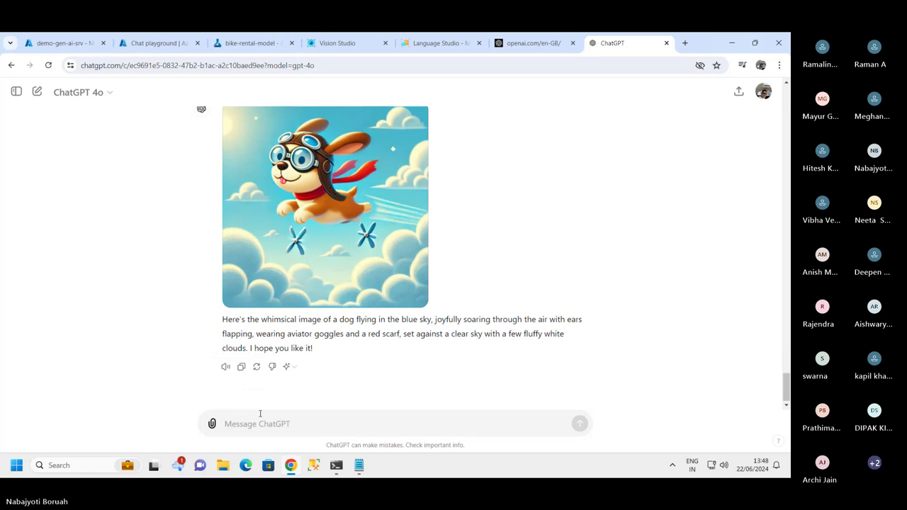
- Switch to the Notepad notes, add "(Multimodal model)" directly after GPT4o in the Examples line, and highlight that line briefly
left_click(359, 465)
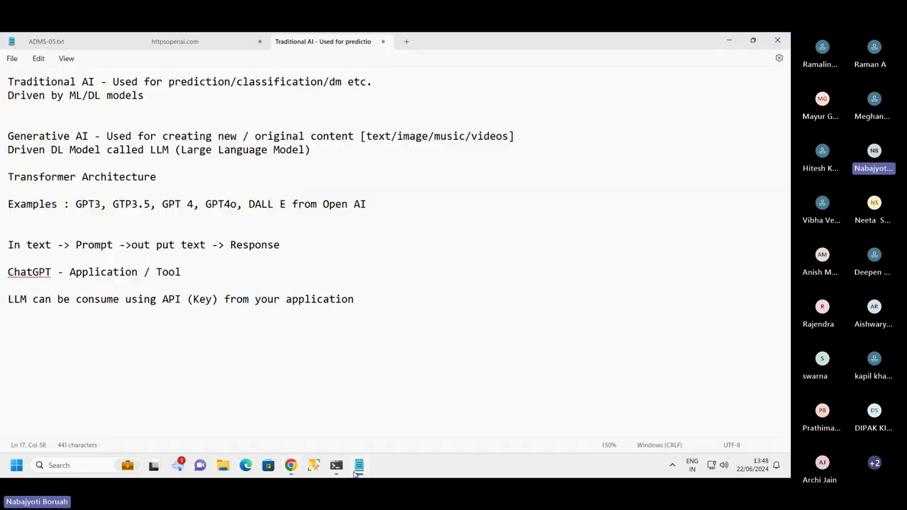
left_click(51, 299)
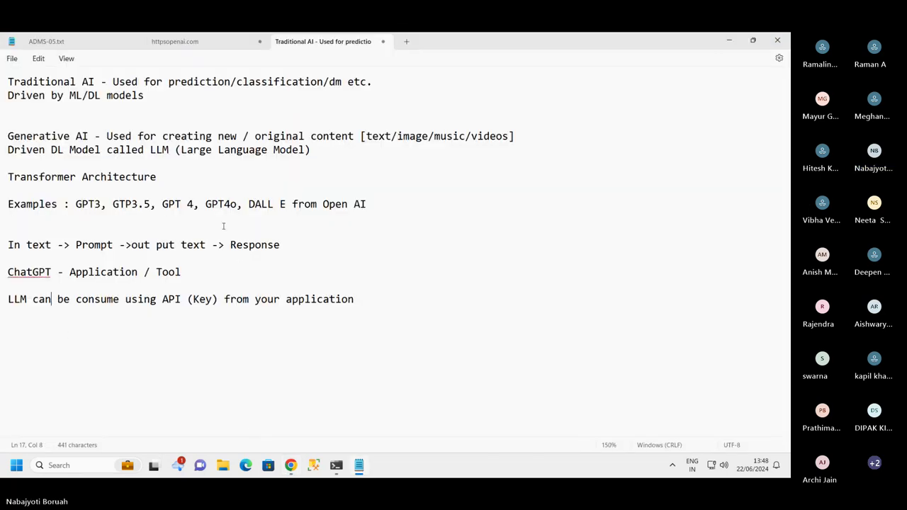
left_click(238, 205)
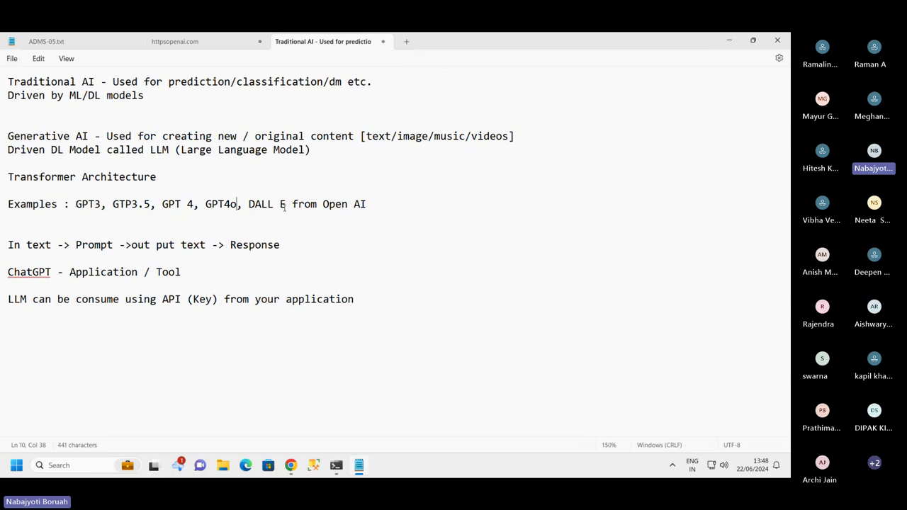
type("(Mu")
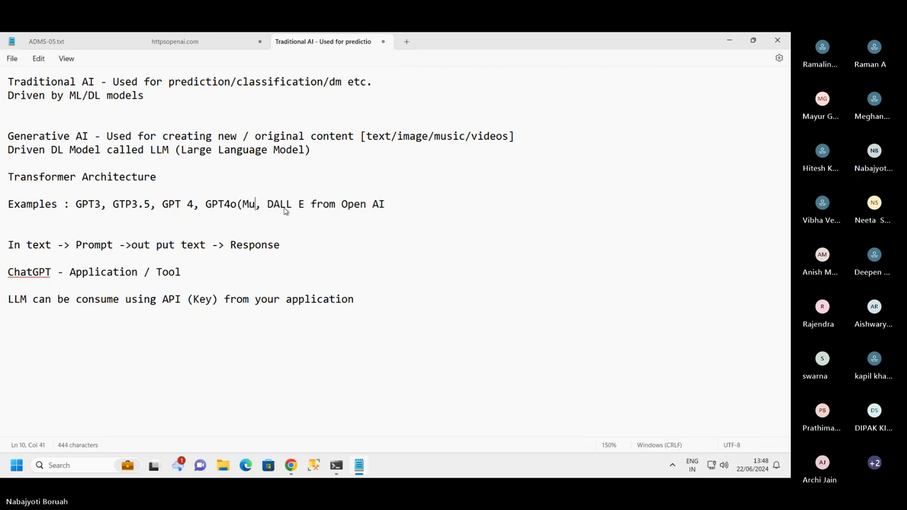
type("ltimo")
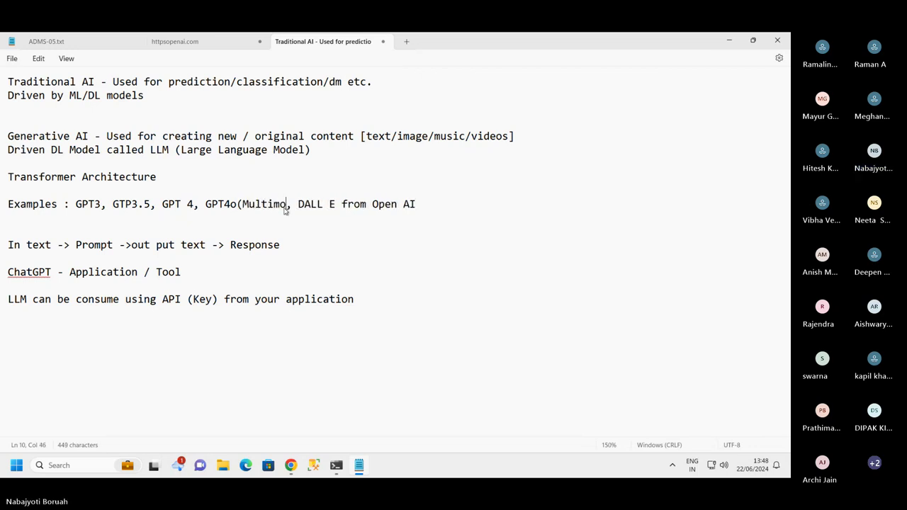
type("dal m")
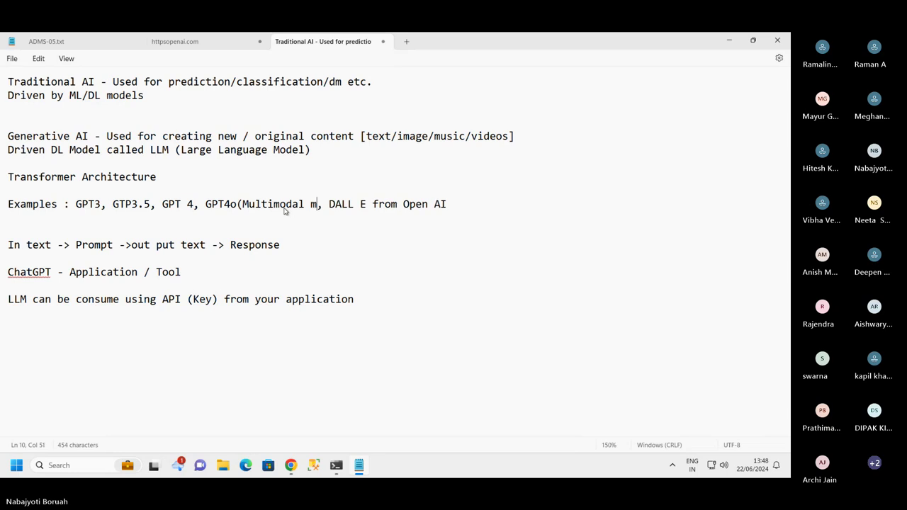
type("o")
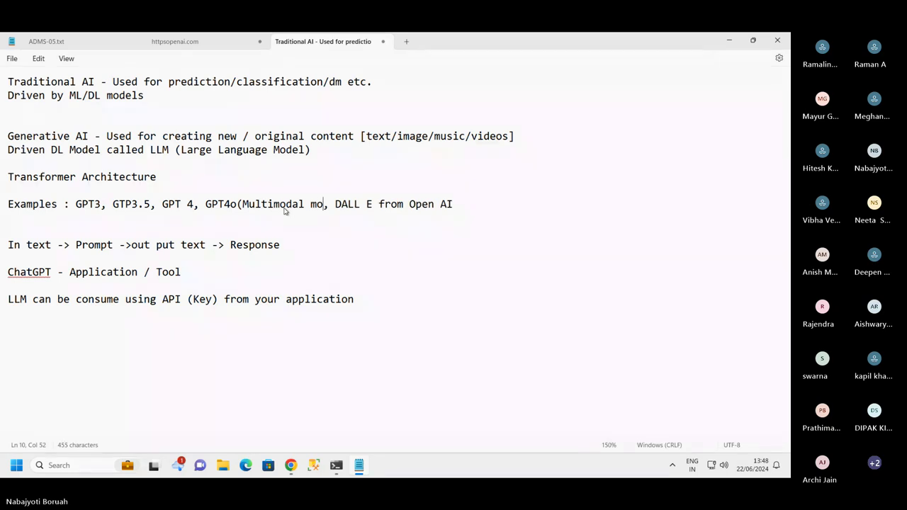
type("del")
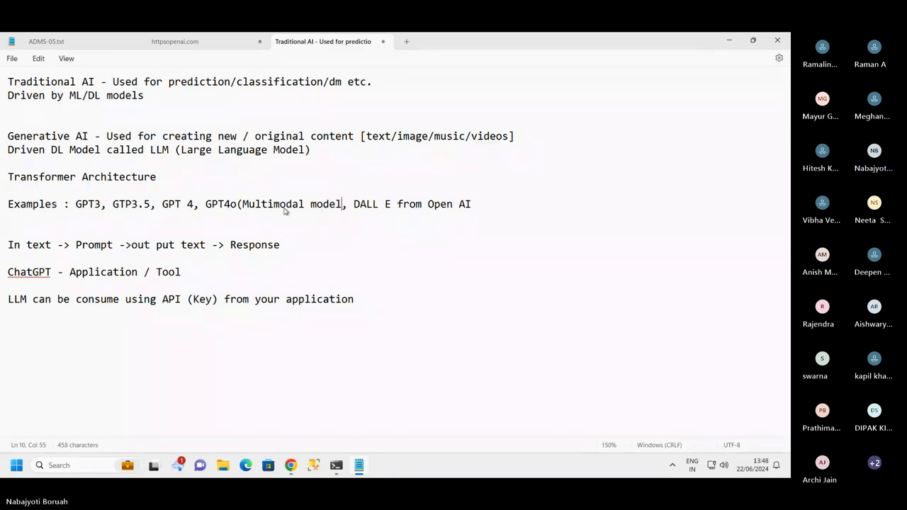
type(")")
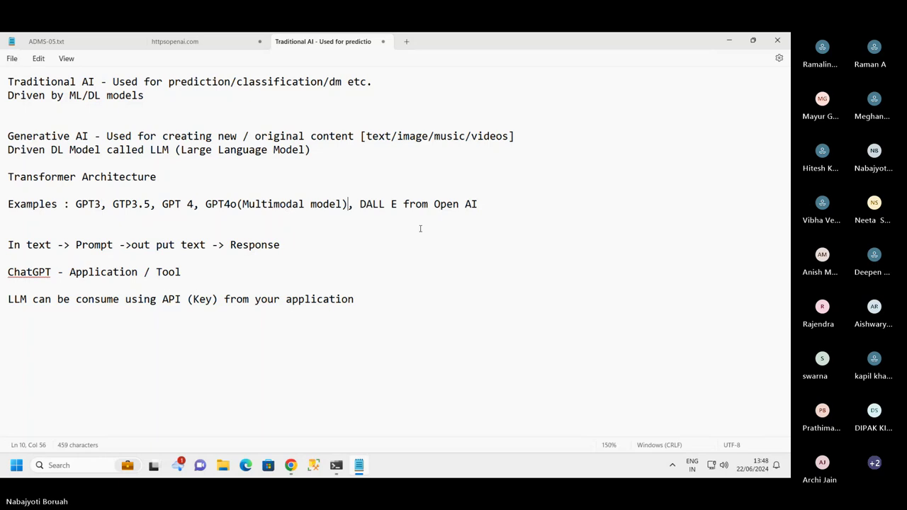
left_click_drag(491, 208, 5, 206)
left_click(112, 218)
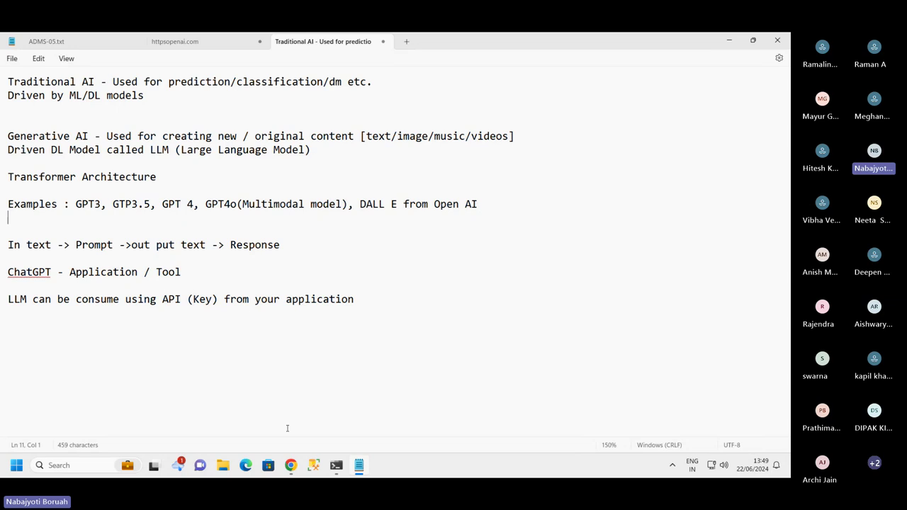
- Switch to Chrome, look over the CSV population response in the Azure Chat playground, and return to the ChatGPT conversation
left_click(290, 465)
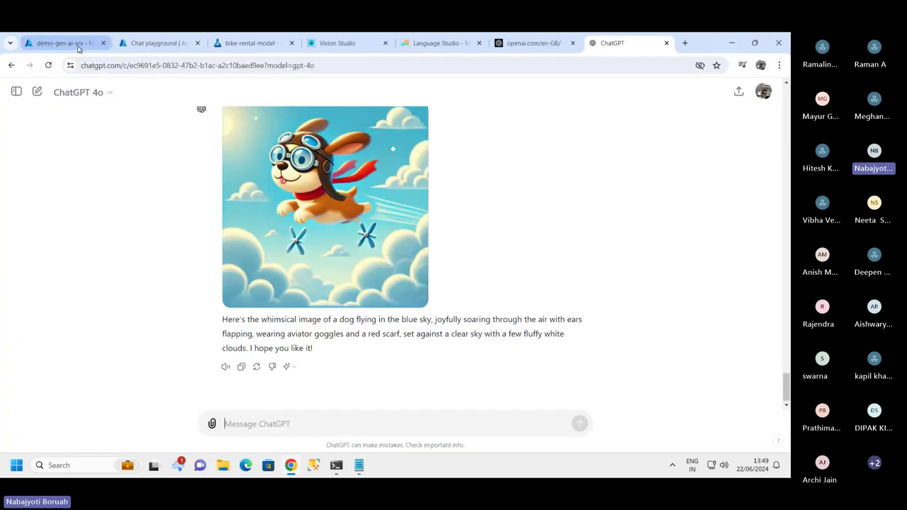
left_click(140, 44)
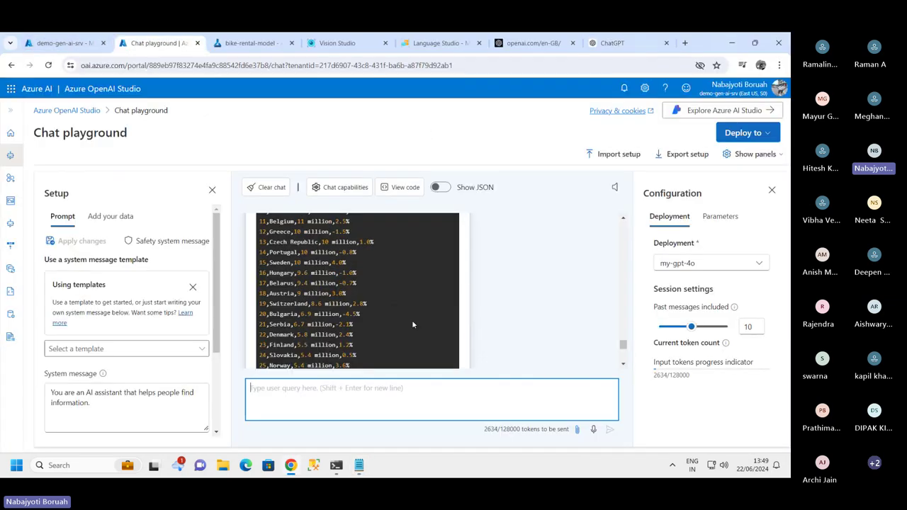
scroll(412, 320, "up", 5)
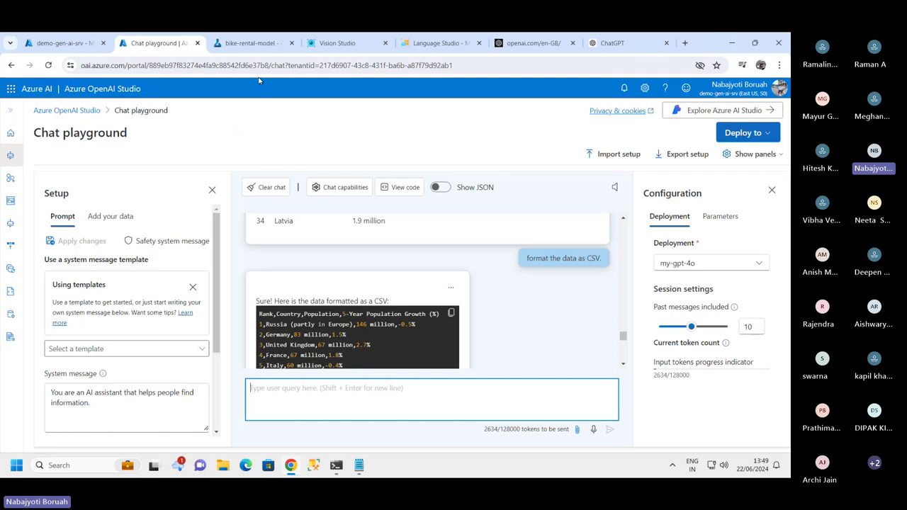
left_click(617, 43)
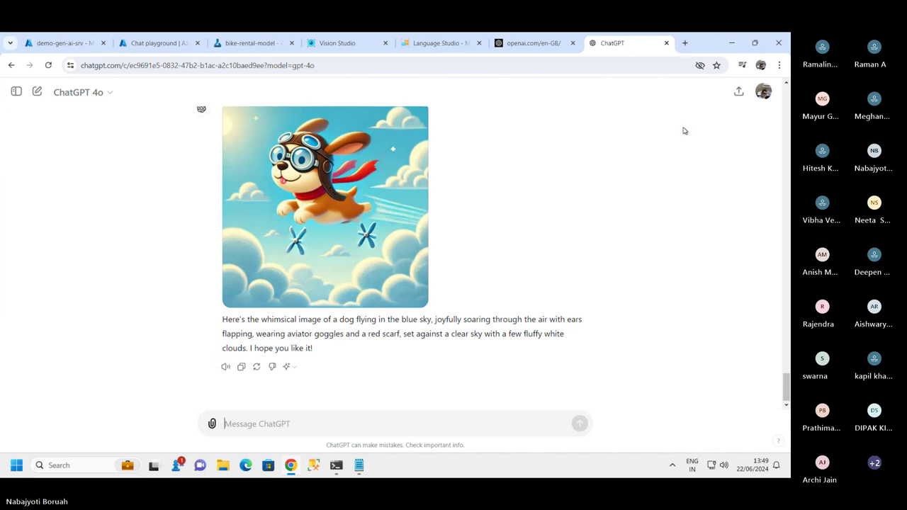
- Open huggingface.co/chat/conversation/66742eeafc7e613bbd743727 in a new browser tab and sign in with Hugging Face
left_click(684, 43)
type("https://huggingface.co/chat/conversation/66742eeafc7e613bbd743727")
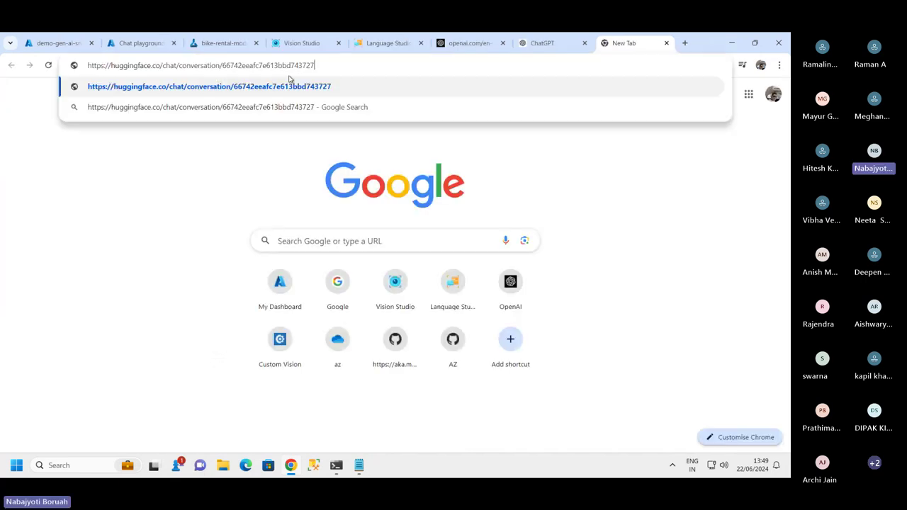
key("Return")
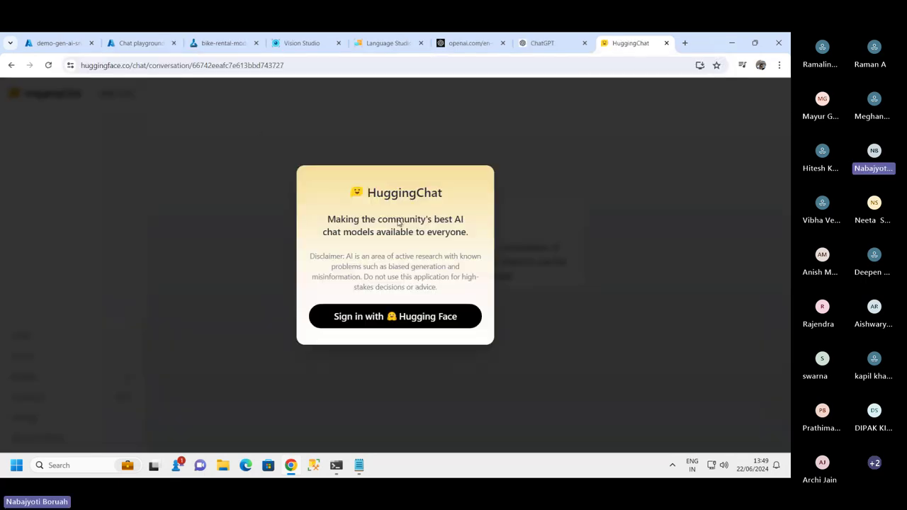
left_click(401, 326)
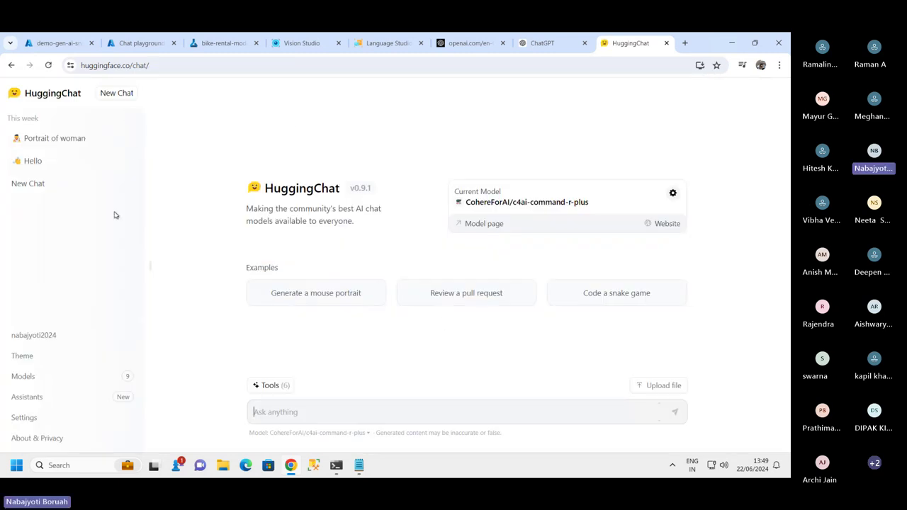
- Look through all models available on HuggingChat and choose microsoft/Phi-3-mini-4k-instruct as the chat model
left_click(61, 376)
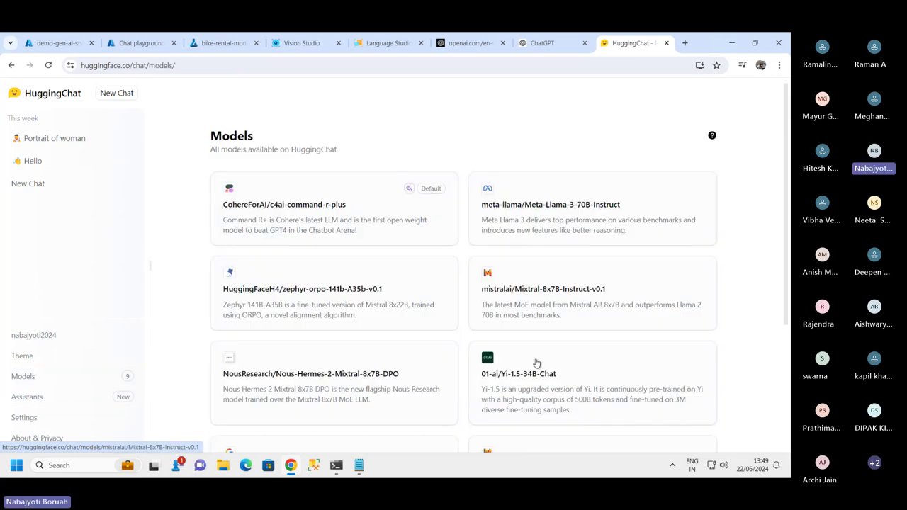
scroll(496, 383, "down", 3)
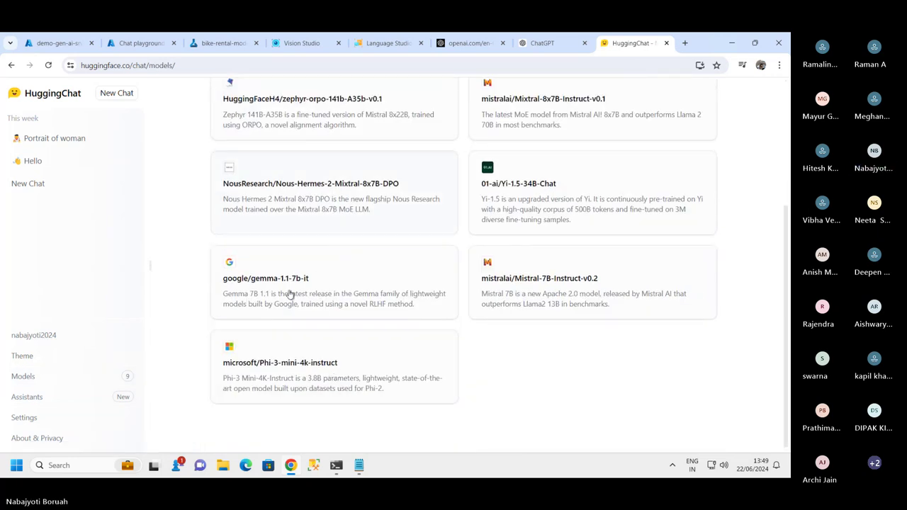
scroll(318, 262, "up", 3)
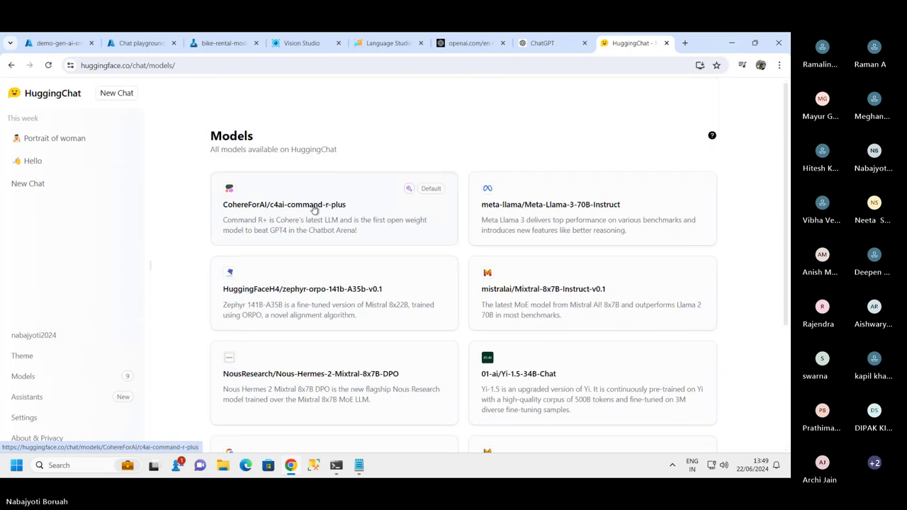
scroll(434, 311, "down", 3)
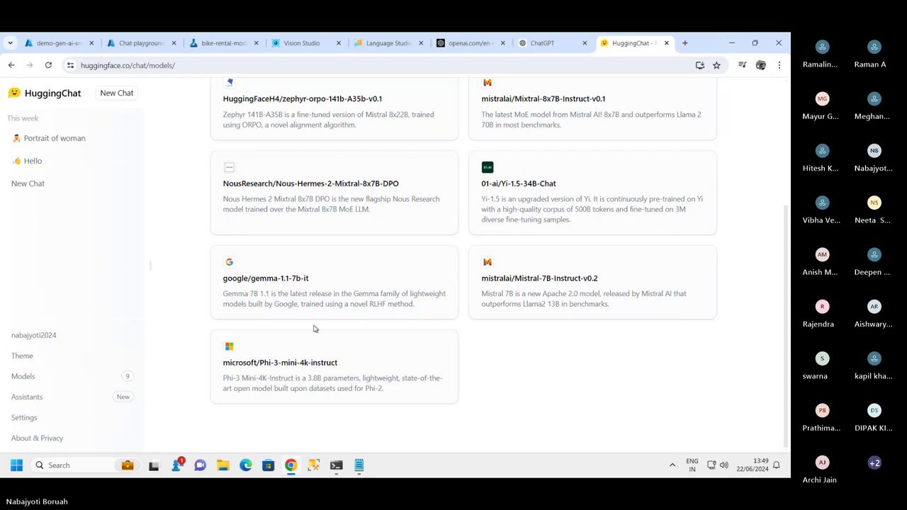
scroll(328, 245, "up", 2)
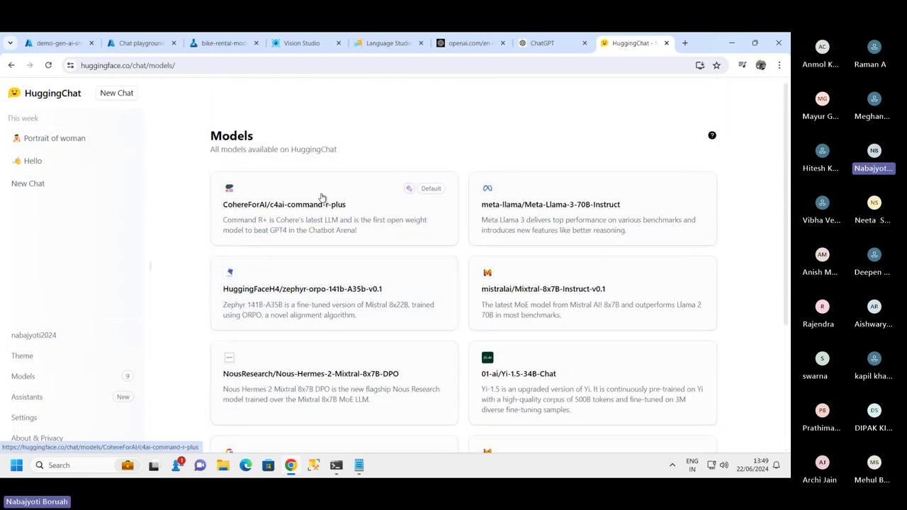
scroll(376, 386, "down", 2)
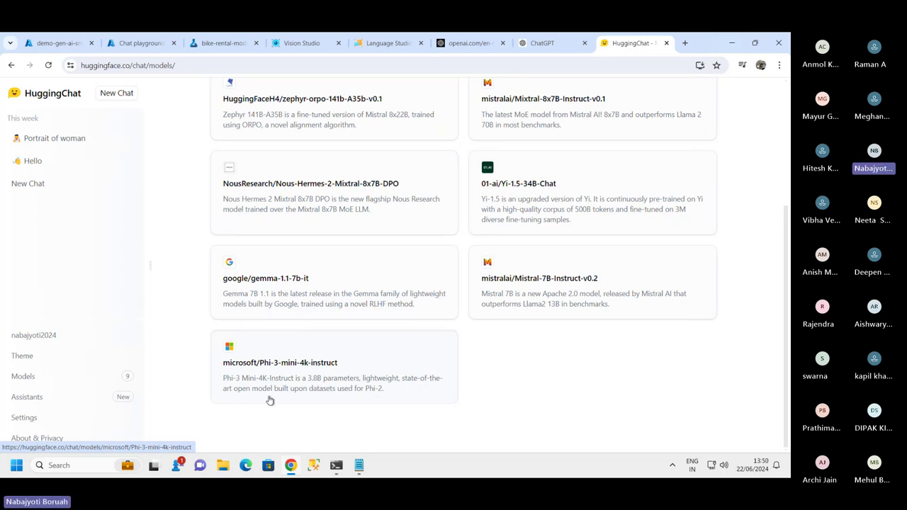
left_click(342, 387)
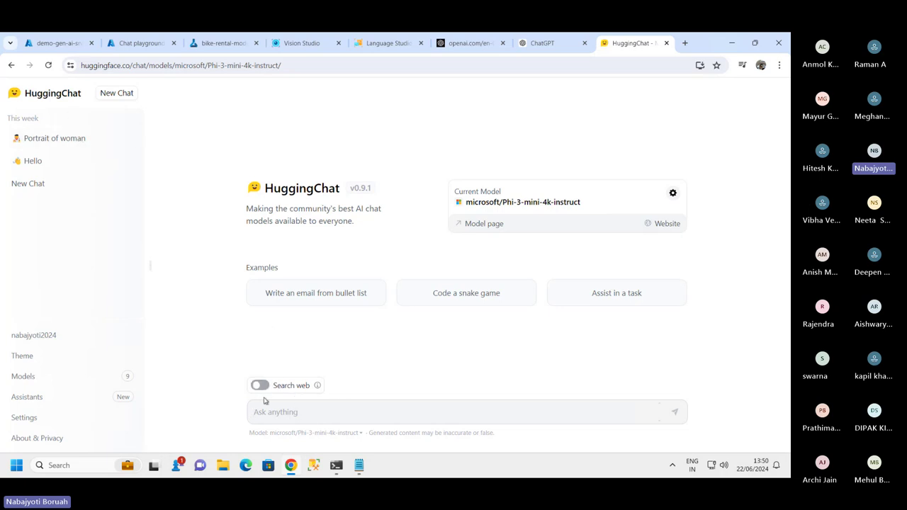
- Ask the model "what is the population of china?" and follow up with "what about india?"
type("w")
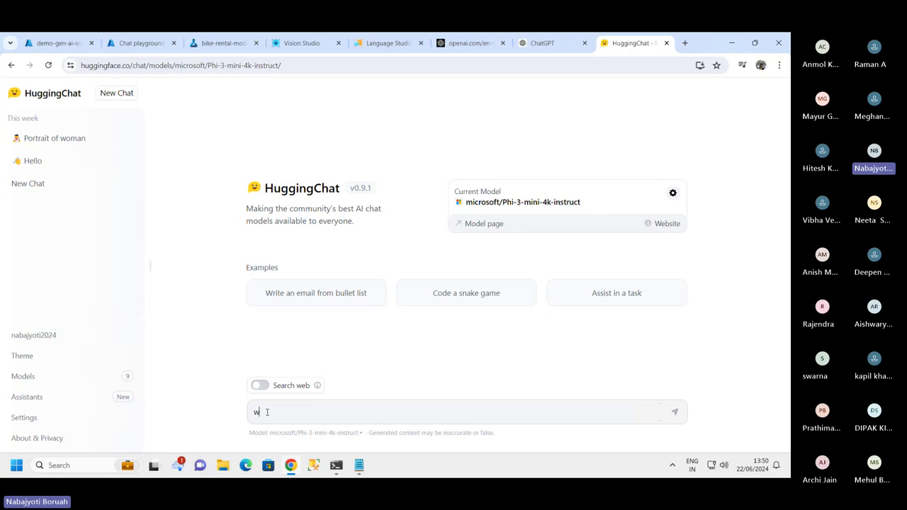
type("hat is the pol")
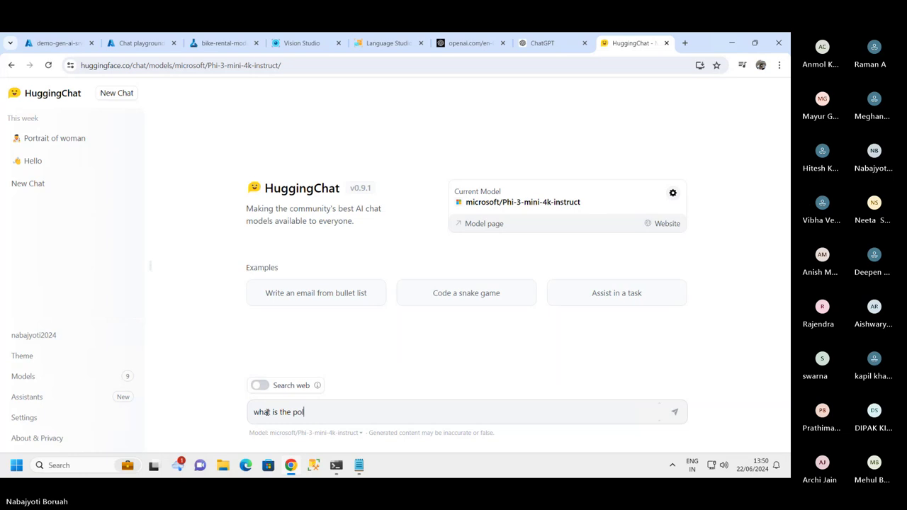
key("BackSpace")
key("BackSpace")
key("BackSpace")
type("population of china")
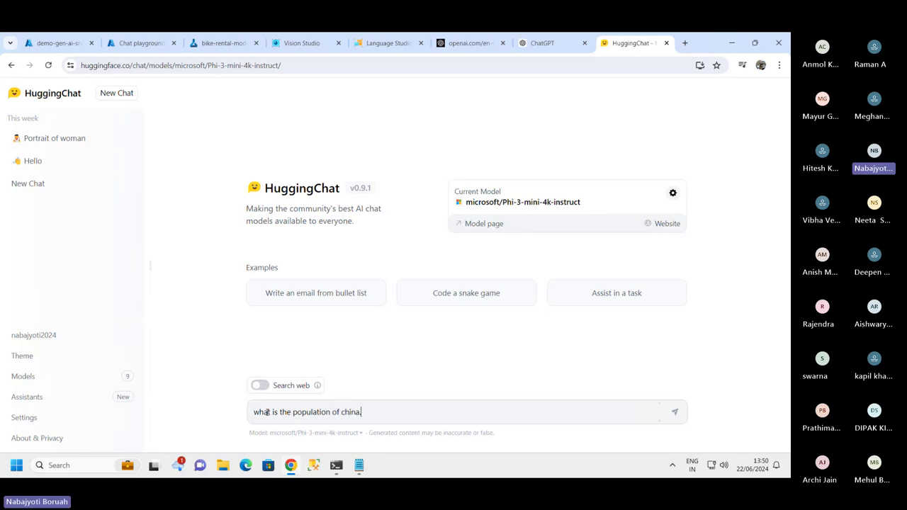
type("?")
left_click(675, 413)
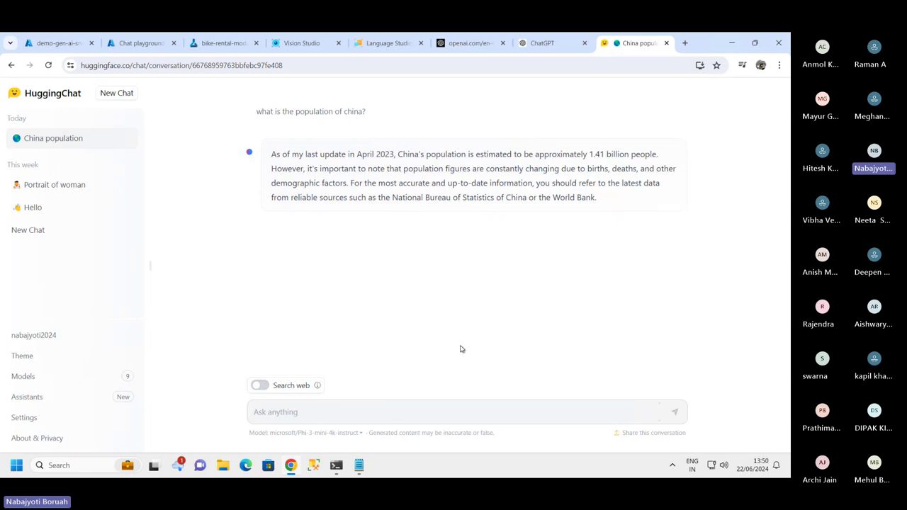
type("what about india?")
left_click(674, 412)
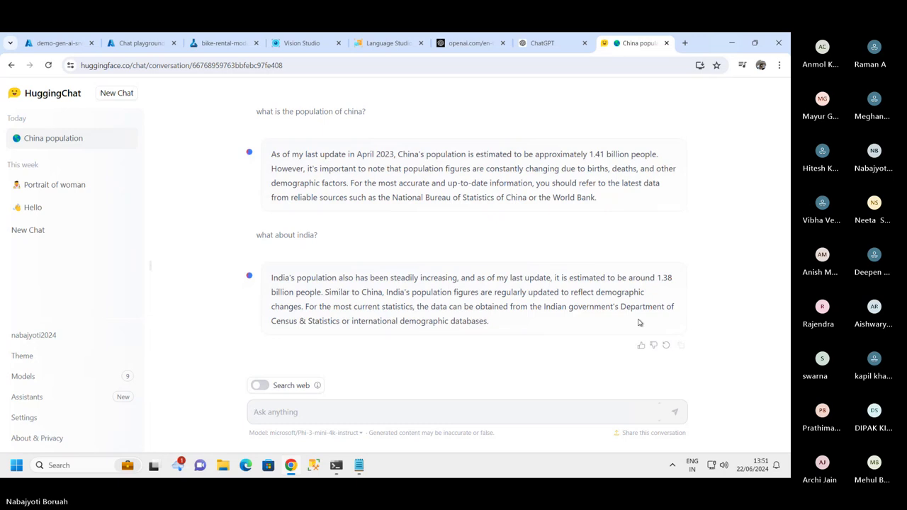
- Enable web search and resend the earlier question "what about india?" by copying it from the conversation
left_click(259, 385)
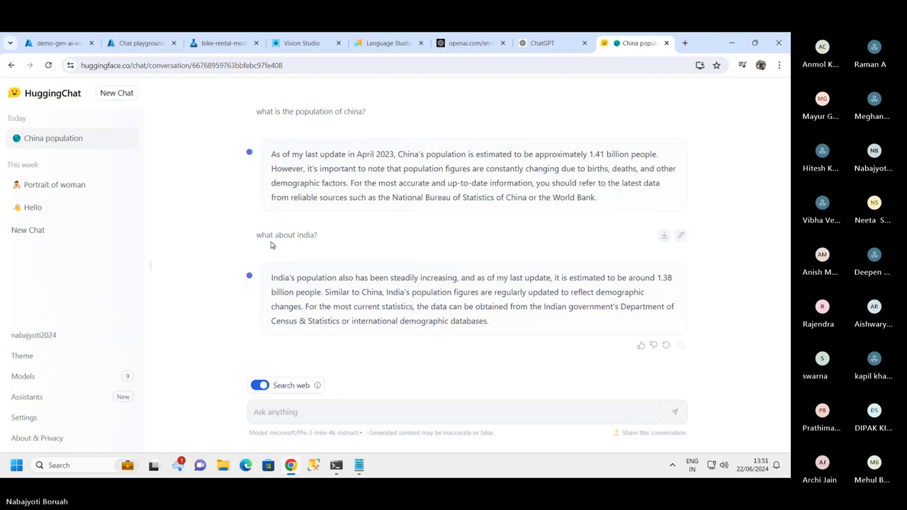
left_click_drag(255, 236, 319, 241)
right_click(309, 240)
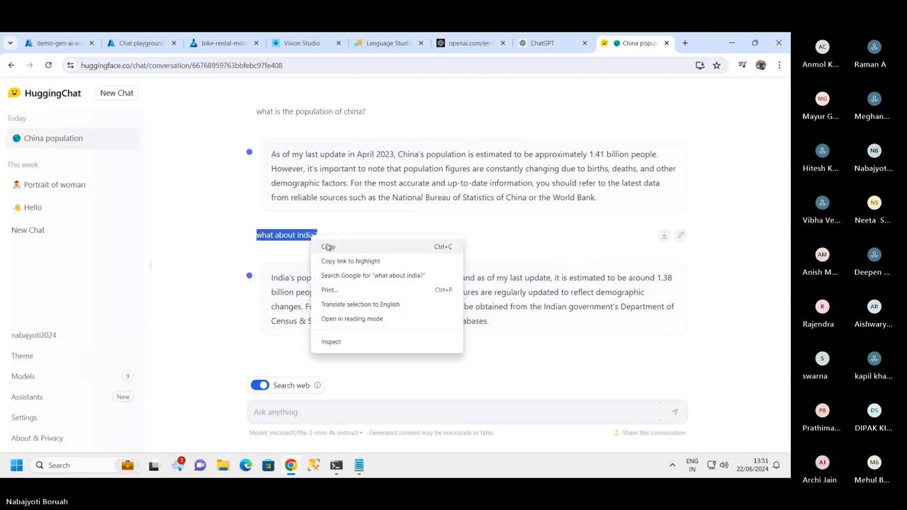
left_click(328, 245)
left_click(287, 403)
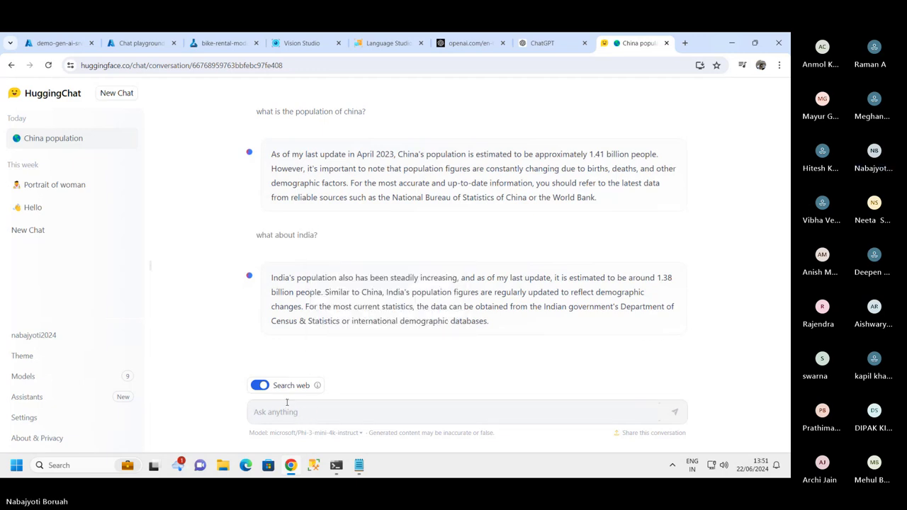
key("ctrl+v")
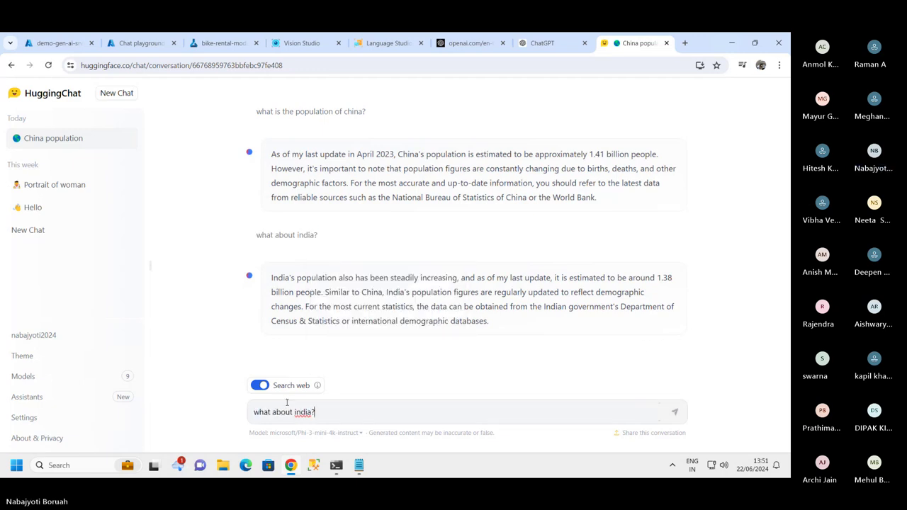
left_click(674, 413)
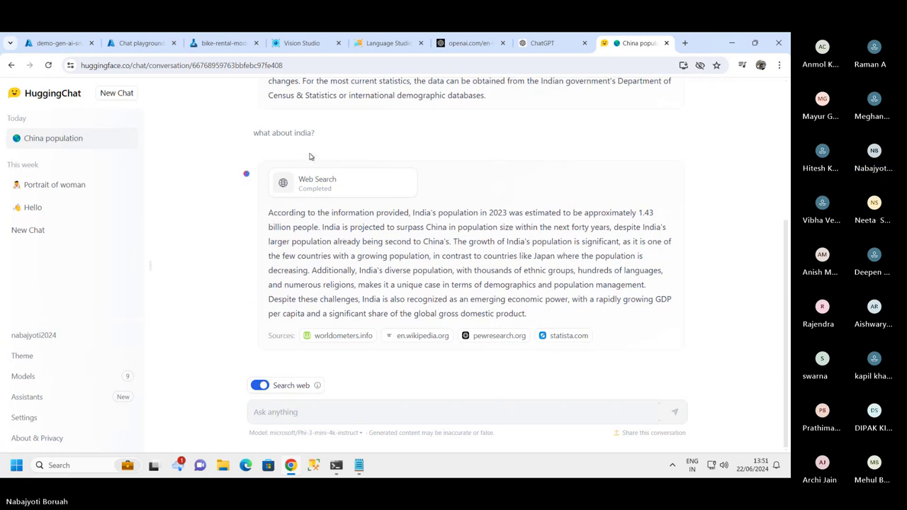
- Compare the web-search answer on India's population with the earlier answer given without web search, highlighting the relevant passages
left_click_drag(273, 214, 661, 218)
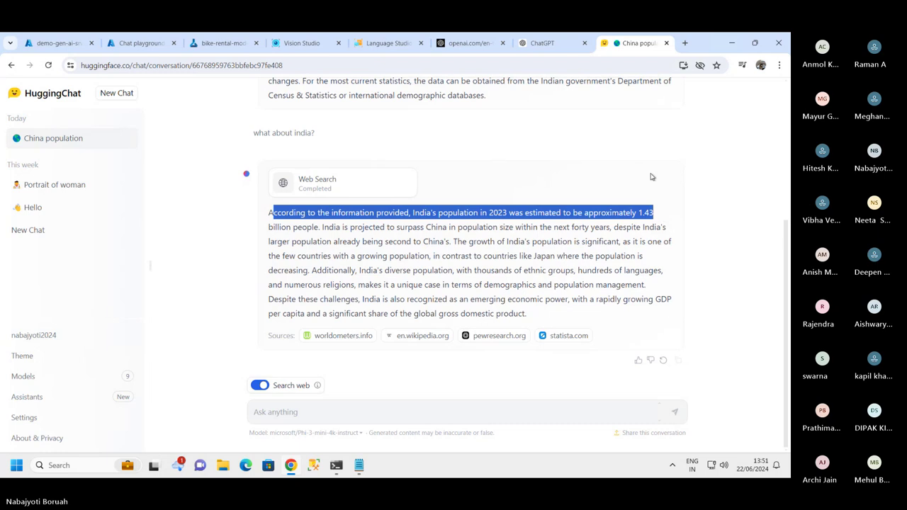
scroll(661, 217, "up", 2)
scroll(575, 186, "up", 2)
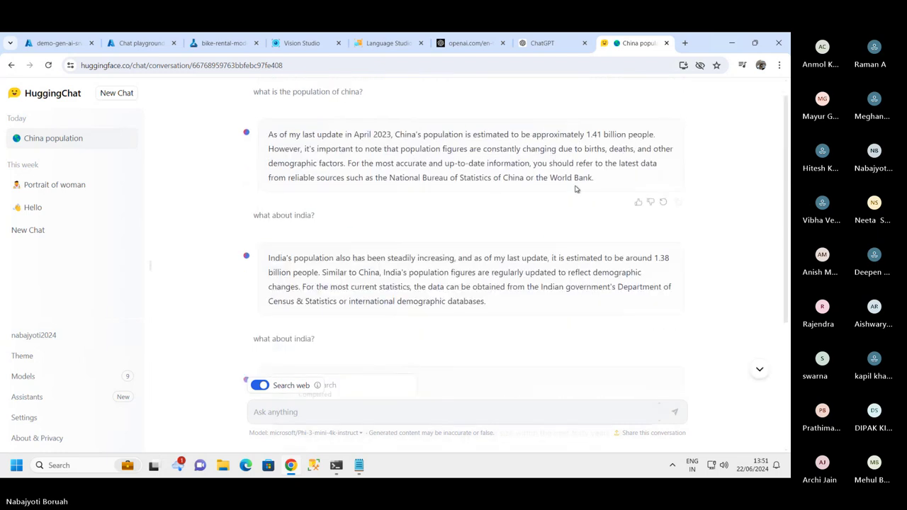
left_click_drag(642, 258, 671, 277)
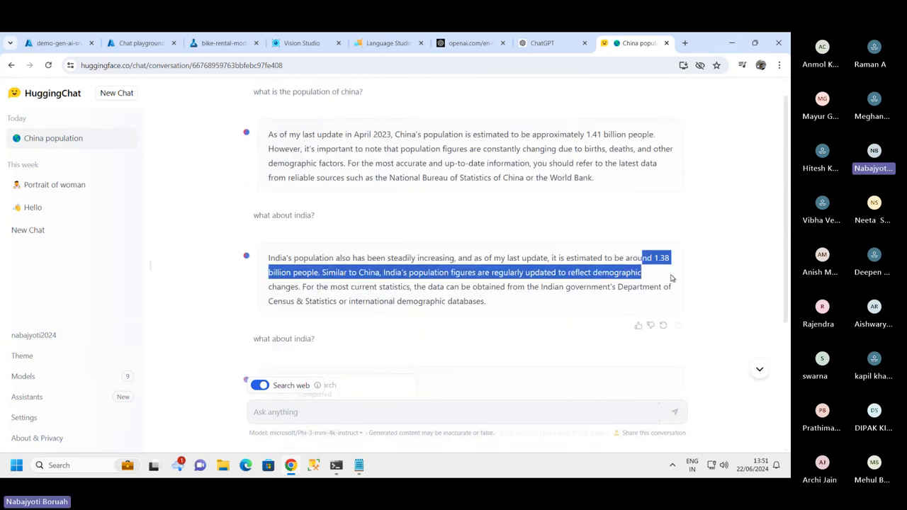
scroll(532, 303, "down", 4)
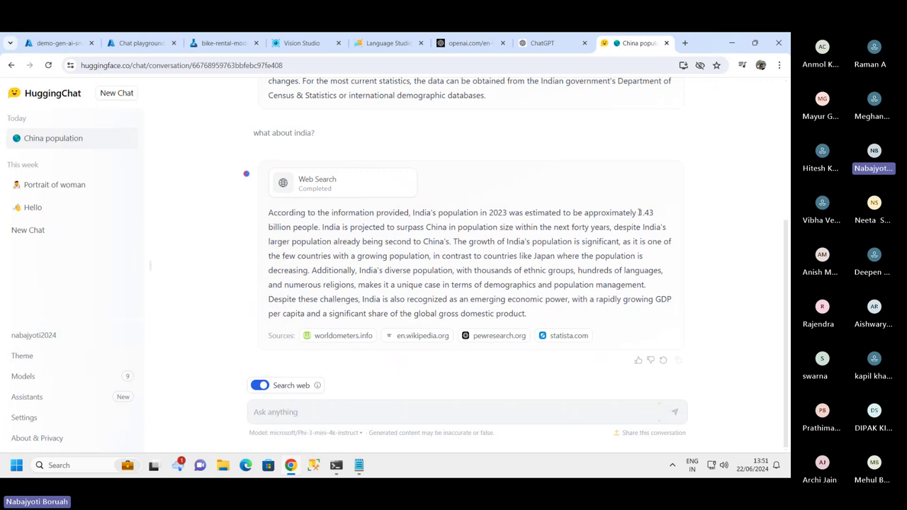
left_click_drag(639, 213, 654, 213)
left_click_drag(269, 227, 661, 298)
left_click(621, 264)
left_click_drag(269, 211, 681, 305)
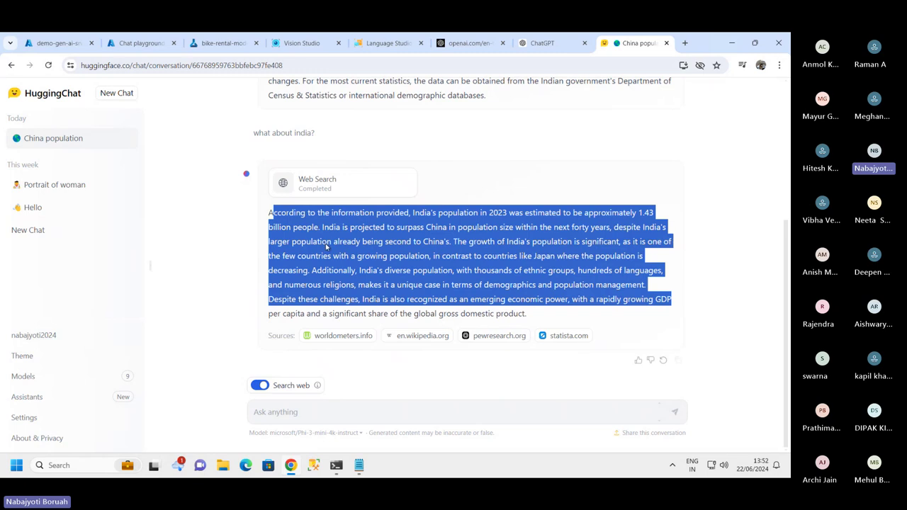
scroll(326, 245, "up", 3)
scroll(333, 262, "down", 3)
left_click_drag(269, 212, 320, 217)
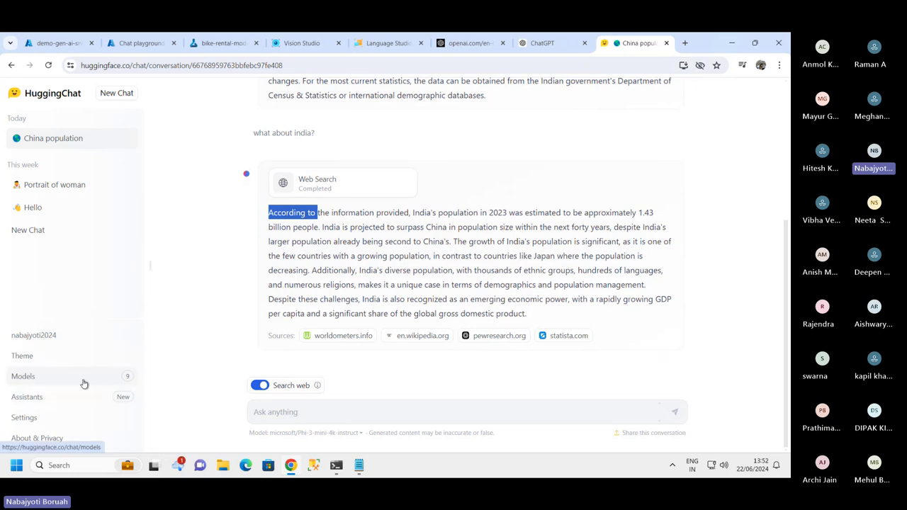
- Start a new microsoft/Phi-3-mini-4k-instruct chat and request 10 movies with name, year released, length and box office performance as a JSON array
left_click(58, 381)
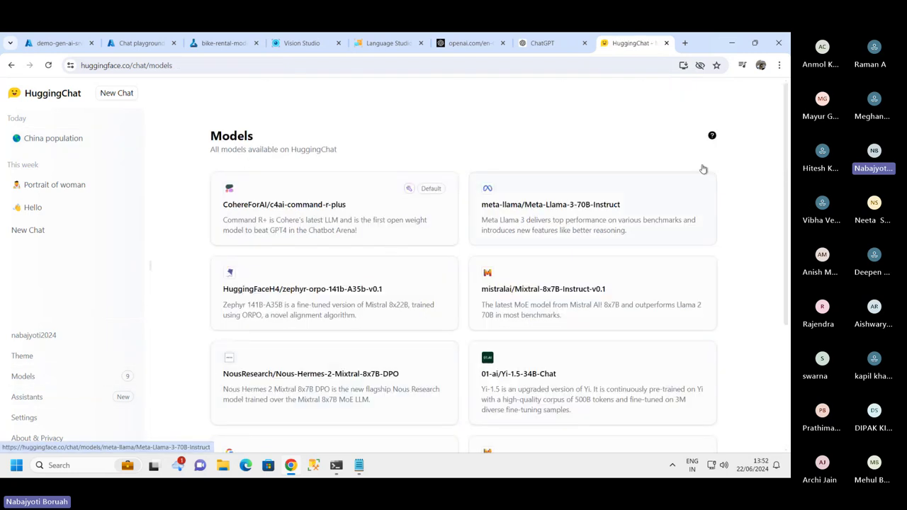
scroll(362, 348, "down", 3)
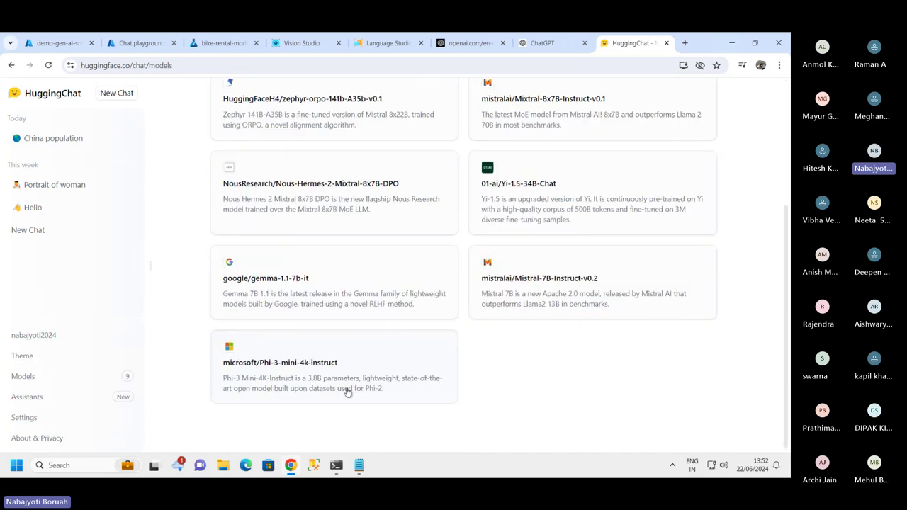
left_click(323, 378)
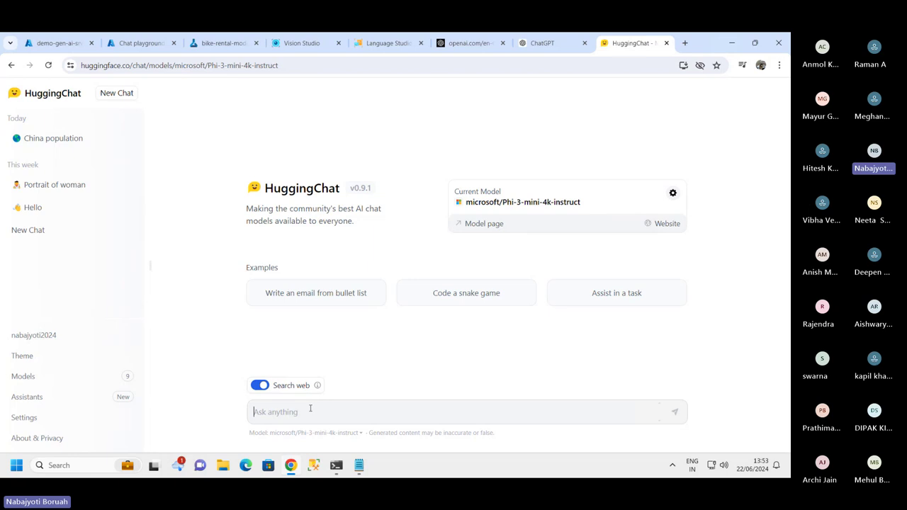
key("ctrl+v")
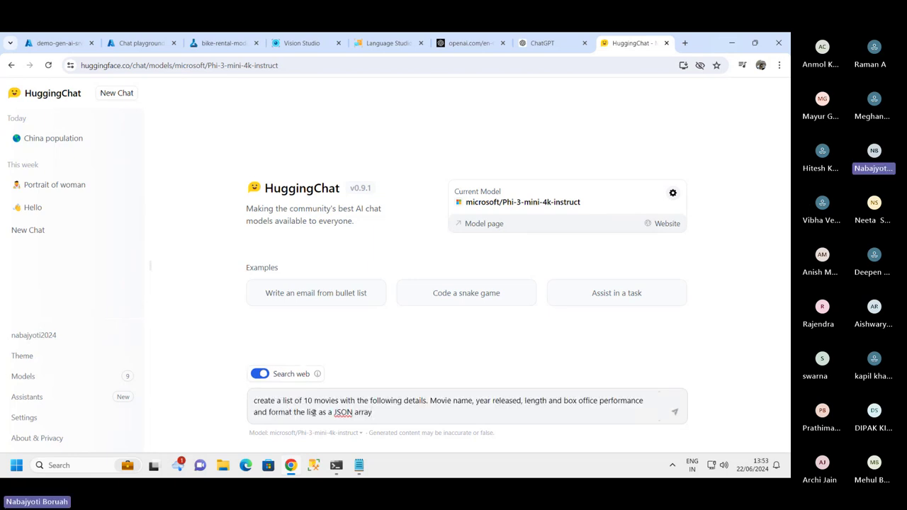
left_click(675, 414)
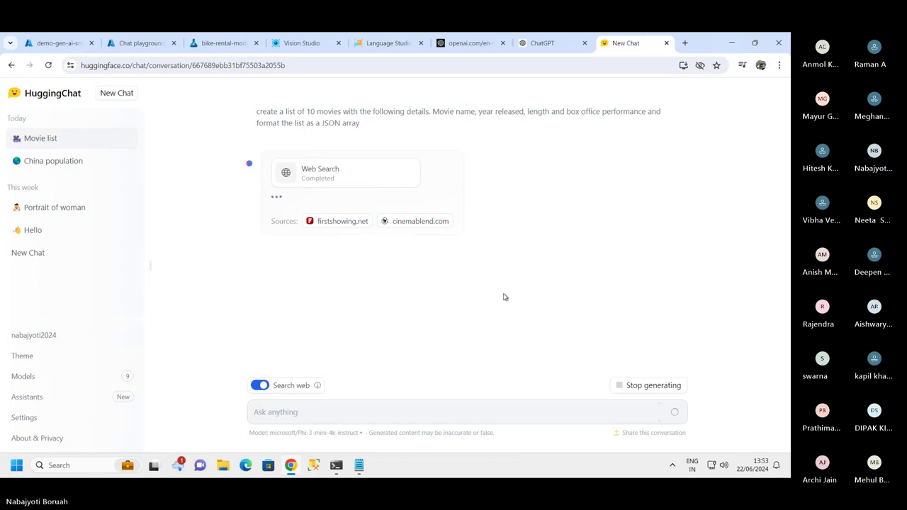
- Examine the generated JSON movie list, checking the title, year, length and box office fields of each entry
scroll(364, 211, "up", 2)
scroll(362, 206, "up", 10)
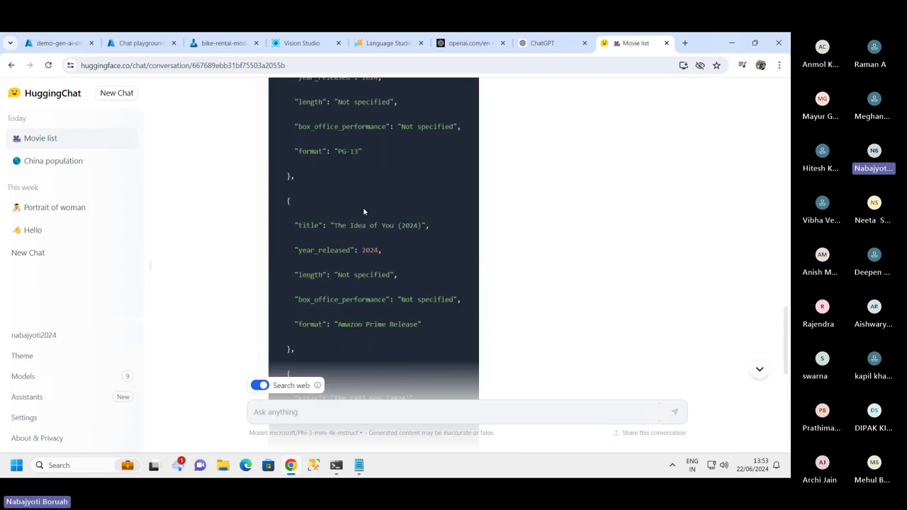
scroll(354, 202, "up", 7)
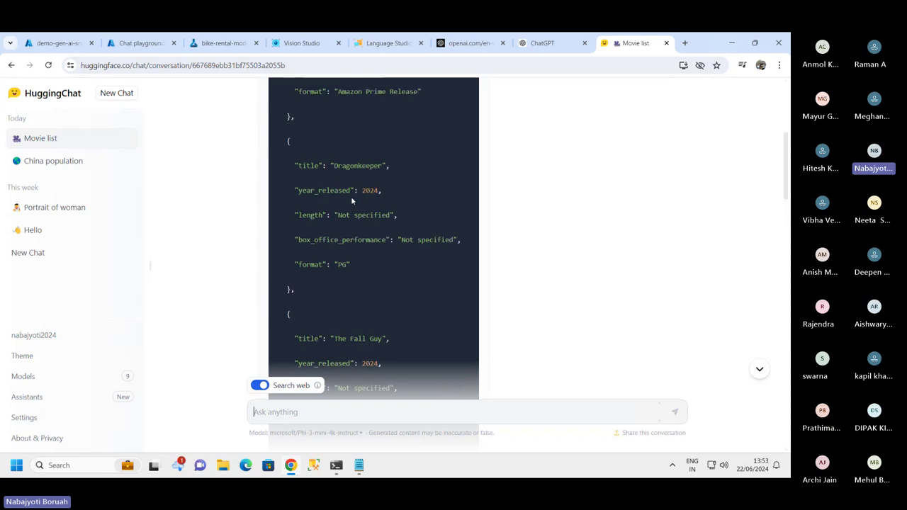
scroll(380, 200, "down", 2)
scroll(376, 205, "down", 2)
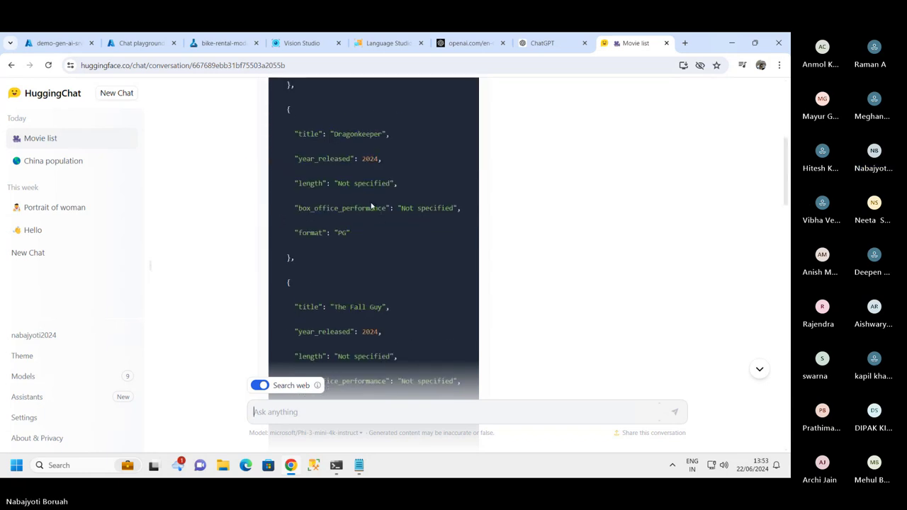
scroll(383, 202, "up", 2)
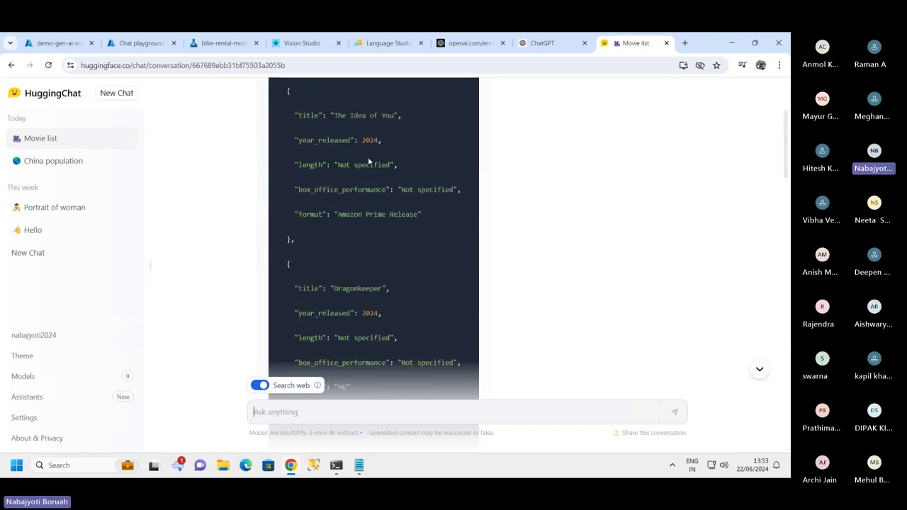
scroll(368, 198, "down", 2)
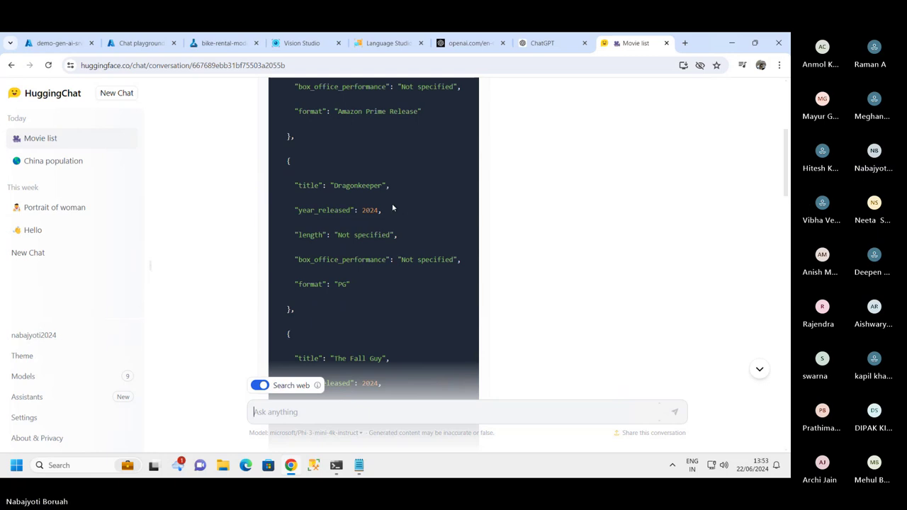
scroll(383, 223, "down", 2)
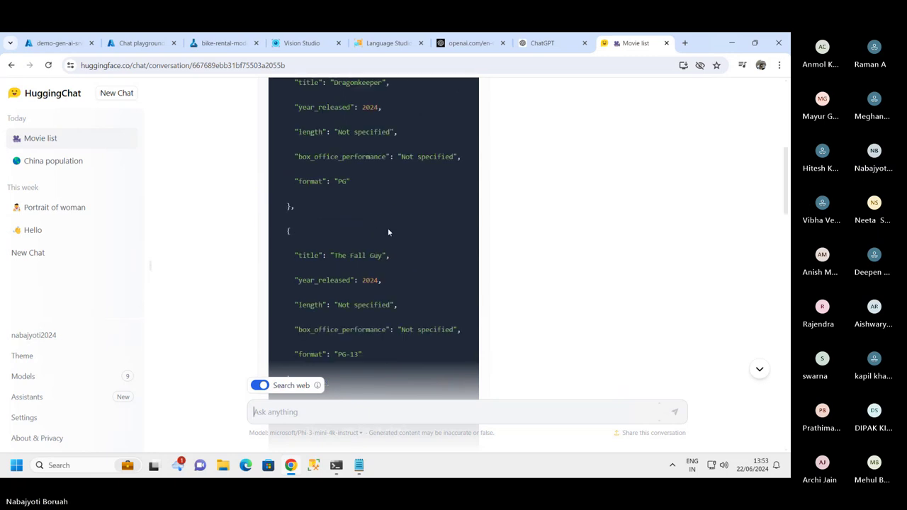
scroll(388, 232, "down", 3)
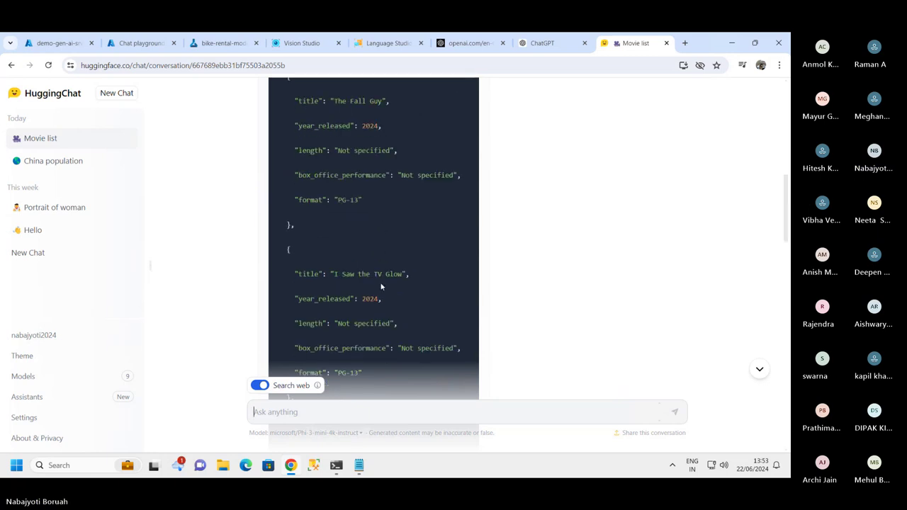
scroll(382, 285, "down", 3)
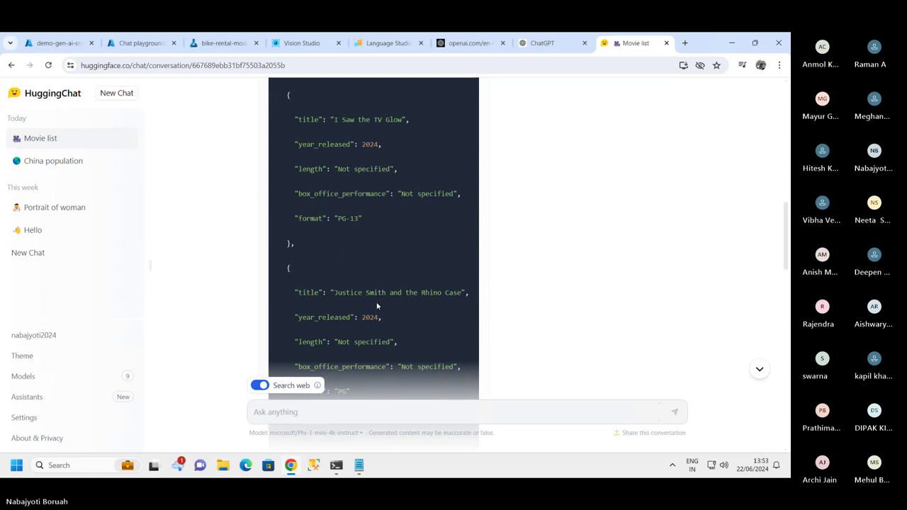
scroll(425, 304, "down", 5)
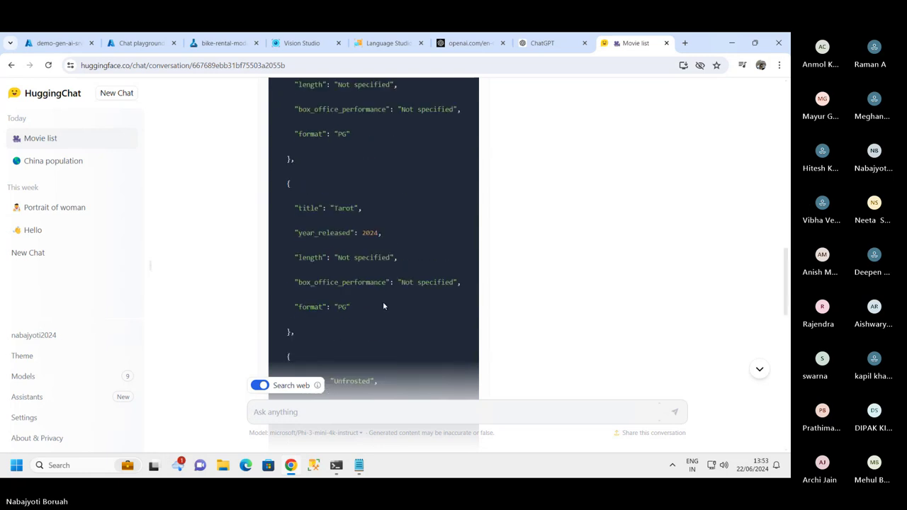
scroll(379, 309, "down", 2)
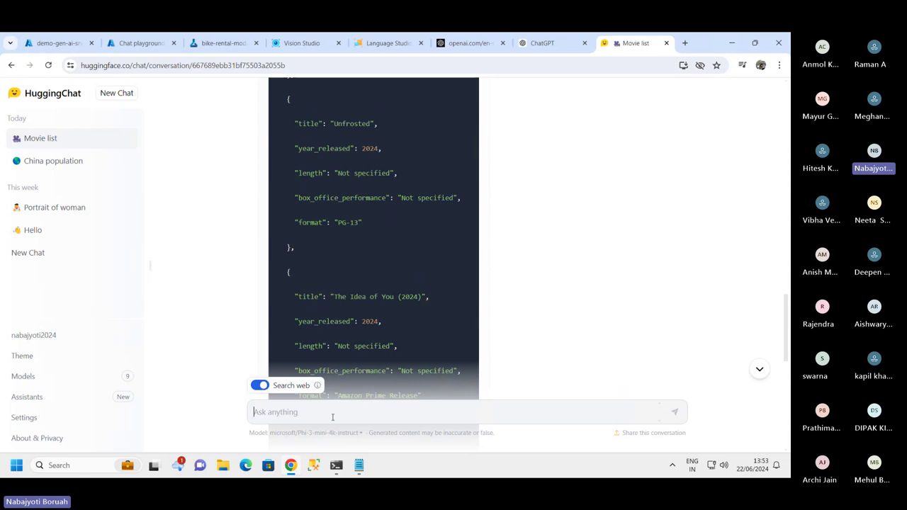
- Send the follow-up prompt "add the director name" in the movie list conversation
type("add the director name")
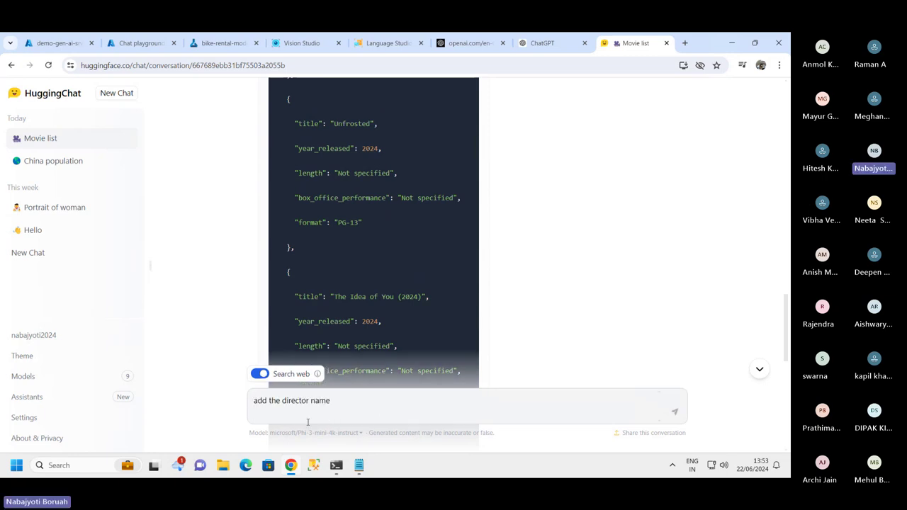
key("BackSpace")
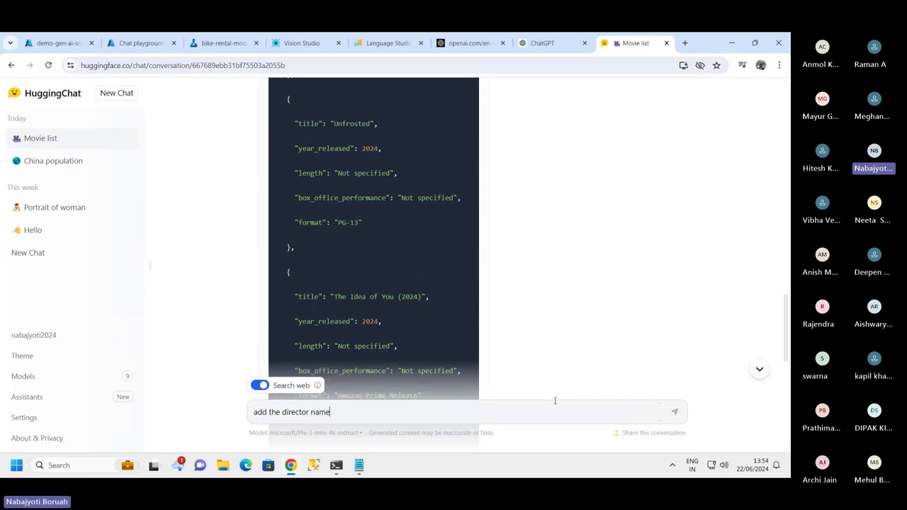
left_click(675, 412)
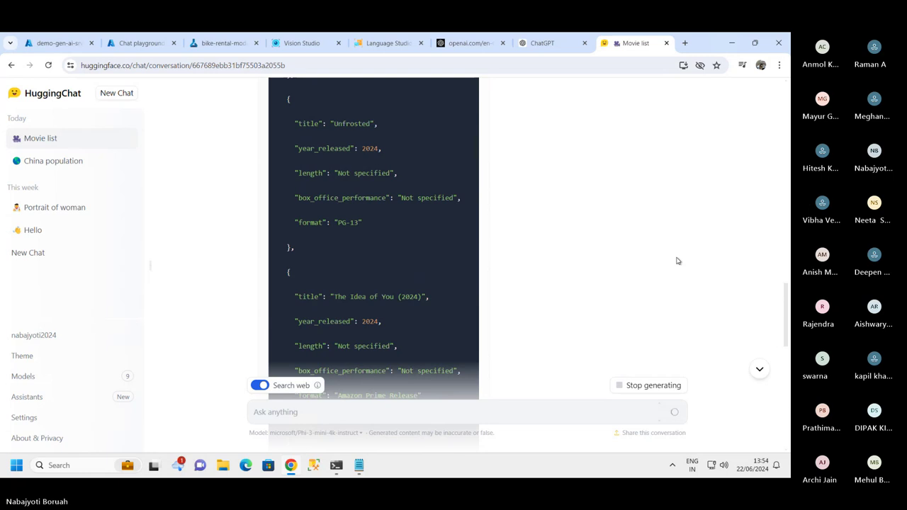
scroll(631, 229, "down", 1)
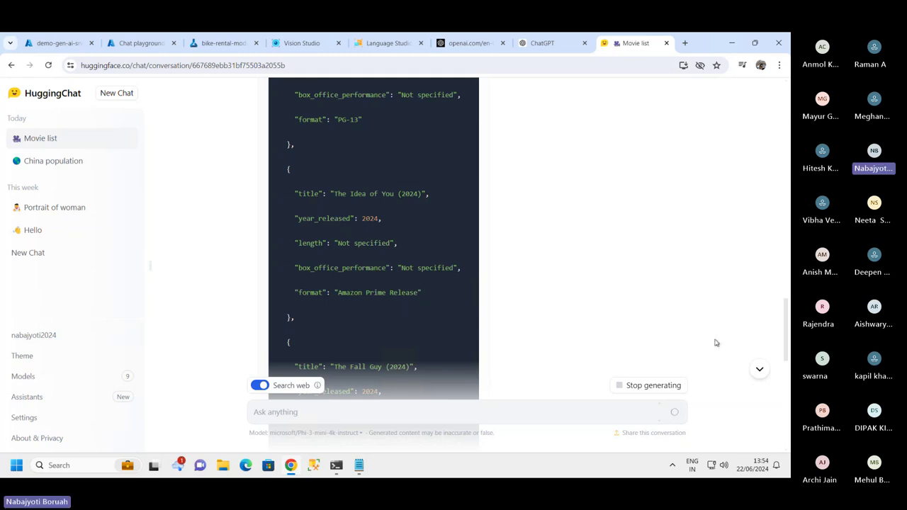
- Examine the regenerated JSON movie list, highlighting the first entry's director field and reading the remaining entries through to the listed sources
left_click(758, 369)
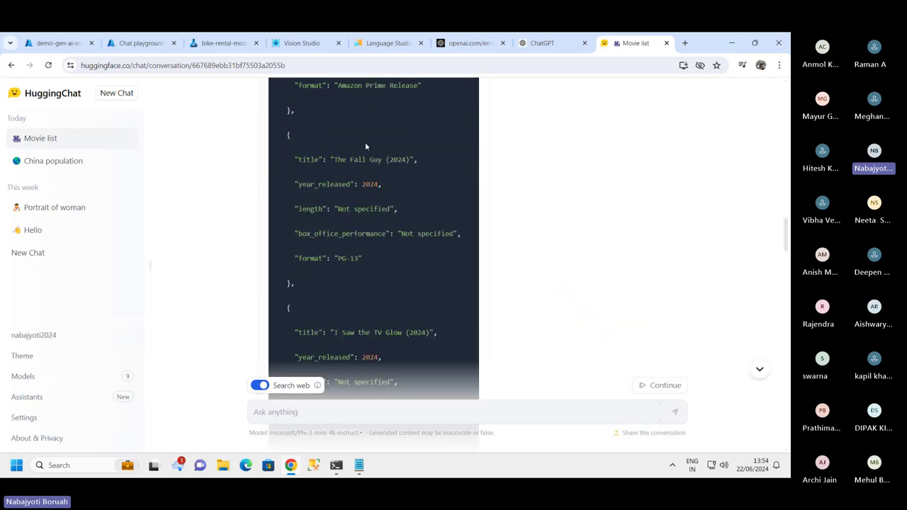
scroll(365, 142, "down", 5)
scroll(383, 170, "up", 5)
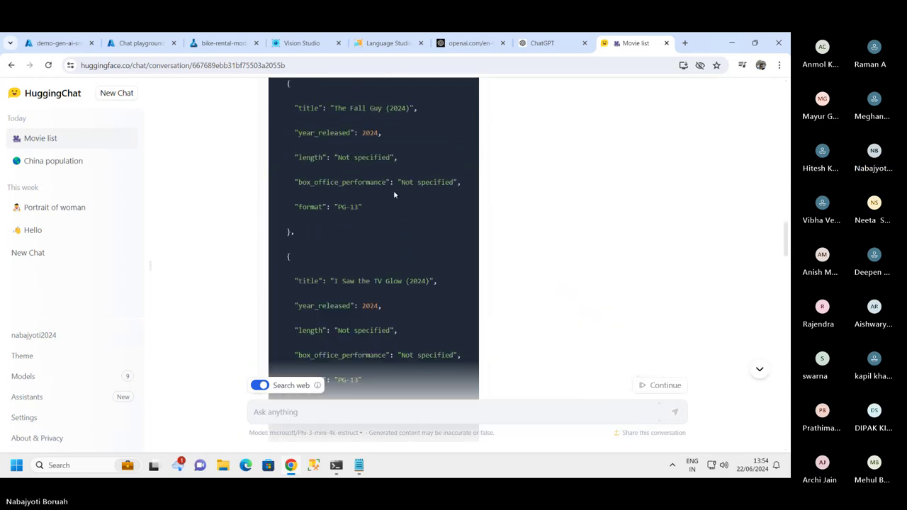
scroll(375, 234, "down", 6)
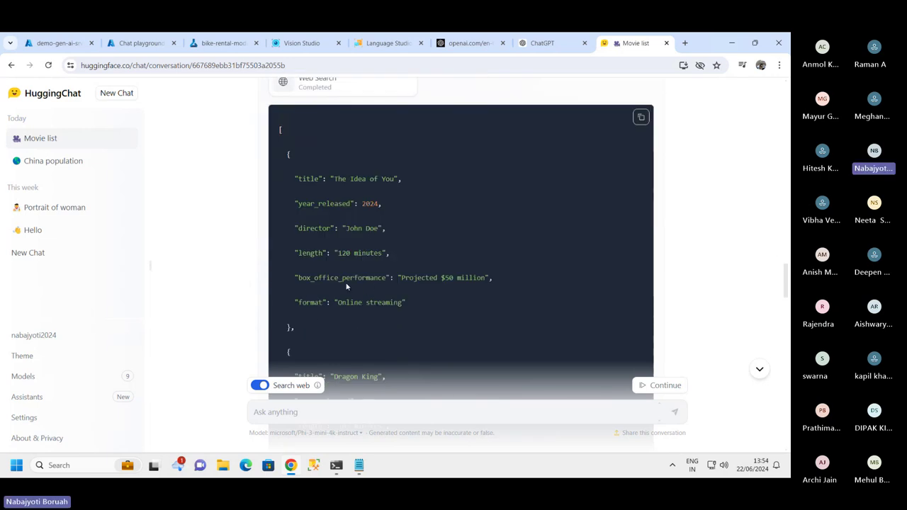
left_click_drag(296, 228, 386, 228)
scroll(397, 255, "down", 2)
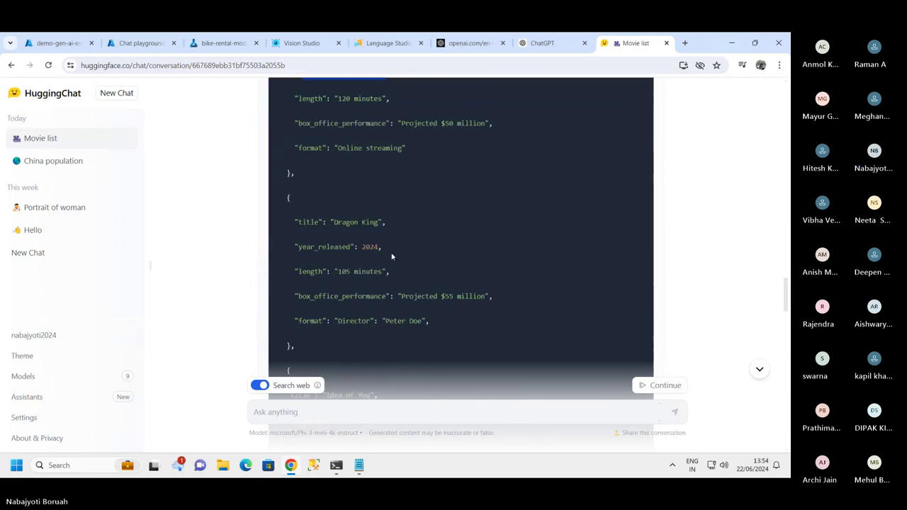
scroll(314, 274, "down", 1)
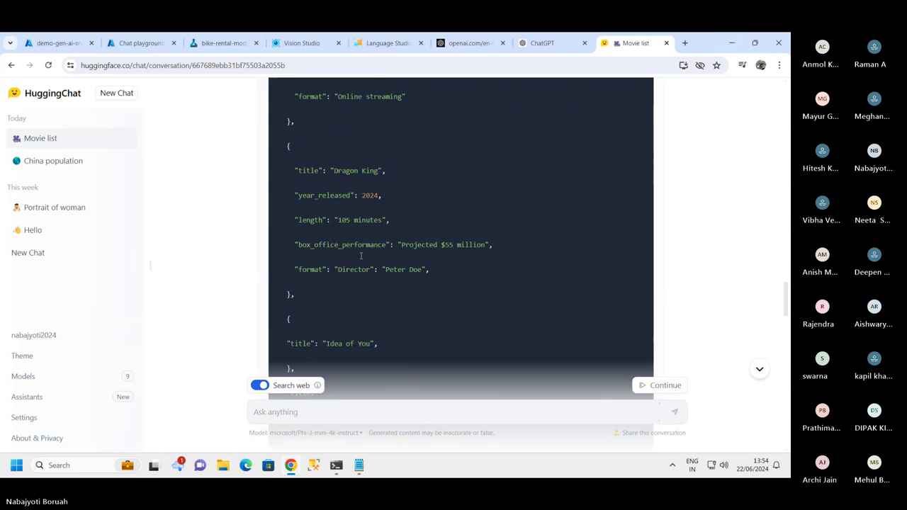
scroll(369, 237, "down", 2)
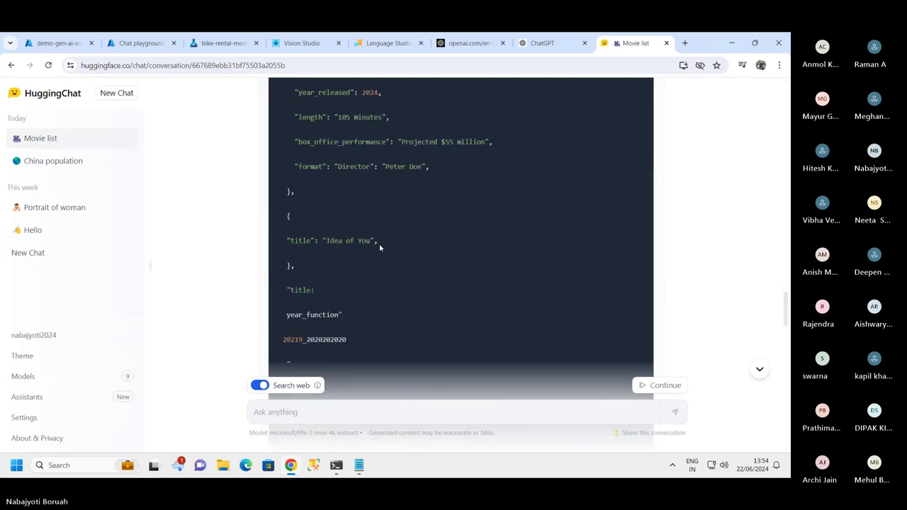
scroll(382, 248, "down", 3)
scroll(378, 250, "down", 2)
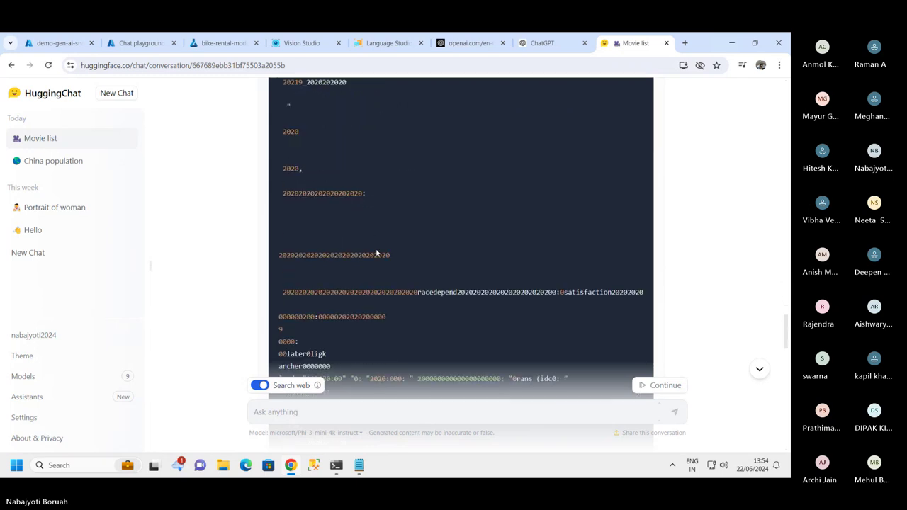
scroll(375, 253, "down", 10)
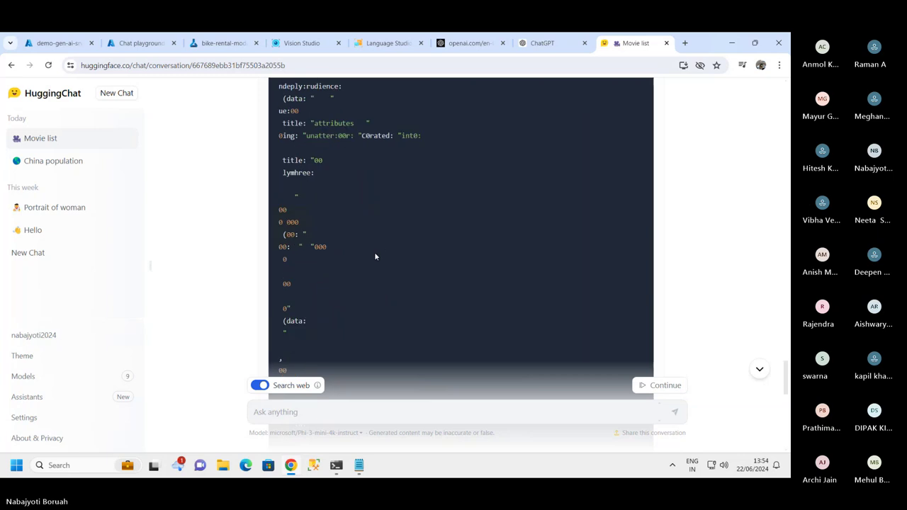
scroll(375, 266, "down", 10)
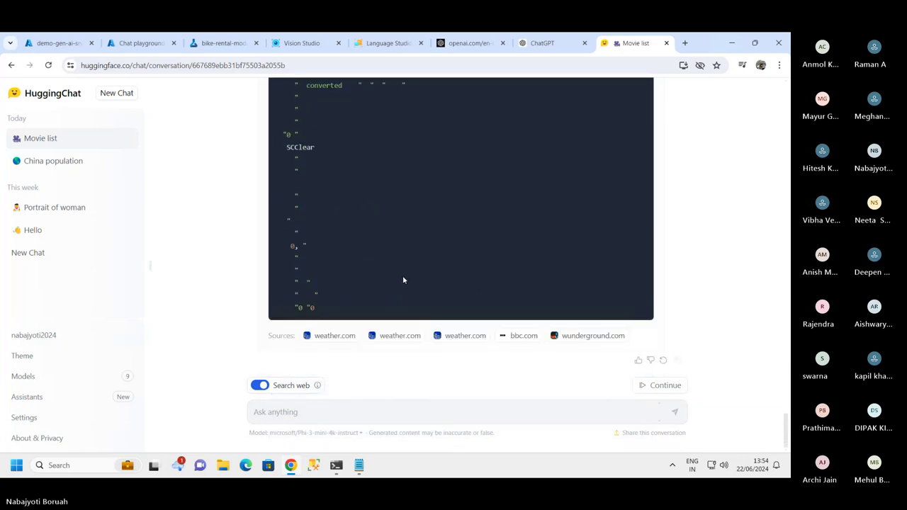
- Recheck the "add the director name" response against the preceding movie list, comparing its opening entries with its later output
scroll(372, 258, "up", 15)
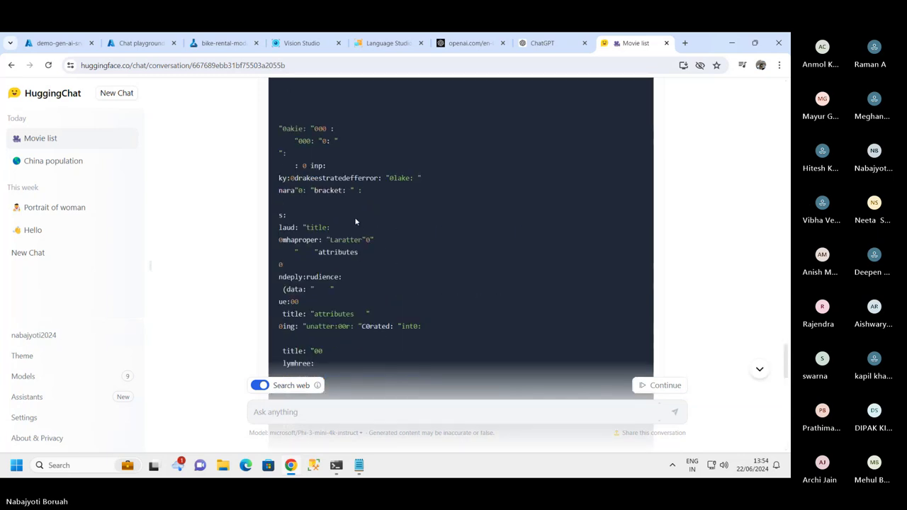
scroll(390, 213, "up", 10)
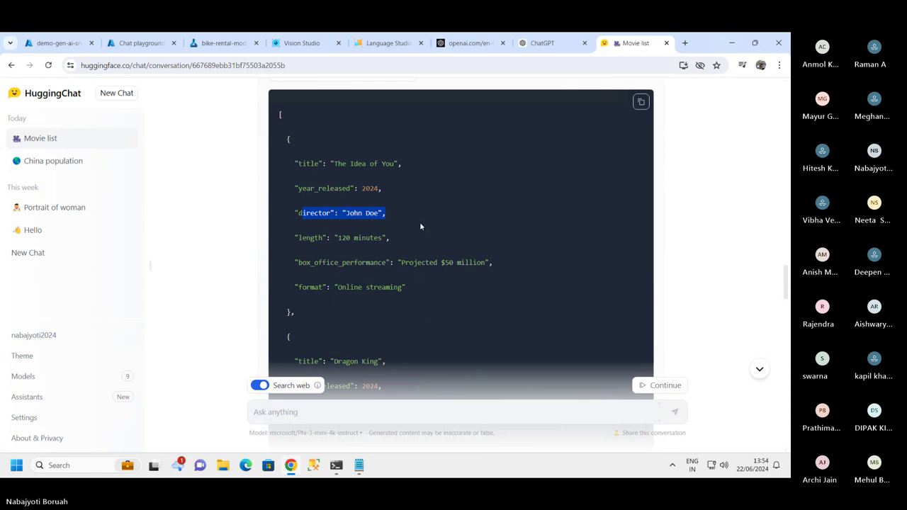
scroll(425, 244, "up", 3)
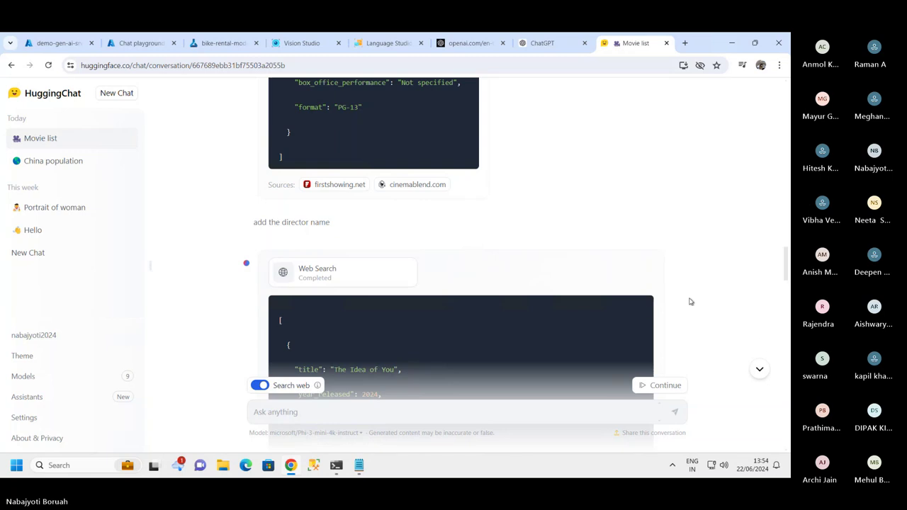
scroll(472, 297, "down", 10)
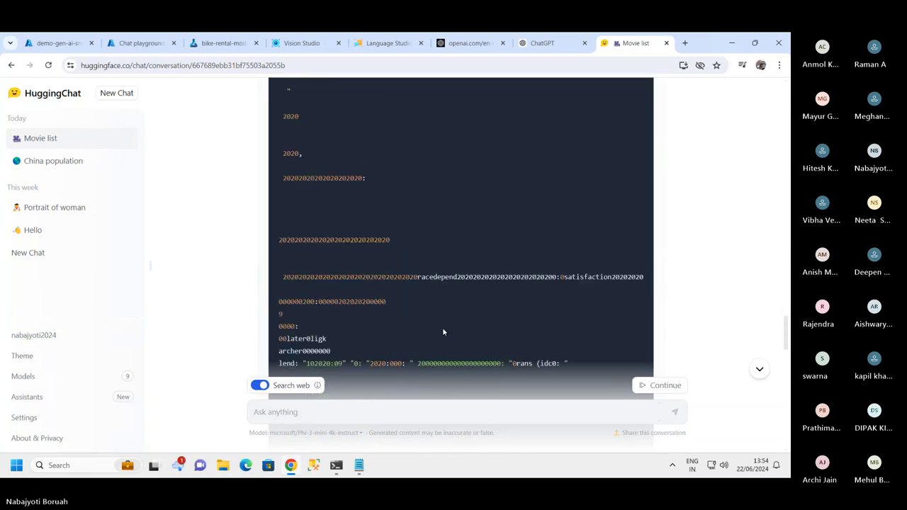
scroll(443, 332, "down", 5)
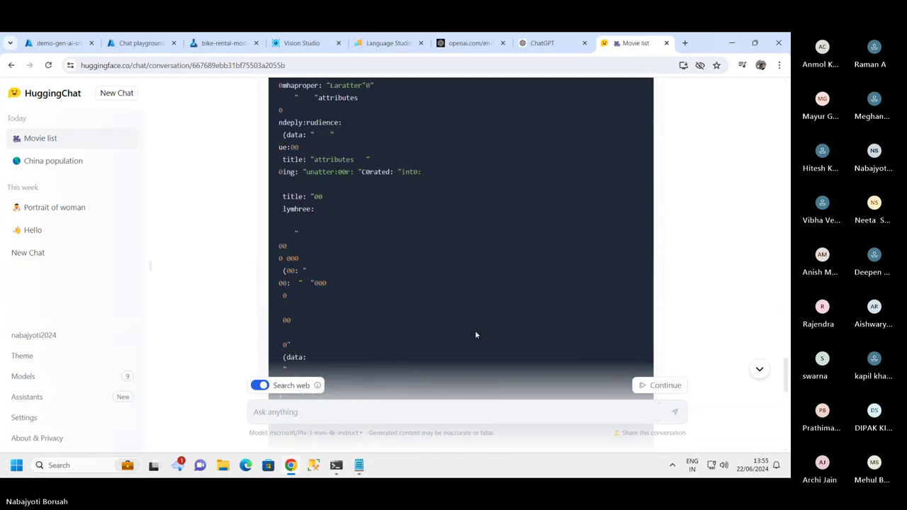
scroll(459, 331, "down", 5)
scroll(433, 323, "up", 15)
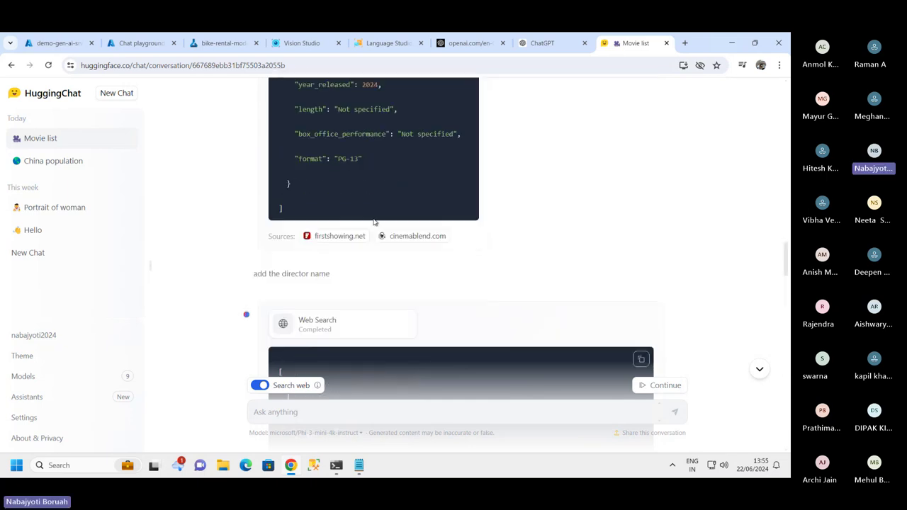
- Turn off web search and have the model continue generating the director-name response
left_click(260, 385)
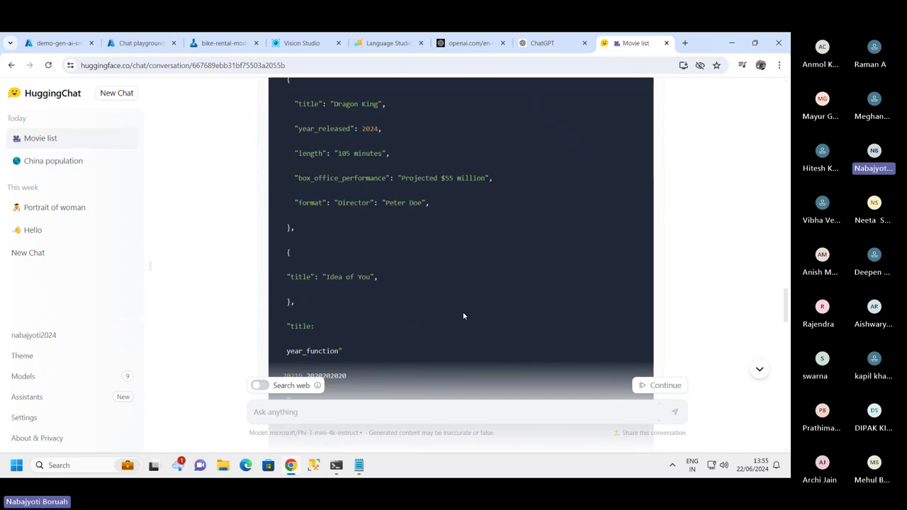
left_click(658, 385)
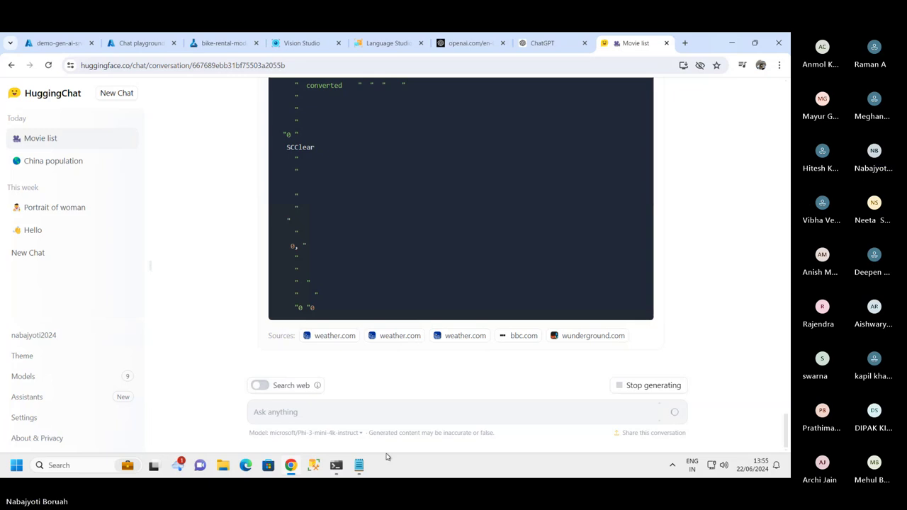
scroll(595, 265, "up", 5)
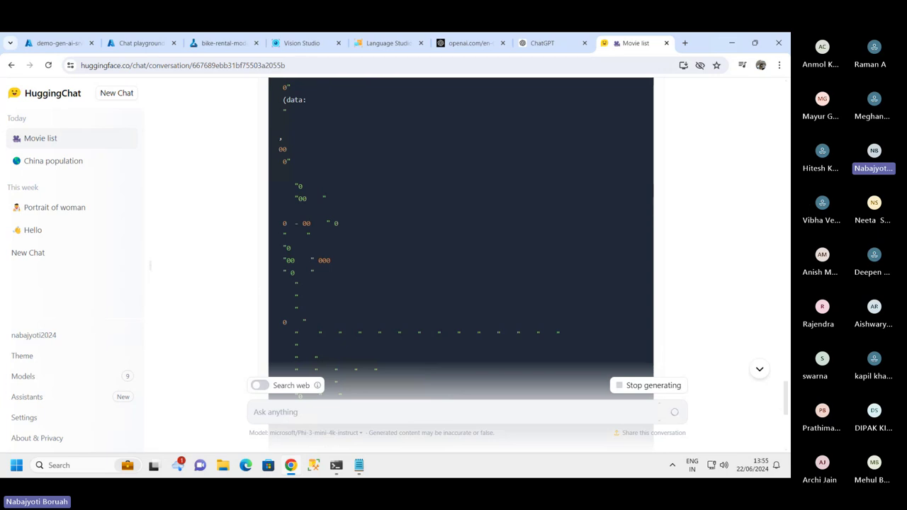
scroll(438, 246, "down", 10)
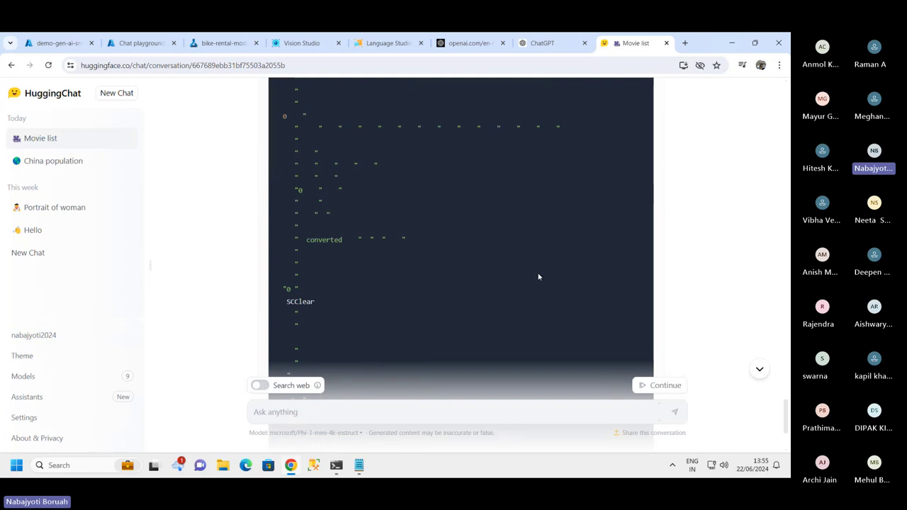
- Examine the continued output of the director-name response
scroll(431, 277, "down", 5)
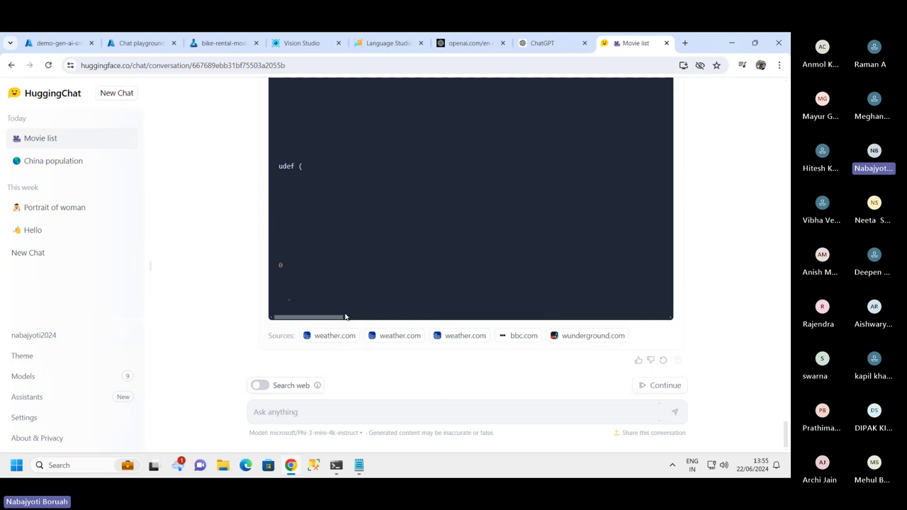
left_click(292, 416)
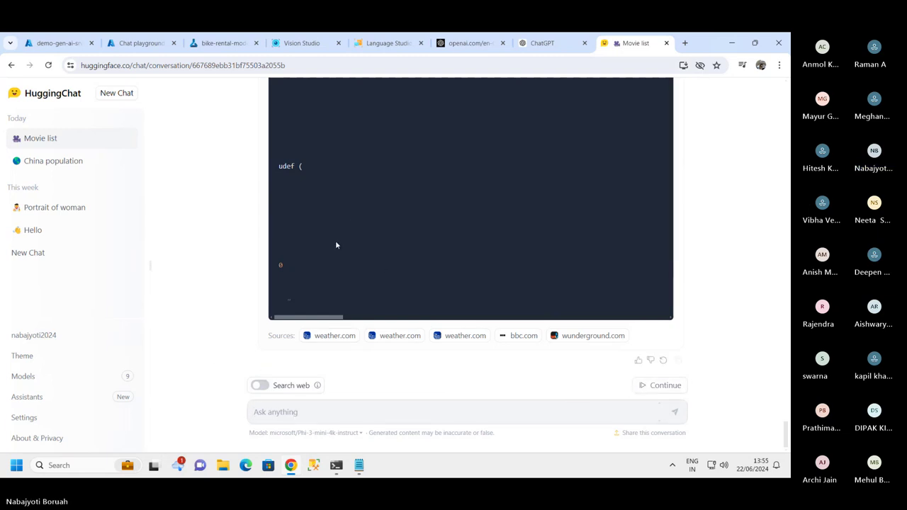
mouse_move(312, 318)
left_mouse_down()
mouse_move(632, 318)
mouse_move(311, 318)
left_mouse_up()
scroll(350, 187, "up", 2)
scroll(388, 183, "up", 8)
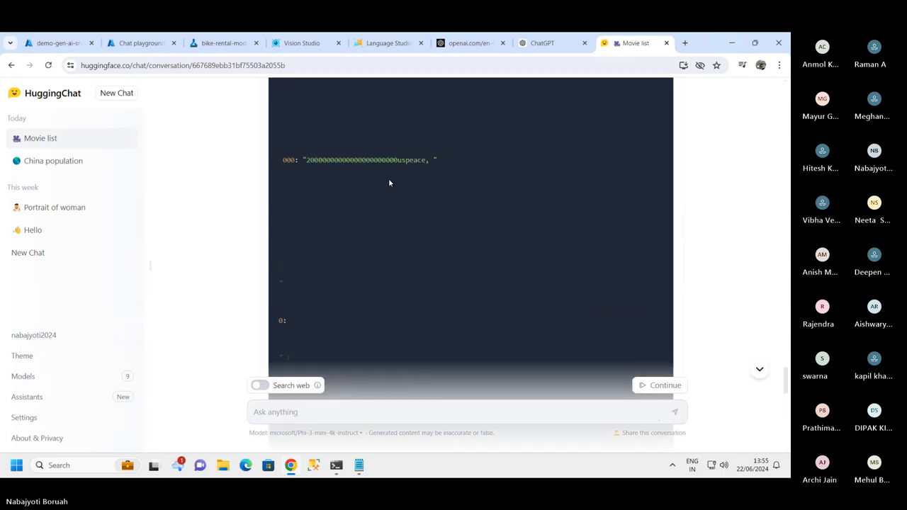
scroll(601, 206, "up", 4)
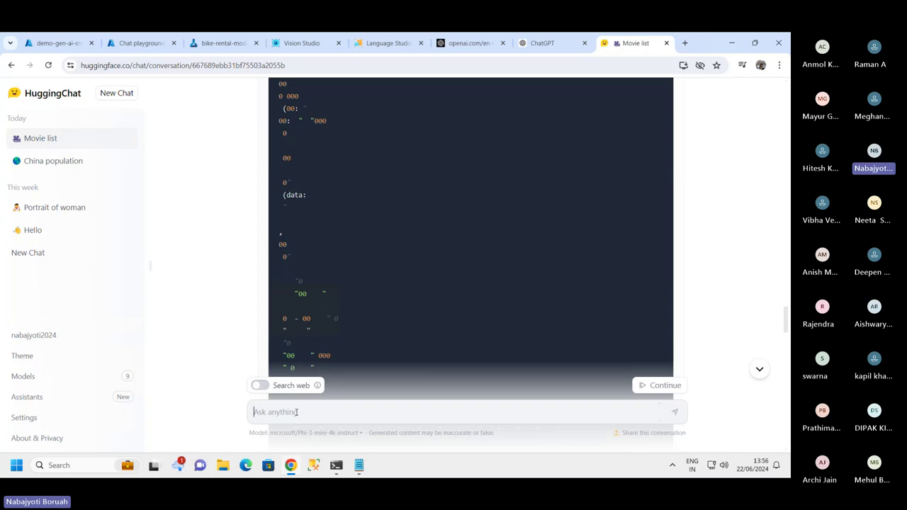
- Compose a prompt with the paragraph comparing BERT and GPT, followed by the line "--- write a summury of above text"
type("BERT and GPT are powerful models with distinct strengths. BERT excels in tasks requiring deep understanding of the text, while GPT shines in generating coherent and contextually relevant text. Depending on the specific NLP task at hand, one may choose BERT for its comprehension capabilities or GPT for its generation prowess.")
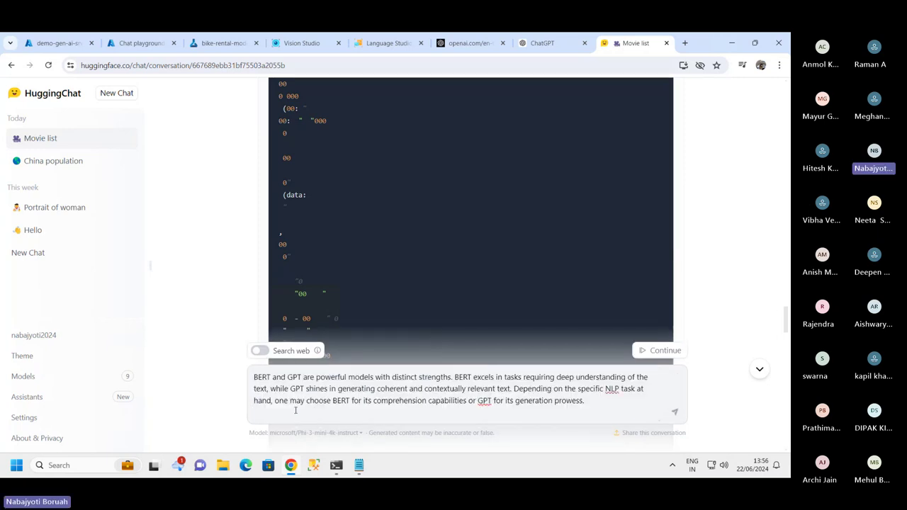
type("---")
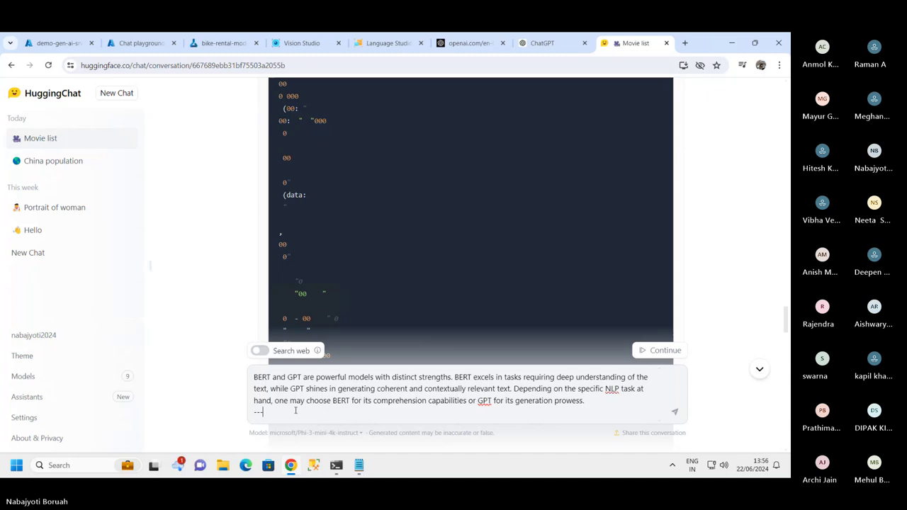
type("write ")
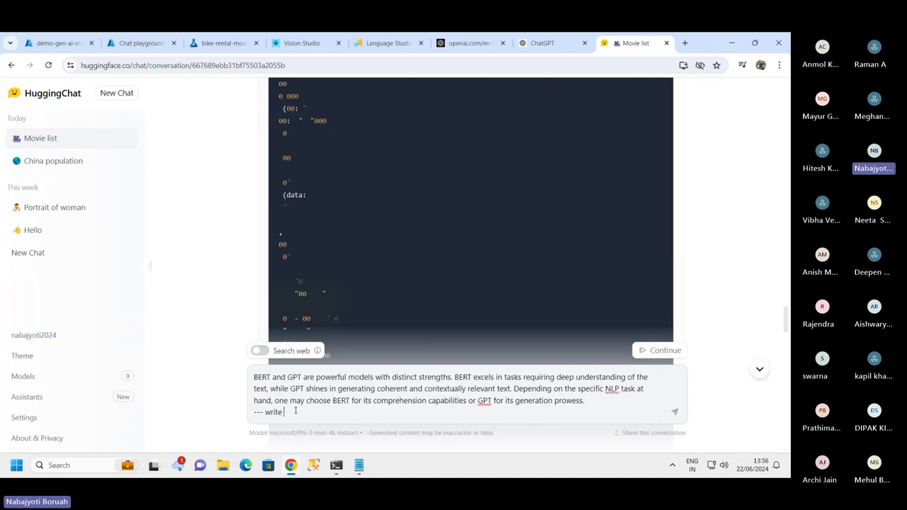
type("a ")
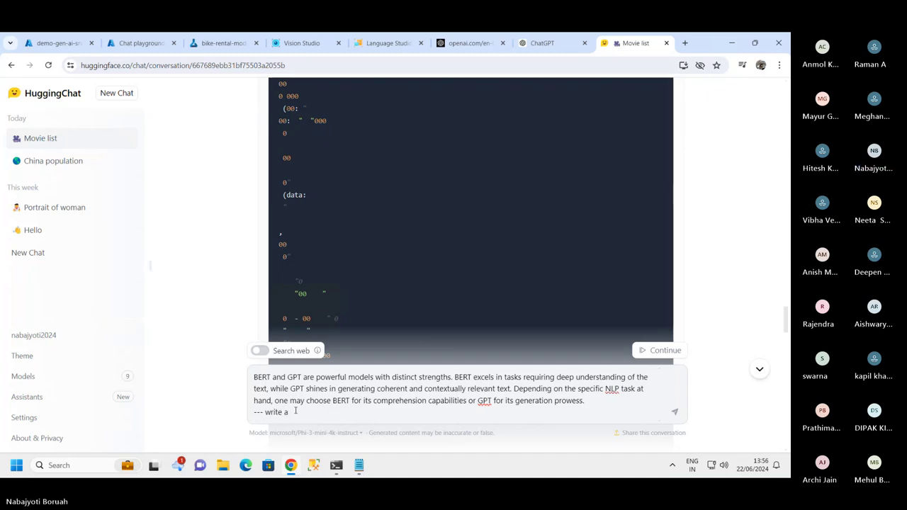
type("summury of above ")
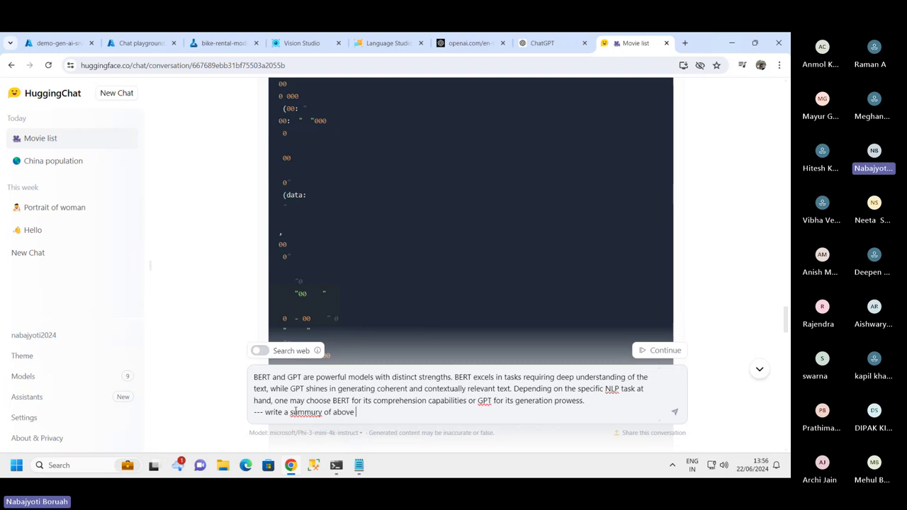
type("text")
- Replace the misspelled "summury" with the suggestion "summery" and send the BERT and GPT summarization prompt
right_click(307, 412)
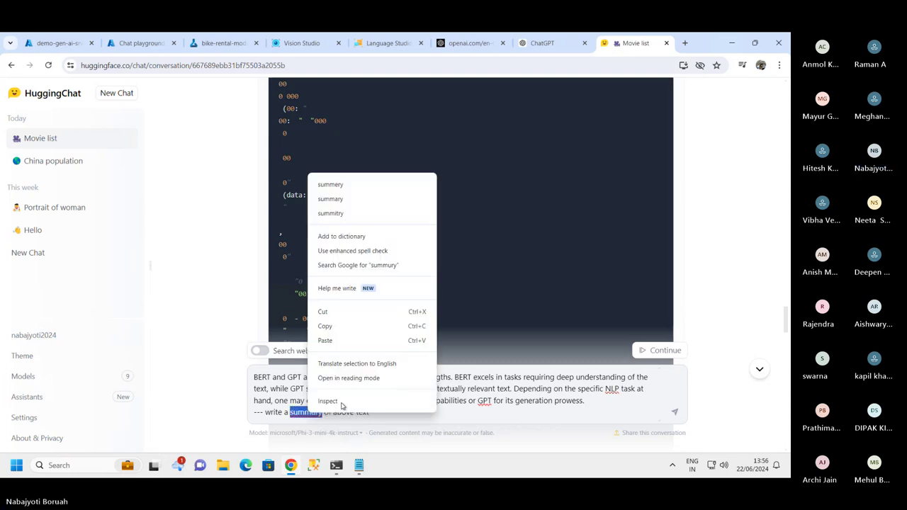
left_click(330, 184)
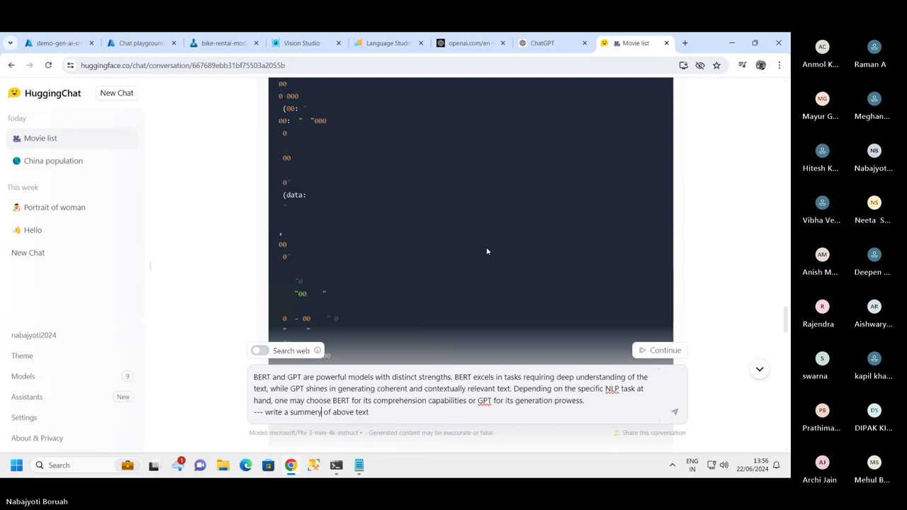
left_click(677, 413)
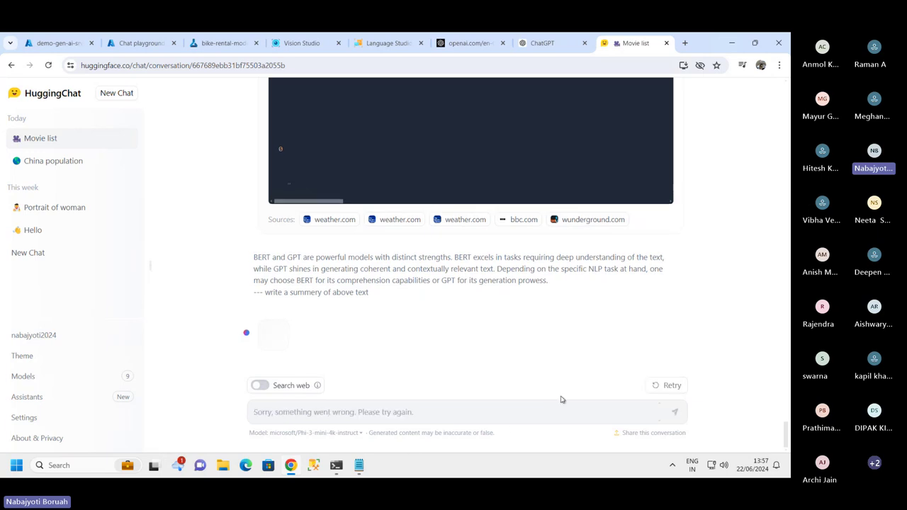
- Review the response to the summarization prompt from its end back to the BERT and GPT text
scroll(401, 271, "up", 3)
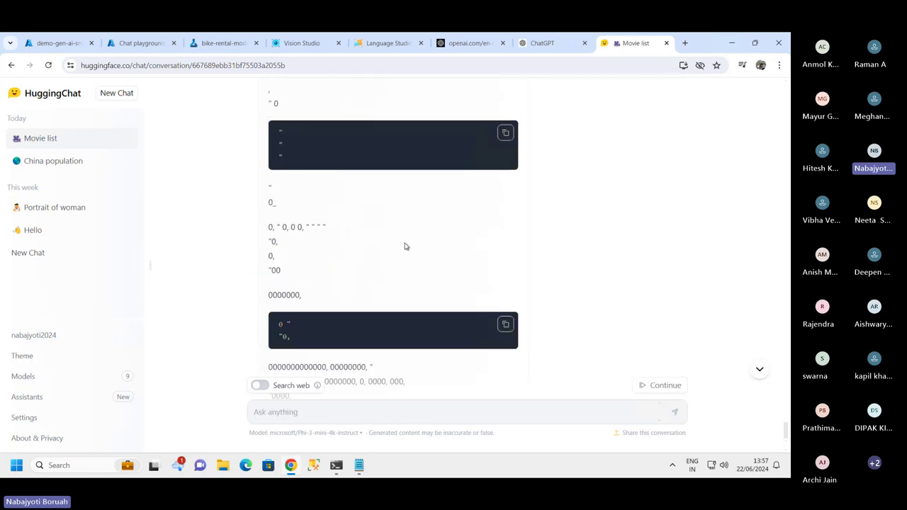
scroll(401, 233, "up", 10)
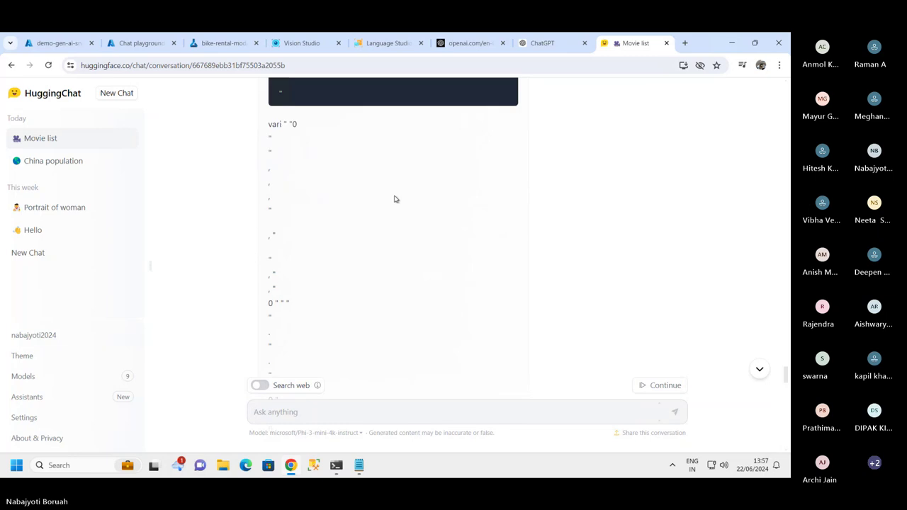
scroll(395, 196, "up", 10)
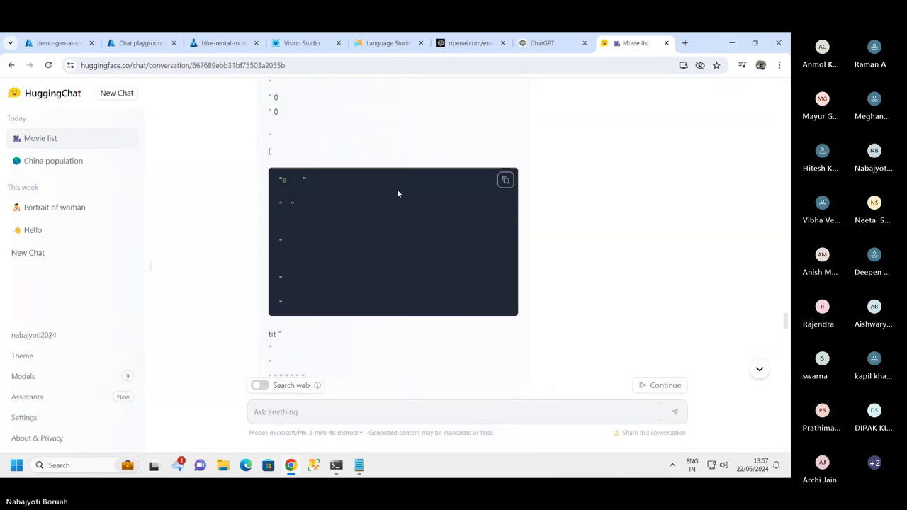
scroll(146, 293, "up", 5)
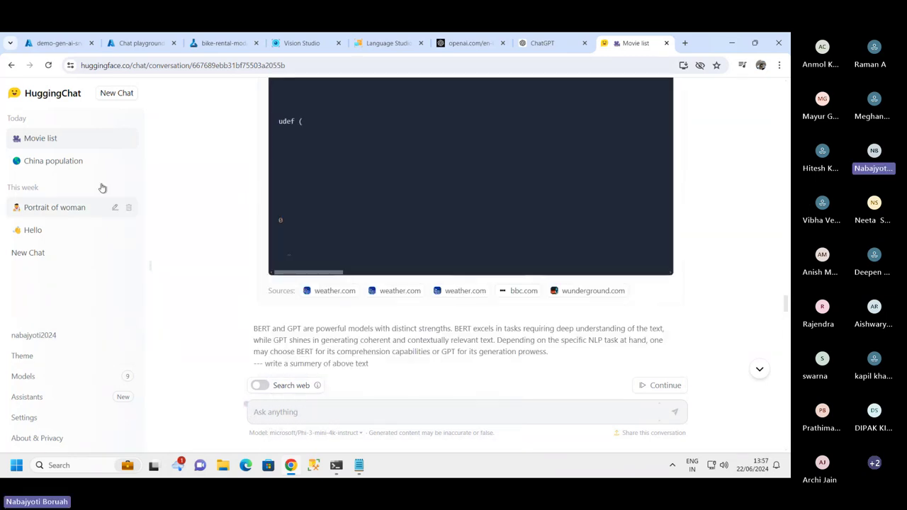
- Open a new HuggingChat conversation with the meta-llama/Meta-Llama-3-70B-Instruct model
scroll(345, 309, "up", 10)
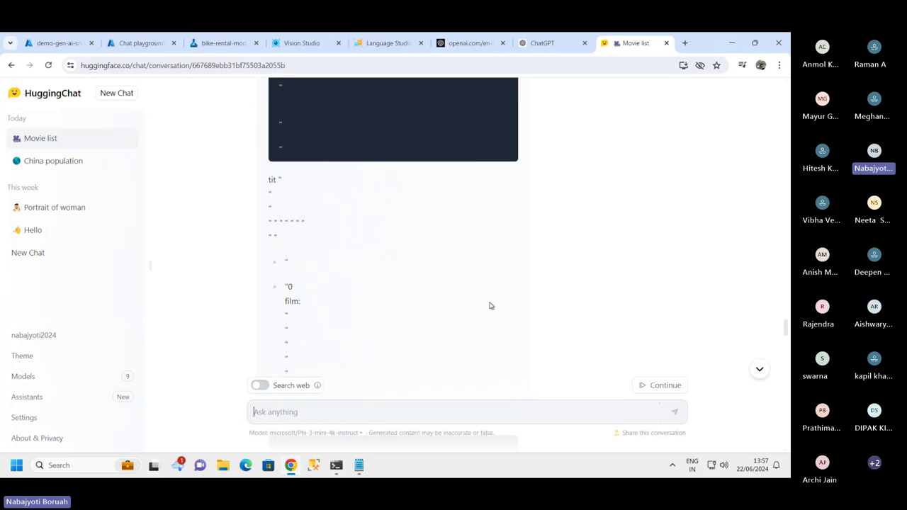
scroll(332, 335, "down", 5)
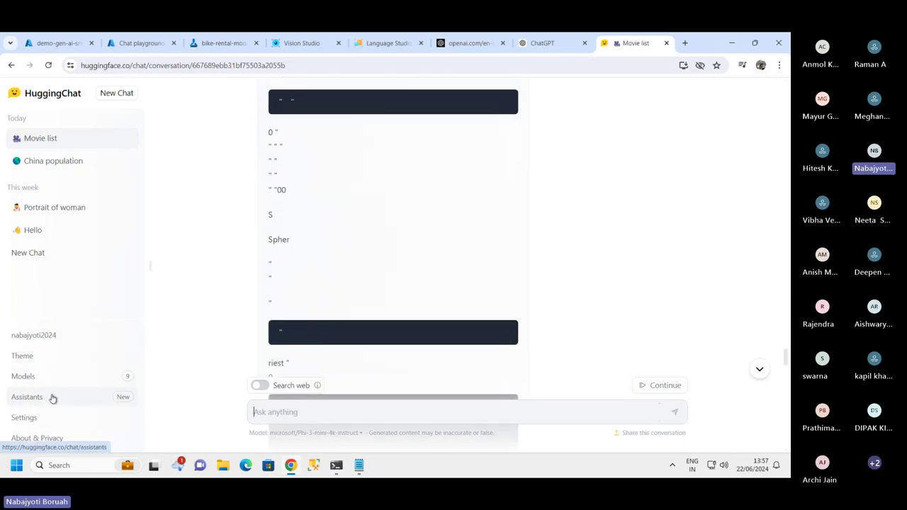
left_click(76, 375)
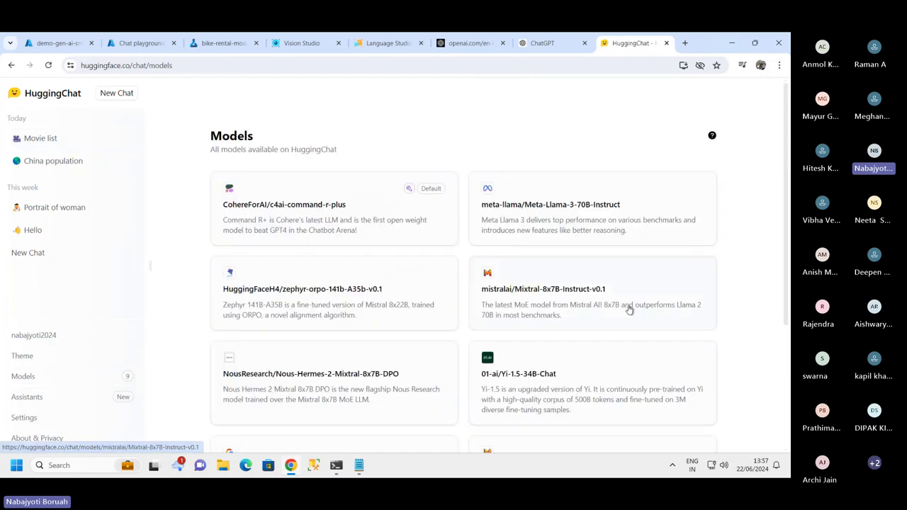
left_click(530, 224)
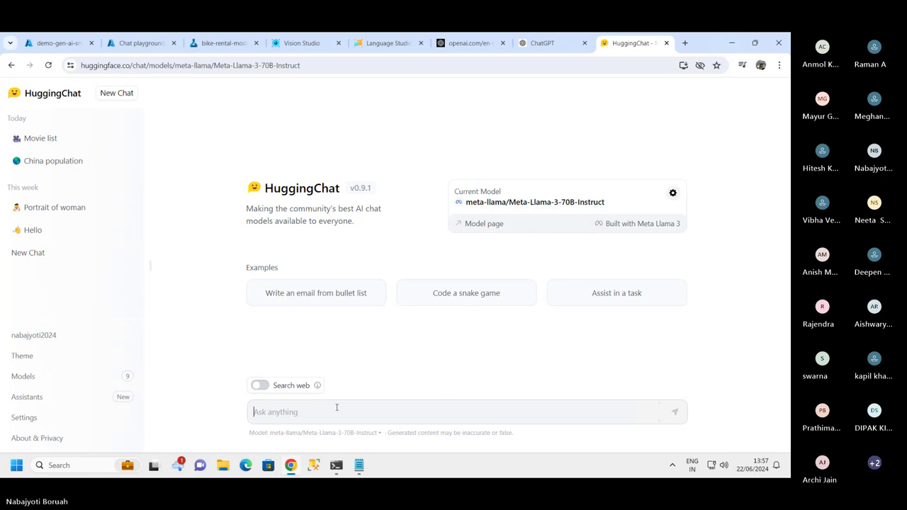
- Send the paragraph comparing BERT and GPT followed by "---", draft "write summery" as a follow-up, and retry the response
type("BERT and GPT are powerful models with distinct strengths. BERT excels in tasks requiring deep understanding of the text, while GPT shines in generating coherent and contextually relevant text. Depending on the specific NLP task at hand, one may choose BERT for its comprehension capabilities or GPT for its generation prowess.")
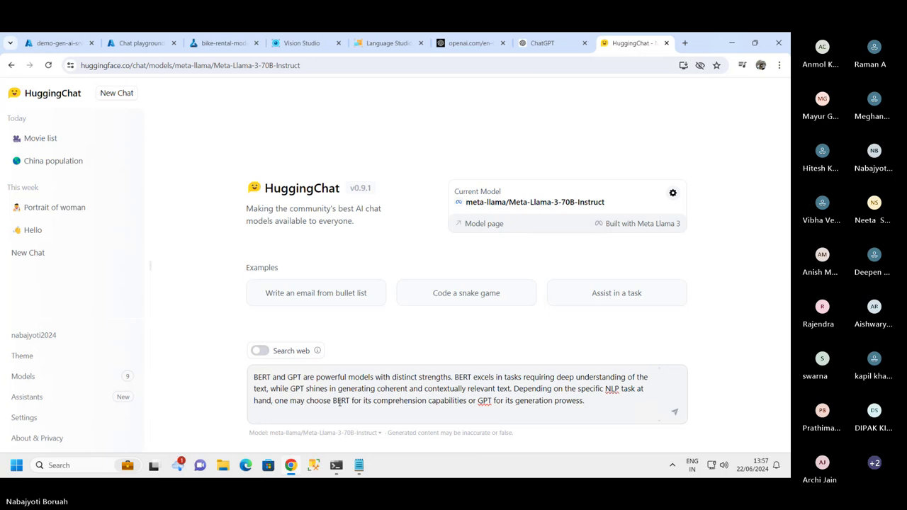
type("---")
key("Return")
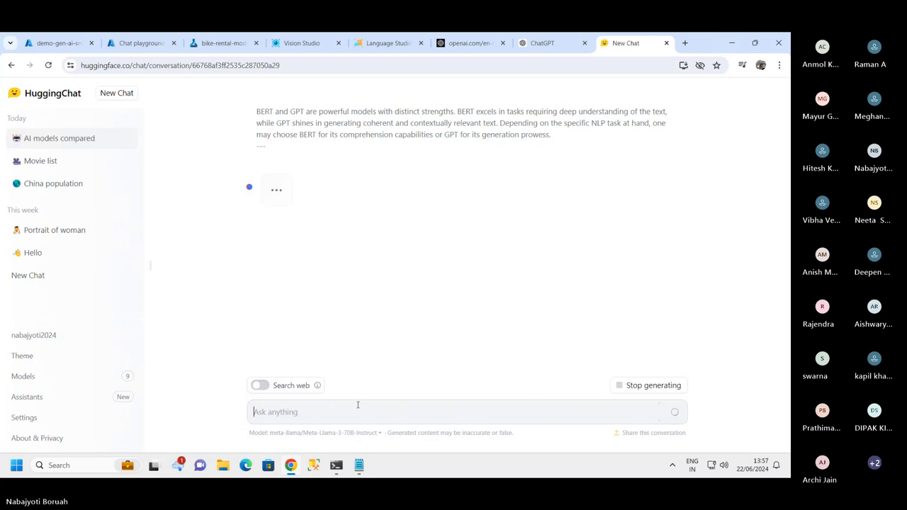
type("write summary")
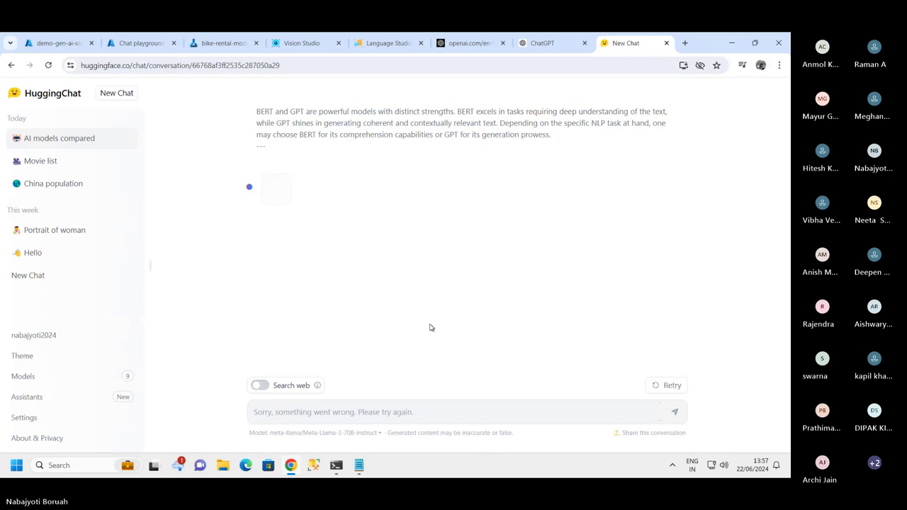
left_click(663, 387)
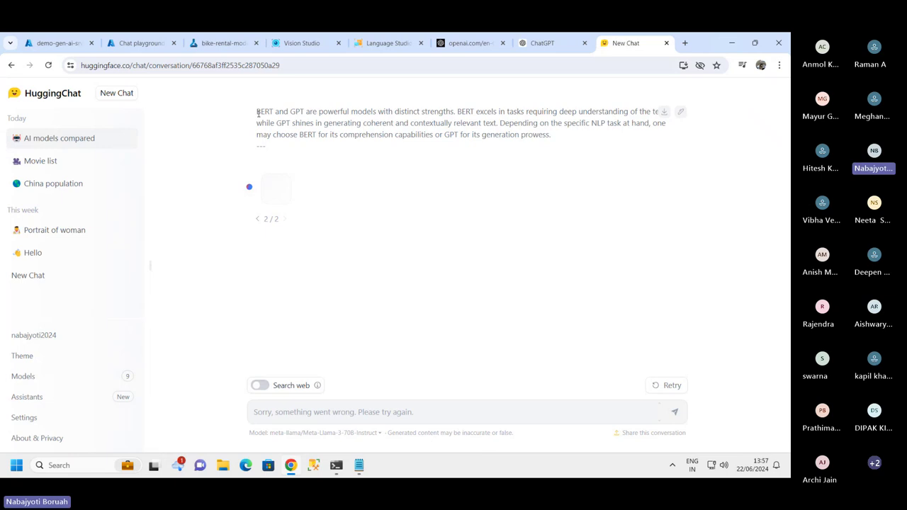
- Try to edit the sent BERT and GPT message to add a summary request
left_click_drag(256, 115, 565, 164)
left_click(556, 161)
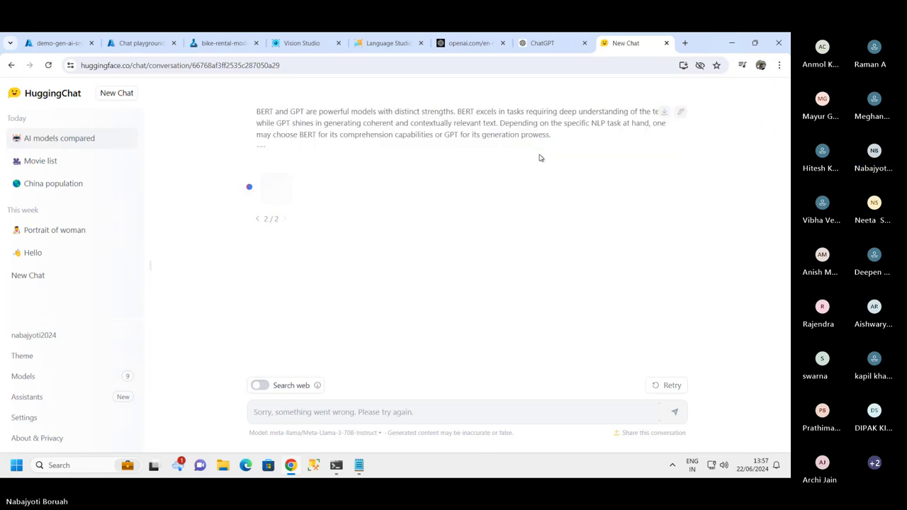
left_click(682, 114)
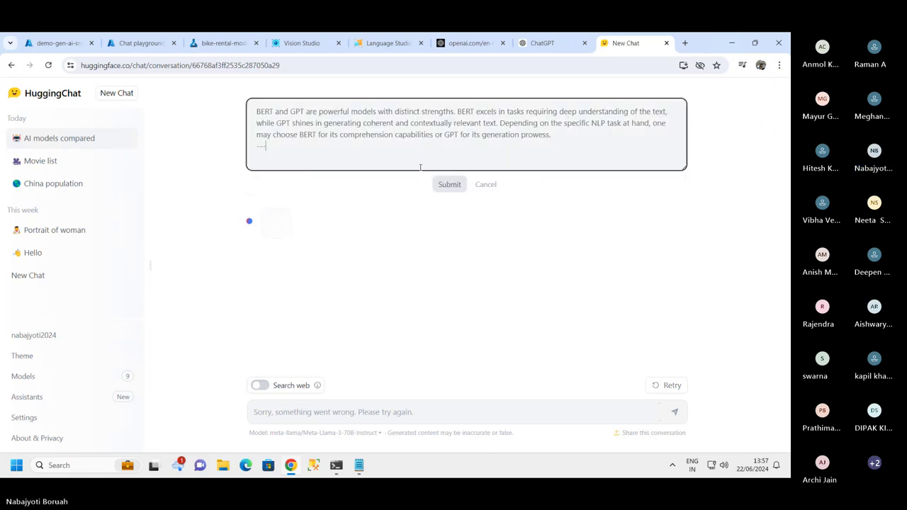
left_click(306, 159)
type("wri")
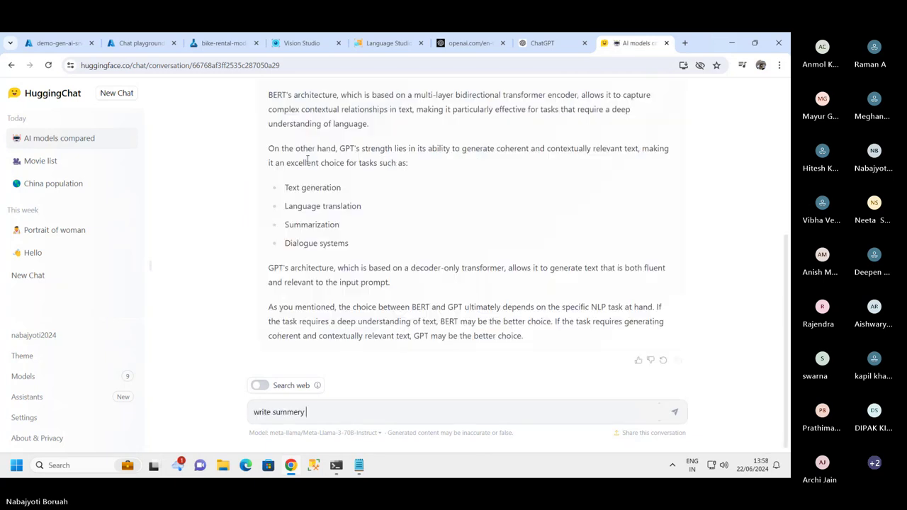
type("te")
- Review the Llama 3 response about BERT and GPT, highlighting its opening paragraph
scroll(375, 201, "up", 3)
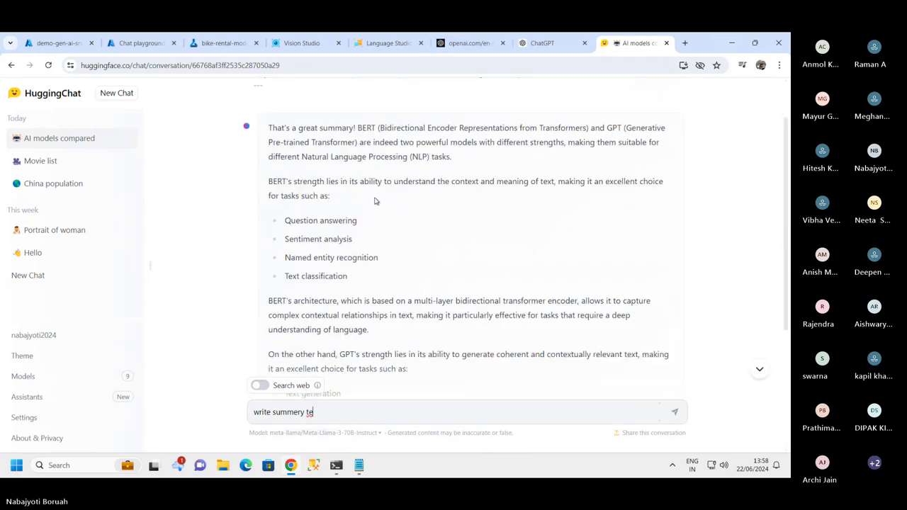
scroll(376, 201, "up", 2)
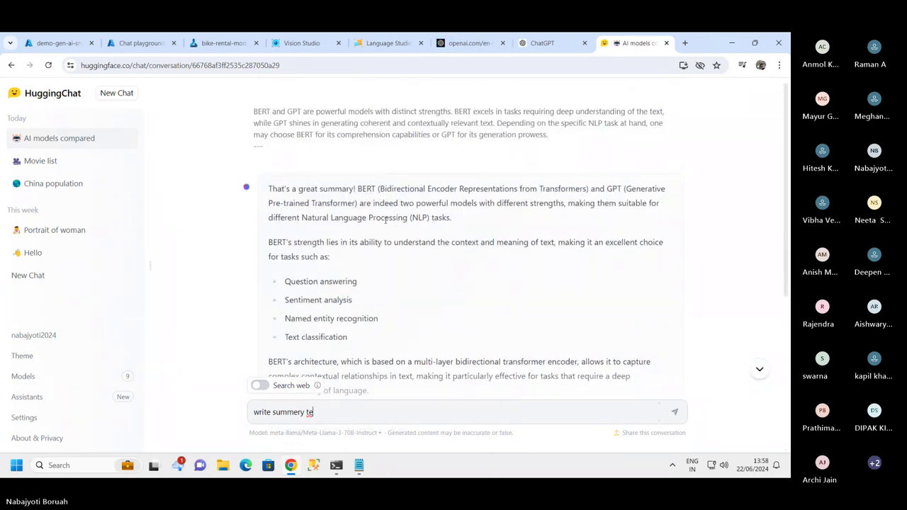
scroll(385, 219, "down", 1)
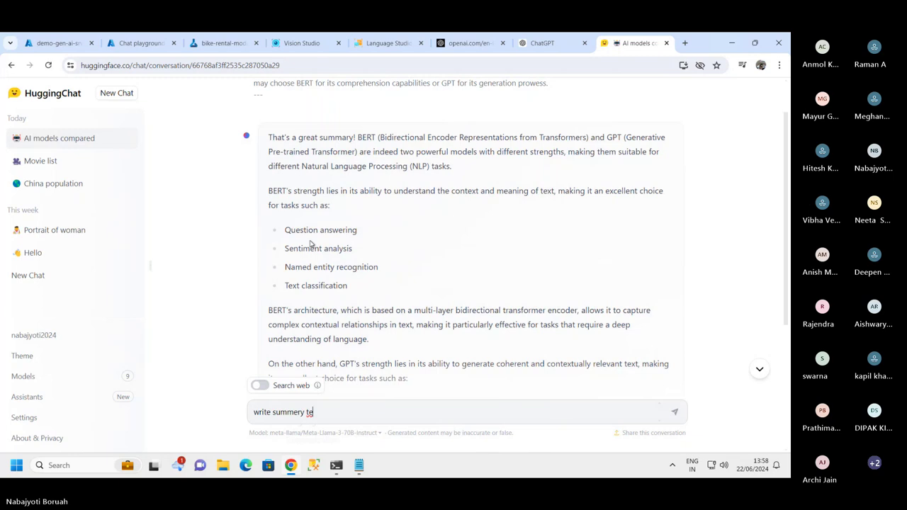
scroll(347, 262, "down", 4)
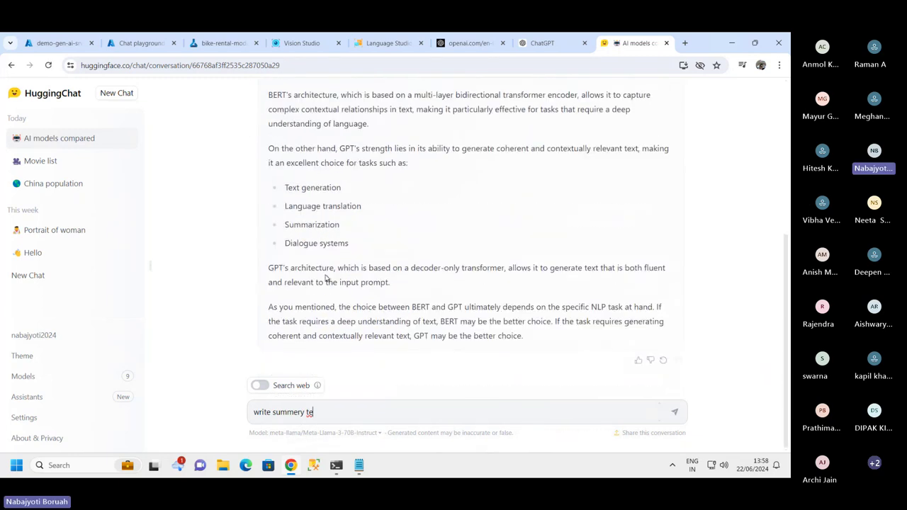
scroll(349, 240, "up", 4)
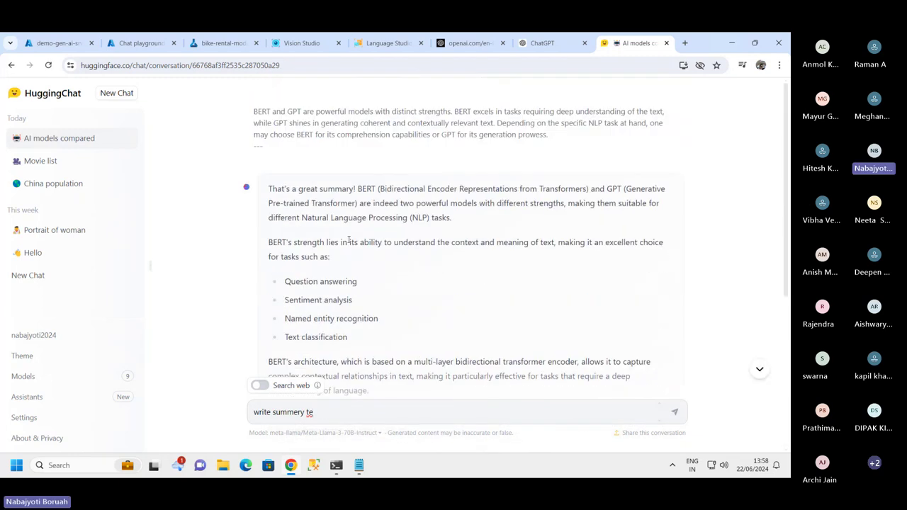
left_click_drag(450, 220, 269, 188)
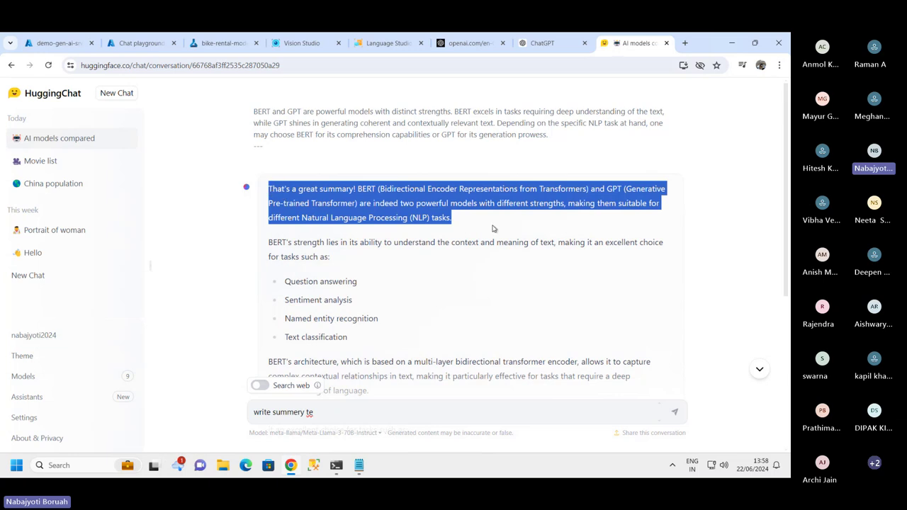
scroll(493, 240, "down", 4)
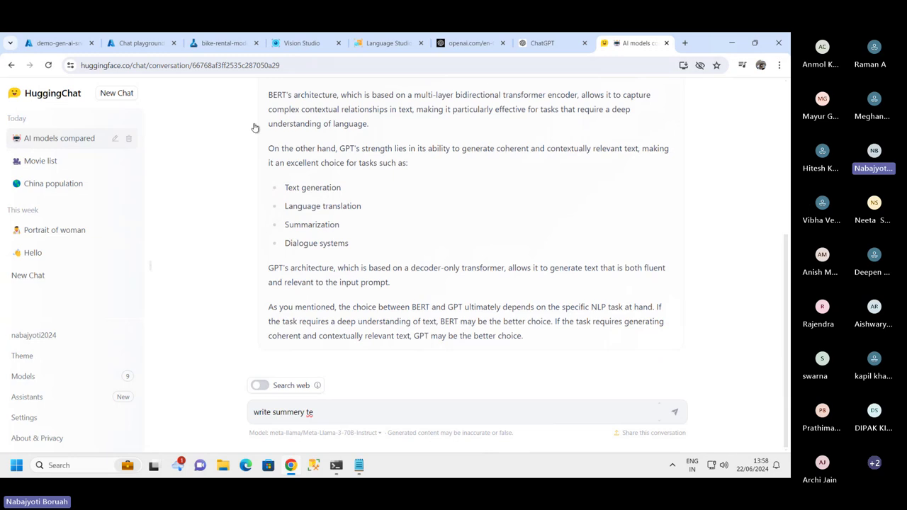
- Switch to ChatGPT and look back over the conversation around the flying dog image, comparing with the HuggingChat response
left_click(540, 44)
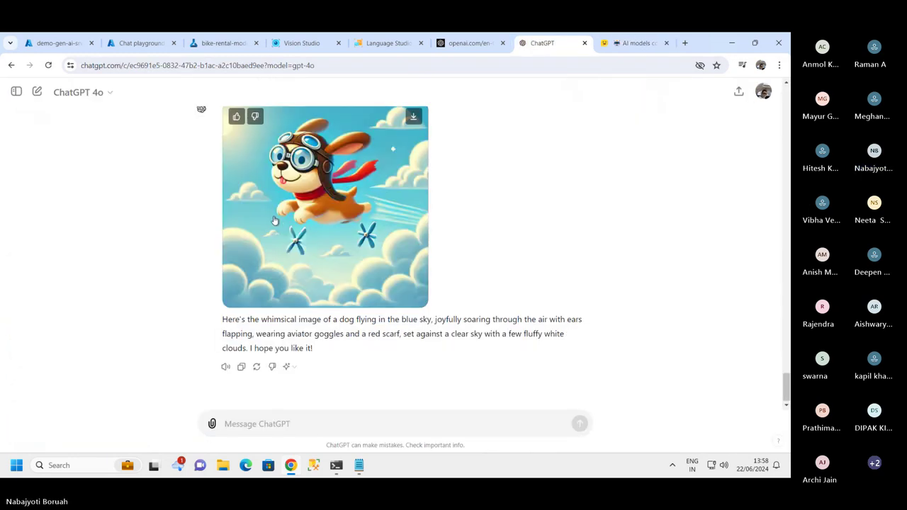
scroll(430, 194, "up", 4)
left_click(635, 44)
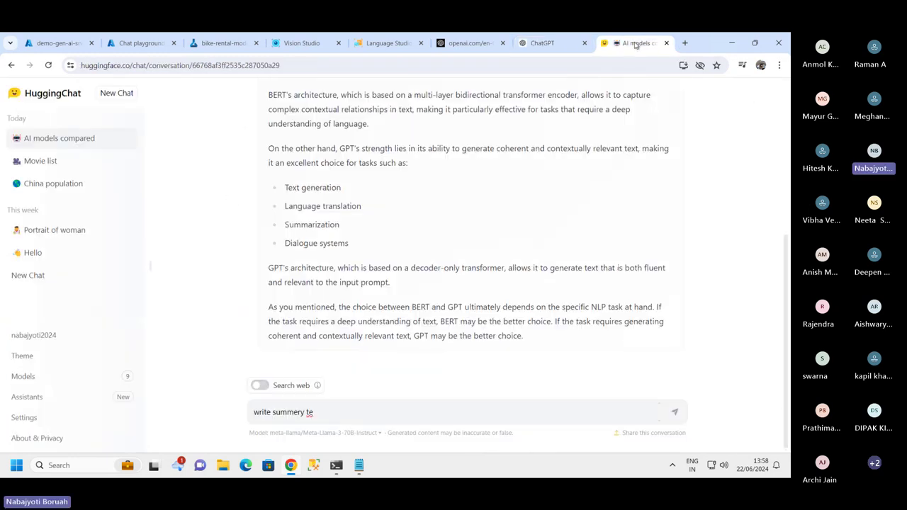
left_click(549, 44)
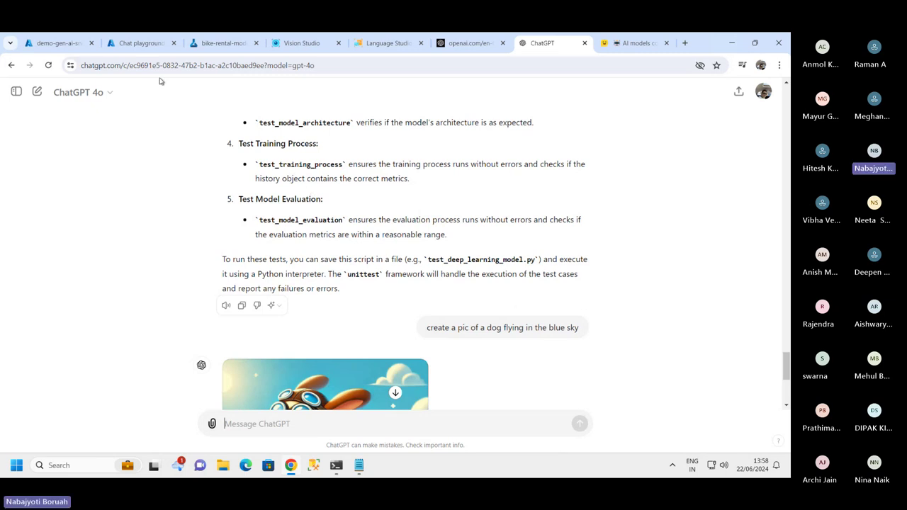
- Switch to the Azure OpenAI Studio chat playground and examine the CSV population data through to its end
left_click(140, 44)
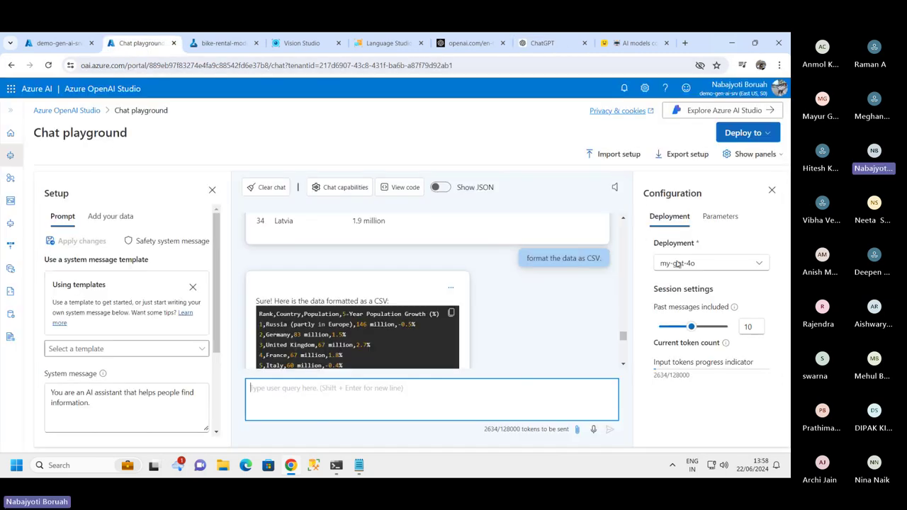
scroll(422, 304, "down", 3)
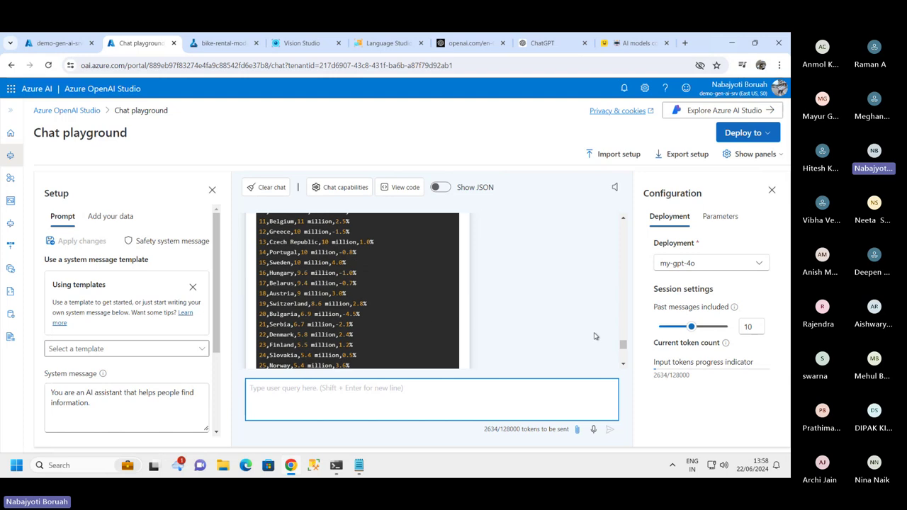
left_click_drag(623, 348, 625, 410)
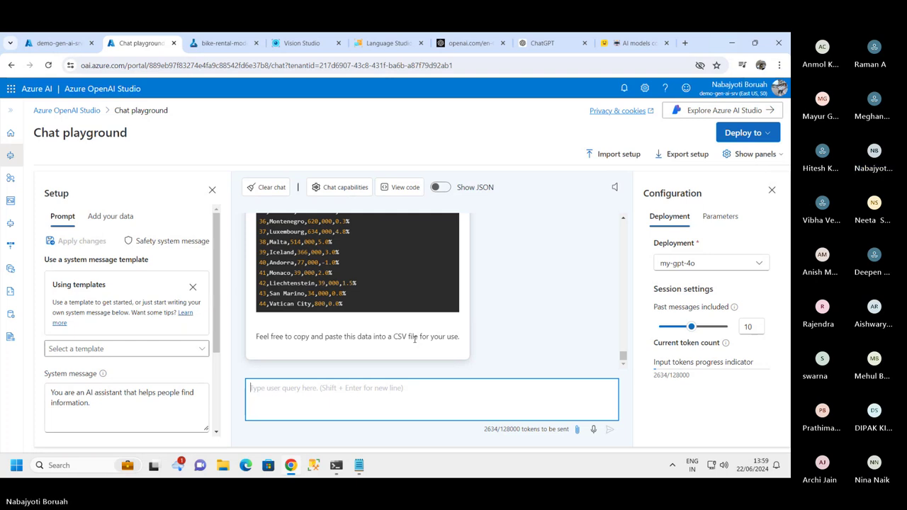
scroll(377, 320, "up", 2)
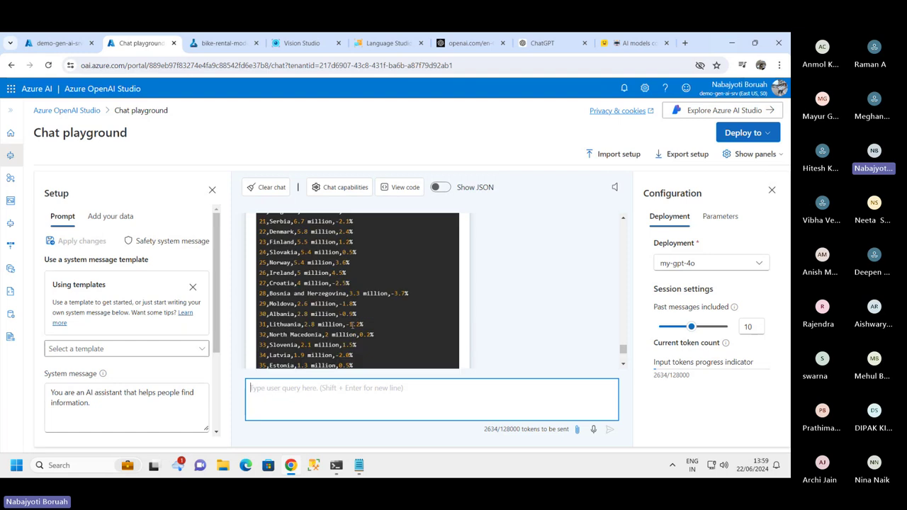
scroll(348, 314, "down", 2)
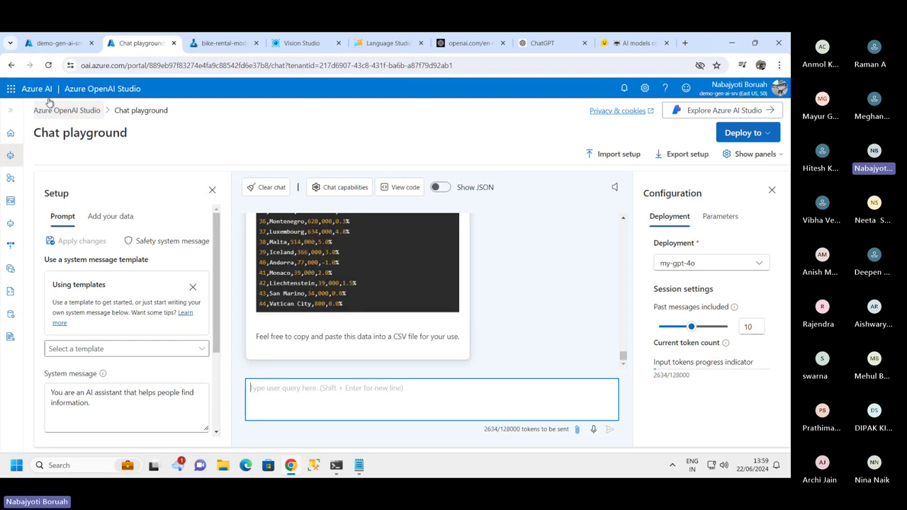
- Switch to the Azure portal, close the demo-gen-ai-srv and deployment pages, and open the ai-900-resgrp resource group
left_click(55, 43)
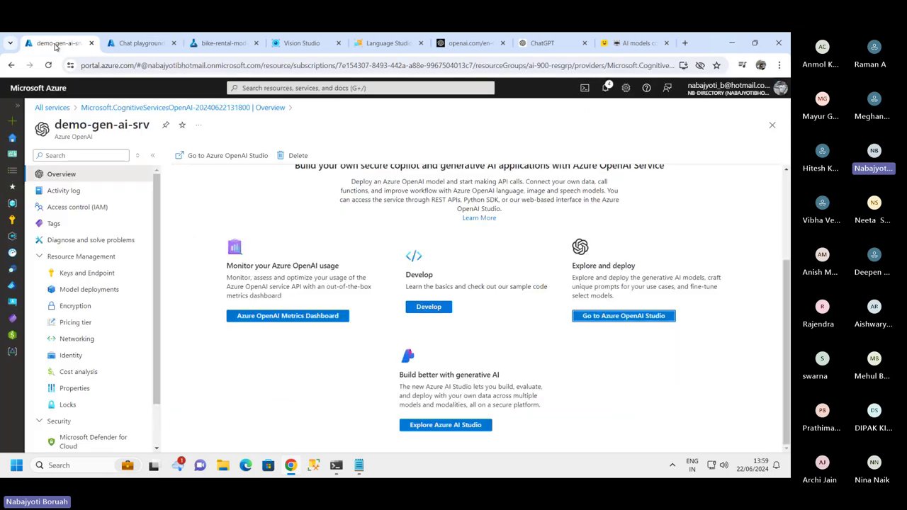
left_click(772, 125)
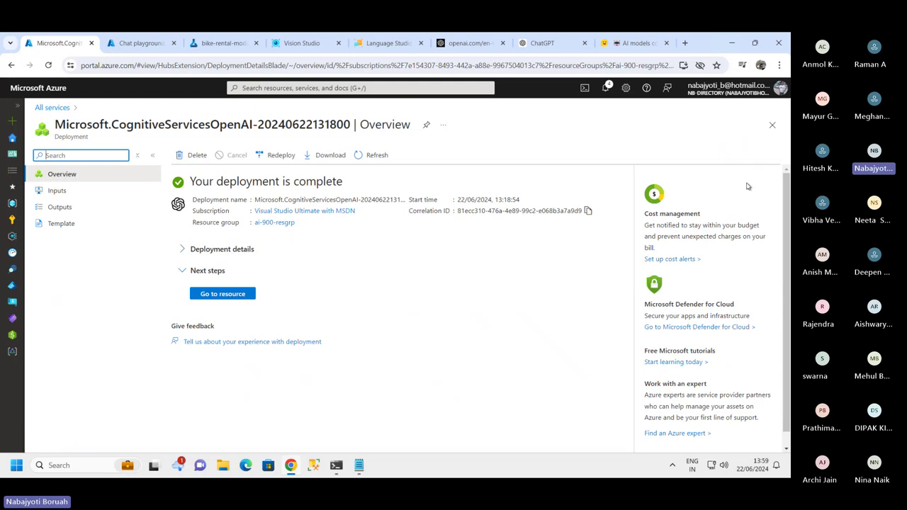
left_click(772, 125)
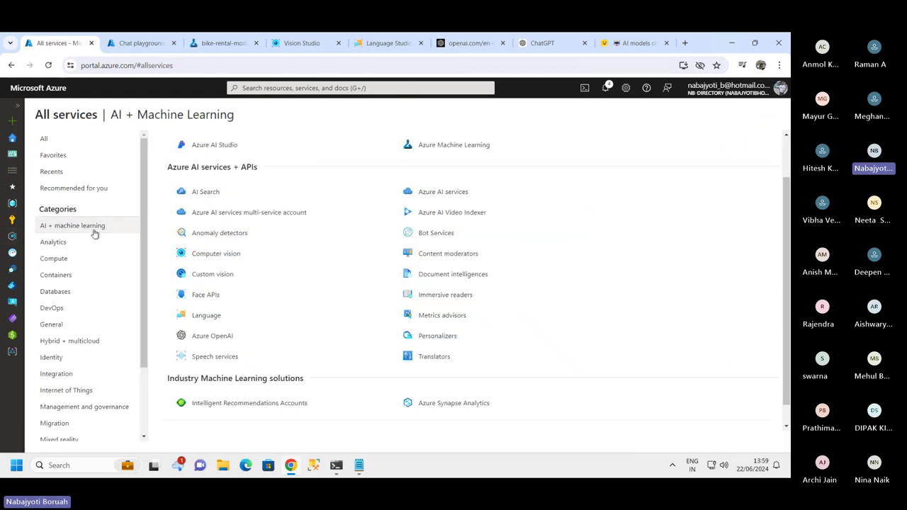
left_click(17, 106)
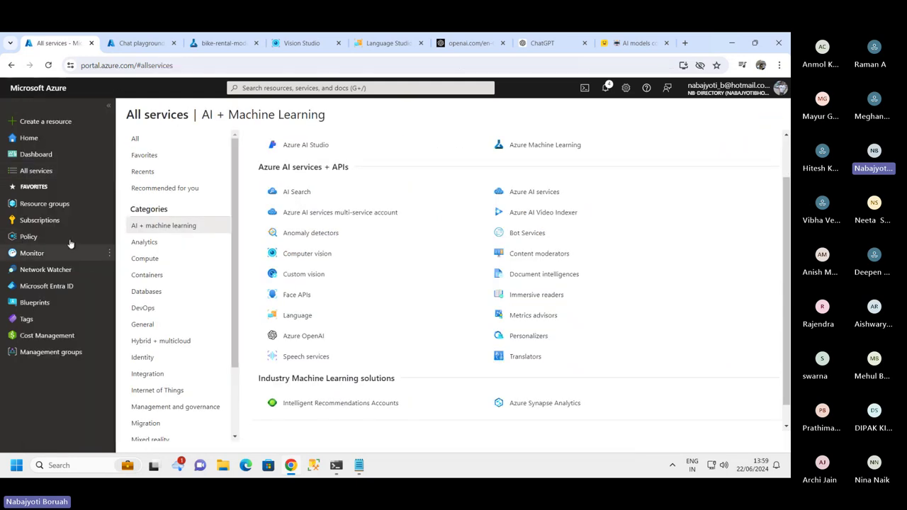
left_click(57, 204)
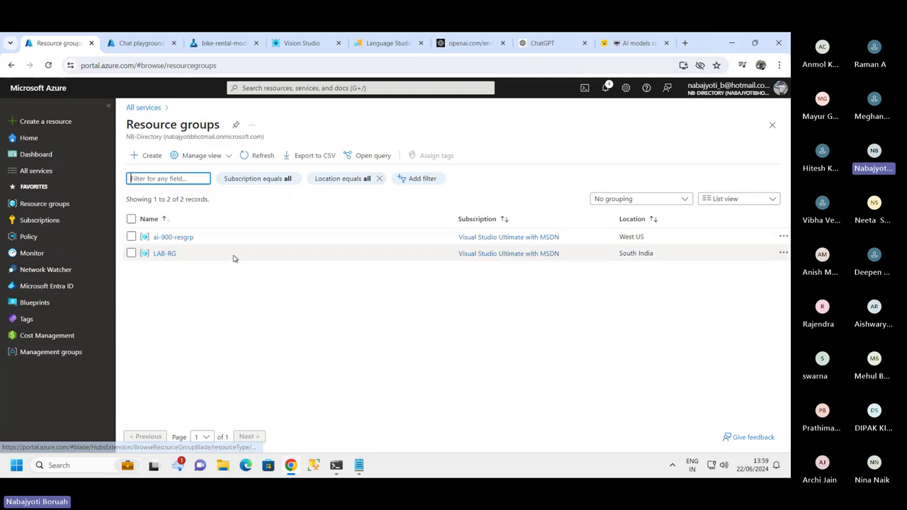
left_click(177, 238)
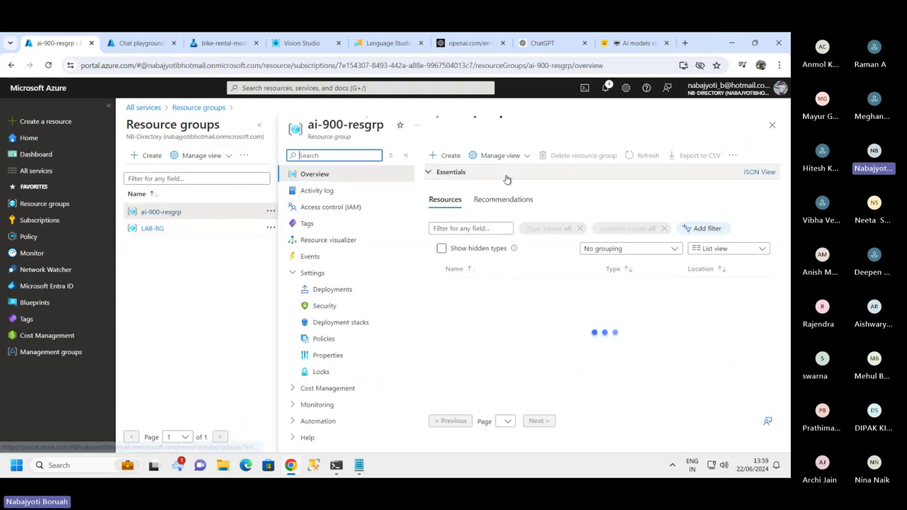
- Delete the ai-900-resgrp resource group with all its dependent resources, entering its name ai-900-resgrp to confirm the deletion
left_click(577, 157)
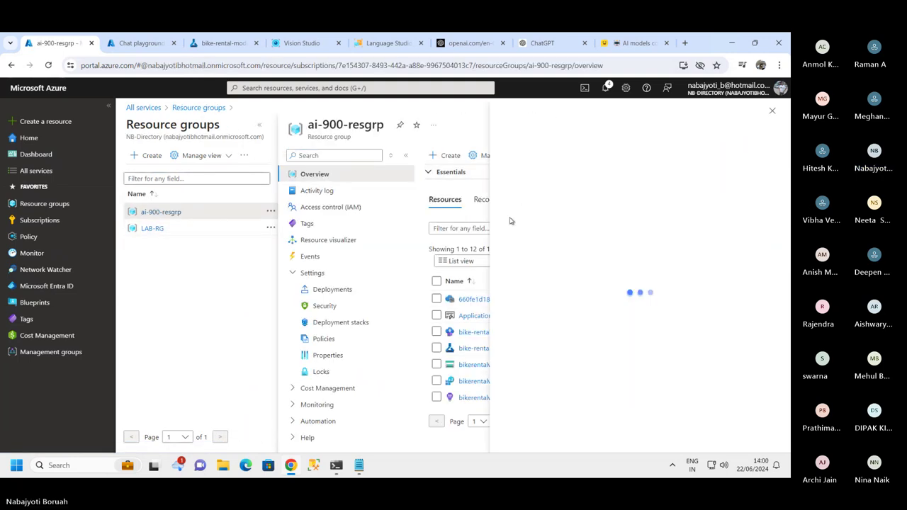
left_click(562, 182)
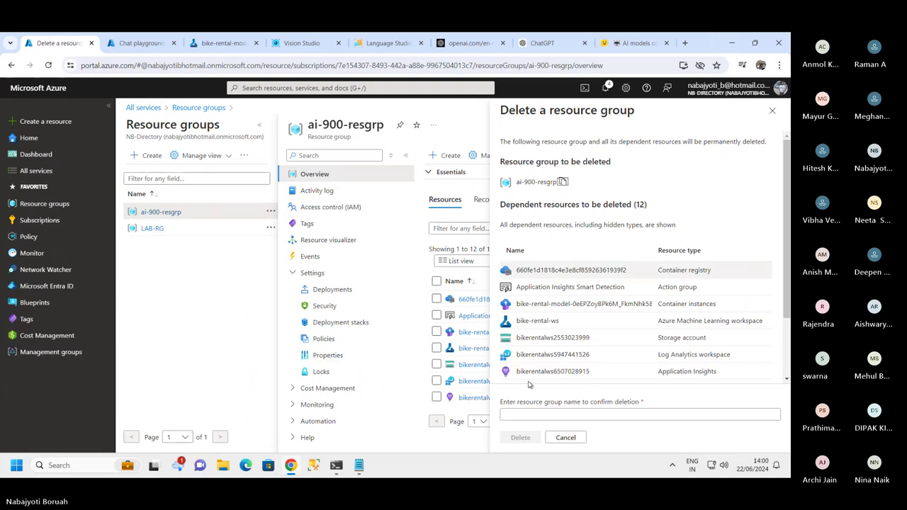
left_click(522, 414)
key("ctrl+v")
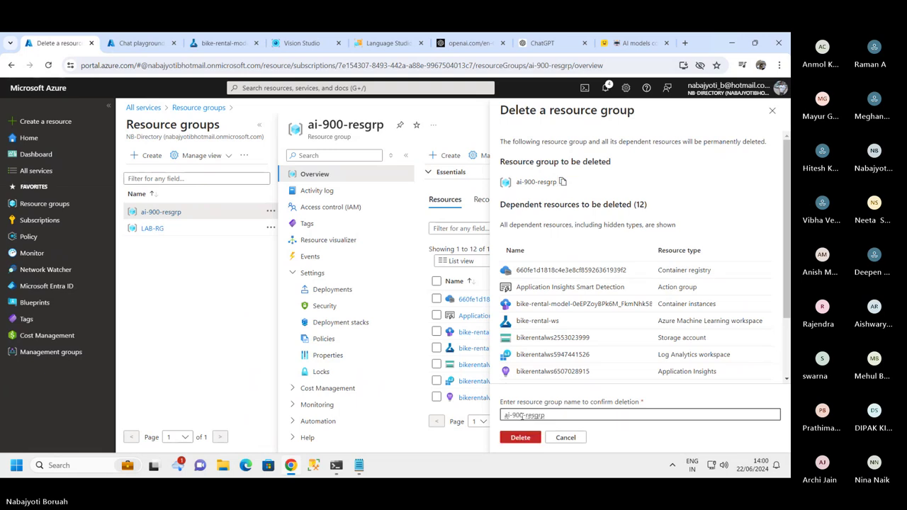
left_click(520, 437)
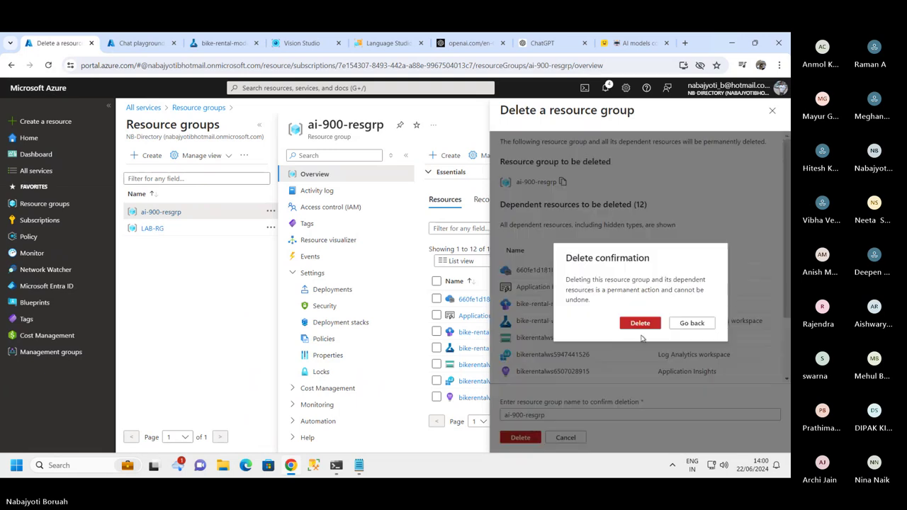
left_click(640, 323)
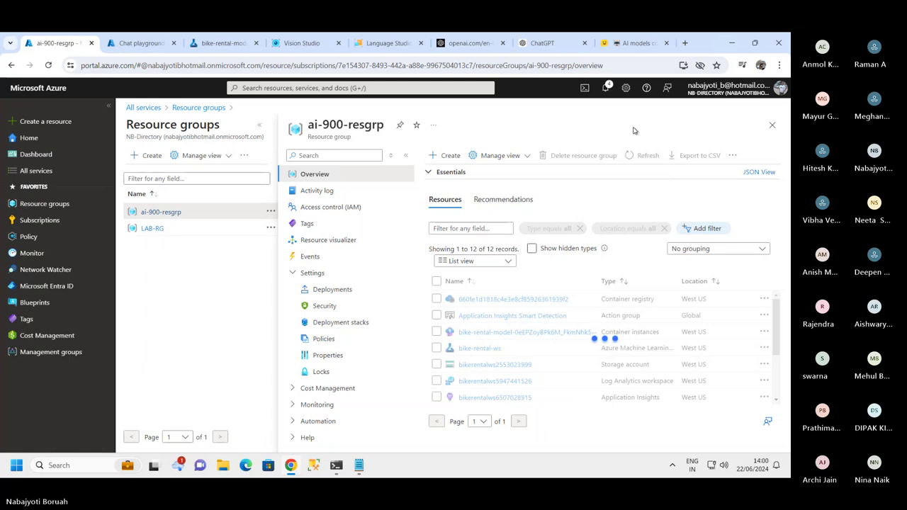
- Open the portal notifications and dismiss the completed deployment entries
left_click(606, 88)
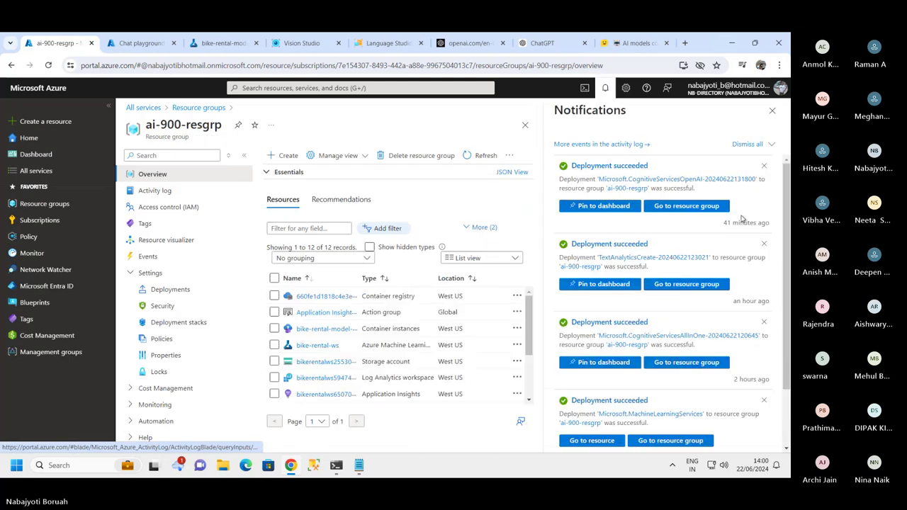
left_click(773, 145)
left_click(729, 187)
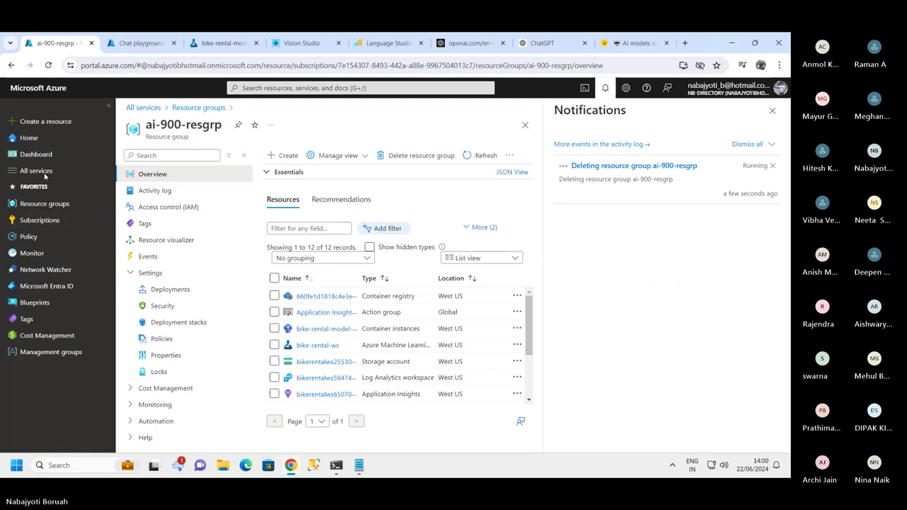
- Open the LAB-VM virtual machine from the dashboard, glance at the Notepad notes, and stop the virtual machine
left_click(42, 156)
left_click(203, 259)
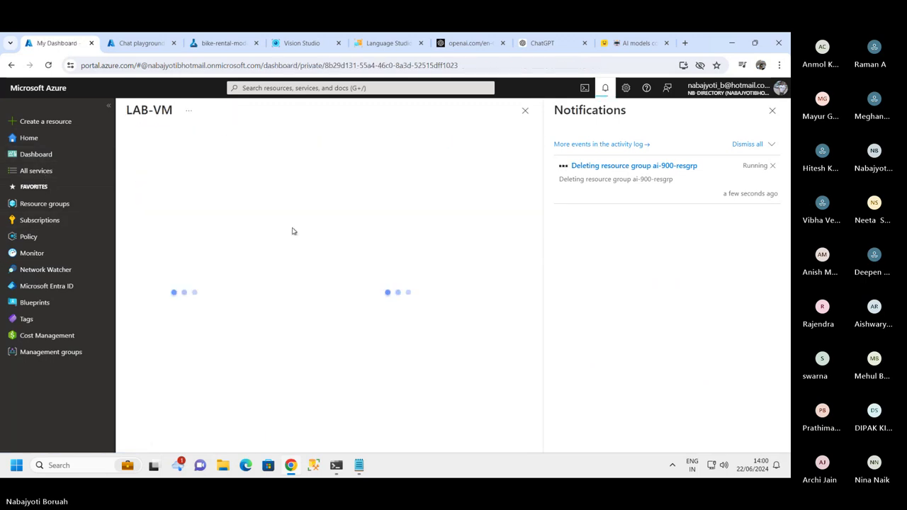
left_click(360, 462)
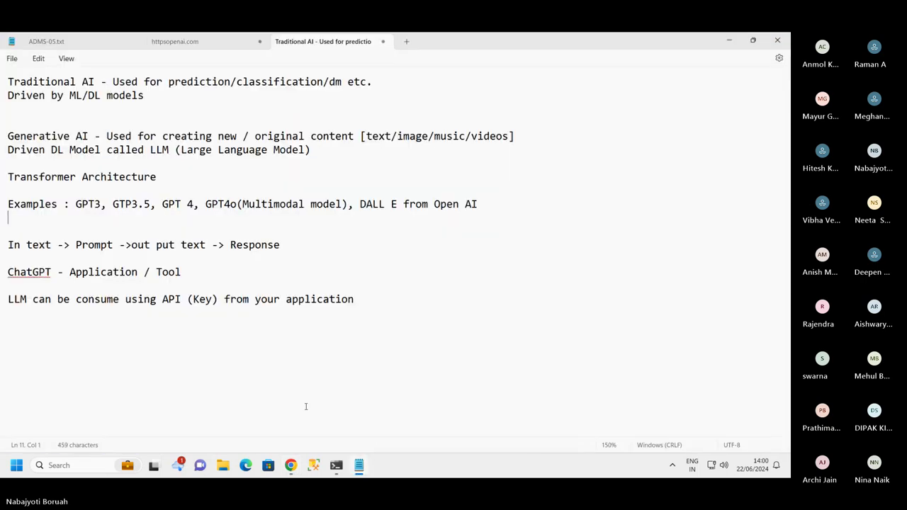
left_click(729, 40)
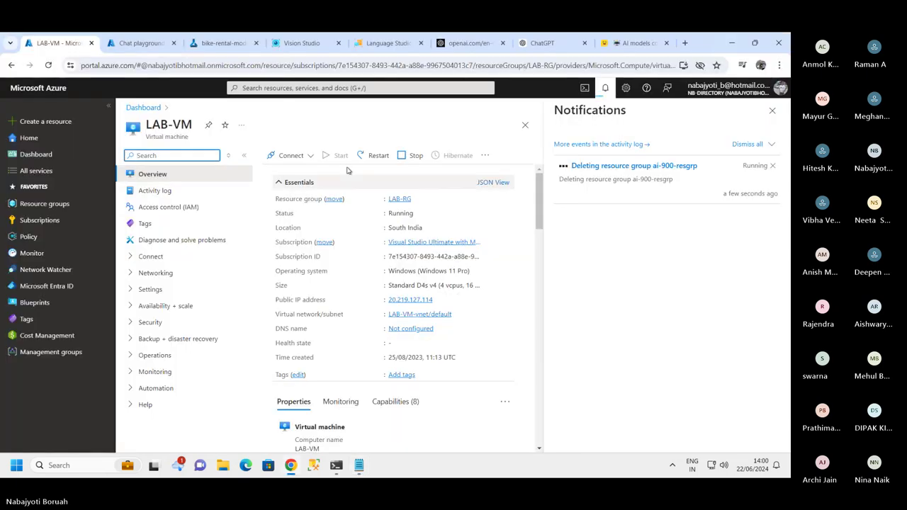
left_click(411, 156)
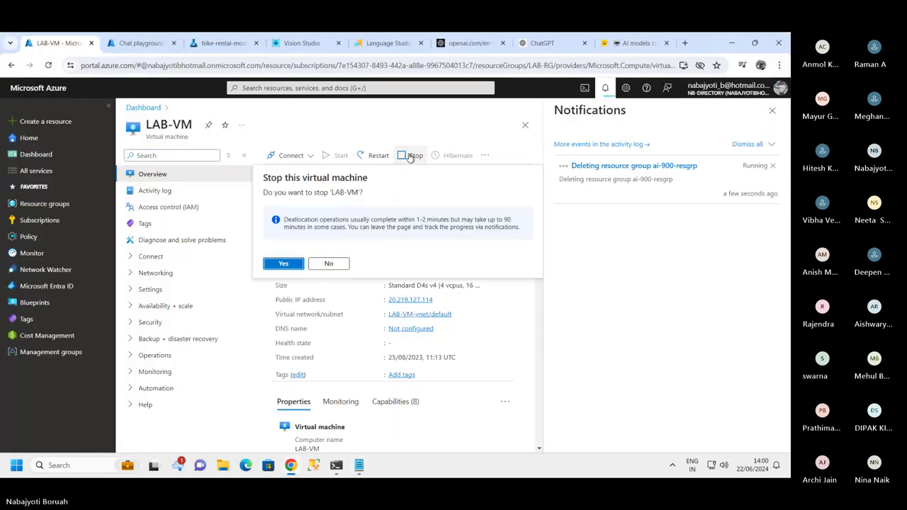
left_click(284, 263)
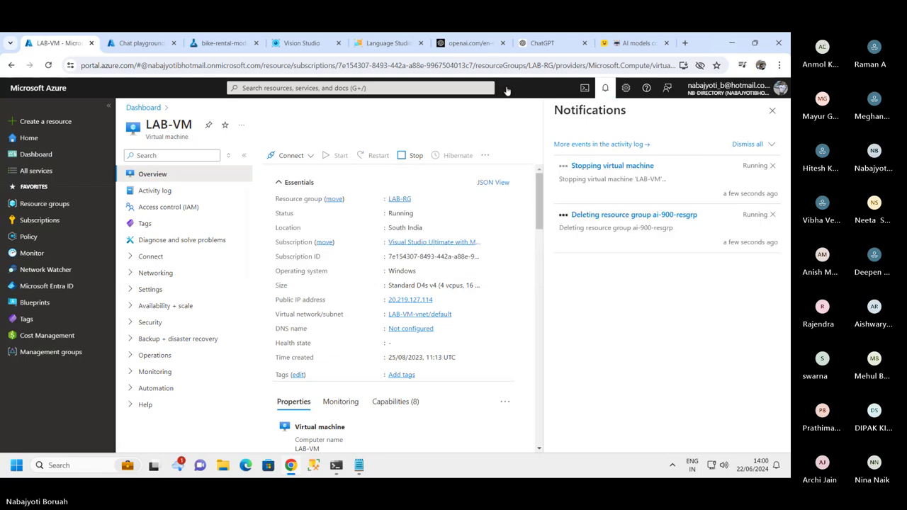